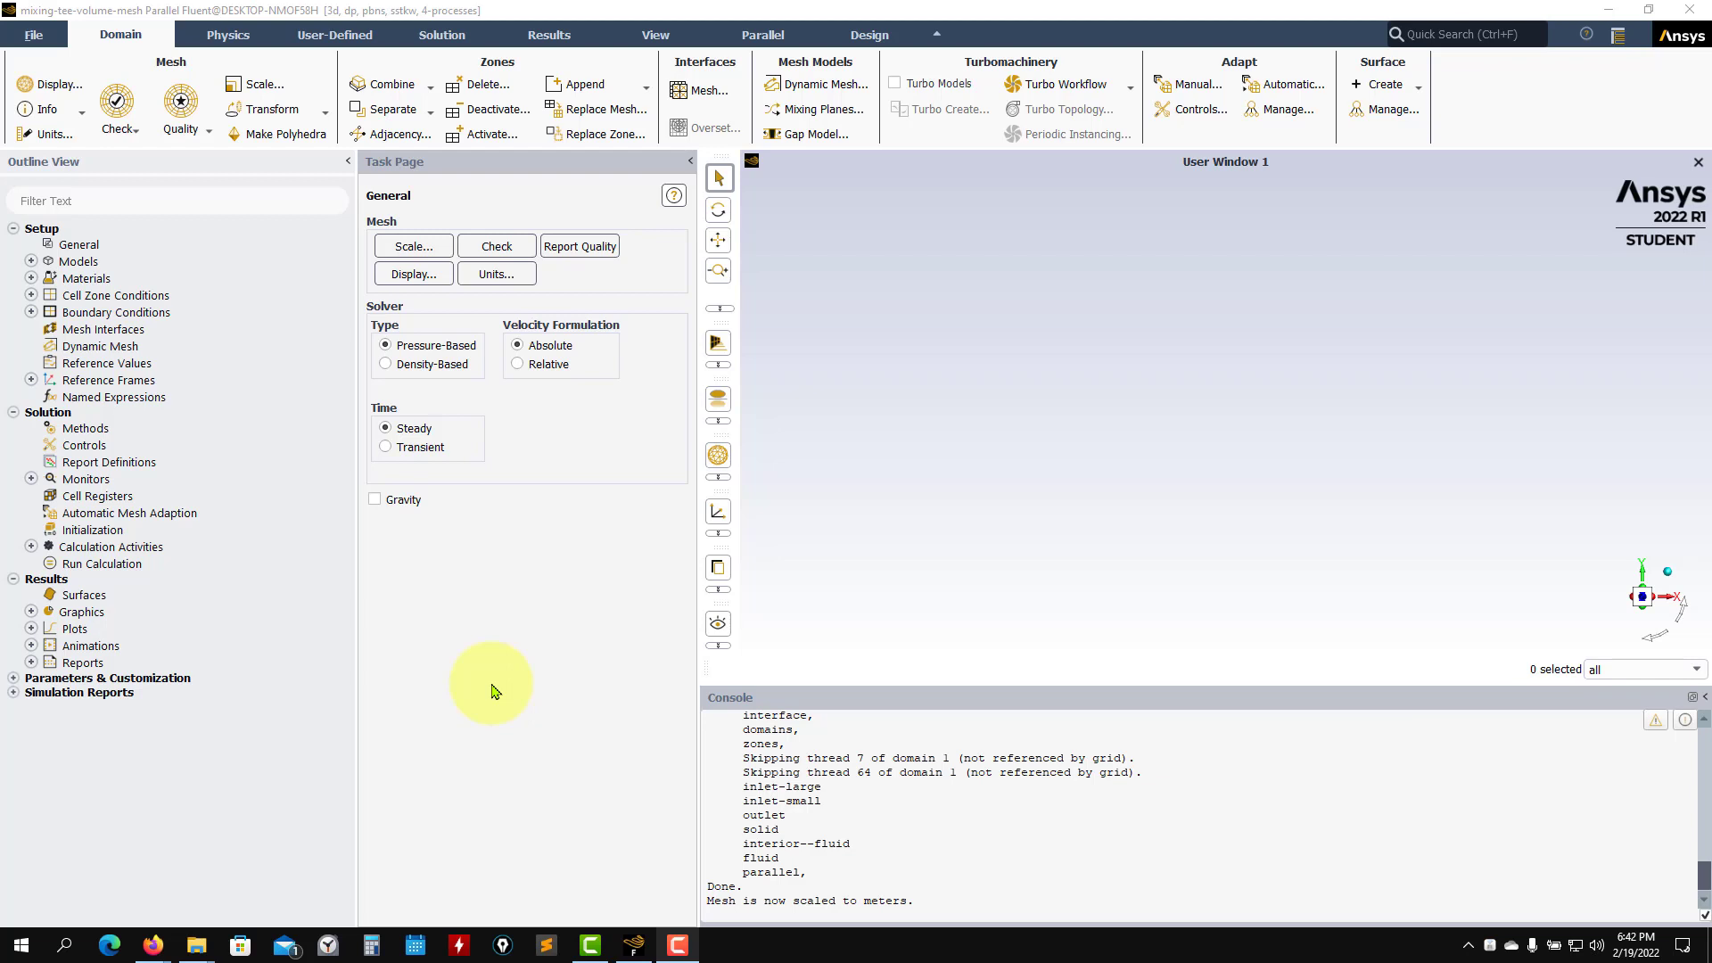
# Step: Switch to File Explorer and review the case files in the mixing_tee folder
pyautogui.moveTo(197, 944)
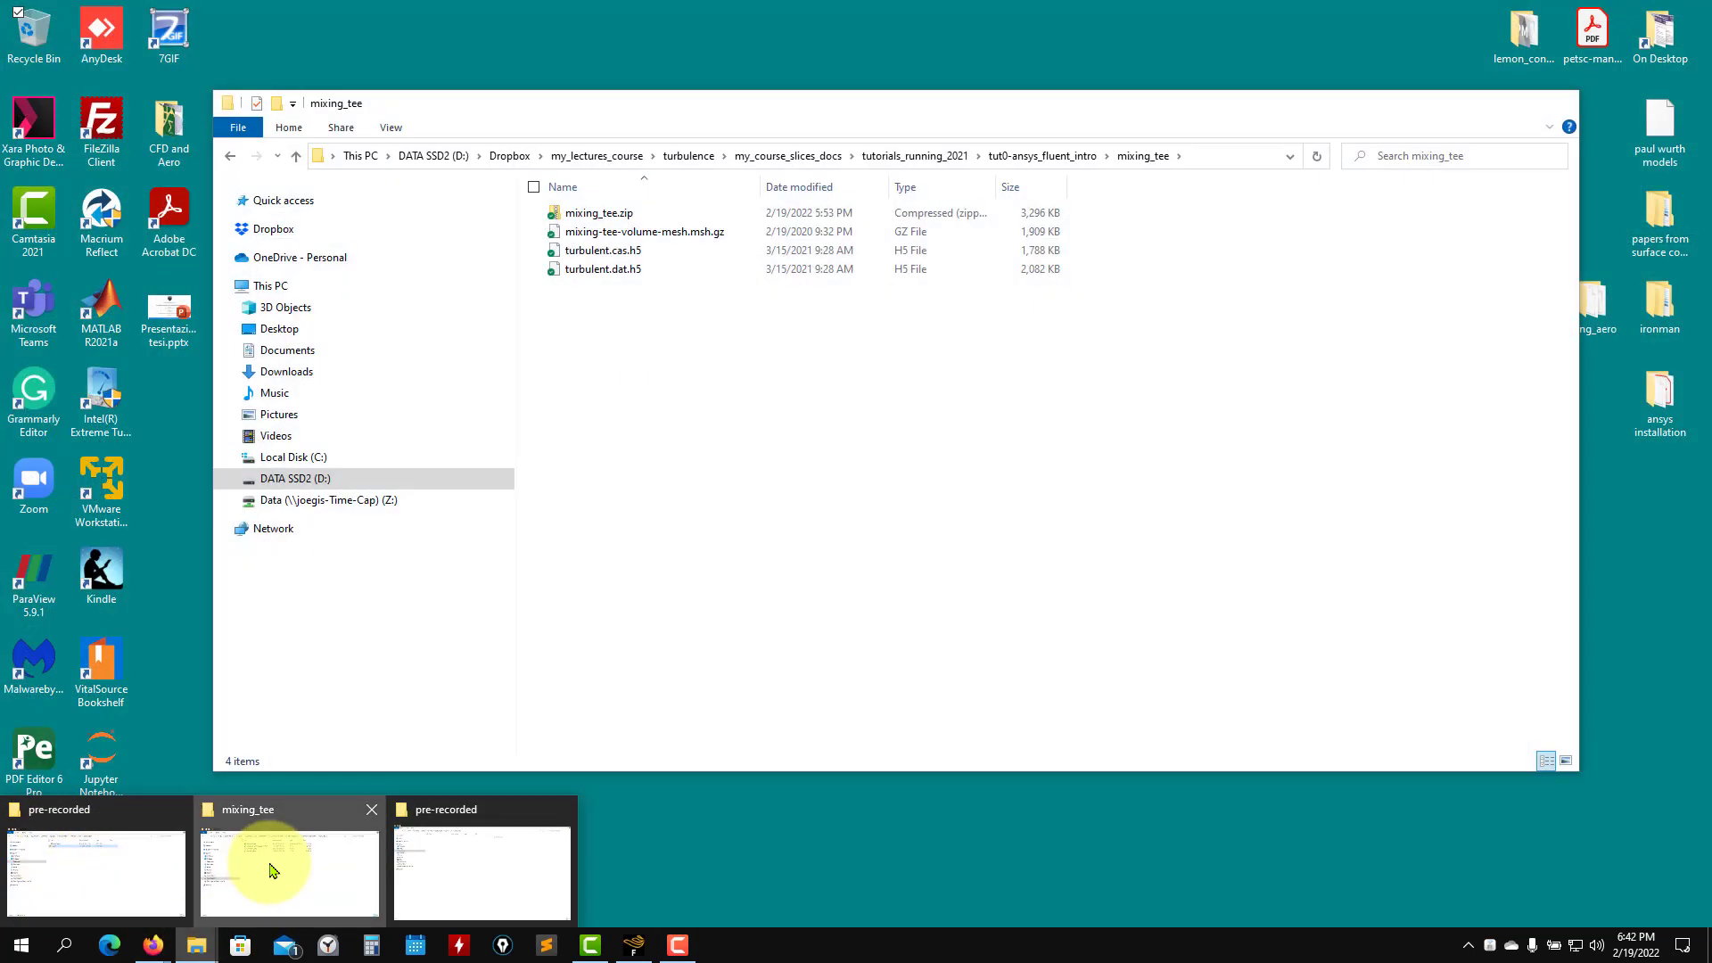
pyautogui.click(272, 869)
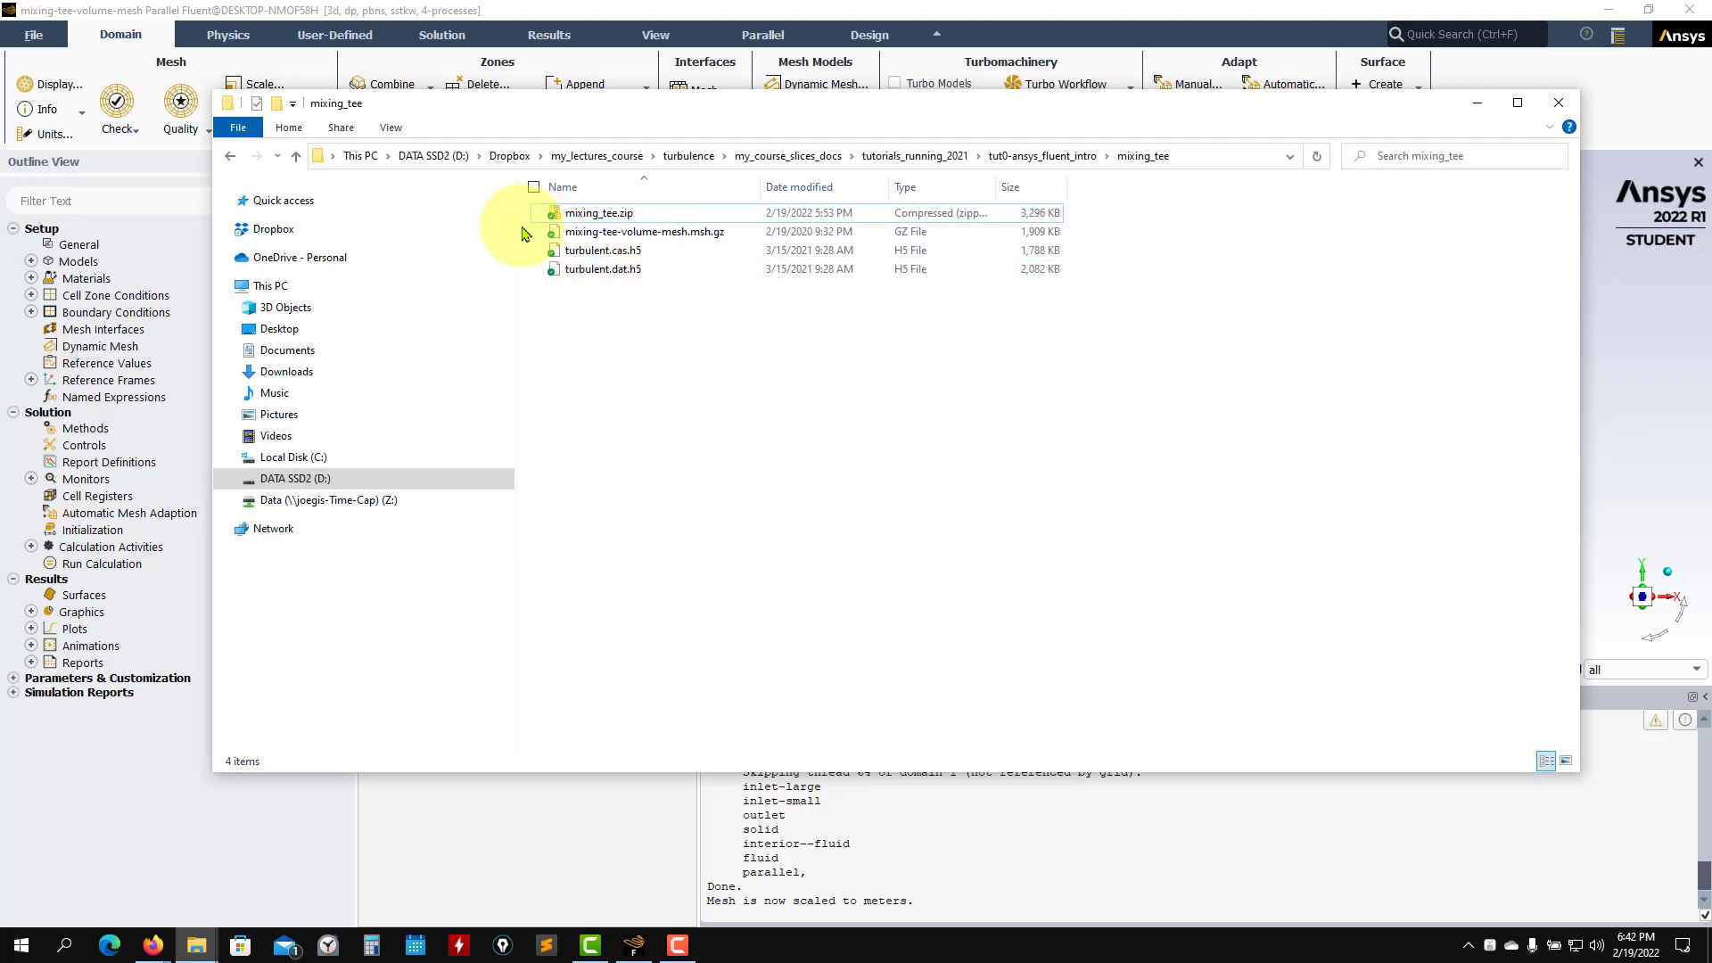
pyautogui.click(1485, 107)
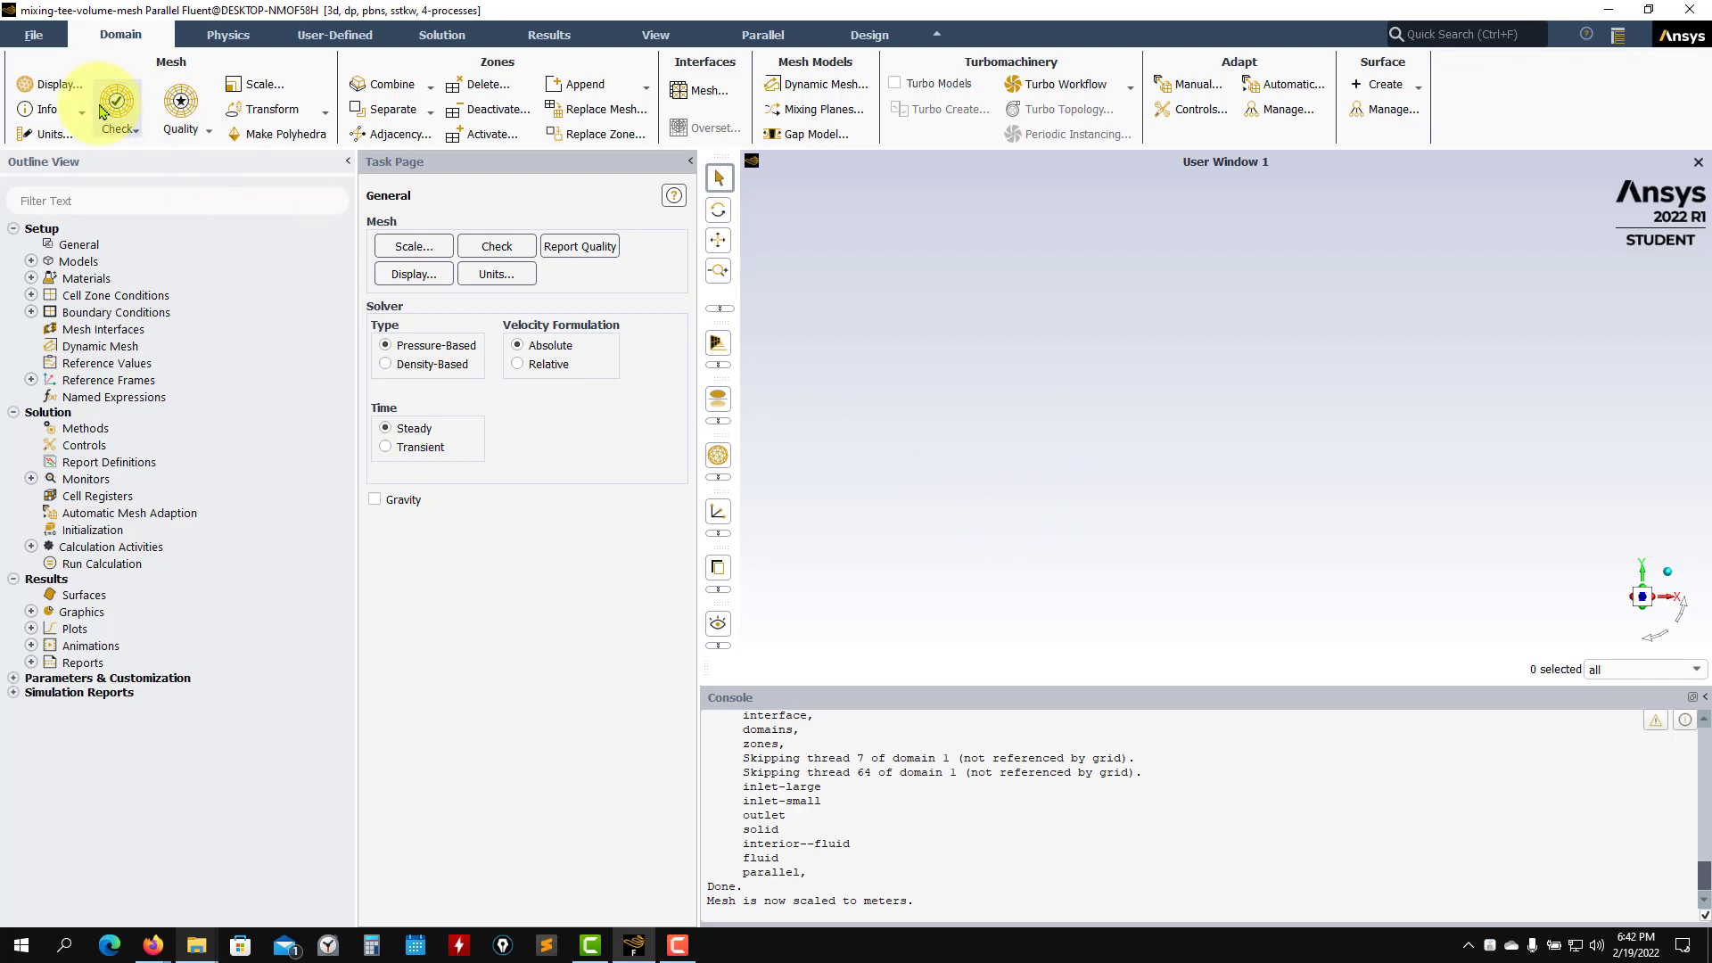
# Step: Read the mesh file mixing-tee-volume-mesh.msh.gz, discarding the current case
pyautogui.click(34, 35)
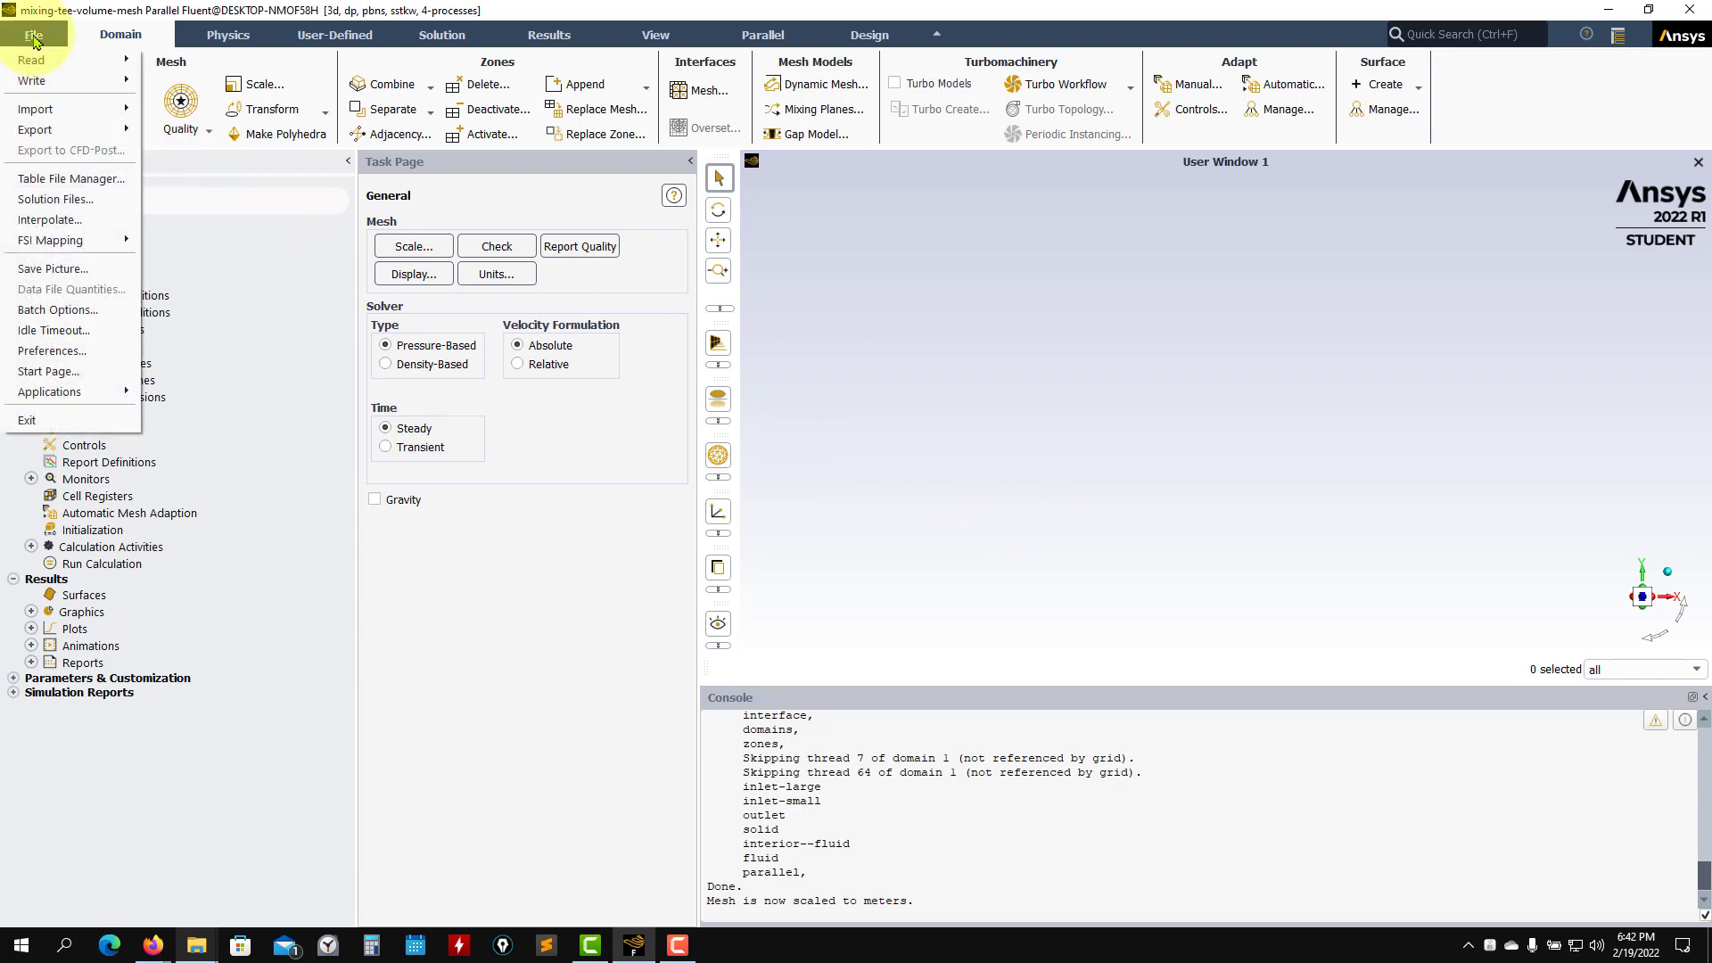
pyautogui.moveTo(35, 60)
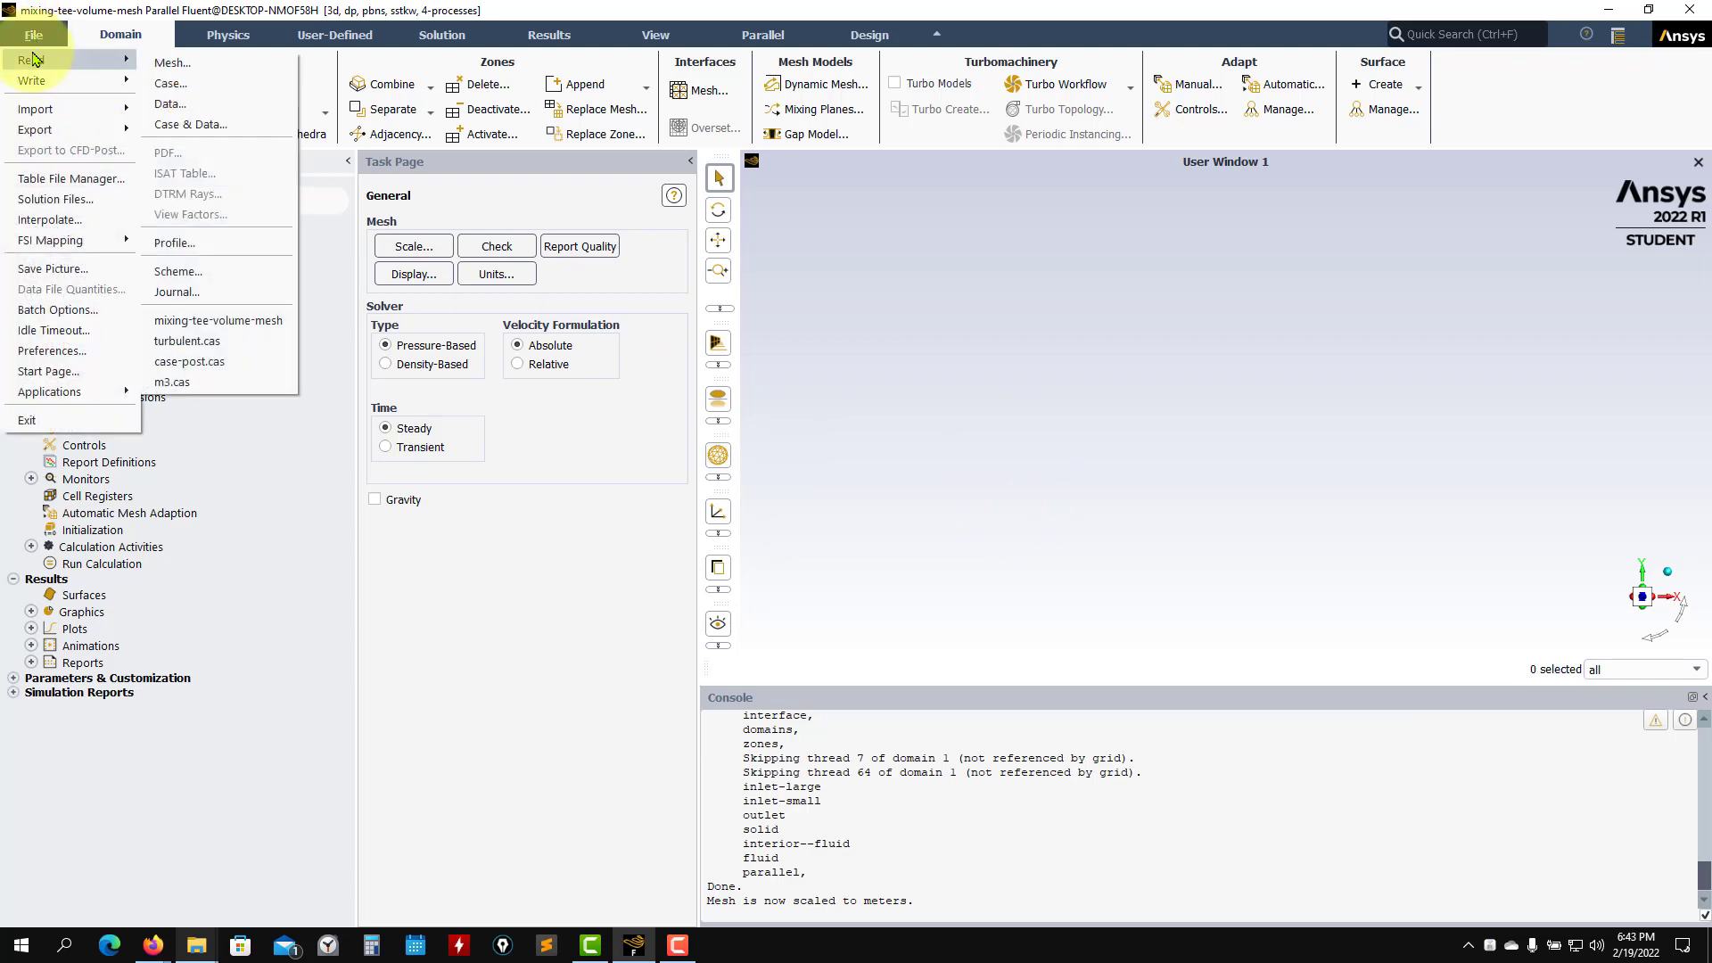
pyautogui.click(174, 67)
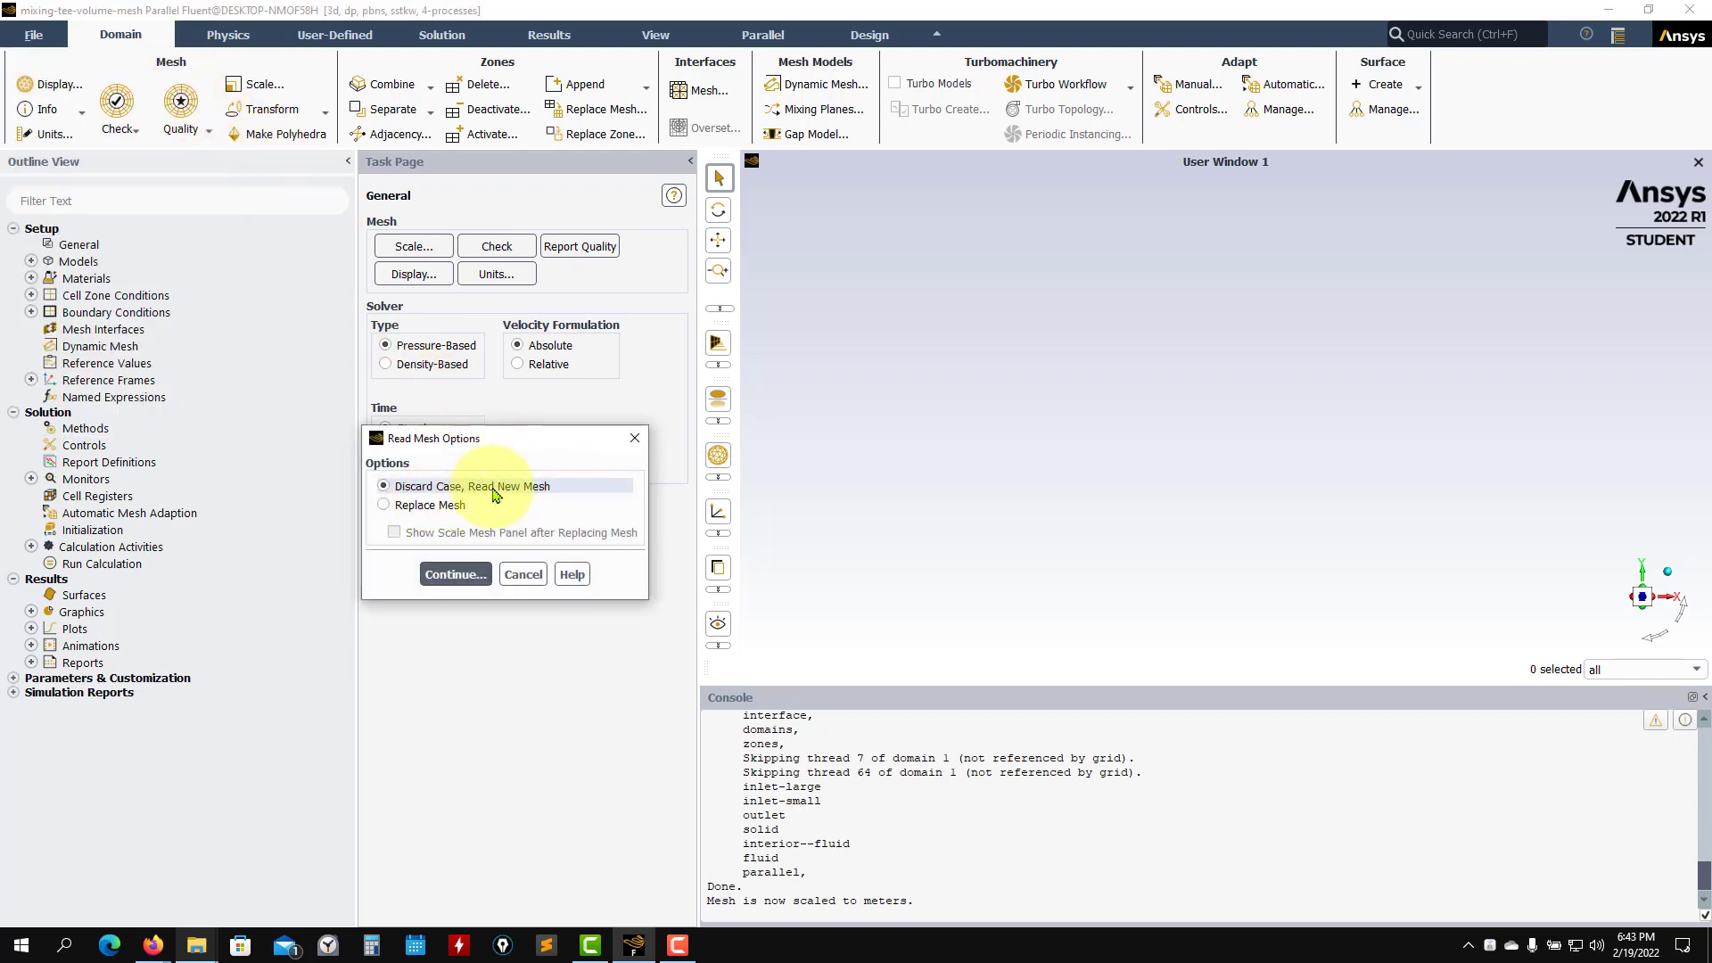
pyautogui.click(451, 573)
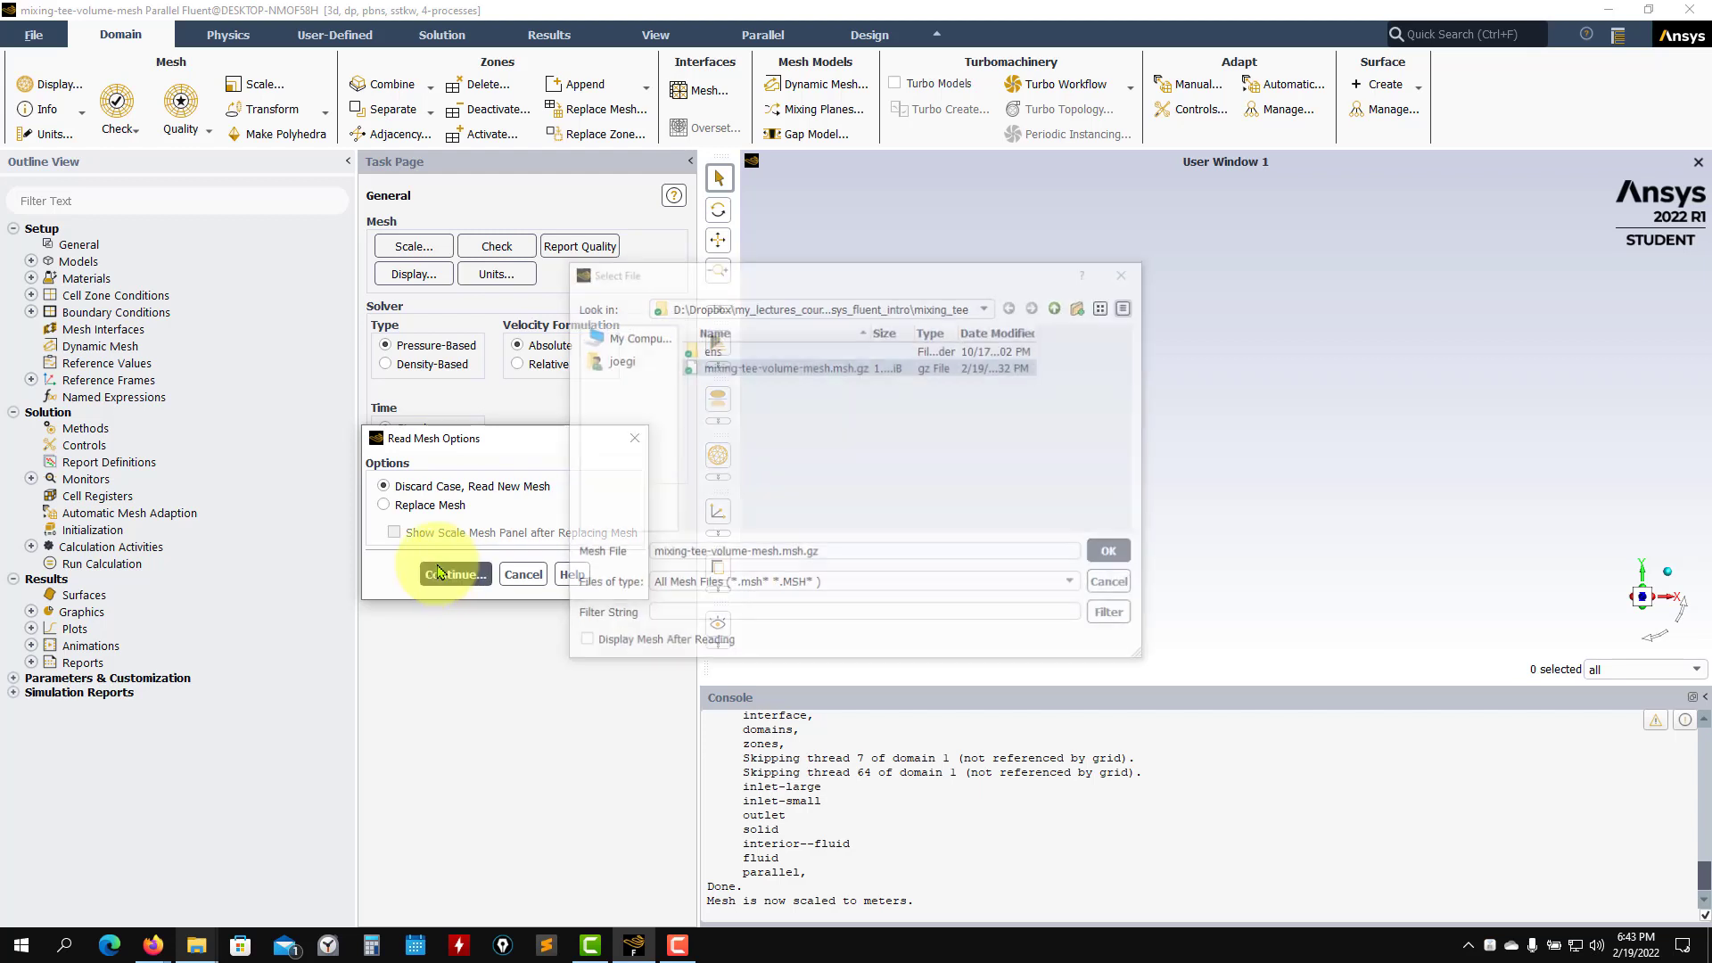
pyautogui.click(797, 369)
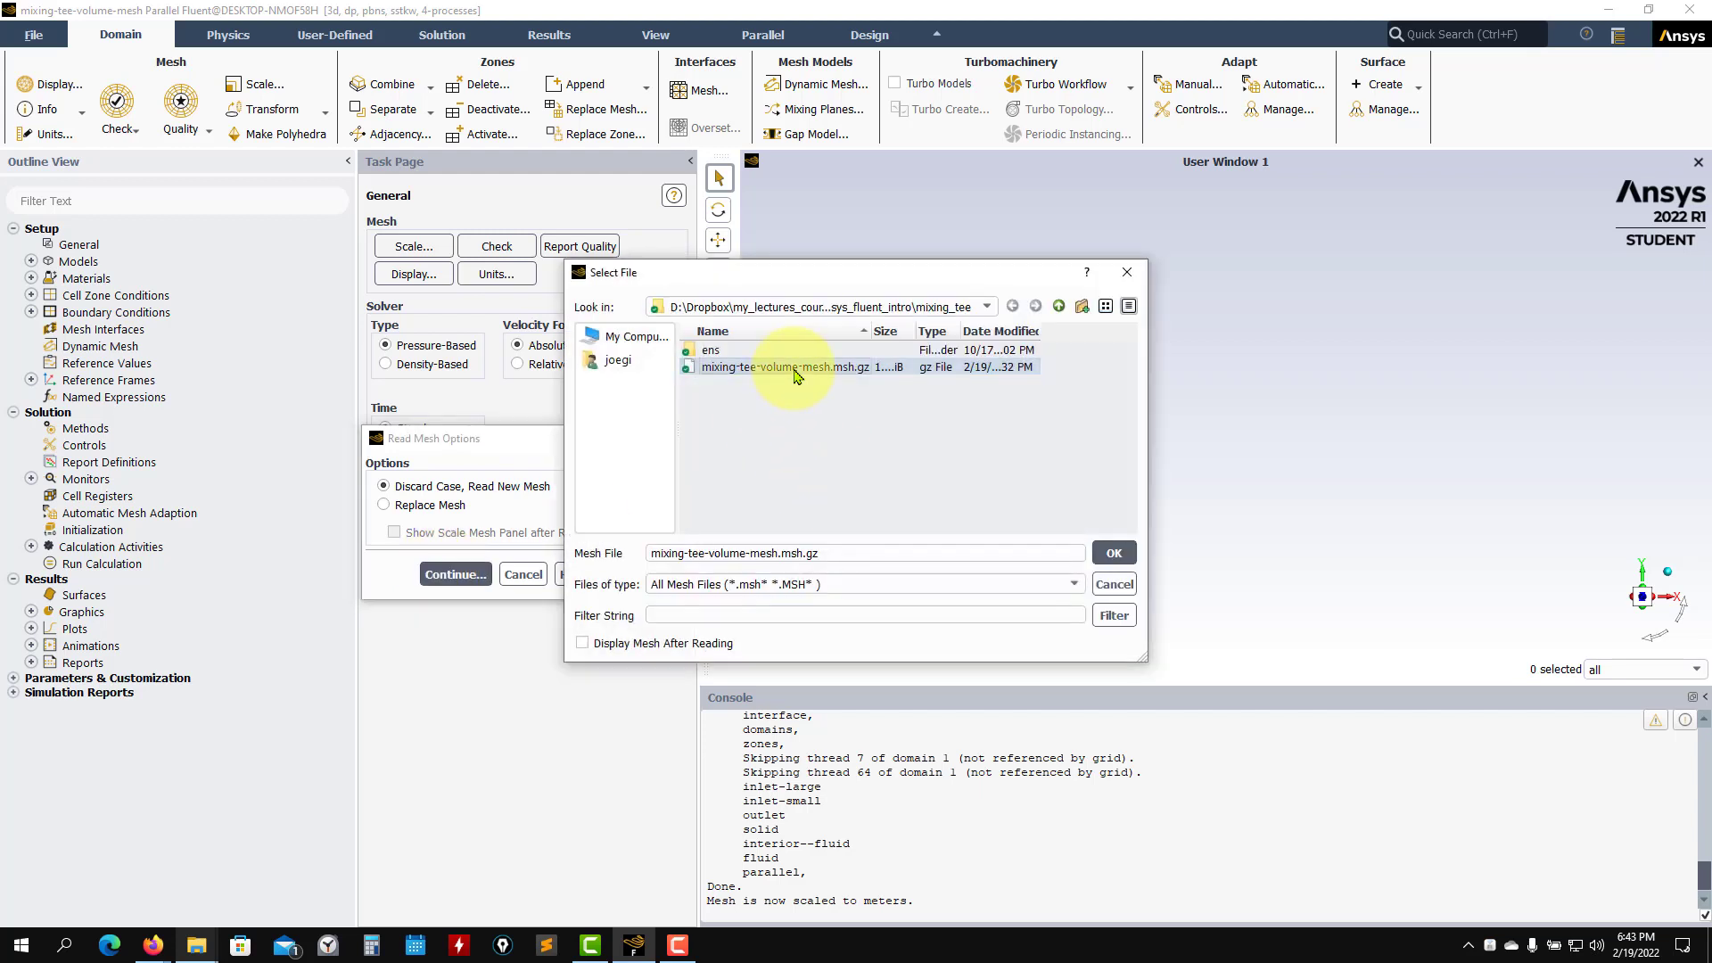
pyautogui.click(1115, 554)
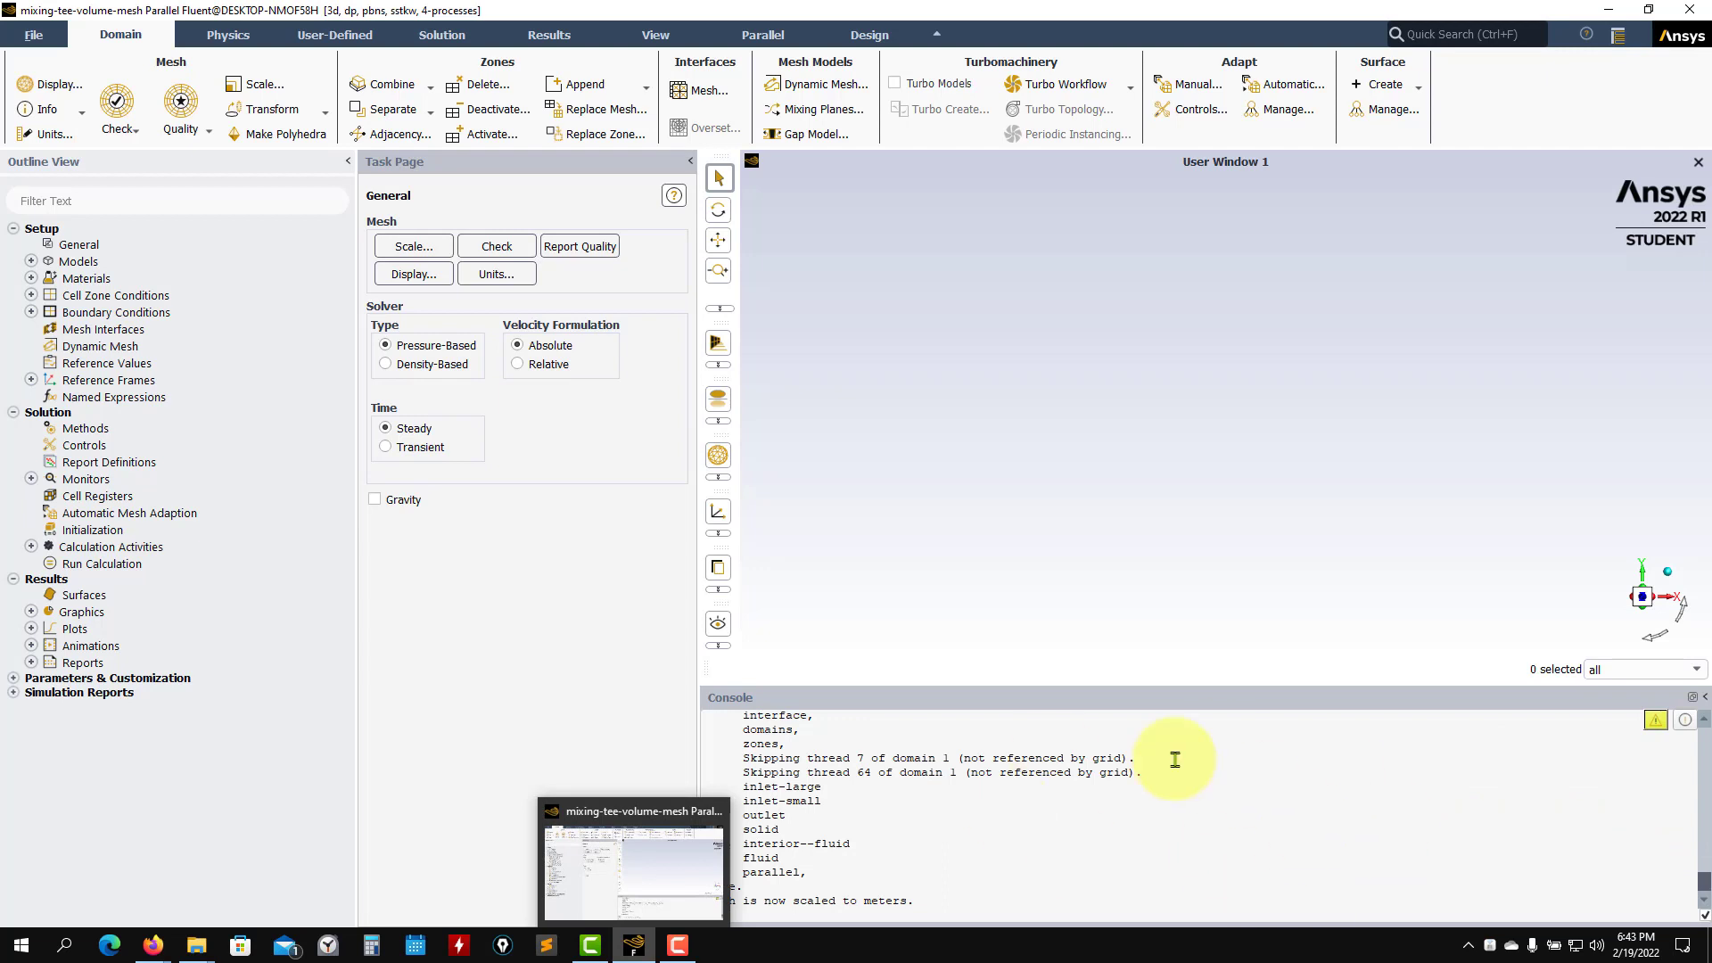
# Step: List the available console commands and look over the available help resources
pyautogui.click(877, 841)
pyautogui.press('Return')
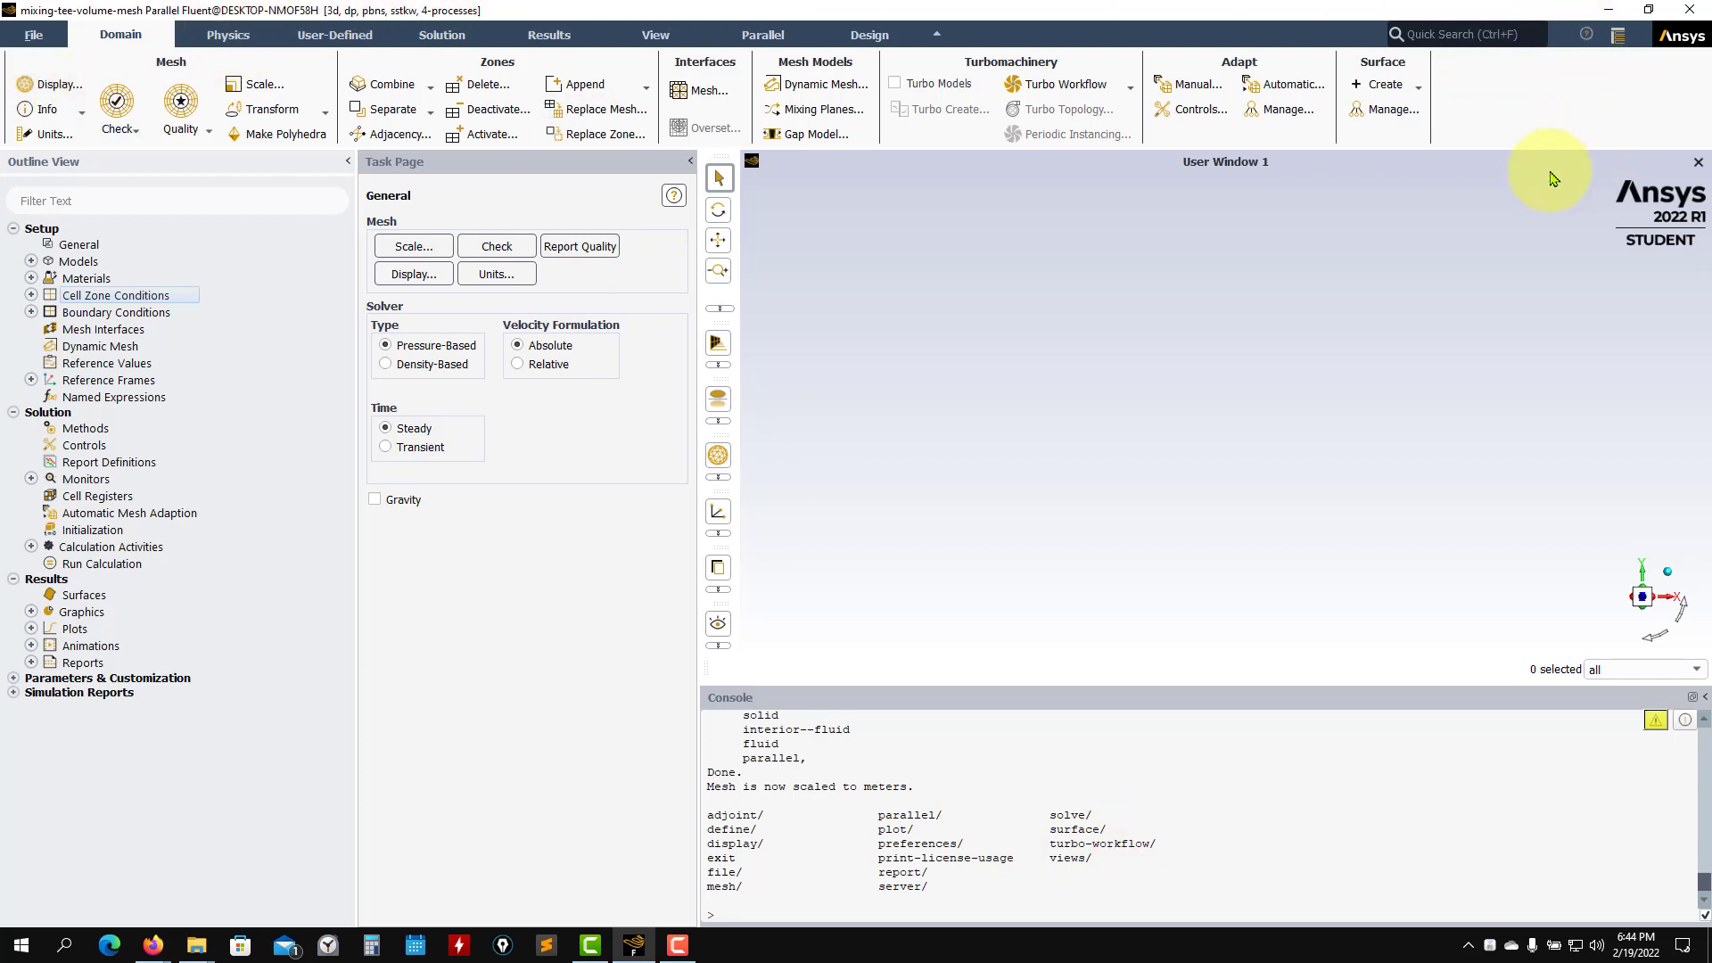
pyautogui.click(1587, 36)
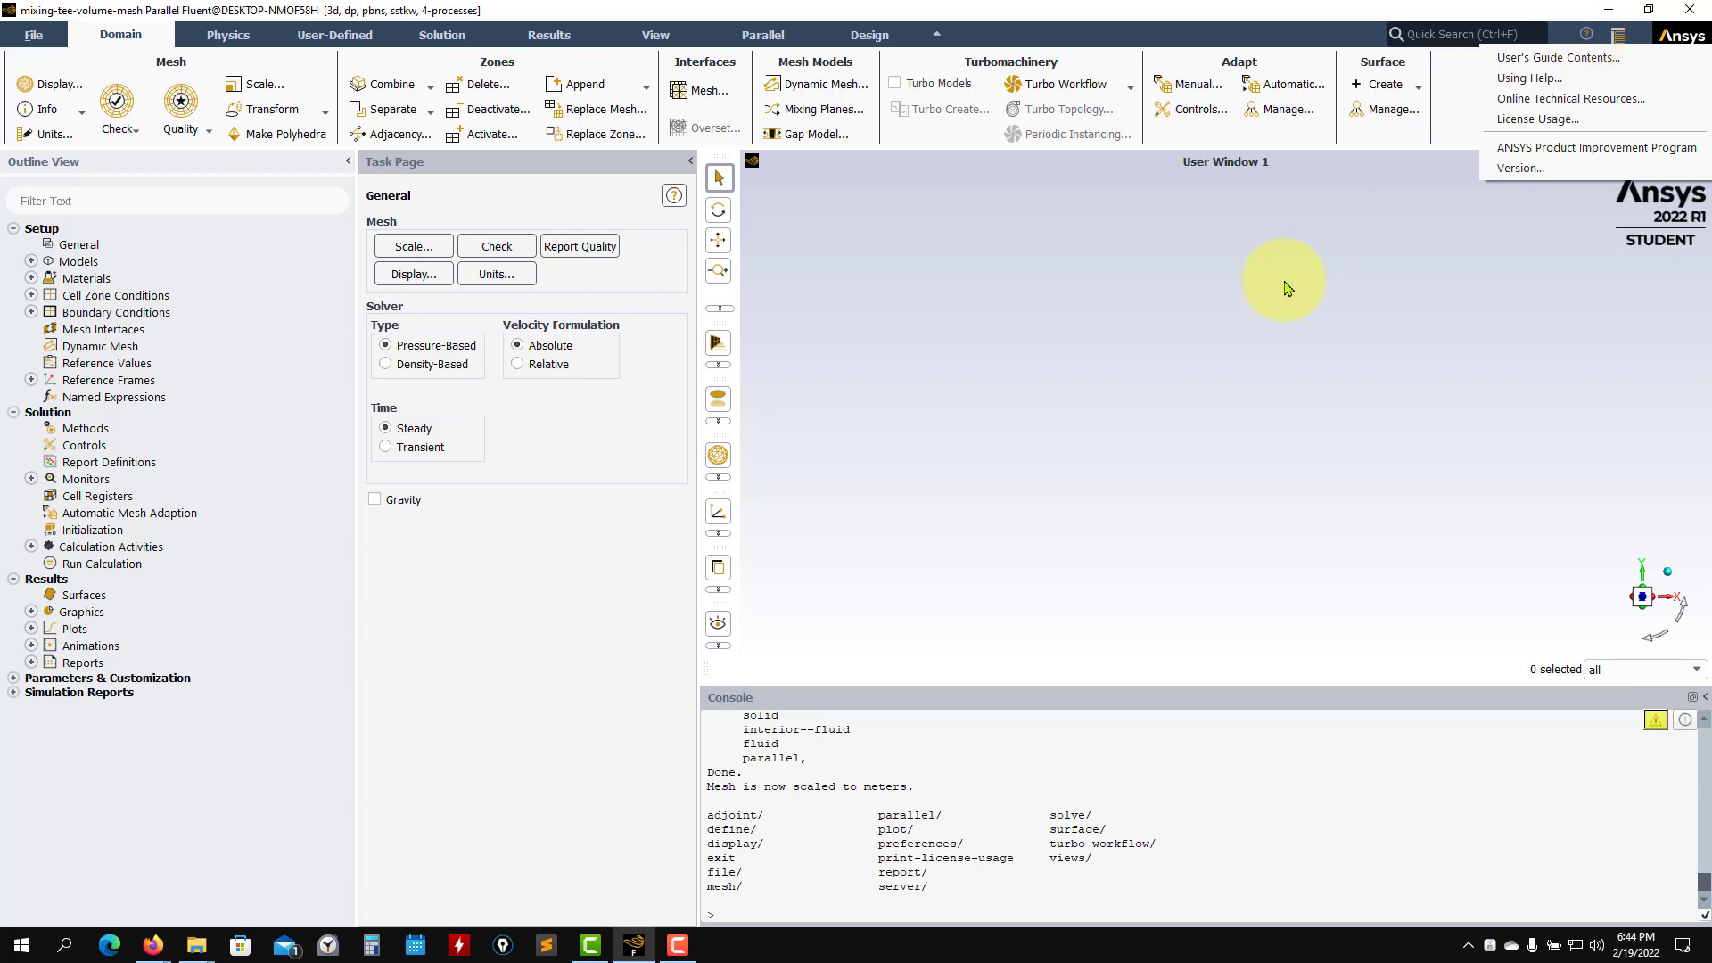
pyautogui.click(1196, 368)
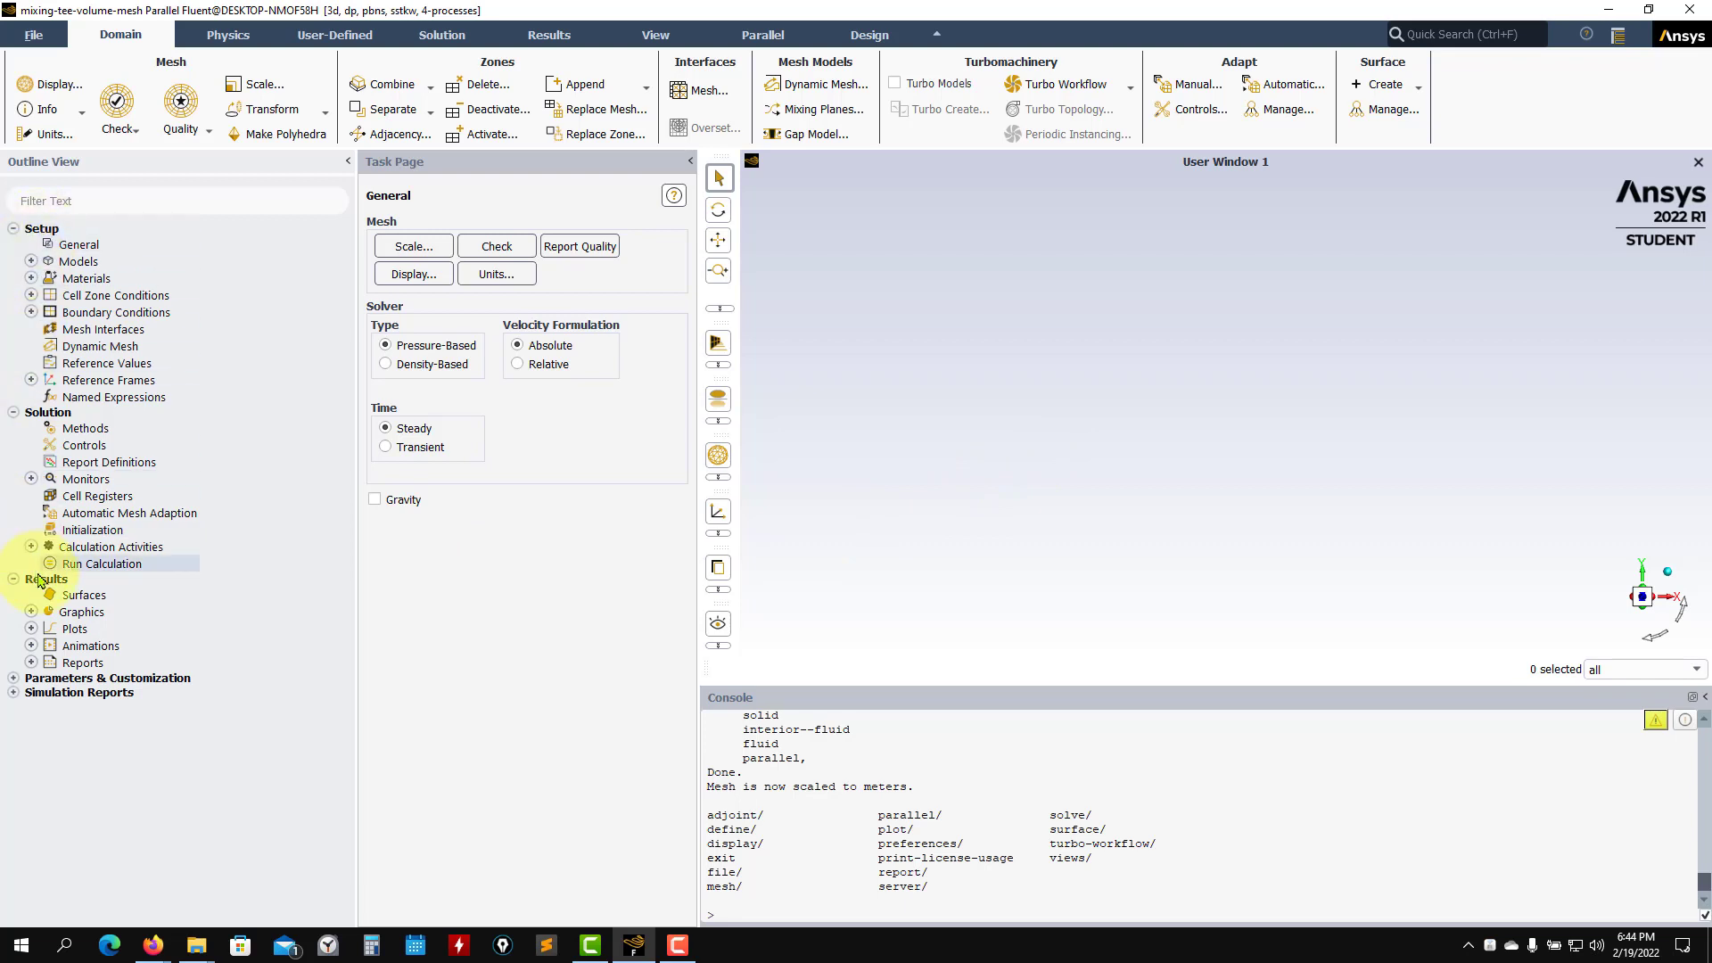
# Step: Create a mesh display showing the faces of inlet-large, inlet-small, outlet and solid, colored by type
pyautogui.click(31, 611)
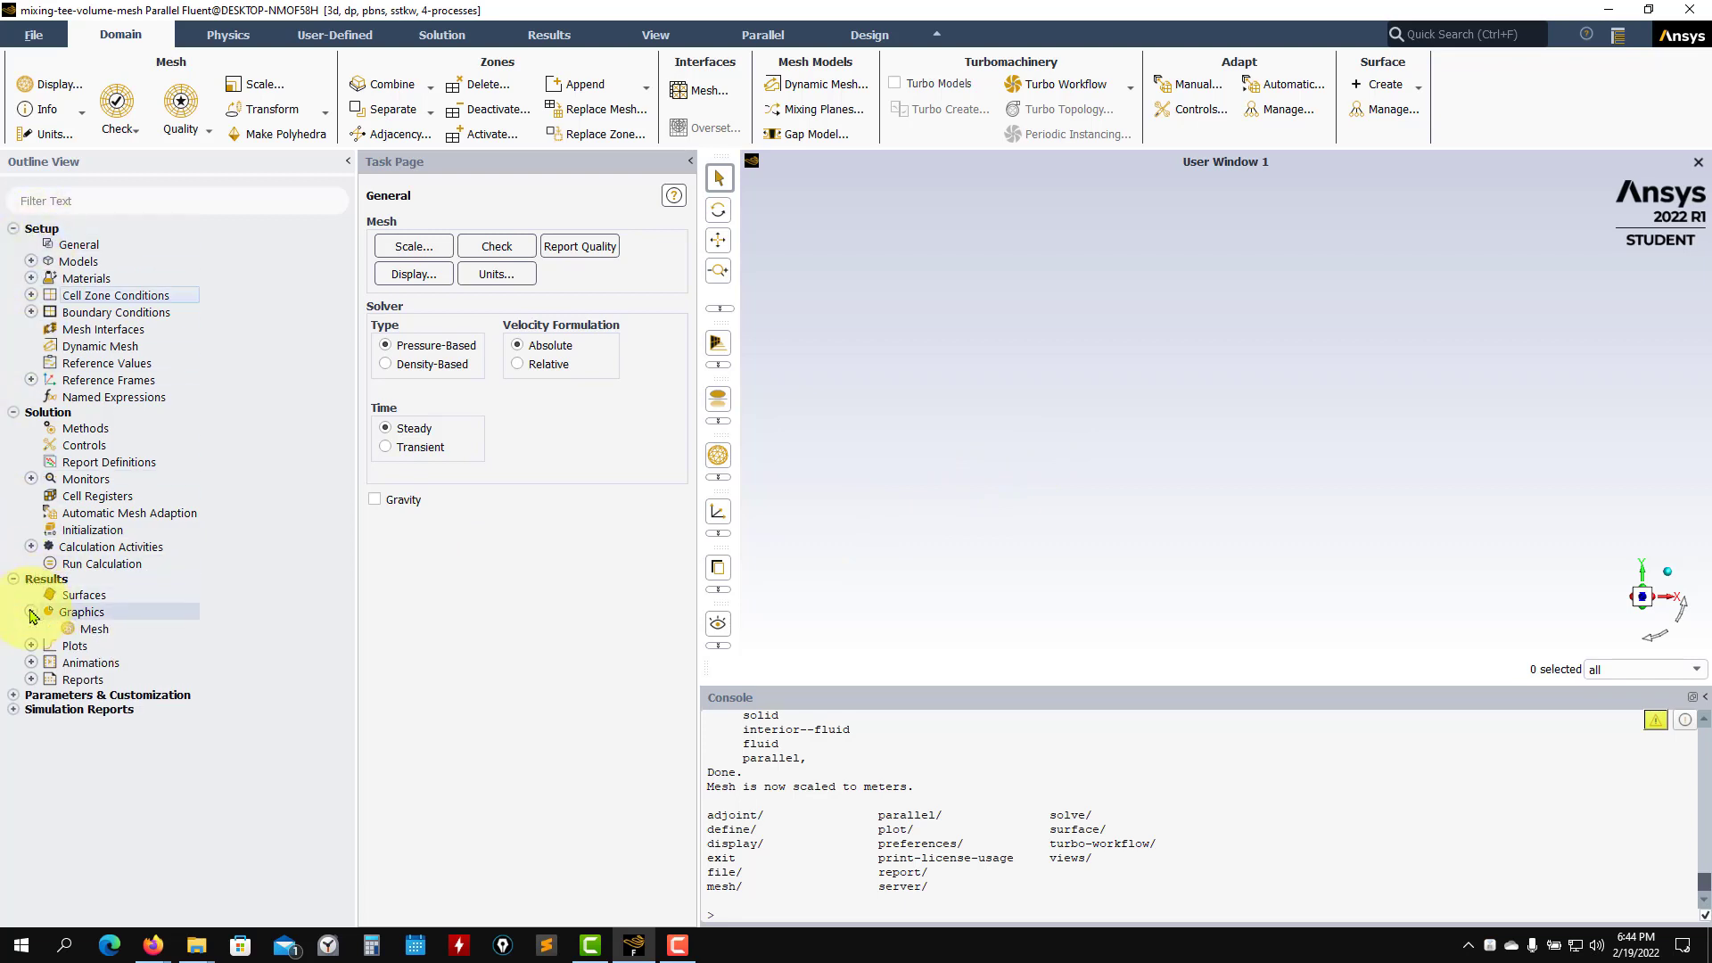
pyautogui.doubleClick(93, 630)
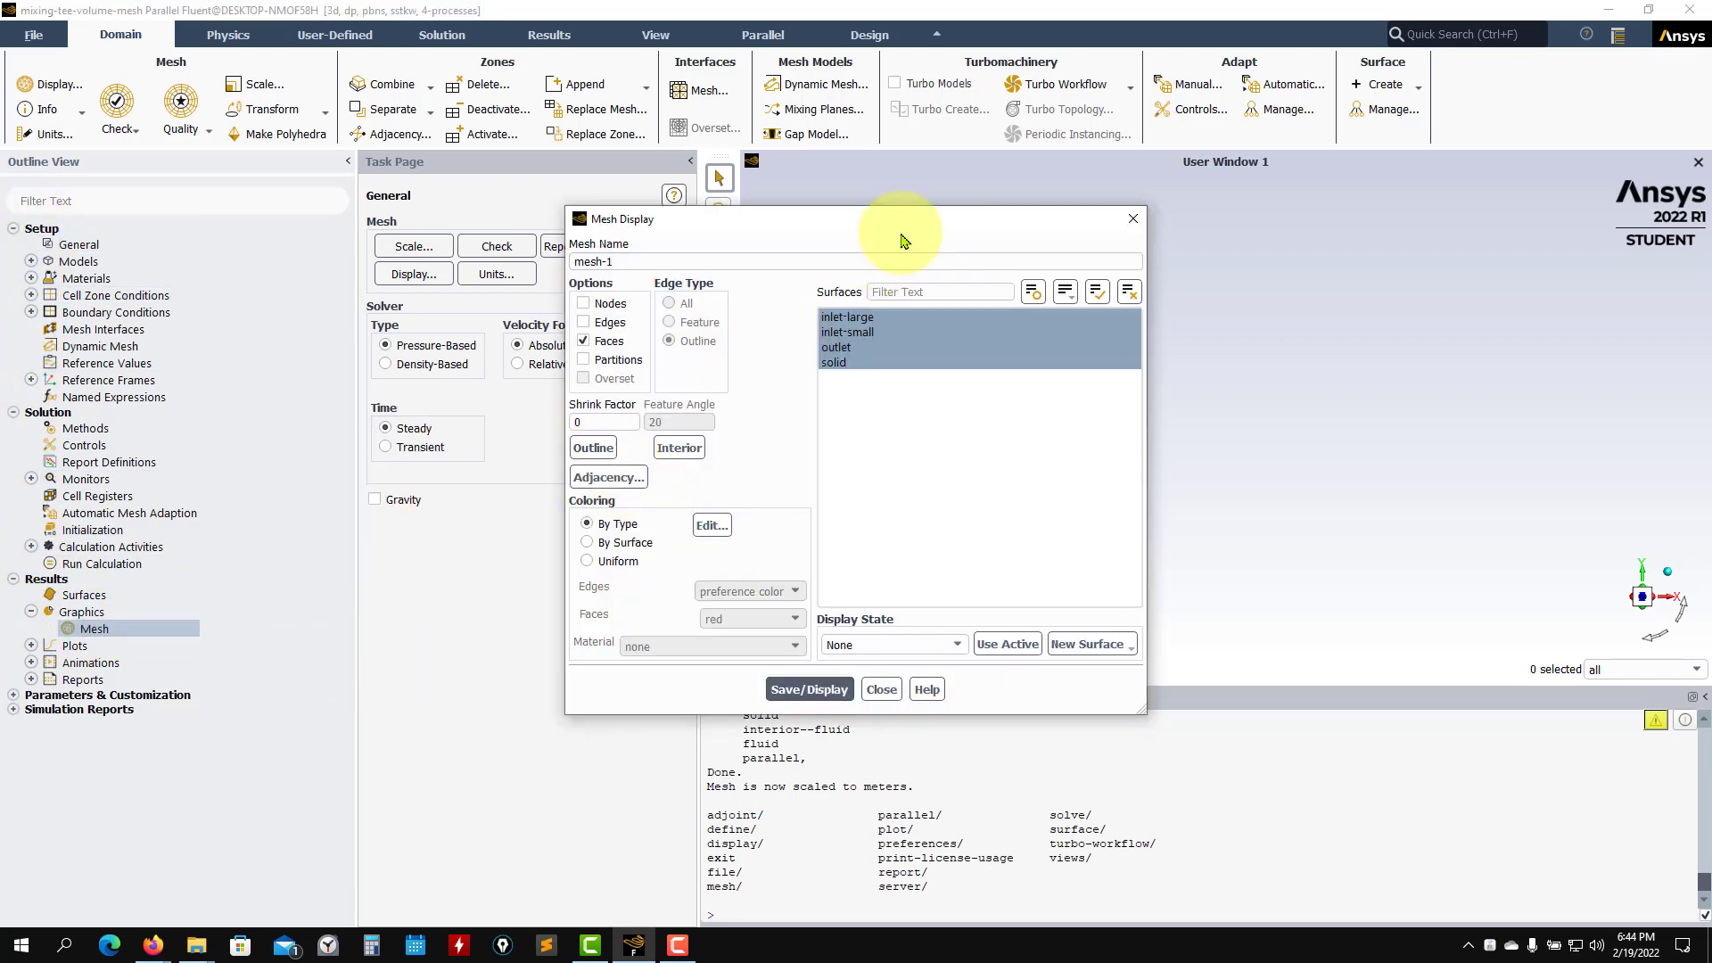
pyautogui.moveTo(904, 241); pyautogui.dragTo(504, 87)
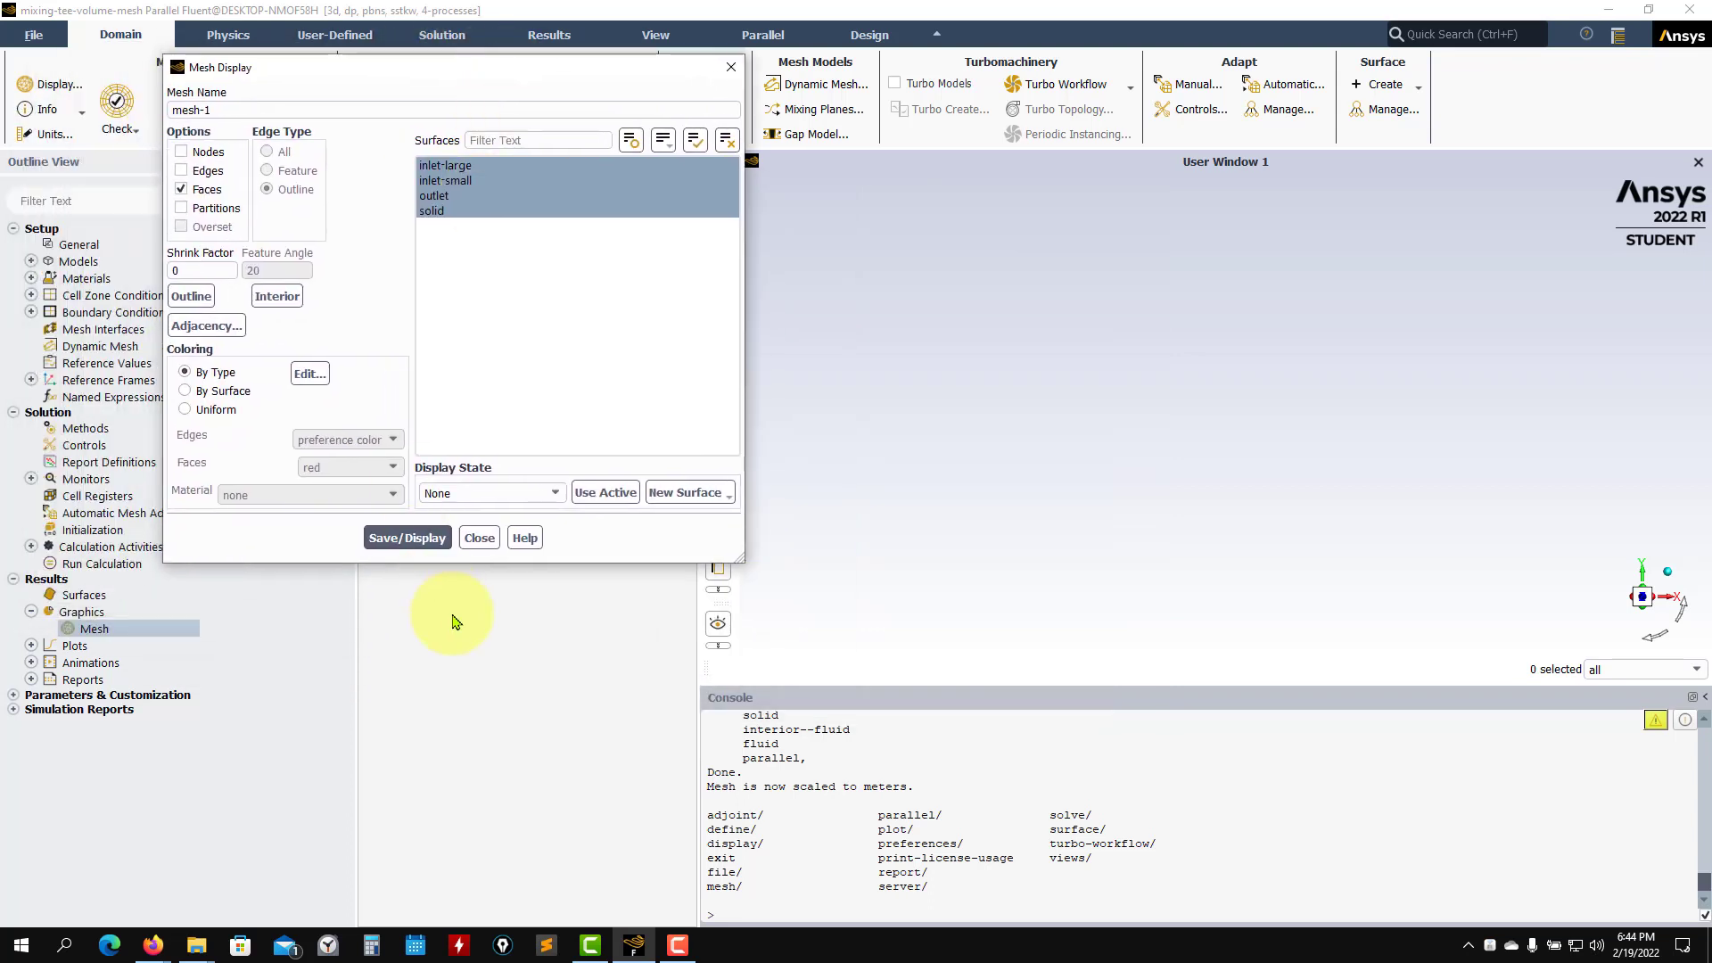
pyautogui.click(727, 141)
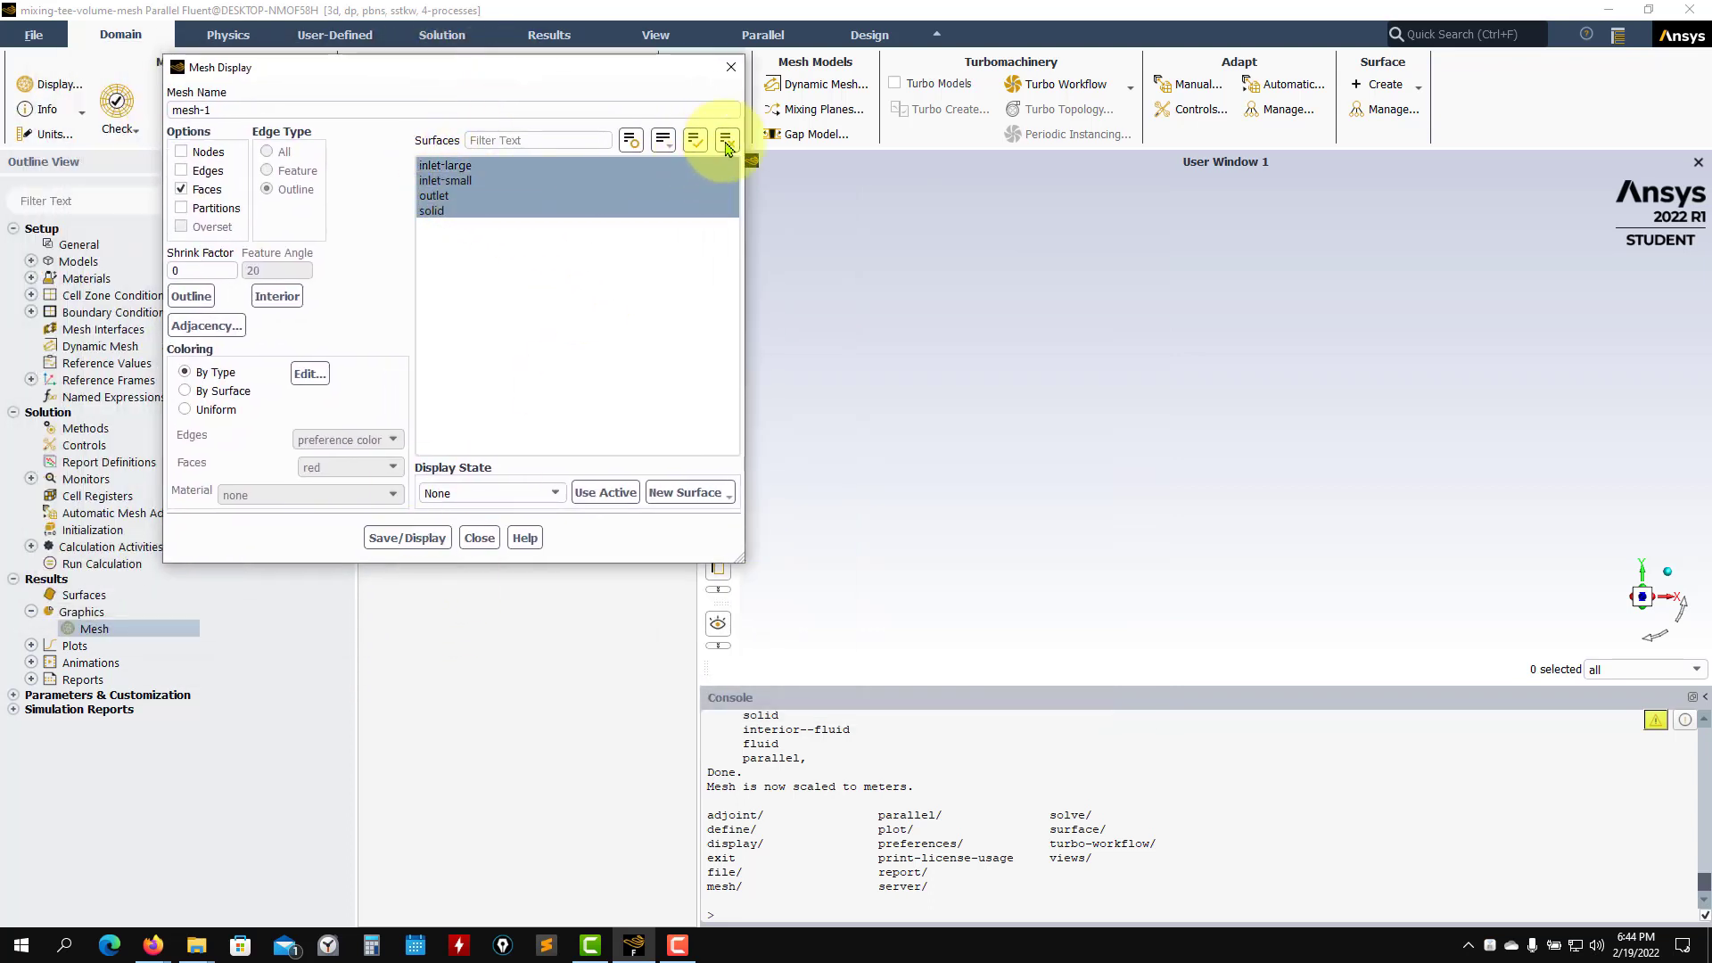
pyautogui.click(471, 168)
pyautogui.click(466, 180)
pyautogui.click(448, 196)
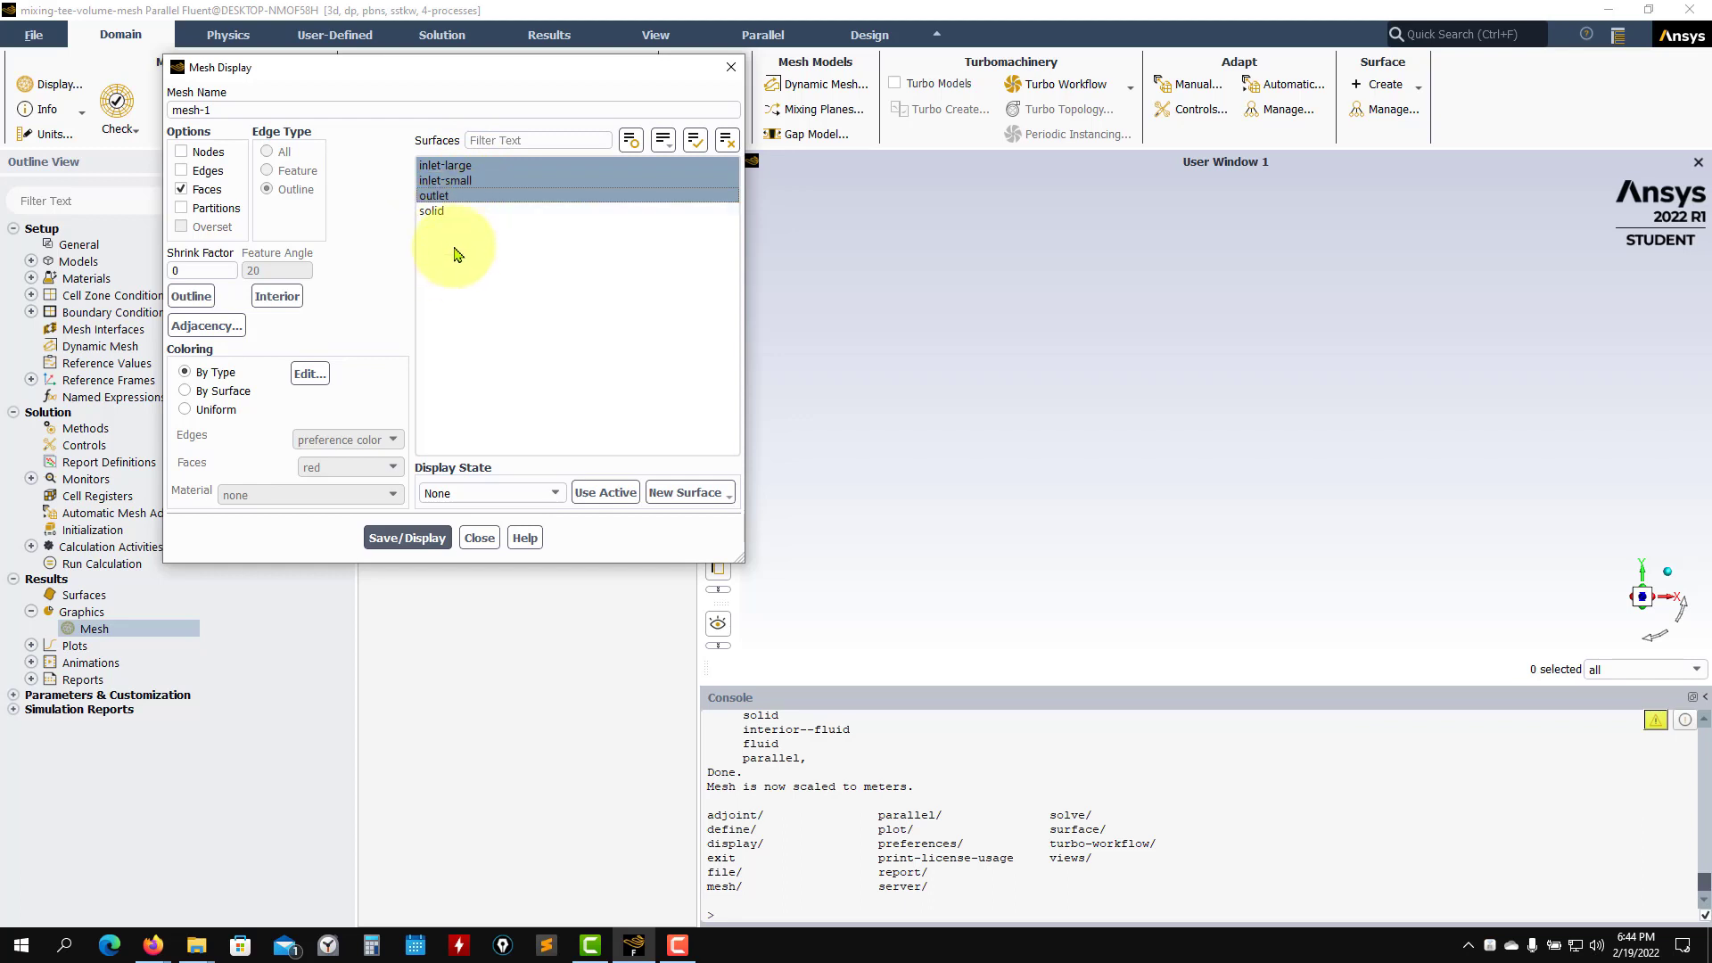
pyautogui.click(454, 212)
pyautogui.click(432, 165)
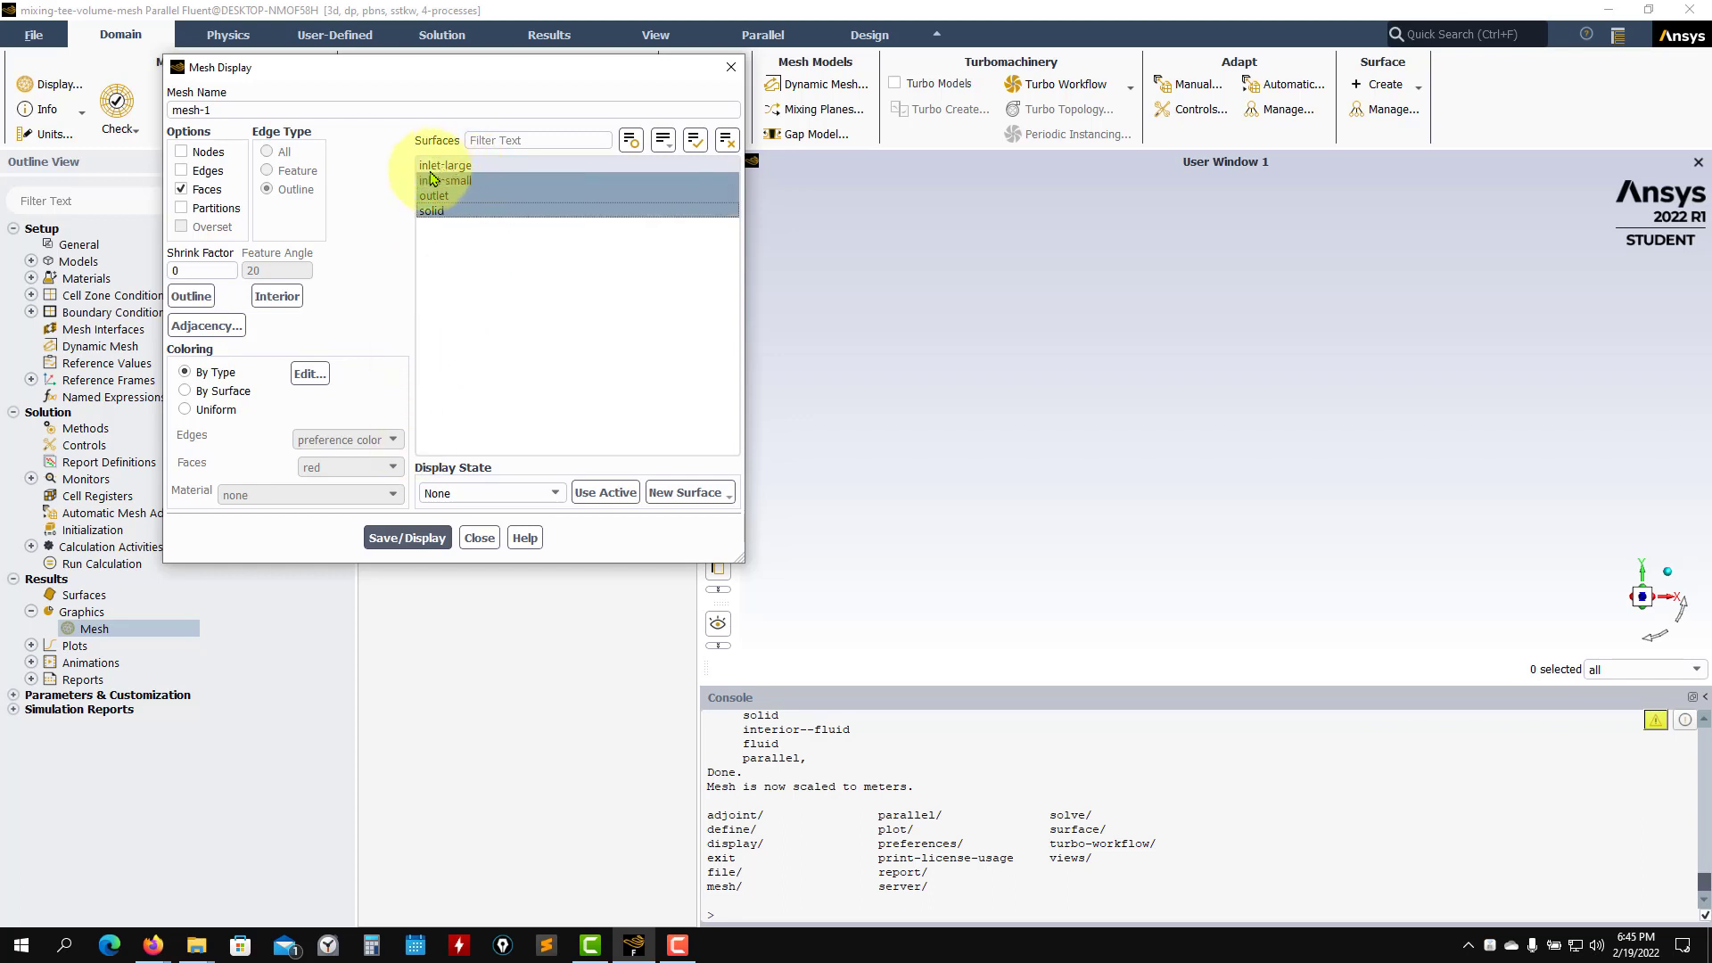
pyautogui.click(432, 166)
pyautogui.click(430, 211)
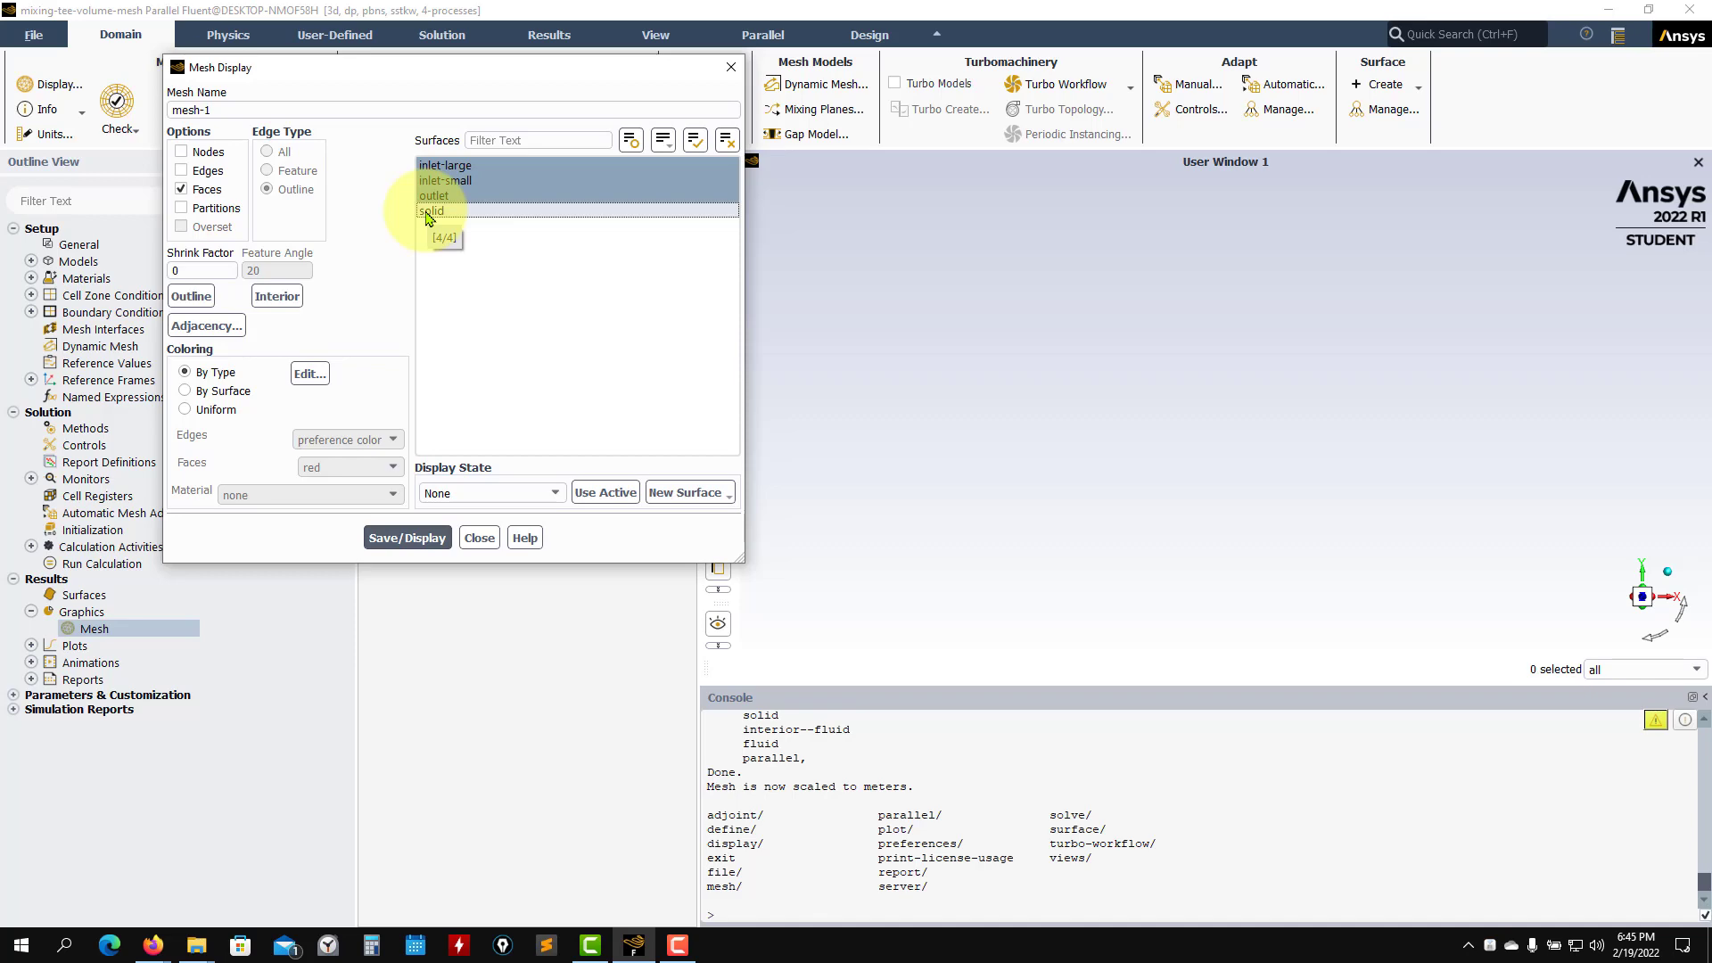
pyautogui.click(429, 211)
pyautogui.click(400, 537)
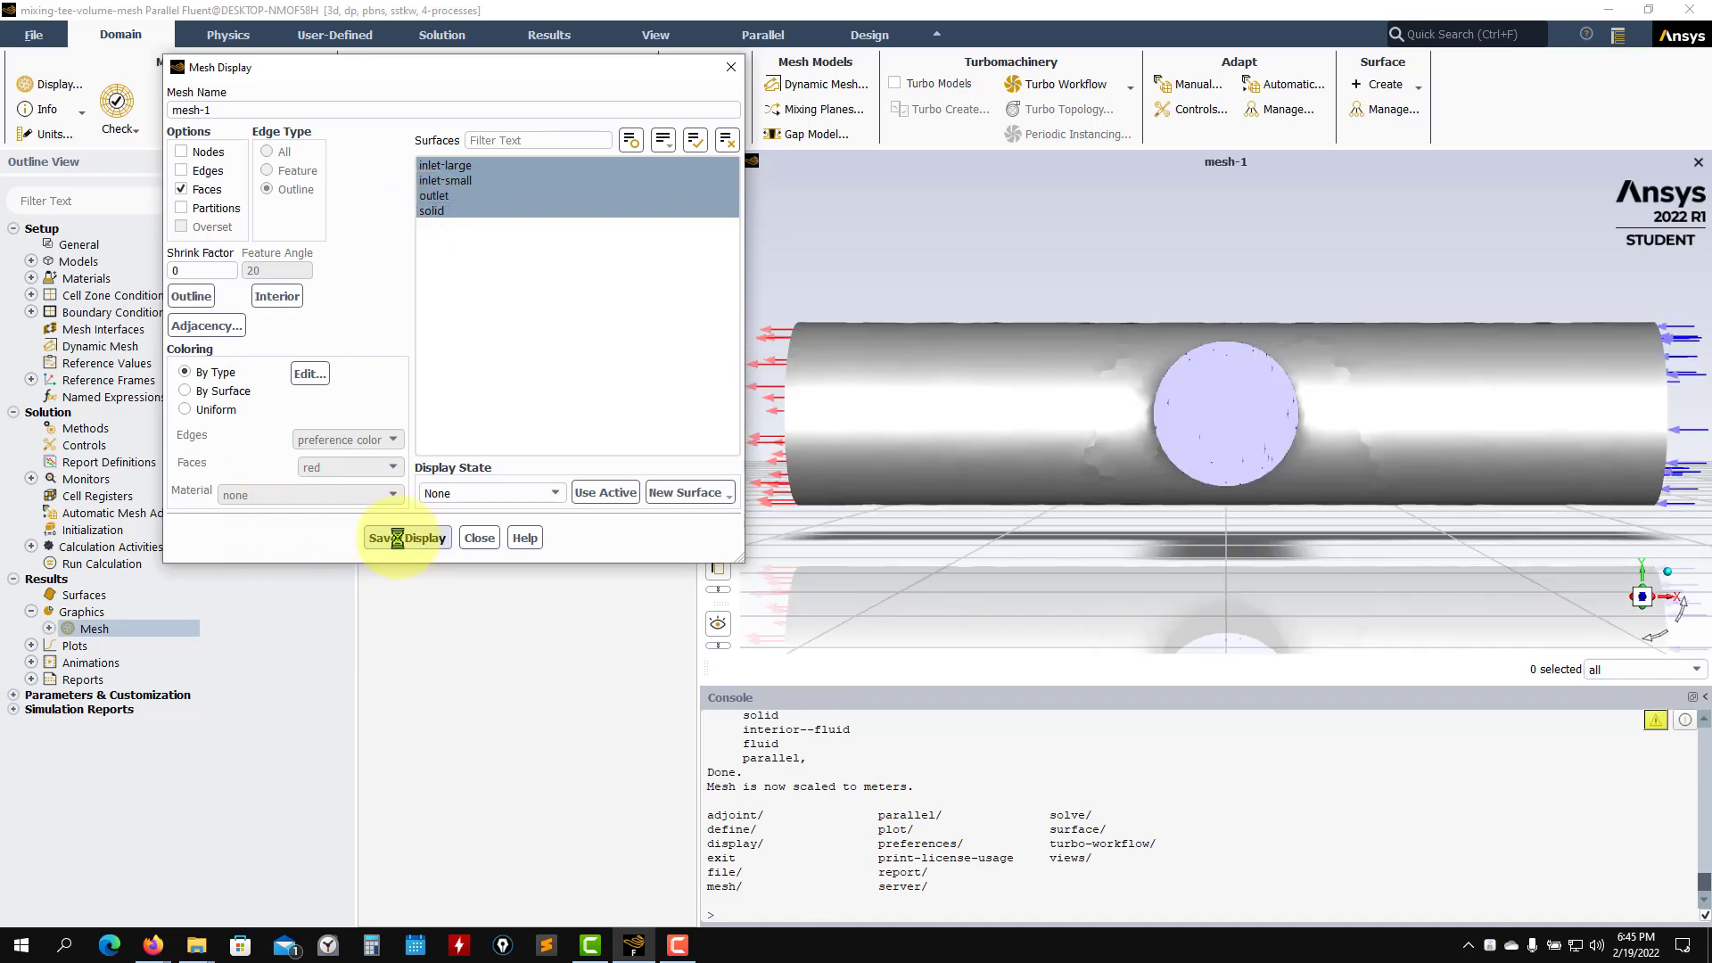
# Step: Examine the mixing tee's inlets, outlet and wall from several angles
pyautogui.moveTo(1099, 455); pyautogui.dragTo(1109, 322)
pyautogui.scroll(-7, 1167, 448)
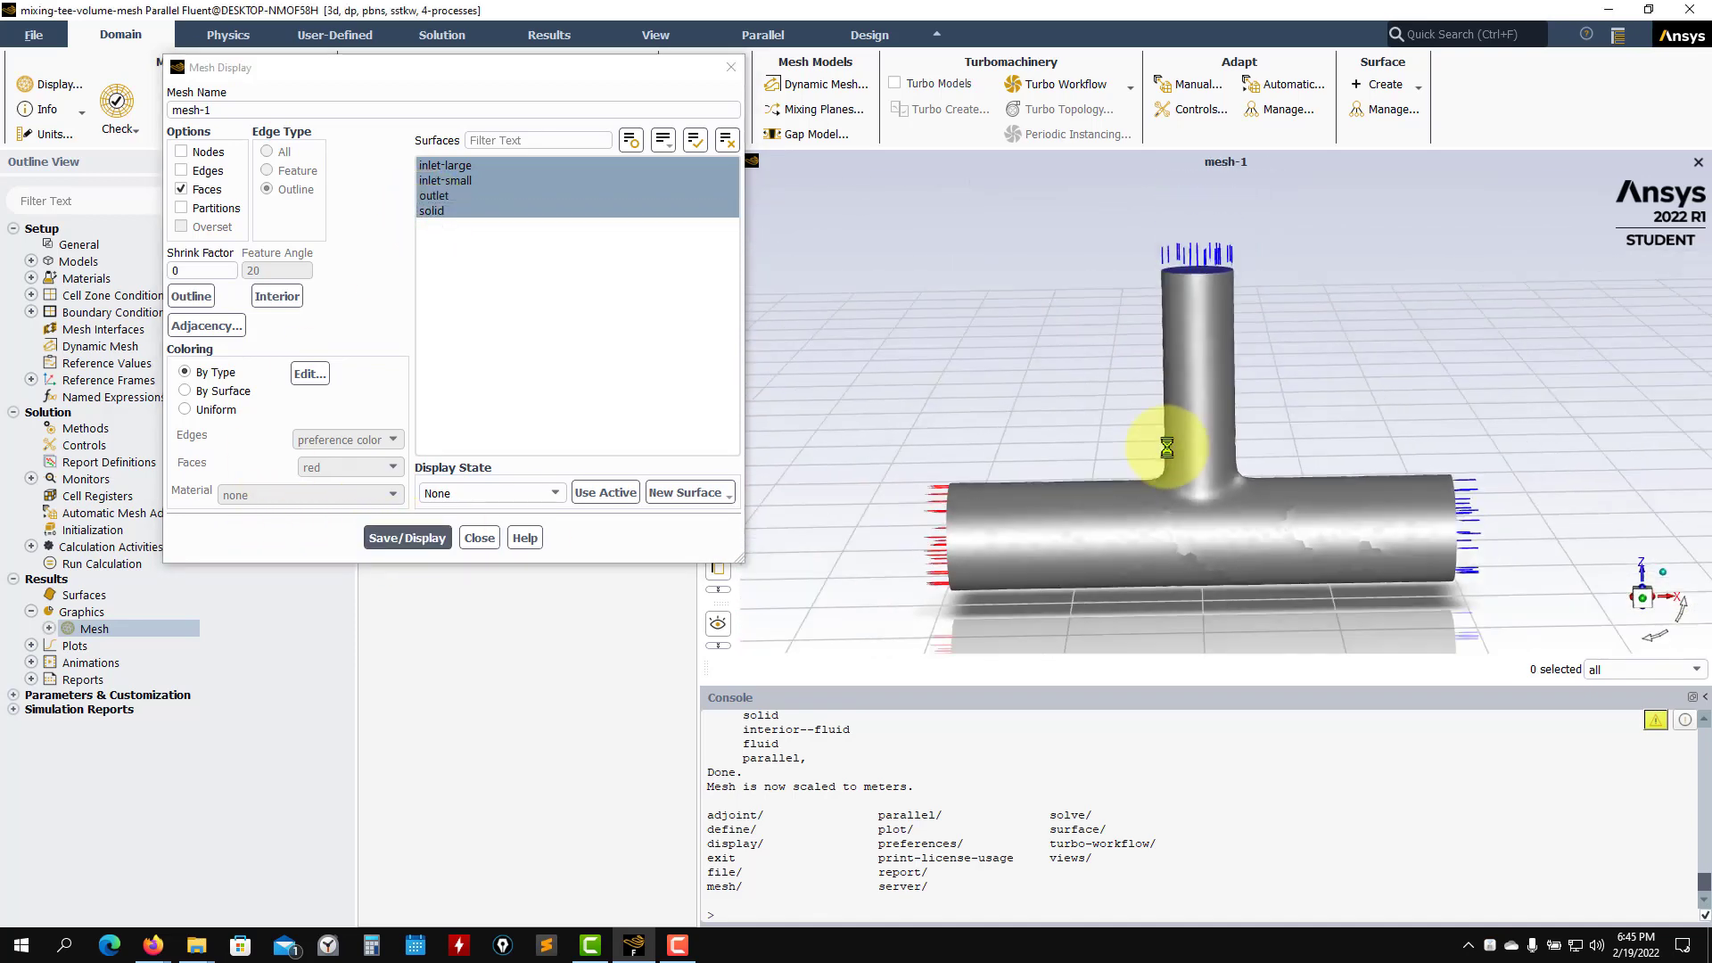
pyautogui.moveTo(1457, 478); pyautogui.dragTo(1456, 573)
pyautogui.scroll(5, 1338, 485)
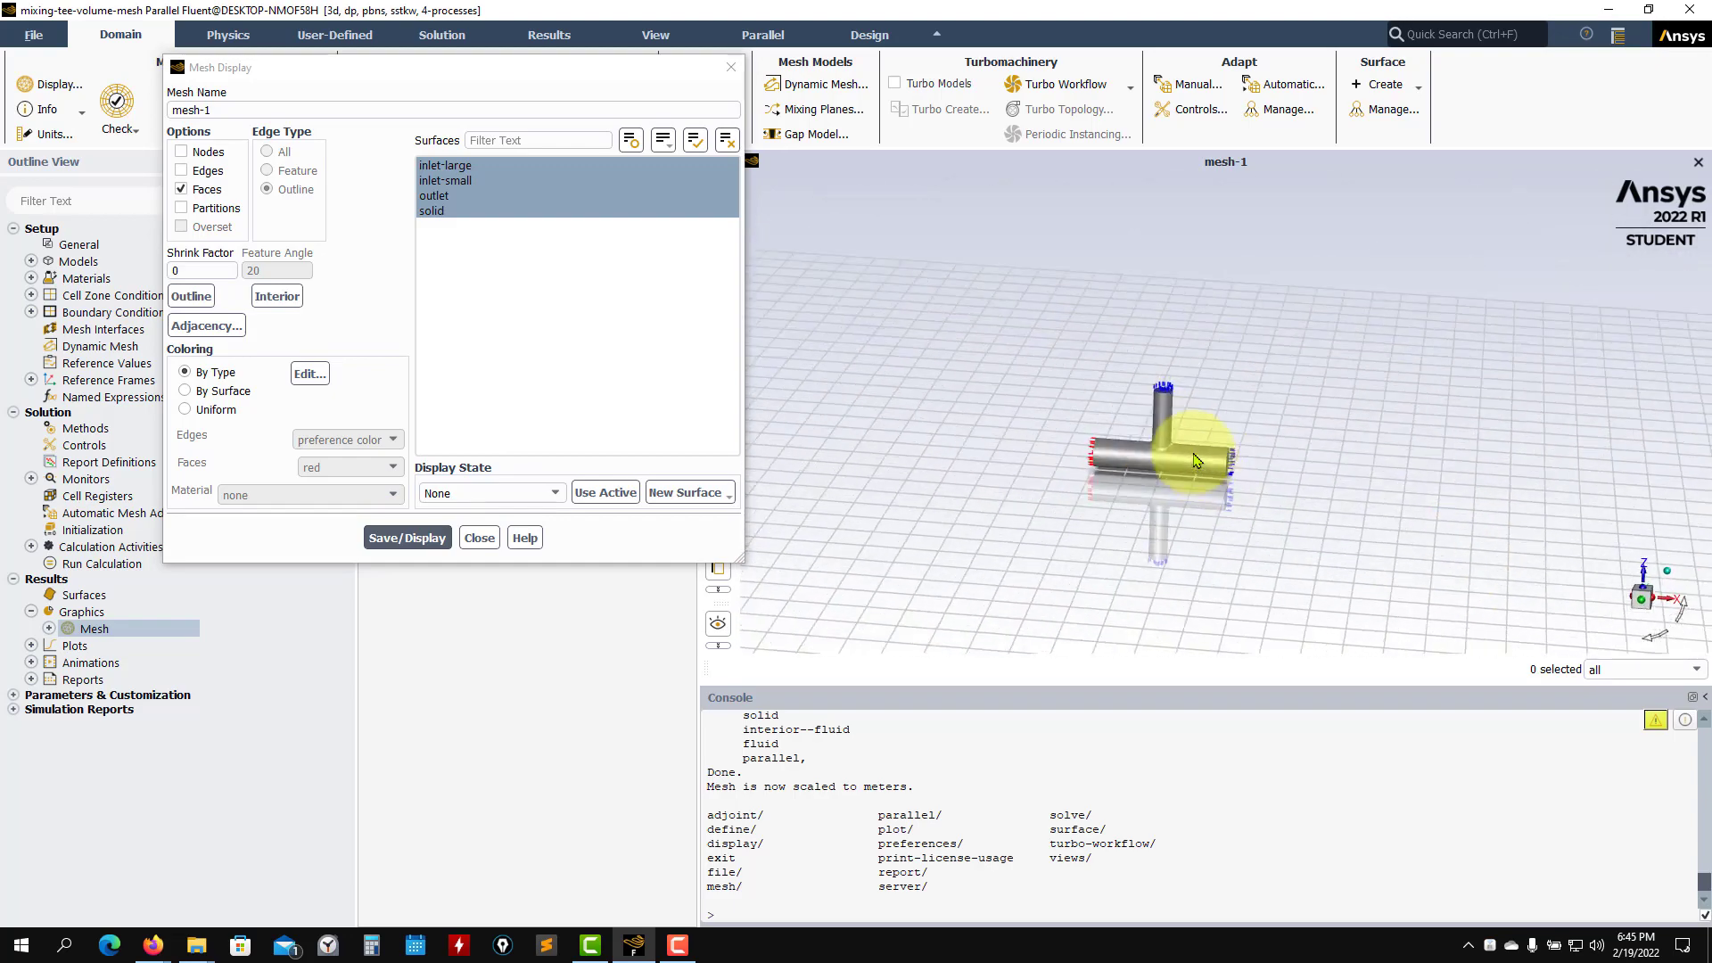
pyautogui.moveTo(1164, 459); pyautogui.dragTo(1209, 529)
pyautogui.scroll(2, 1212, 522)
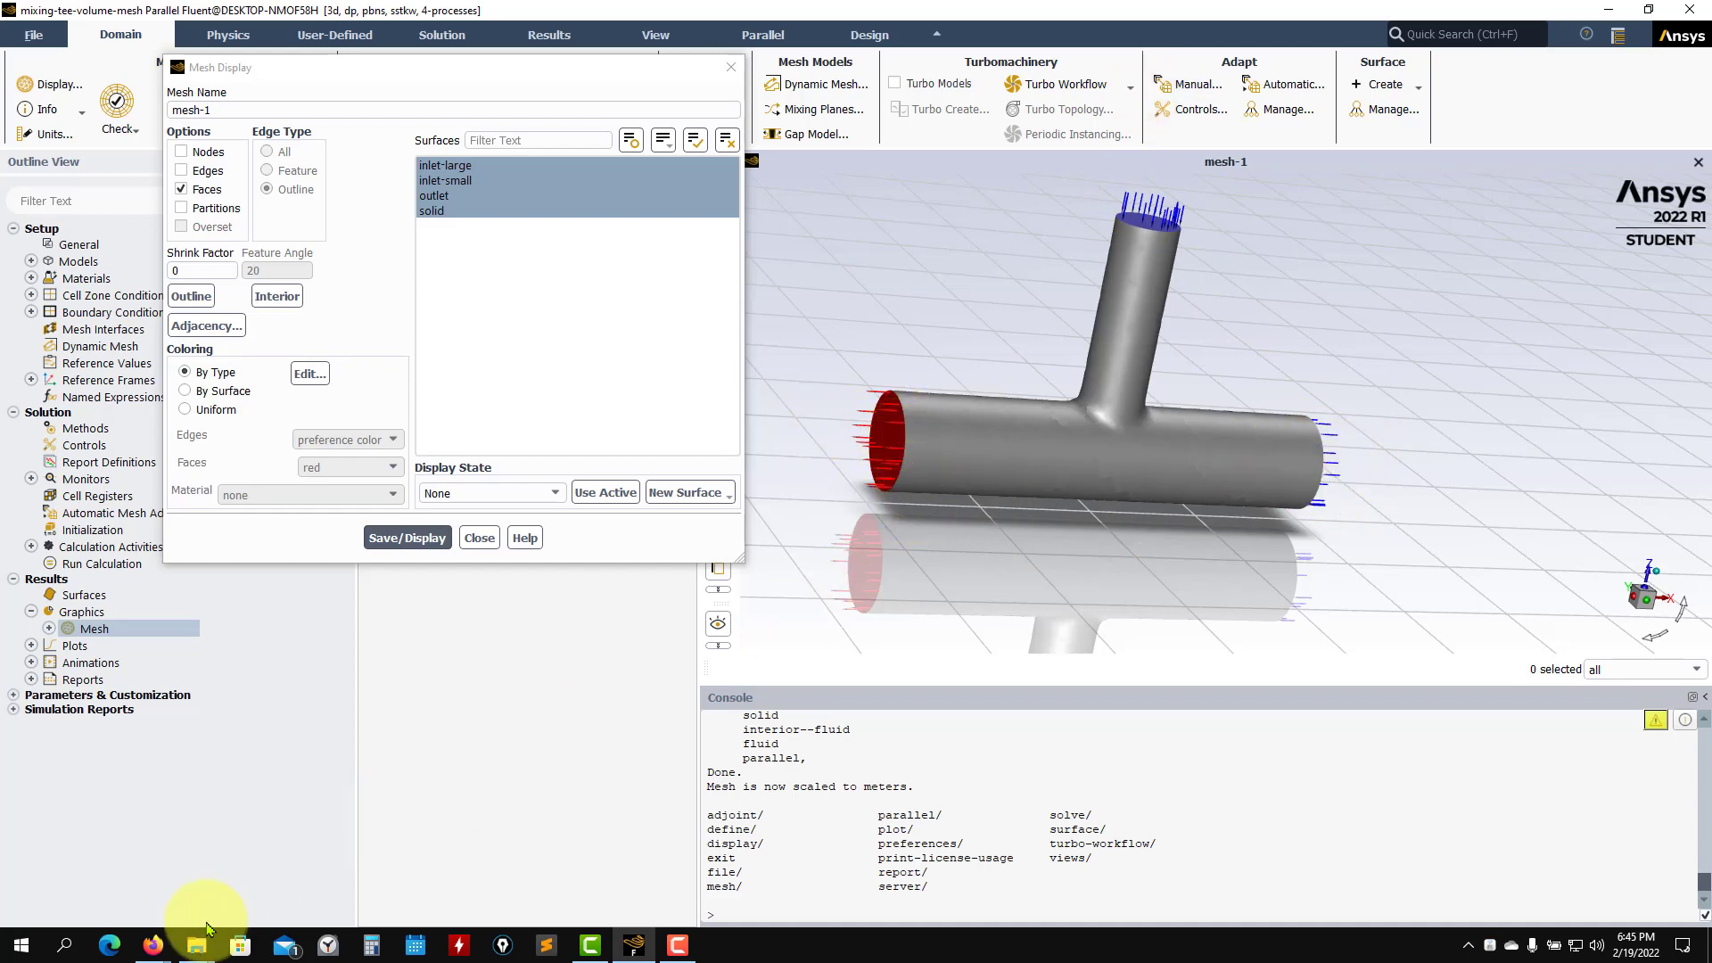
# Step: Check the problem definition in the Tutorial 0 case presentation in Firefox, return to Fluent and close the mesh display settings
pyautogui.moveTo(153, 945)
pyautogui.click(415, 795)
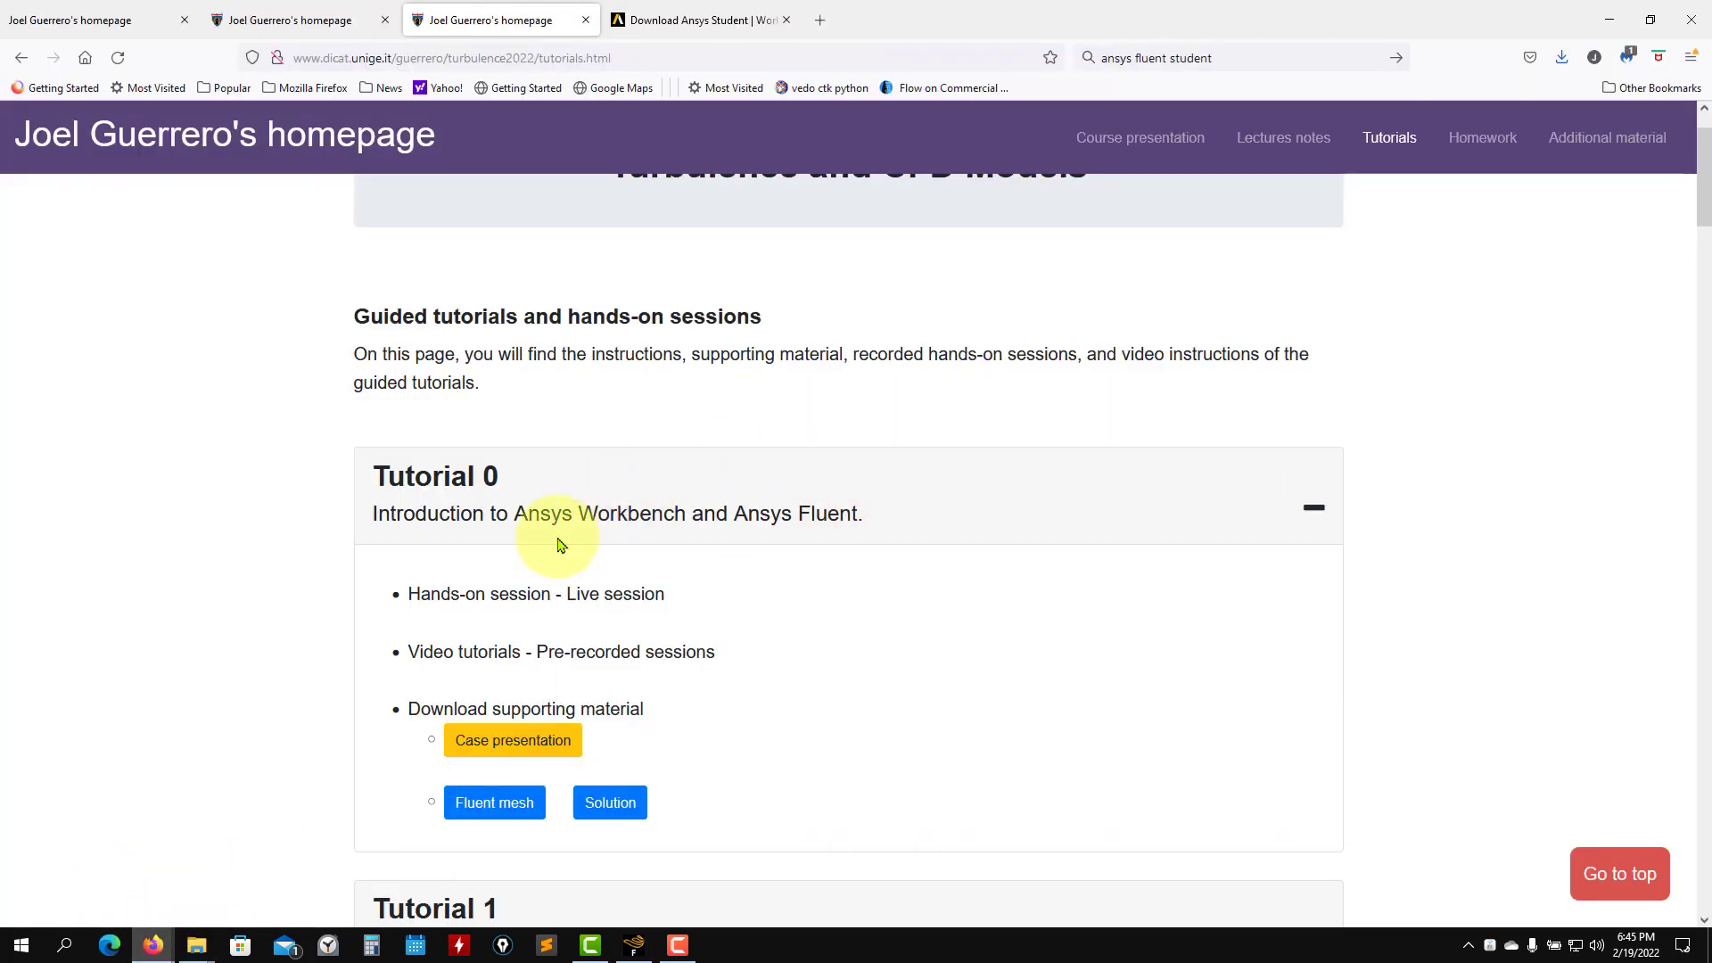
pyautogui.click(504, 741)
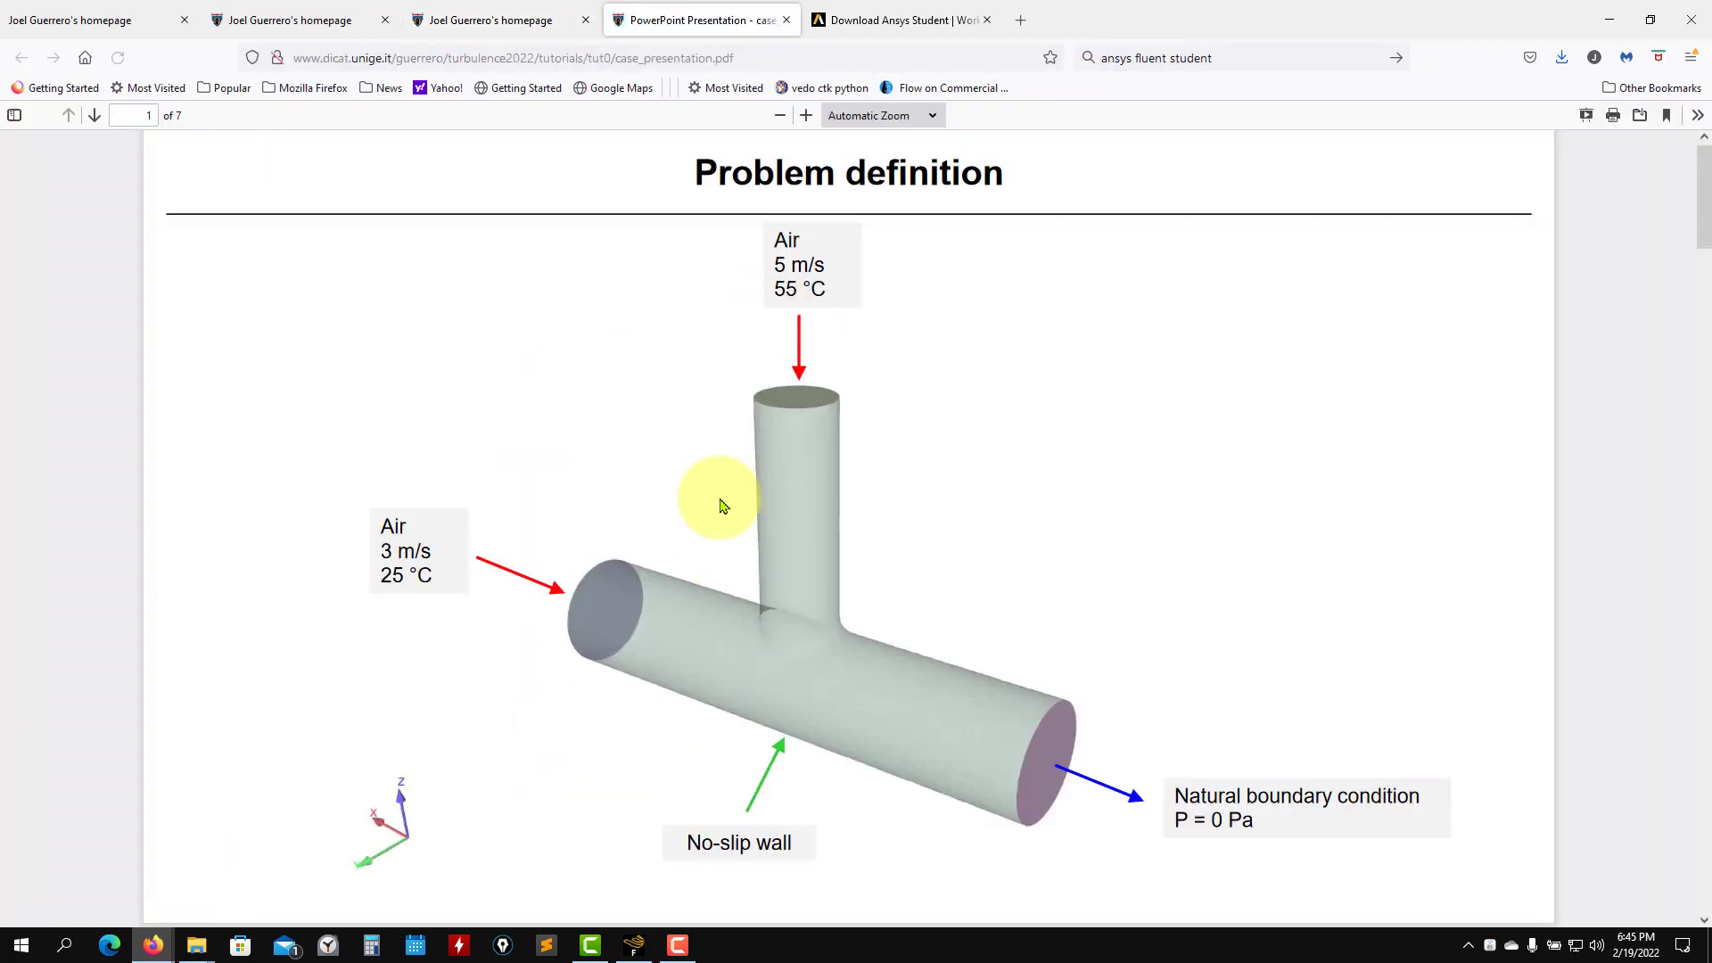
pyautogui.click(1608, 25)
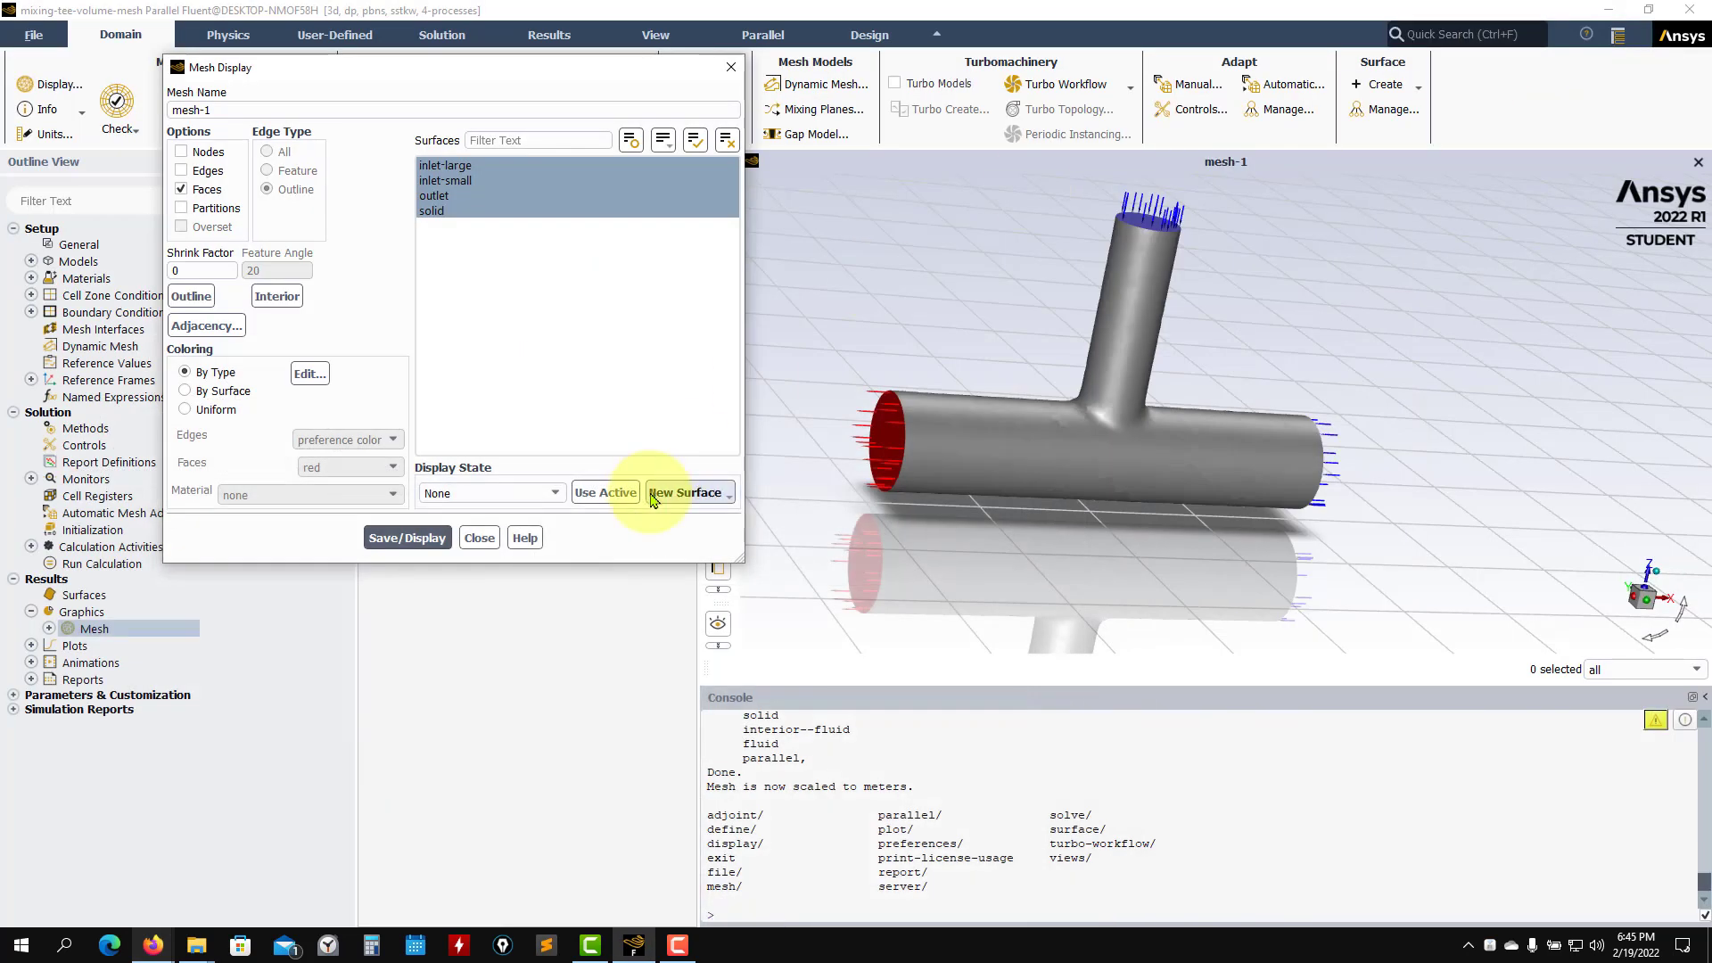
pyautogui.click(488, 535)
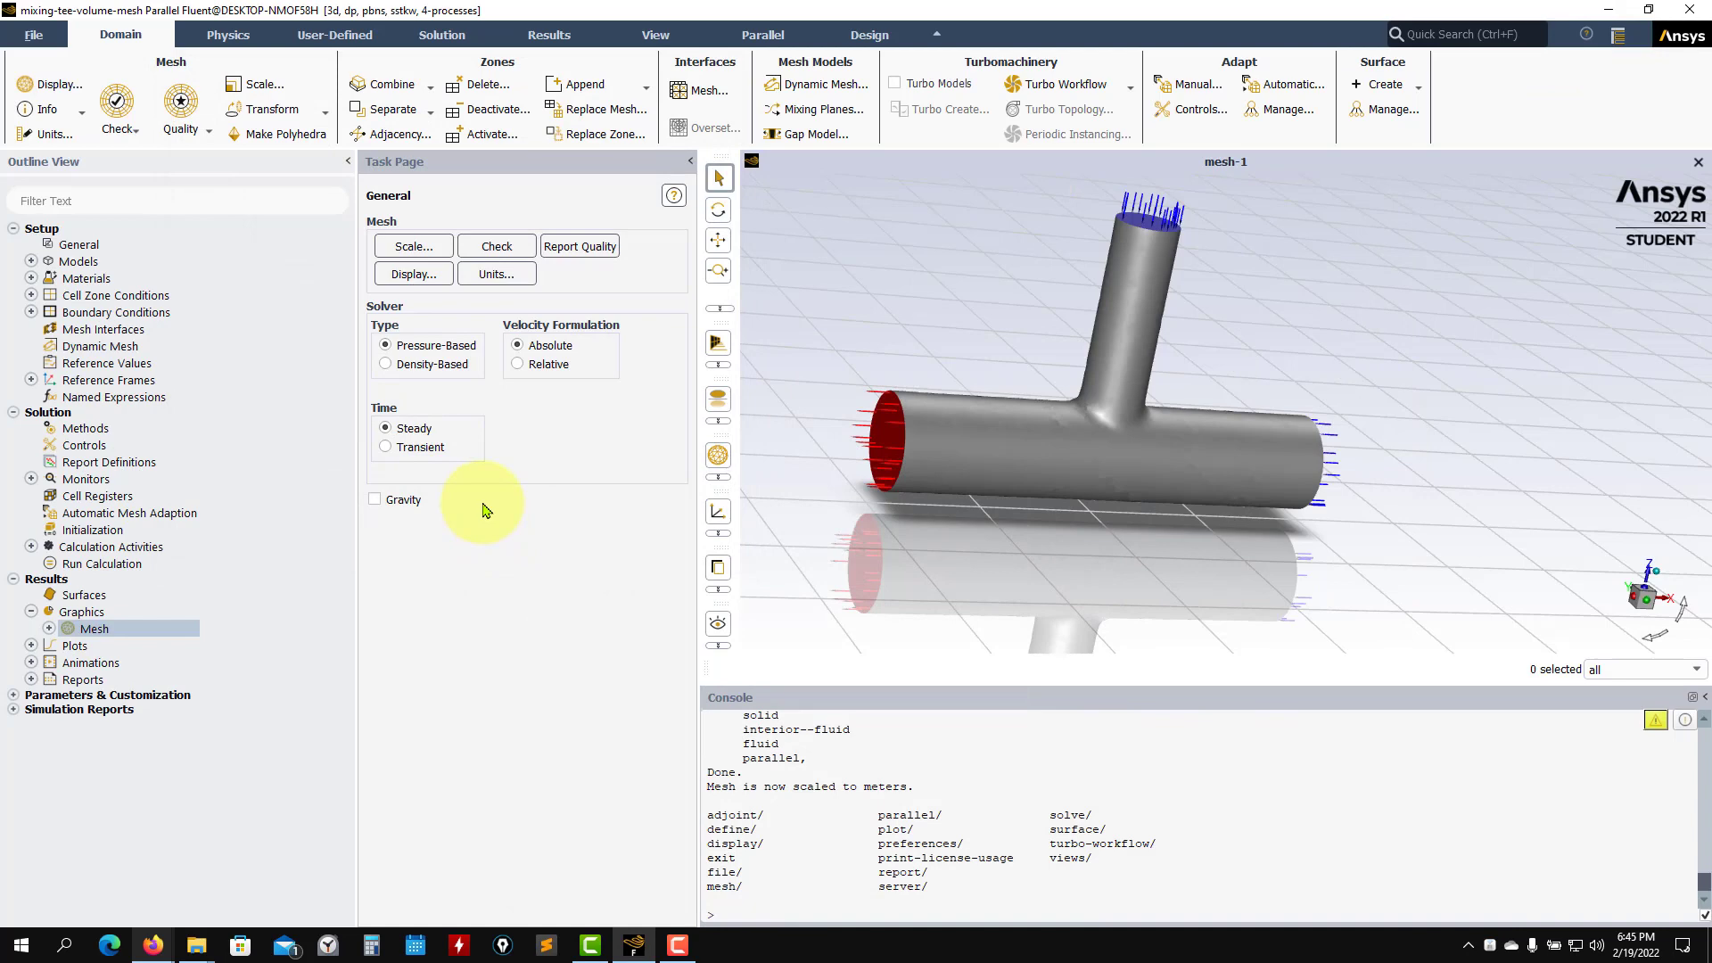
# Step: Review the domain extents, view length unit and unit conversion options in Scale Mesh without scaling the tee
pyautogui.moveTo(1407, 420); pyautogui.dragTo(985, 393)
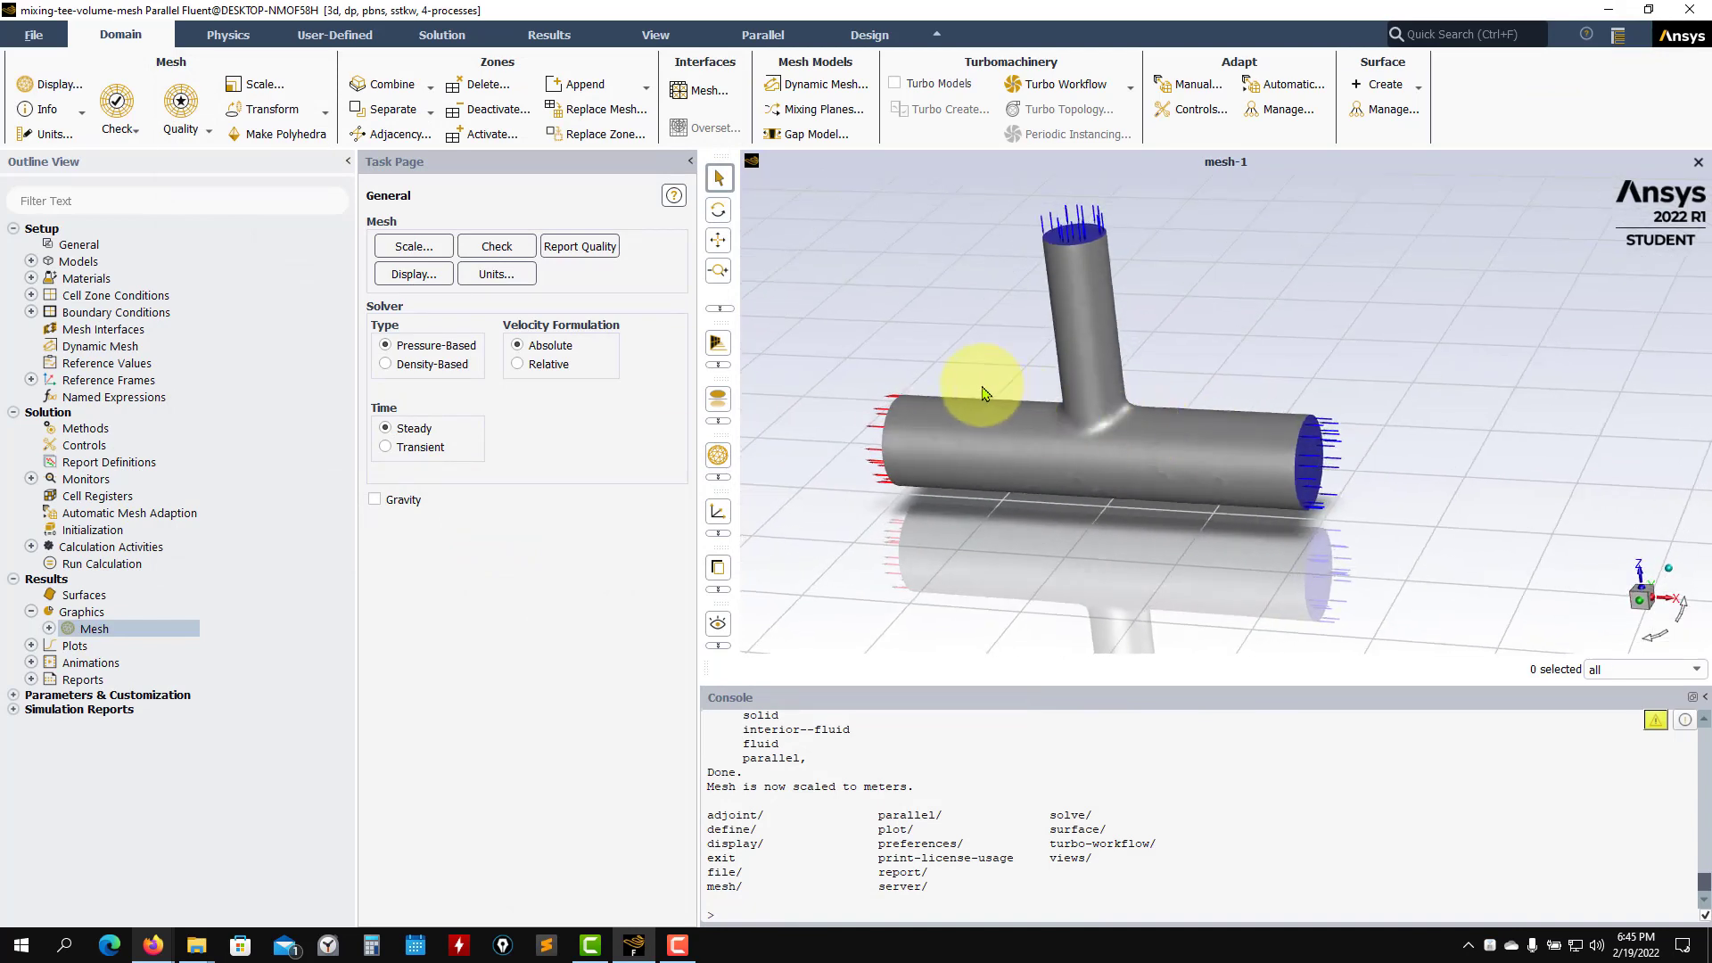
pyautogui.scroll(3, 984, 392)
pyautogui.scroll(-4, 1109, 447)
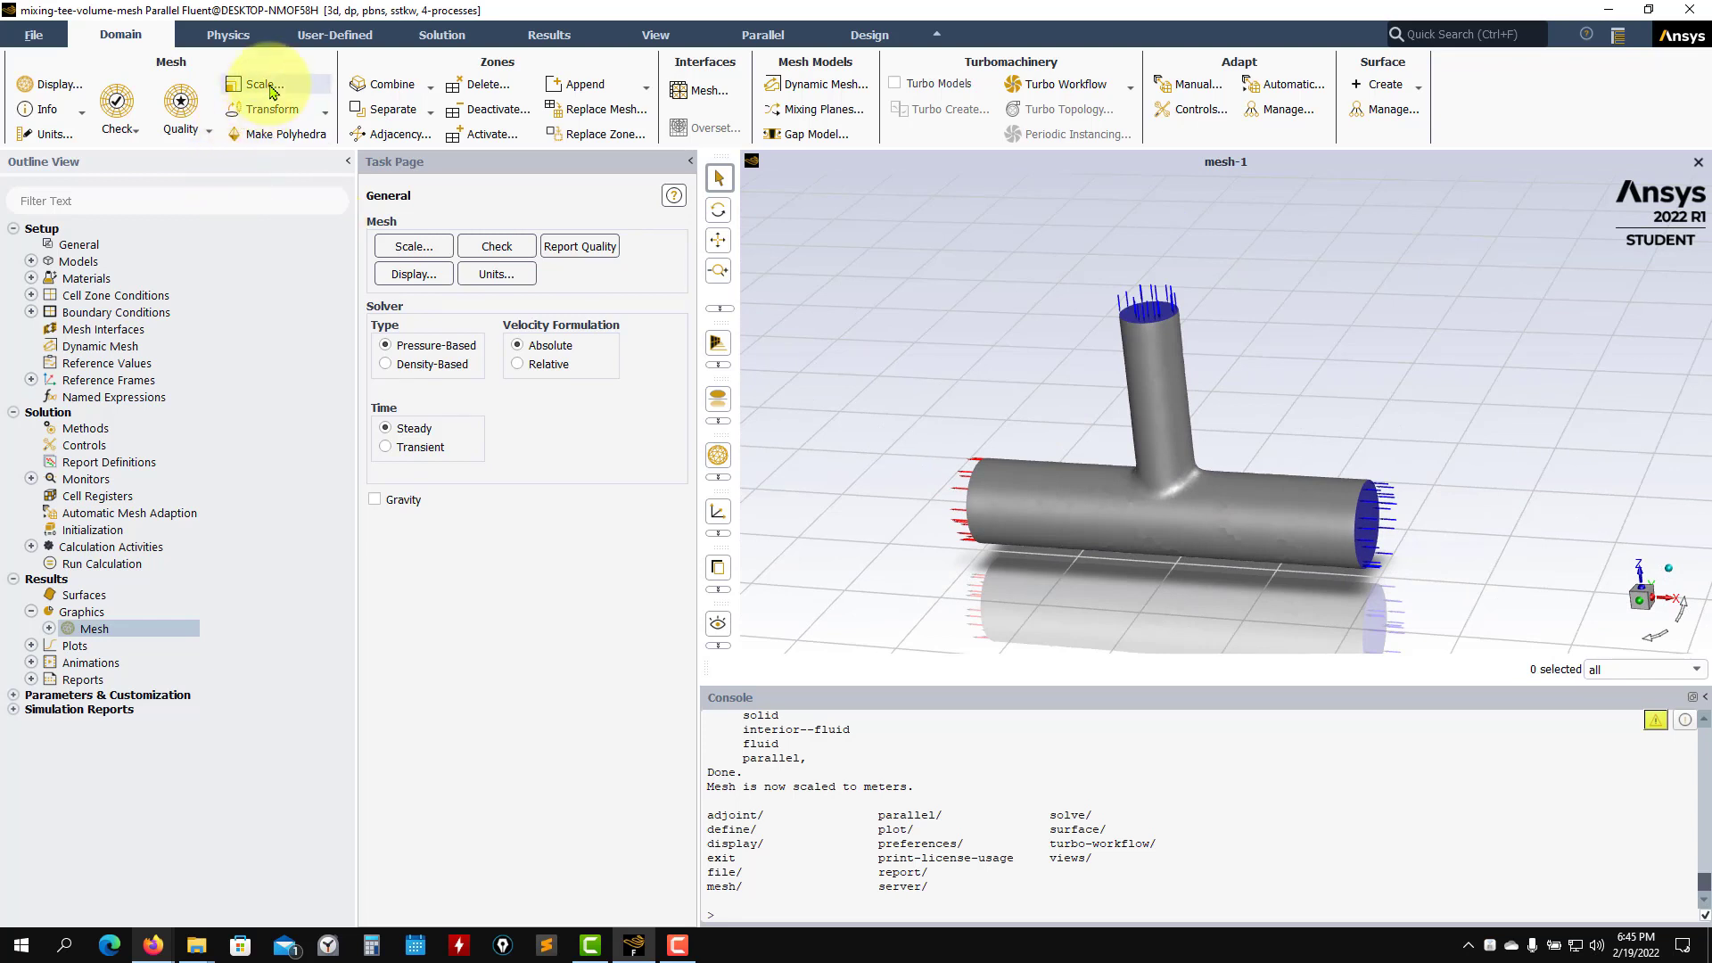
pyautogui.click(272, 92)
pyautogui.moveTo(675, 430); pyautogui.dragTo(529, 228)
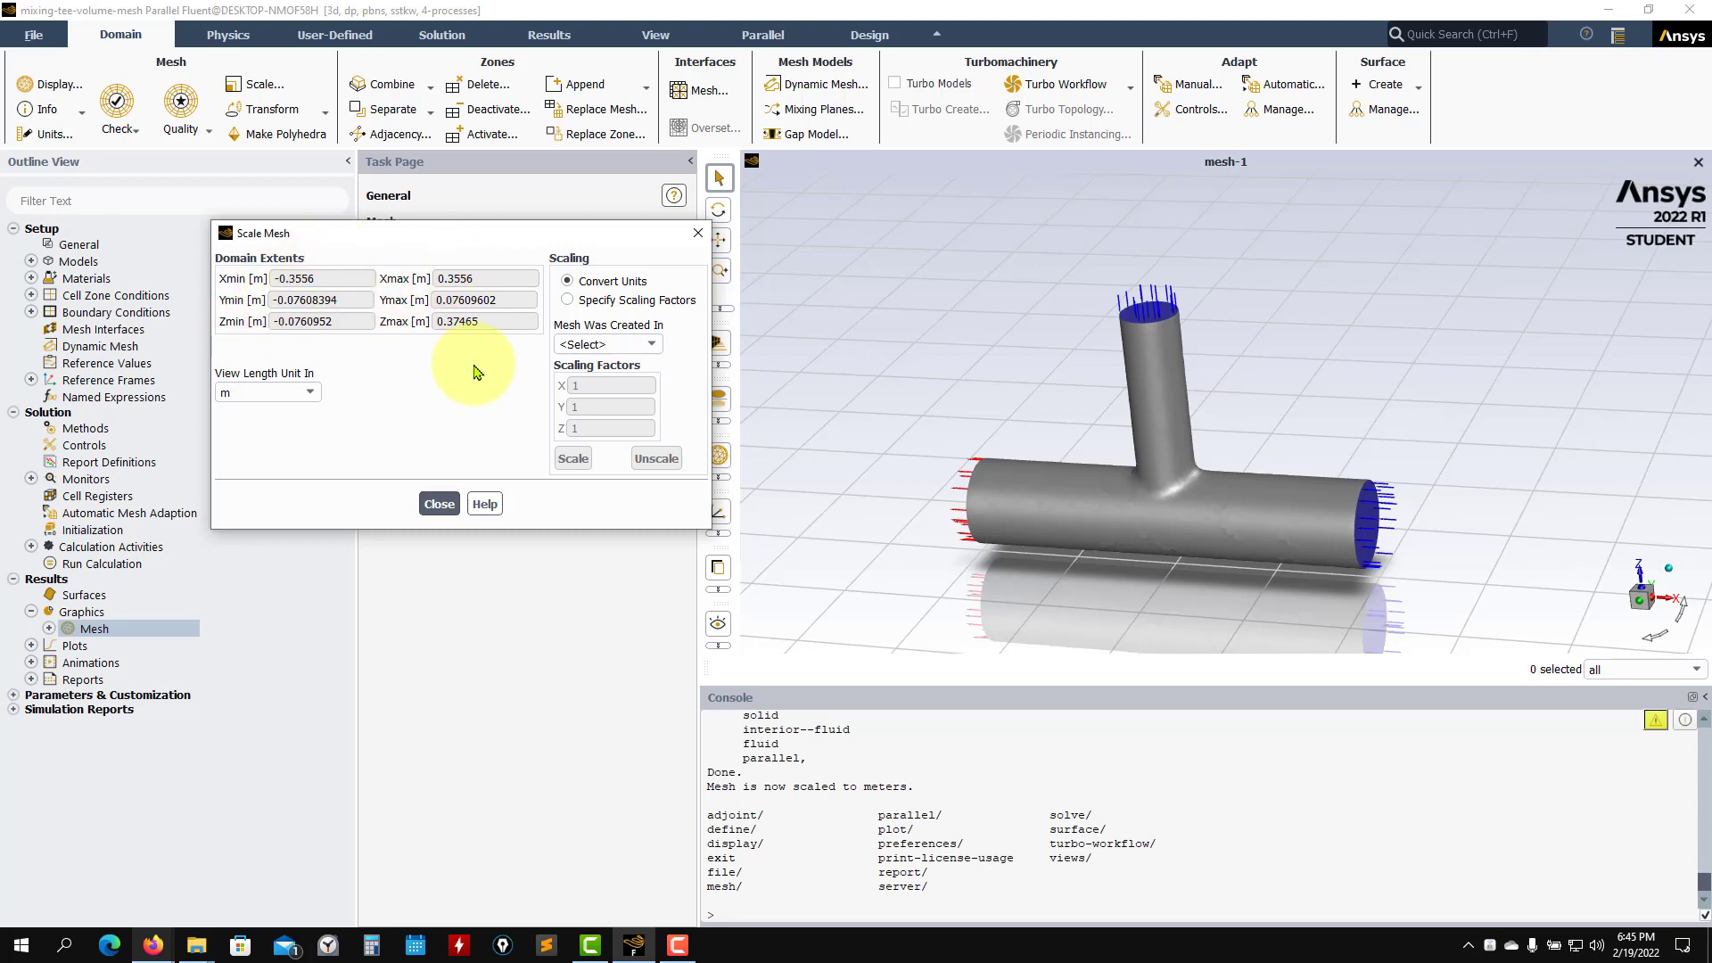
pyautogui.click(305, 392)
pyautogui.click(464, 419)
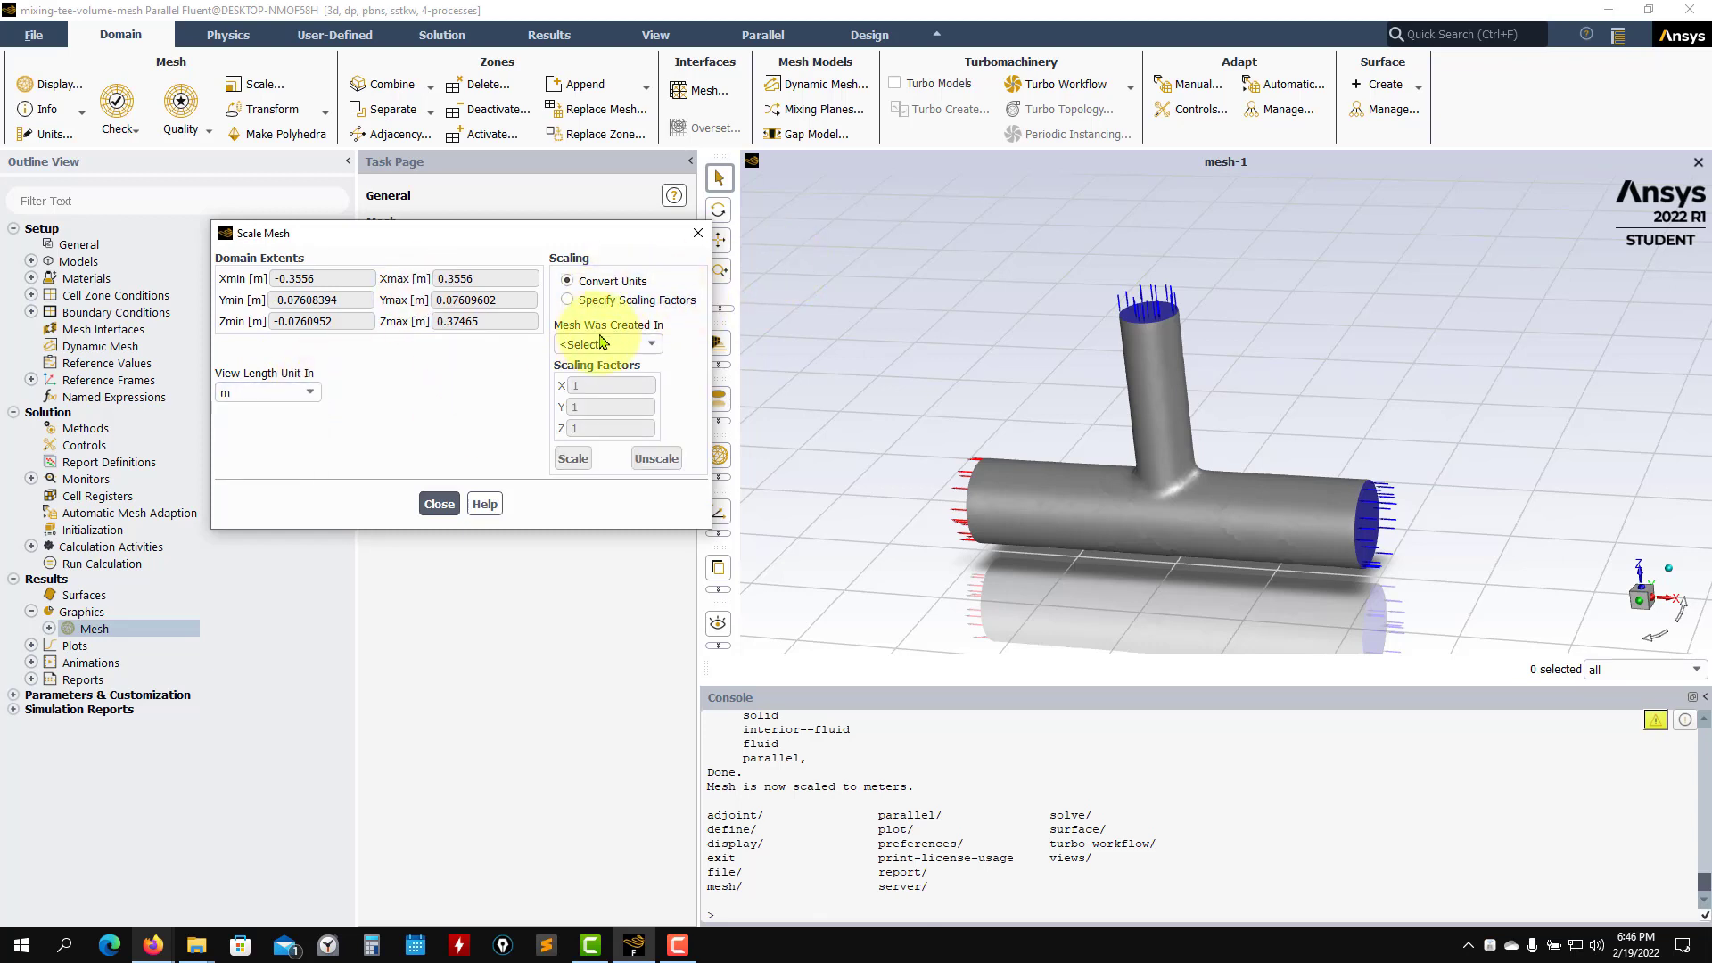
pyautogui.click(603, 342)
pyautogui.click(428, 419)
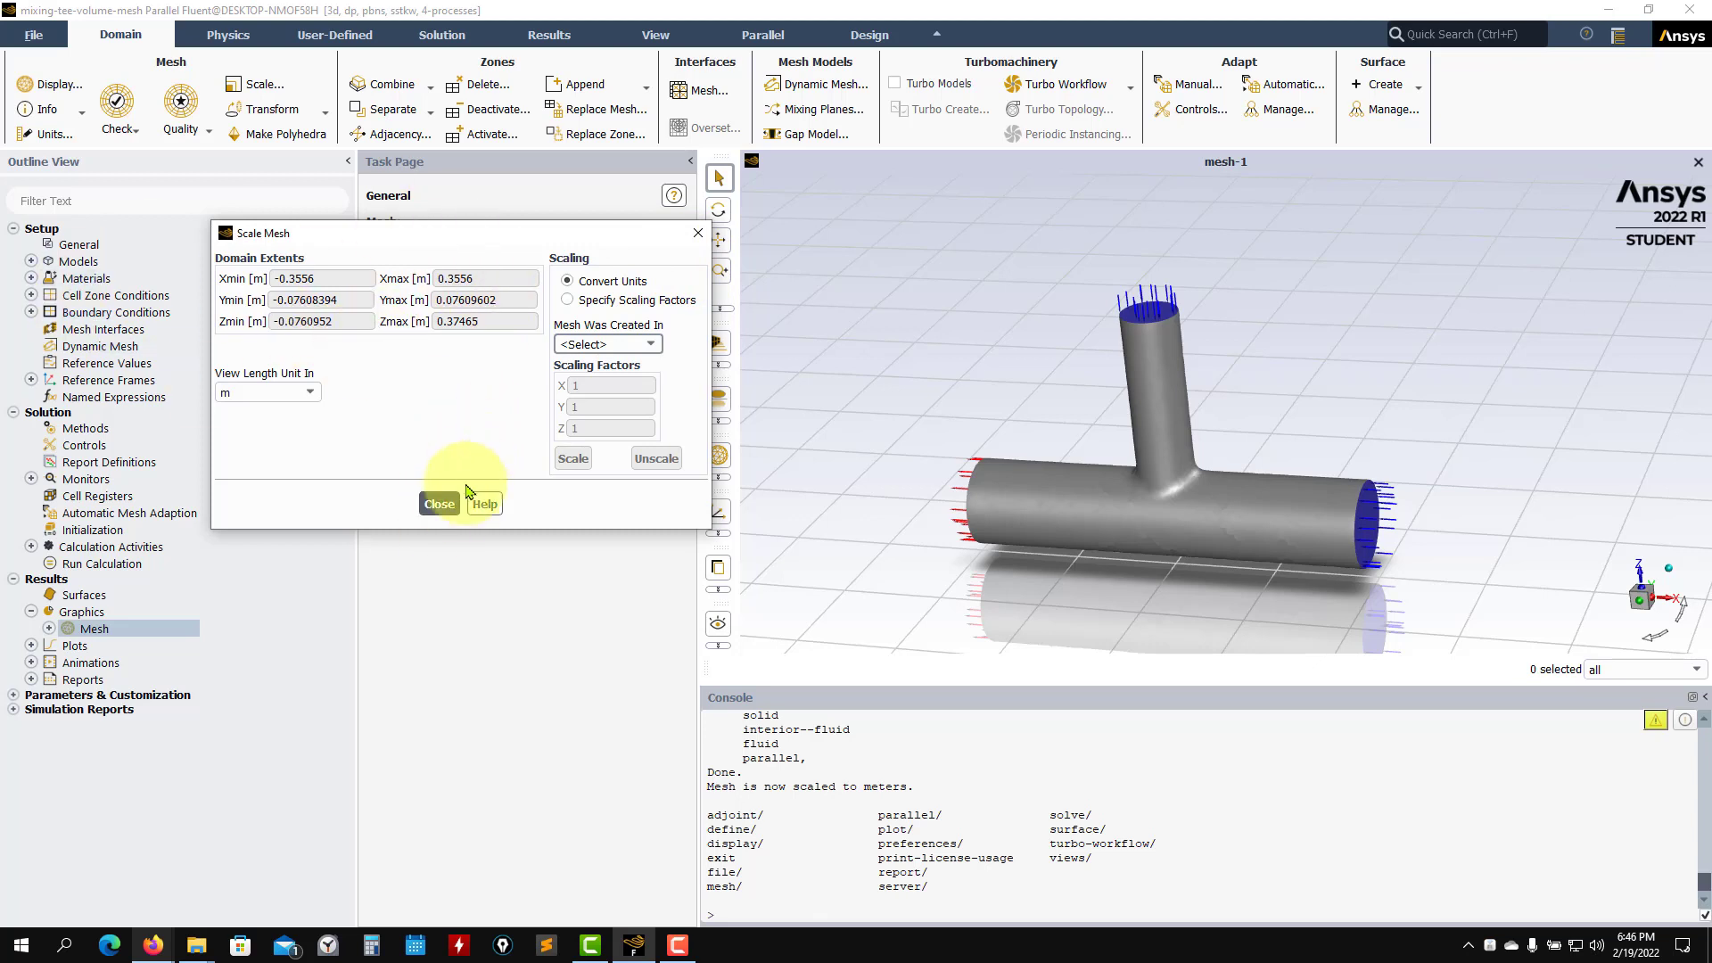
pyautogui.click(439, 503)
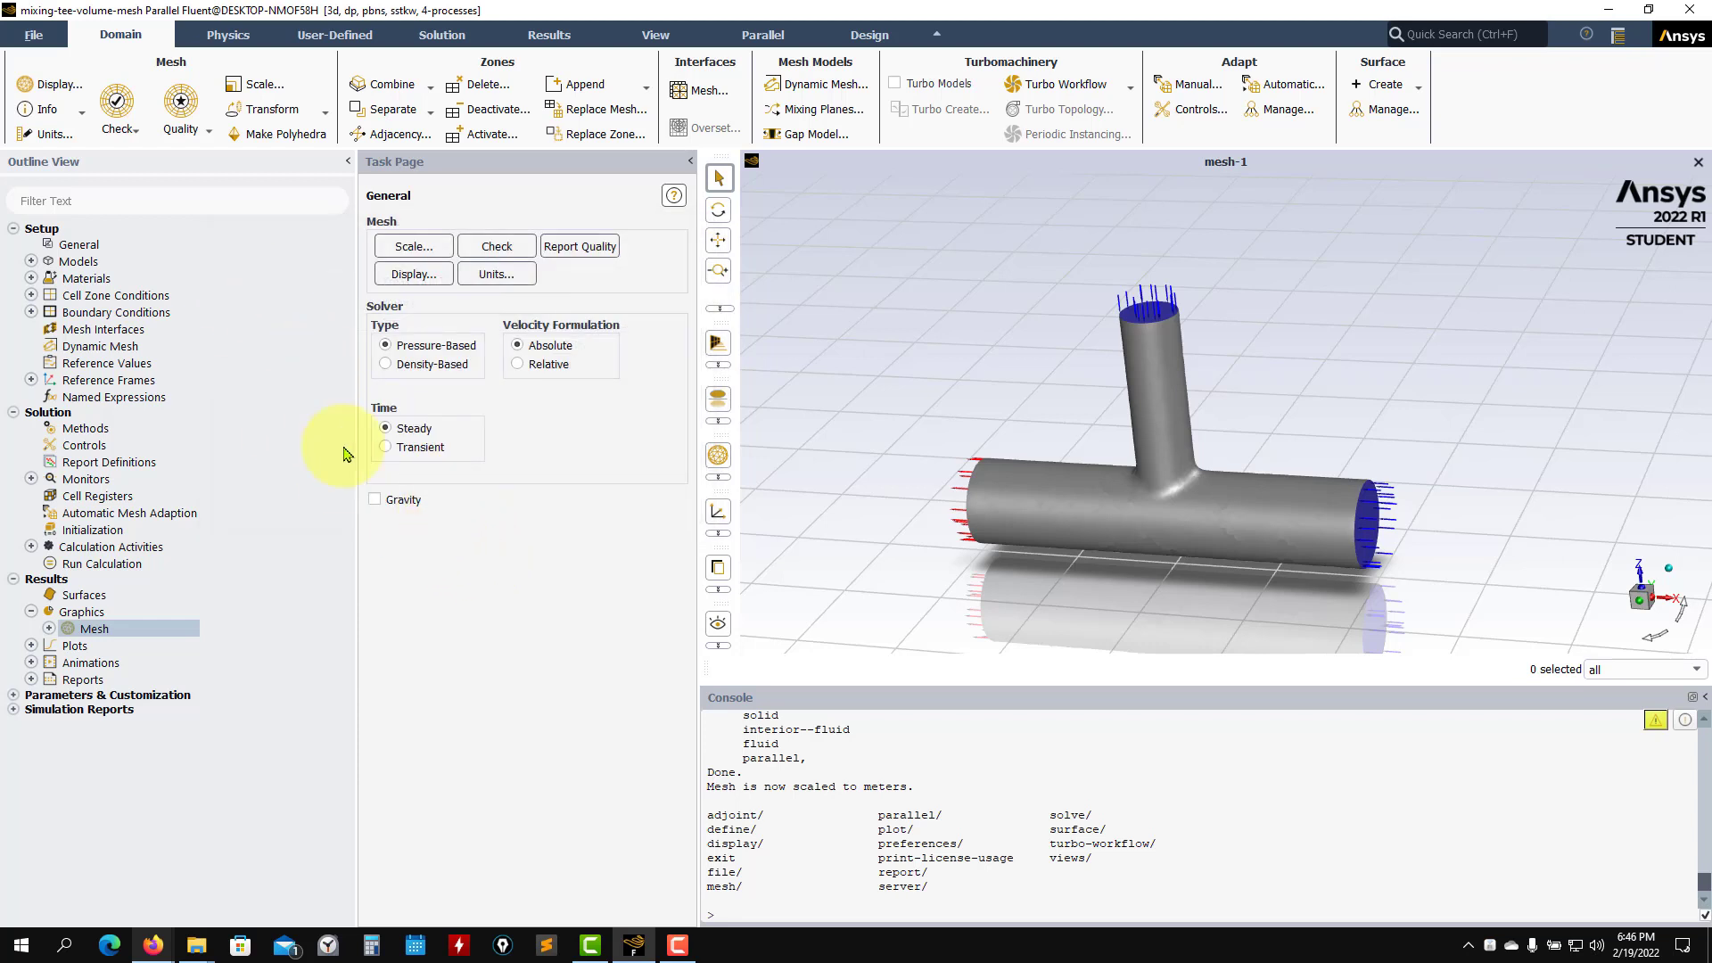
# Step: Evaluate the mesh quality of the mixing tee
pyautogui.click(211, 132)
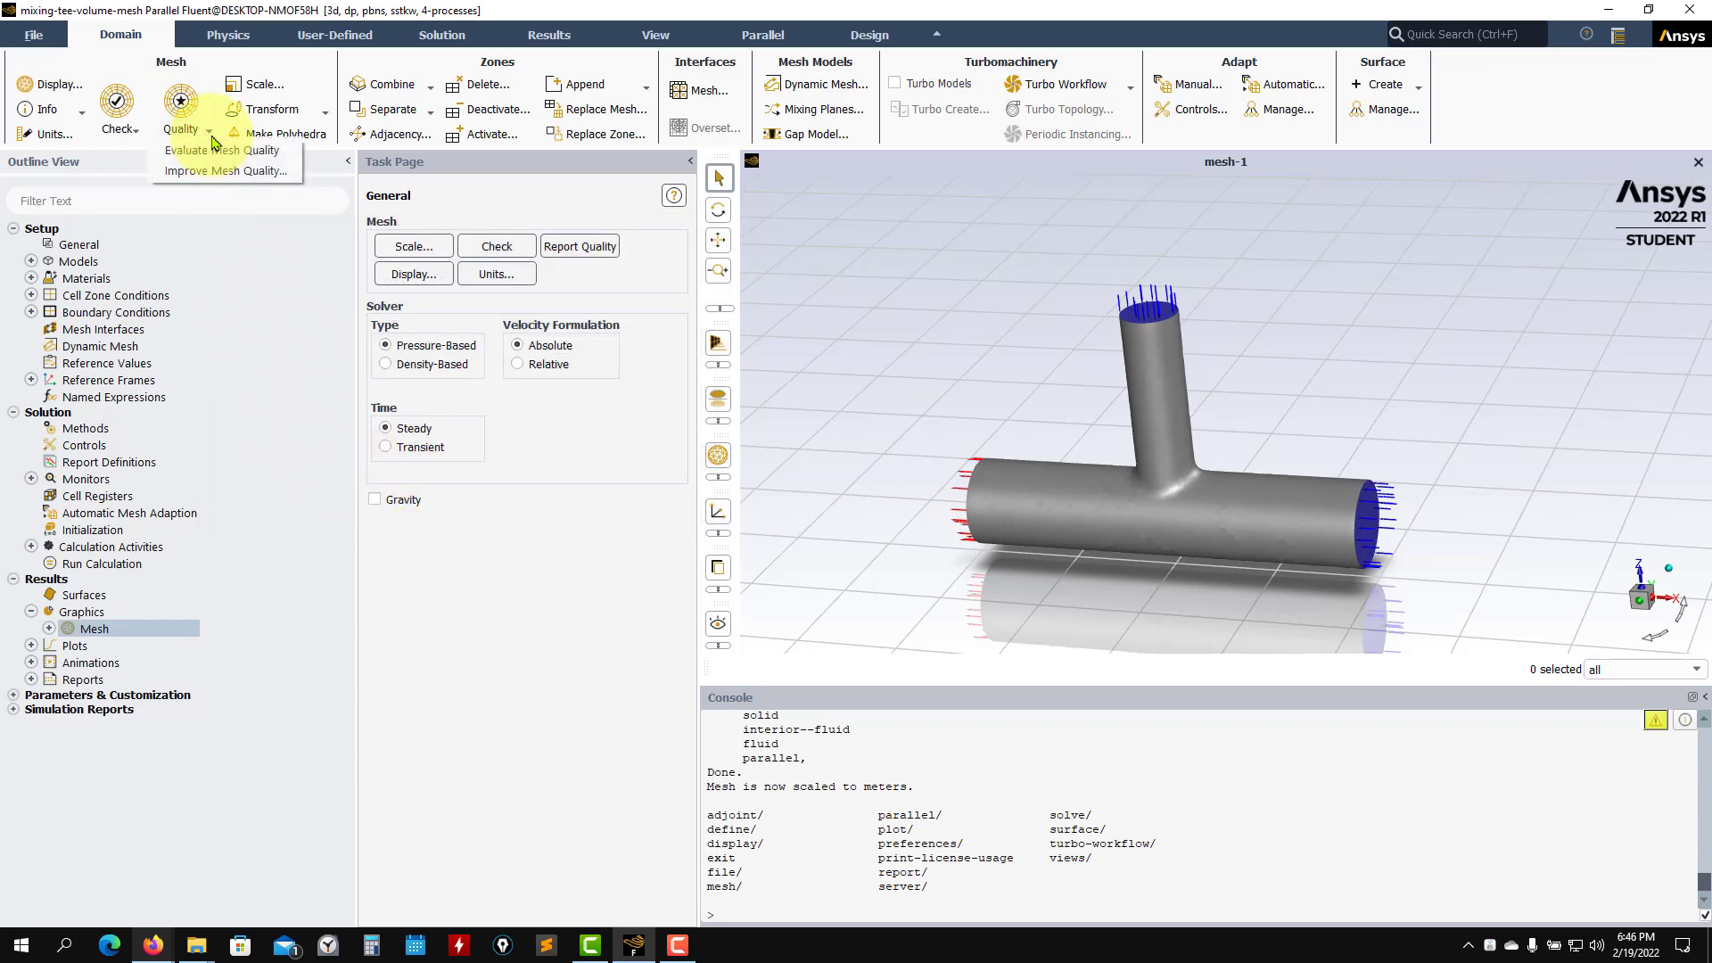
pyautogui.click(174, 154)
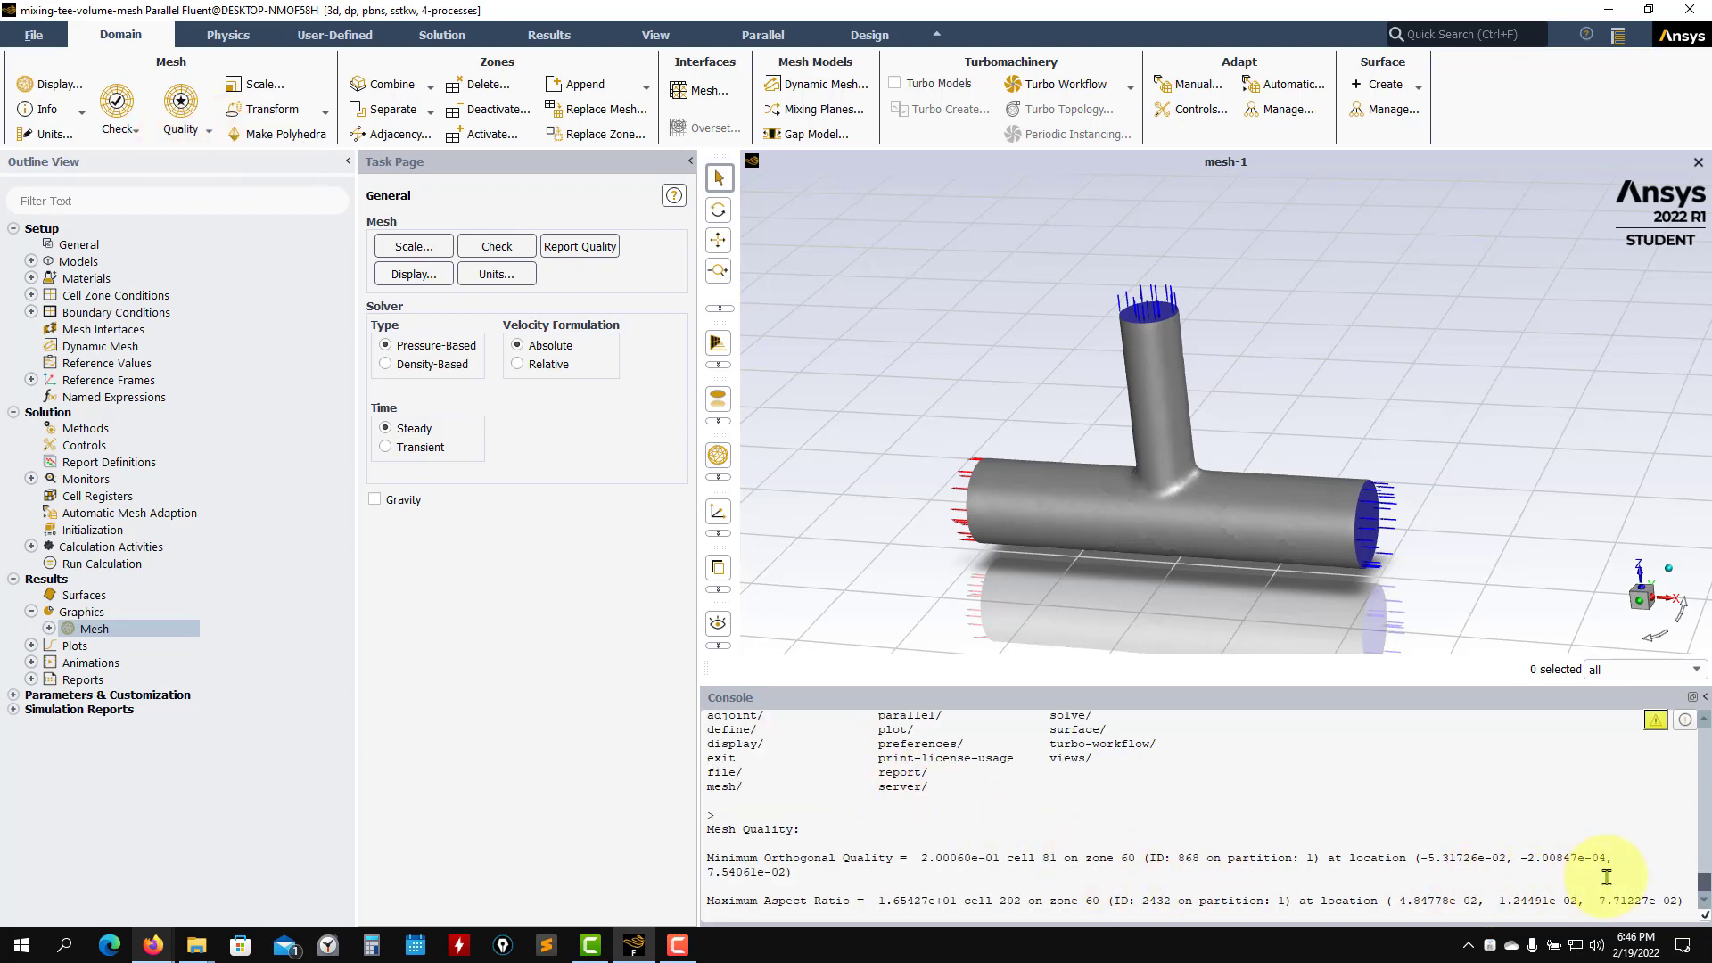
# Step: Examine the minimum orthogonal quality value in the mesh quality report
pyautogui.doubleClick(952, 858)
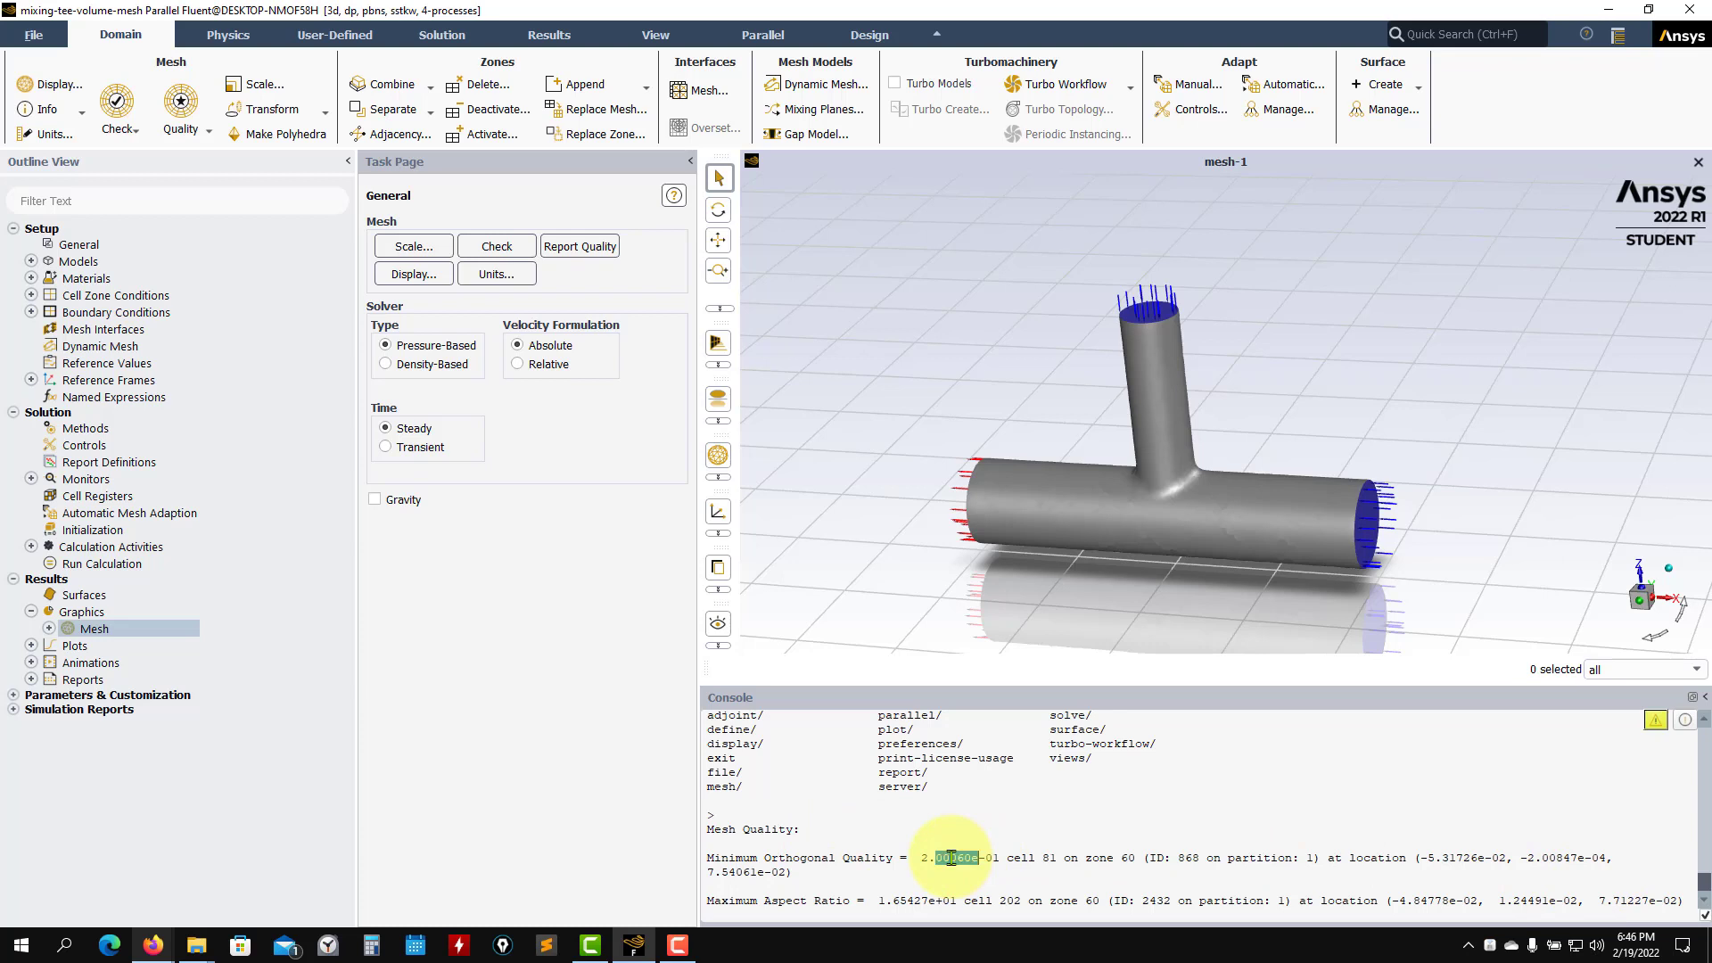
pyautogui.moveTo(1001, 858); pyautogui.dragTo(925, 858)
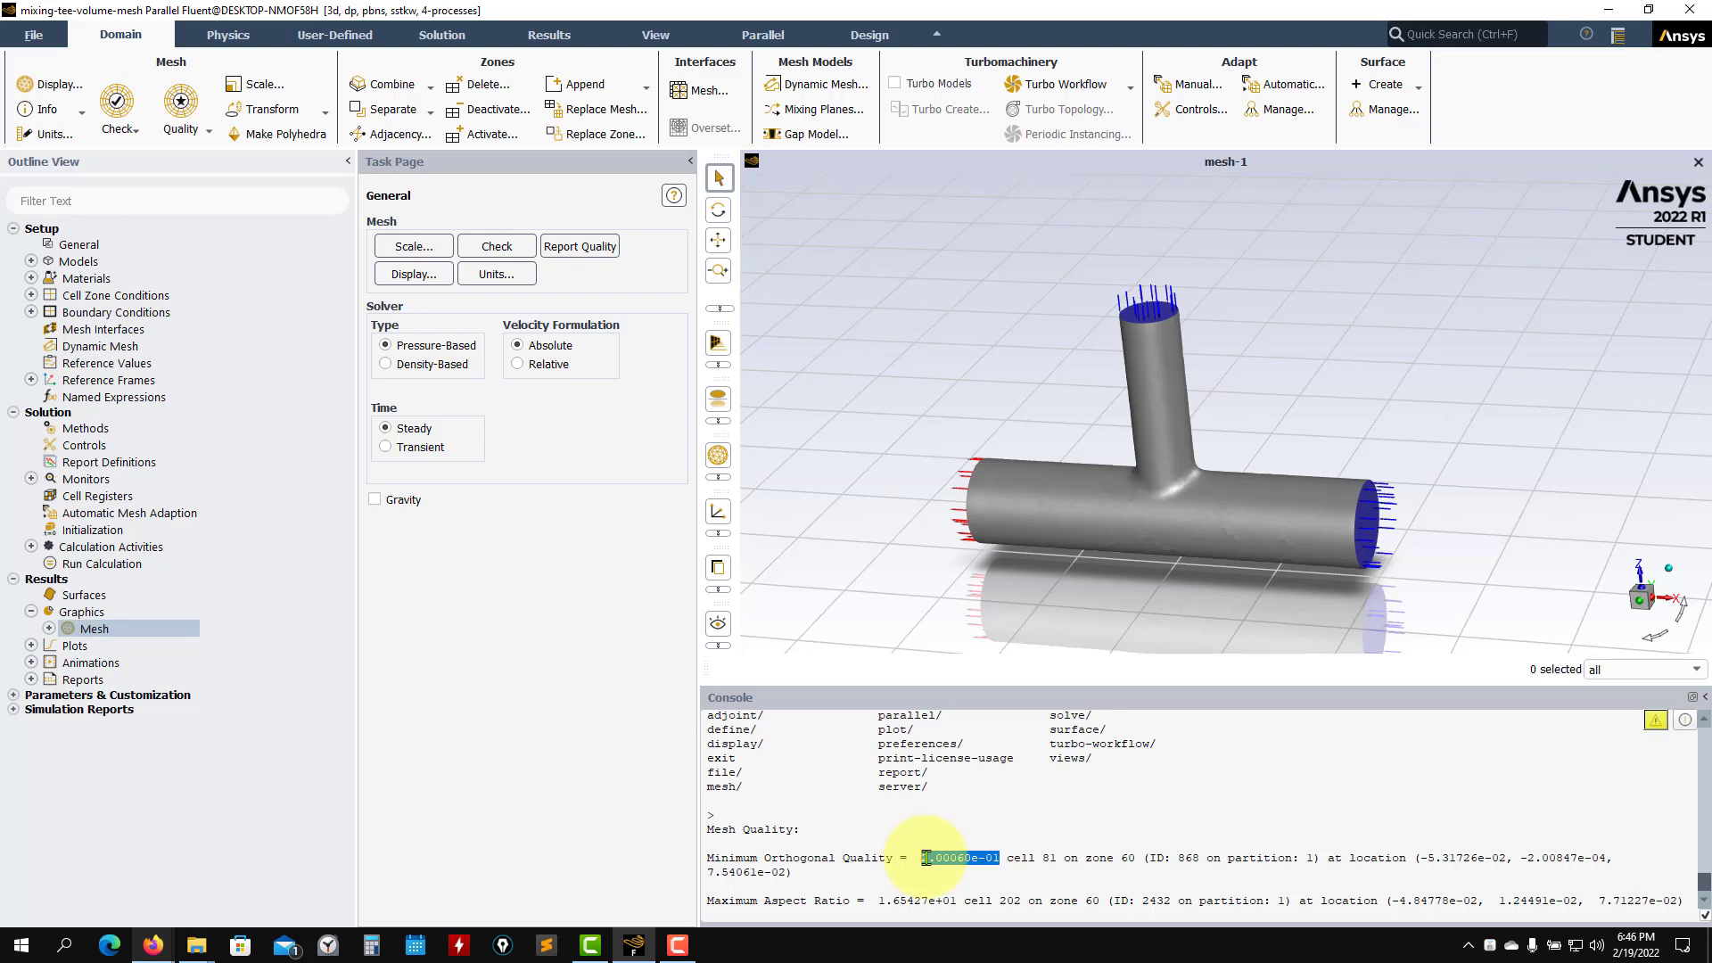
pyautogui.moveTo(926, 858)
pyautogui.mouseDown()
pyautogui.moveTo(1062, 858)
pyautogui.moveTo(913, 858)
pyautogui.mouseUp()
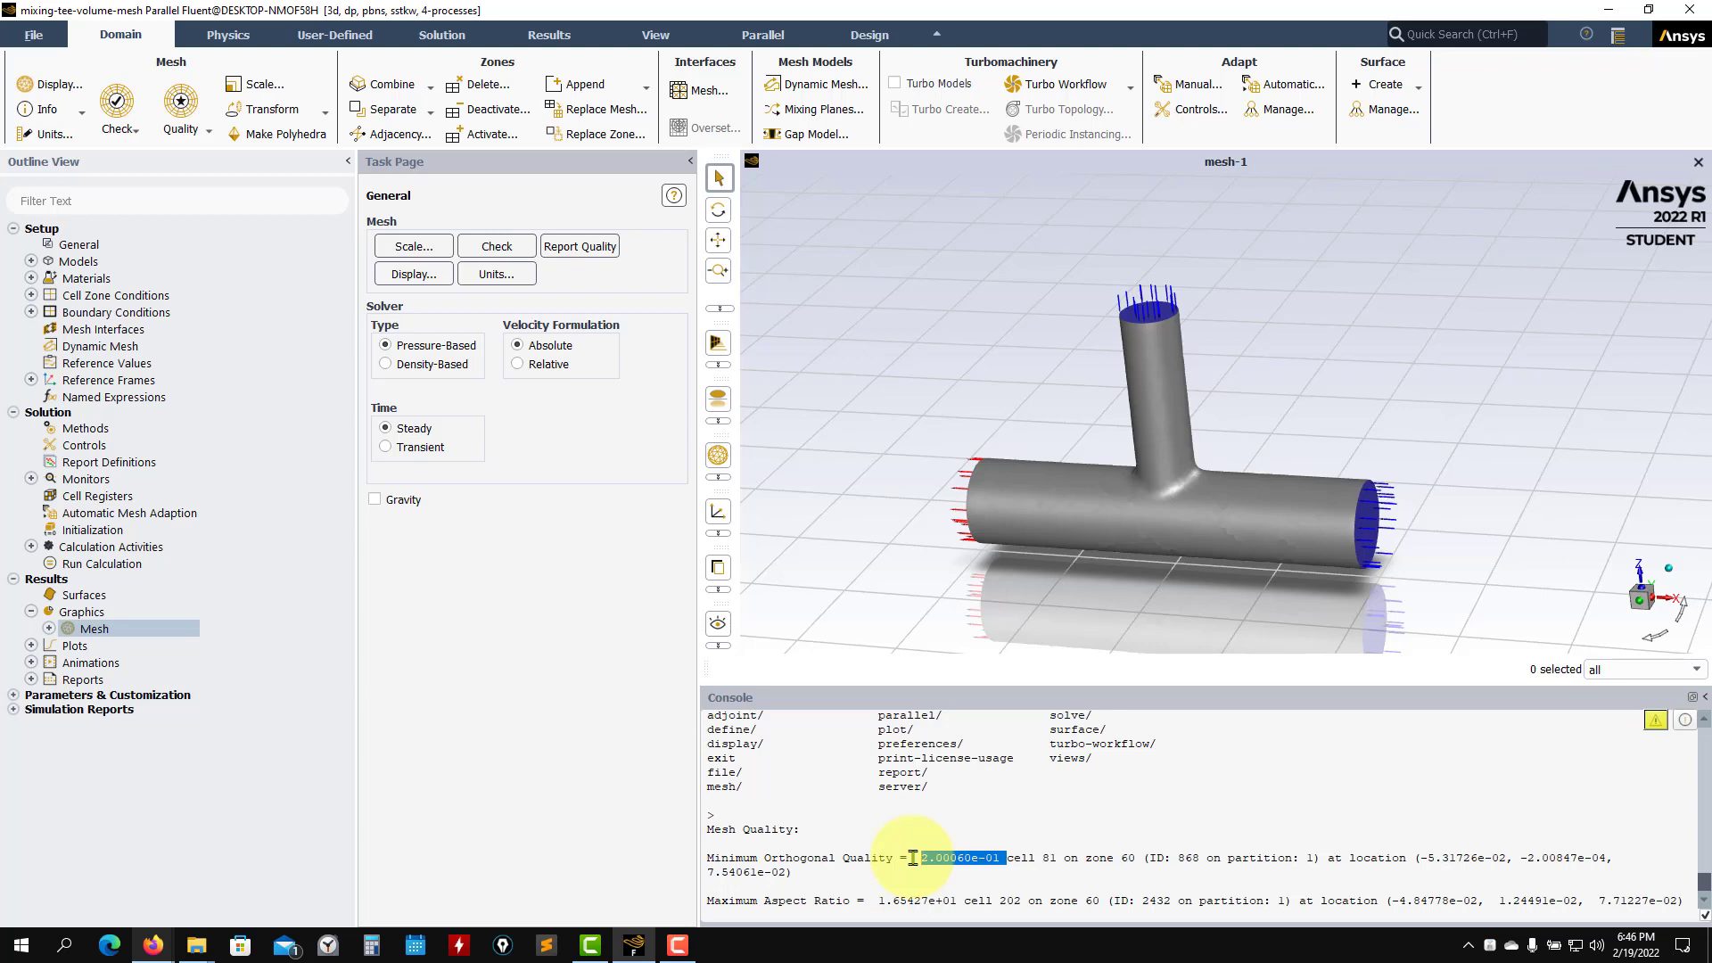
pyautogui.click(1040, 822)
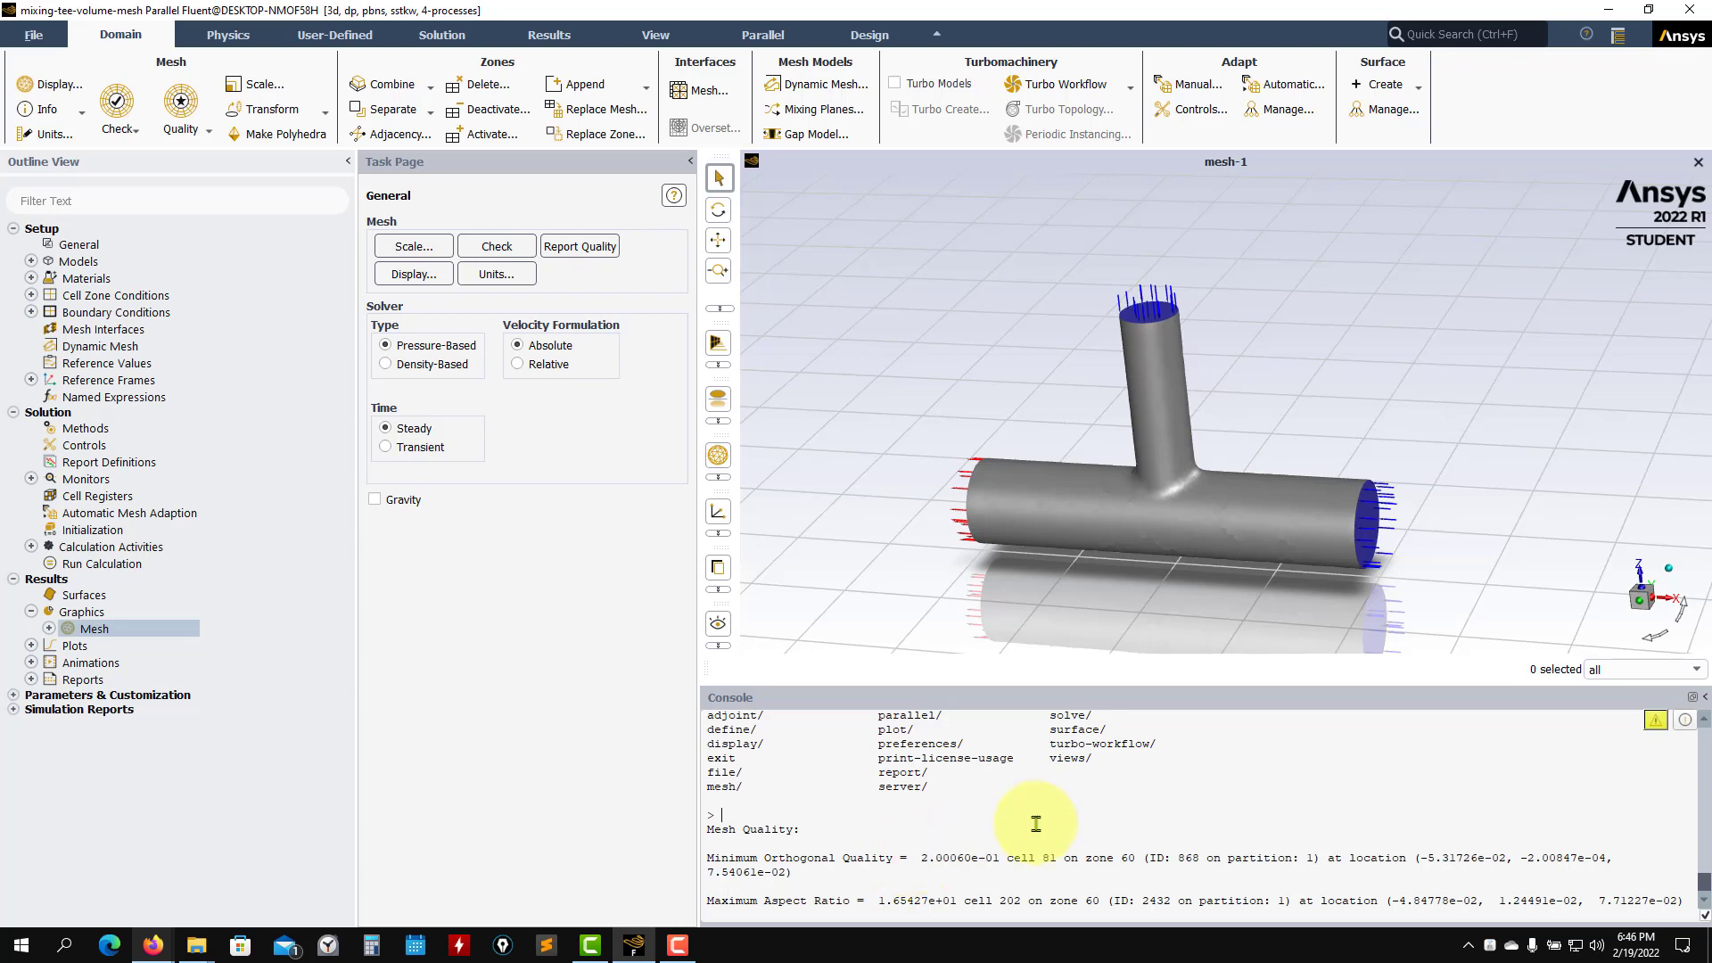
pyautogui.doubleClick(983, 858)
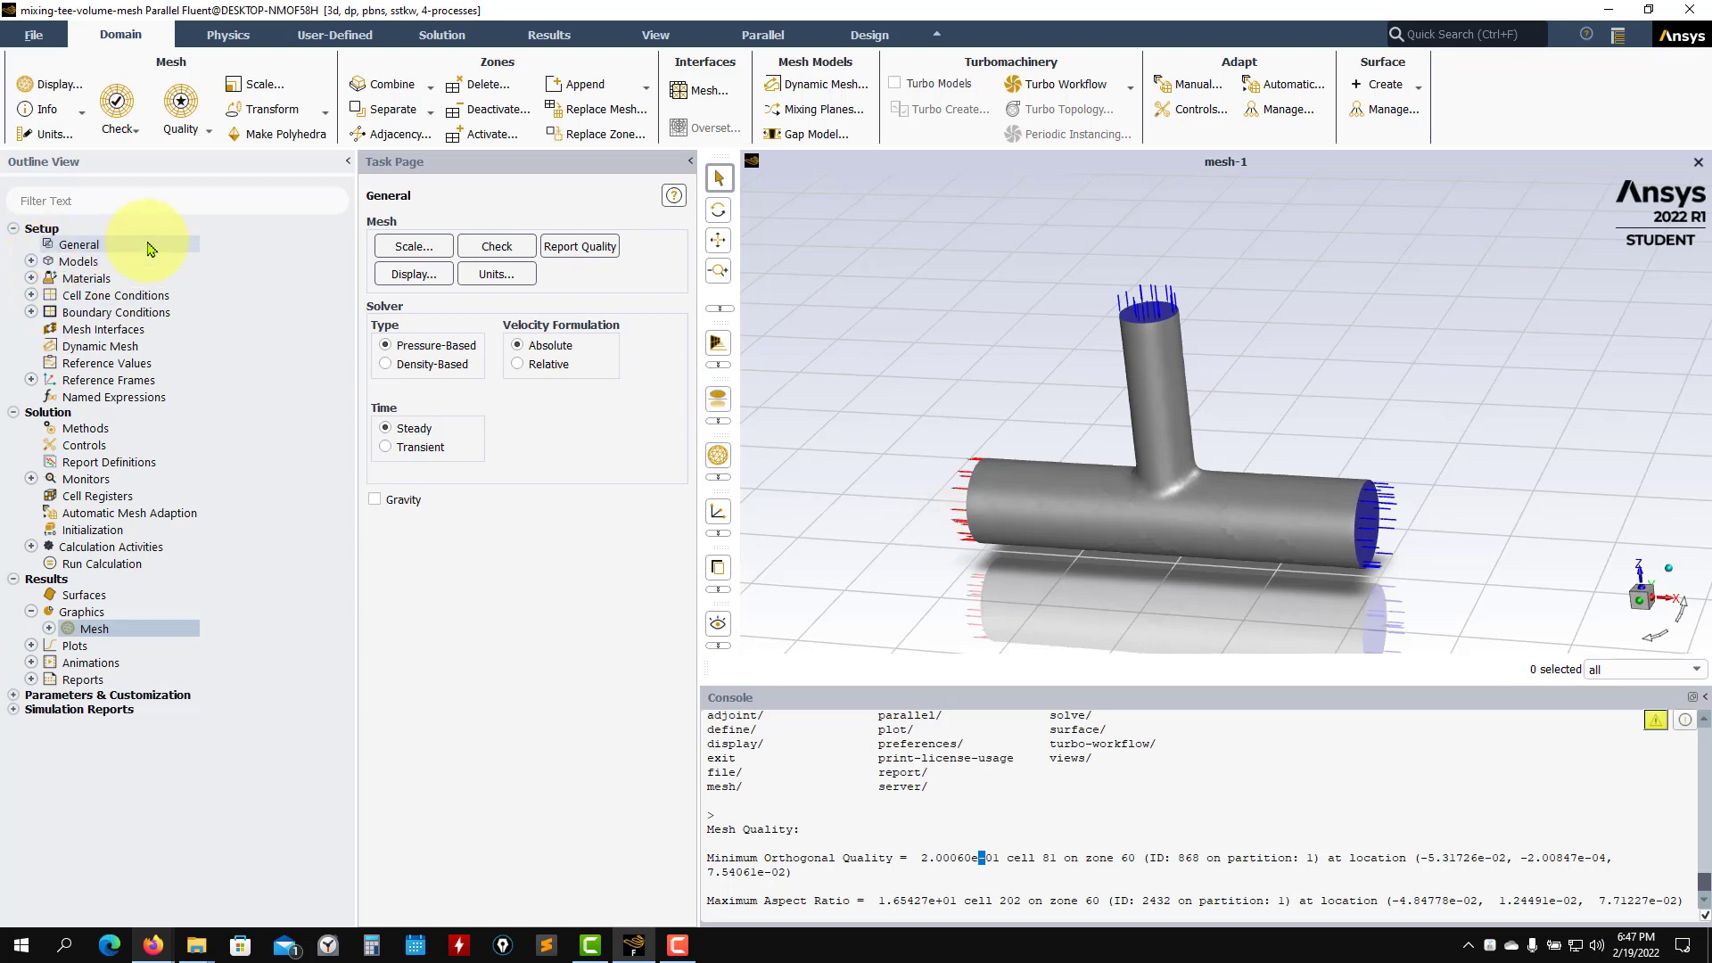
# Step: Review the General solver settings and the gravitational acceleration inputs, leaving gravity disabled
pyautogui.click(59, 234)
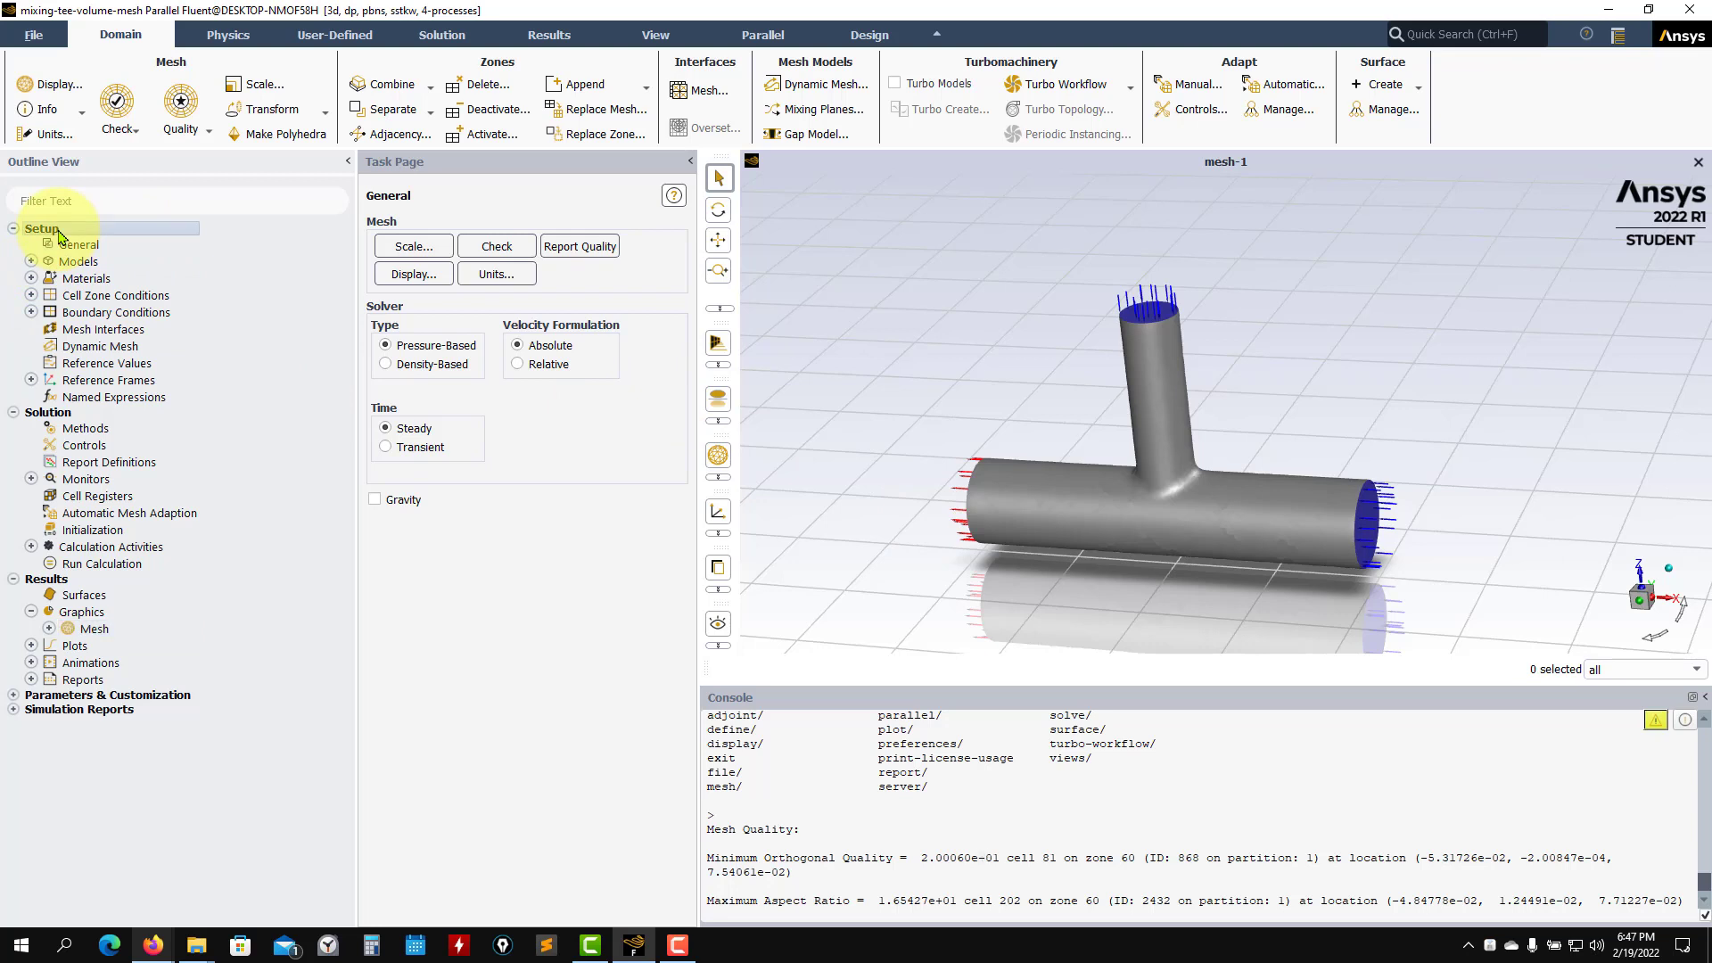
pyautogui.click(65, 244)
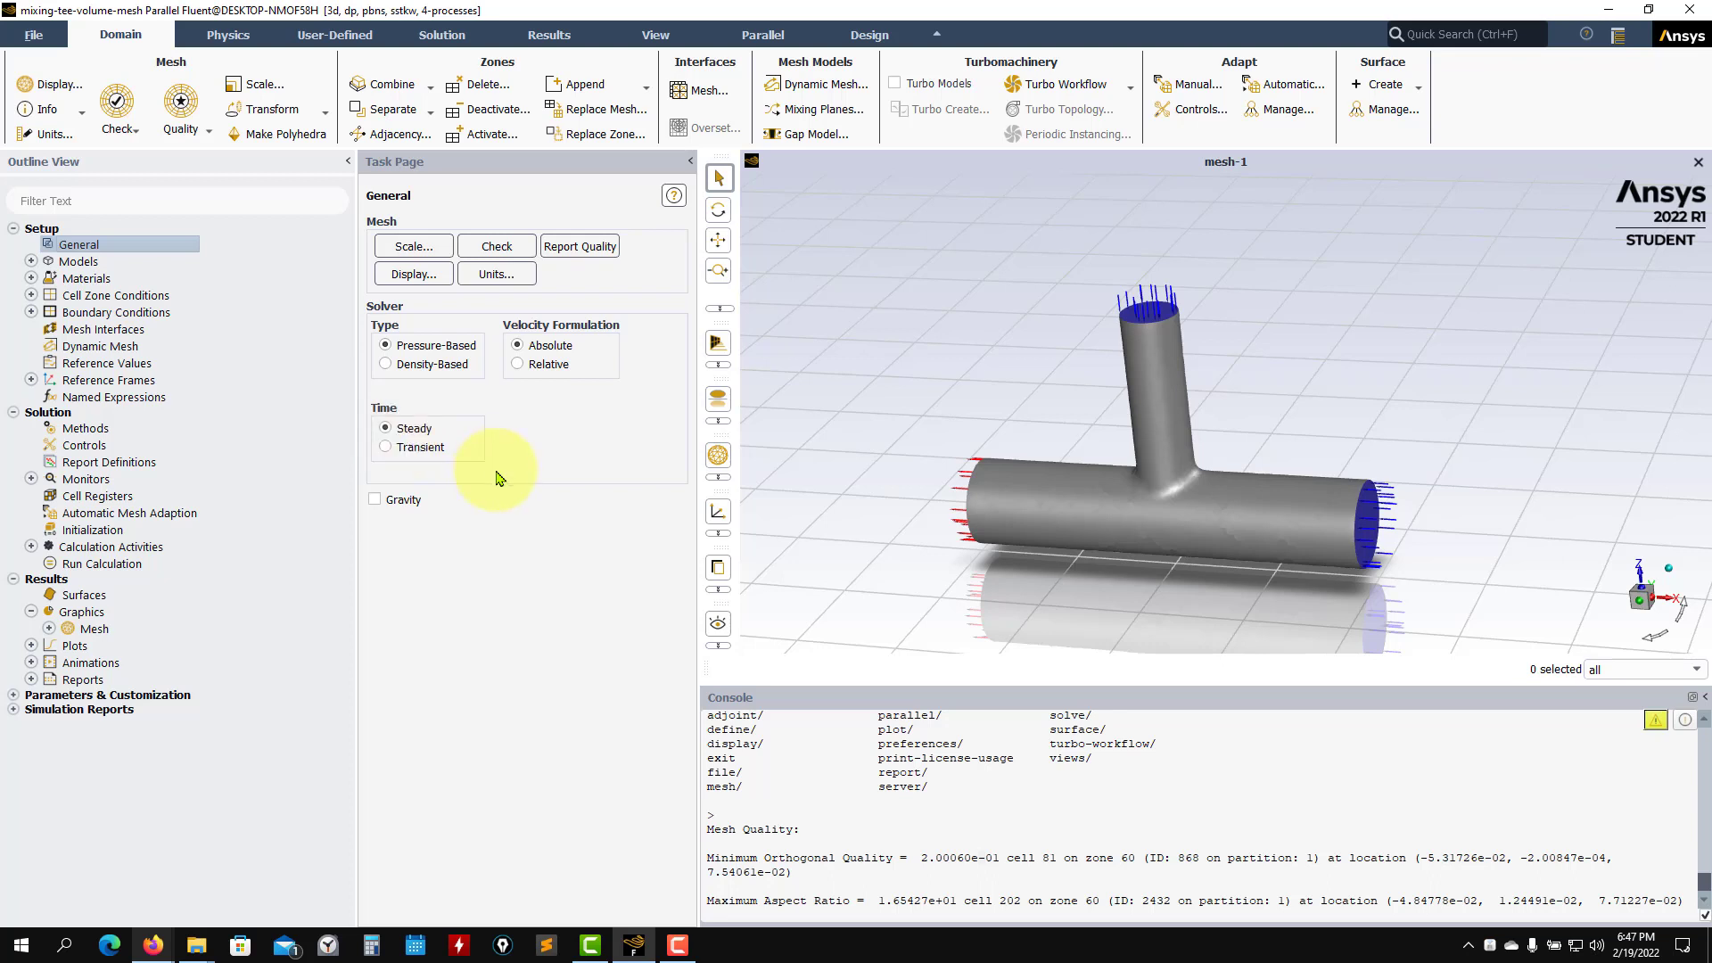
pyautogui.click(394, 499)
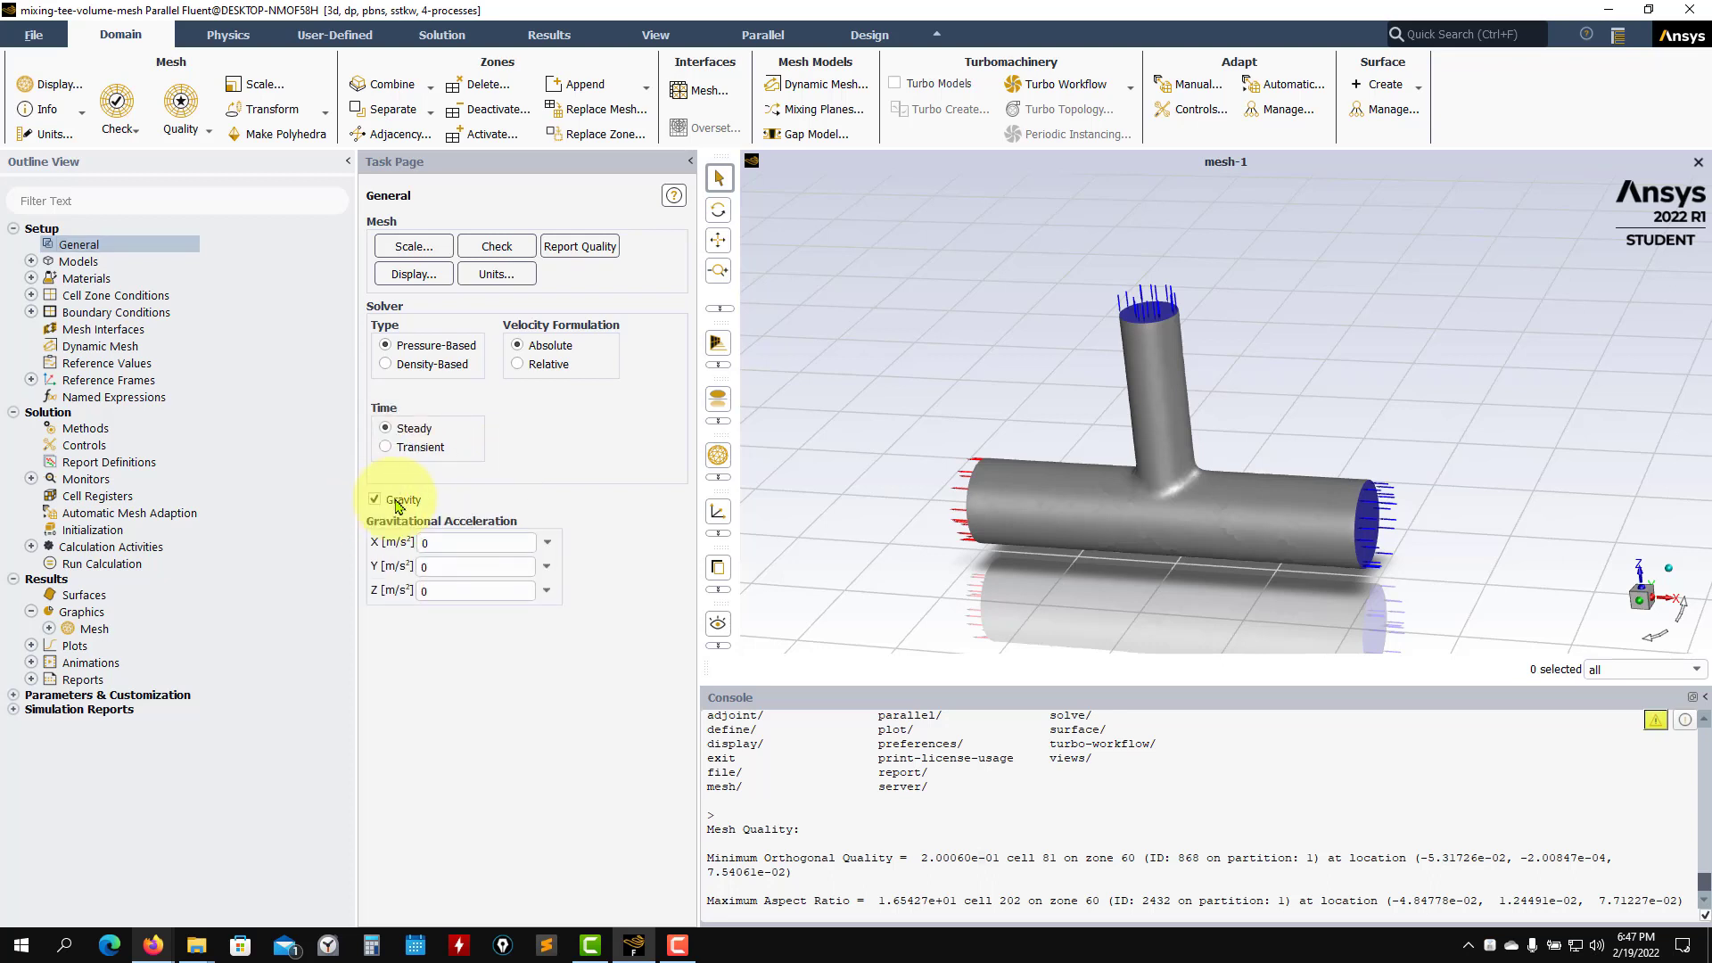
pyautogui.click(410, 499)
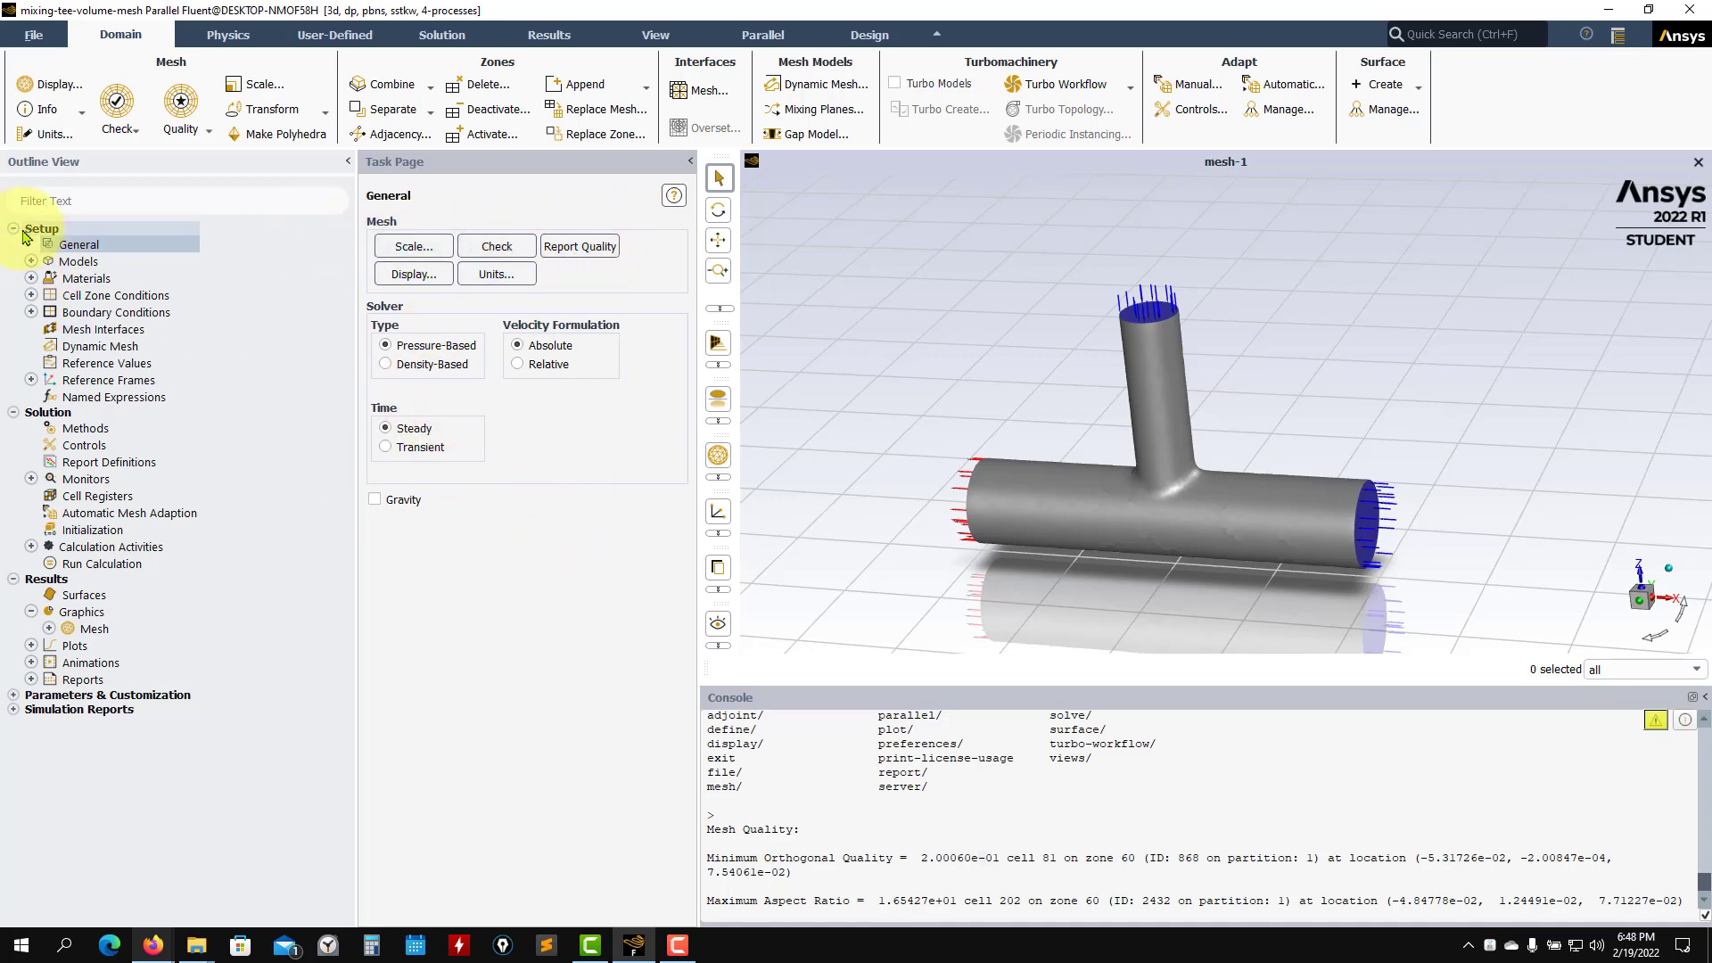
# Step: Review the viscous model settings and accept the SST k-omega model with Production Limiter enabled
pyautogui.doubleClick(74, 263)
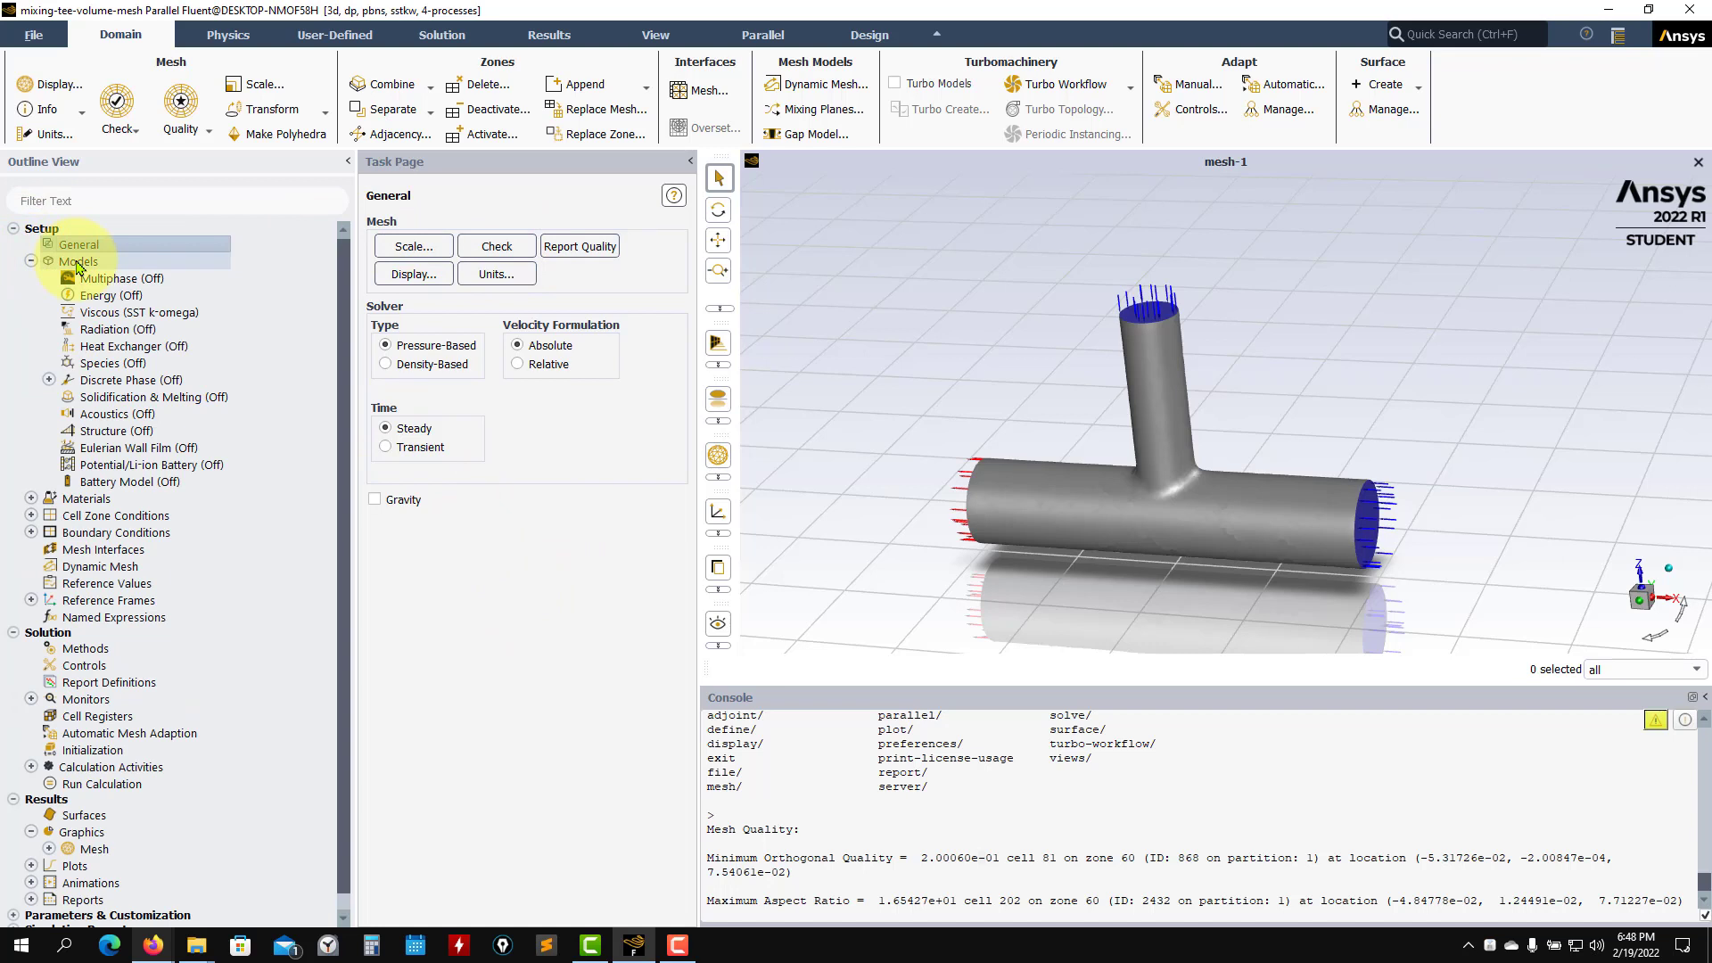
pyautogui.doubleClick(107, 314)
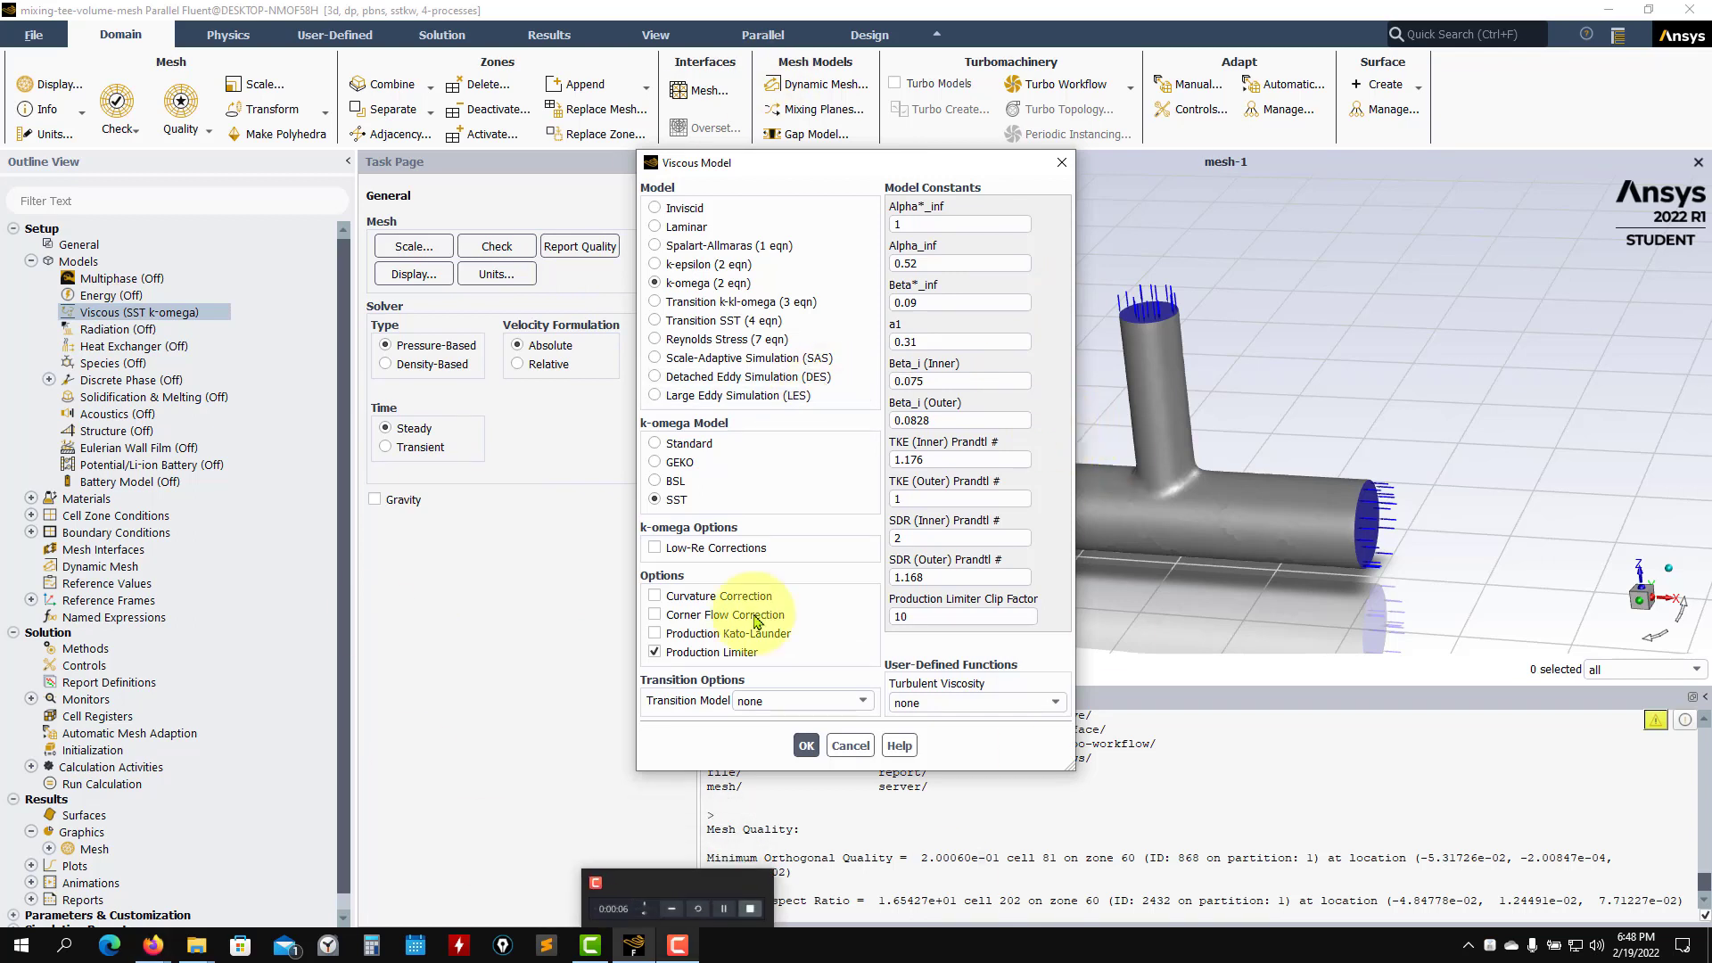
pyautogui.click(948, 858)
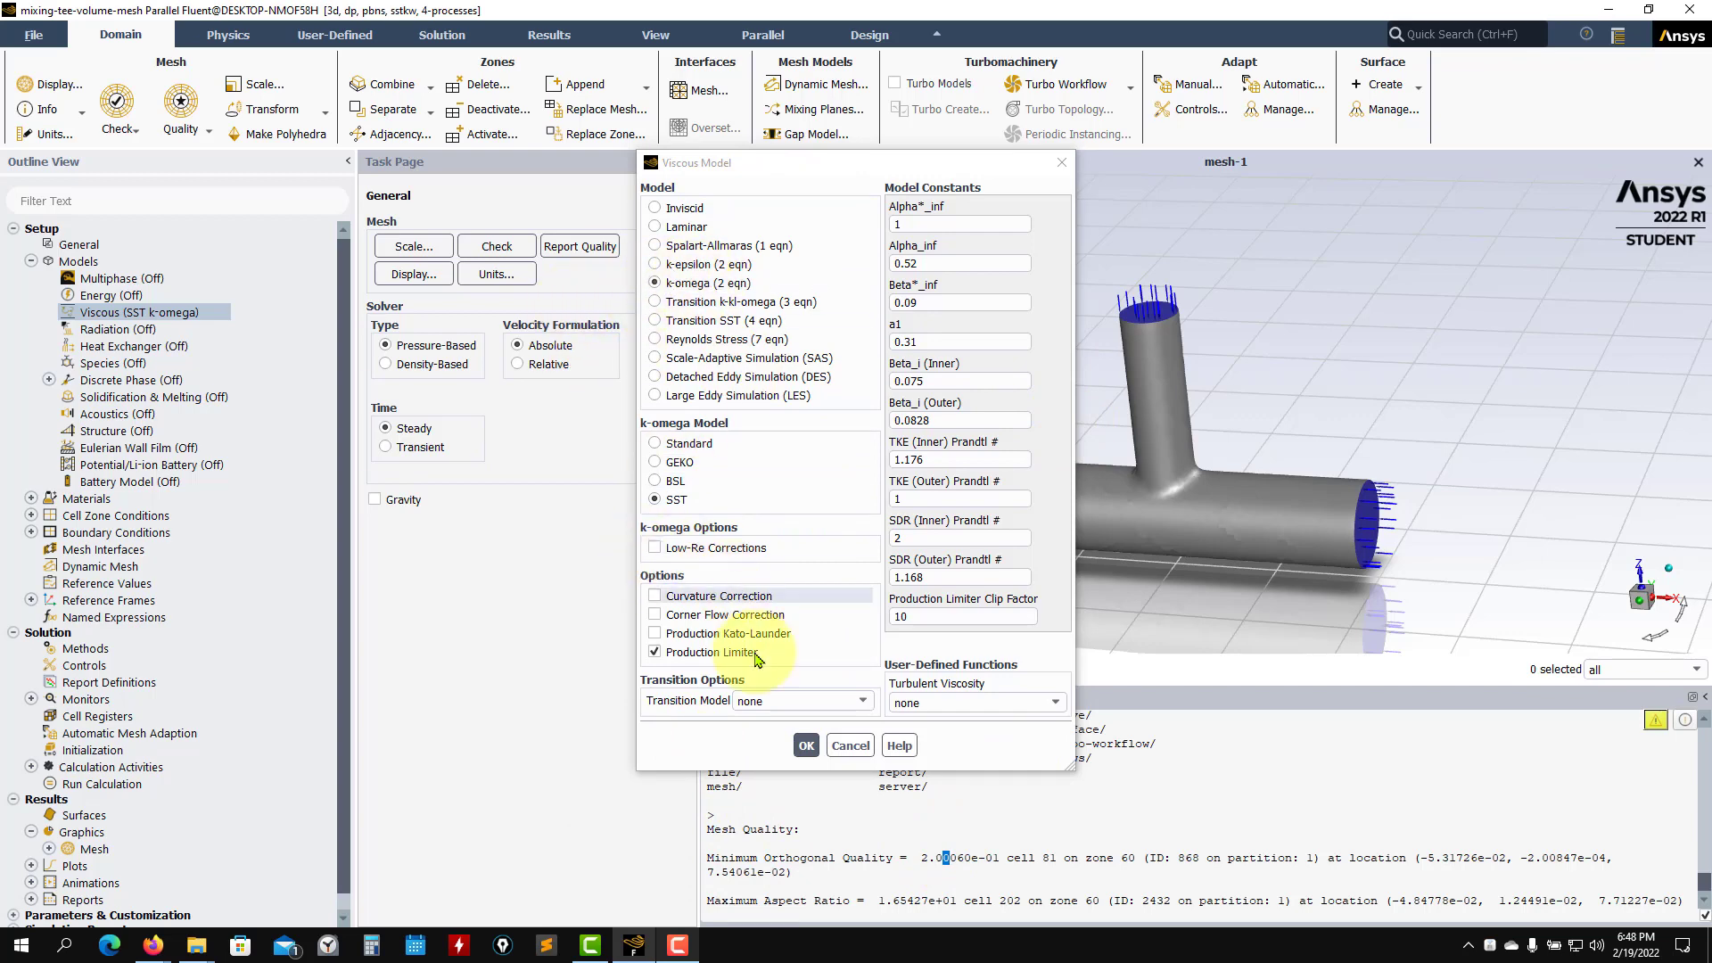
pyautogui.click(819, 757)
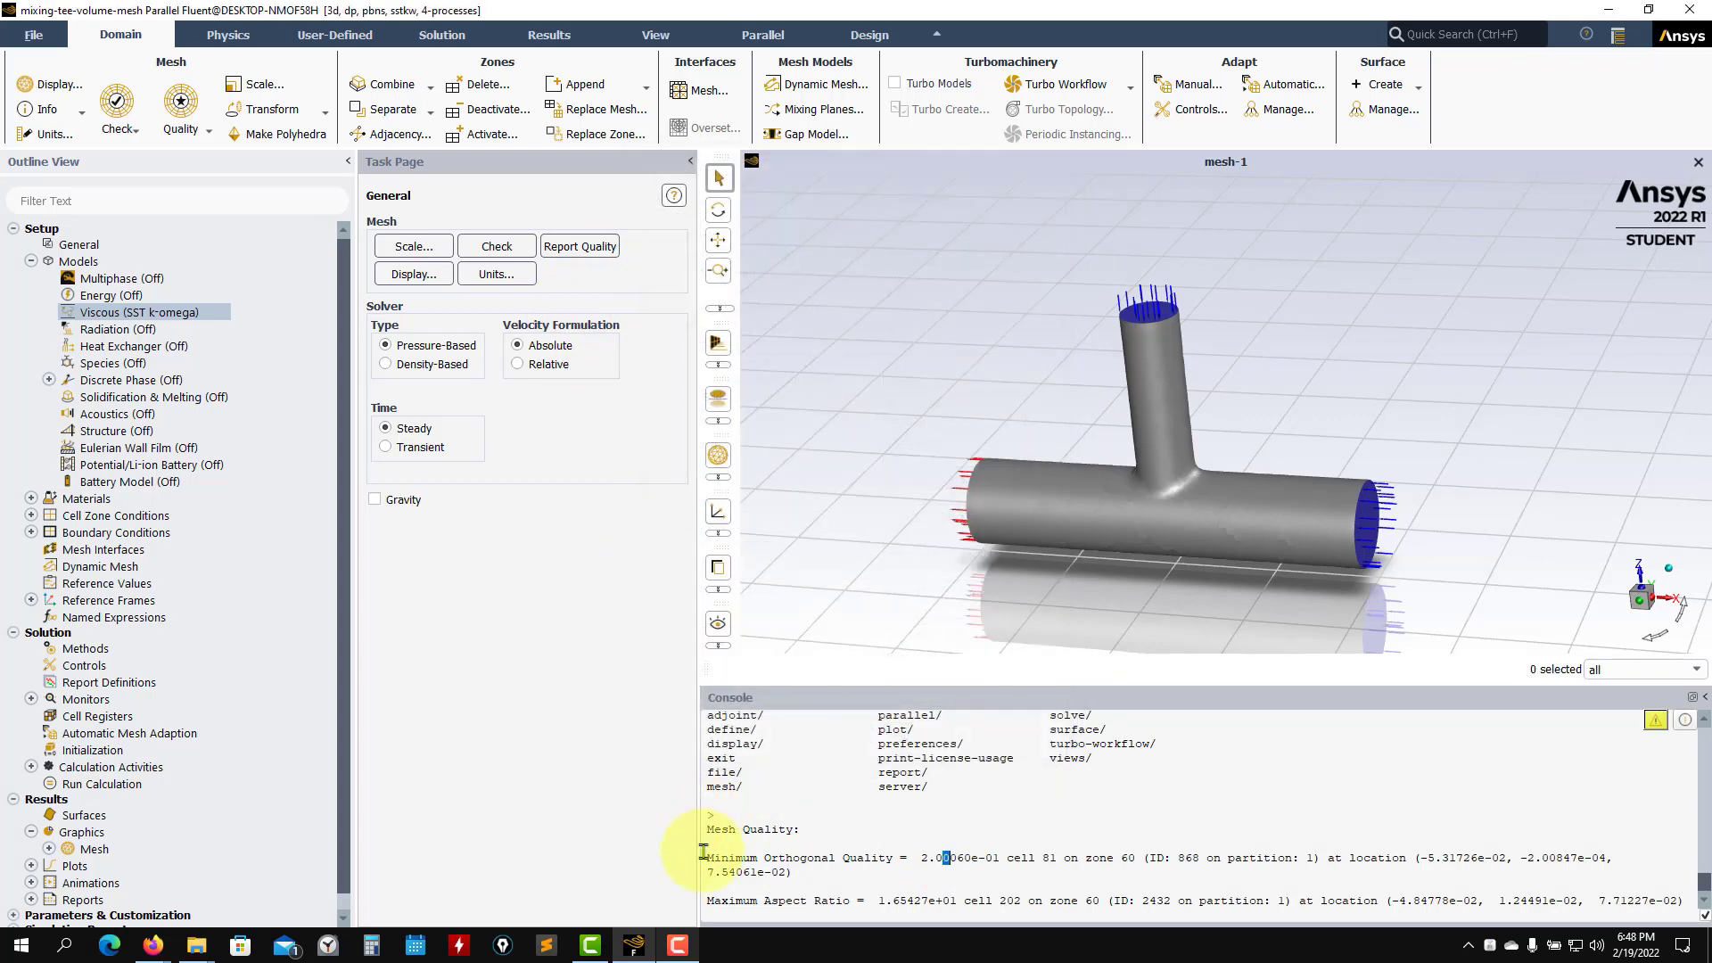
# Step: Check the inlet temperatures in the case presentation in Firefox and return to Fluent
pyautogui.moveTo(154, 945)
pyautogui.click(259, 878)
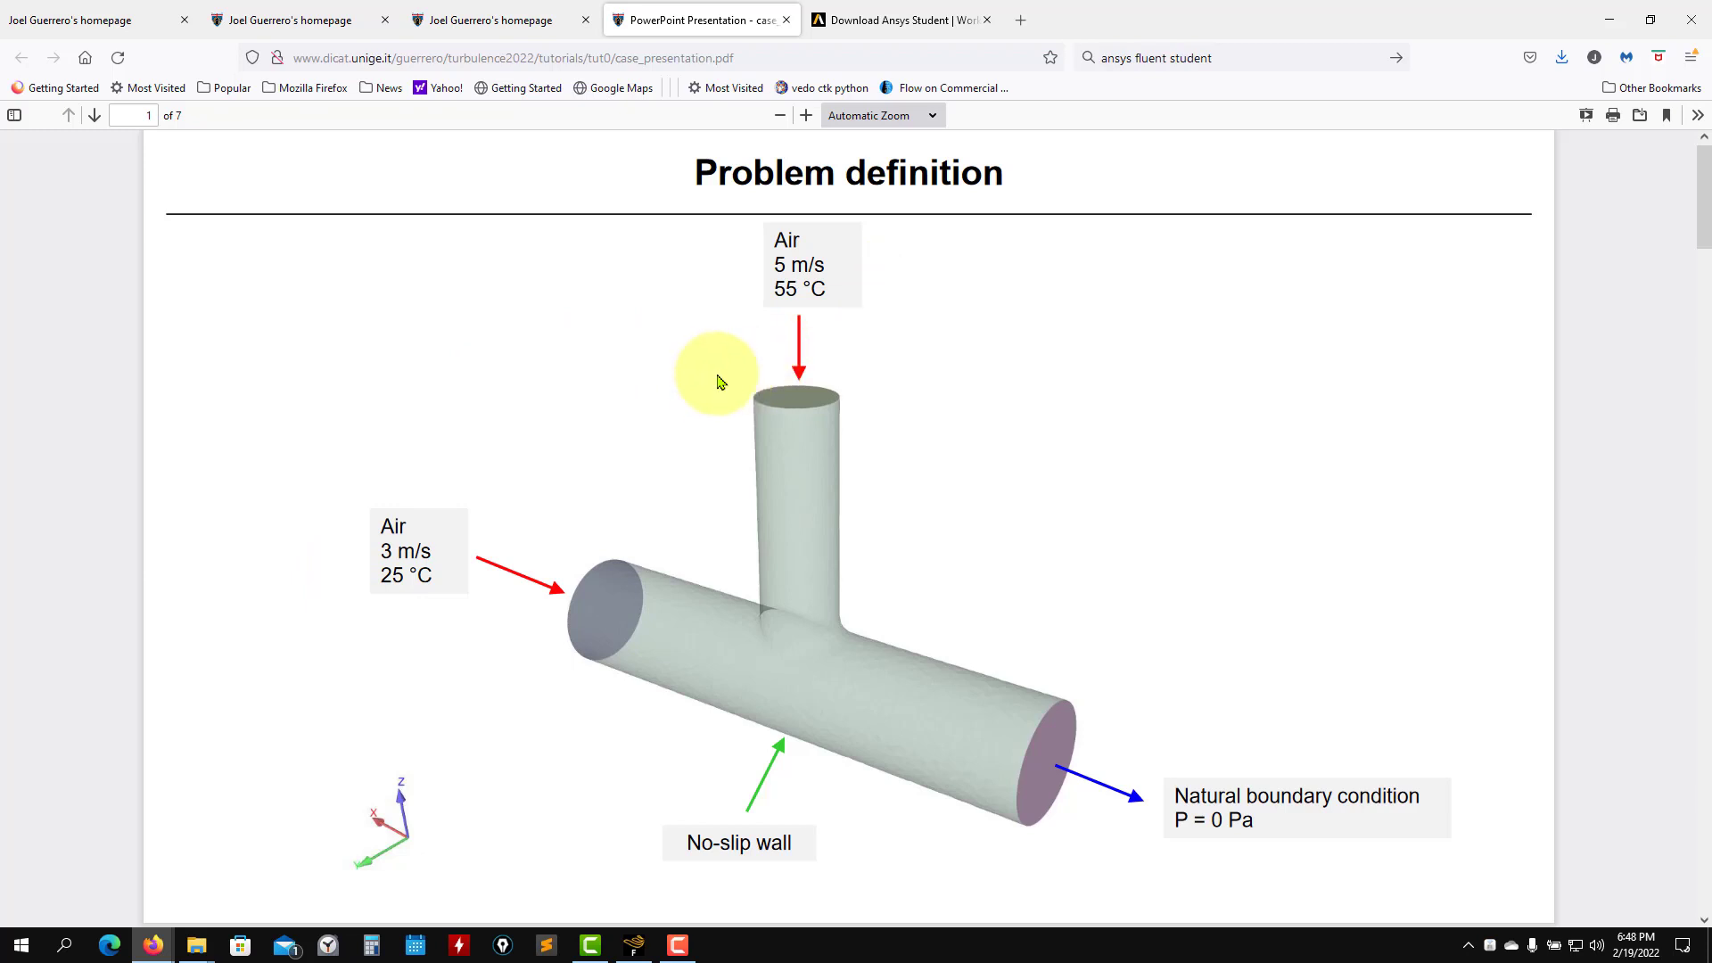
pyautogui.click(1608, 20)
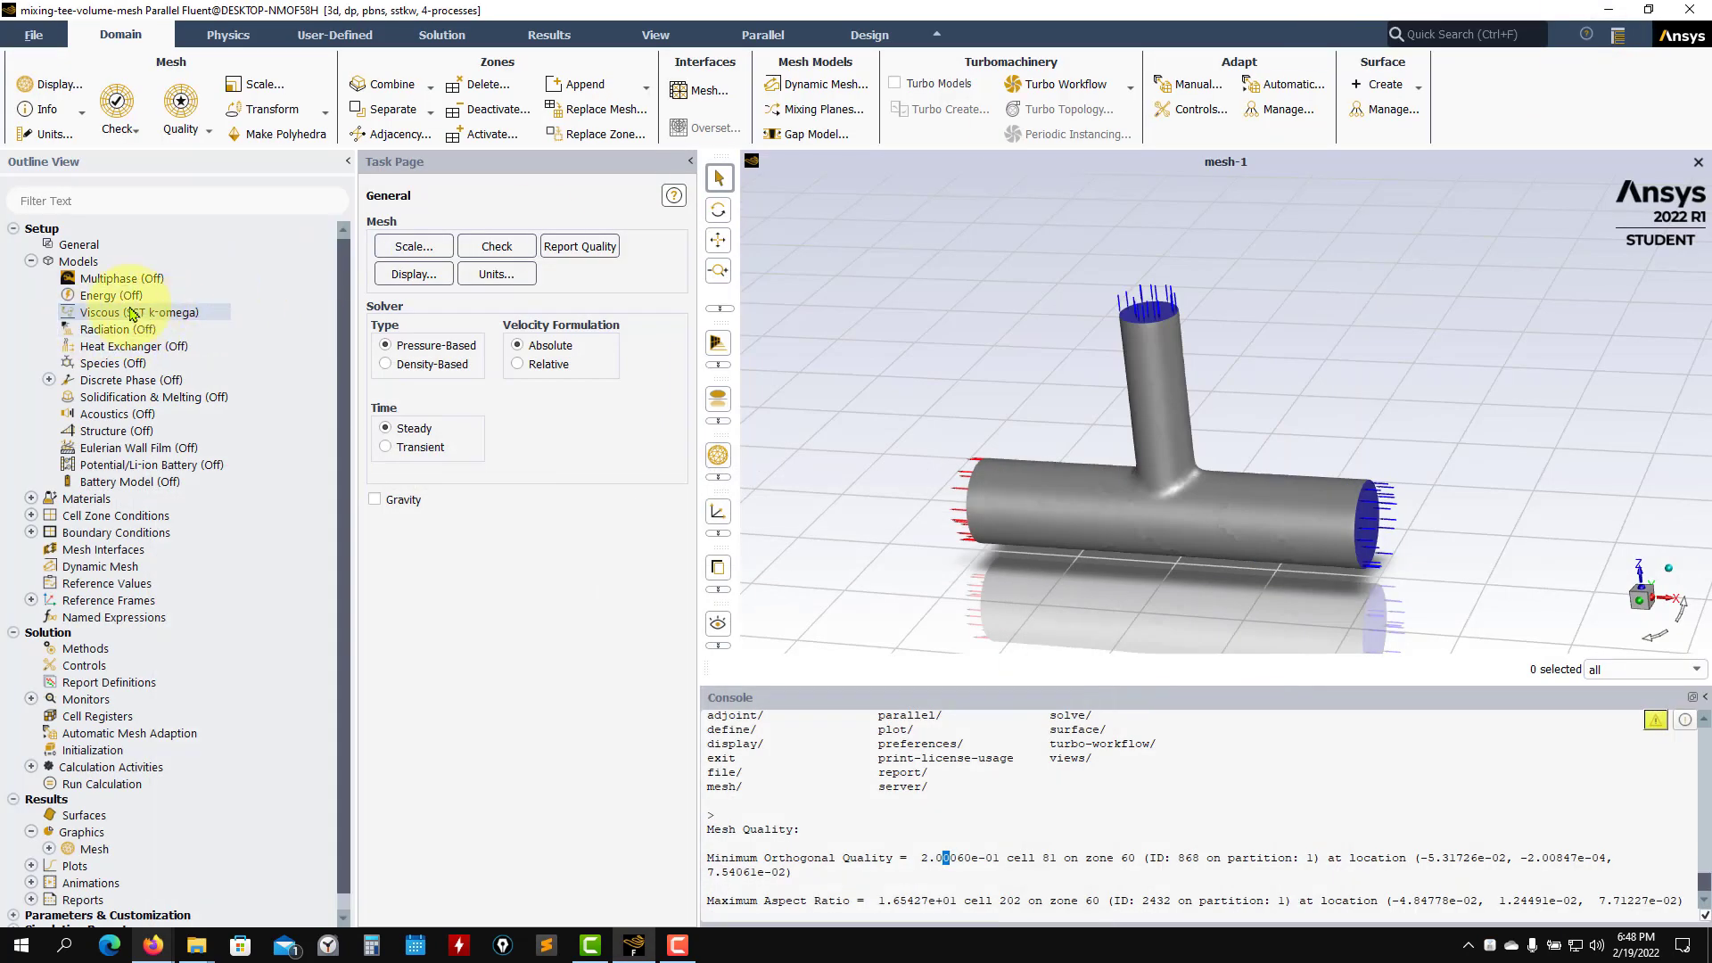
# Step: Enable the Energy Equation for the mixing tee simulation
pyautogui.doubleClick(126, 296)
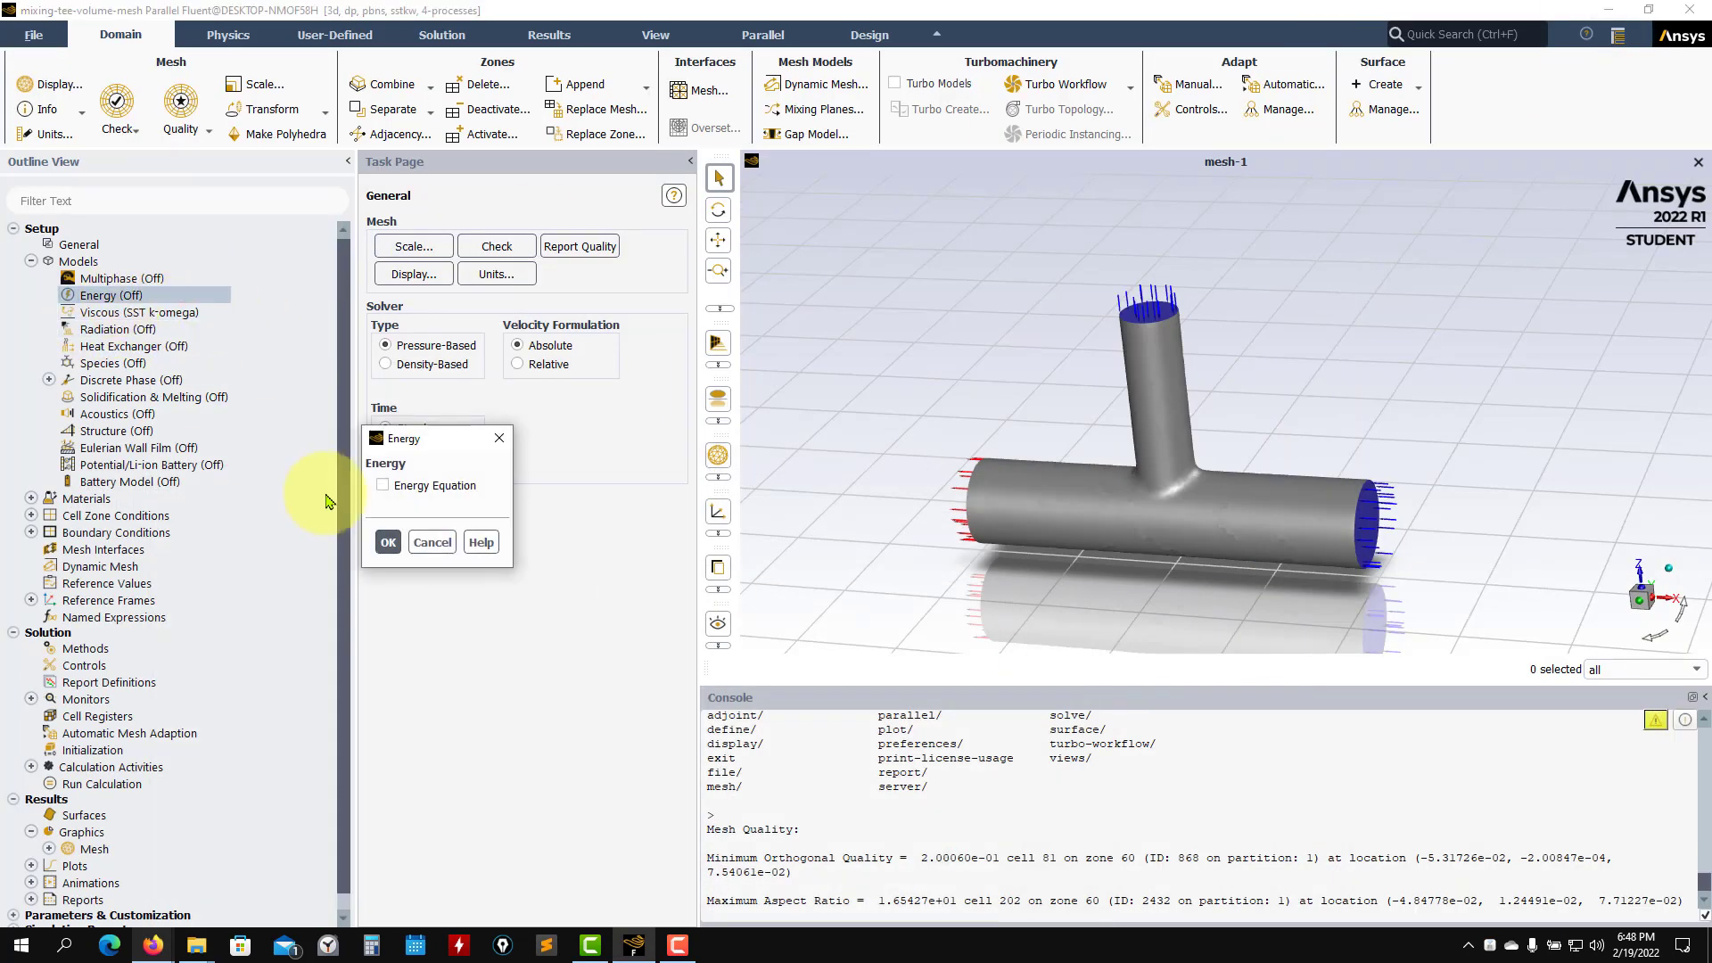
pyautogui.click(382, 485)
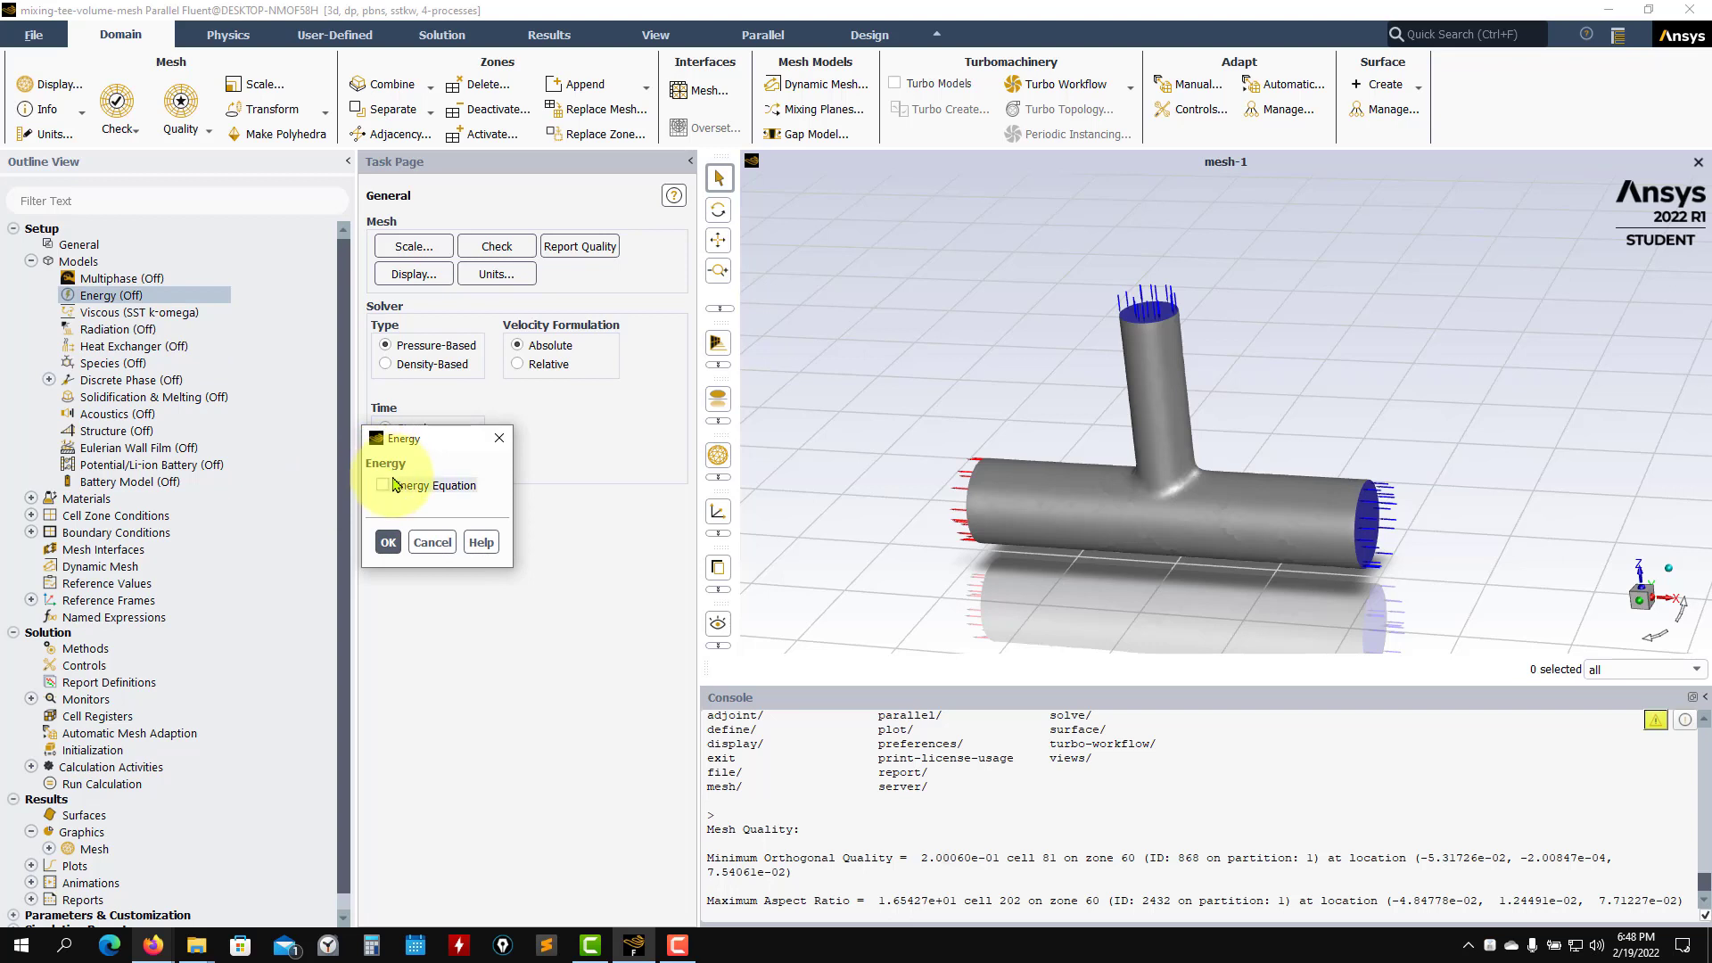
pyautogui.click(388, 542)
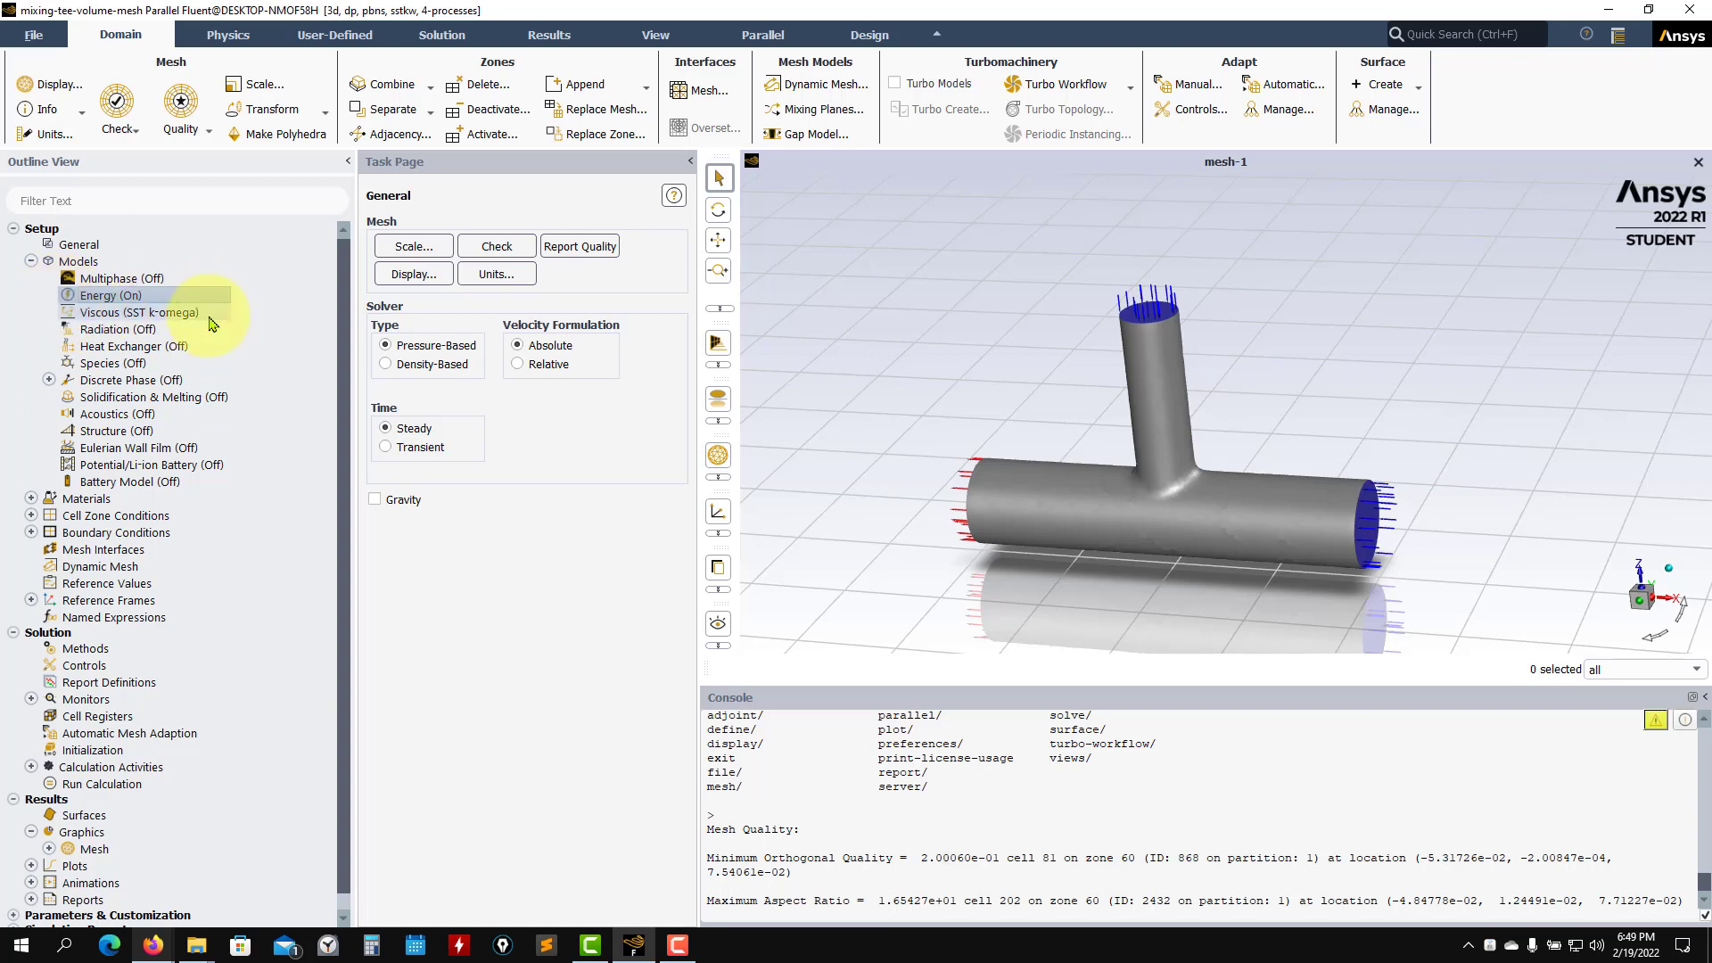
# Step: View the available Species Model options, cancel without enabling one and collapse the models list
pyautogui.click(122, 361)
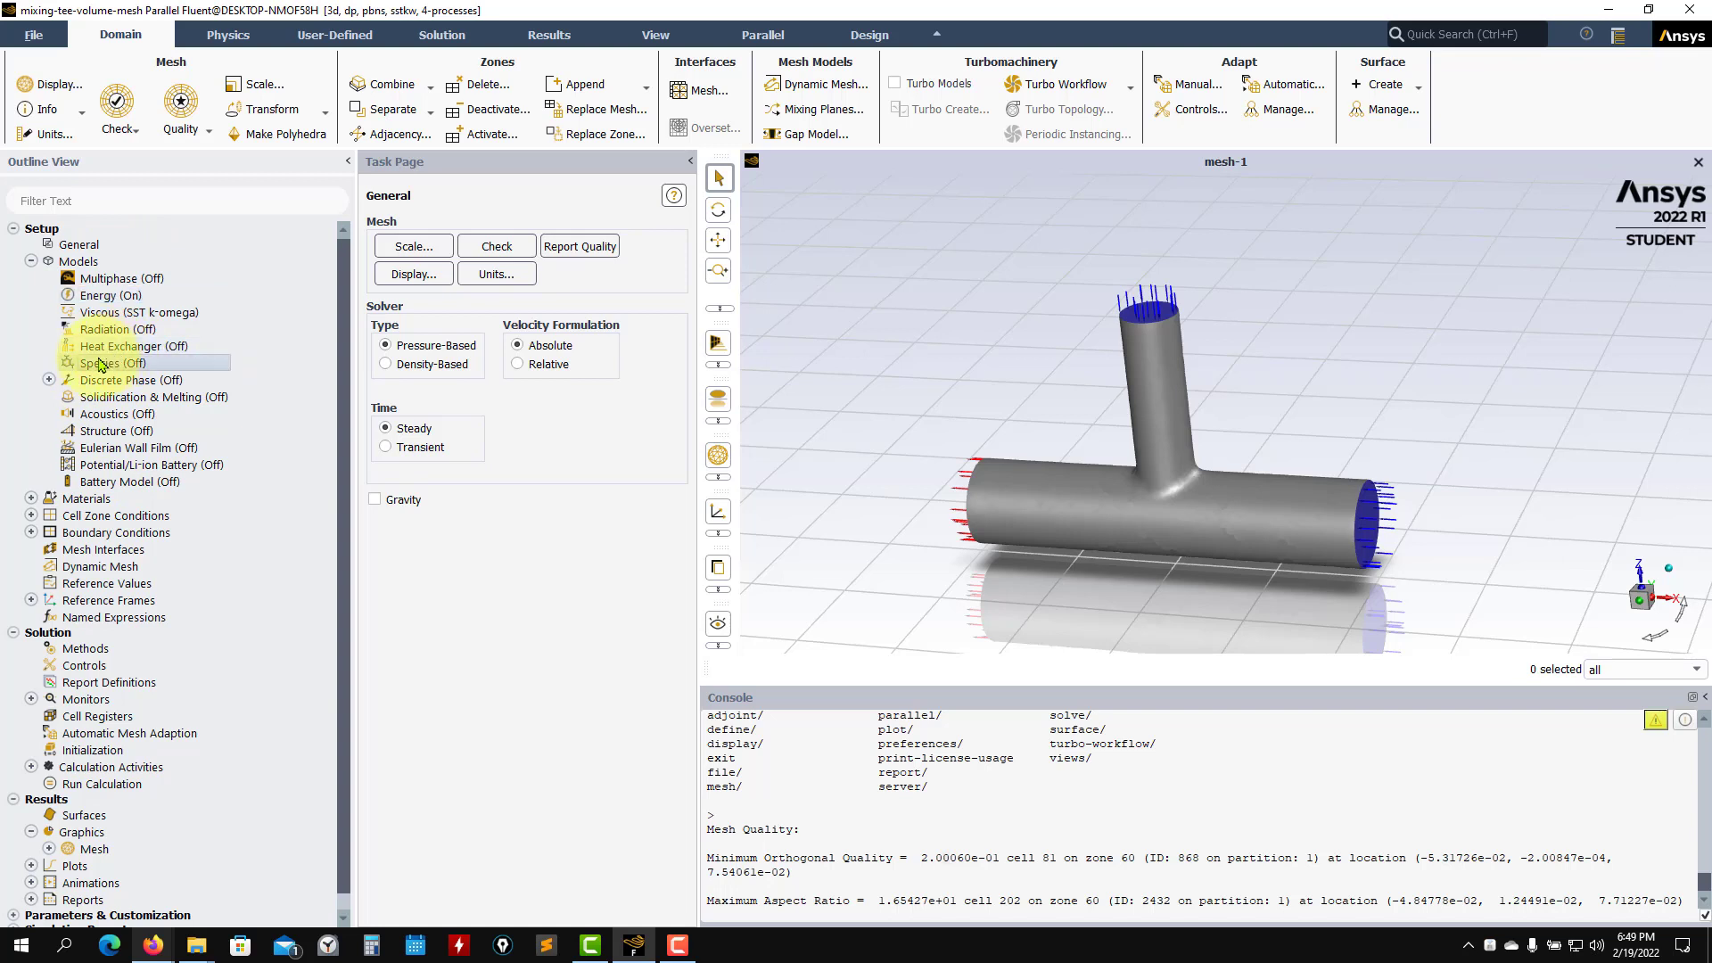
pyautogui.doubleClick(112, 363)
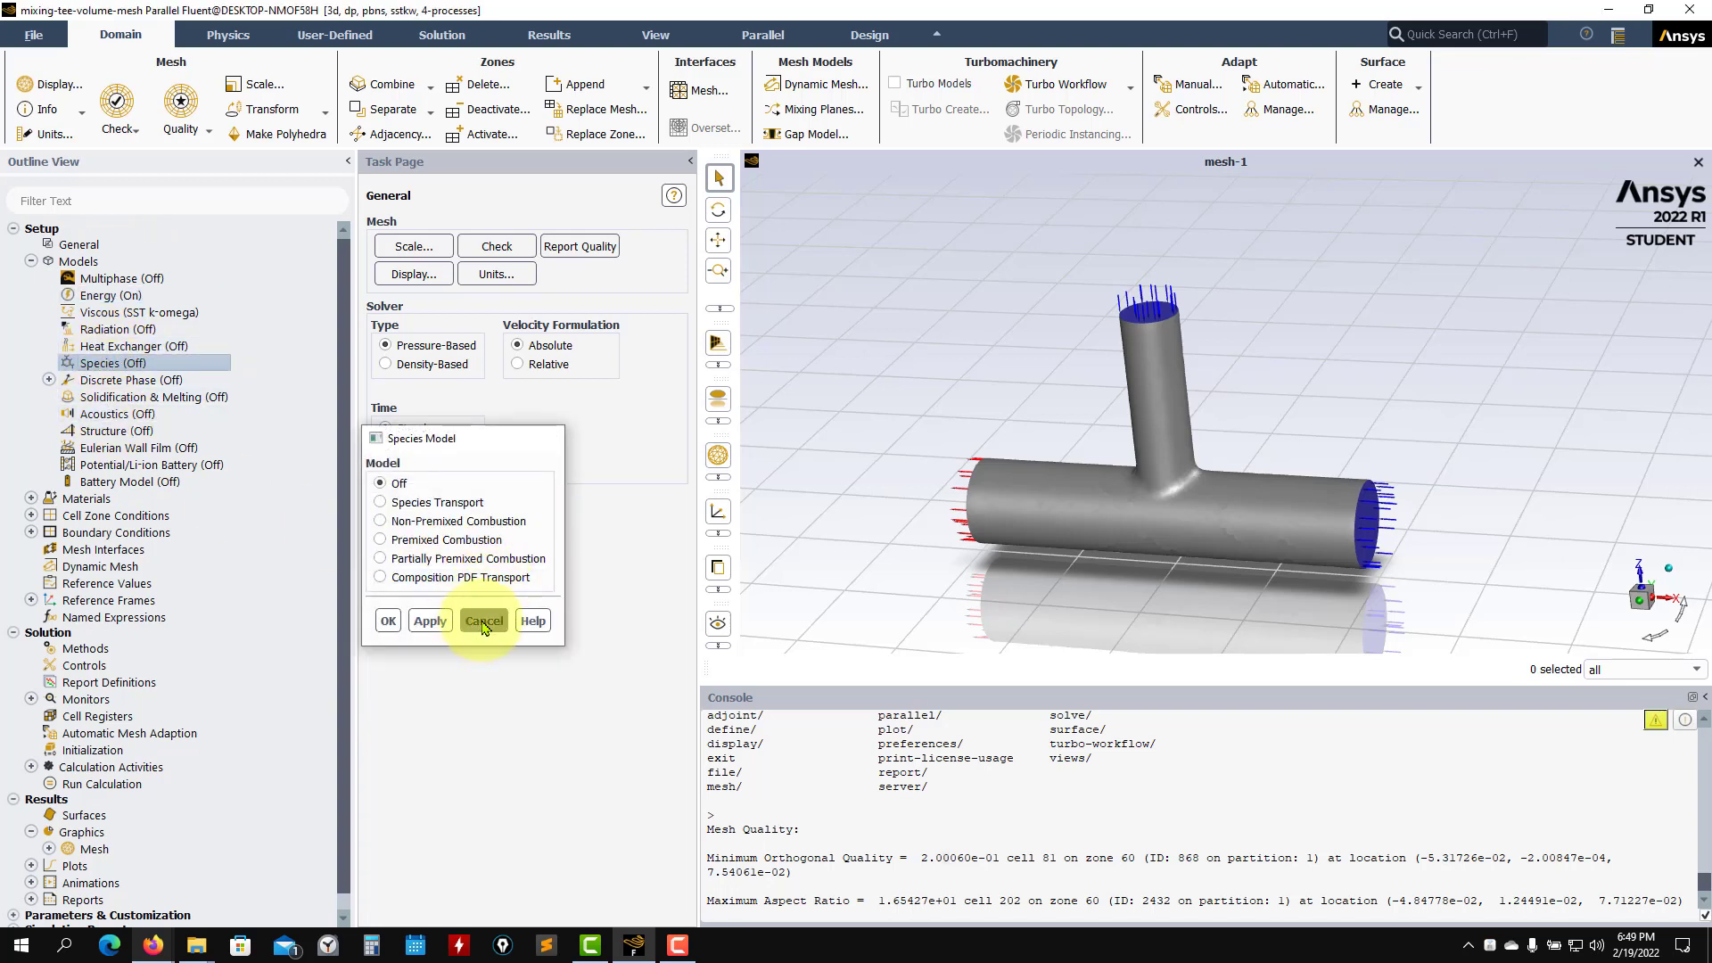
pyautogui.click(484, 623)
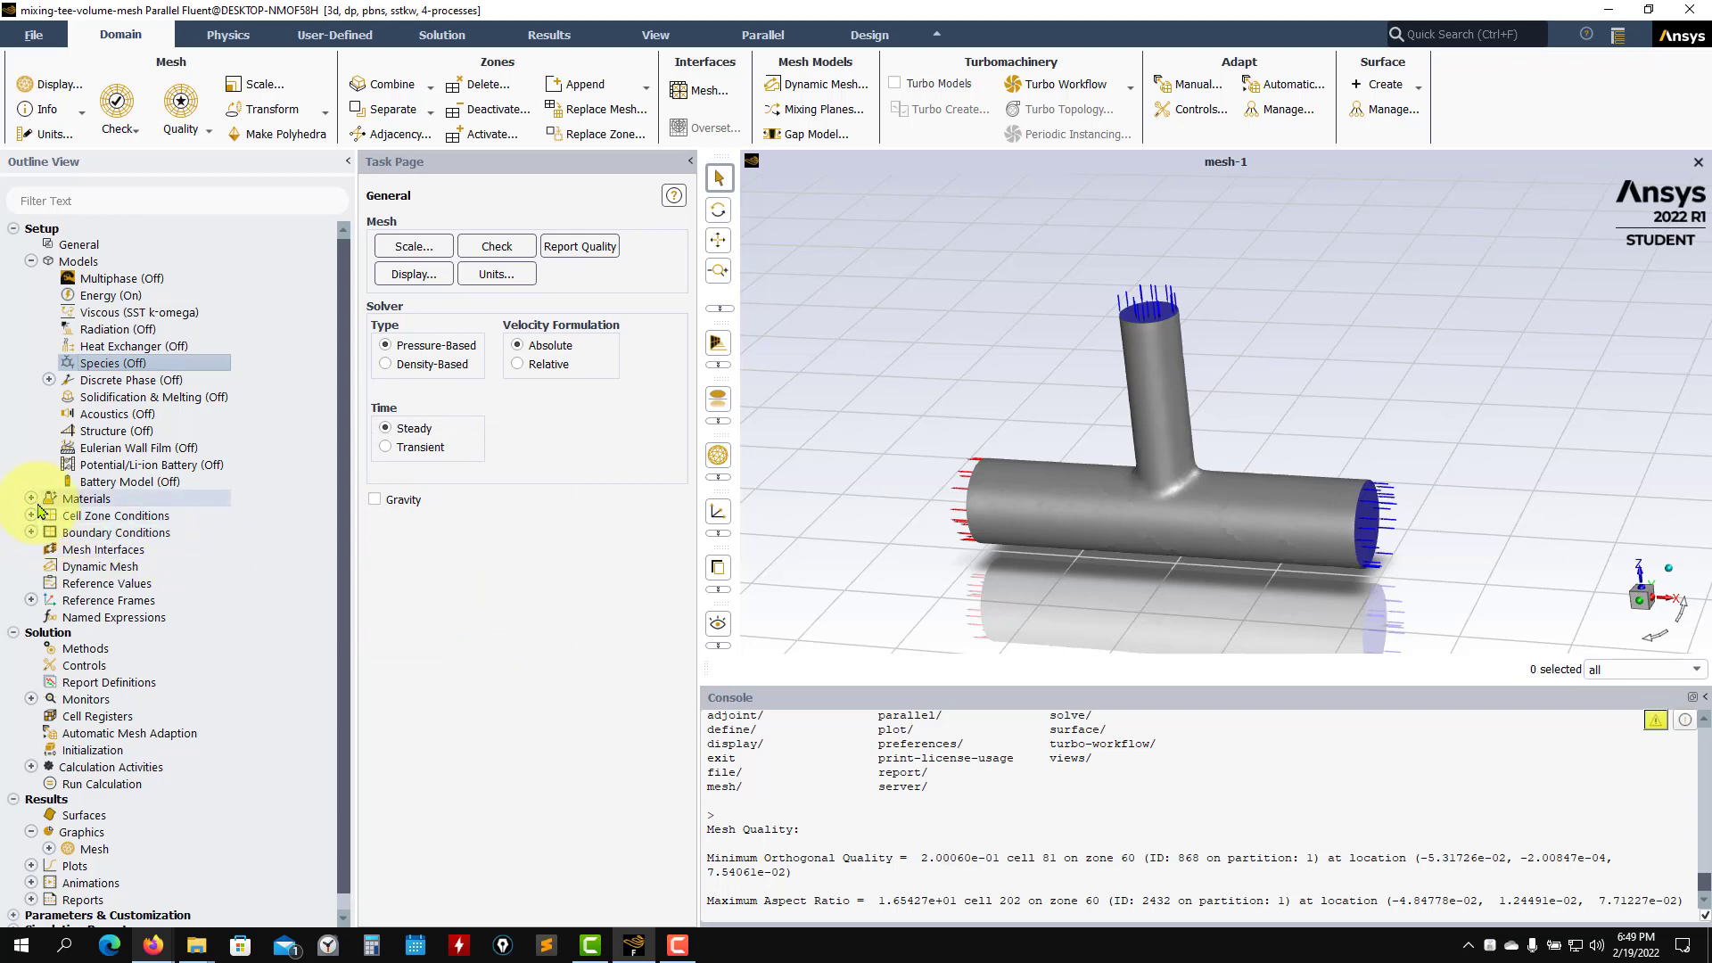
pyautogui.click(31, 262)
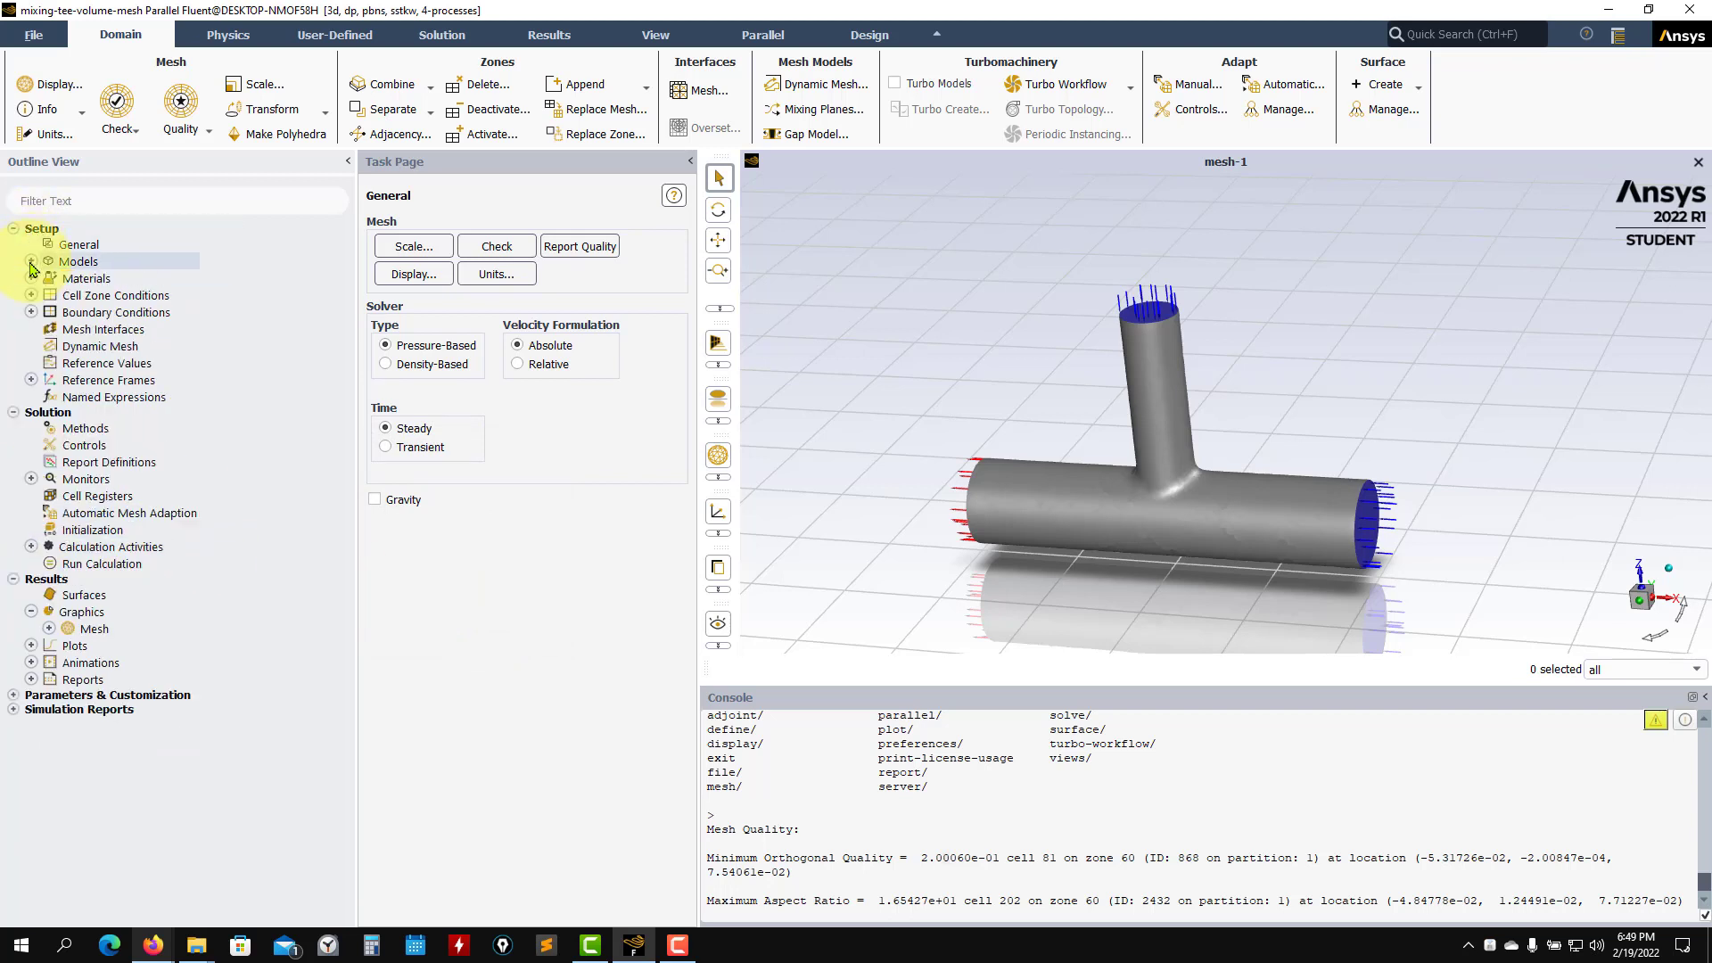
# Step: Show the materials list, check the working fluid in the Firefox case presentation and return to Fluent
pyautogui.doubleClick(80, 279)
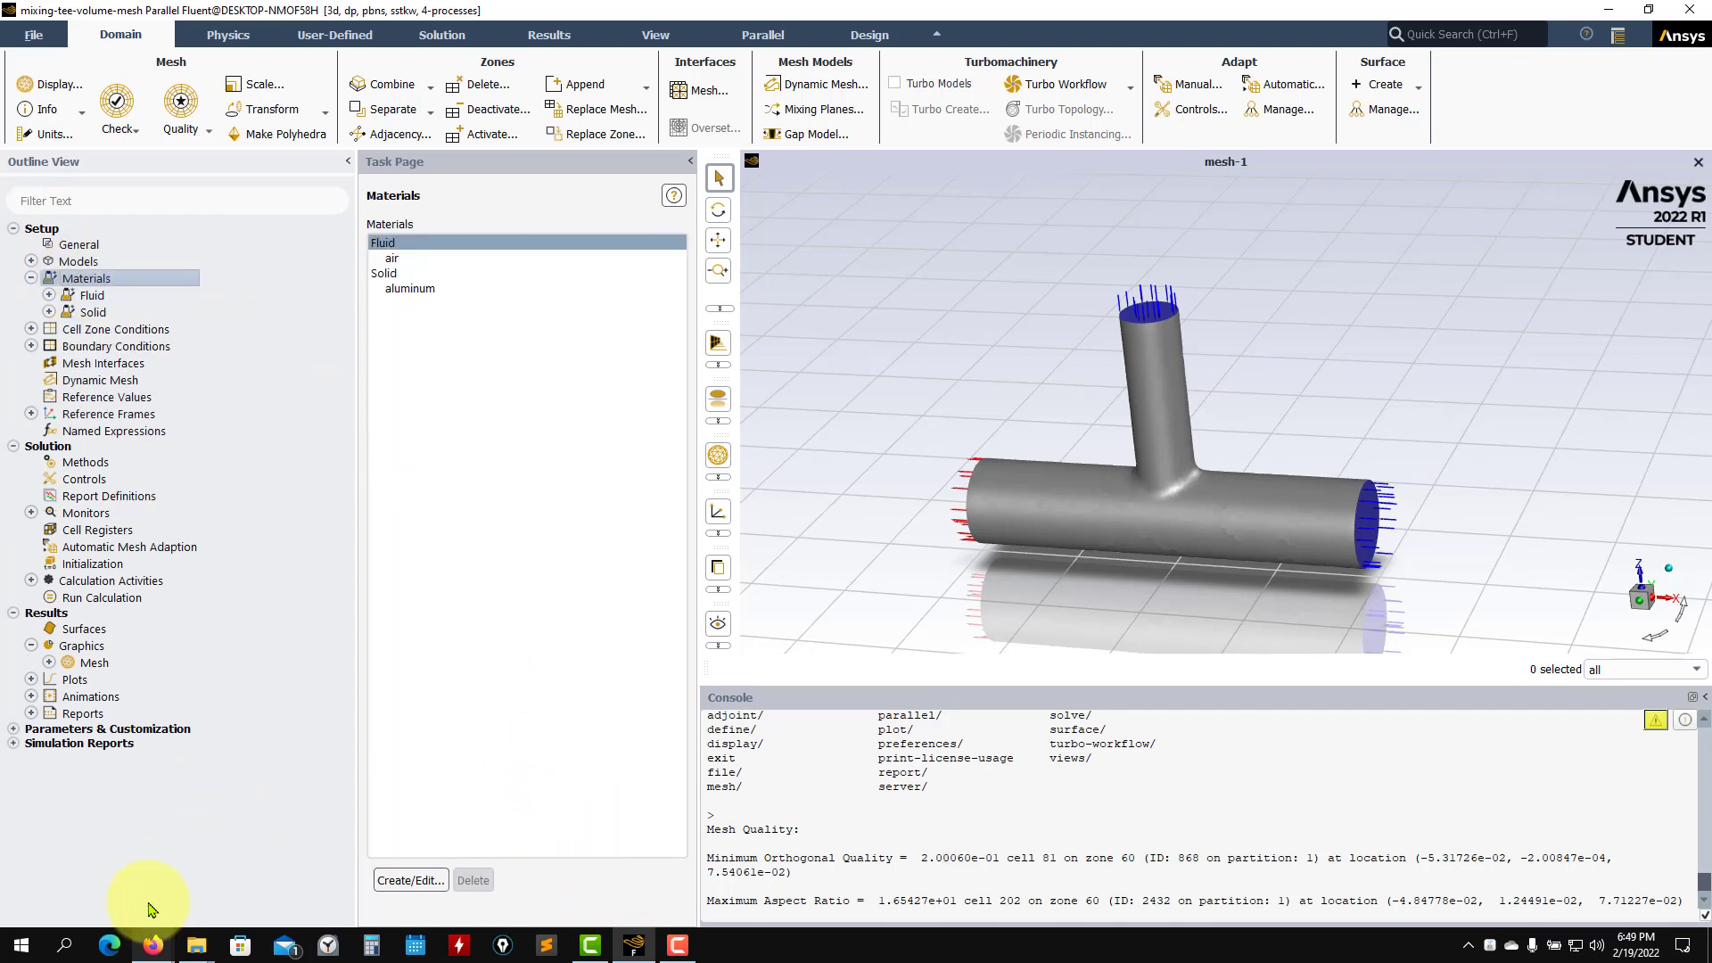
pyautogui.hotkey('alt', 'Tab')
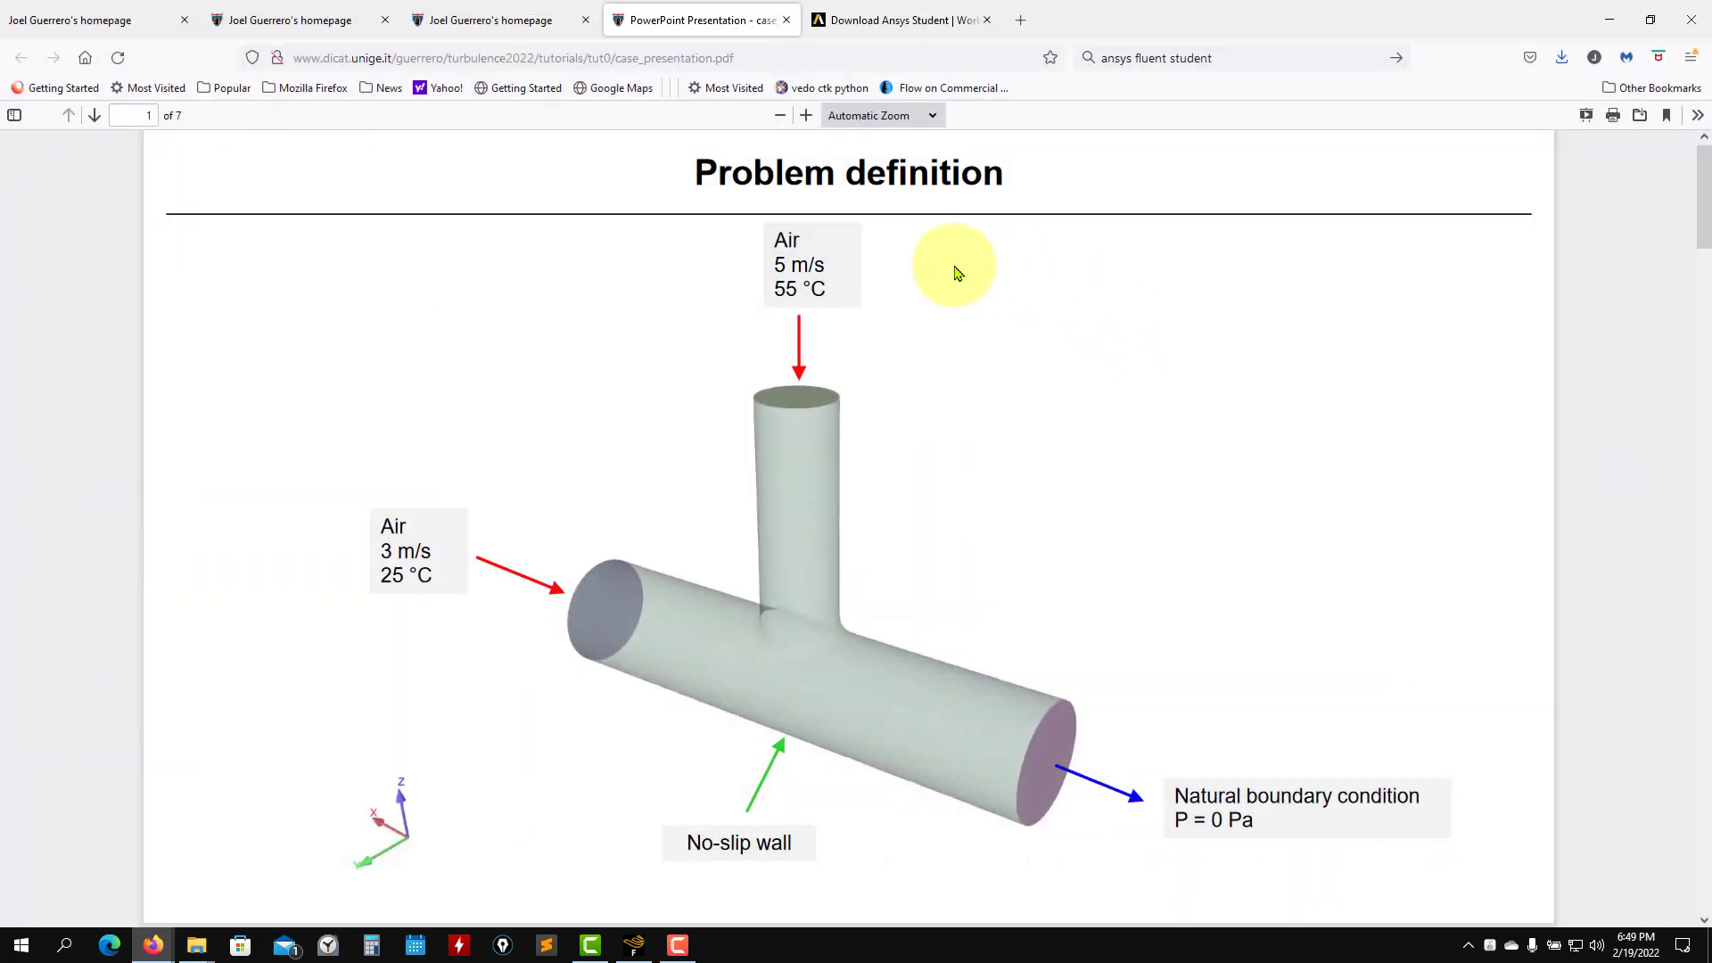
pyautogui.click(1615, 20)
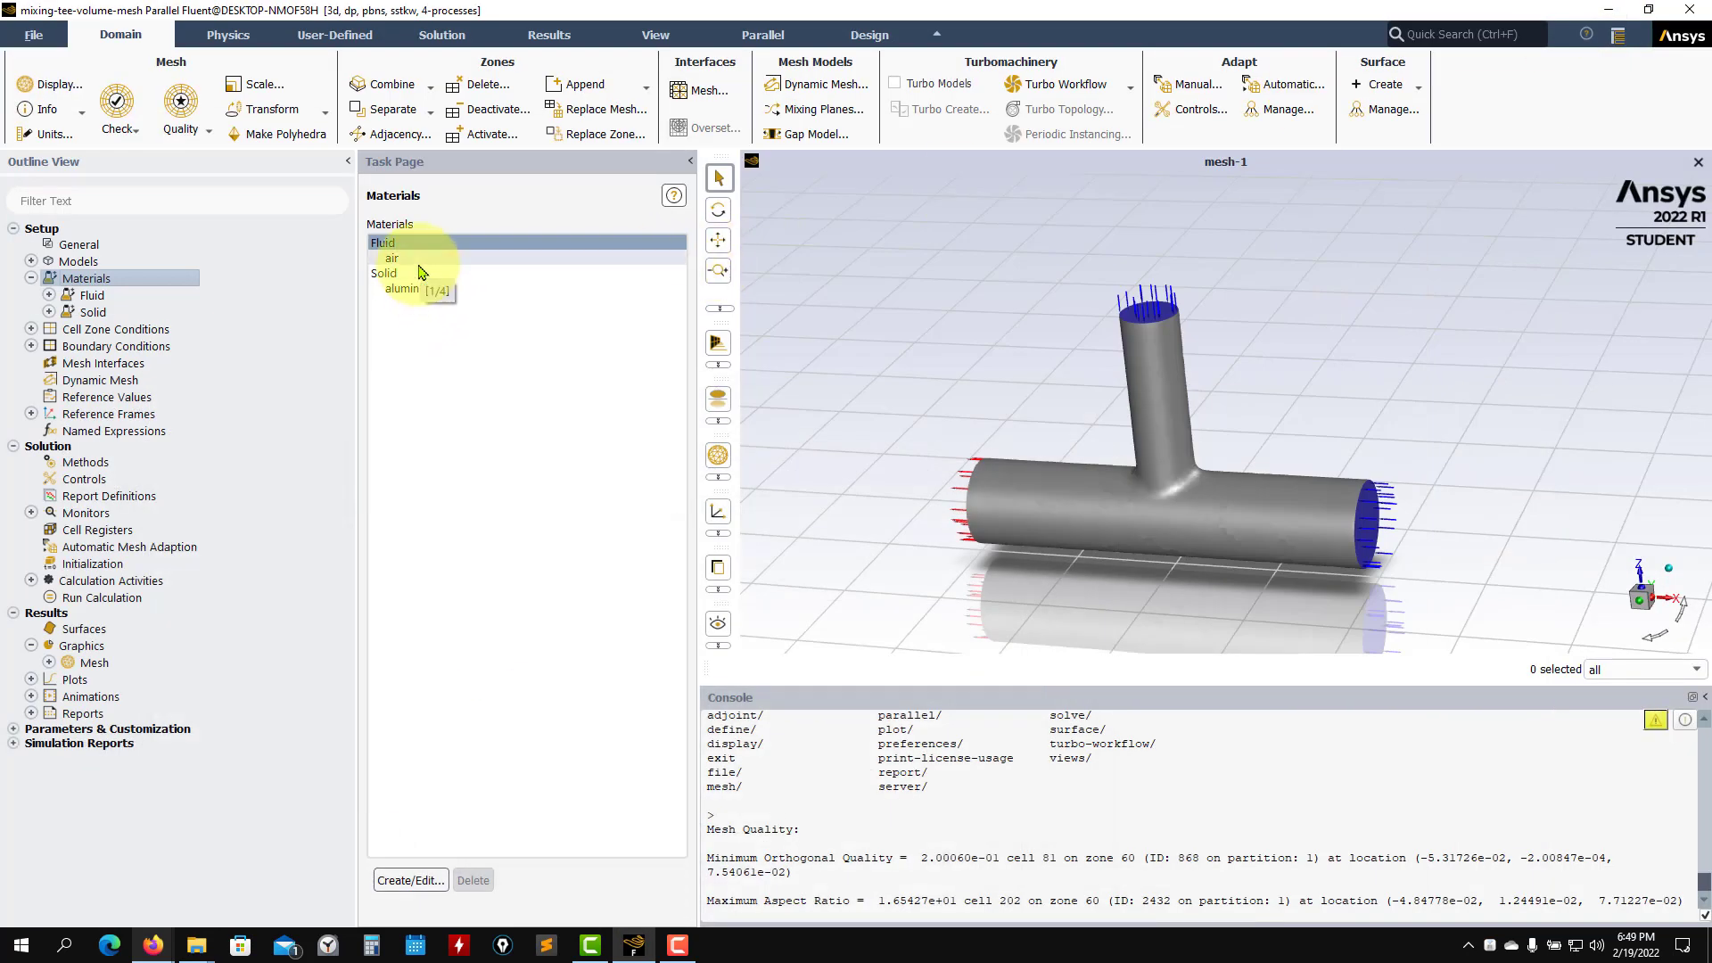
# Step: Open the air fluid material for editing and arrange its dialog so all properties can be read
pyautogui.click(406, 259)
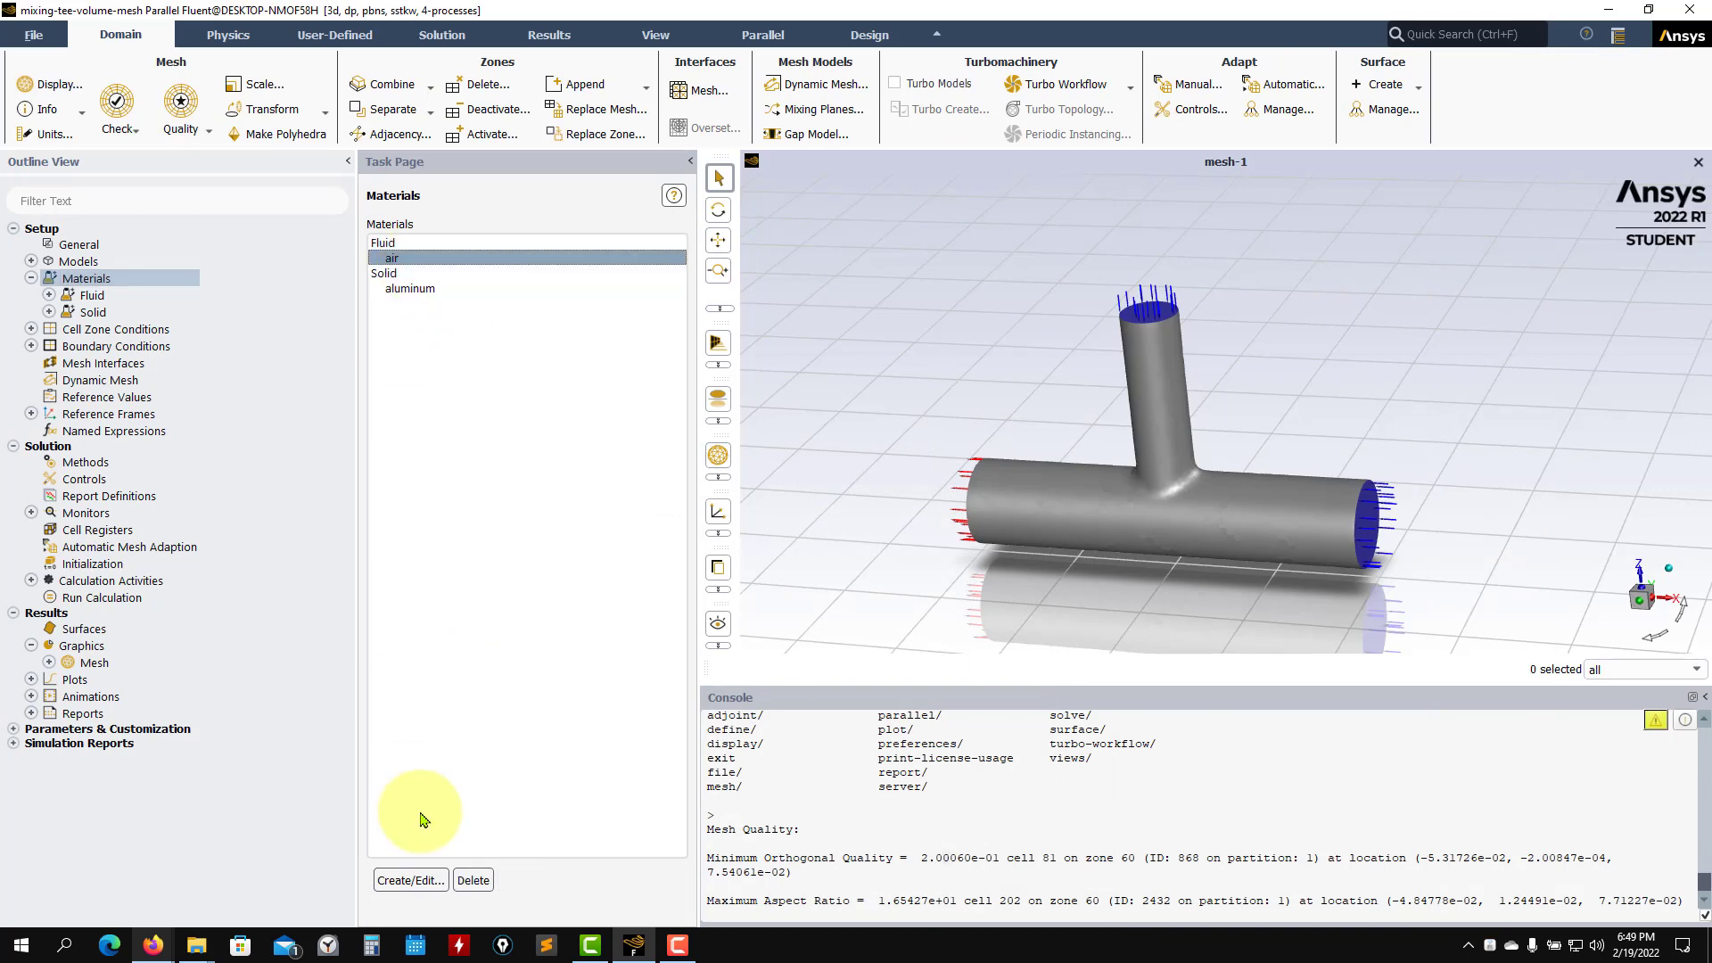
pyautogui.click(410, 880)
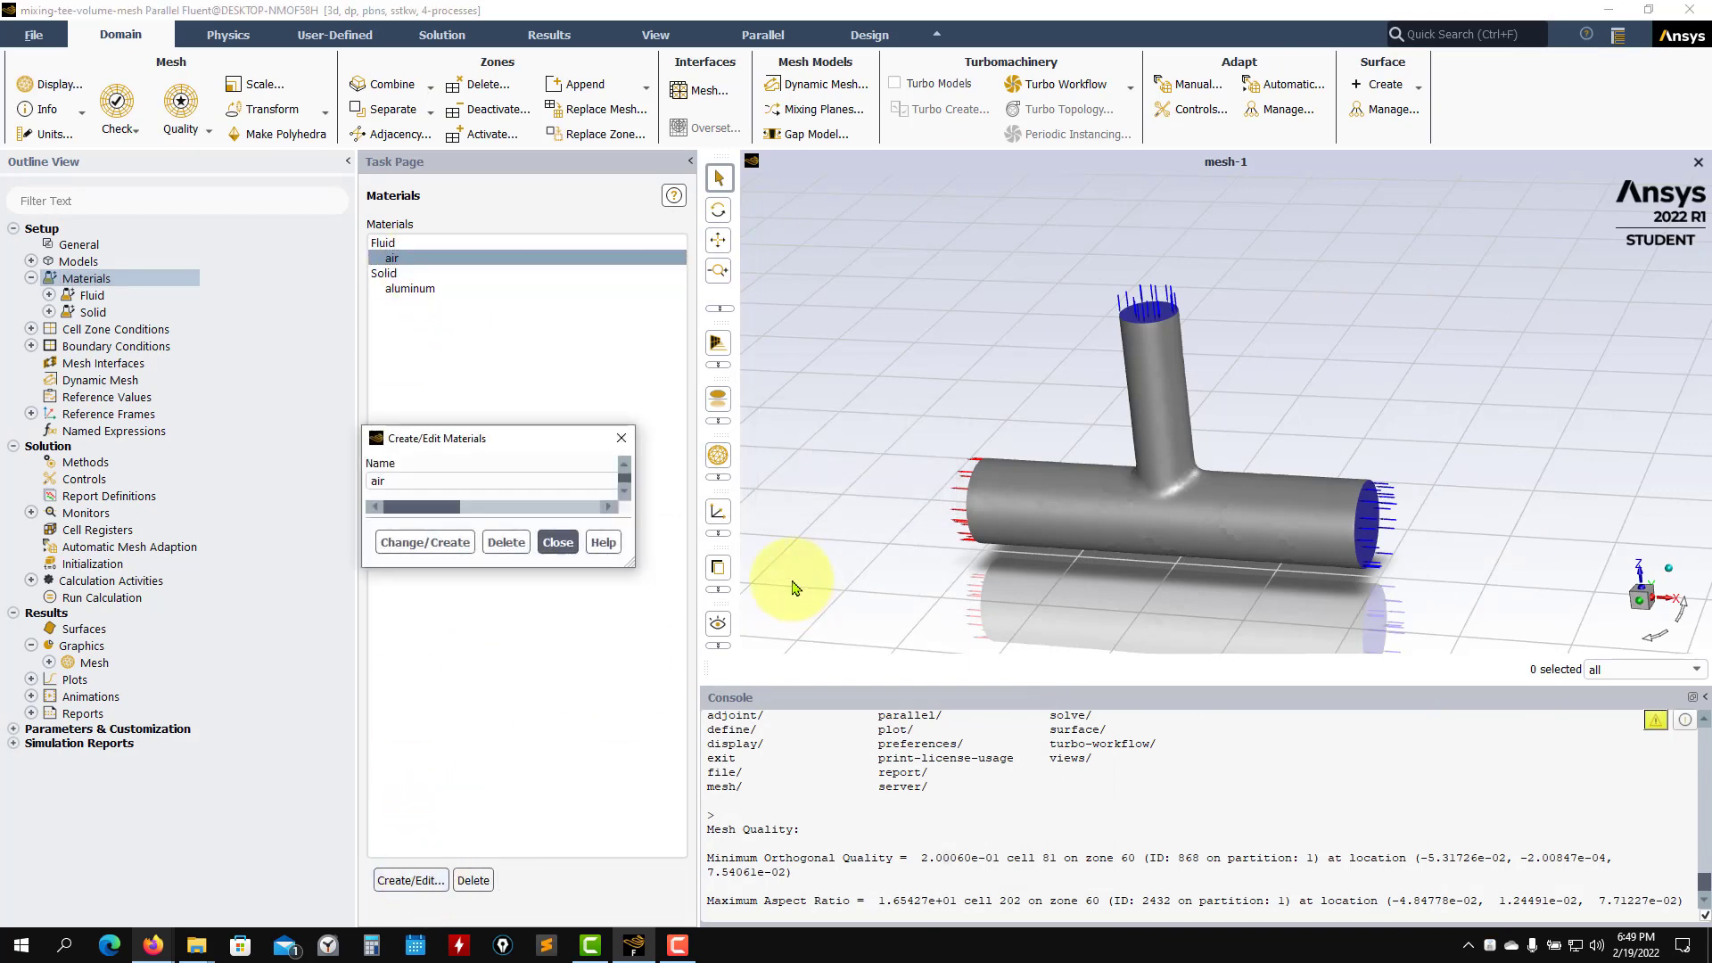
pyautogui.moveTo(833, 443); pyautogui.dragTo(1003, 240)
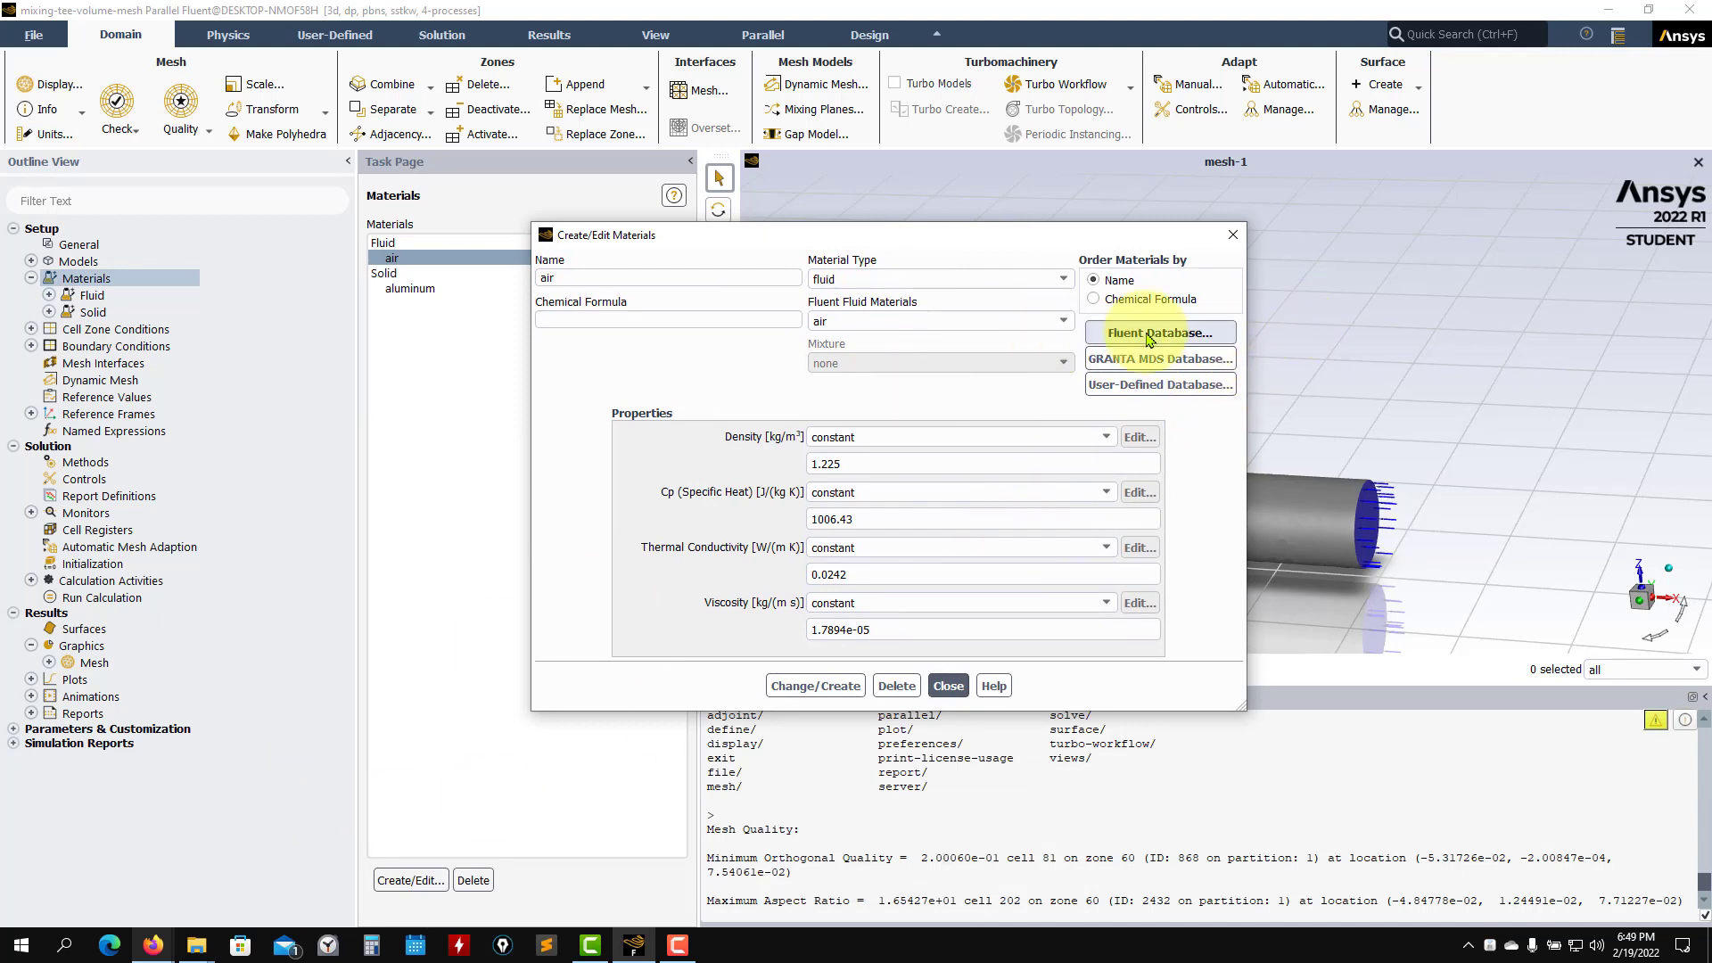
# Step: Browse the fluid materials in the Fluent Database as far as the water entries and close it without copying any
pyautogui.click(1133, 333)
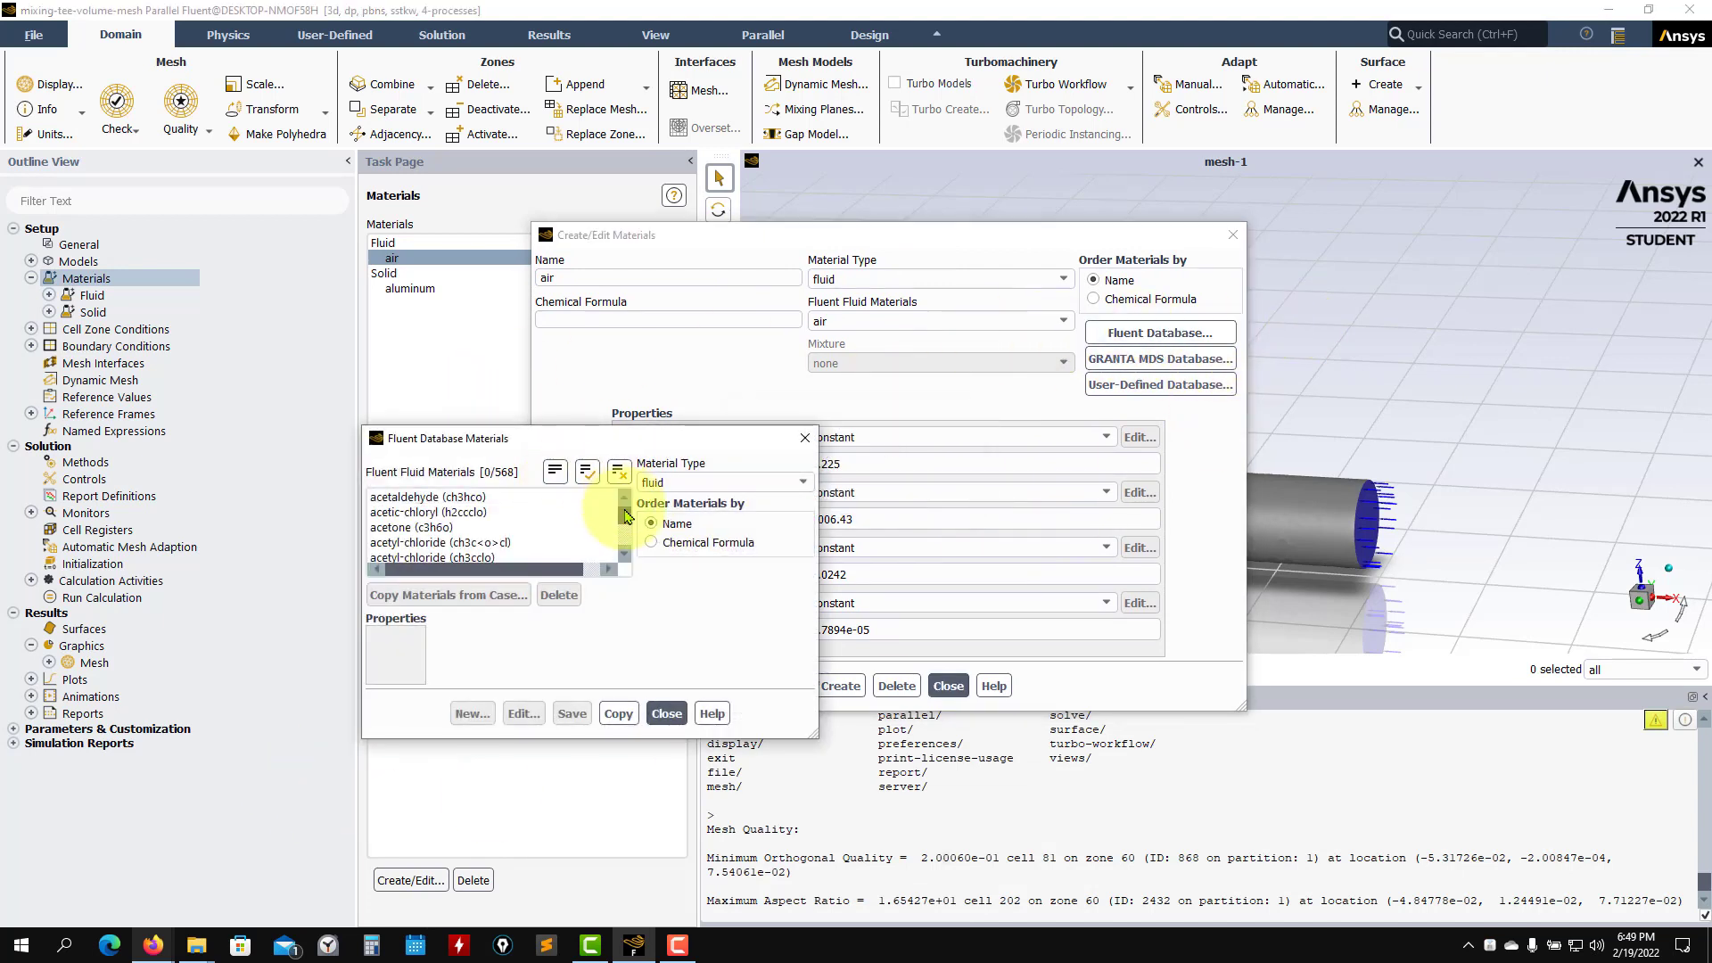
pyautogui.moveTo(623, 502); pyautogui.dragTo(621, 536)
pyautogui.scroll(4, 592, 535)
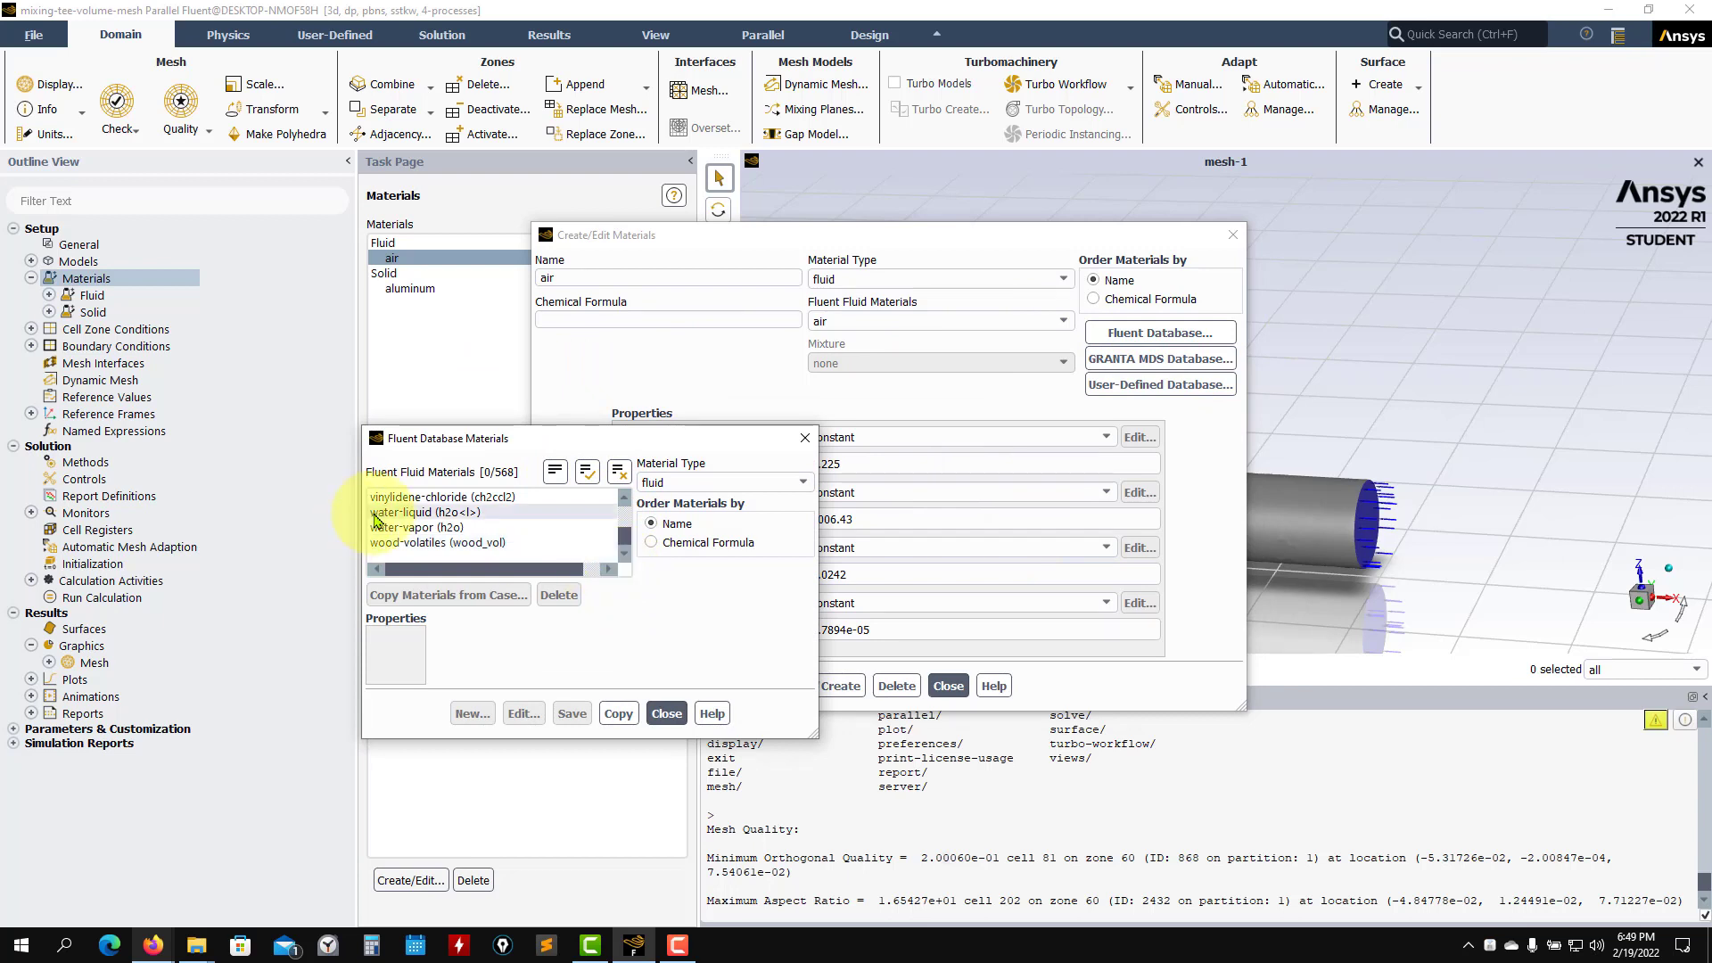
pyautogui.click(668, 714)
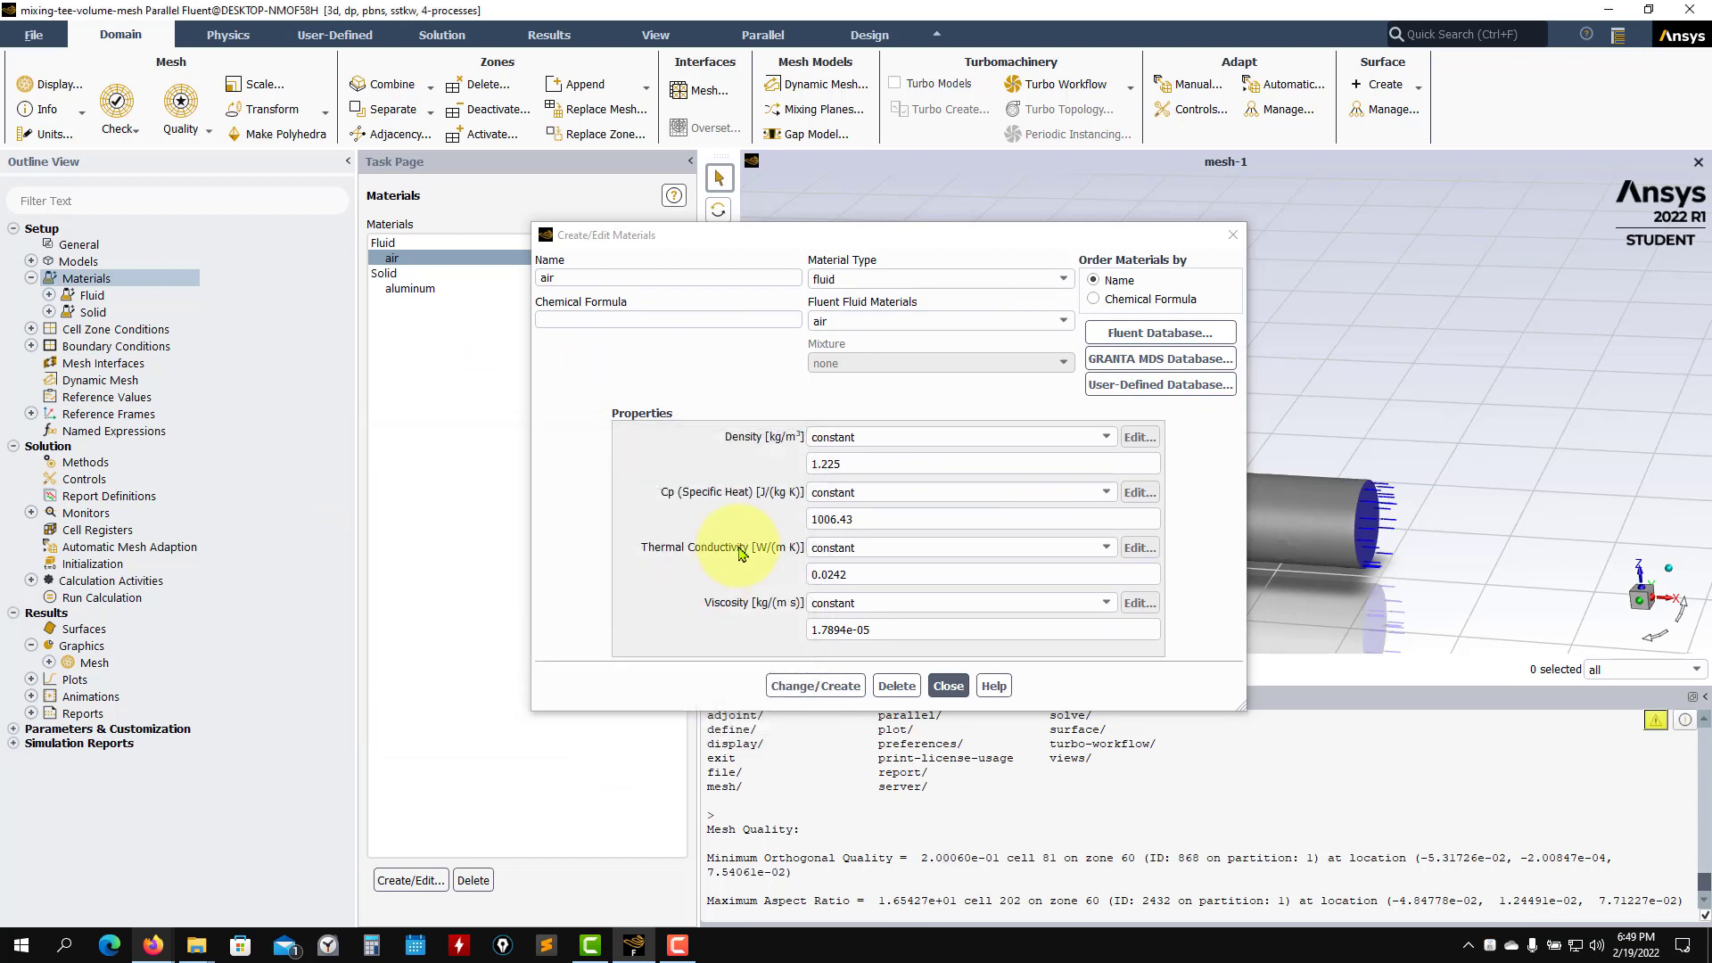
# Step: Confirm in the Firefox case presentation that both inlets use air, and return to the Fluent material settings
pyautogui.moveTo(152, 946)
pyautogui.click(268, 784)
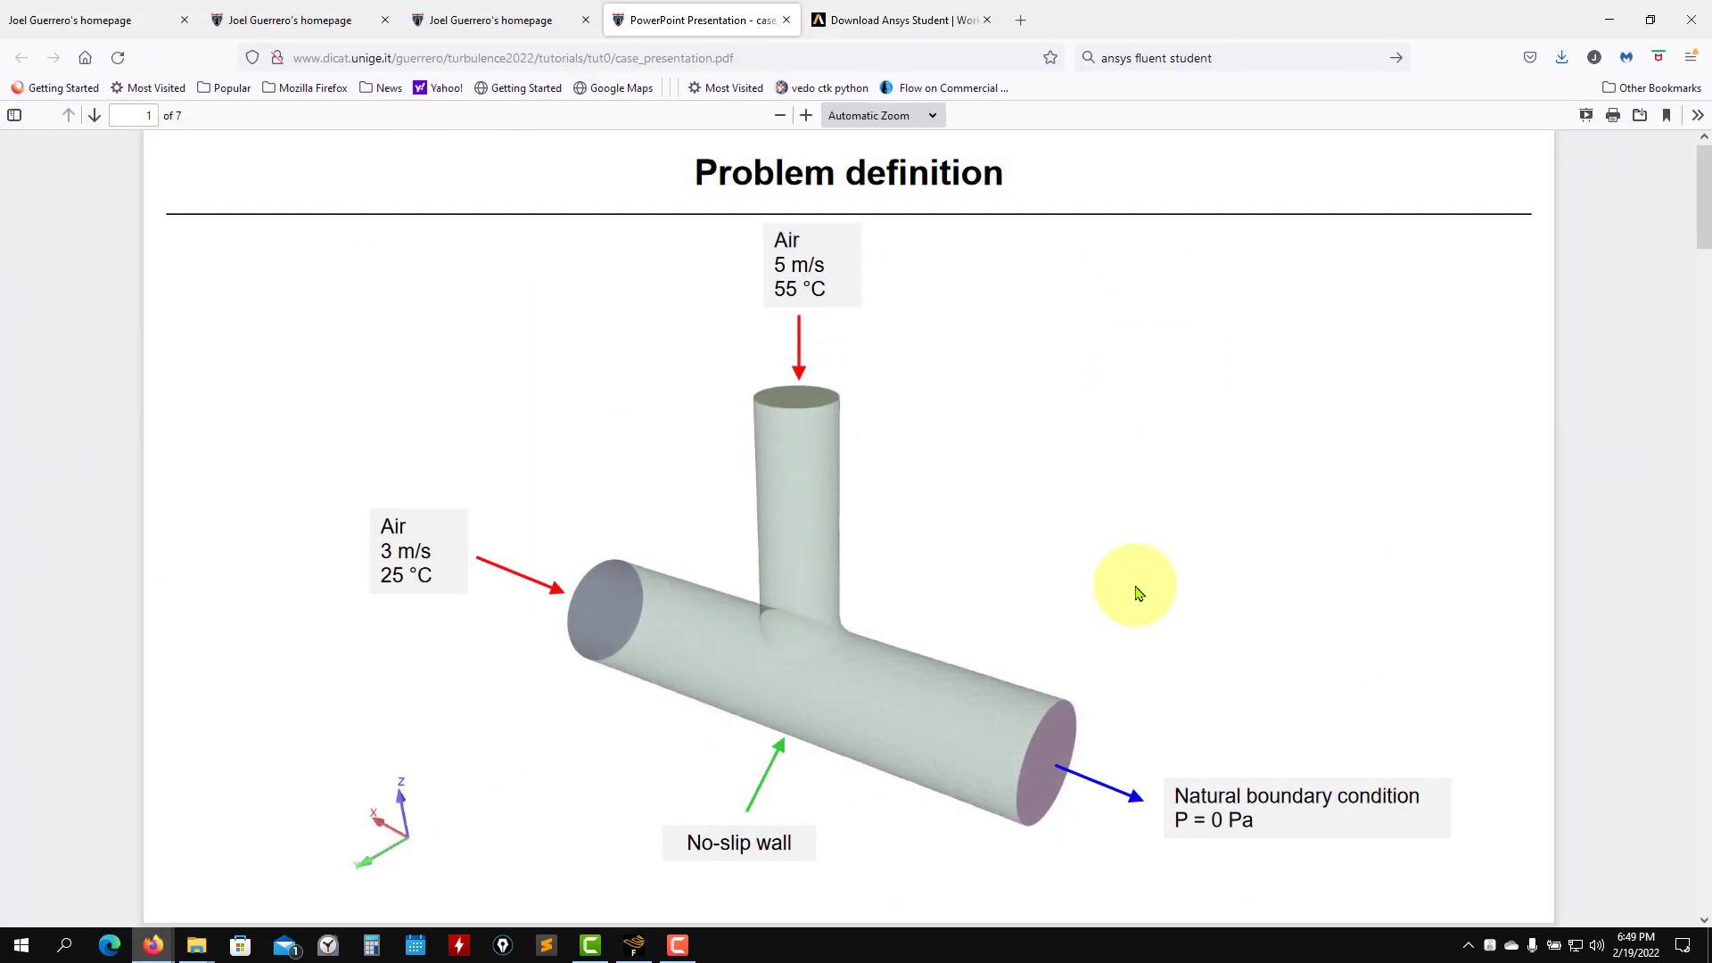
pyautogui.click(1613, 14)
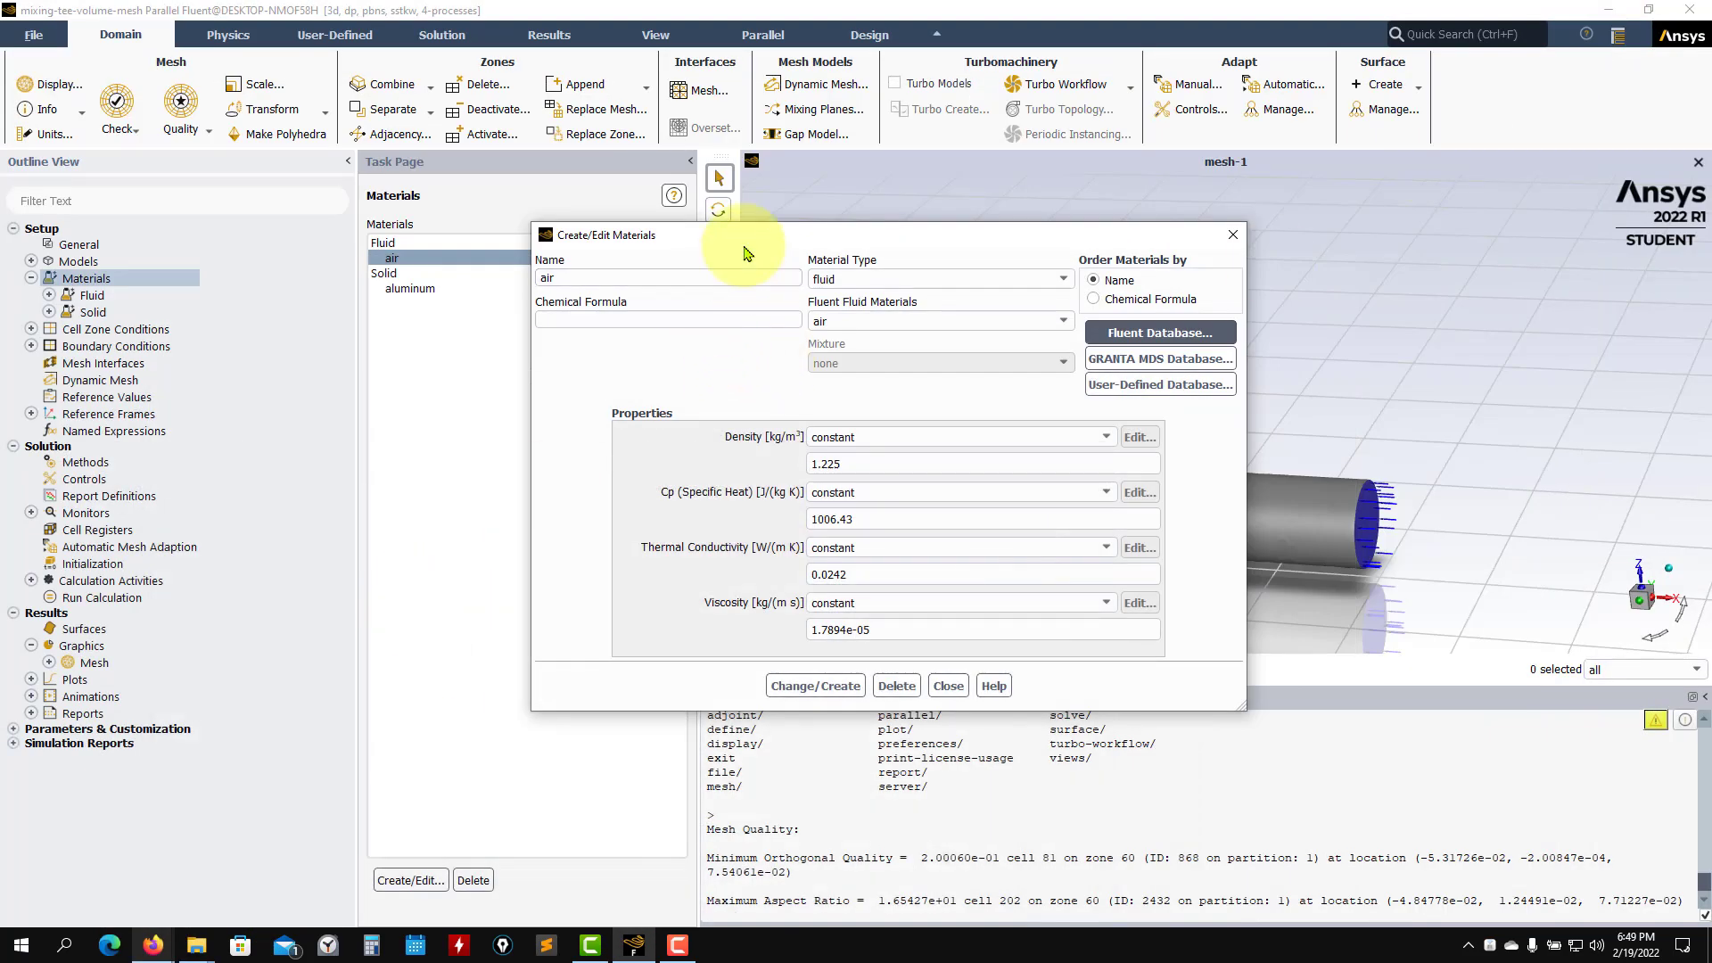
# Step: Set the viscosity of air to the Sutherland law using the three coefficient method with its default coefficients
pyautogui.moveTo(736, 236); pyautogui.dragTo(379, 224)
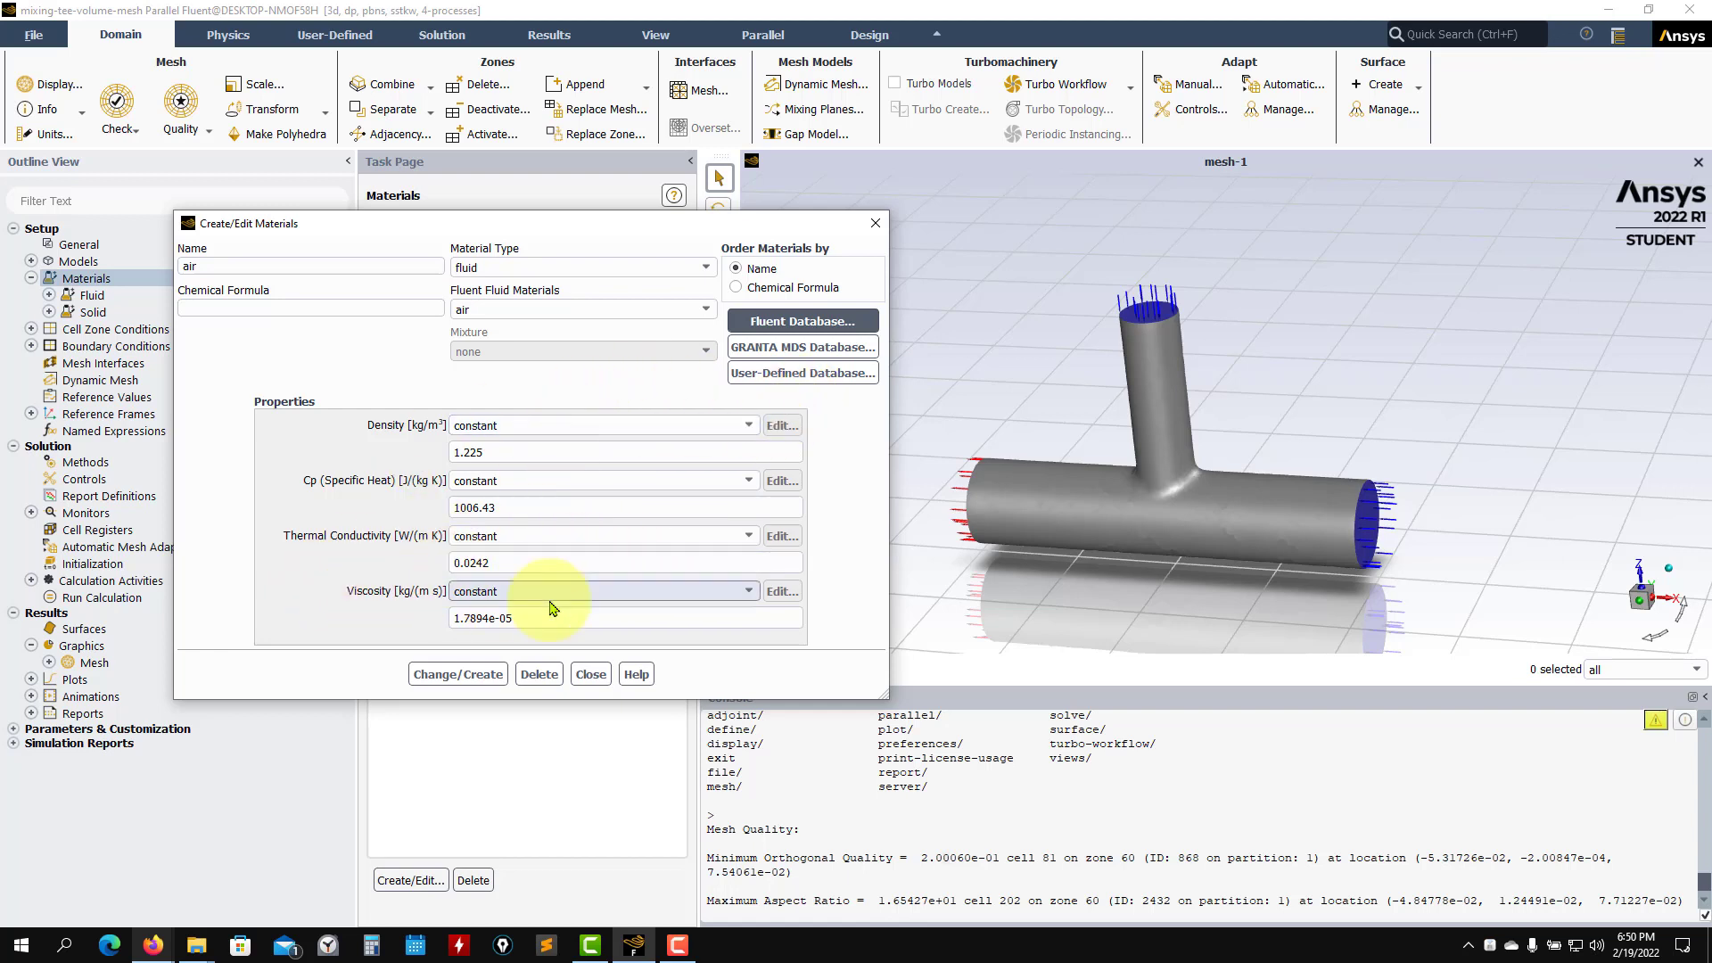
pyautogui.click(750, 591)
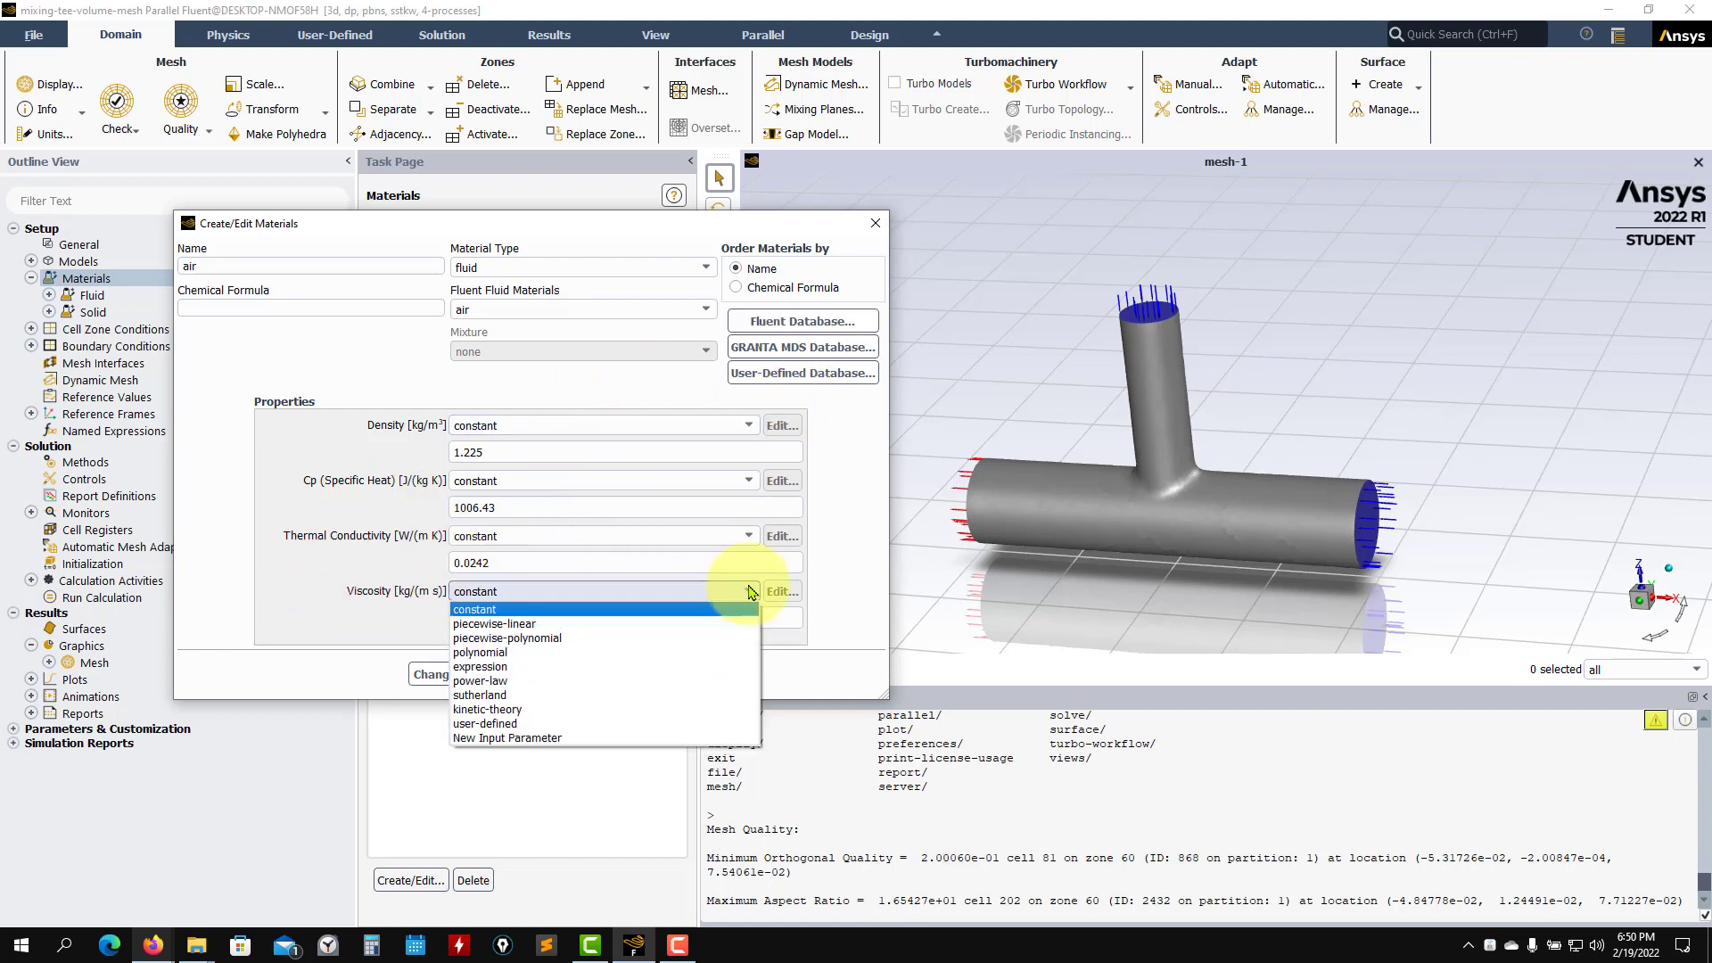
pyautogui.click(480, 695)
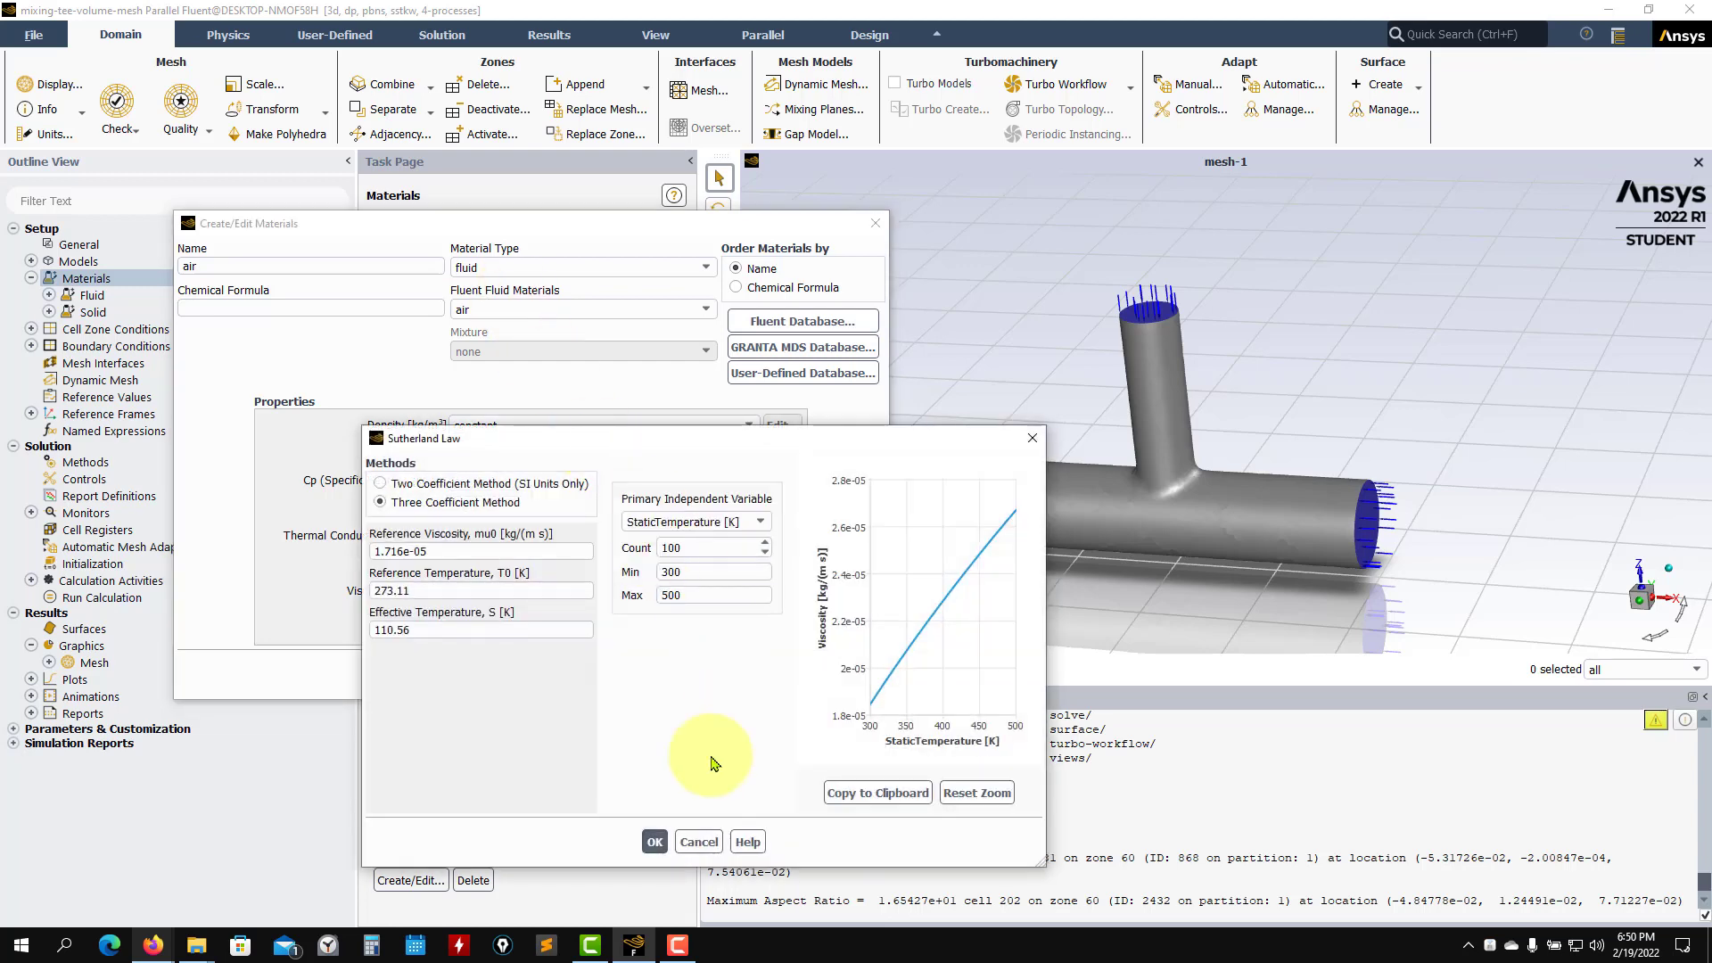
pyautogui.click(652, 843)
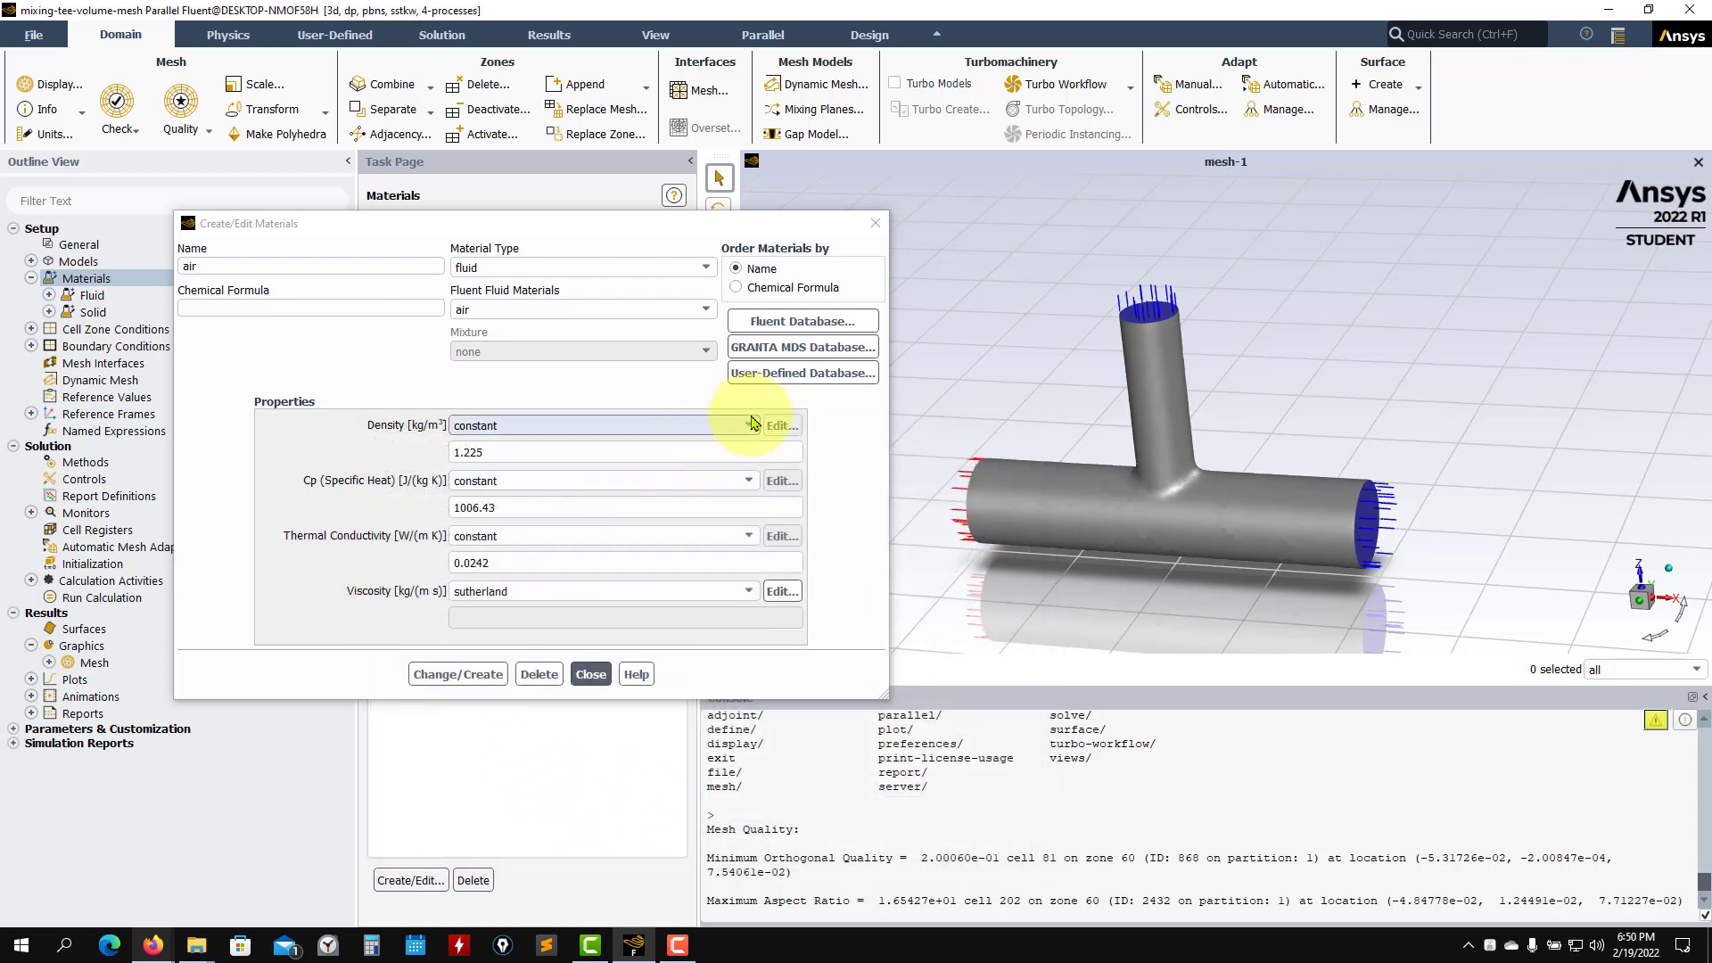
# Step: Set the density of air to ideal-gas
pyautogui.click(757, 421)
pyautogui.click(749, 425)
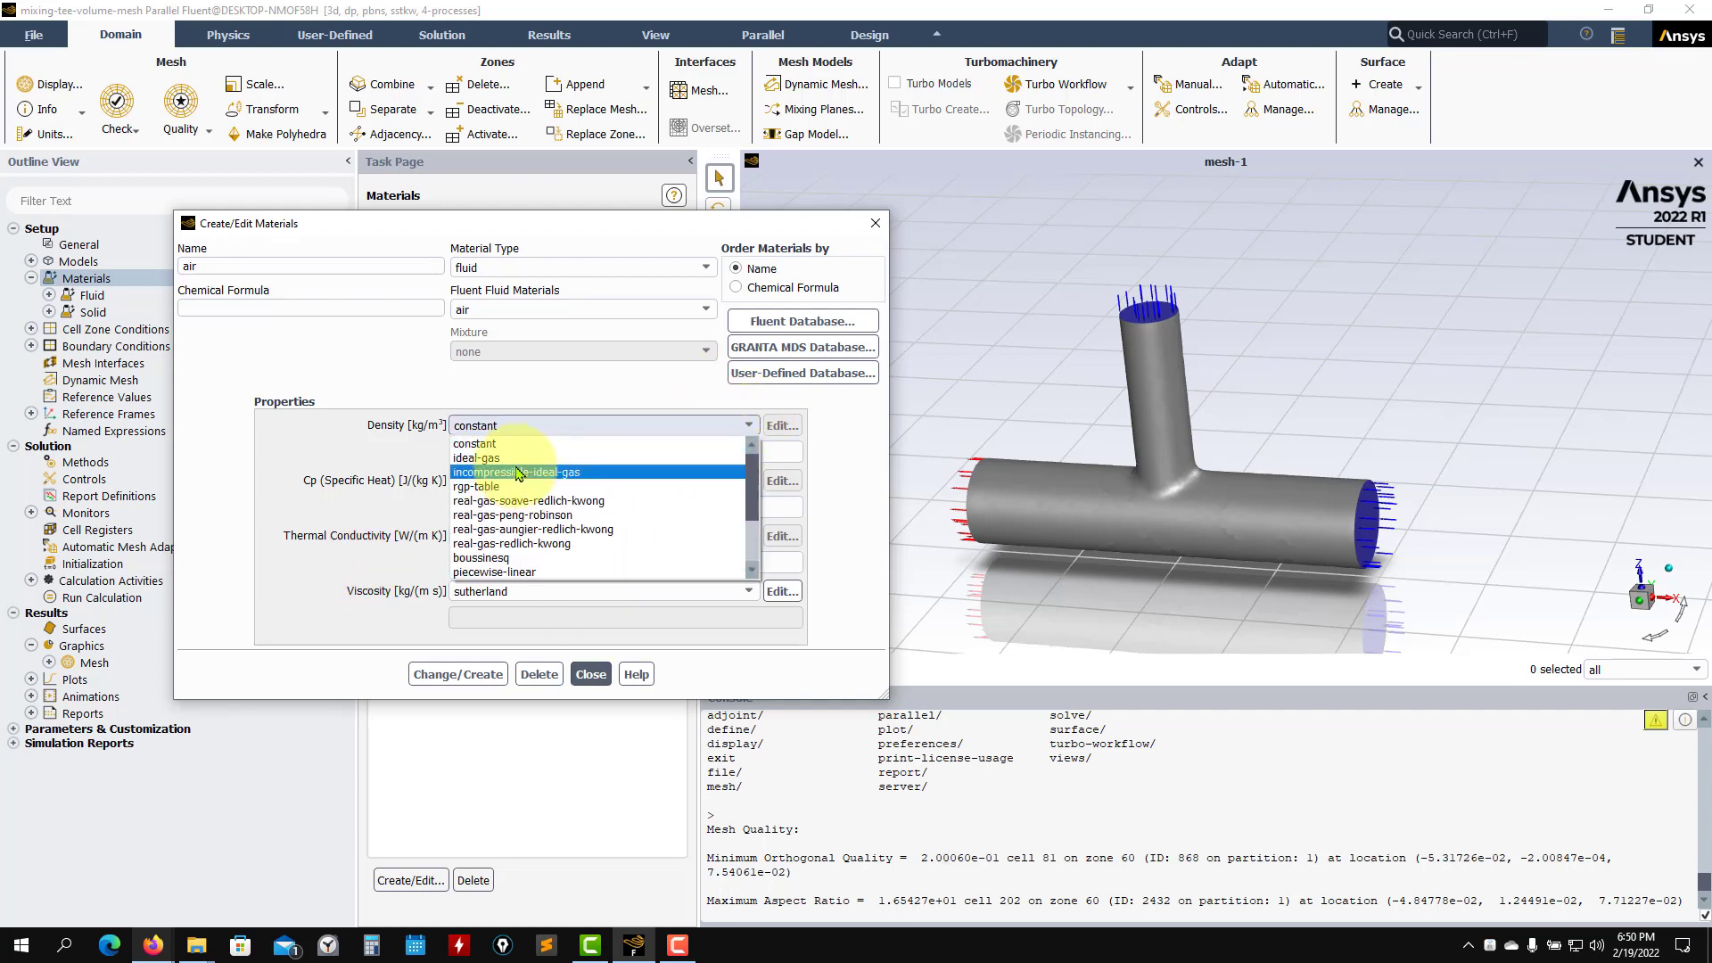
pyautogui.click(527, 459)
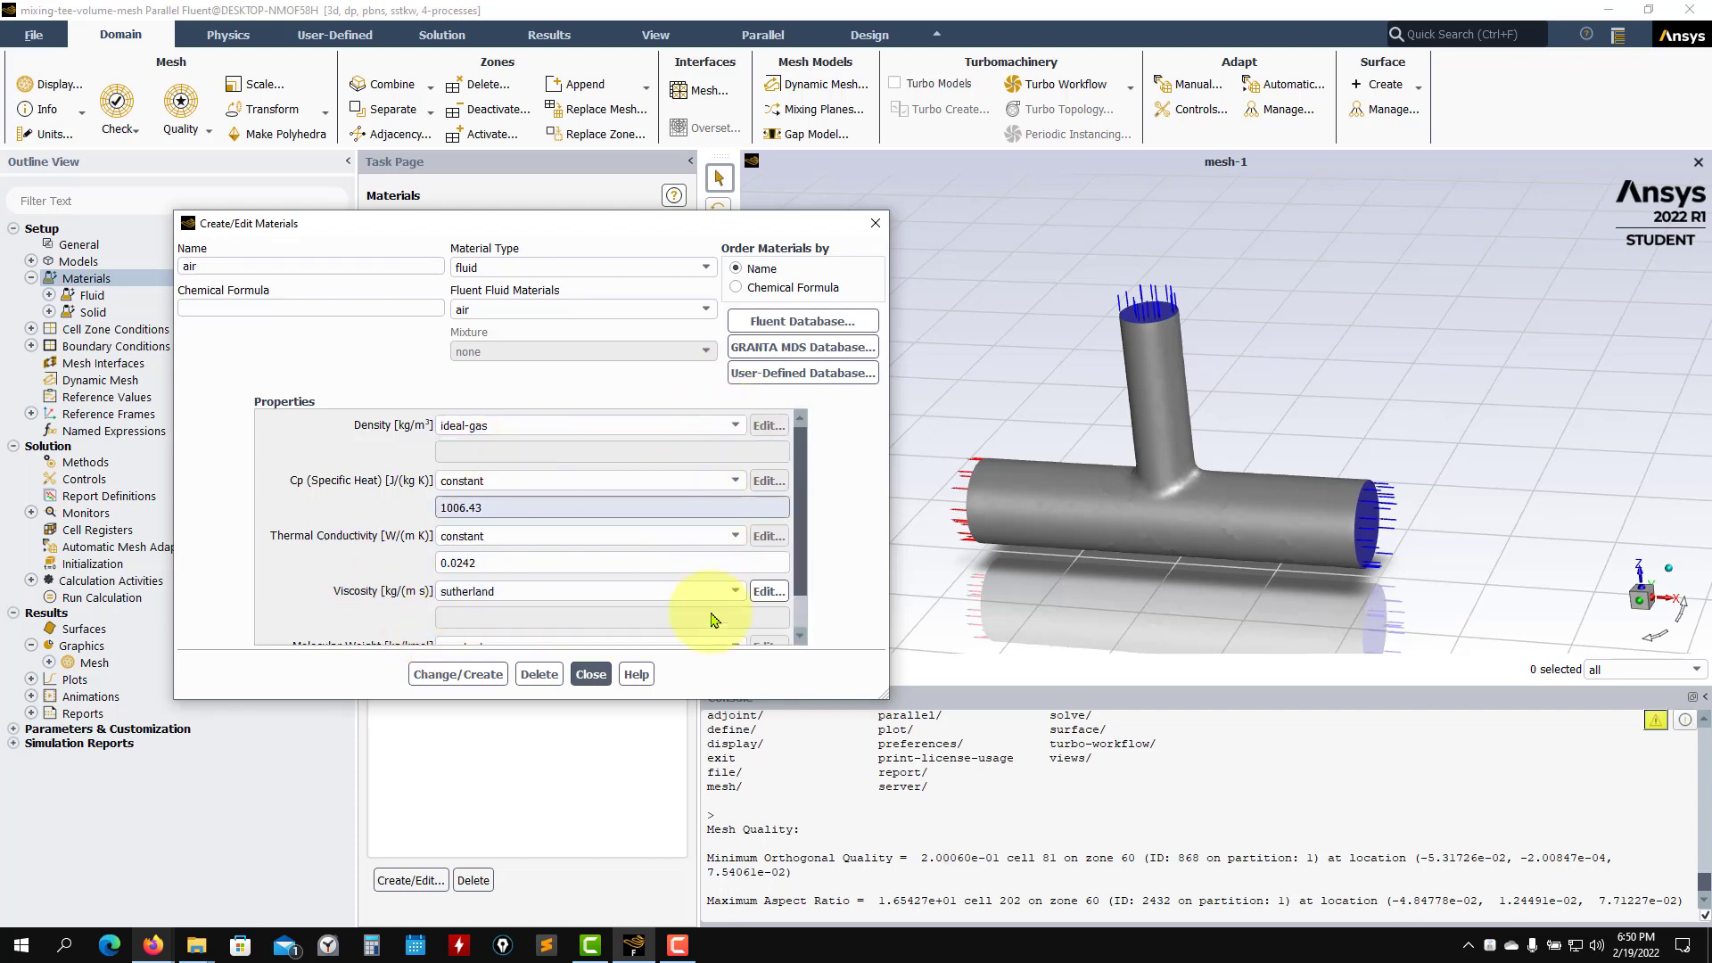
pyautogui.click(727, 427)
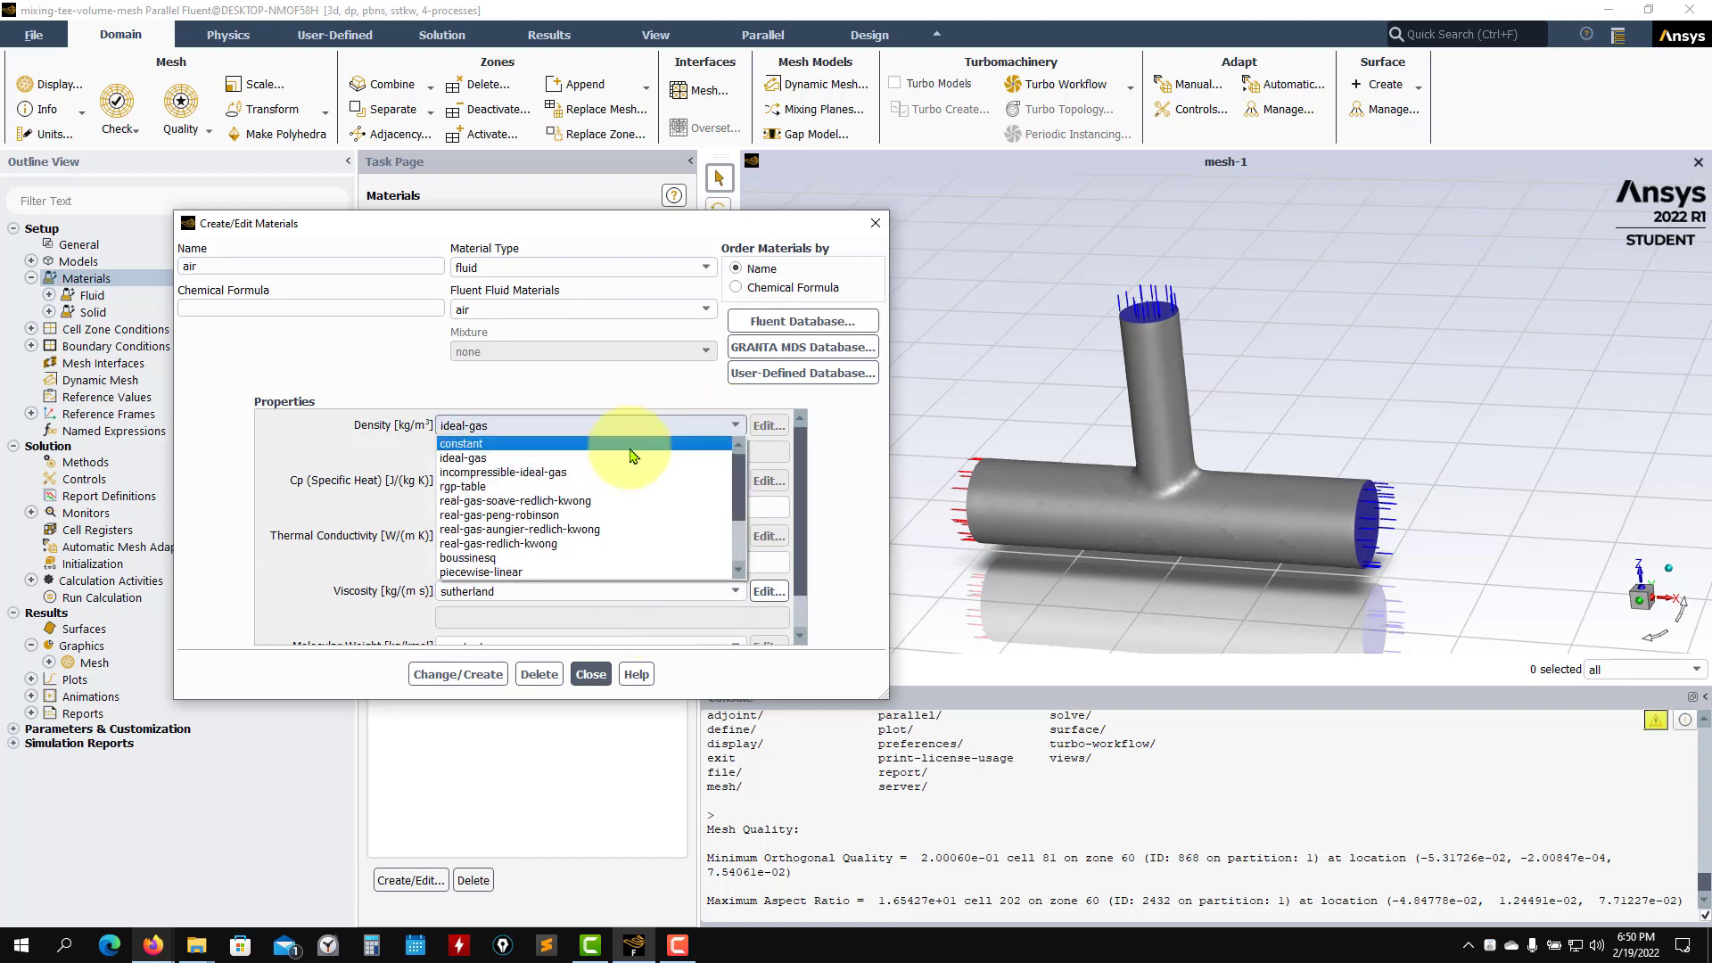
pyautogui.click(605, 444)
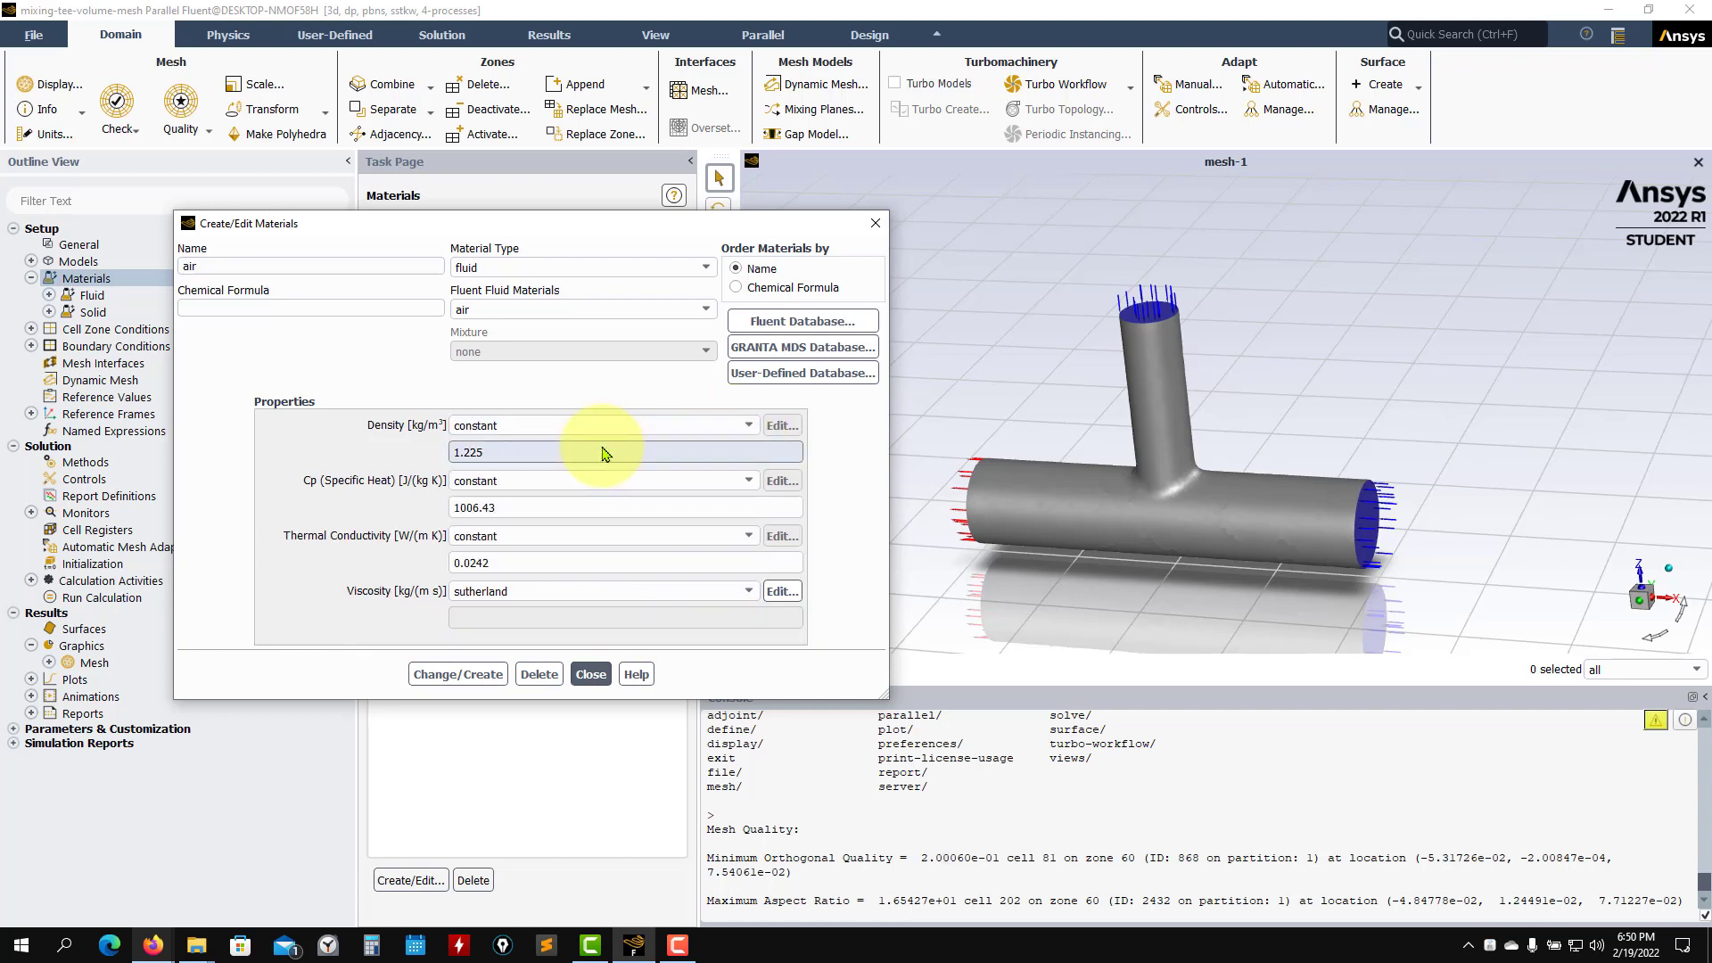
pyautogui.click(747, 425)
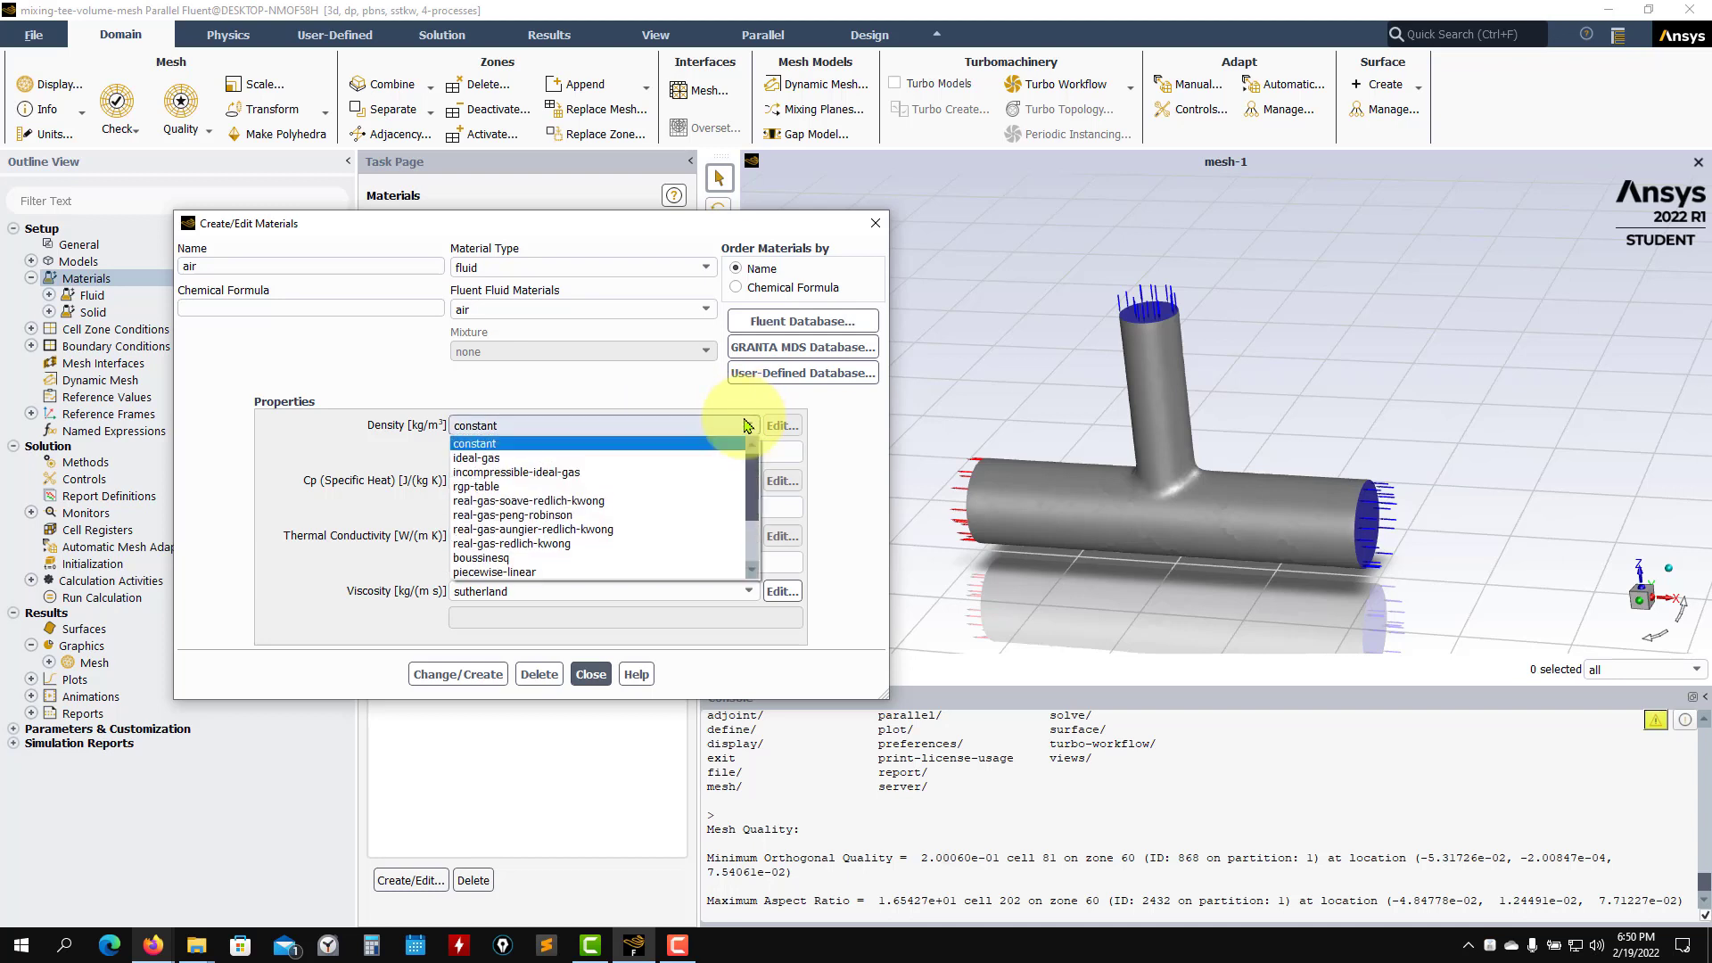
pyautogui.click(479, 459)
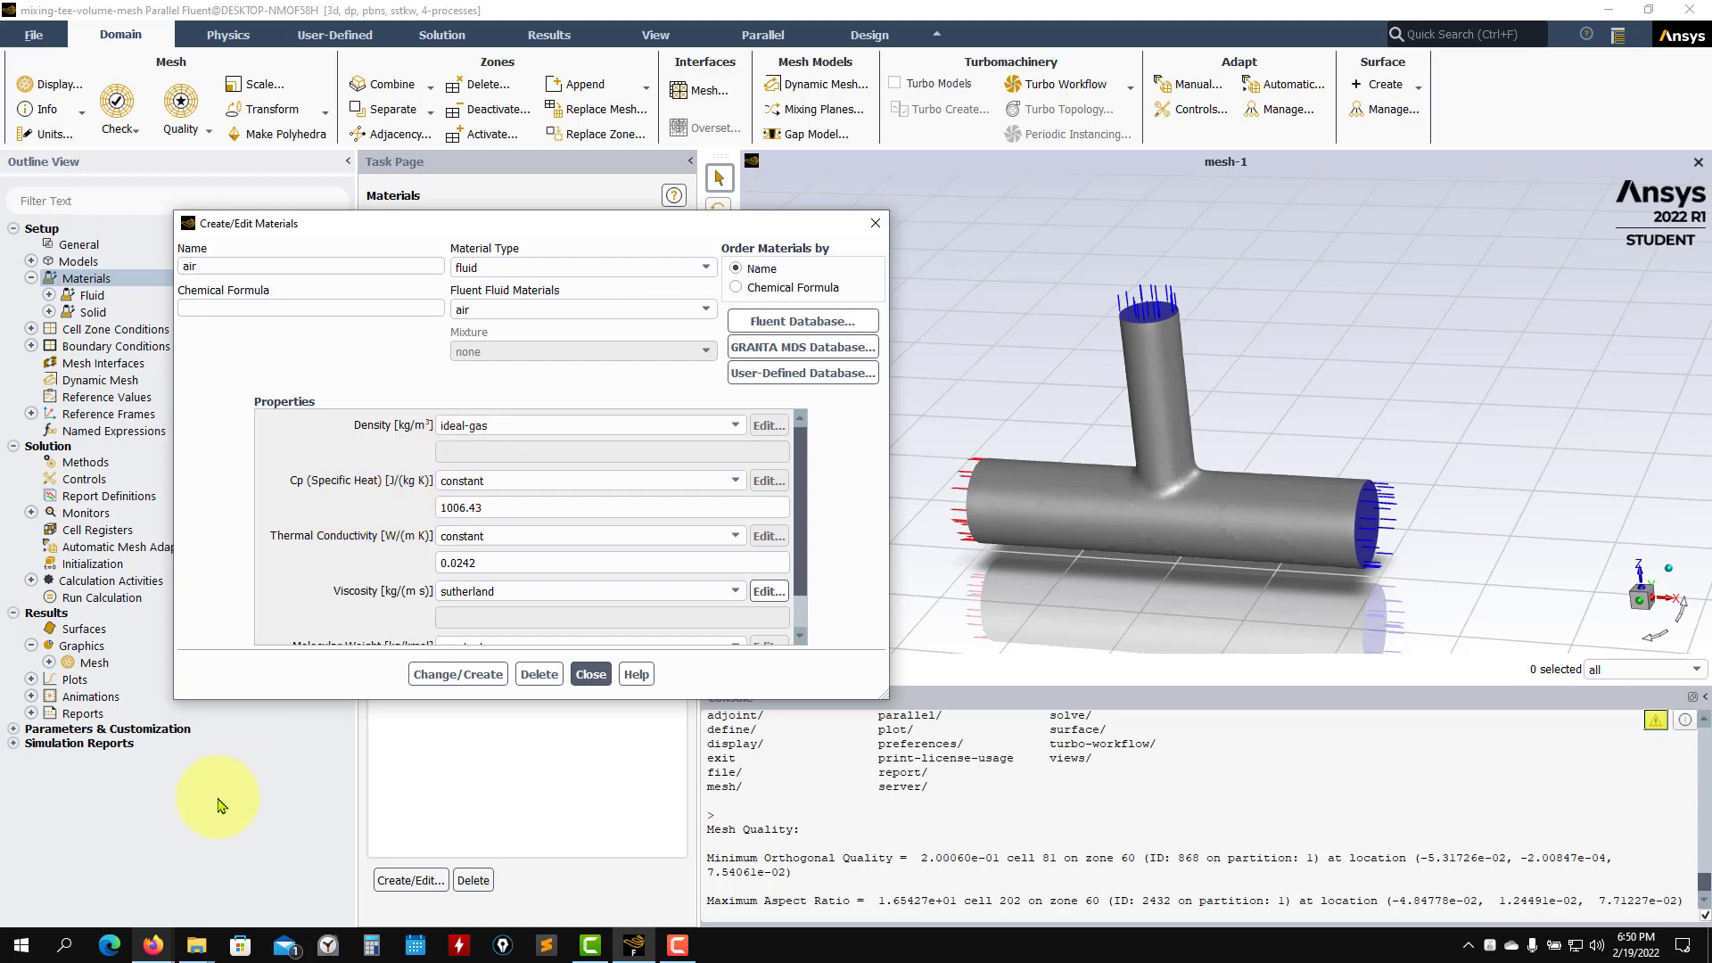
# Step: Check the inlet temperatures in the Firefox case presentation and return to the Fluent material settings
pyautogui.click(307, 878)
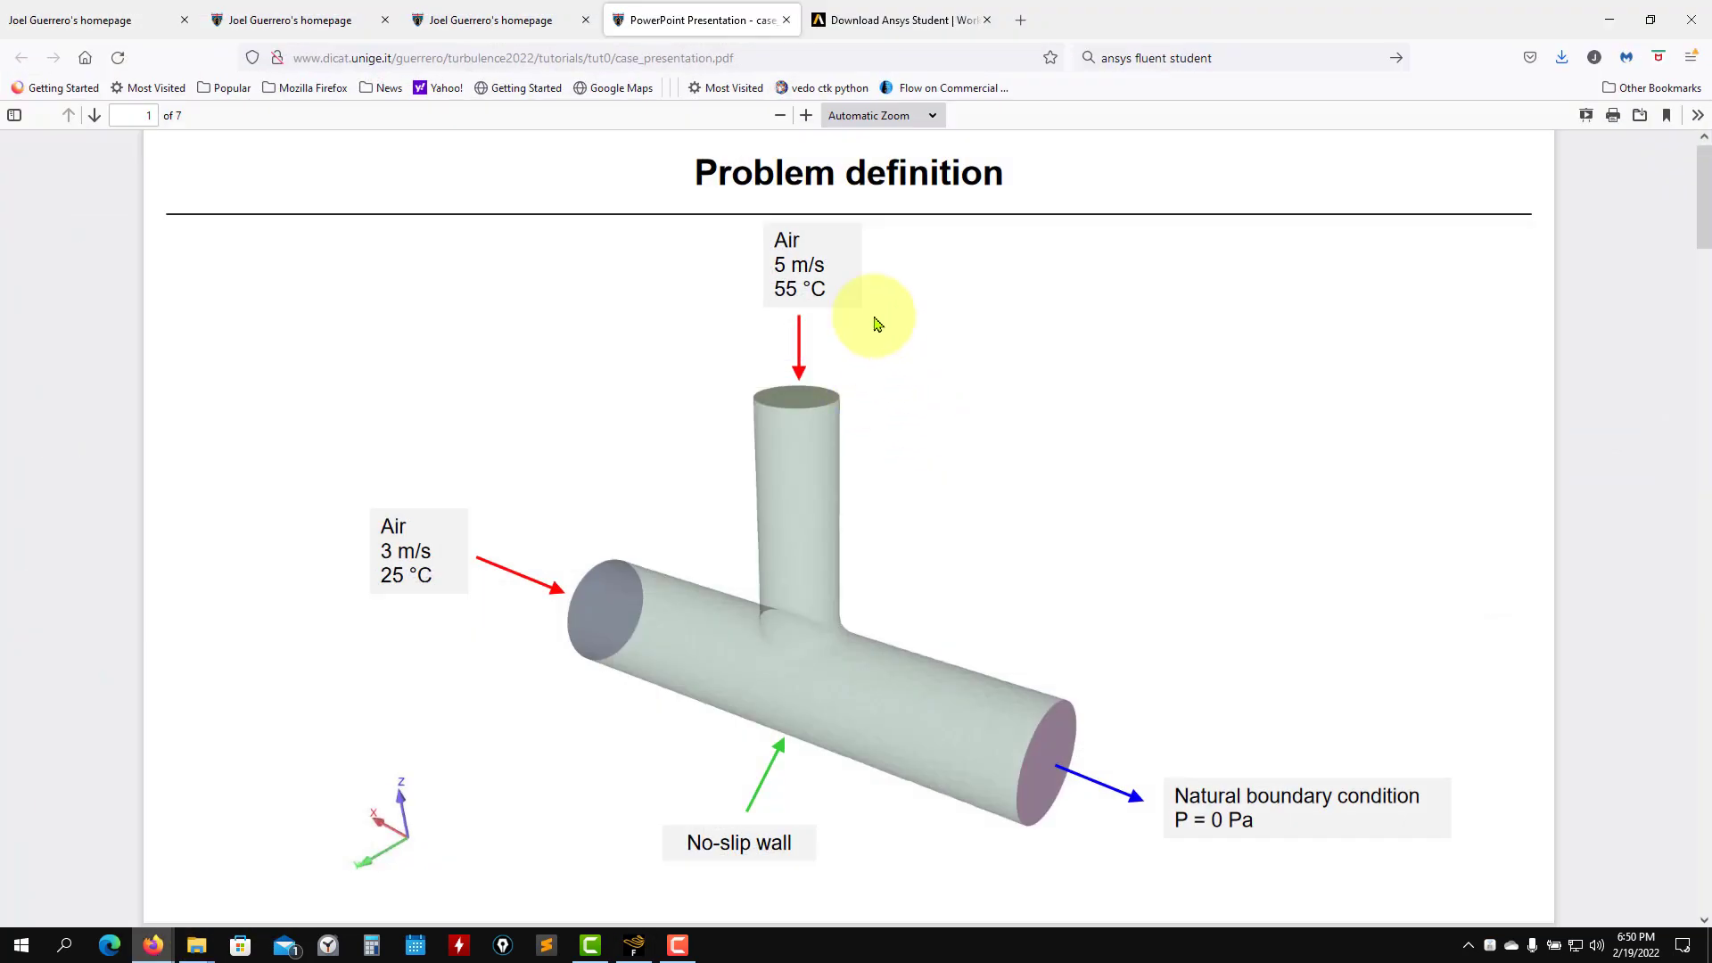
pyautogui.click(1610, 20)
# Step: Keep the specific heat of air constant, apply the changes to the material and close its dialog
pyautogui.scroll(-1, 350, 544)
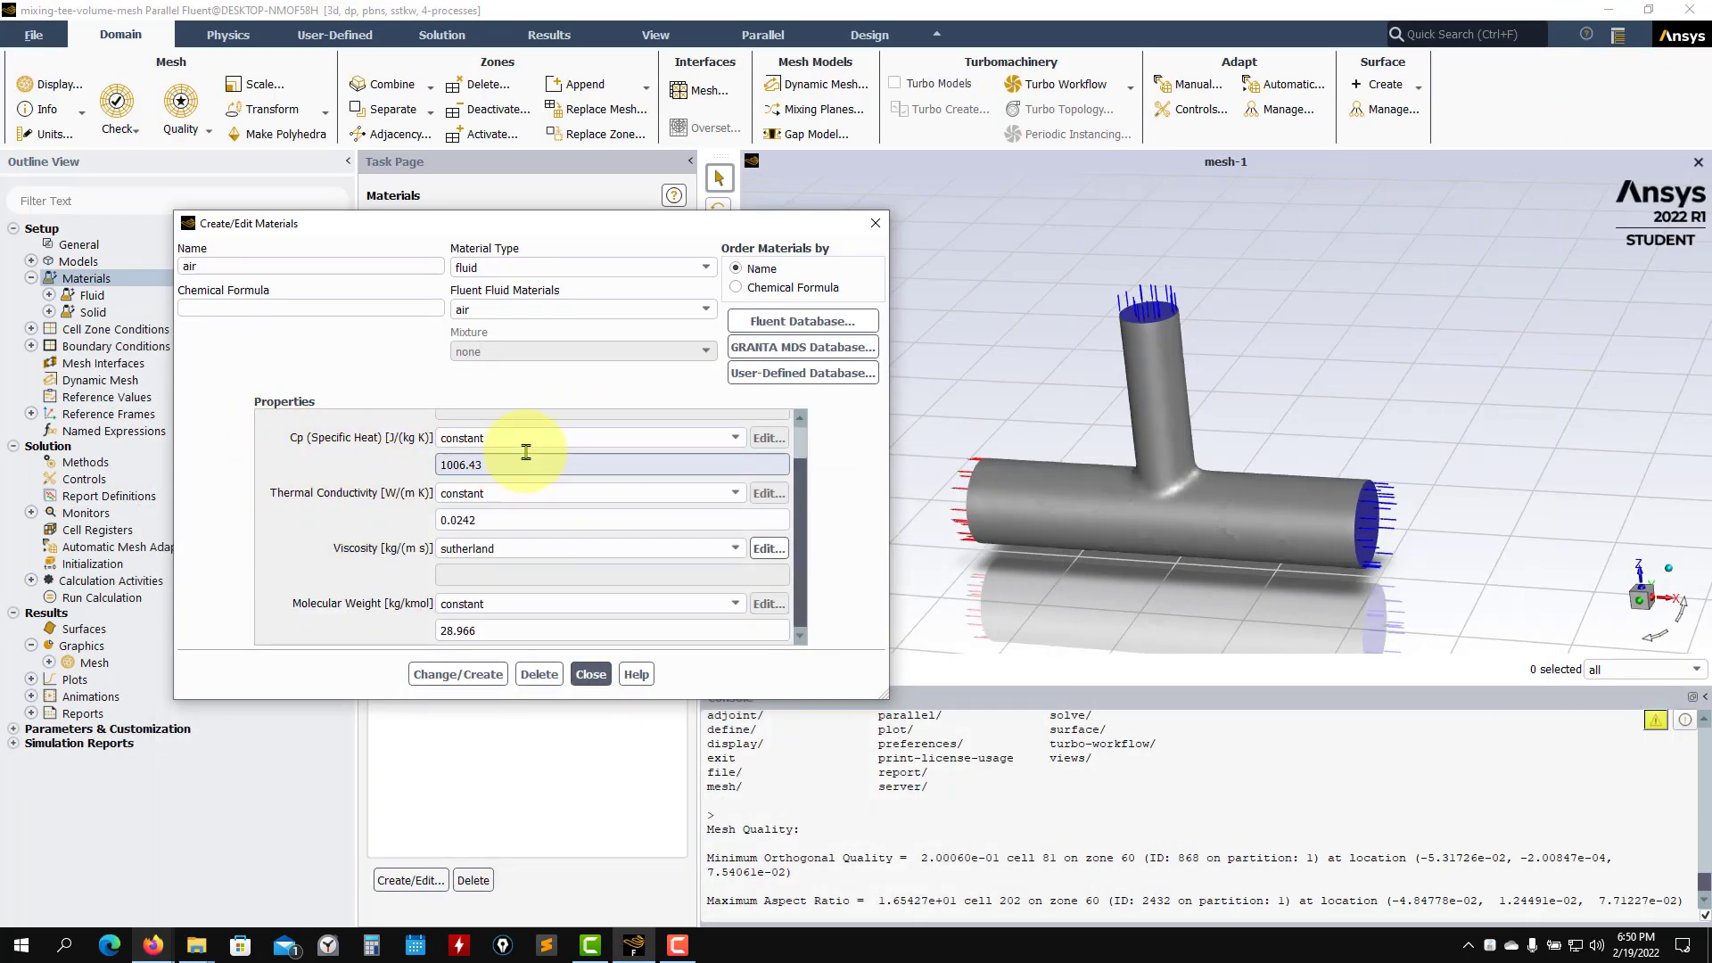
pyautogui.click(734, 438)
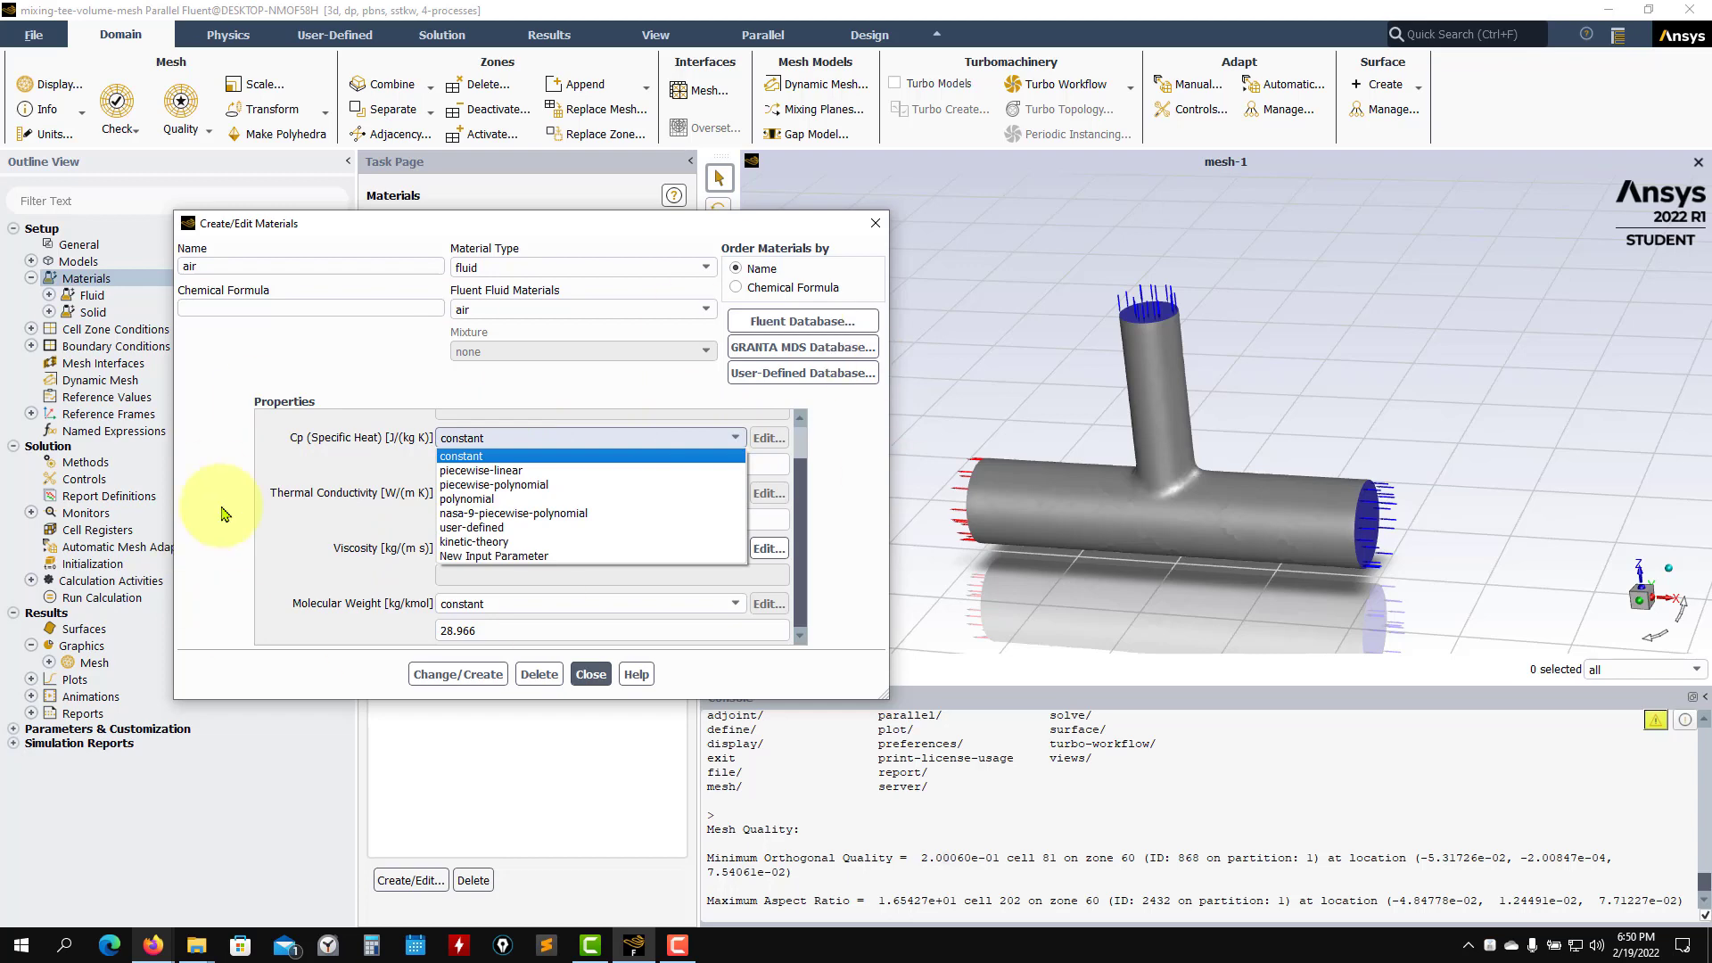
pyautogui.click(241, 522)
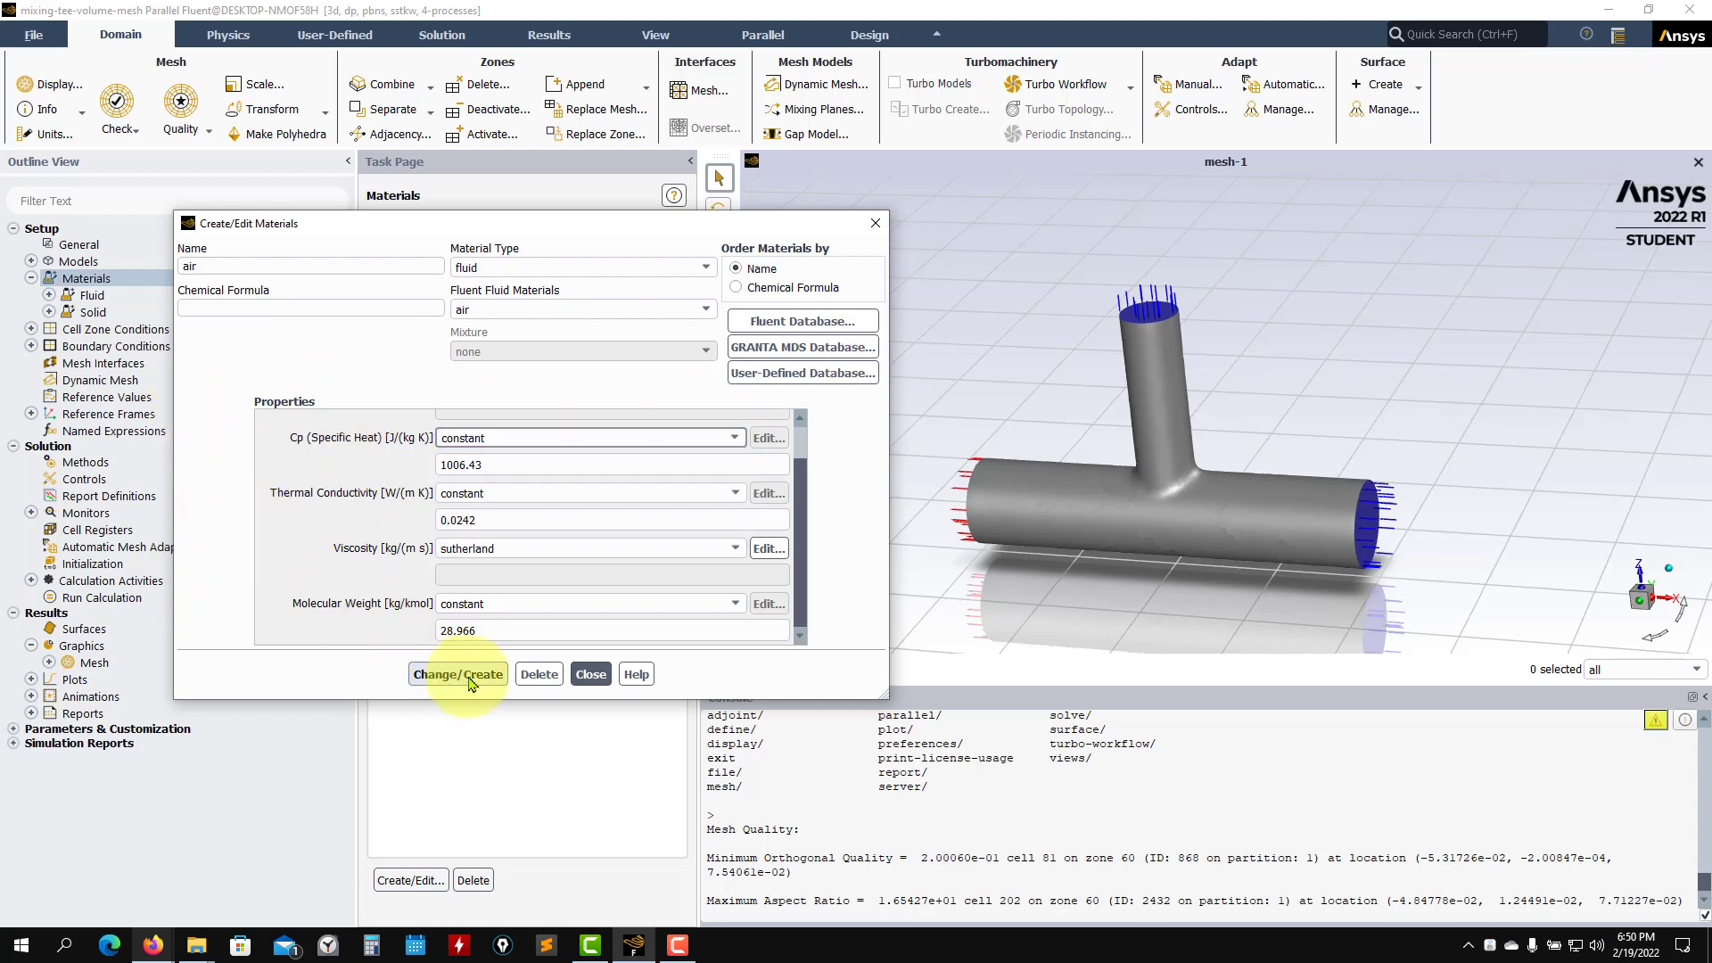
pyautogui.click(460, 675)
pyautogui.click(591, 675)
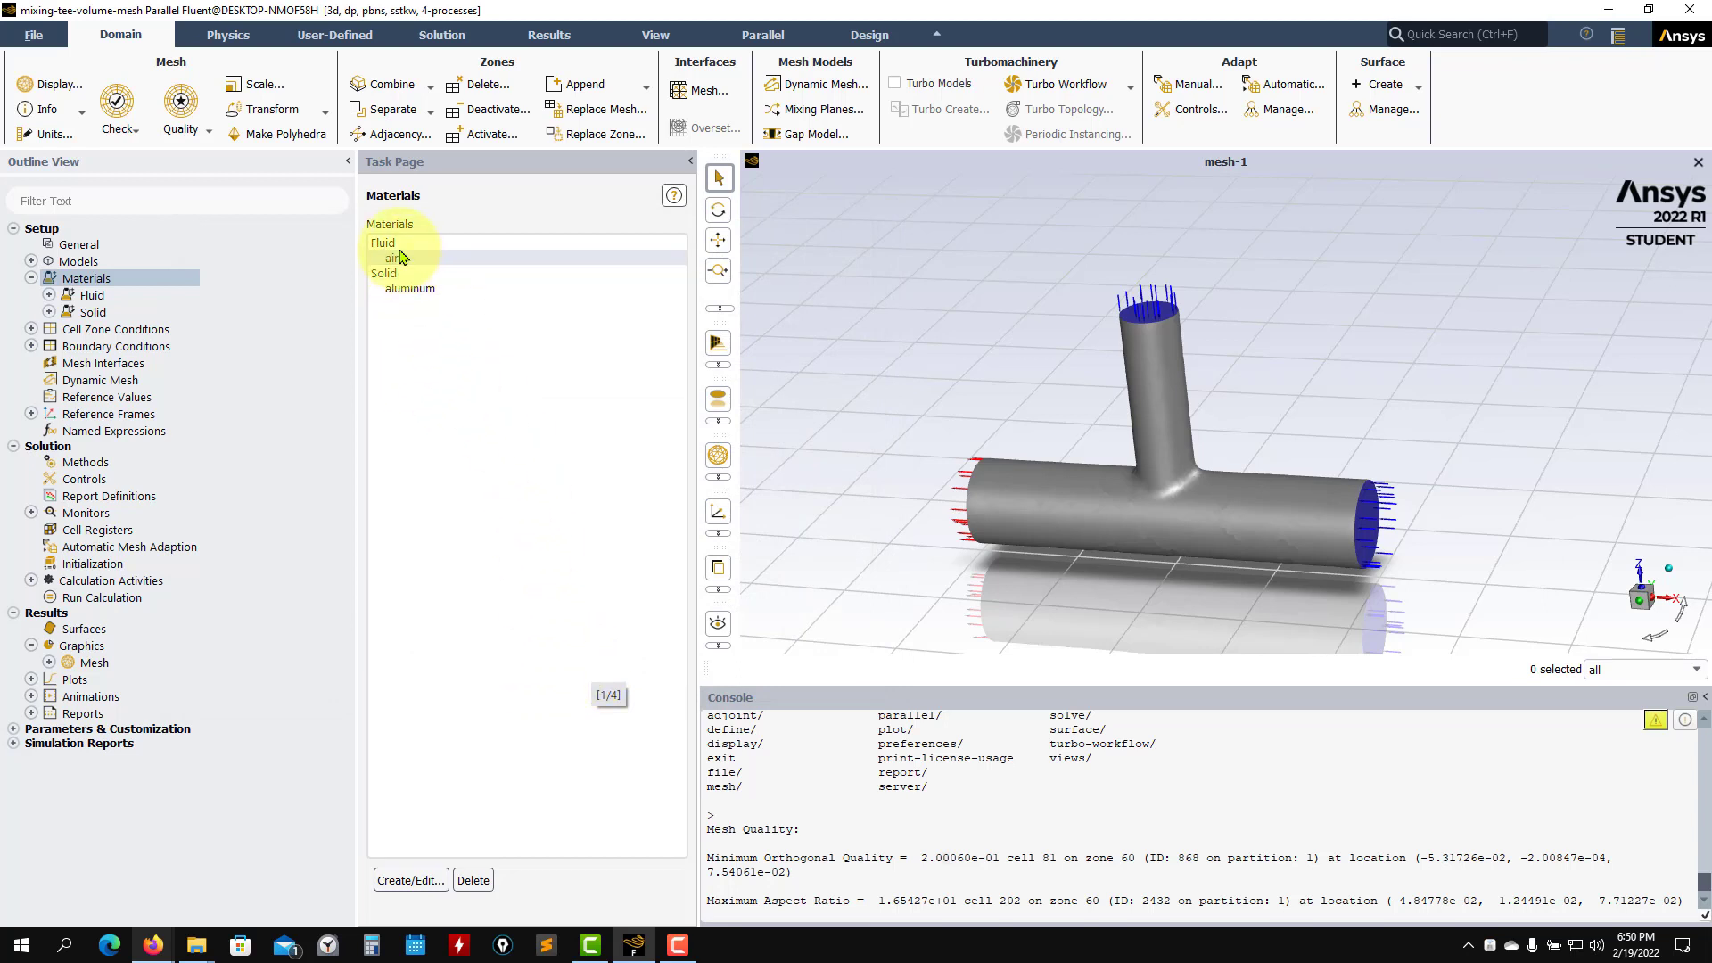
# Step: View the properties of the aluminum solid material and close its dialog
pyautogui.click(387, 273)
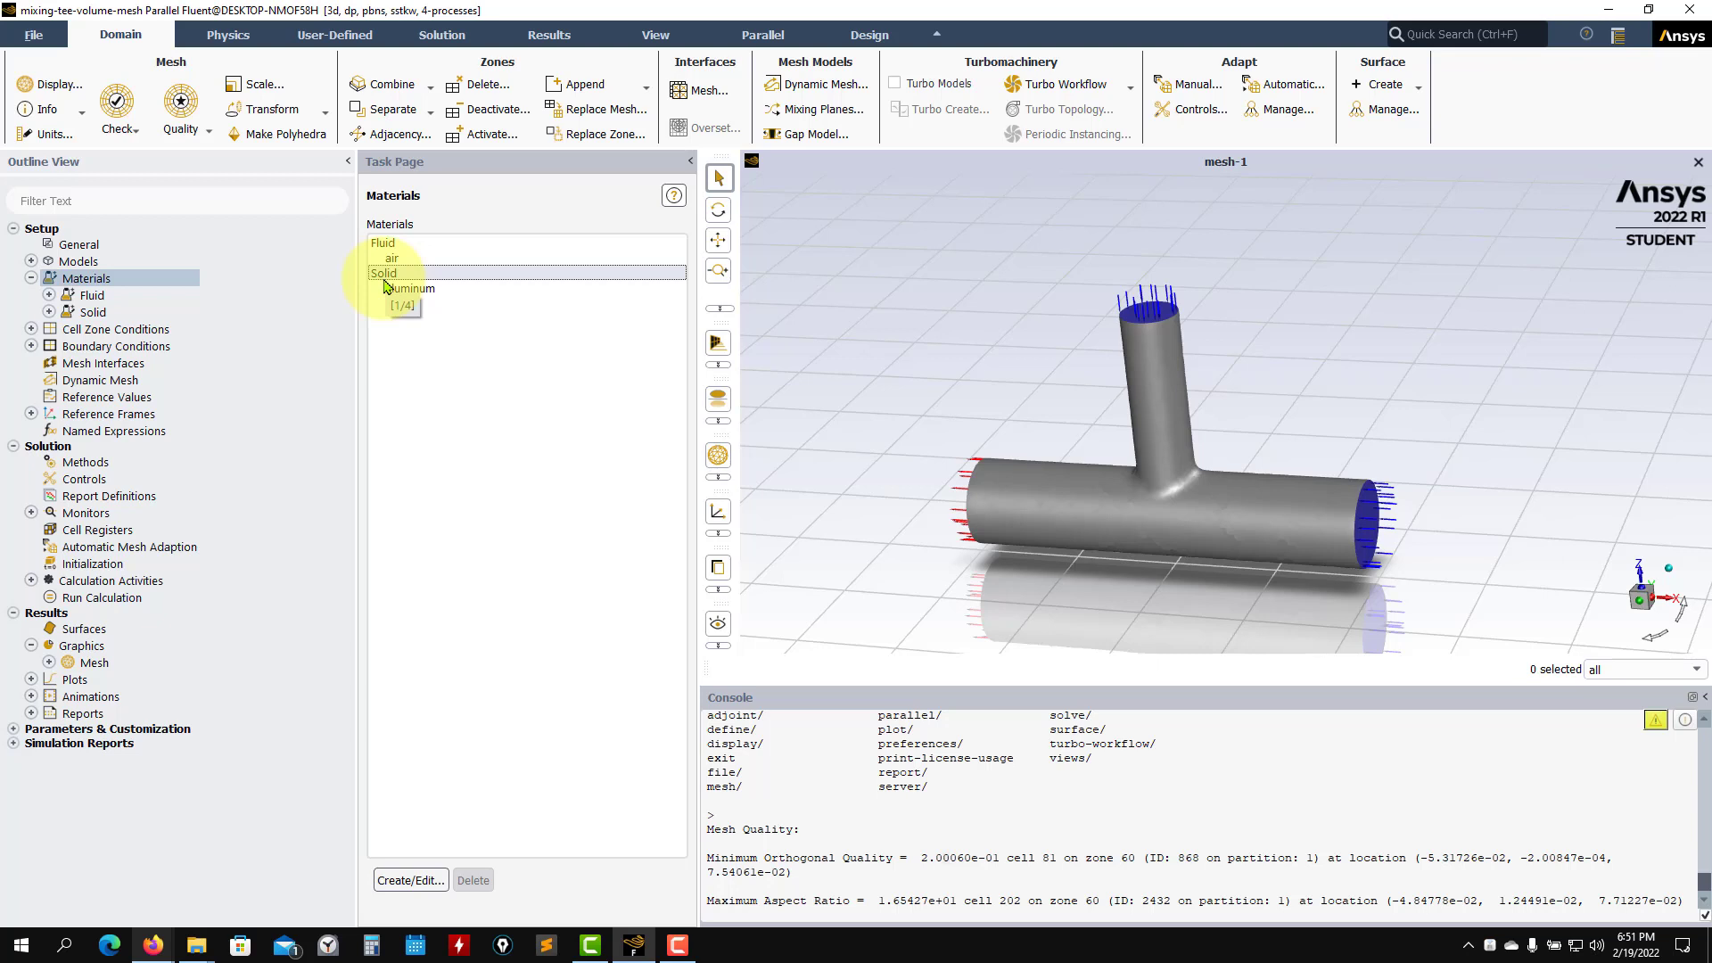
pyautogui.click(385, 277)
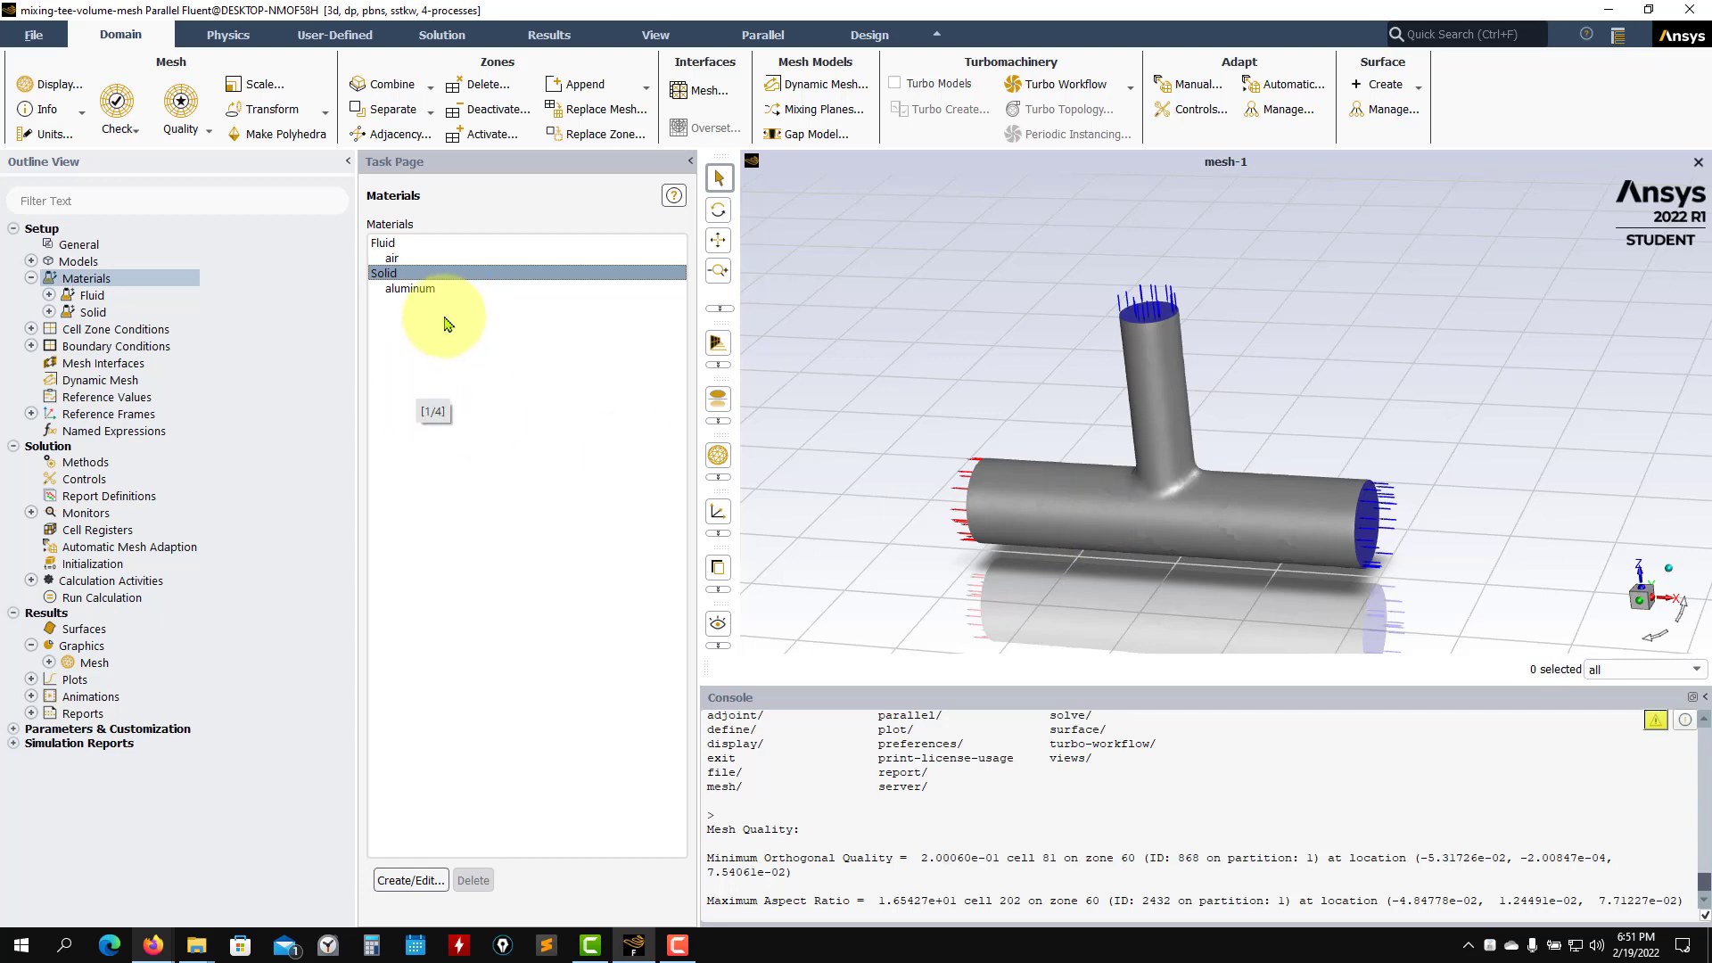
pyautogui.doubleClick(419, 290)
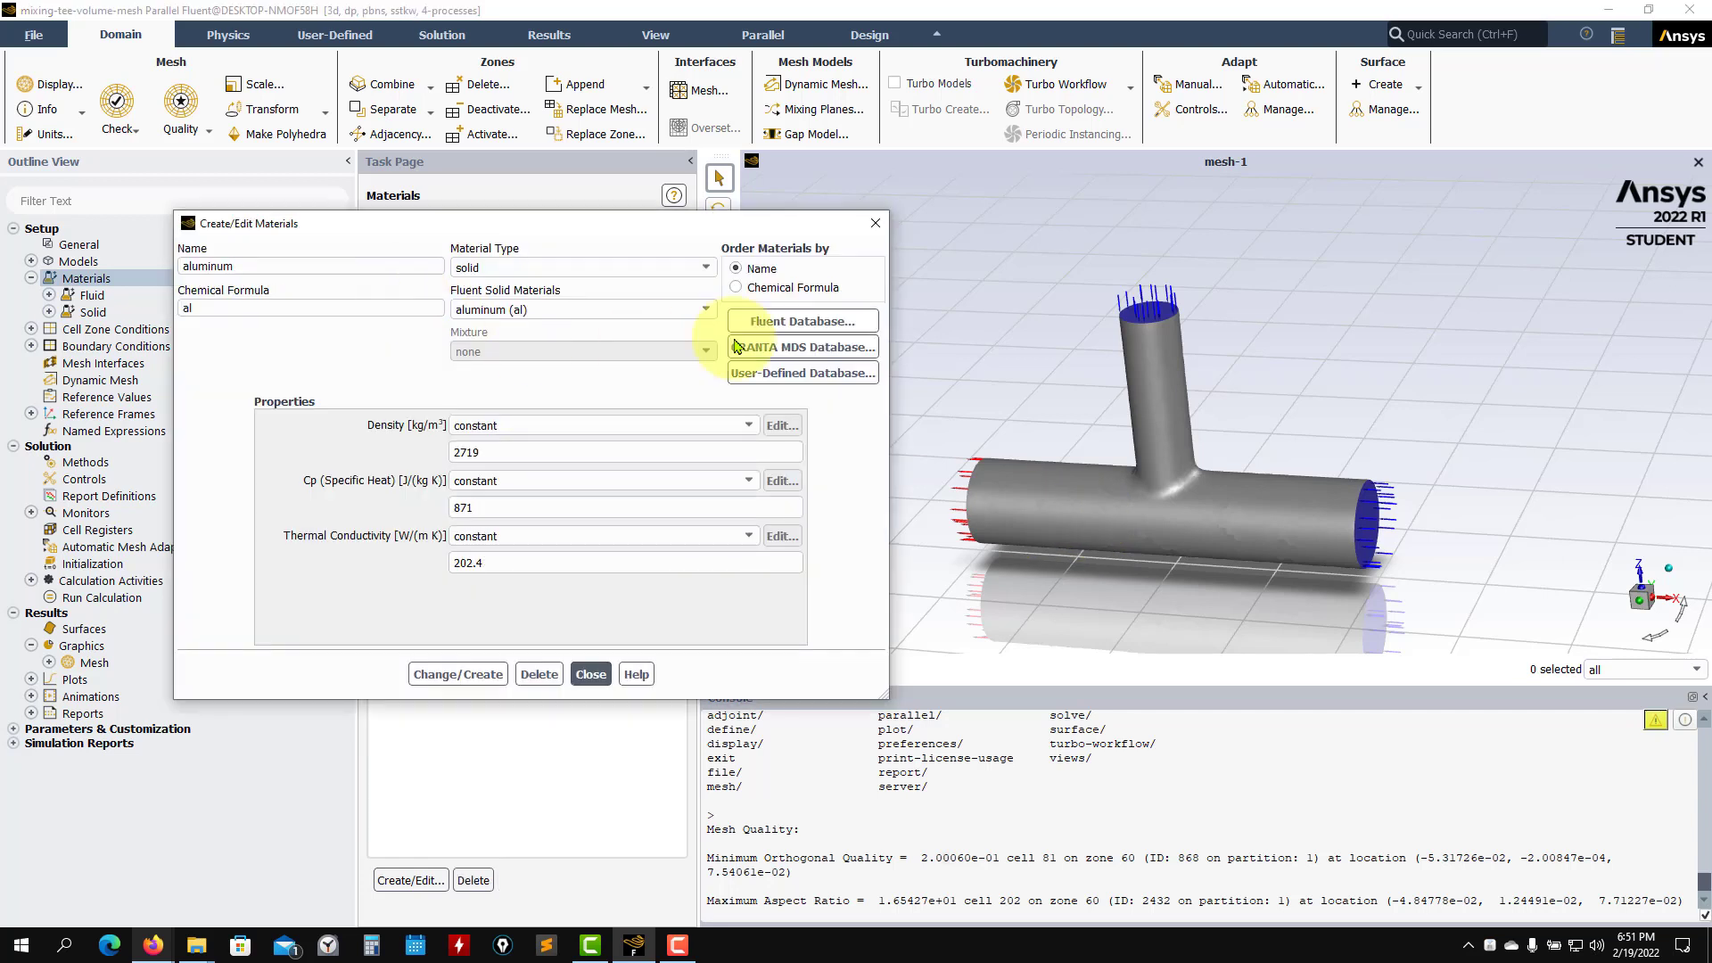
pyautogui.click(591, 674)
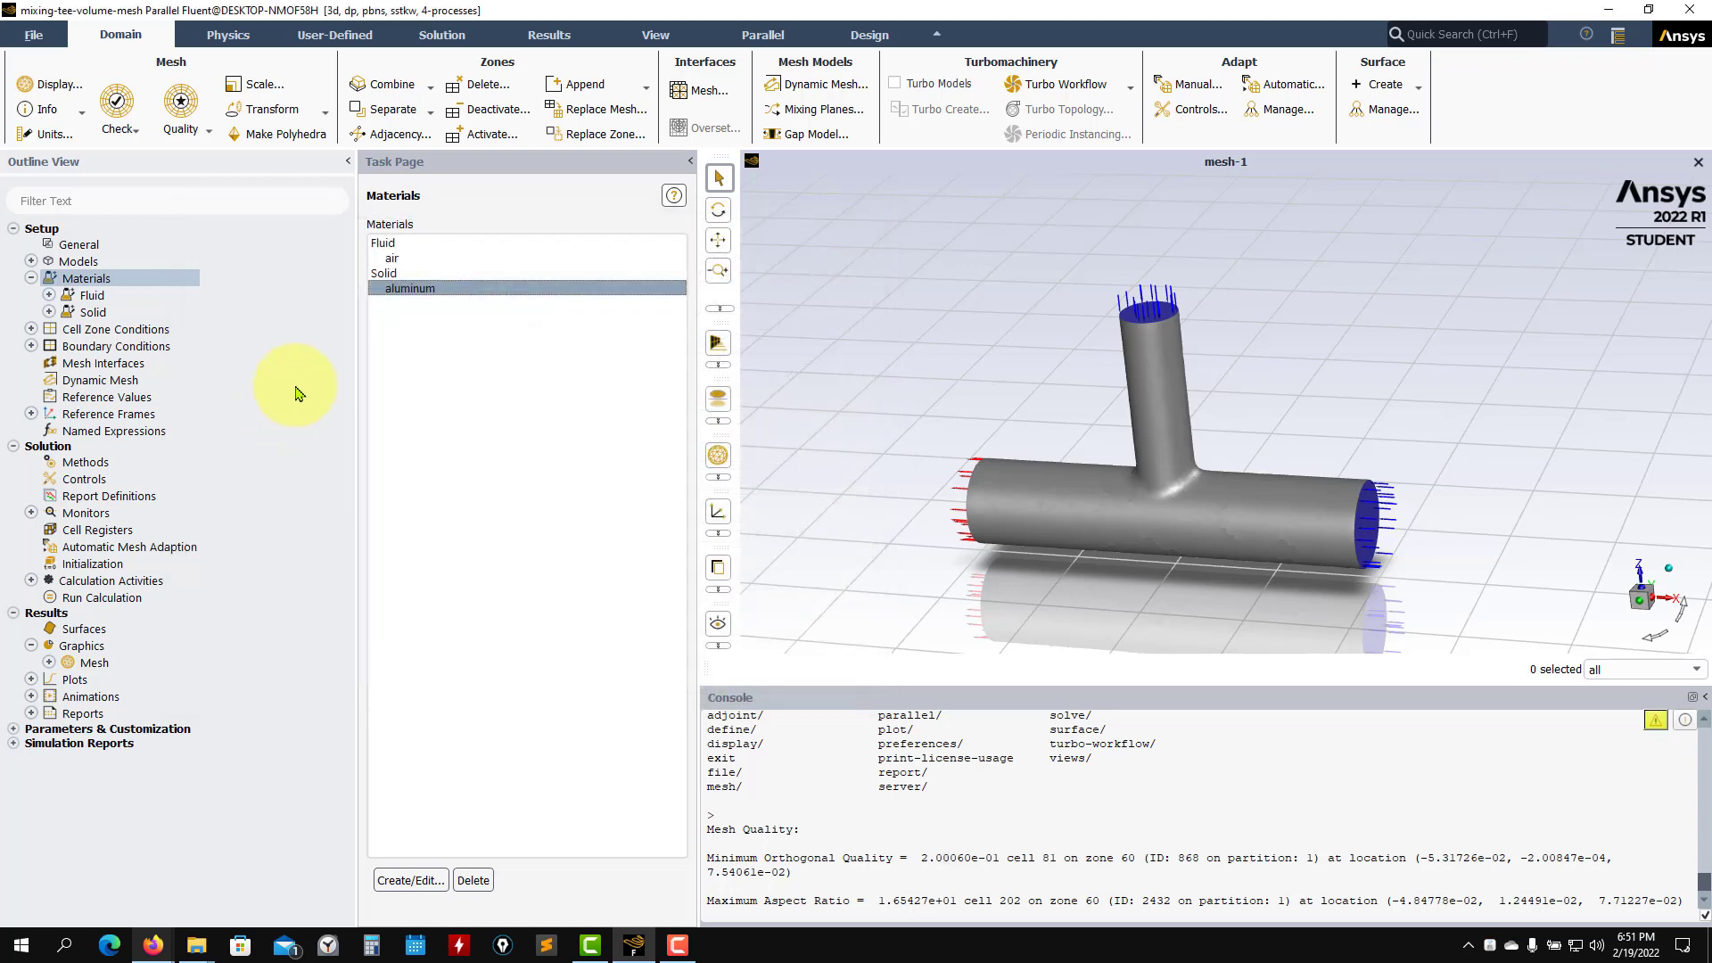
pyautogui.click(429, 294)
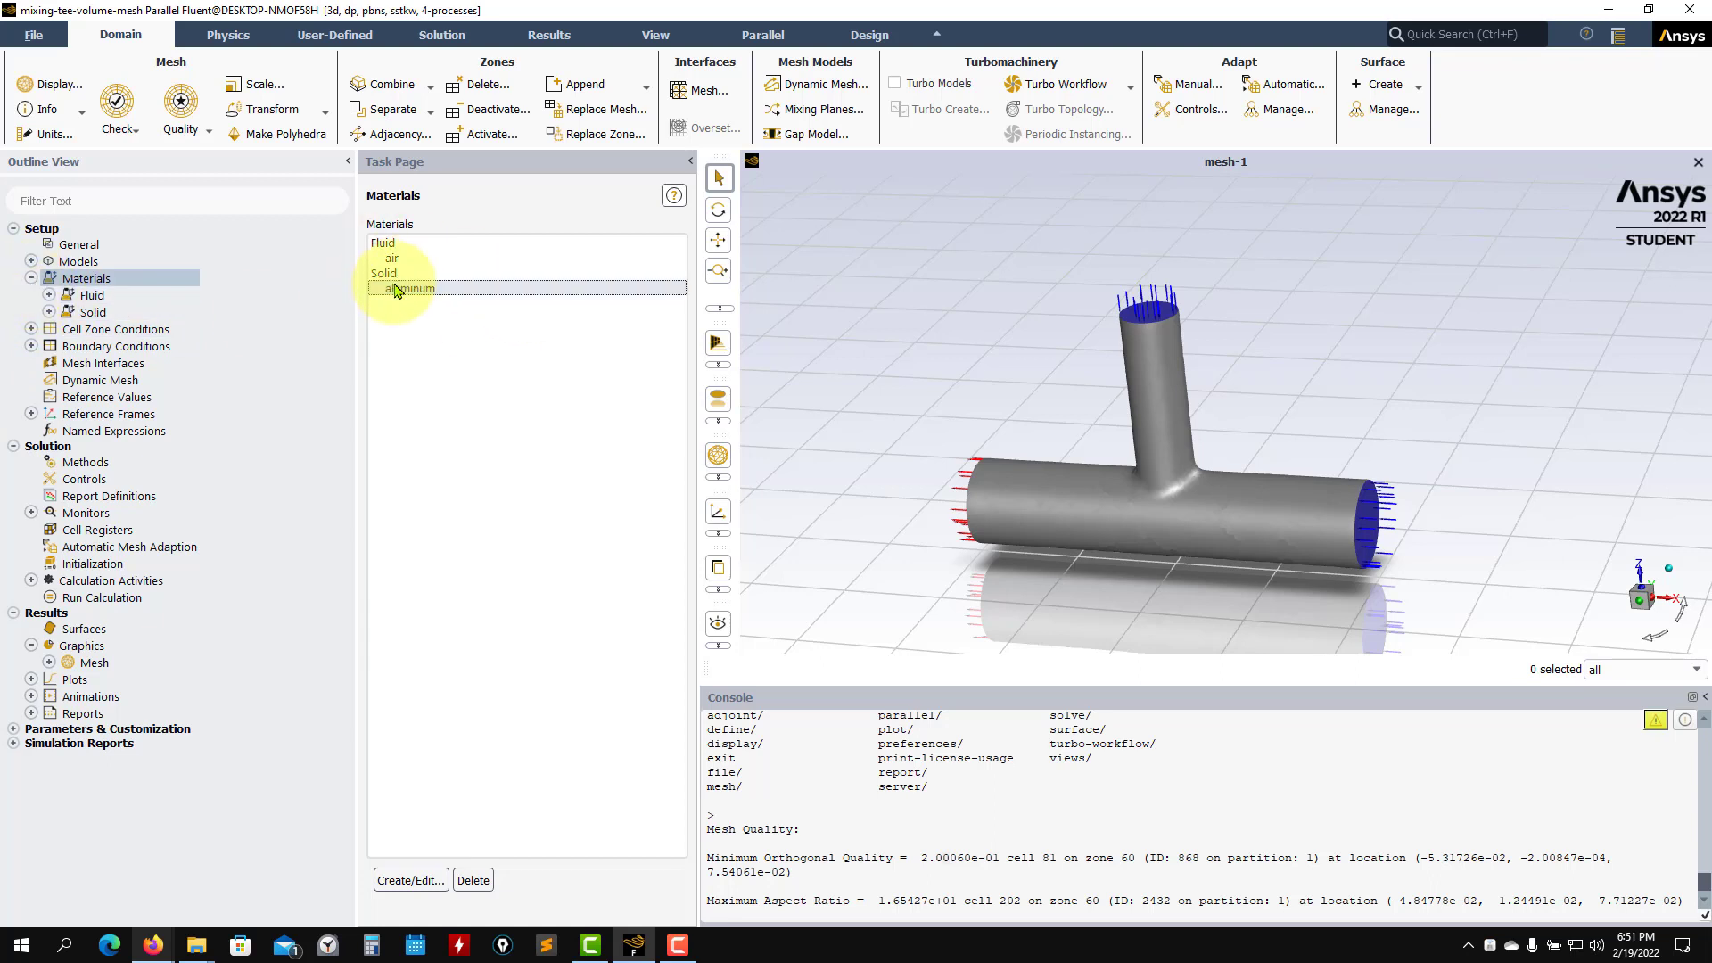
# Step: Open the conditions of the fluid cell zone, view its material choices and close the dialog
pyautogui.click(33, 279)
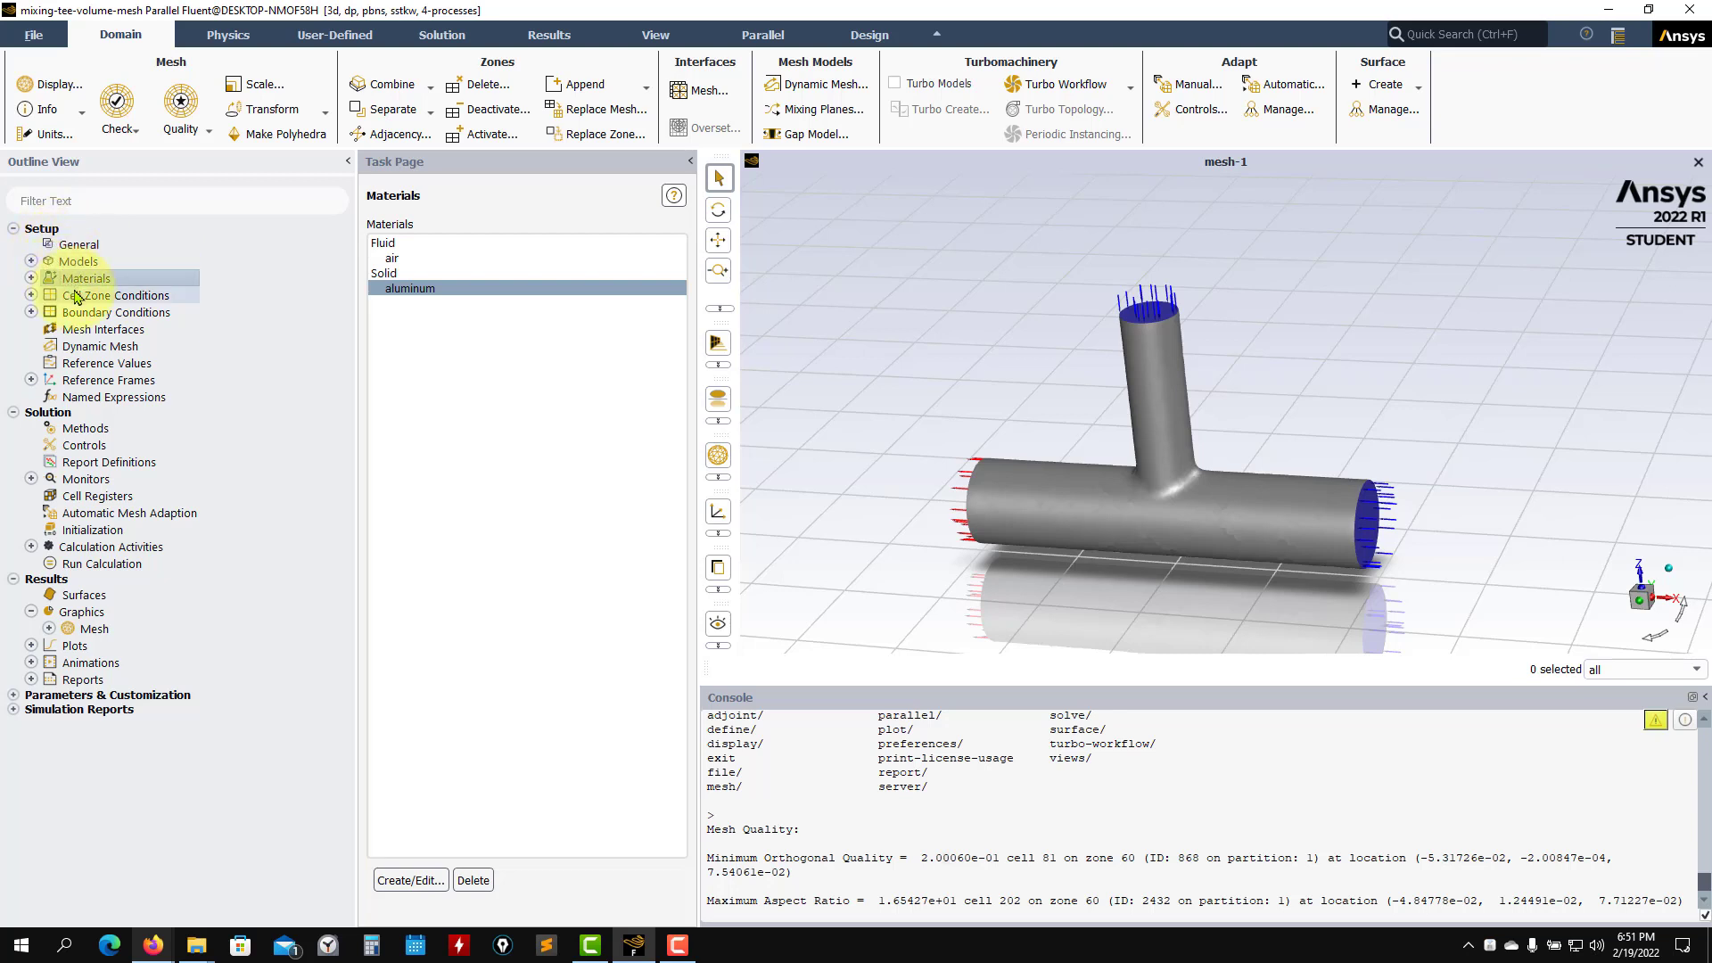
pyautogui.click(78, 294)
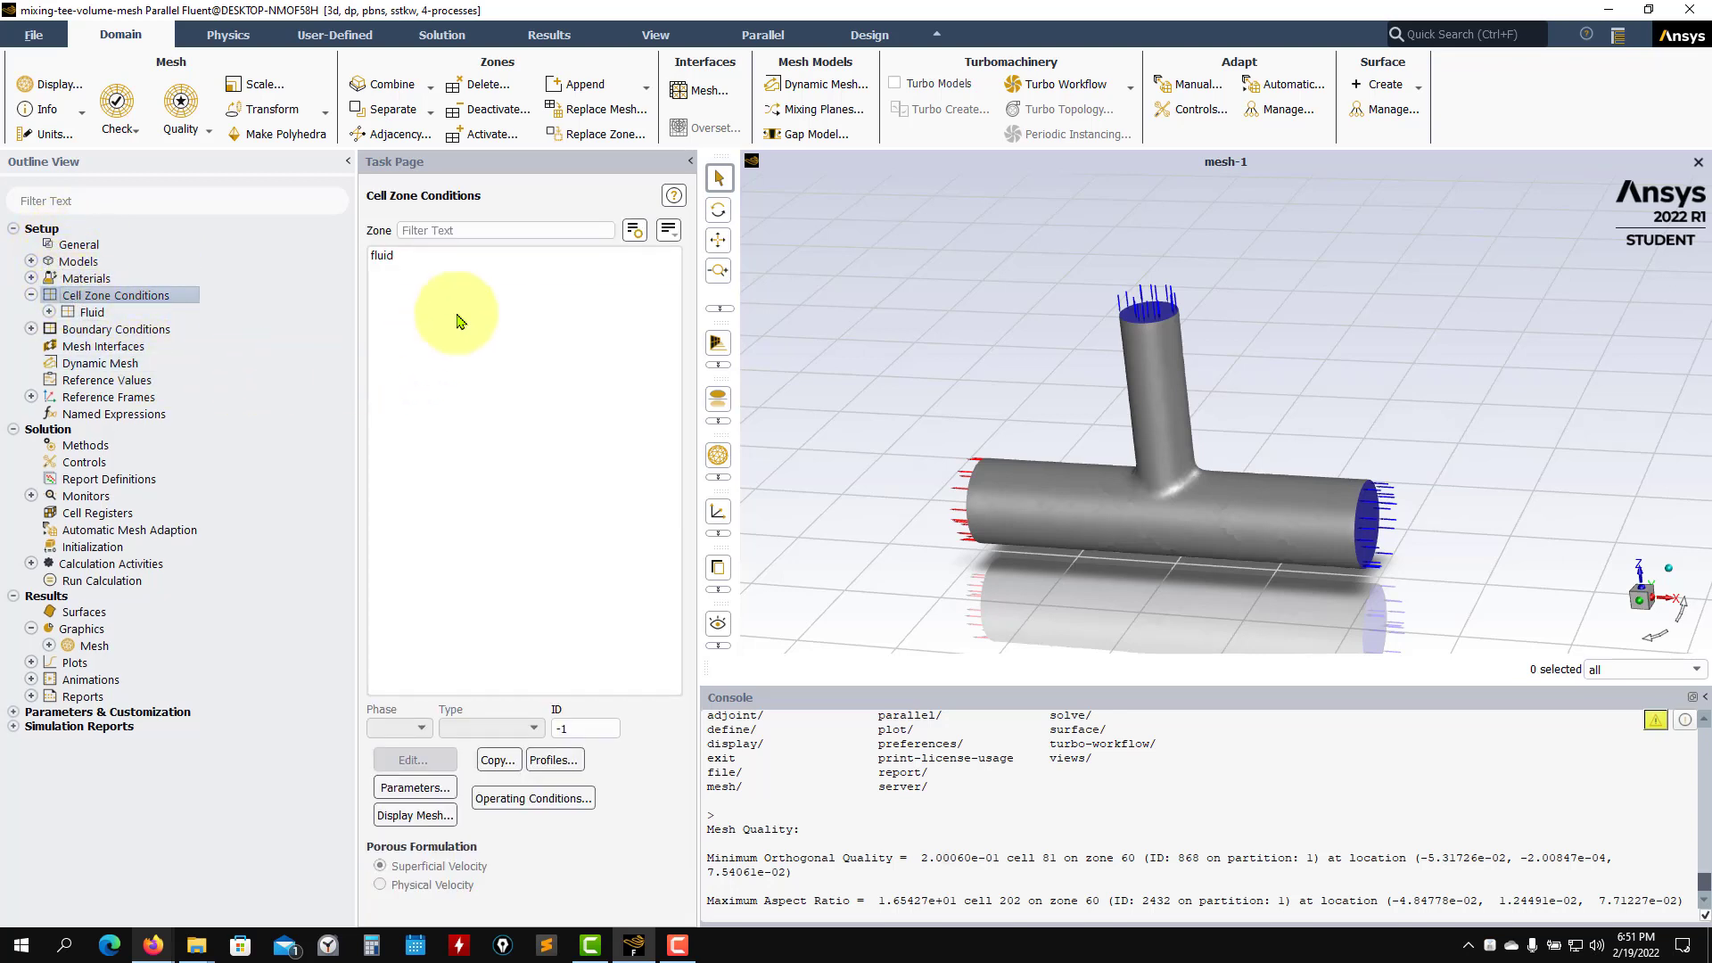
pyautogui.click(414, 258)
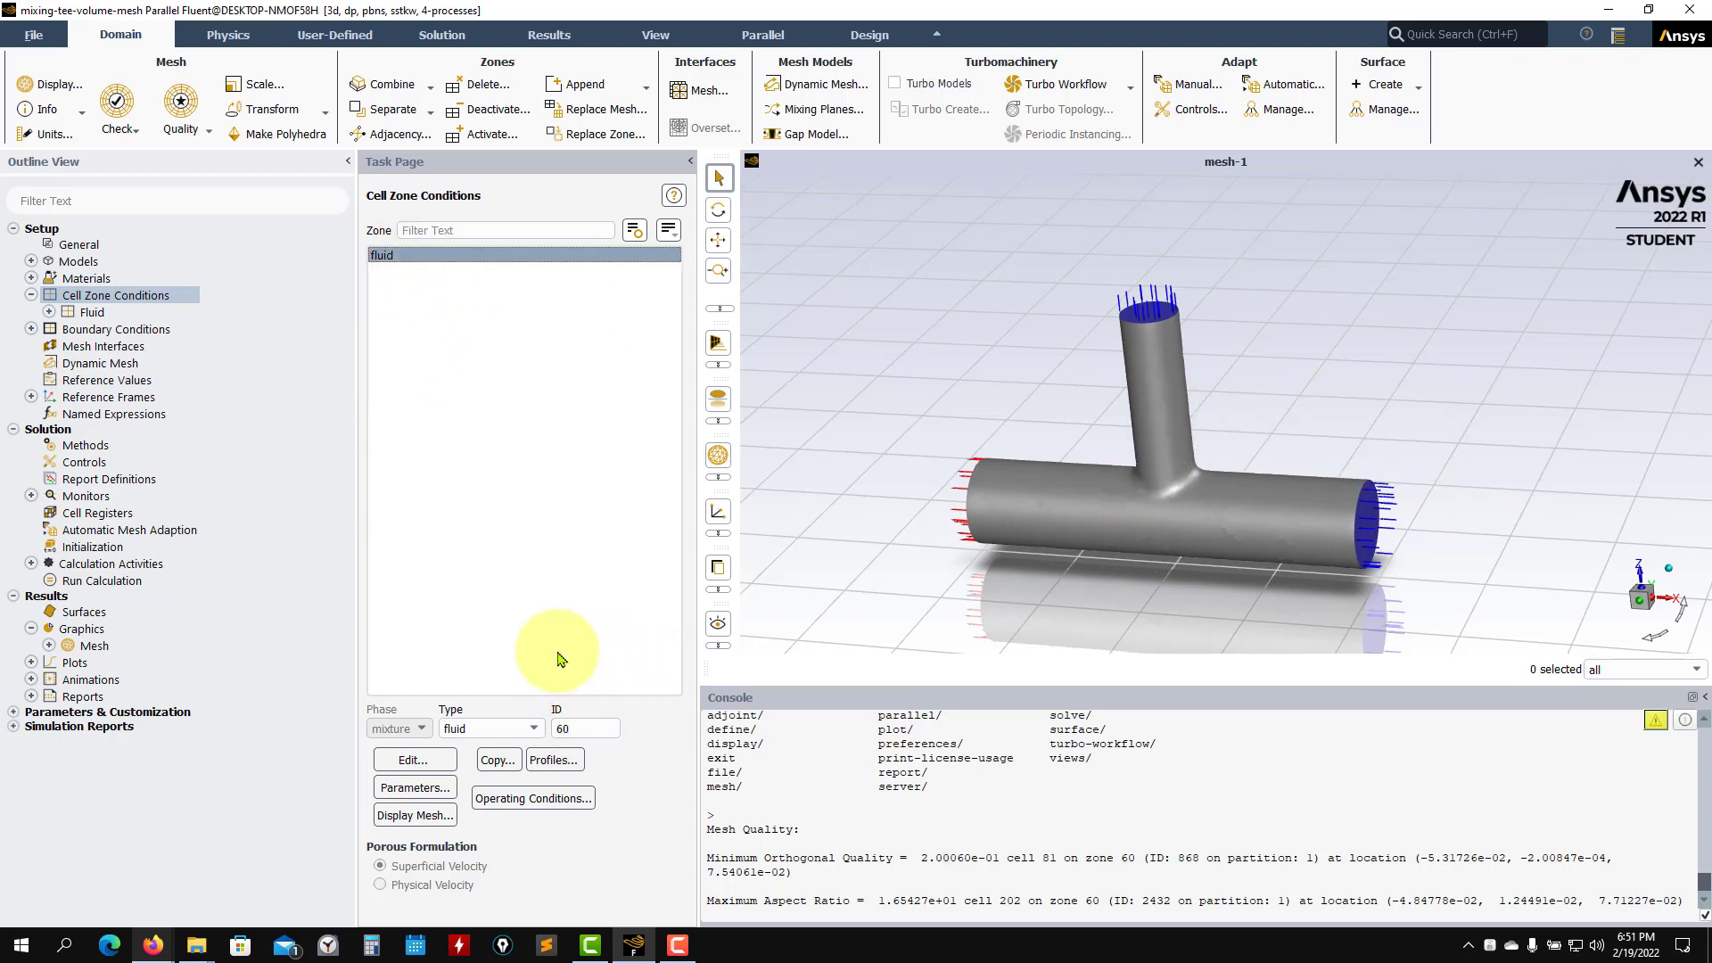
pyautogui.click(401, 760)
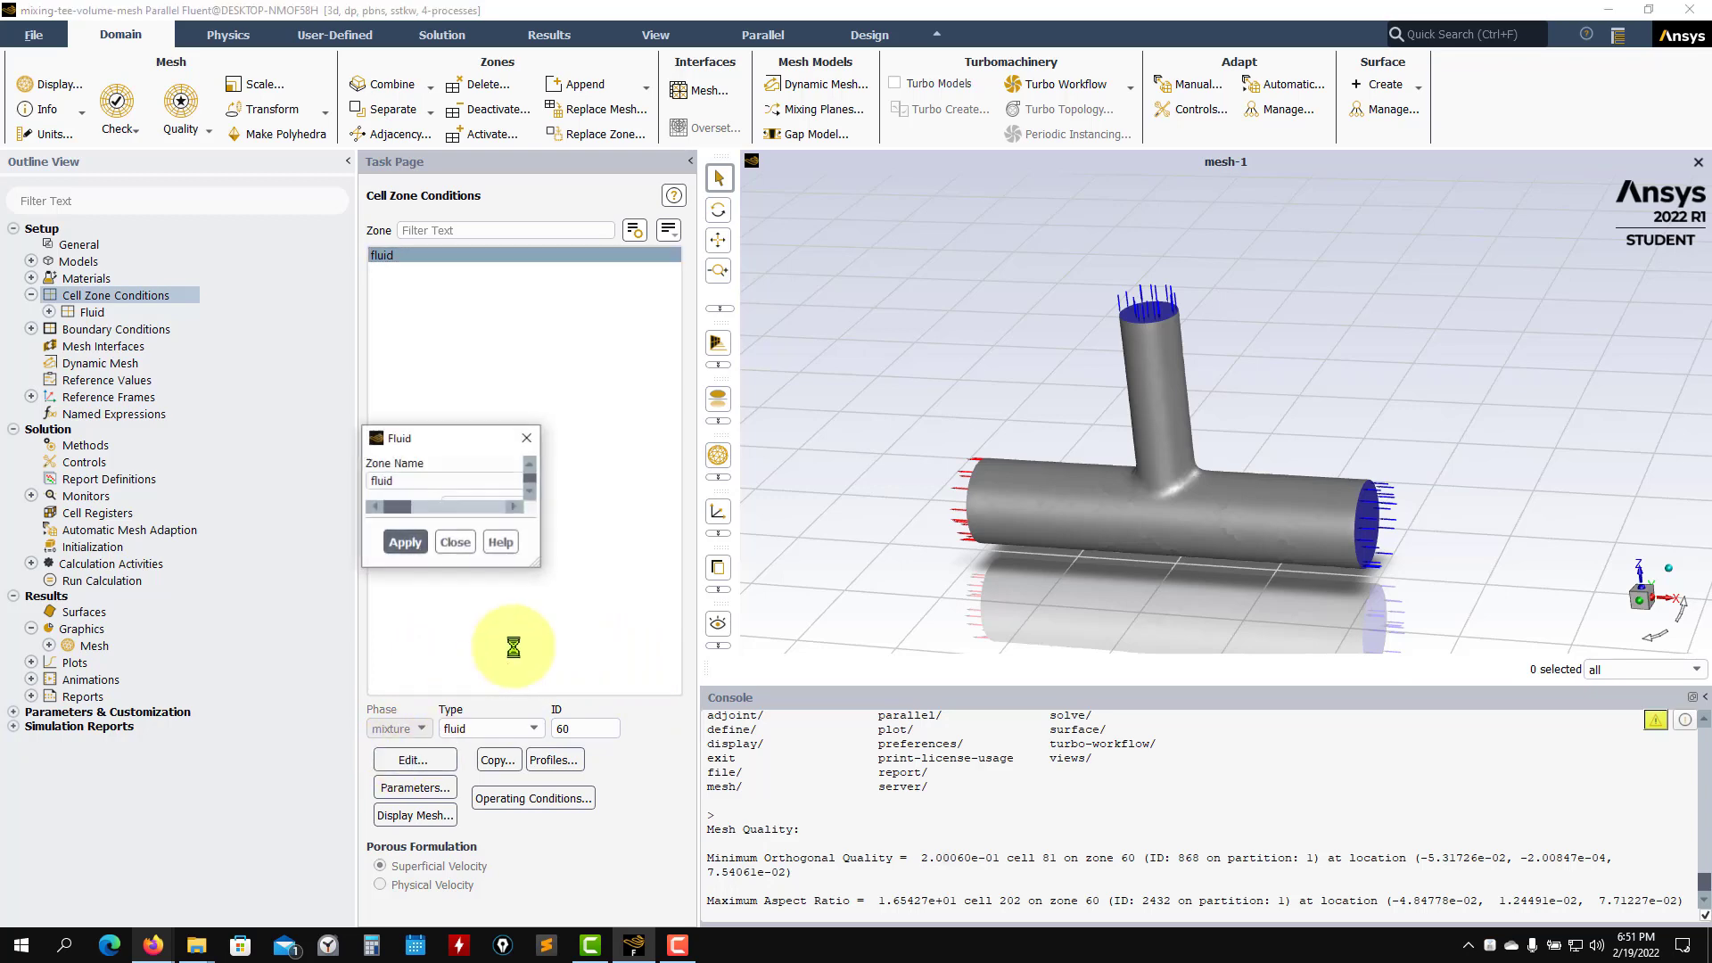
pyautogui.moveTo(662, 401); pyautogui.dragTo(1110, 74)
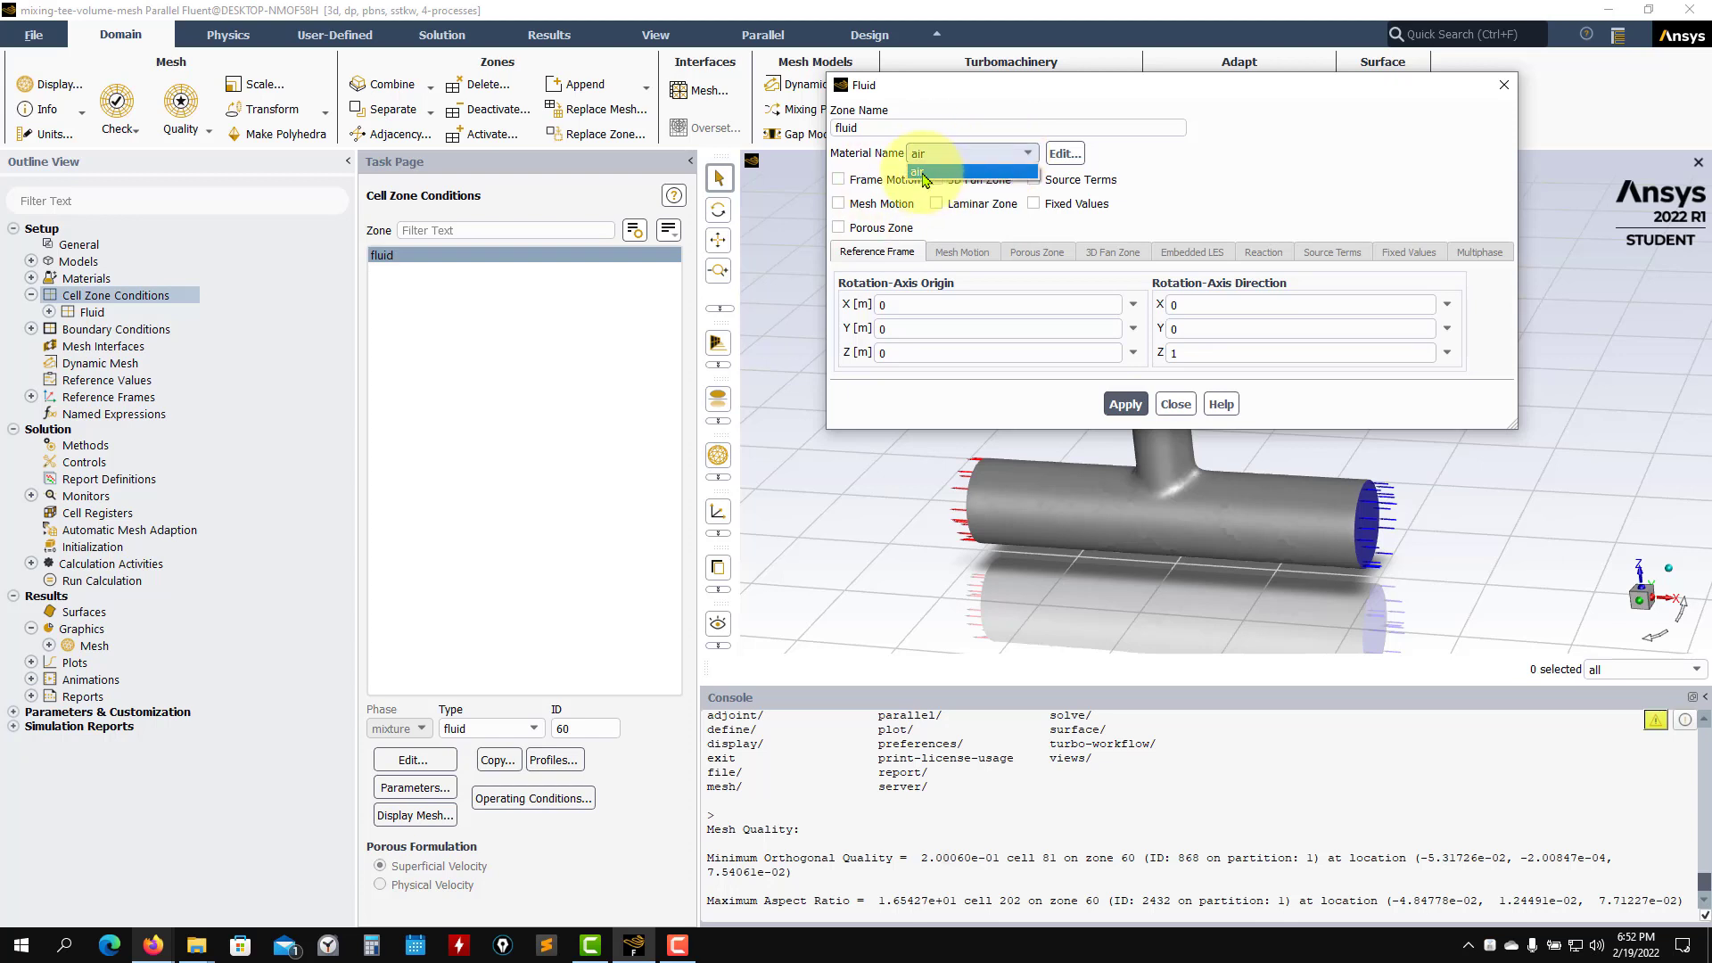
pyautogui.click(928, 171)
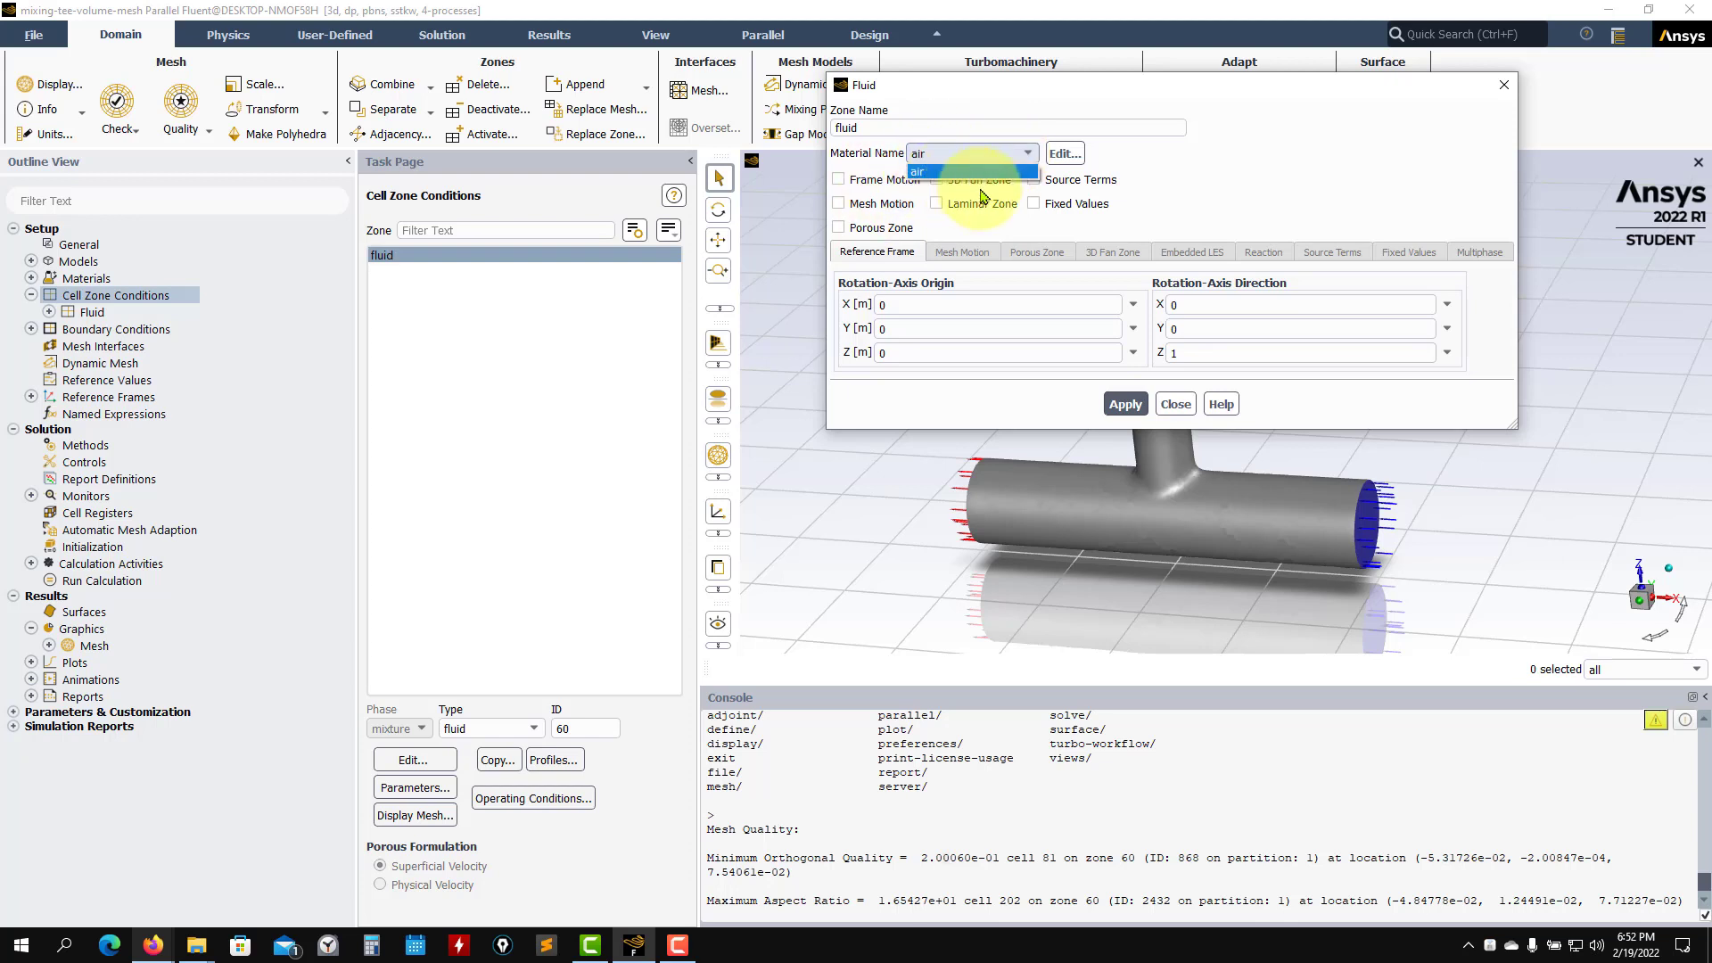
pyautogui.click(1176, 404)
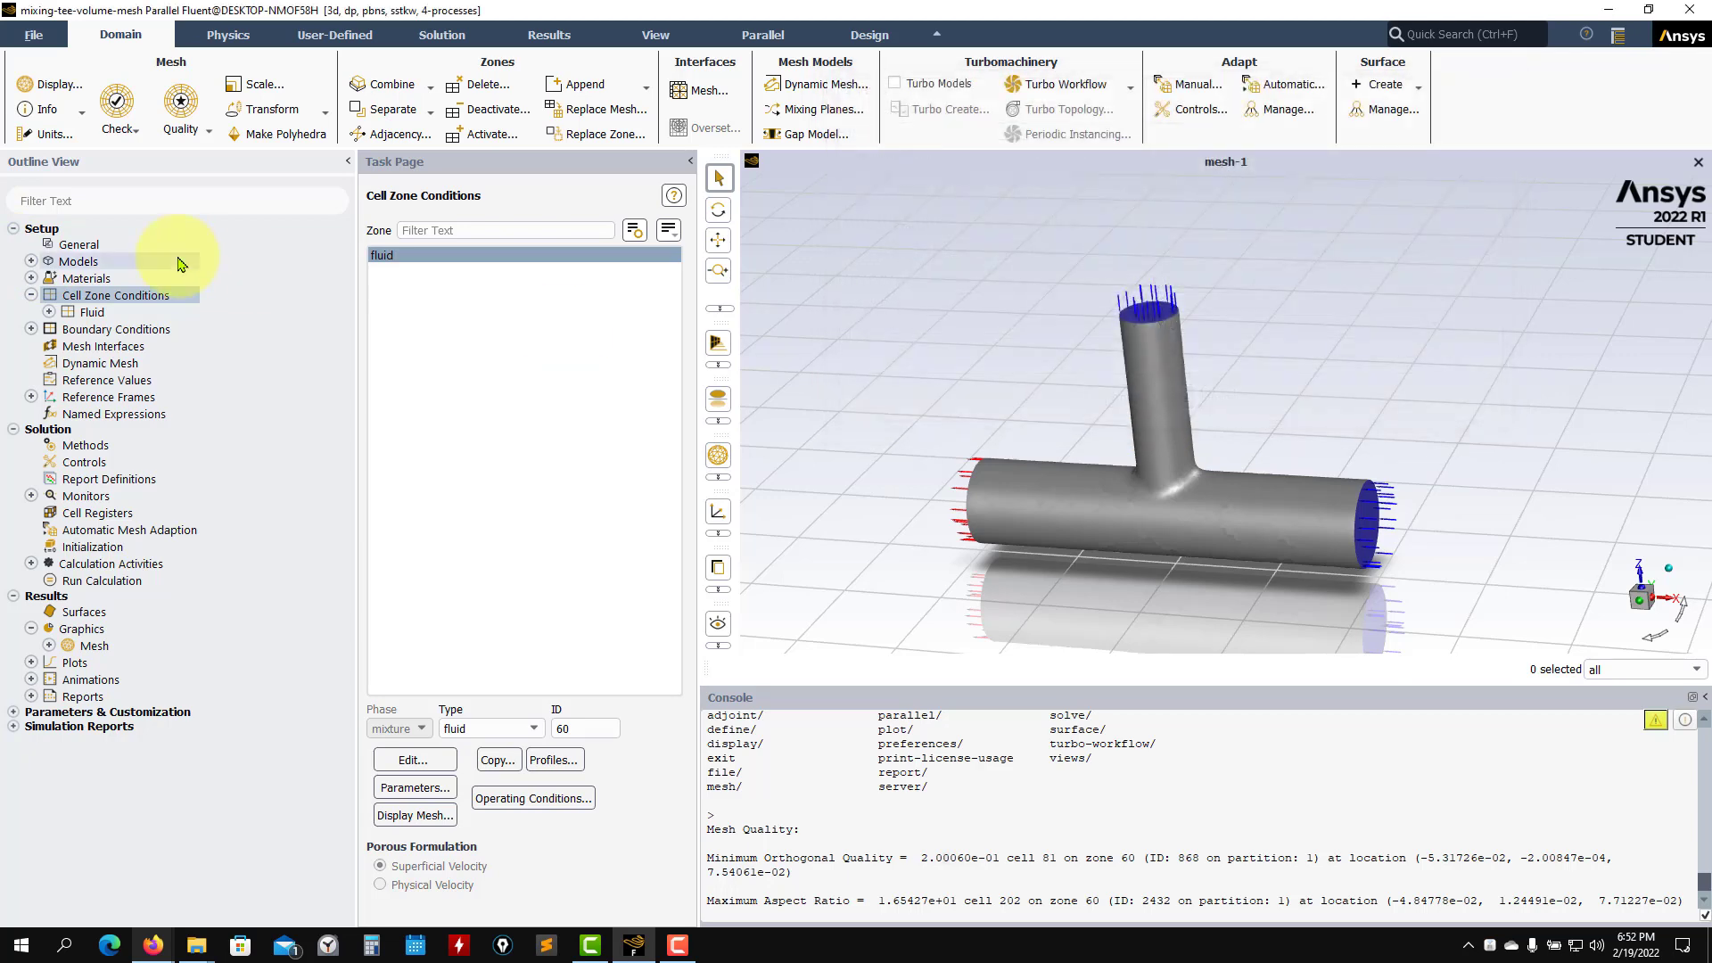
# Step: Reopen the air material from the Fluid materials and show which fluid materials are defined in the case
pyautogui.click(31, 261)
pyautogui.click(32, 262)
pyautogui.click(32, 279)
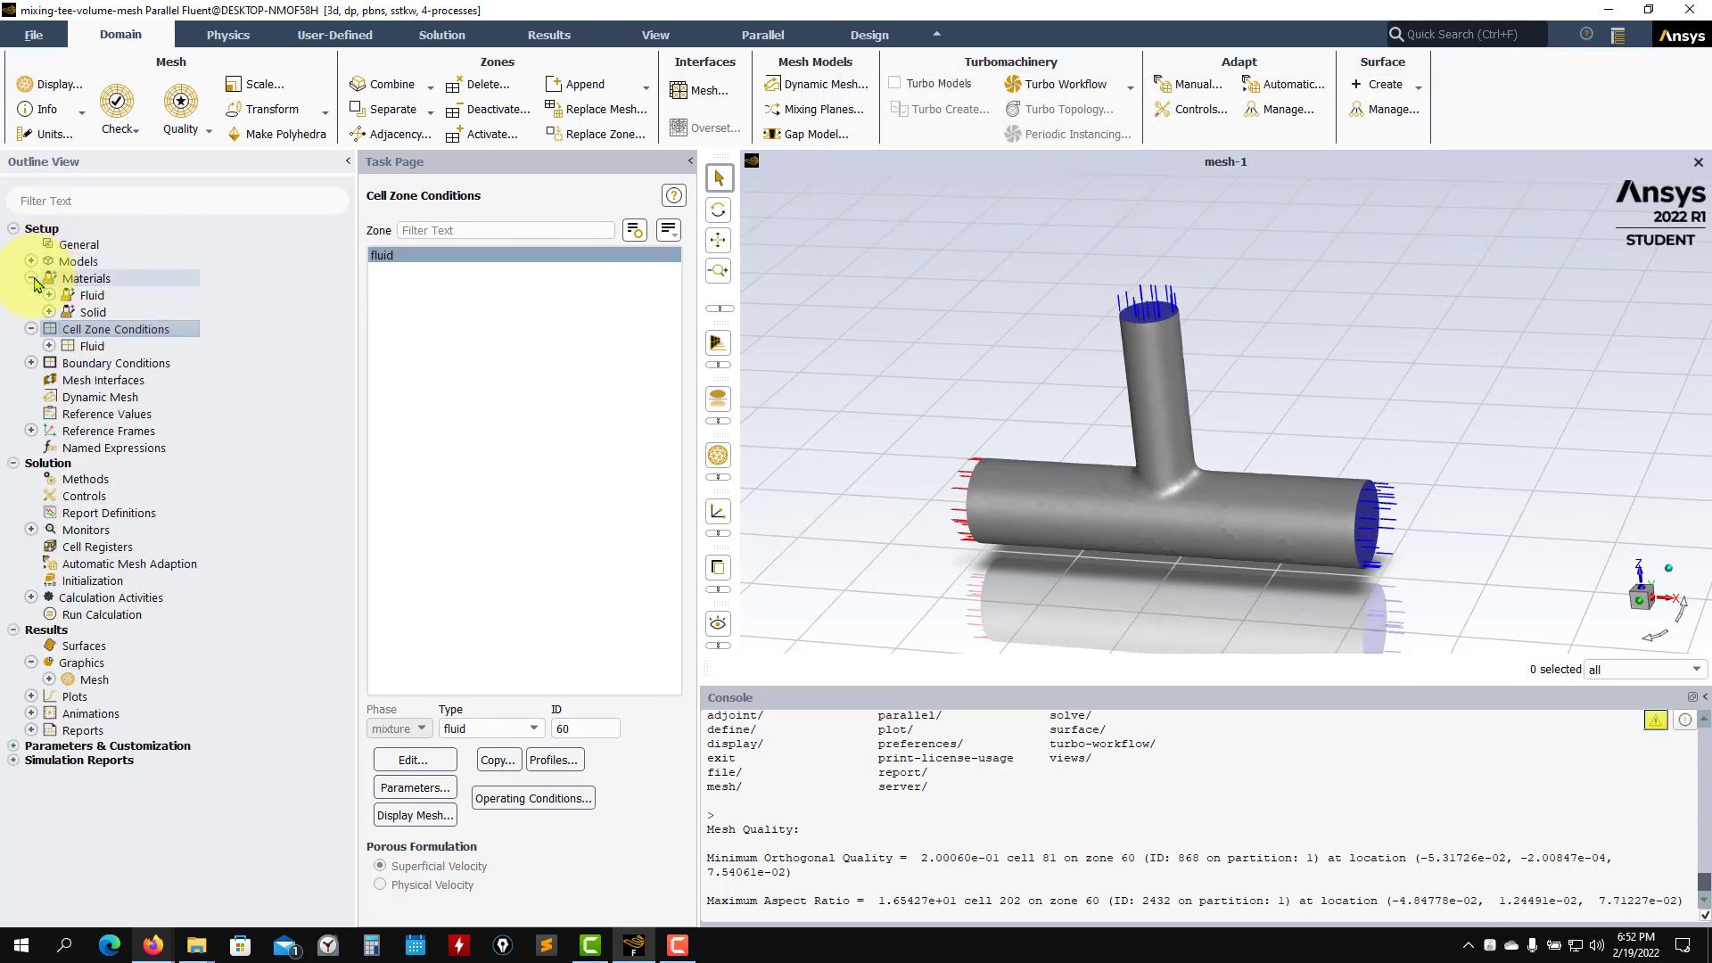
pyautogui.doubleClick(96, 295)
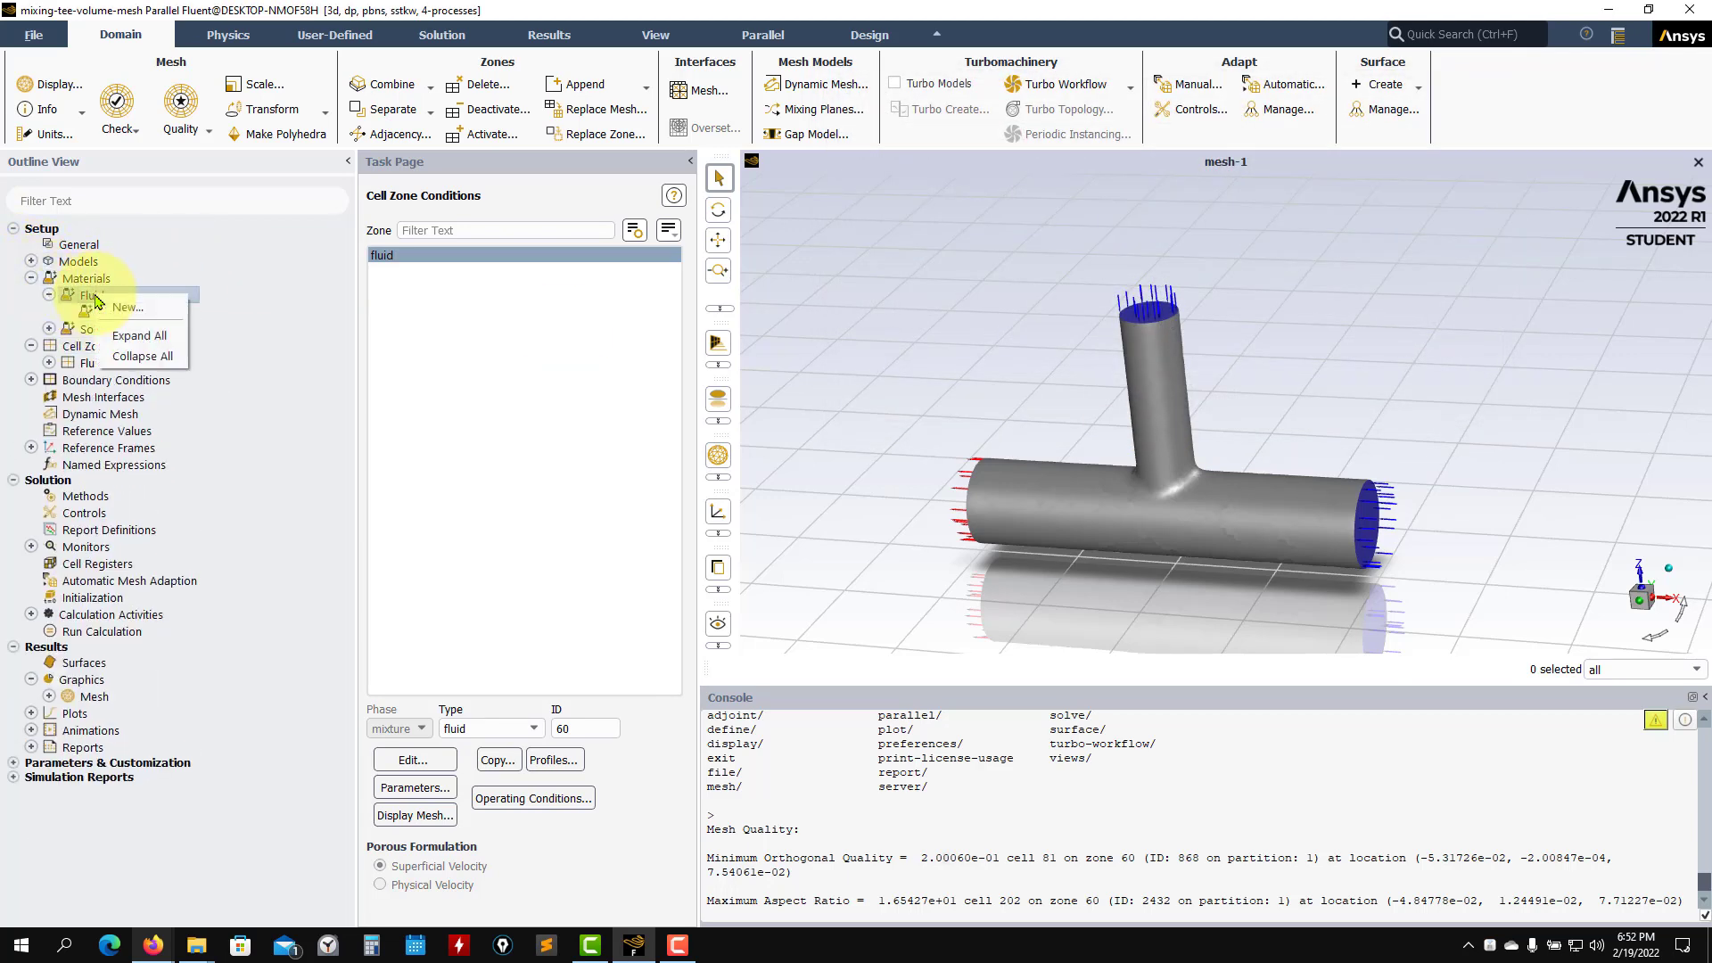
pyautogui.doubleClick(105, 313)
pyautogui.click(694, 317)
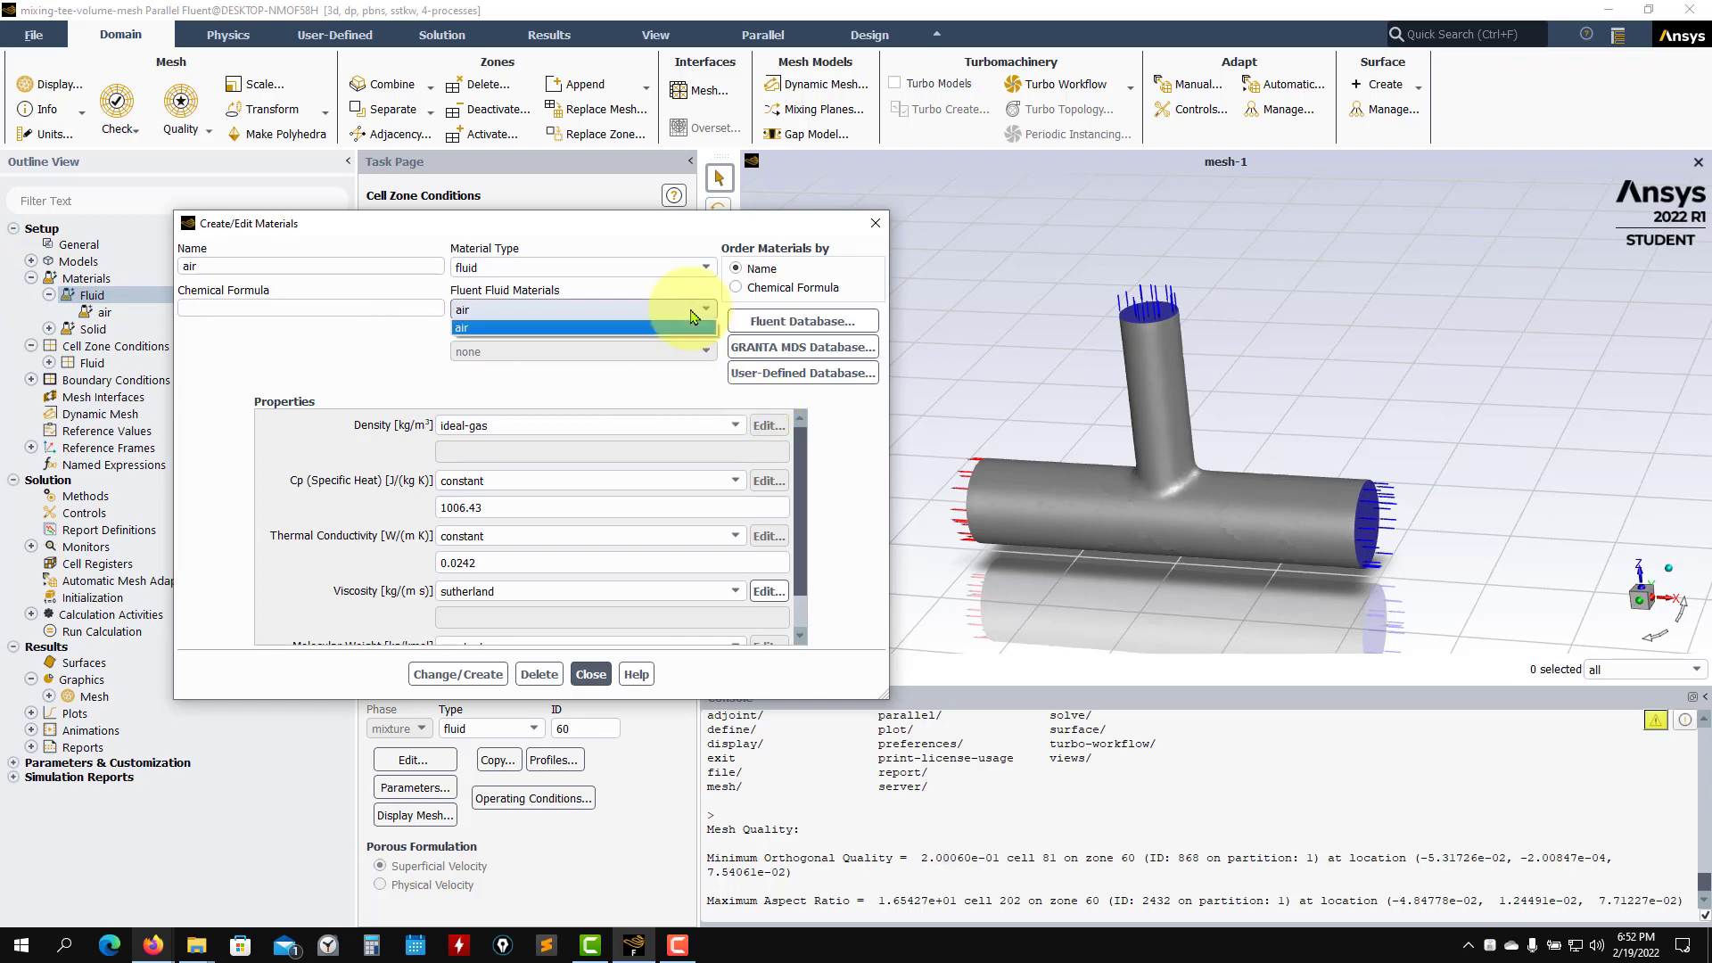
# Step: Copy water-liquid (h2o<l>) from the Fluent Database into the fluid materials and close the material dialogs
pyautogui.click(801, 321)
pyautogui.click(800, 321)
pyautogui.scroll(-5, 457, 536)
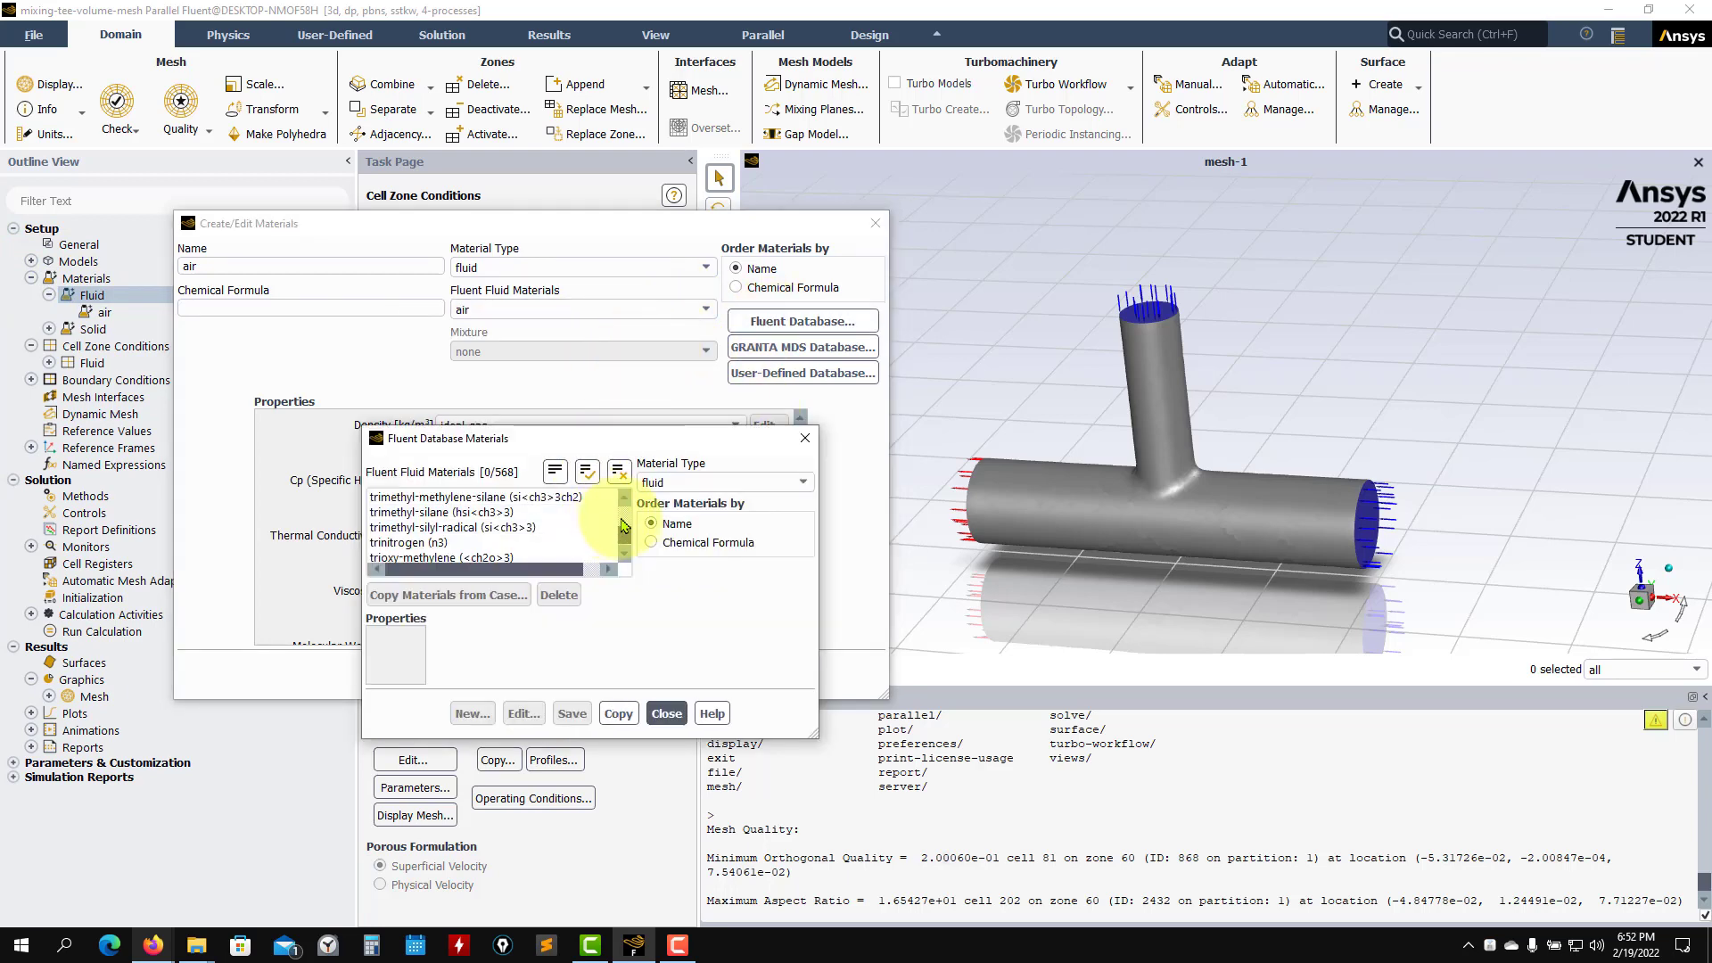
pyautogui.scroll(1, 457, 536)
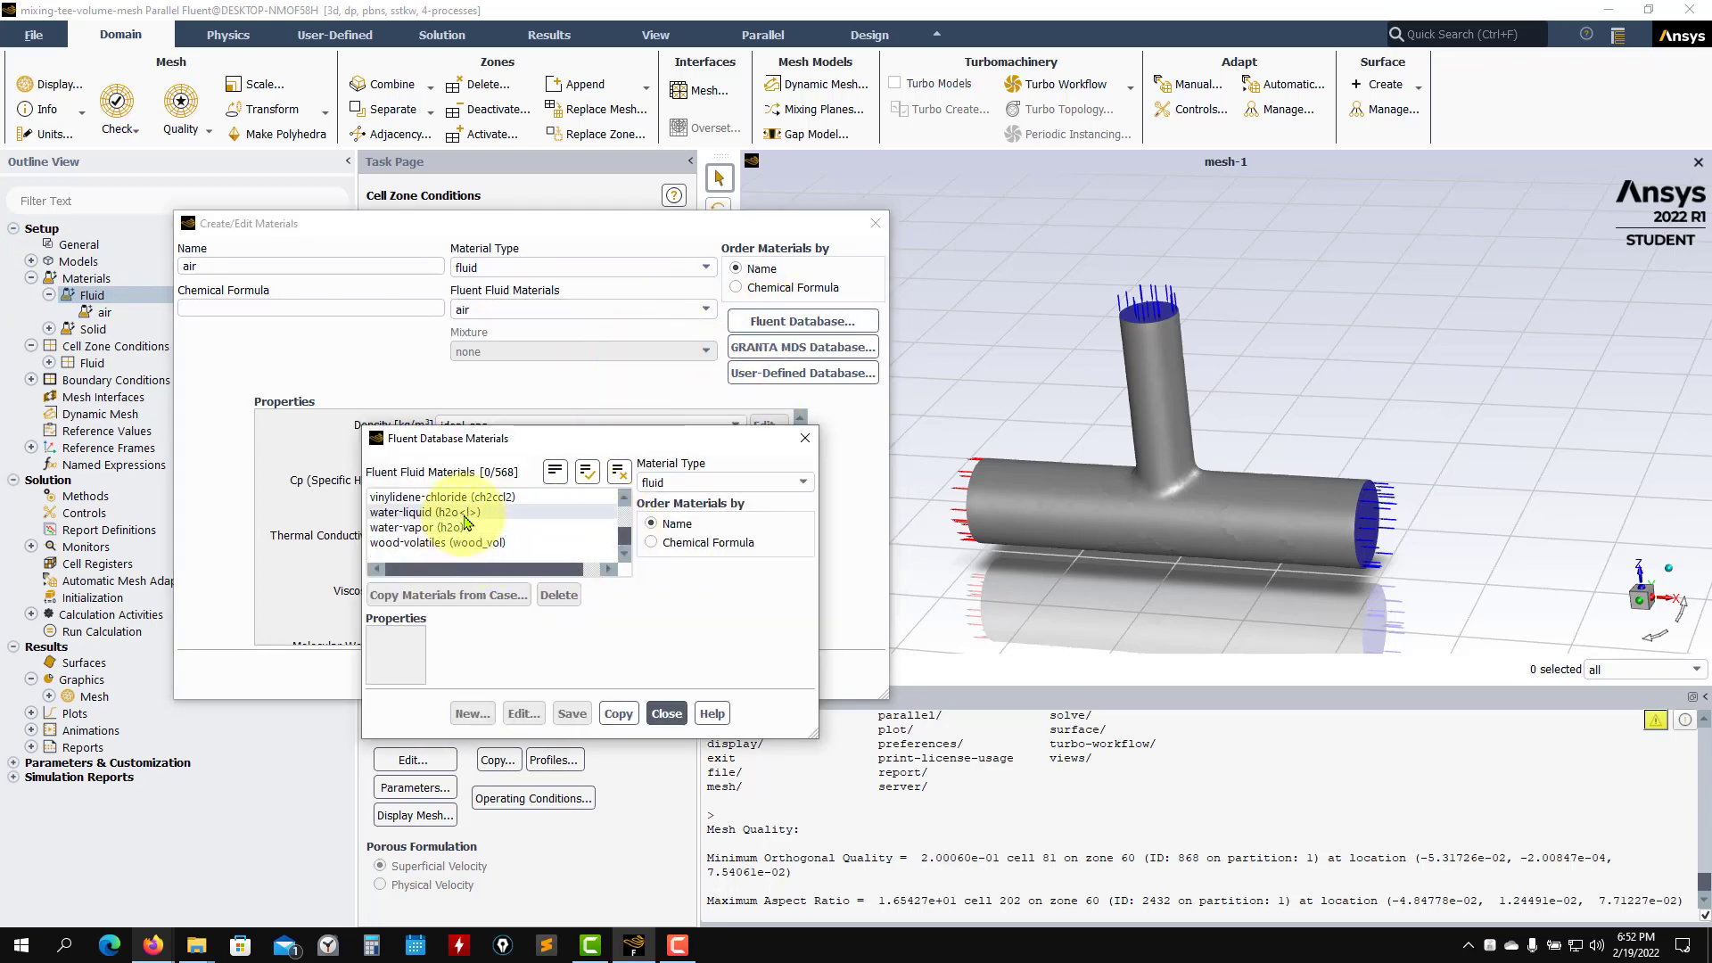
pyautogui.click(457, 530)
pyautogui.click(697, 888)
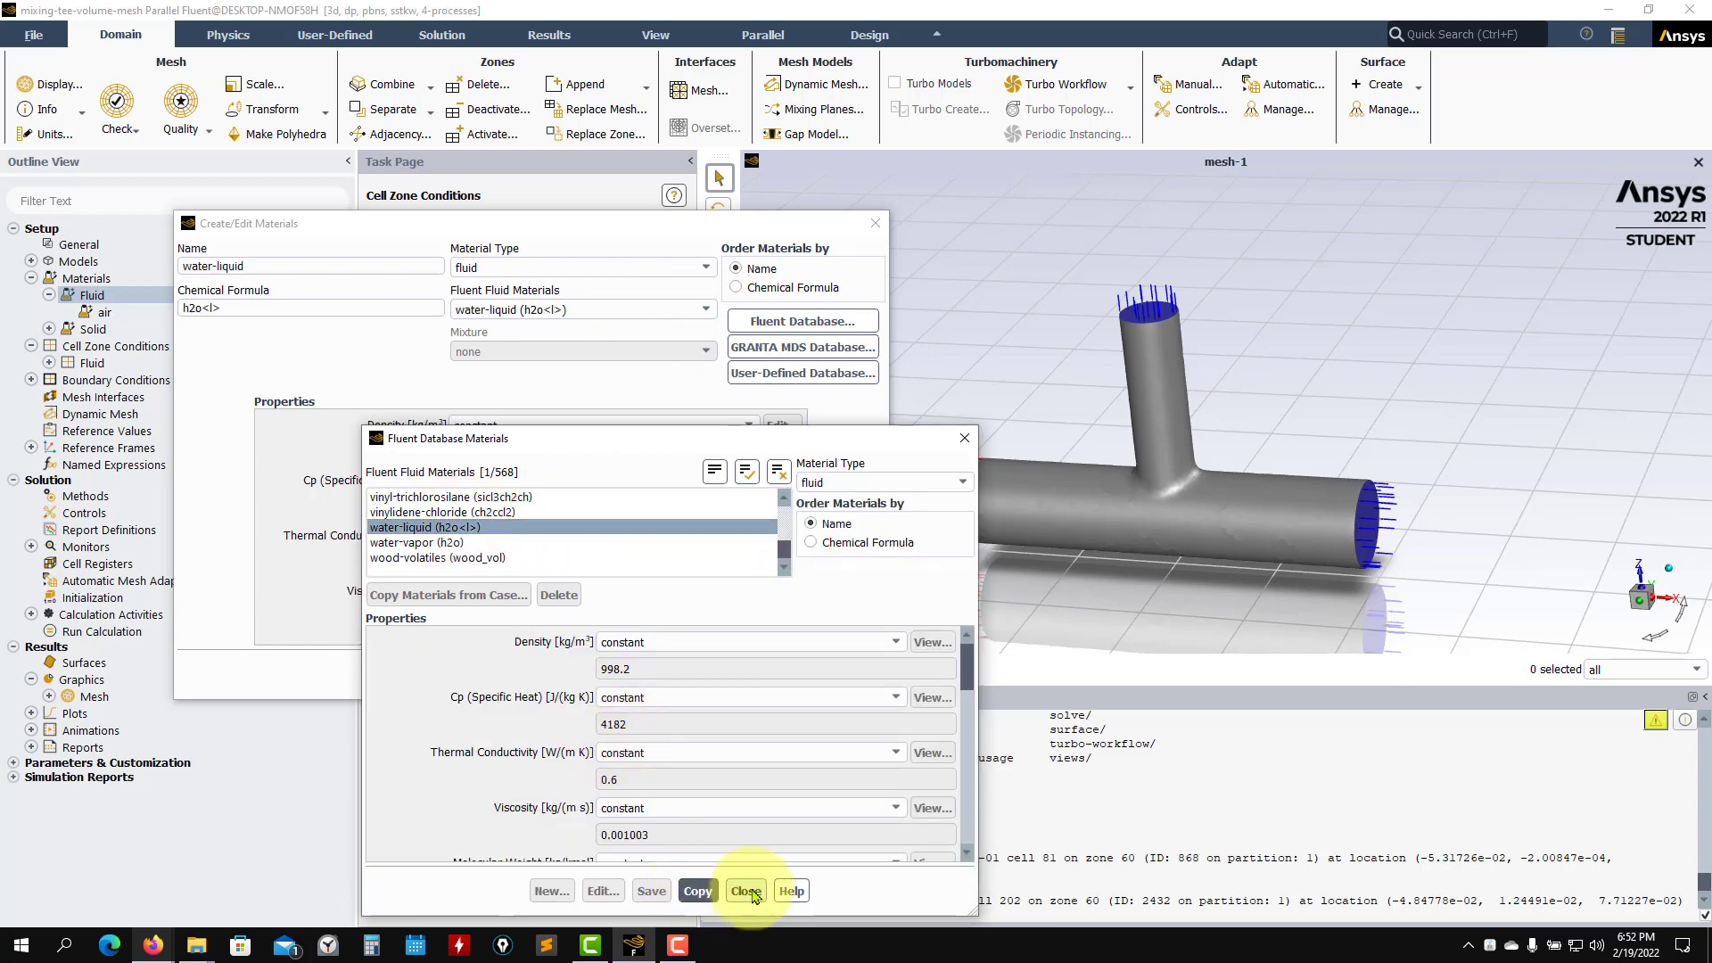
pyautogui.click(731, 890)
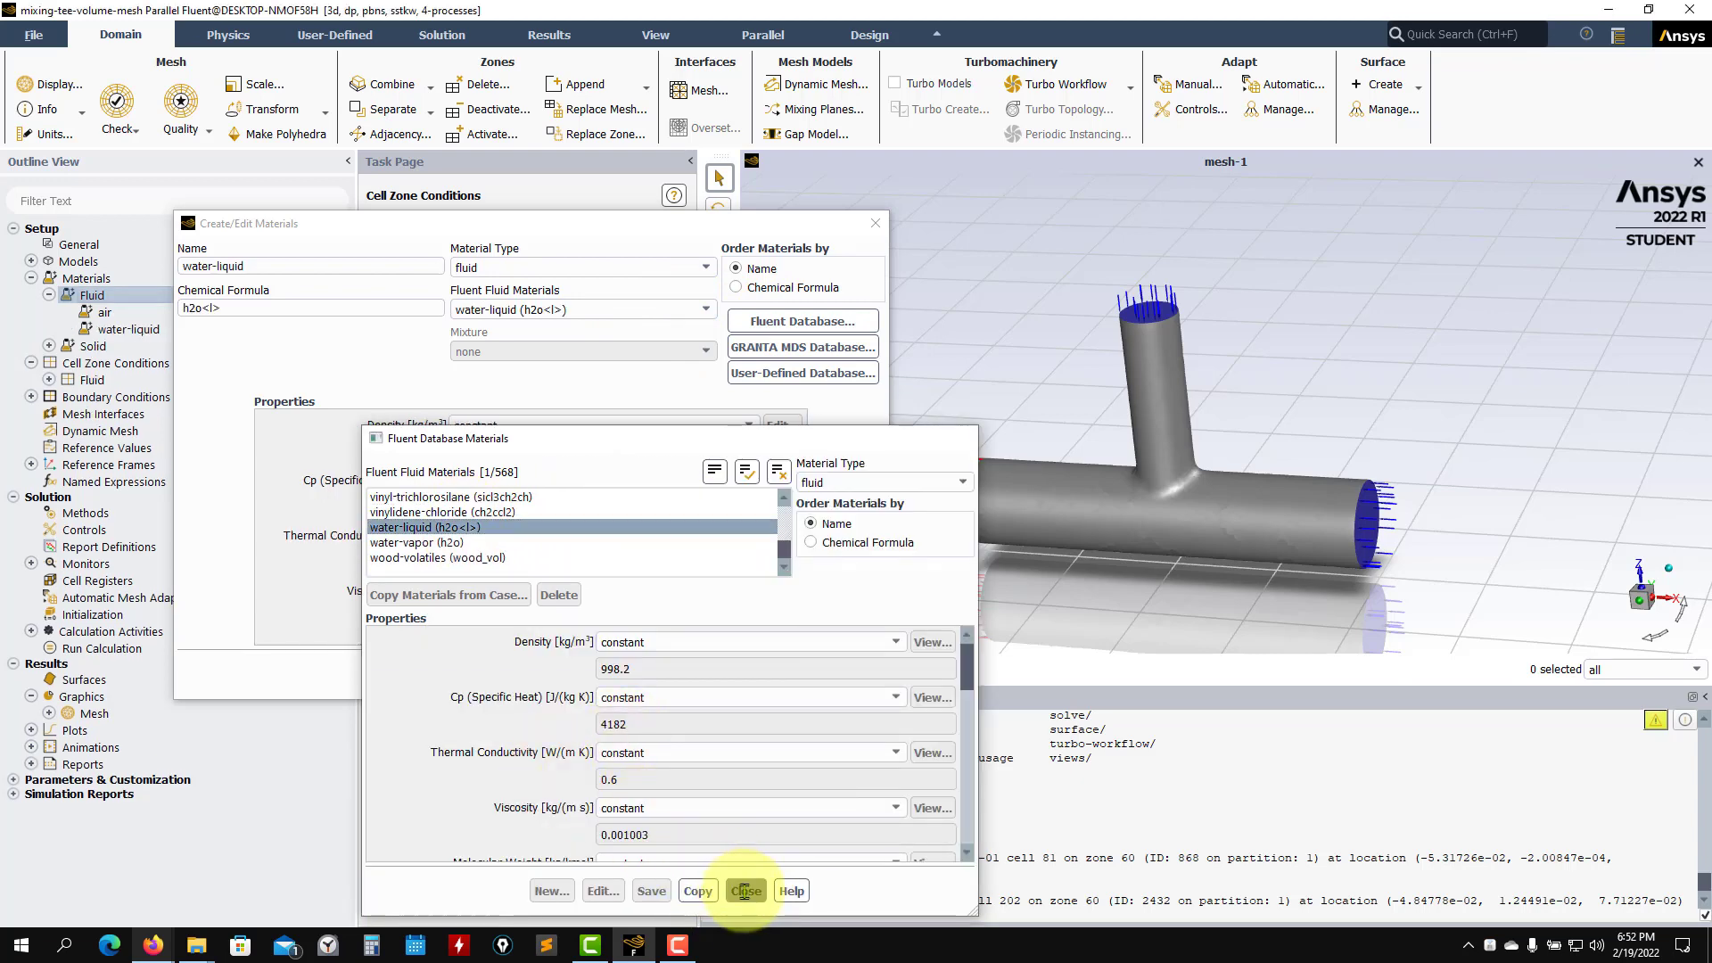
pyautogui.click(592, 675)
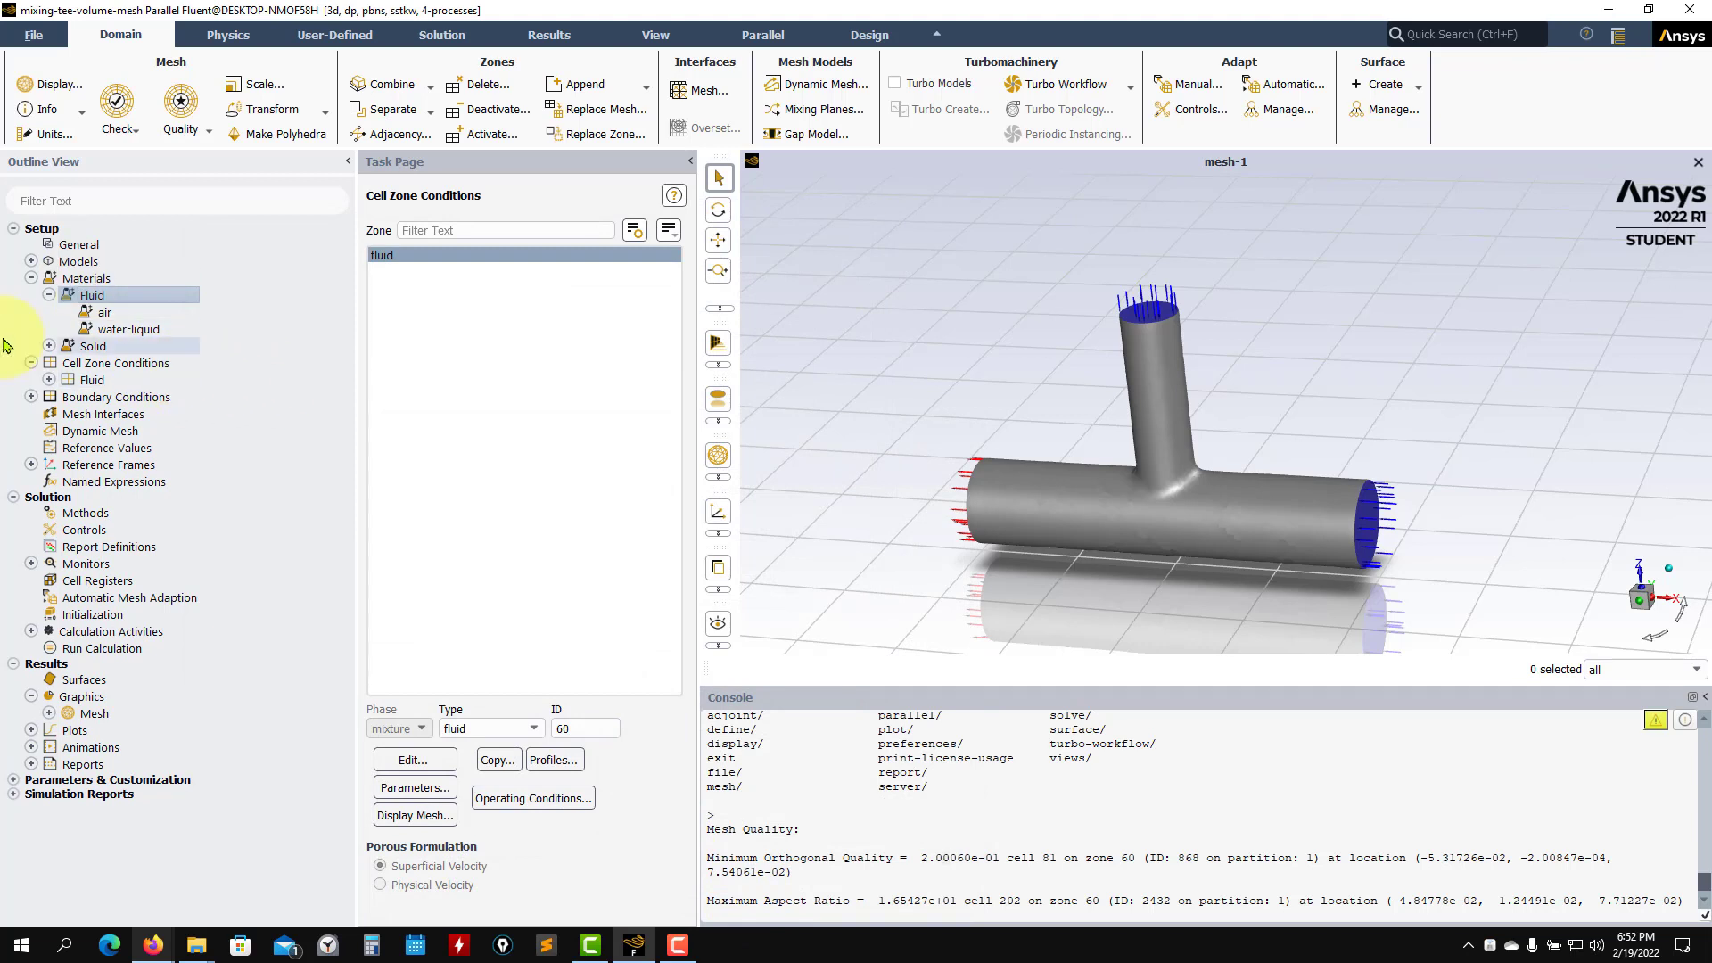
# Step: Open the fluid cell zone conditions, keep air as the zone's material and close the dialog
pyautogui.doubleClick(101, 364)
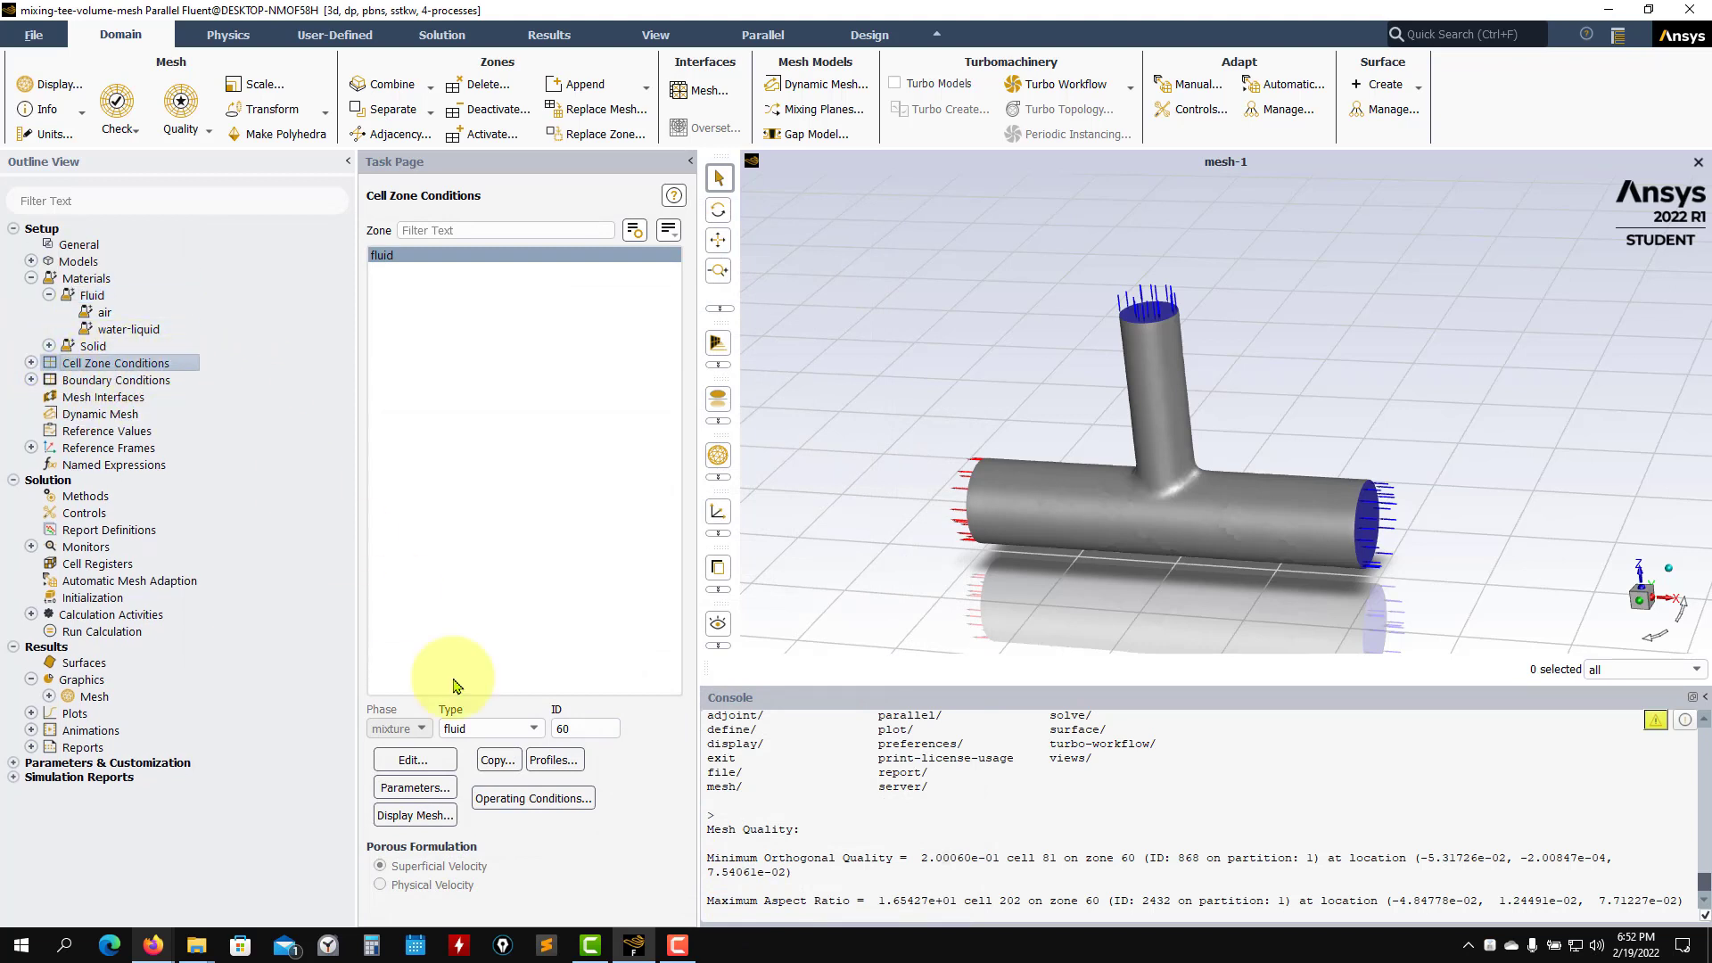
pyautogui.click(413, 759)
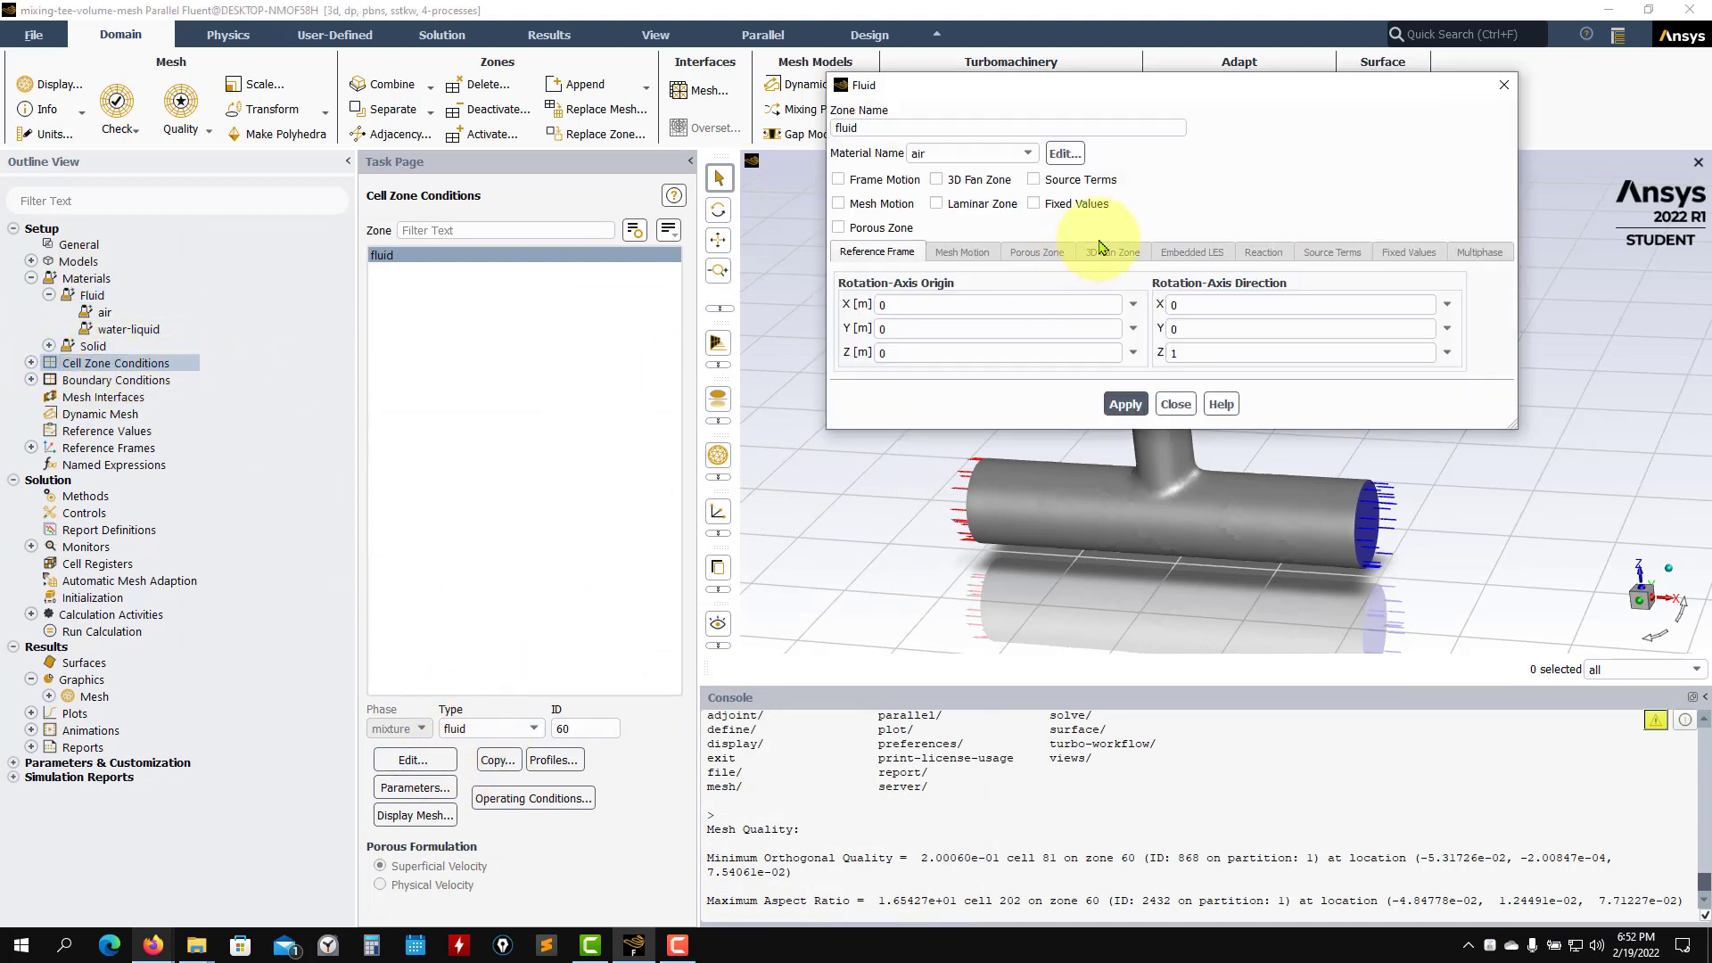
pyautogui.click(1027, 156)
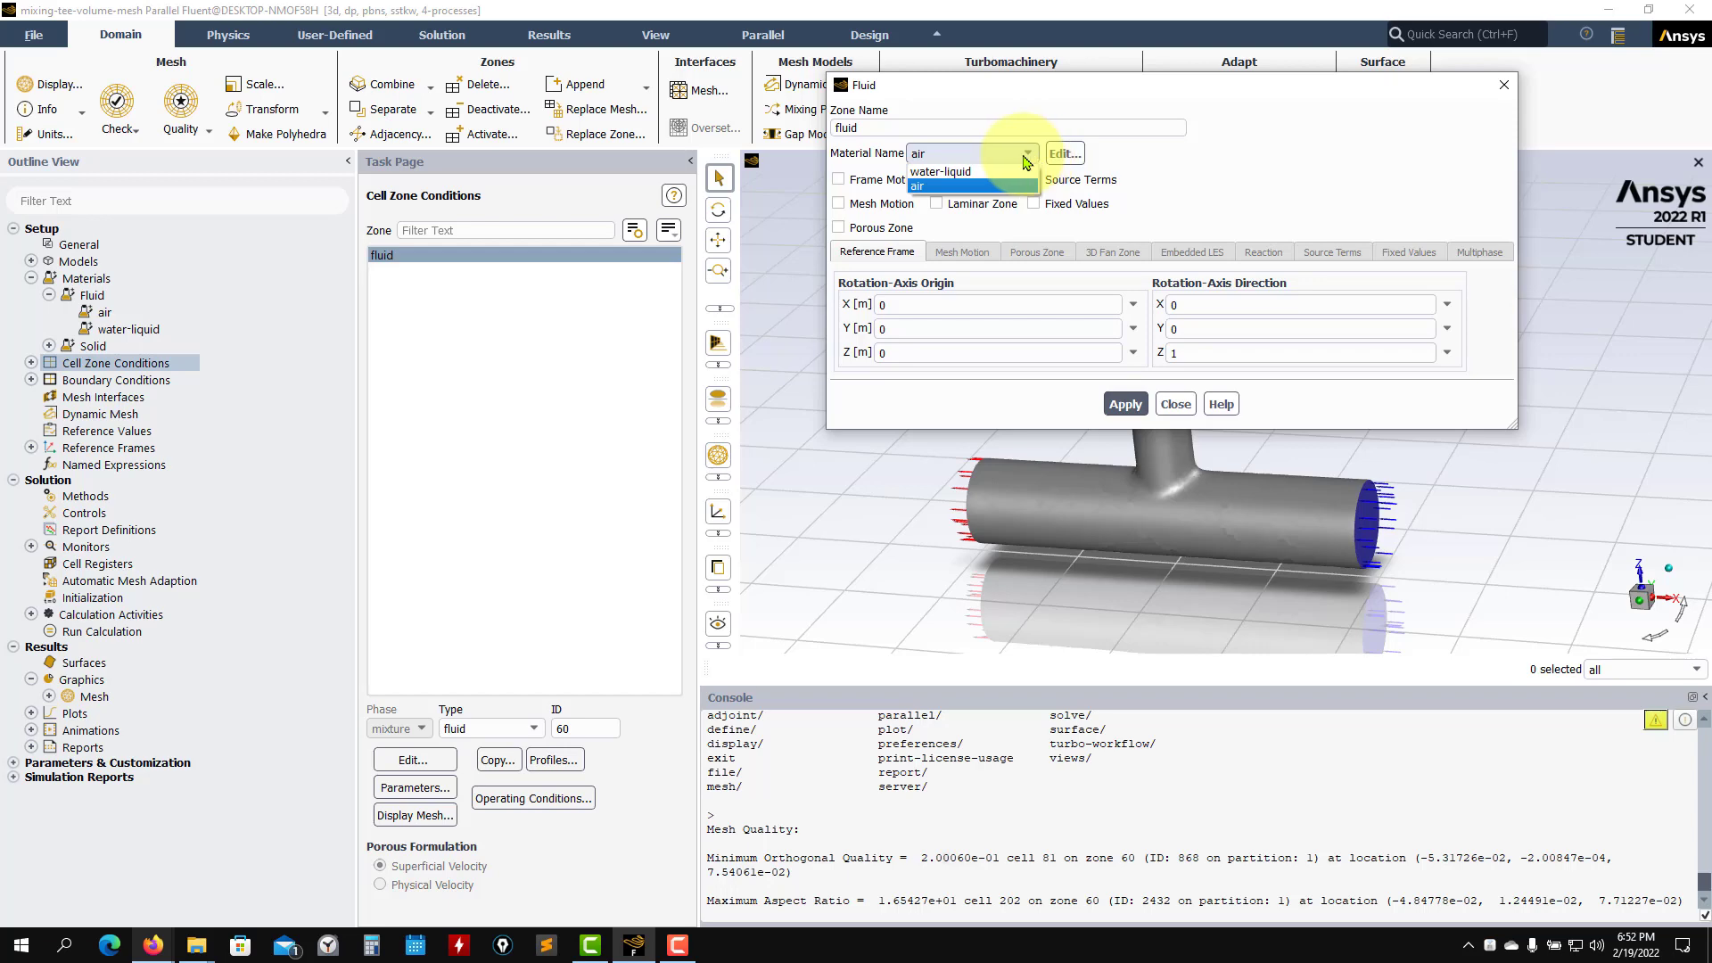
pyautogui.click(939, 194)
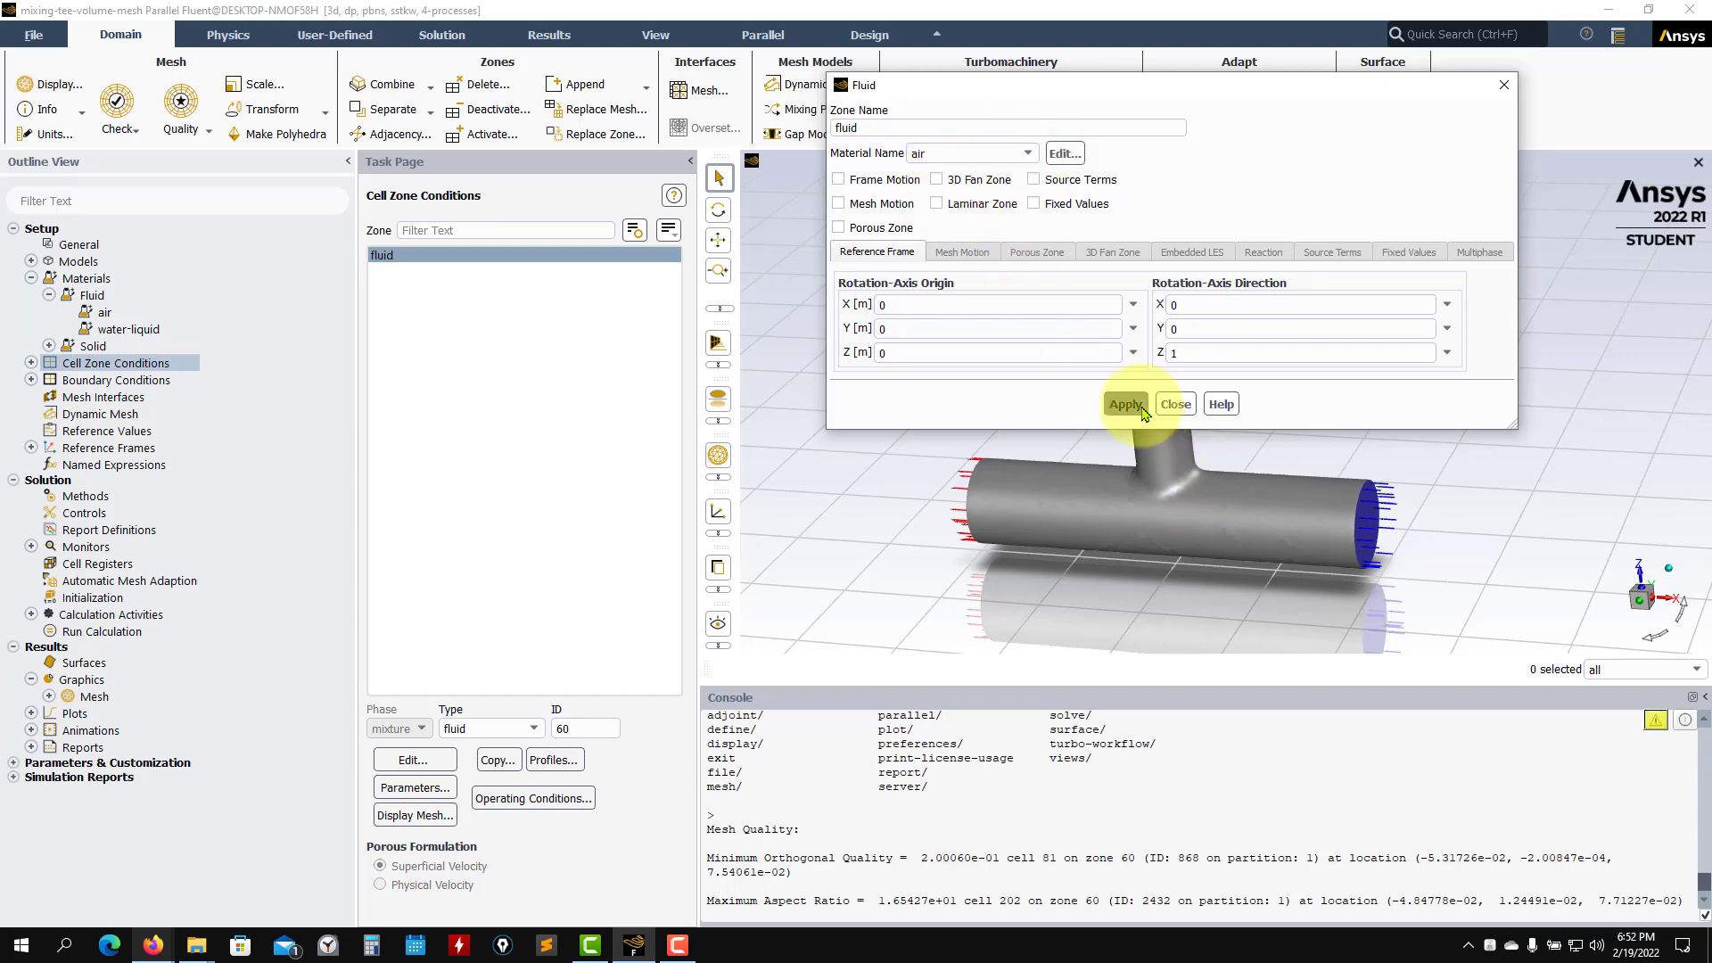
pyautogui.click(1177, 406)
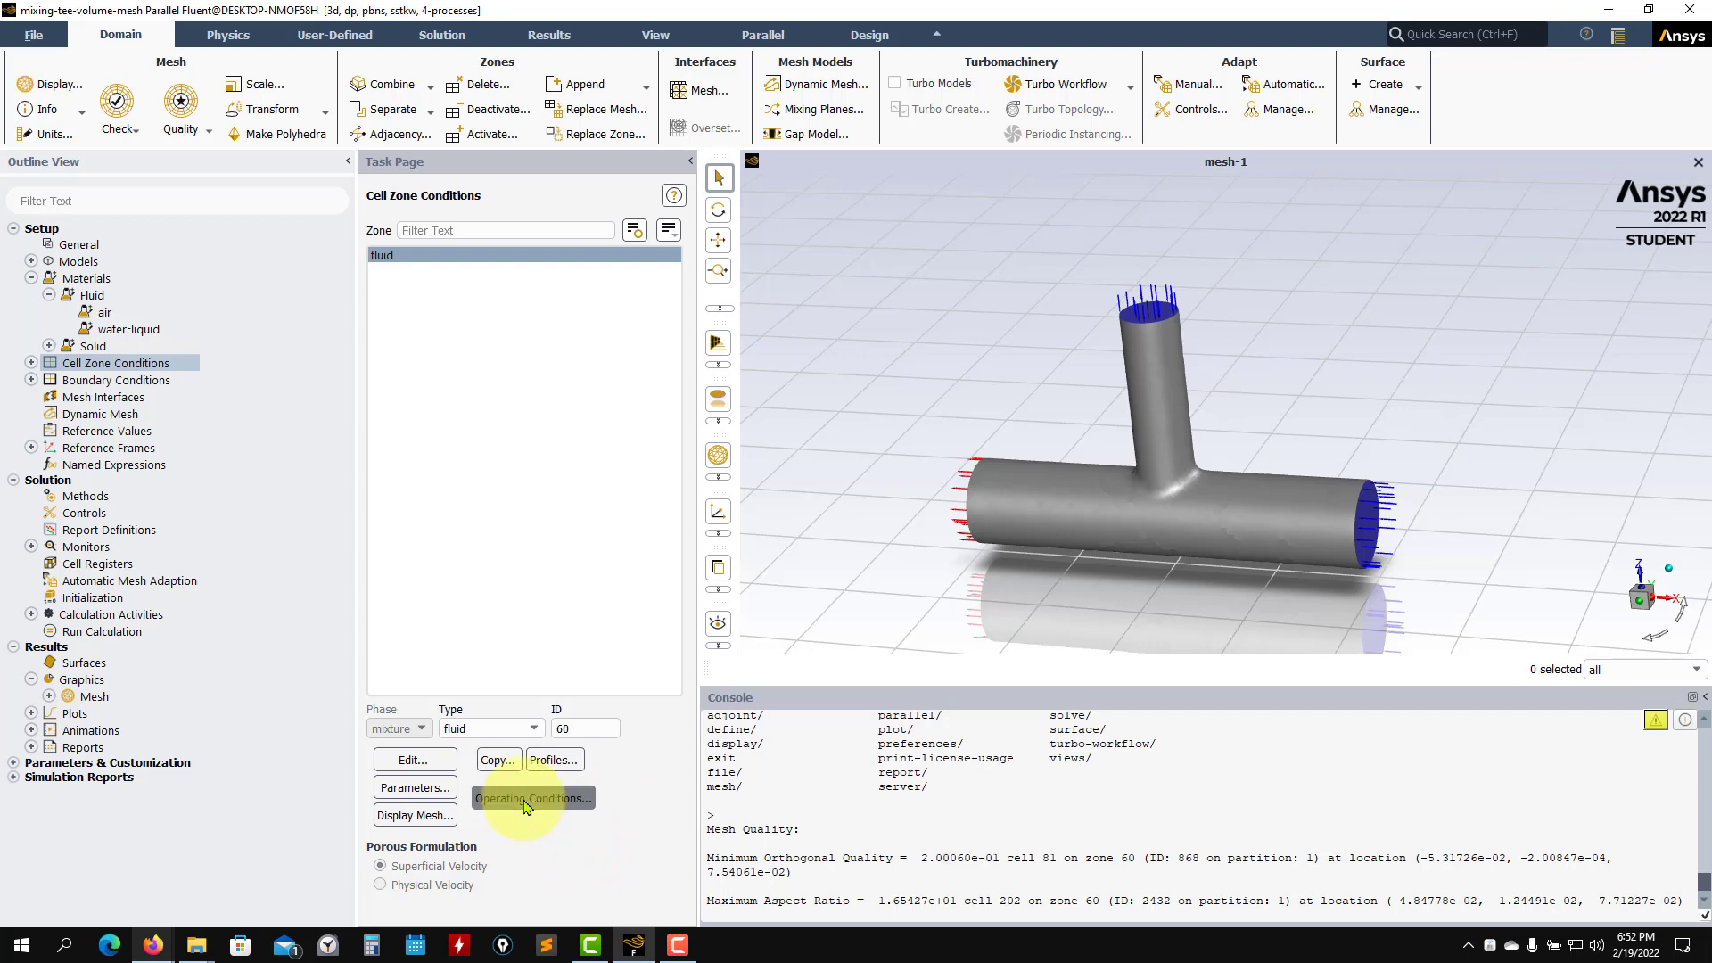
# Step: Review the operating pressure and the gravity options in the Operating Conditions, leave gravity disabled and close the dialog
pyautogui.click(526, 800)
pyautogui.moveTo(481, 444); pyautogui.dragTo(861, 195)
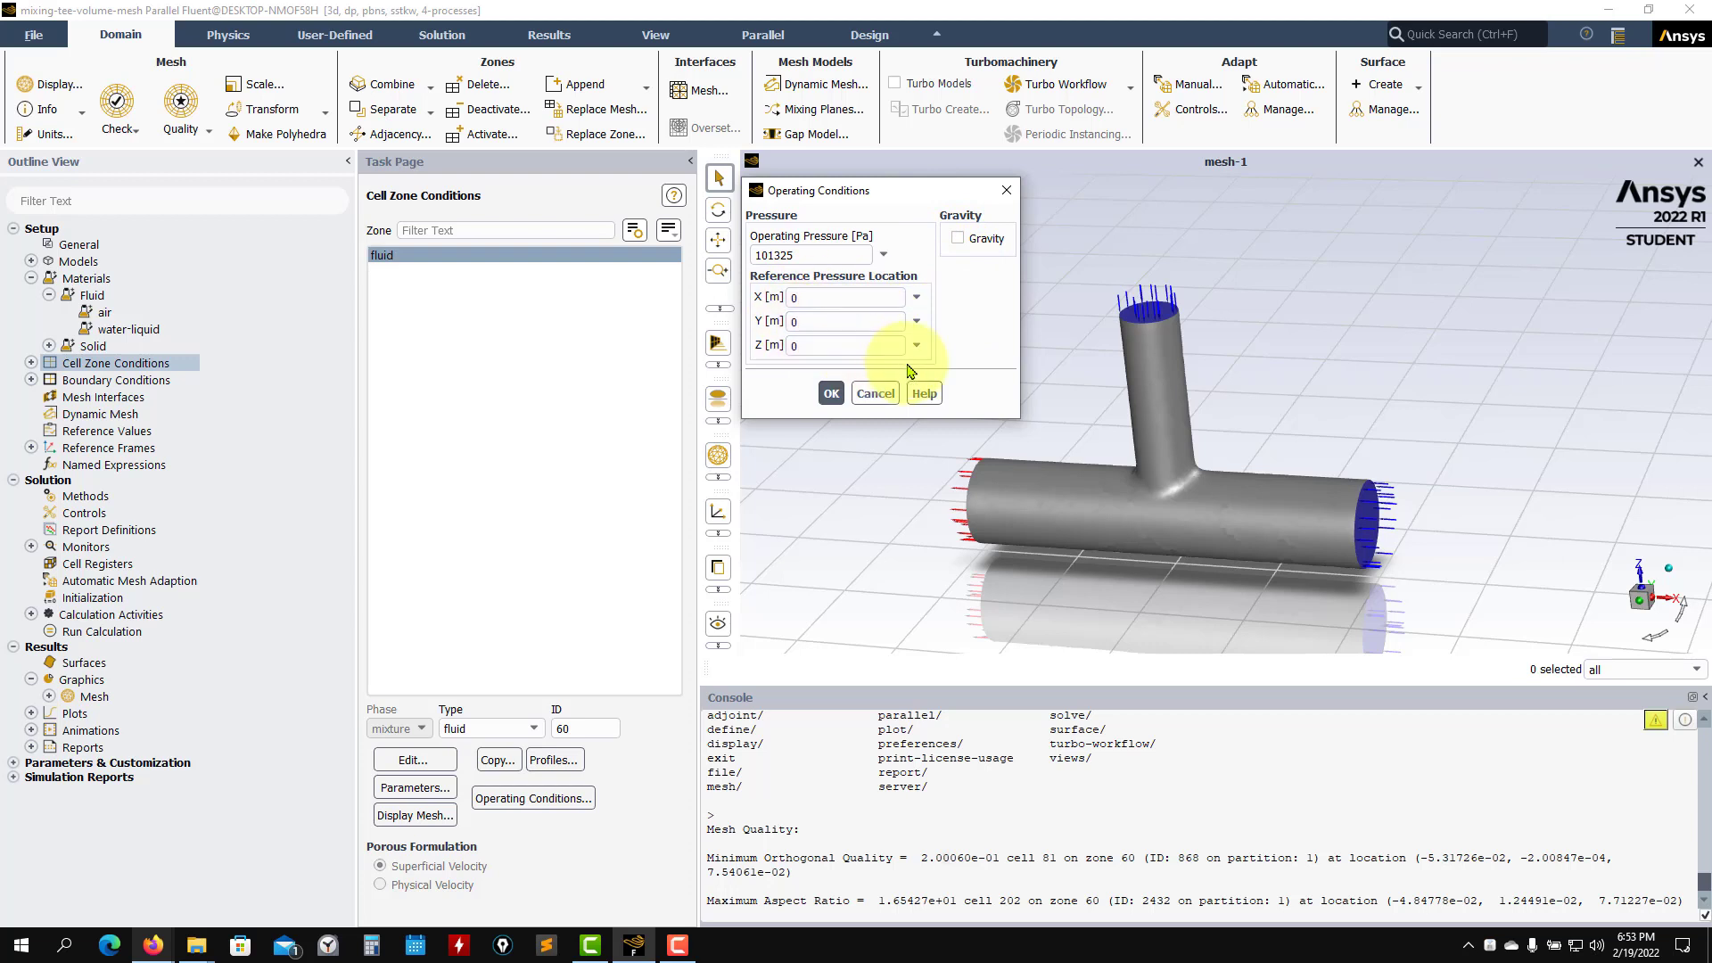
pyautogui.click(958, 238)
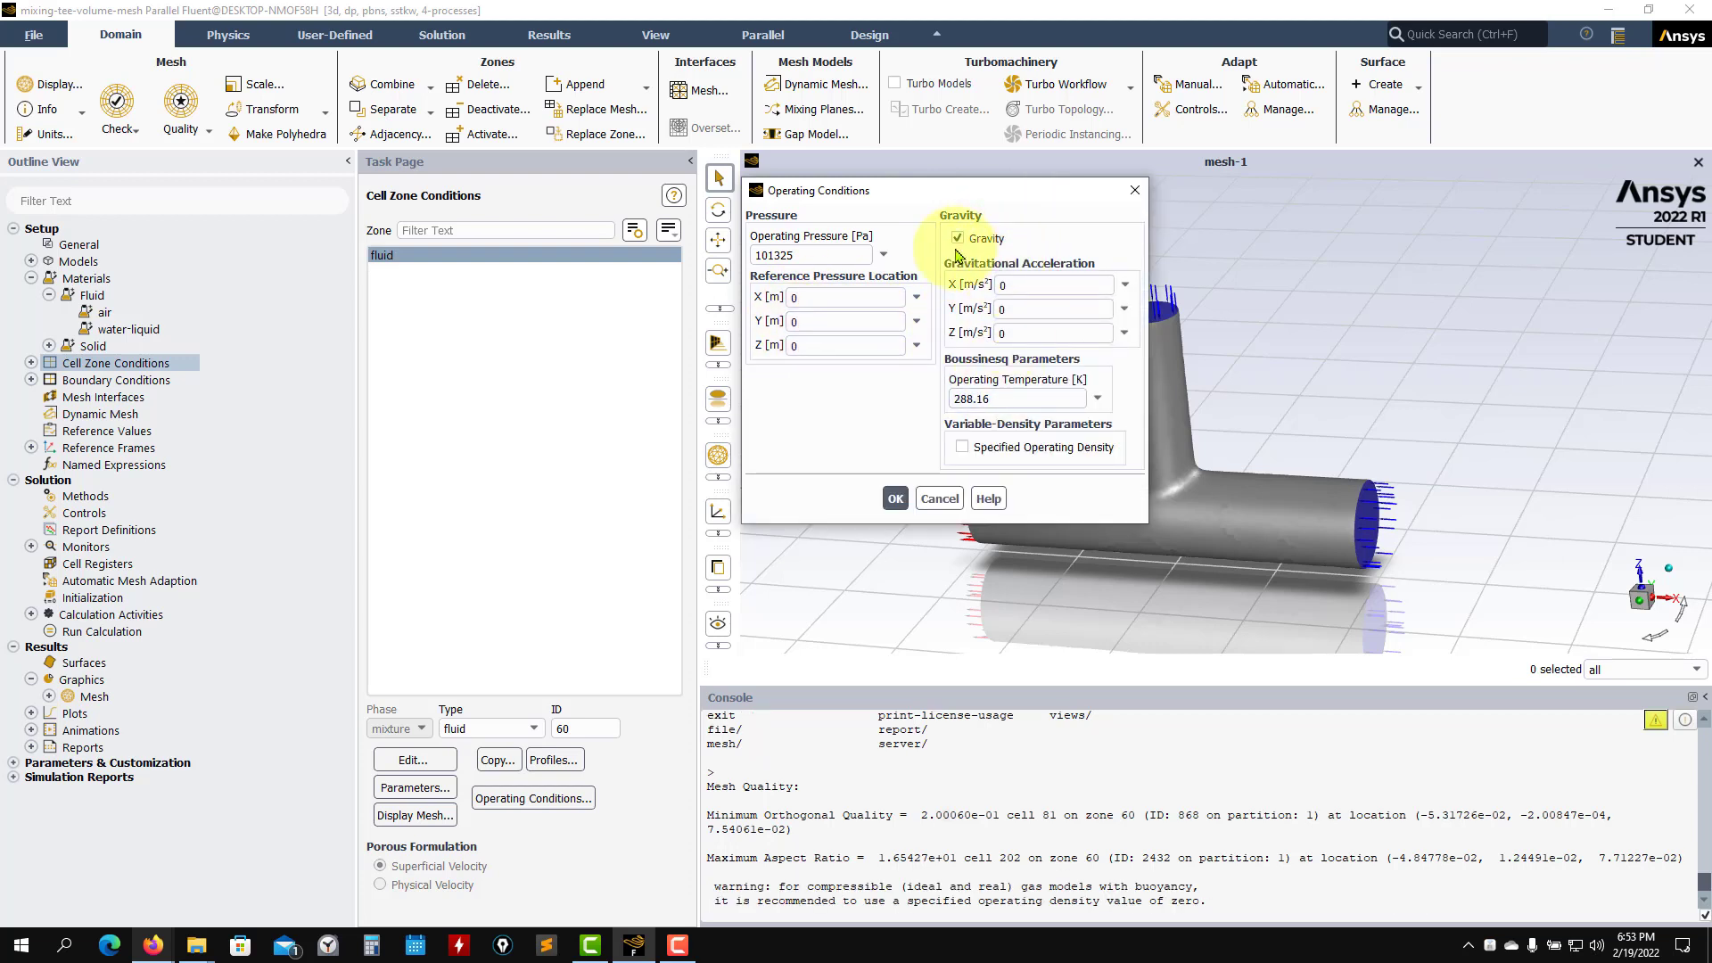
pyautogui.click(957, 238)
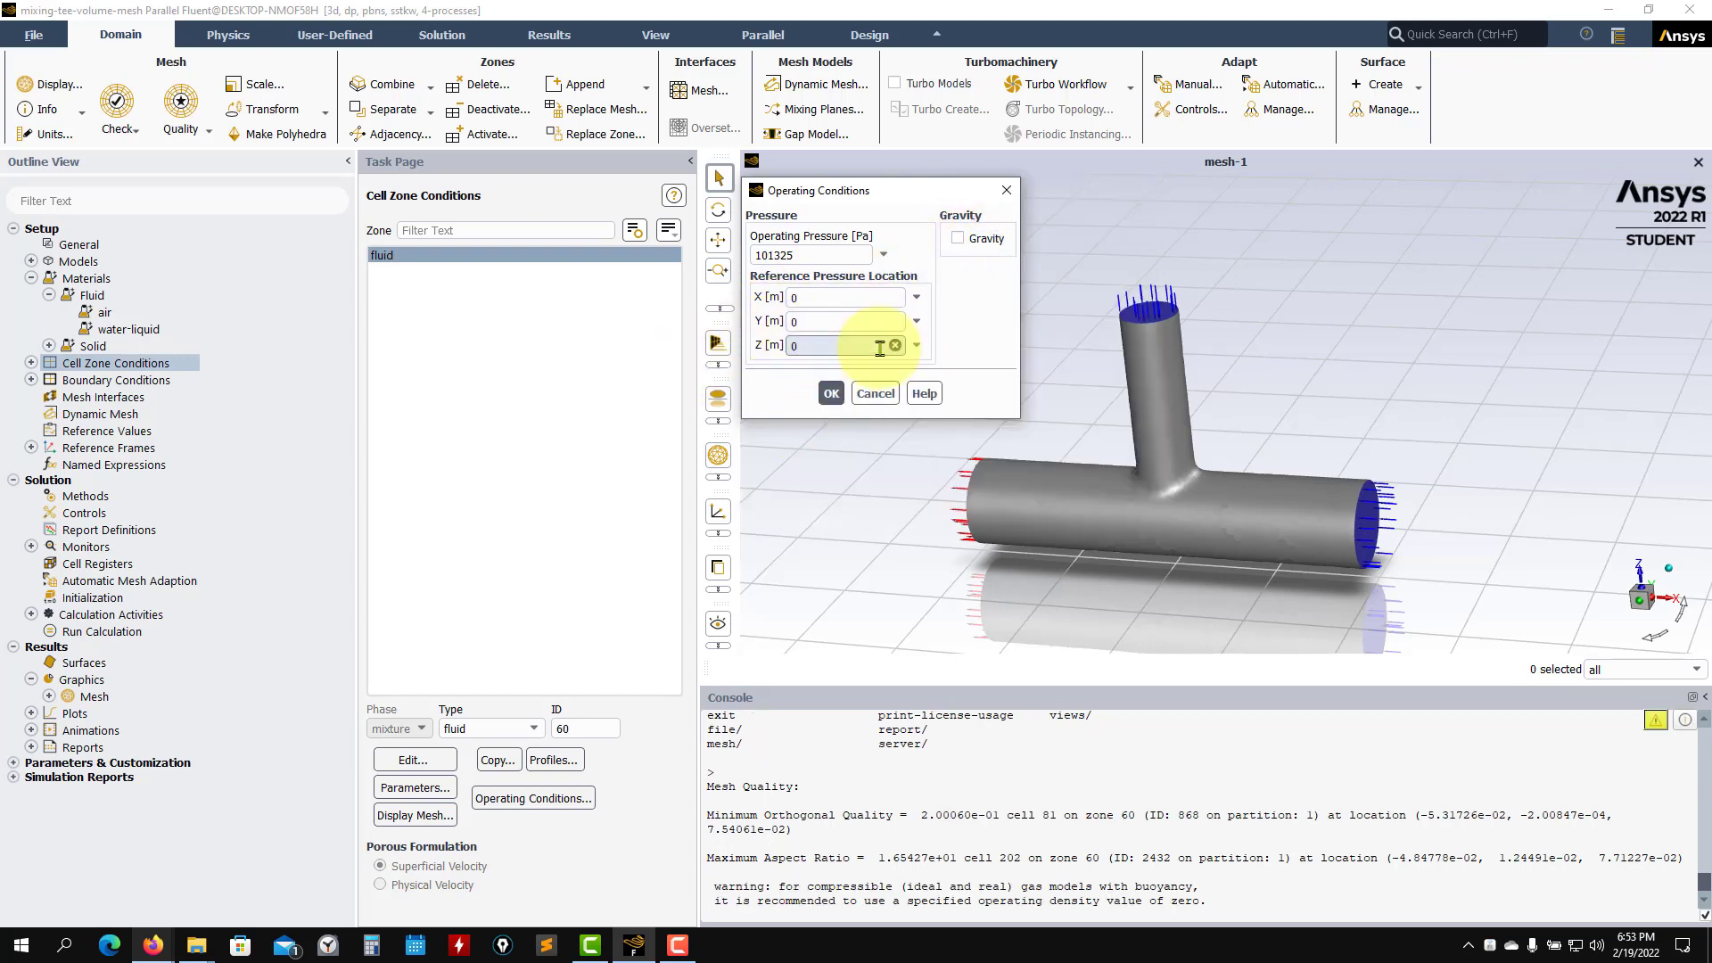
pyautogui.moveTo(894, 190); pyautogui.dragTo(411, 232)
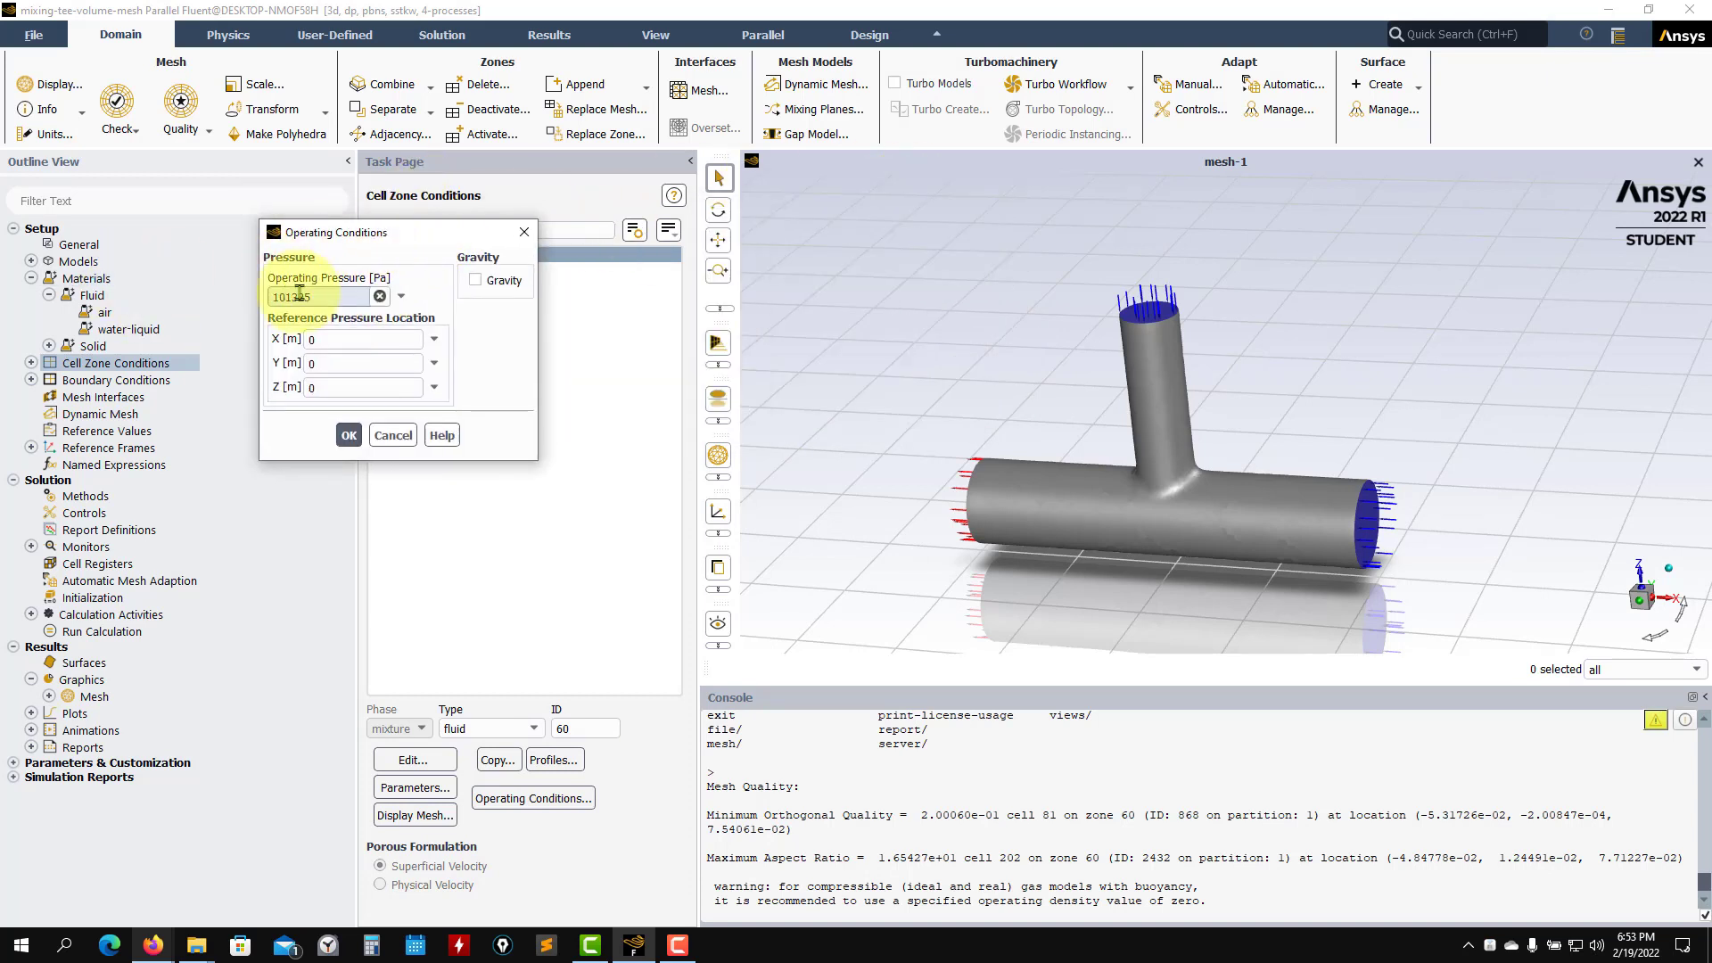
pyautogui.moveTo(318, 294); pyautogui.dragTo(189, 306)
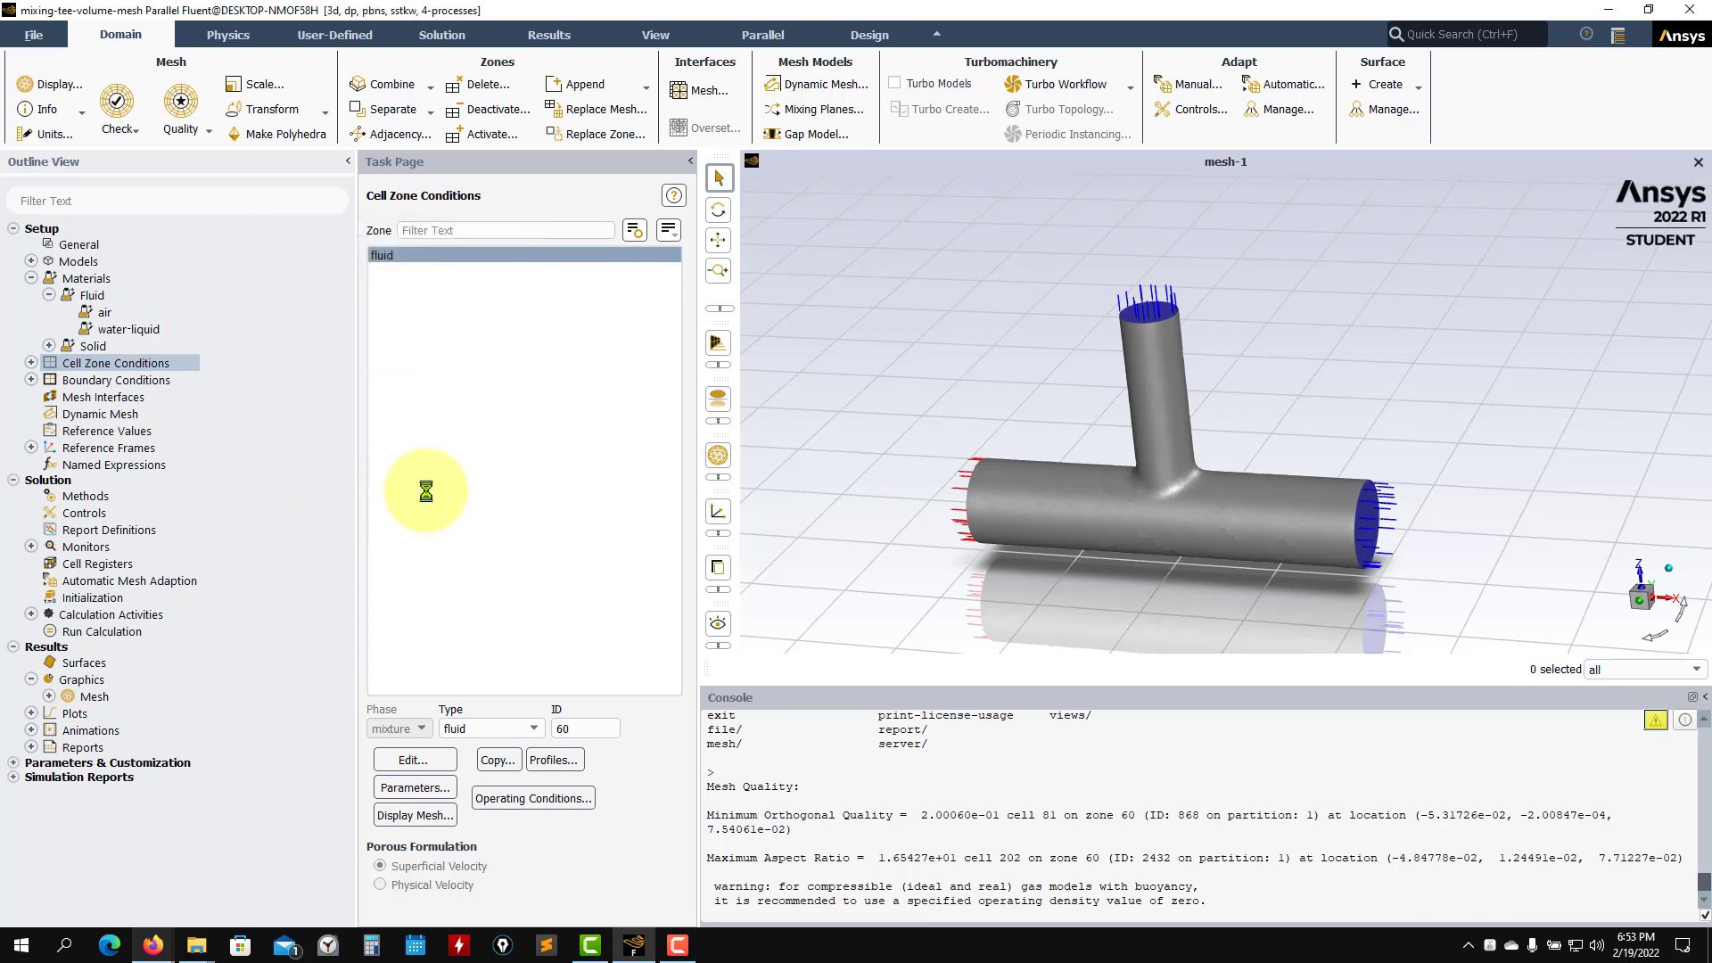
# Step: Show the boundary conditions, select inlet-large and inspect the tee's inlets and outlet from several sides
pyautogui.doubleClick(147, 383)
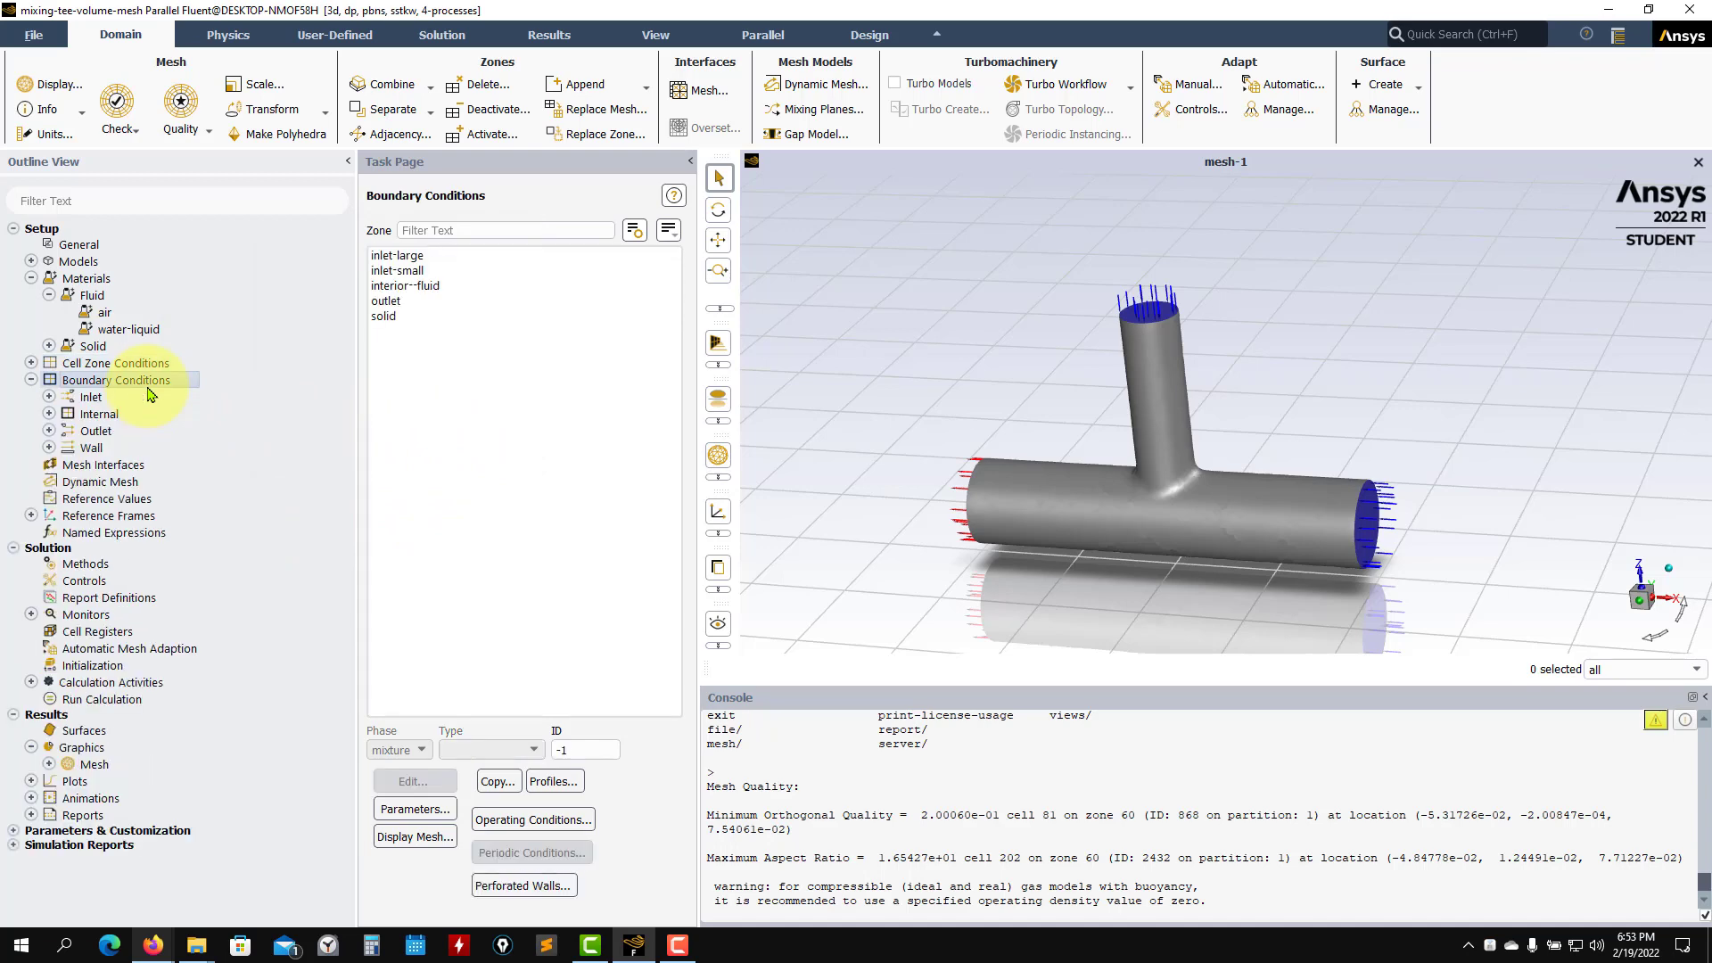
pyautogui.moveTo(1060, 398); pyautogui.dragTo(1137, 343)
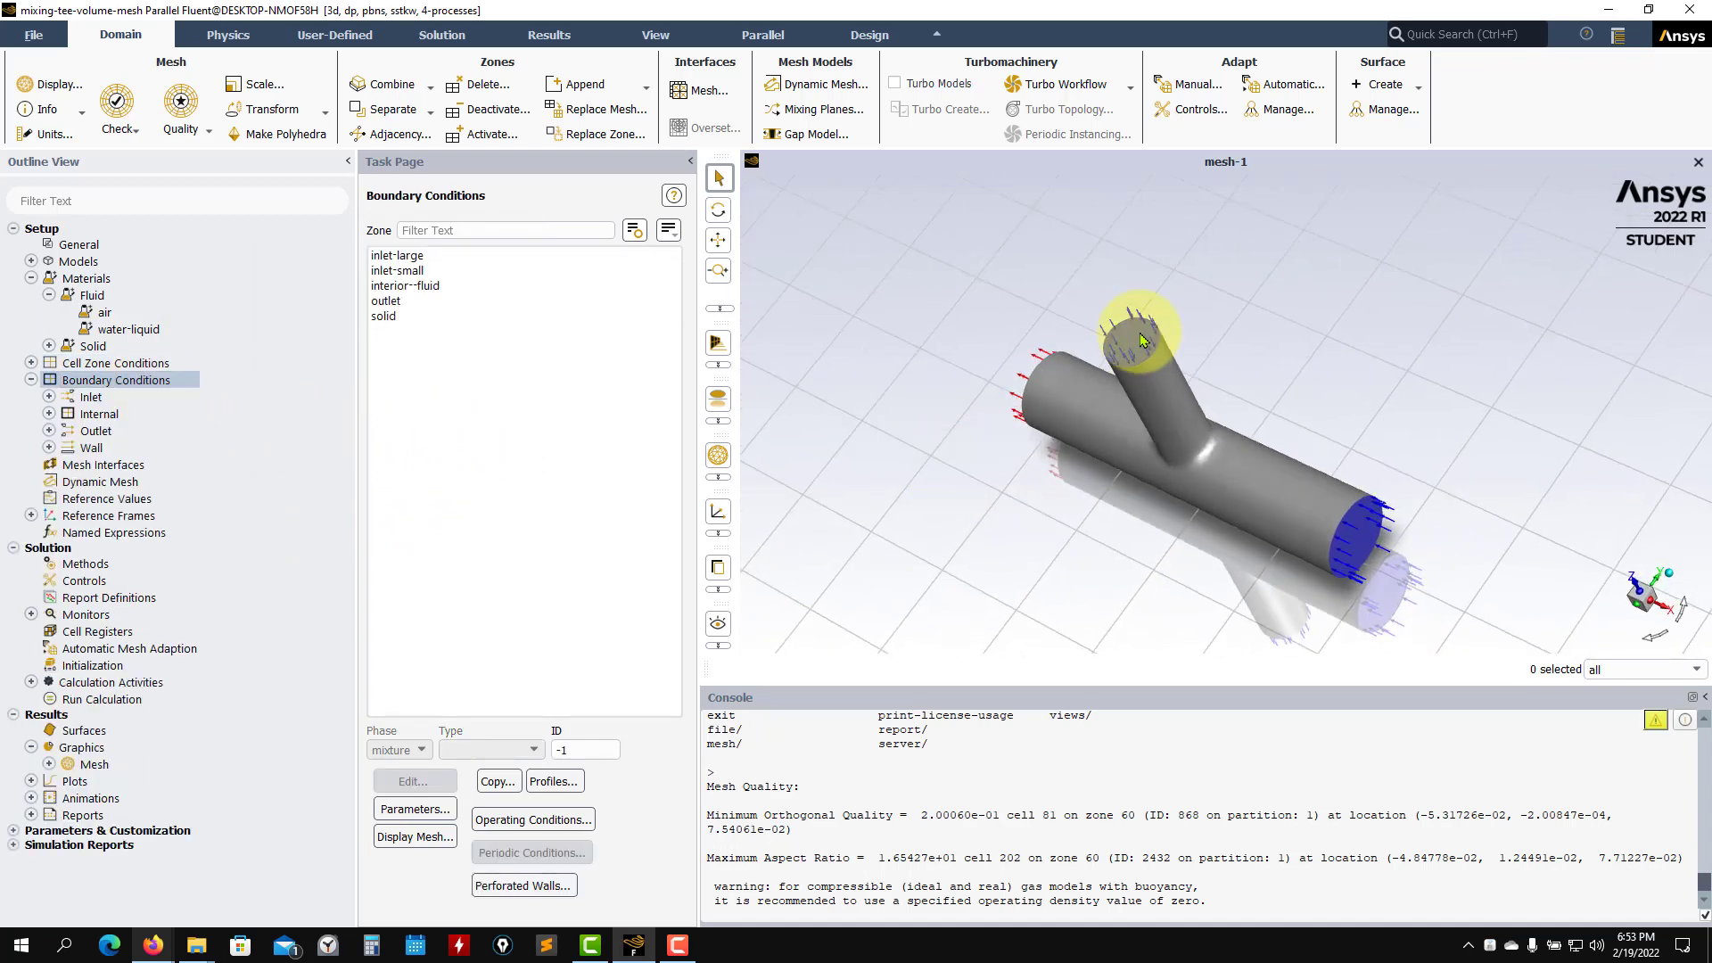
pyautogui.moveTo(1253, 549); pyautogui.dragTo(1472, 478)
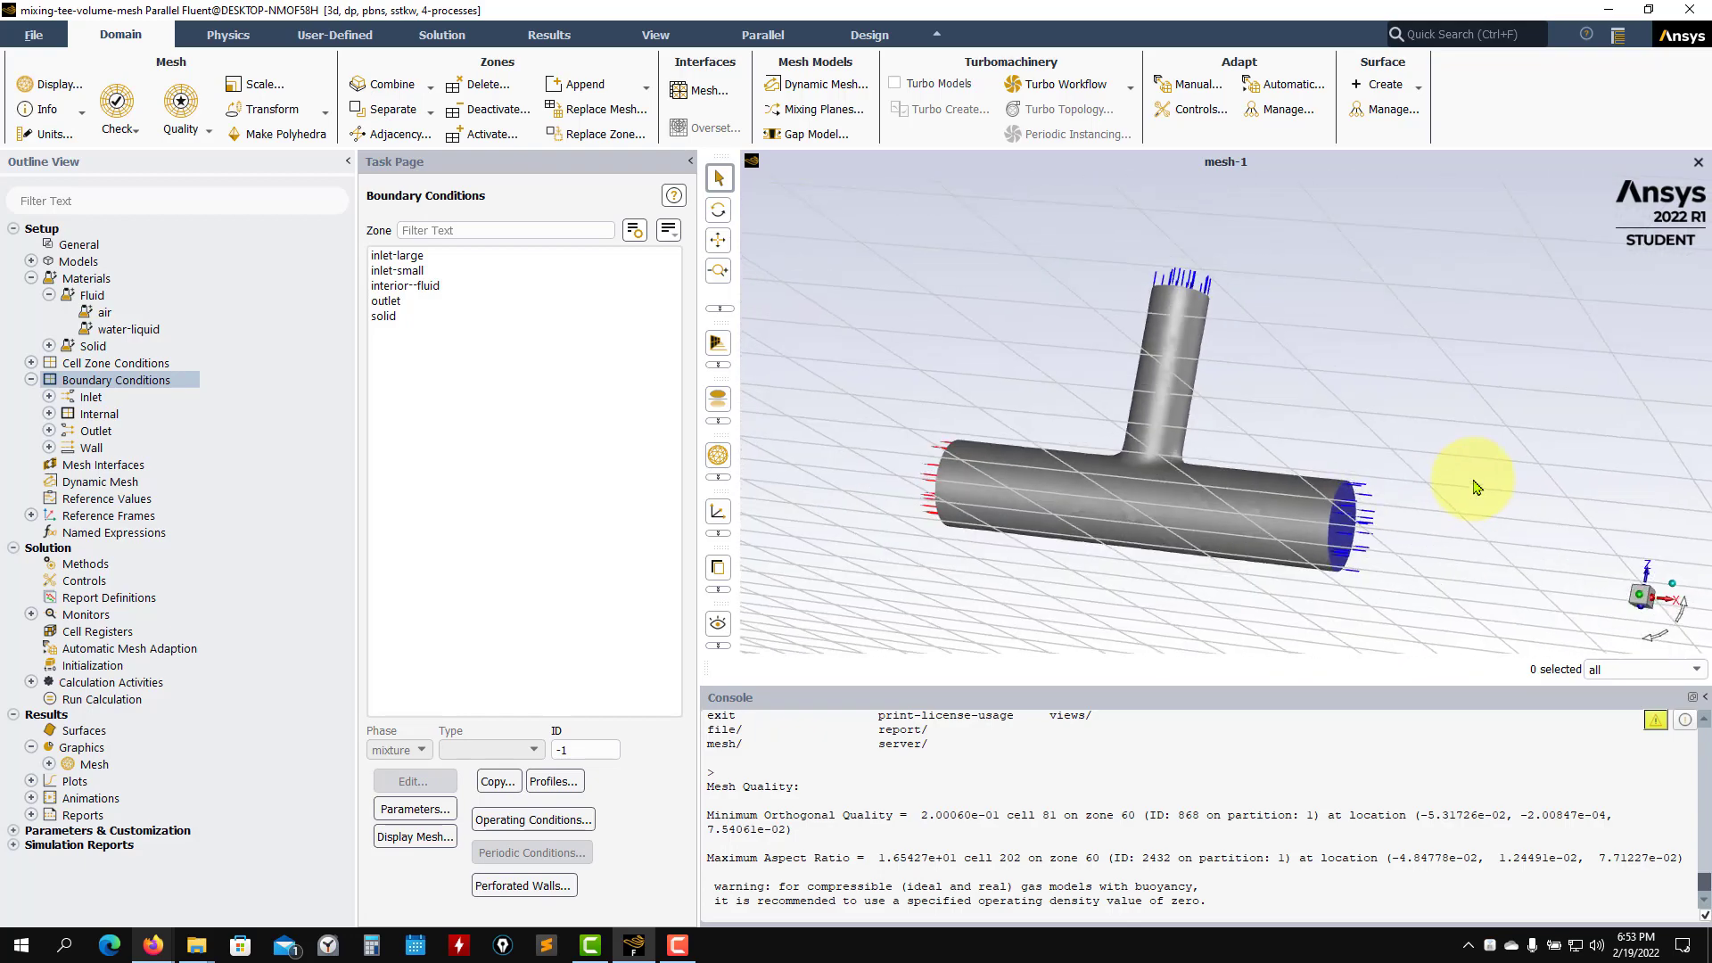
pyautogui.click(426, 256)
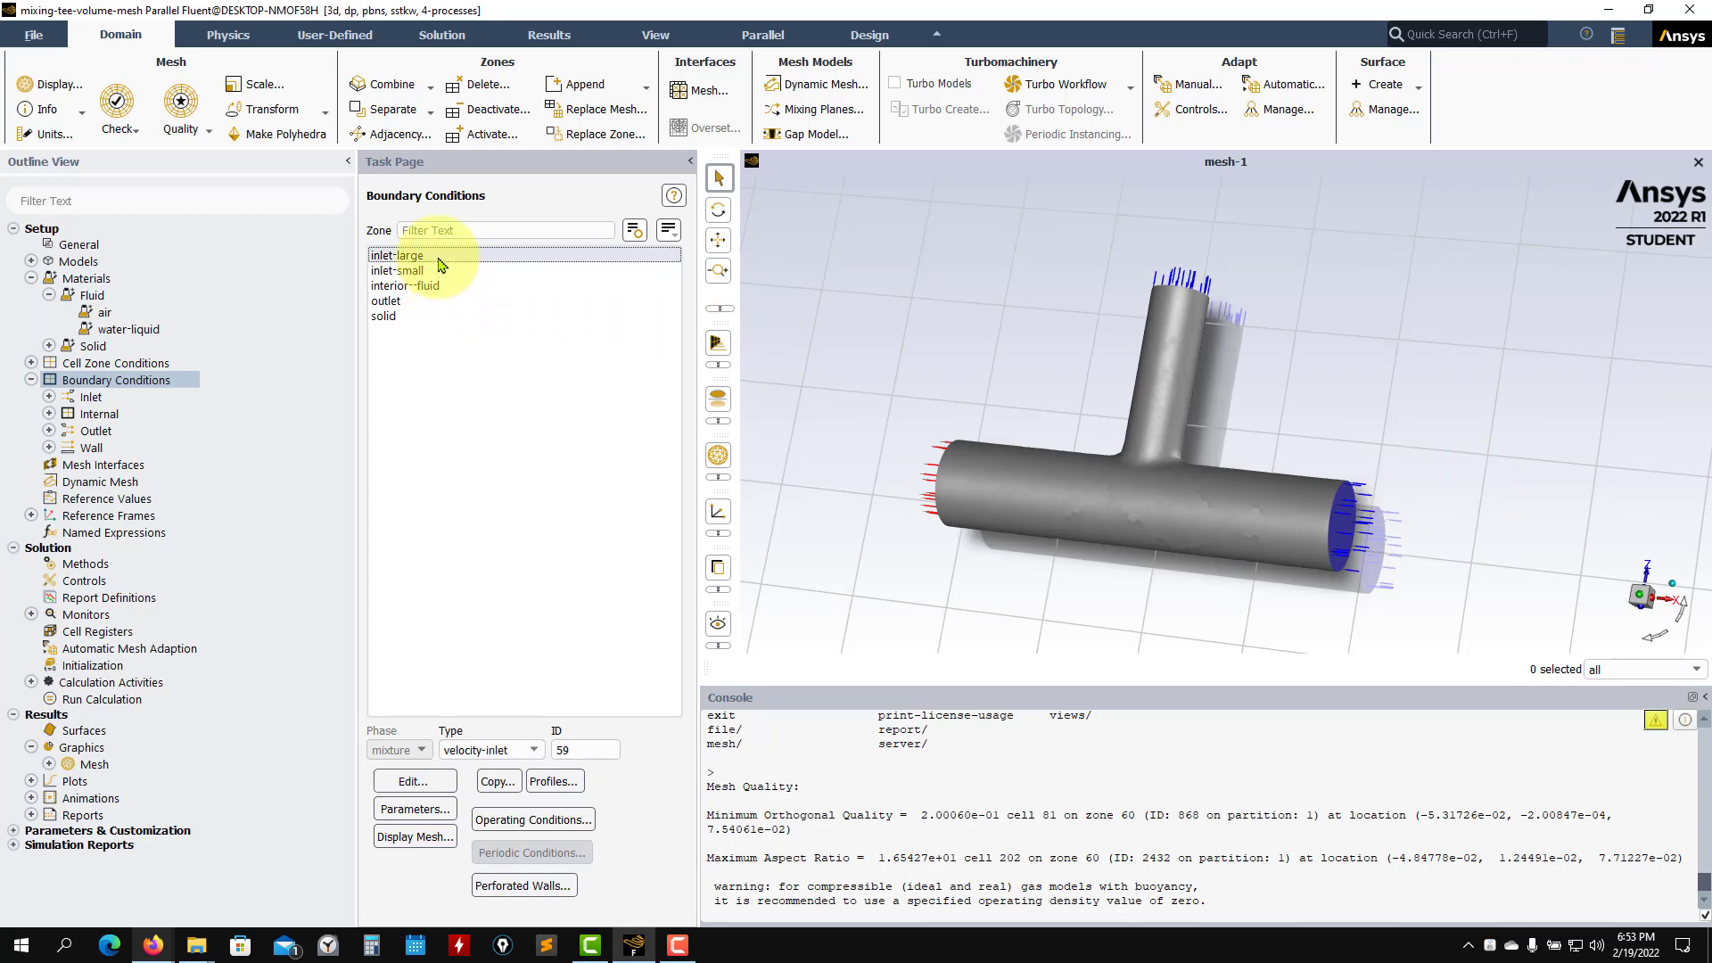
pyautogui.moveTo(986, 401); pyautogui.dragTo(945, 501)
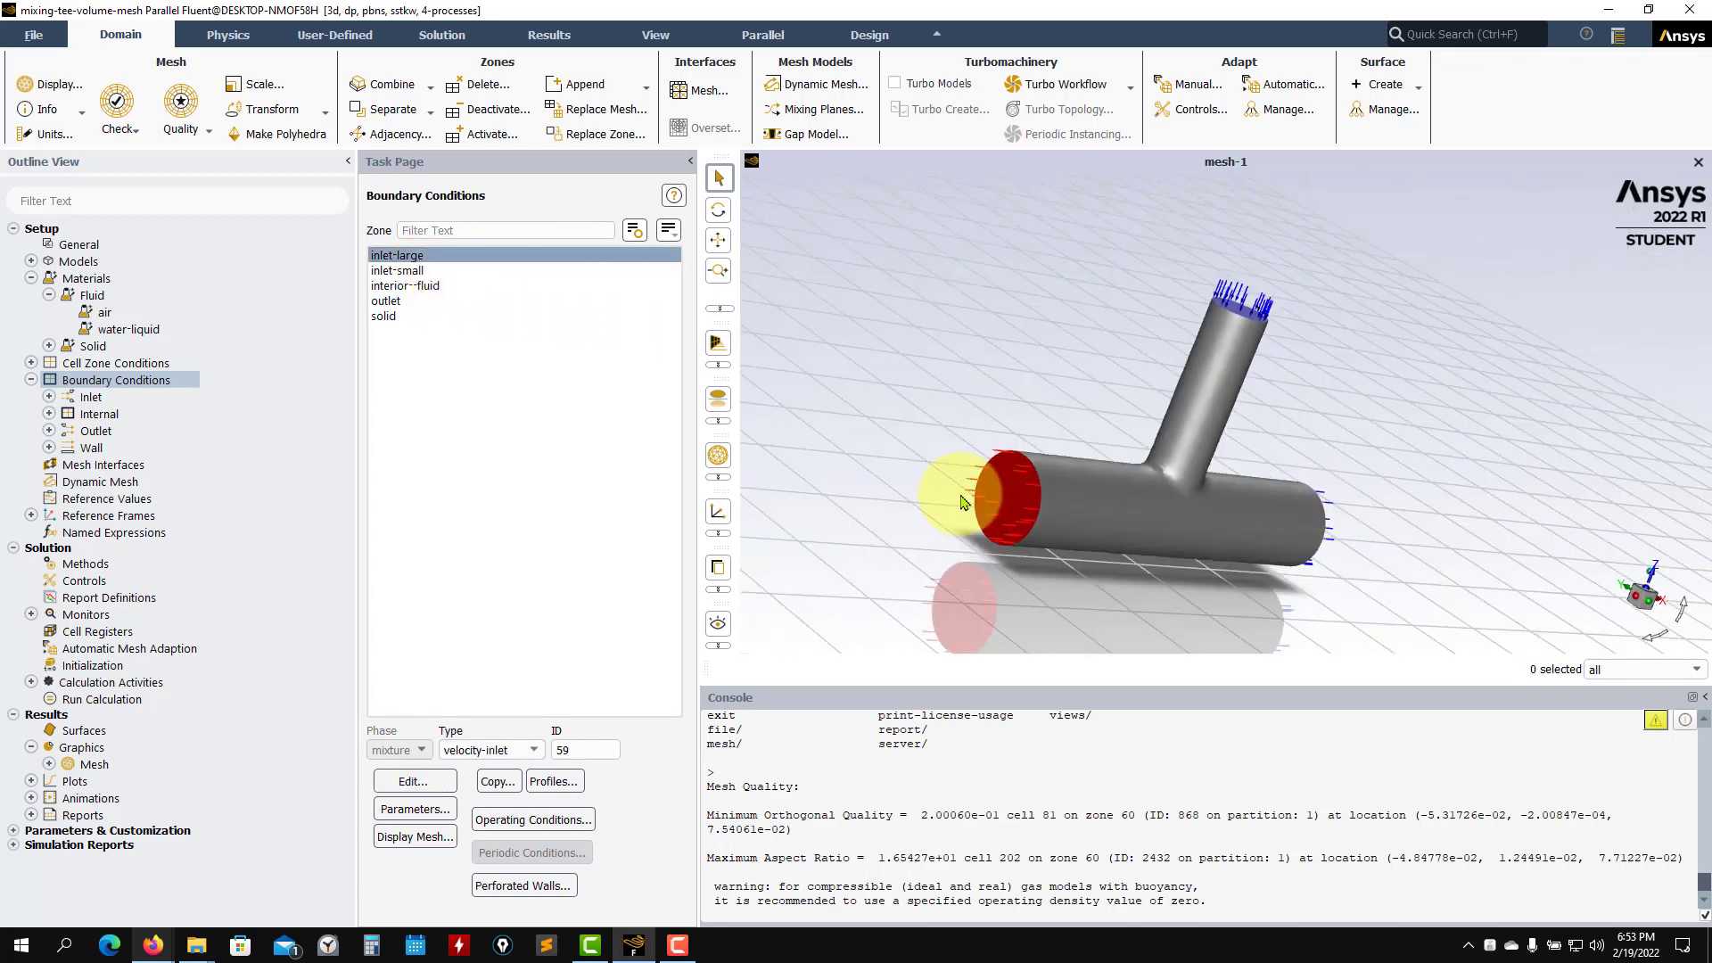
pyautogui.moveTo(1396, 540); pyautogui.dragTo(1284, 526)
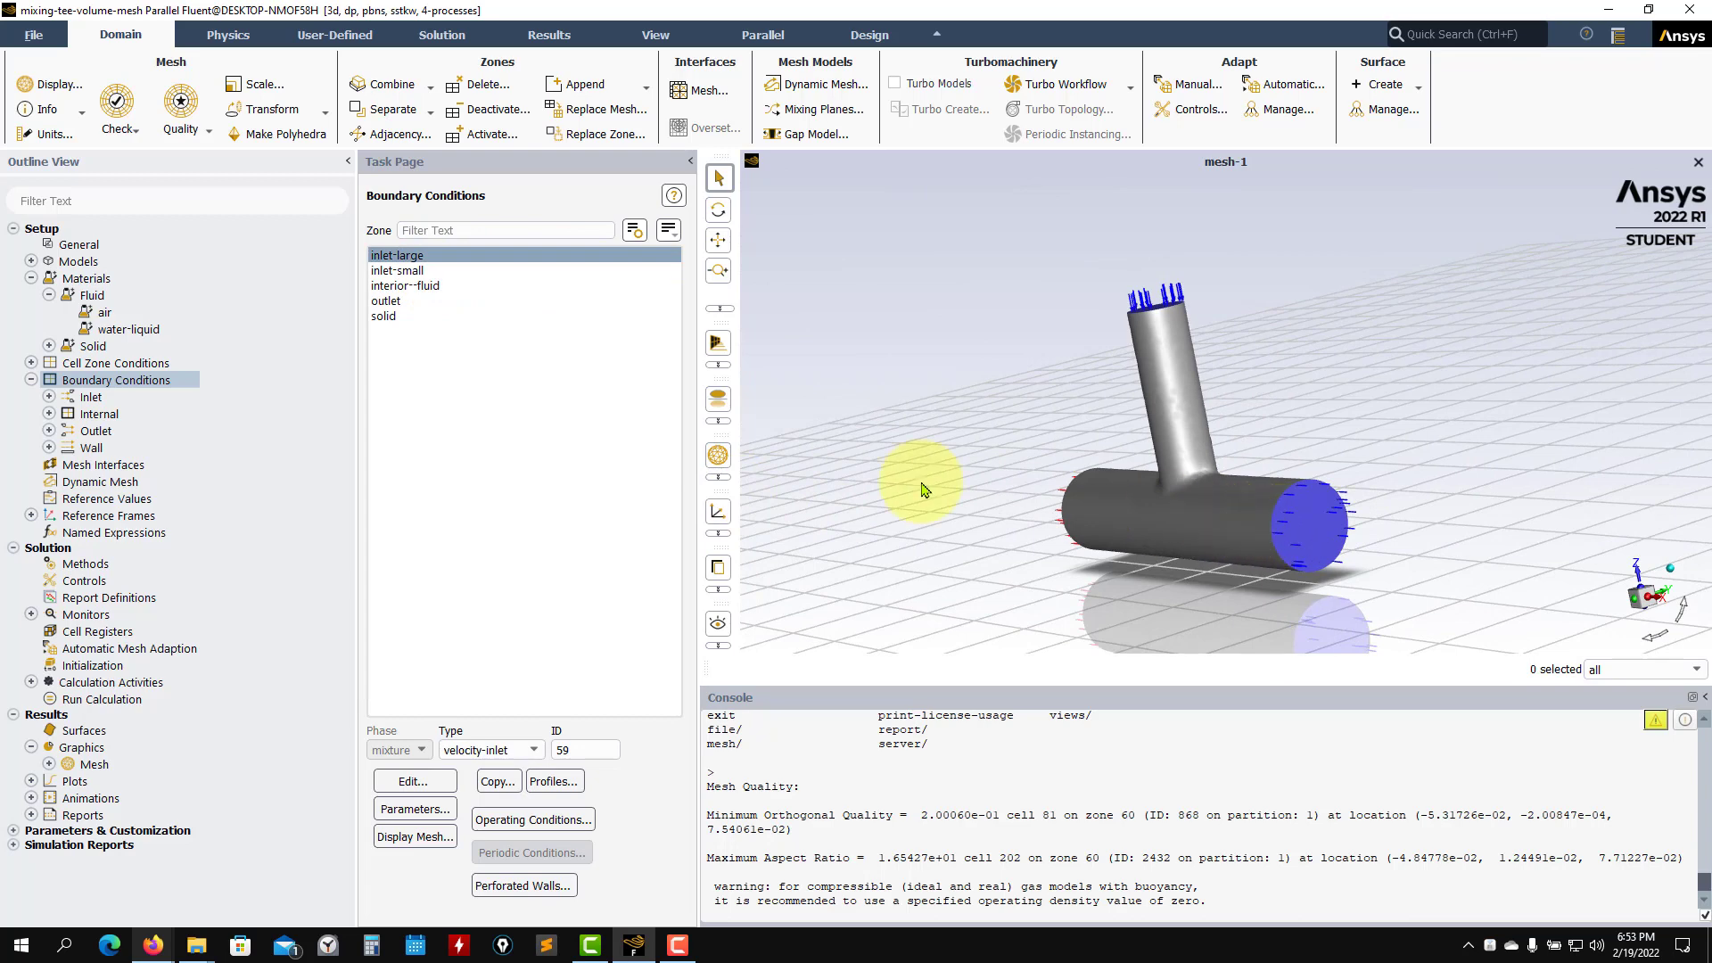
# Step: Display only the inlet-large and inlet-small surfaces of the mesh, check their flow direction arrows and close the mesh display settings
pyautogui.click(416, 837)
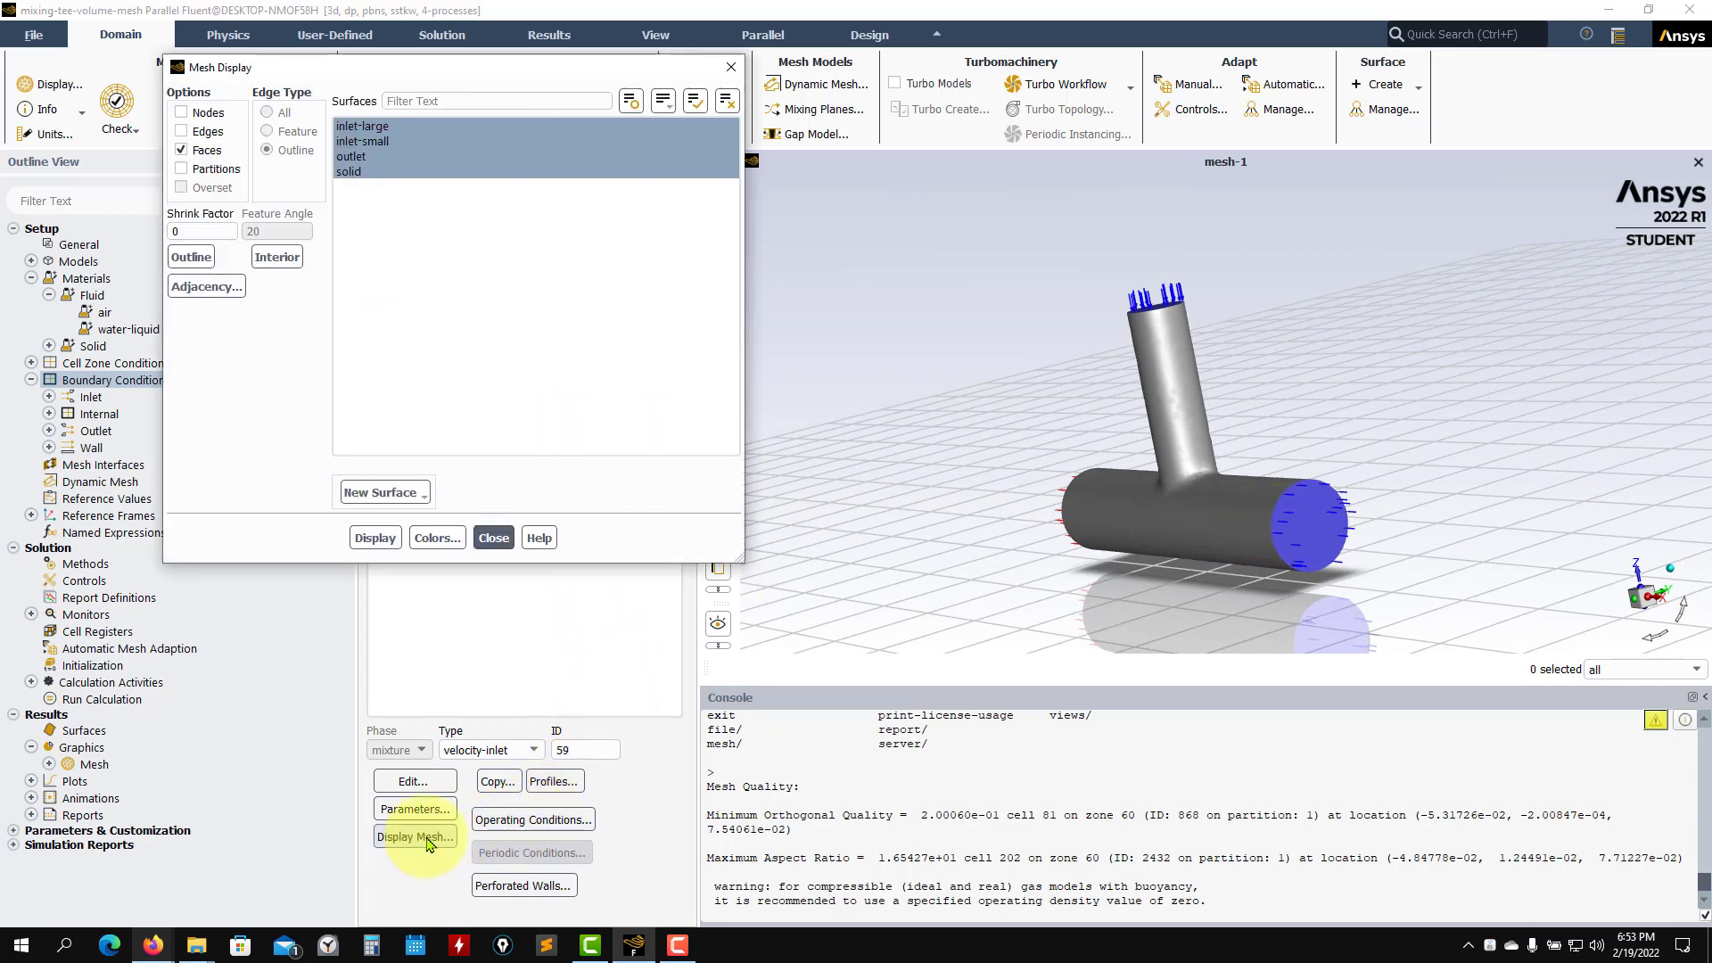
pyautogui.click(727, 99)
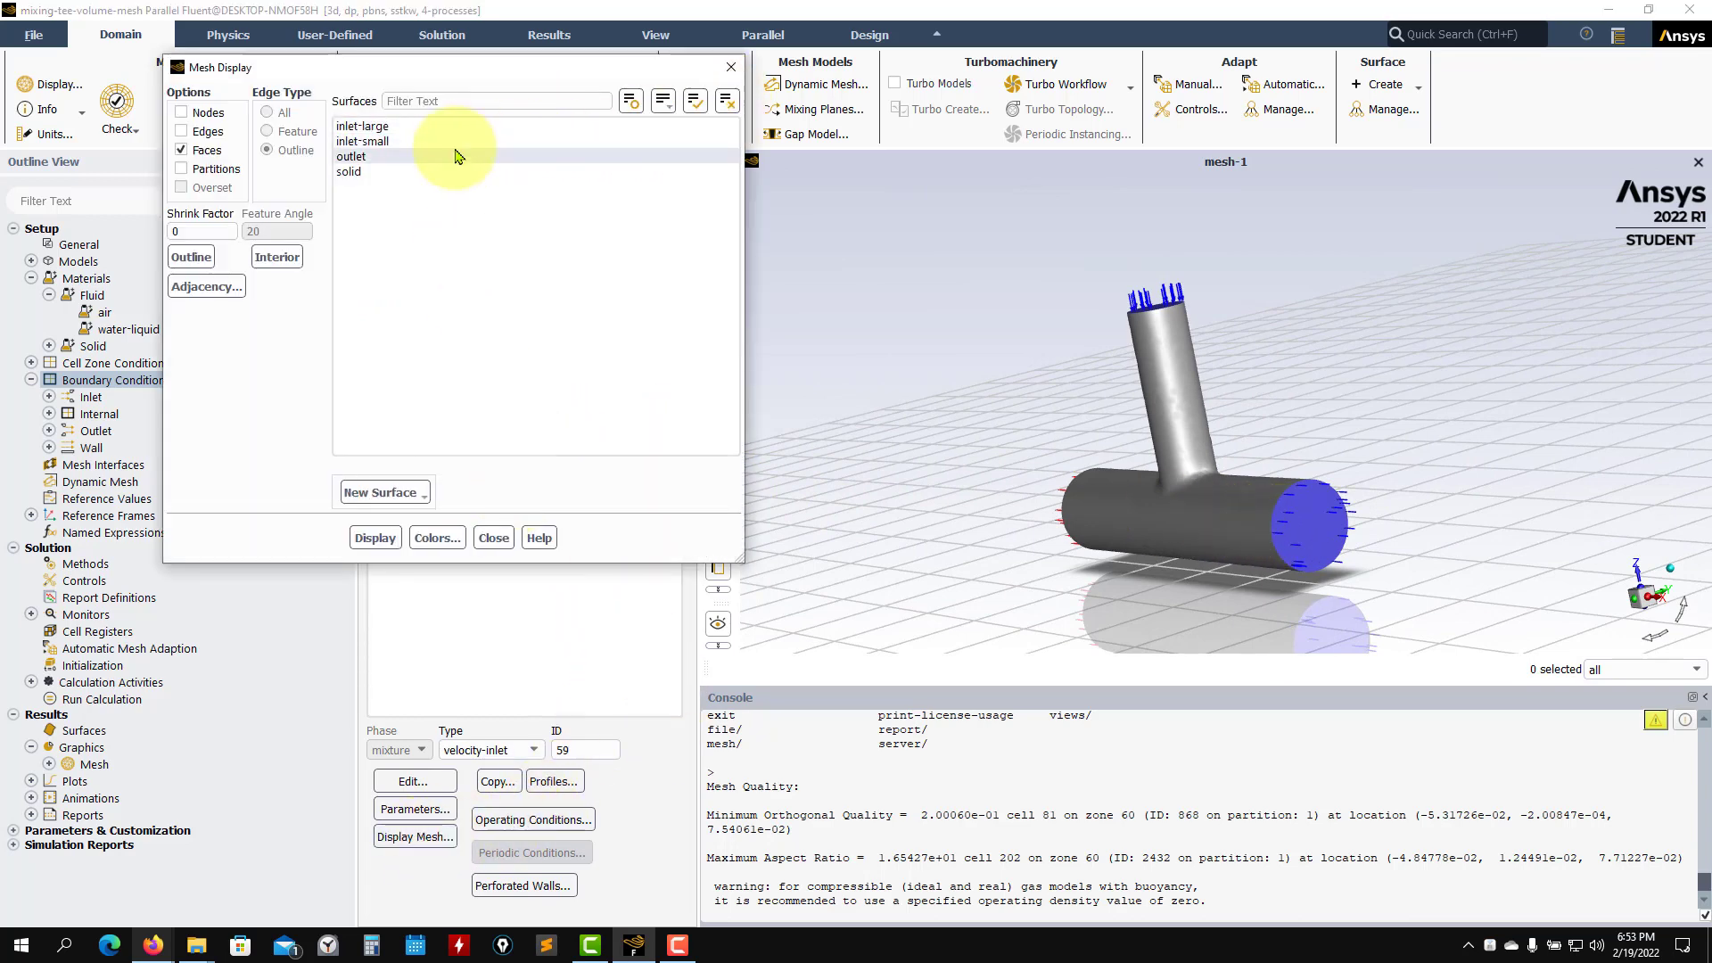
pyautogui.click(393, 131)
pyautogui.click(389, 142)
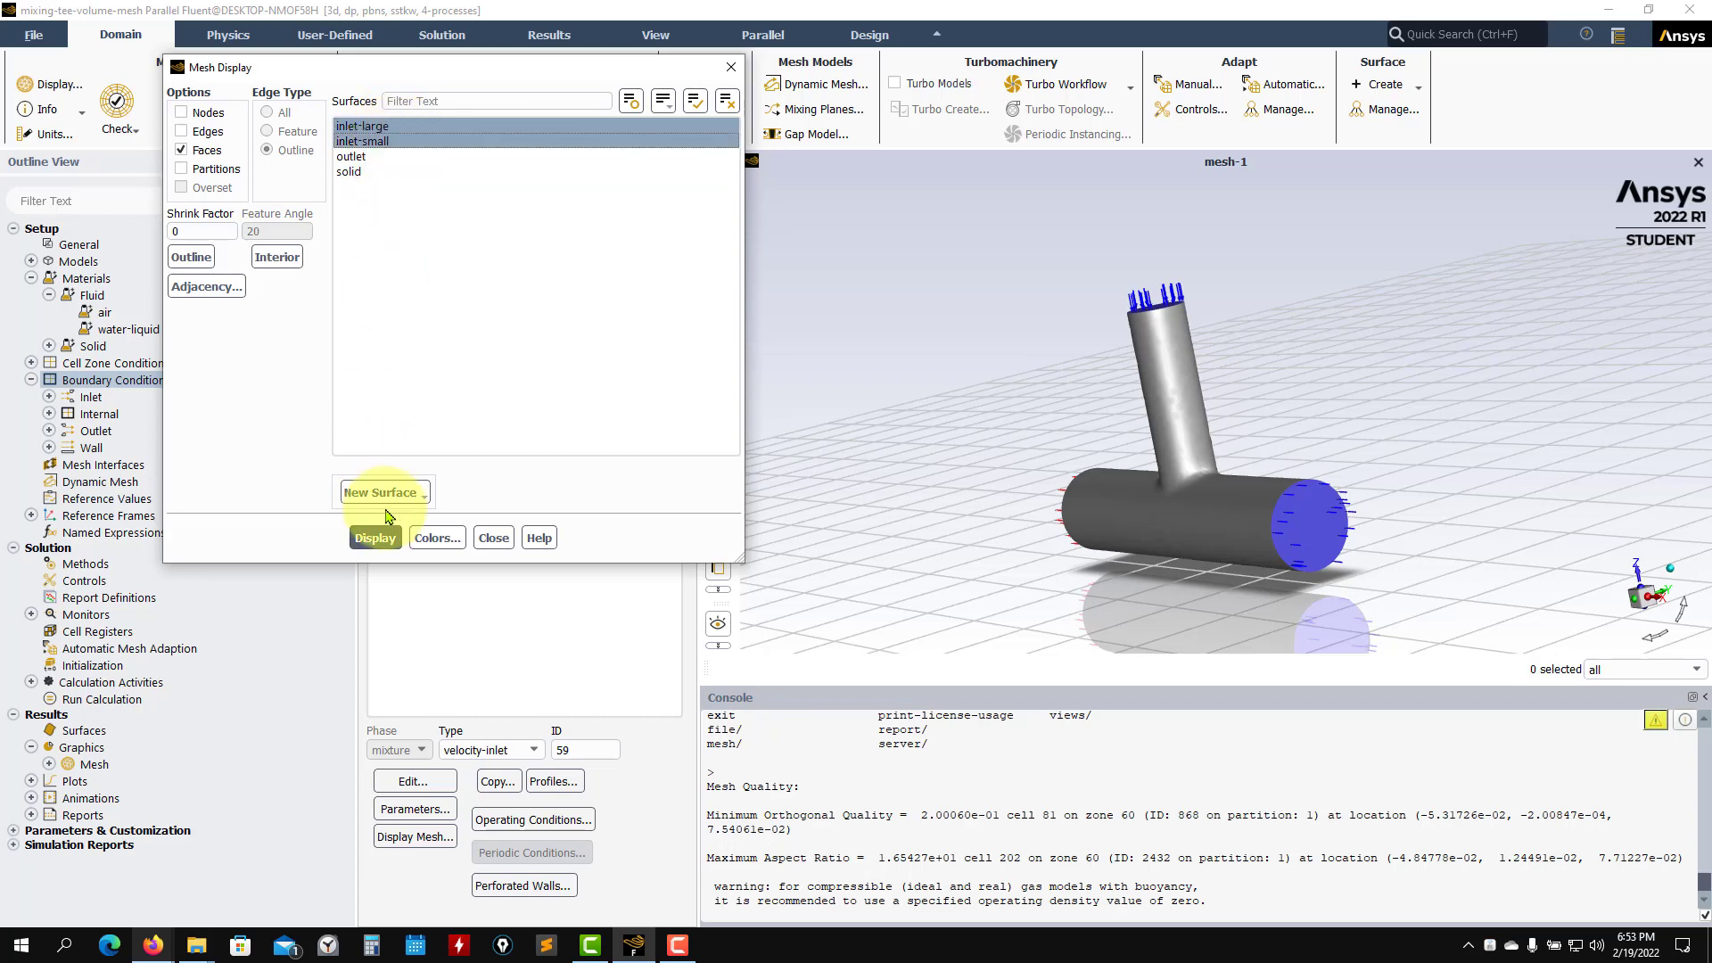
pyautogui.click(374, 538)
pyautogui.moveTo(900, 462); pyautogui.dragTo(945, 513)
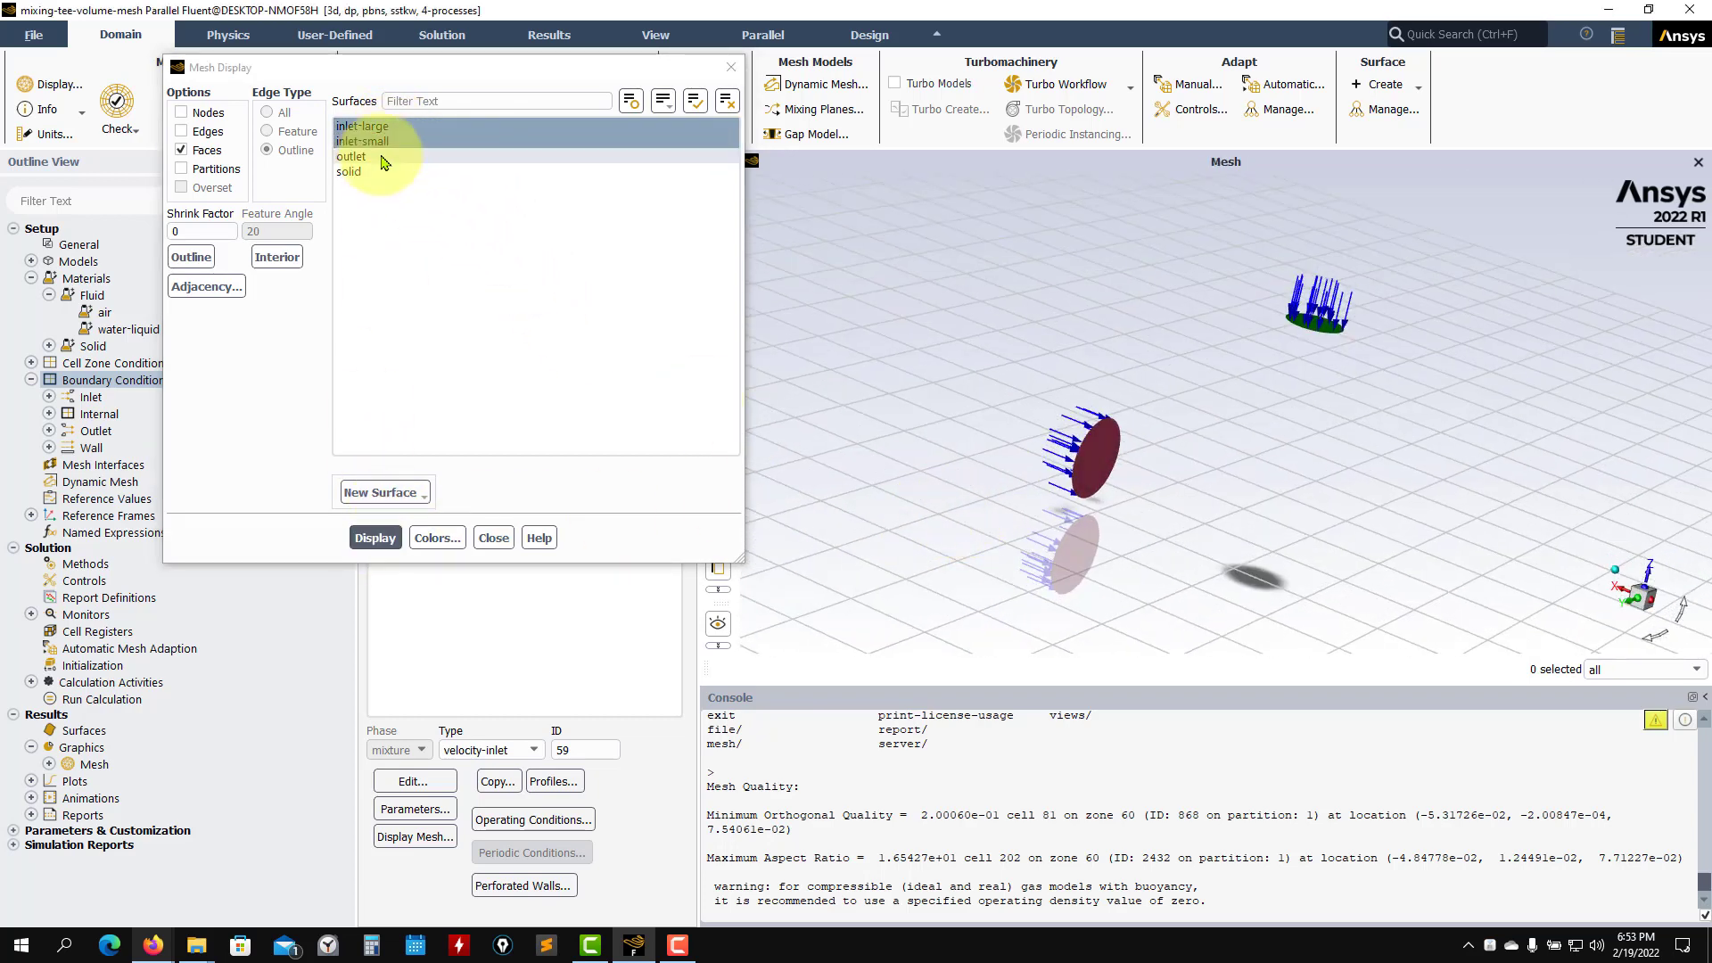
pyautogui.click(494, 537)
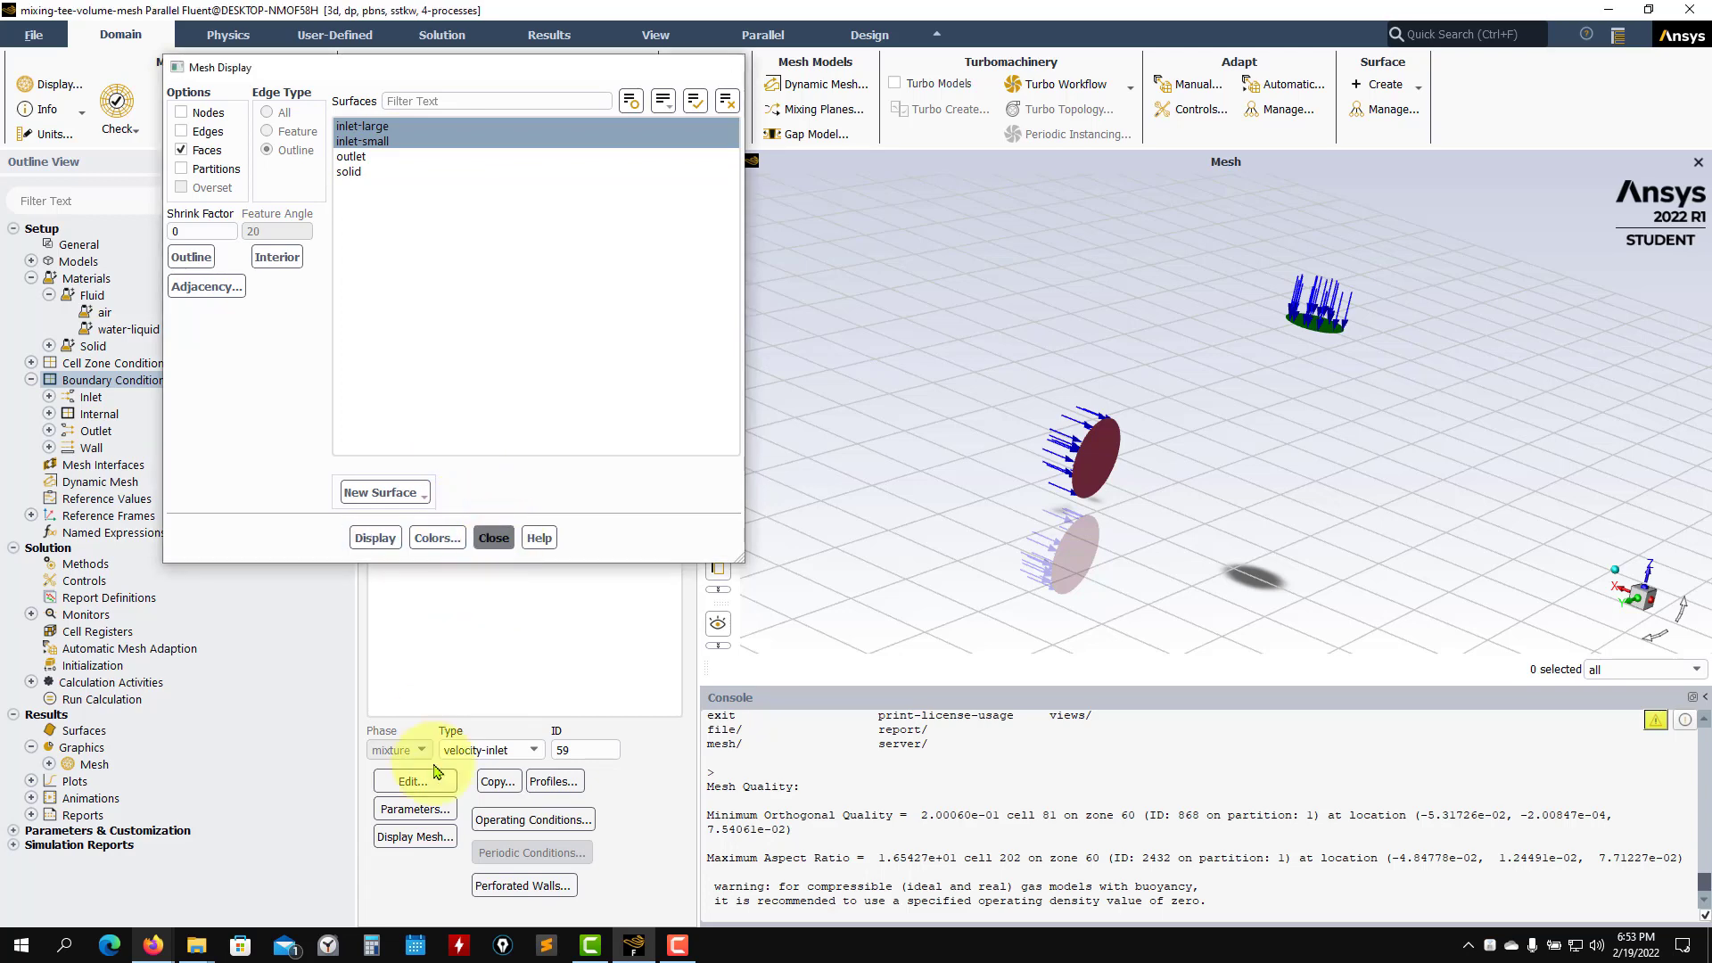
pyautogui.click(496, 538)
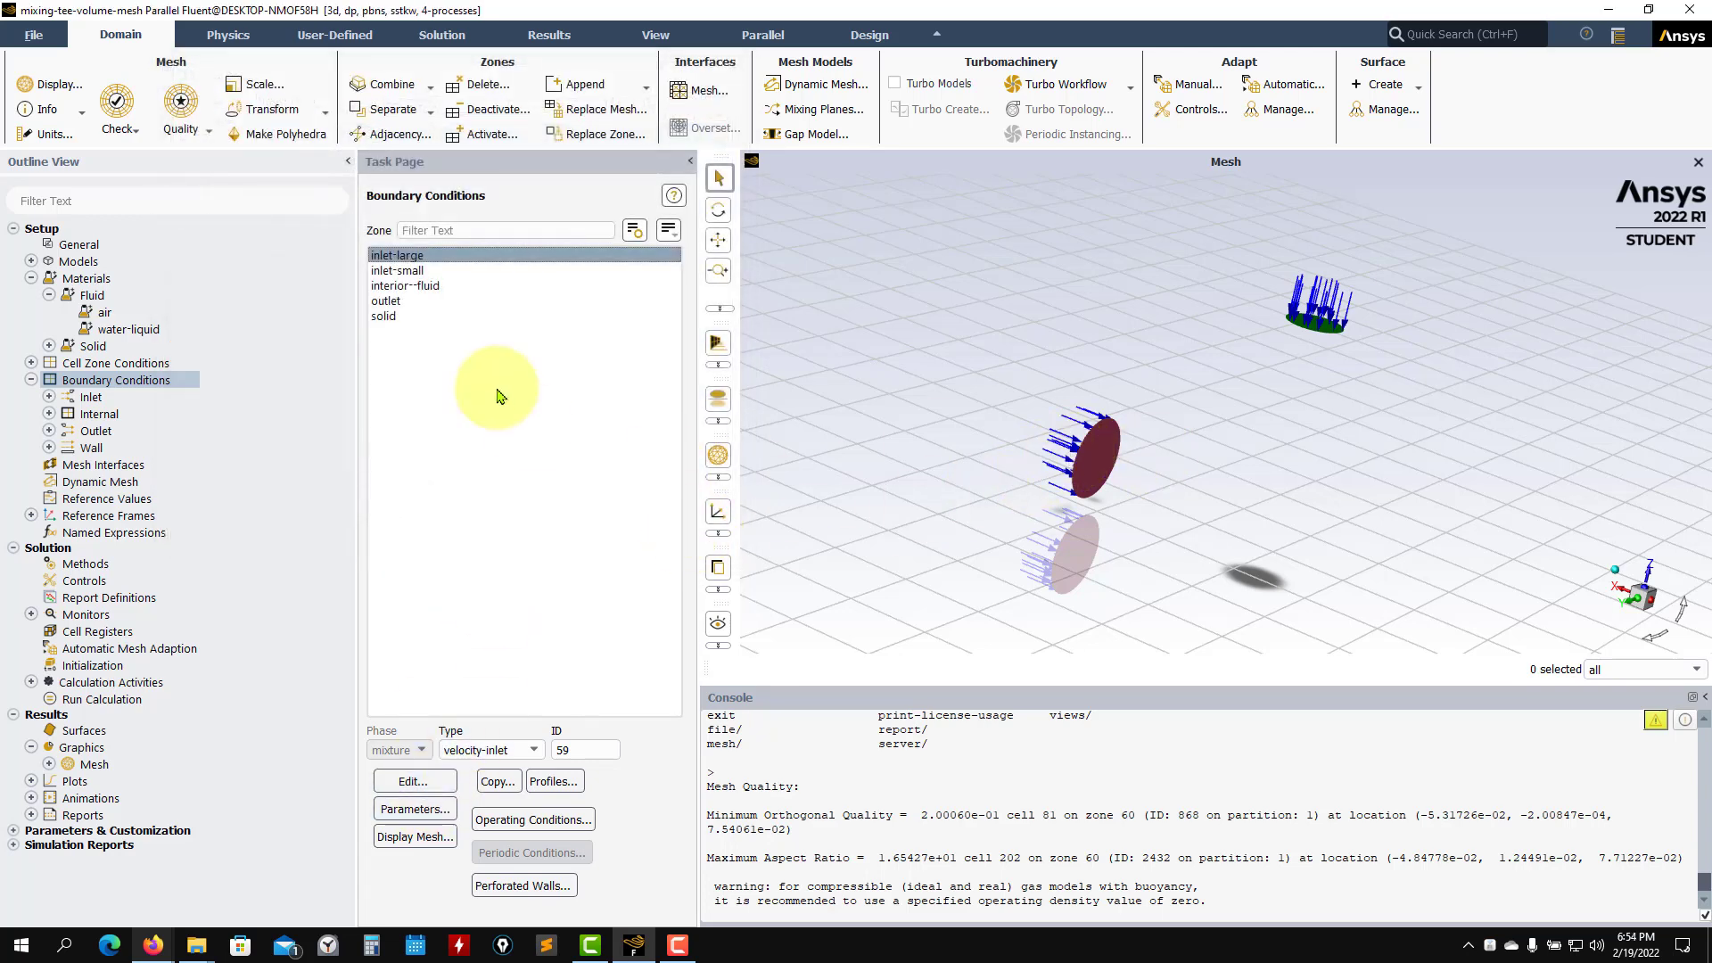
# Step: View the velocity inlet settings of inlet-large, close them and collapse the boundary conditions branch
pyautogui.click(413, 782)
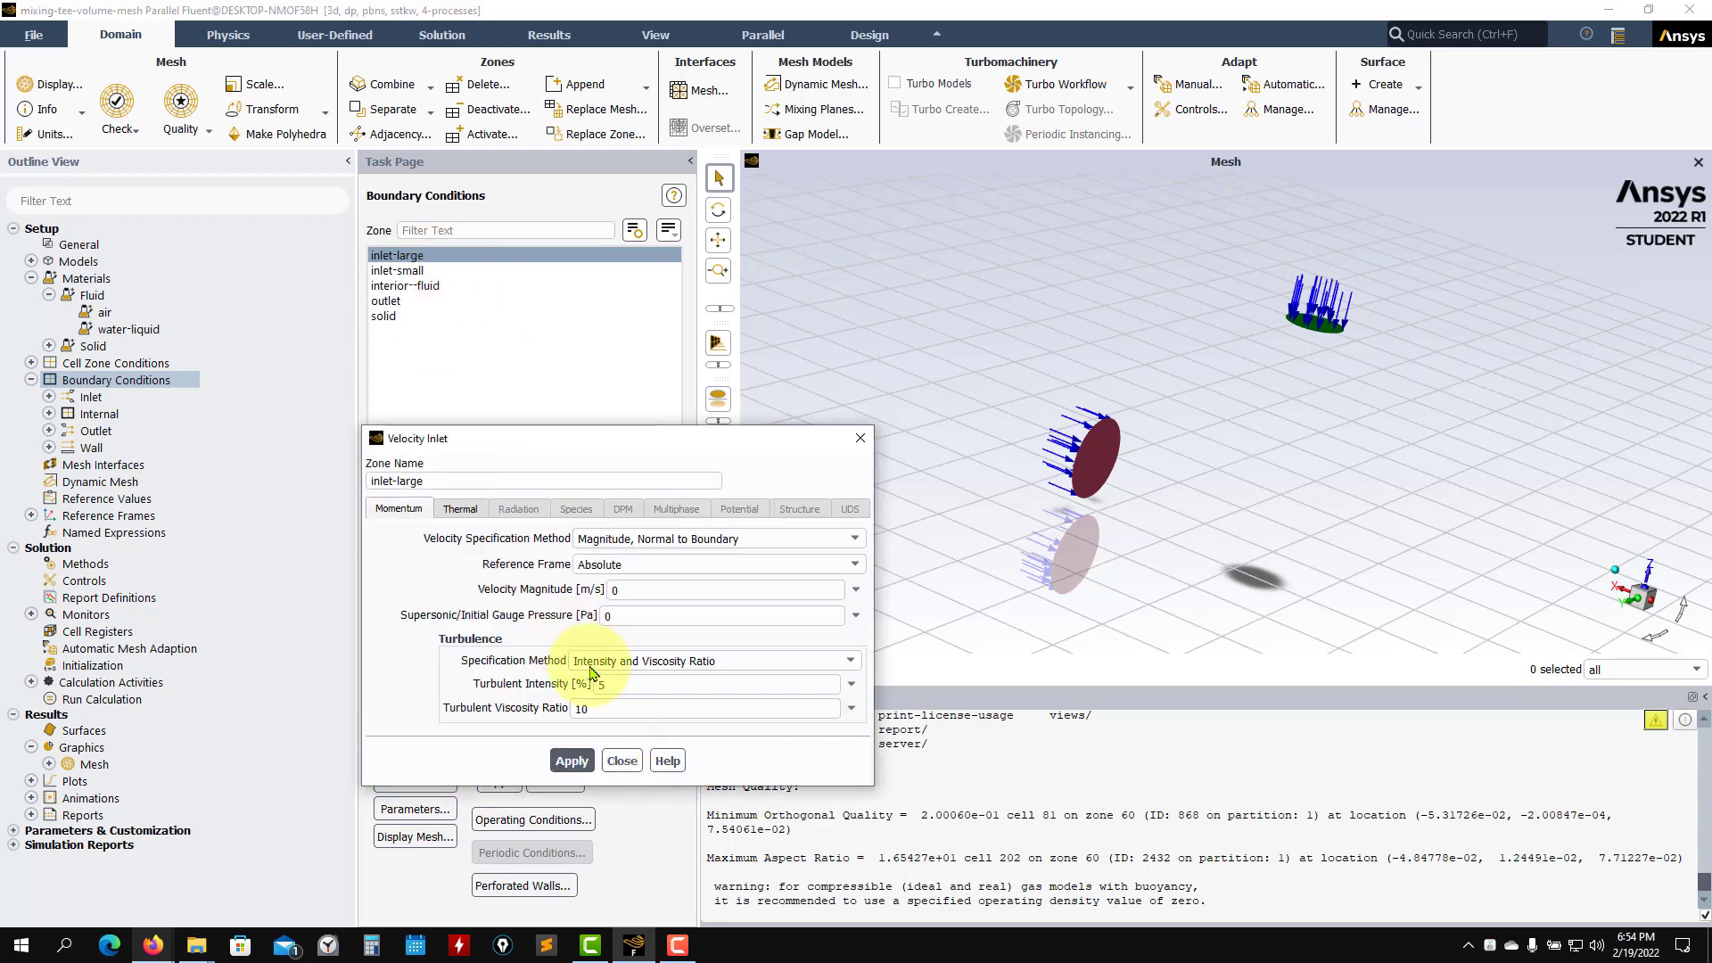
pyautogui.click(622, 761)
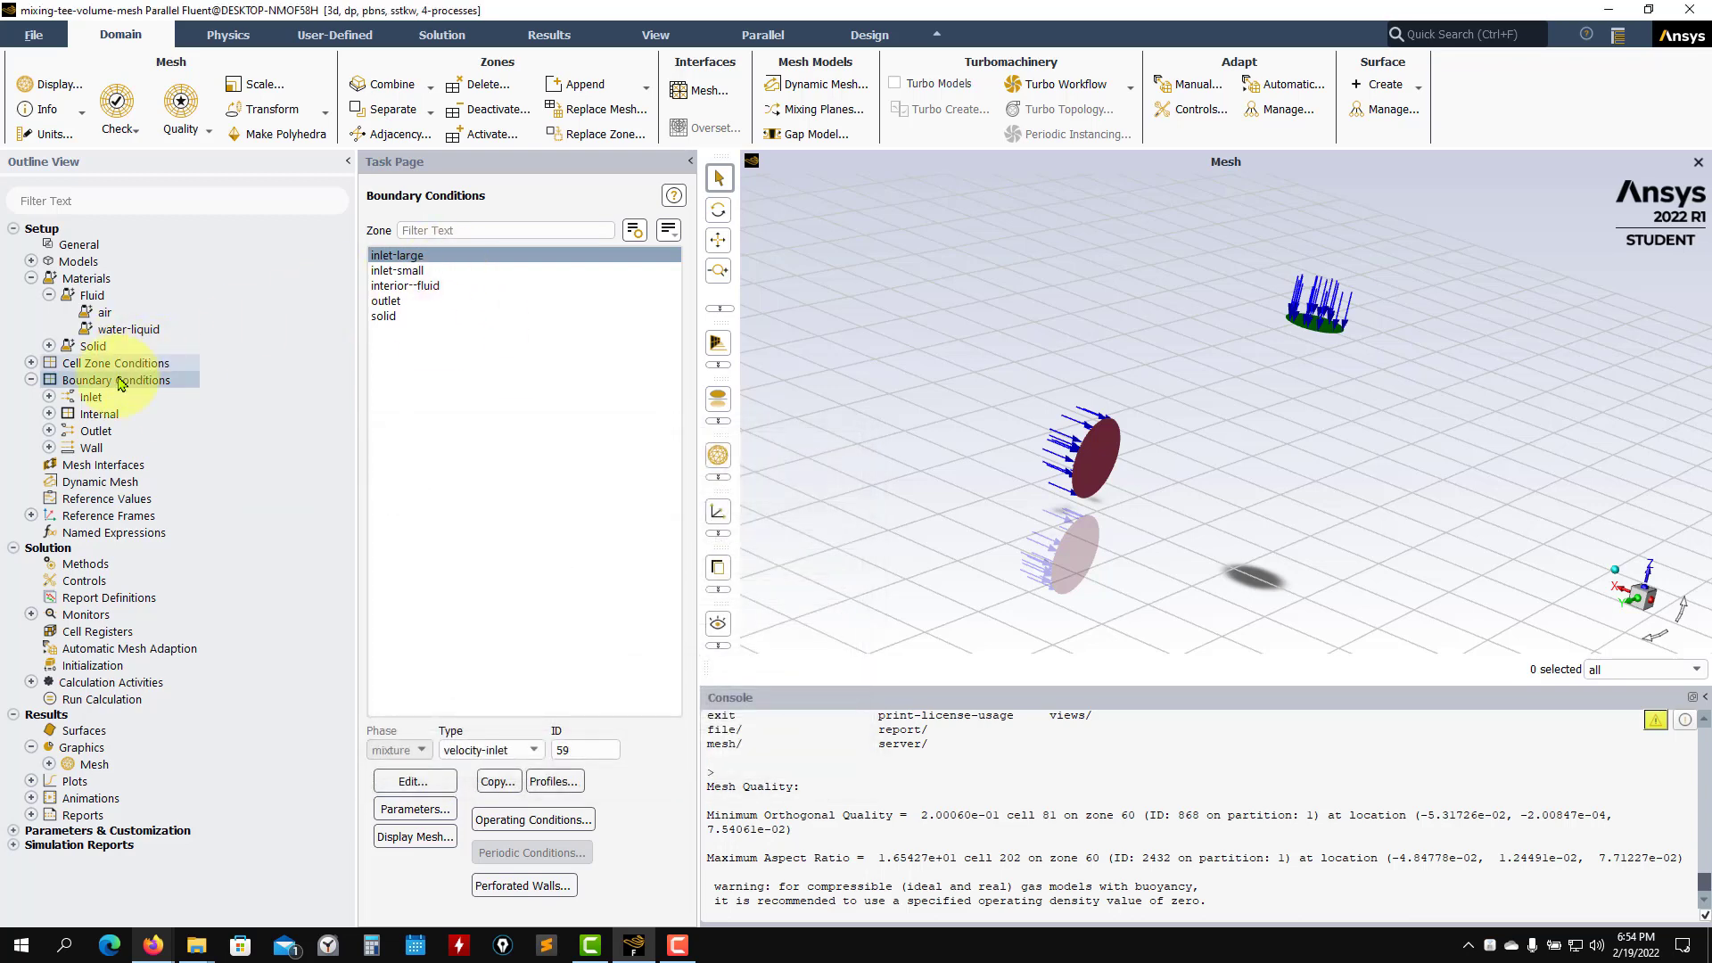
pyautogui.doubleClick(121, 382)
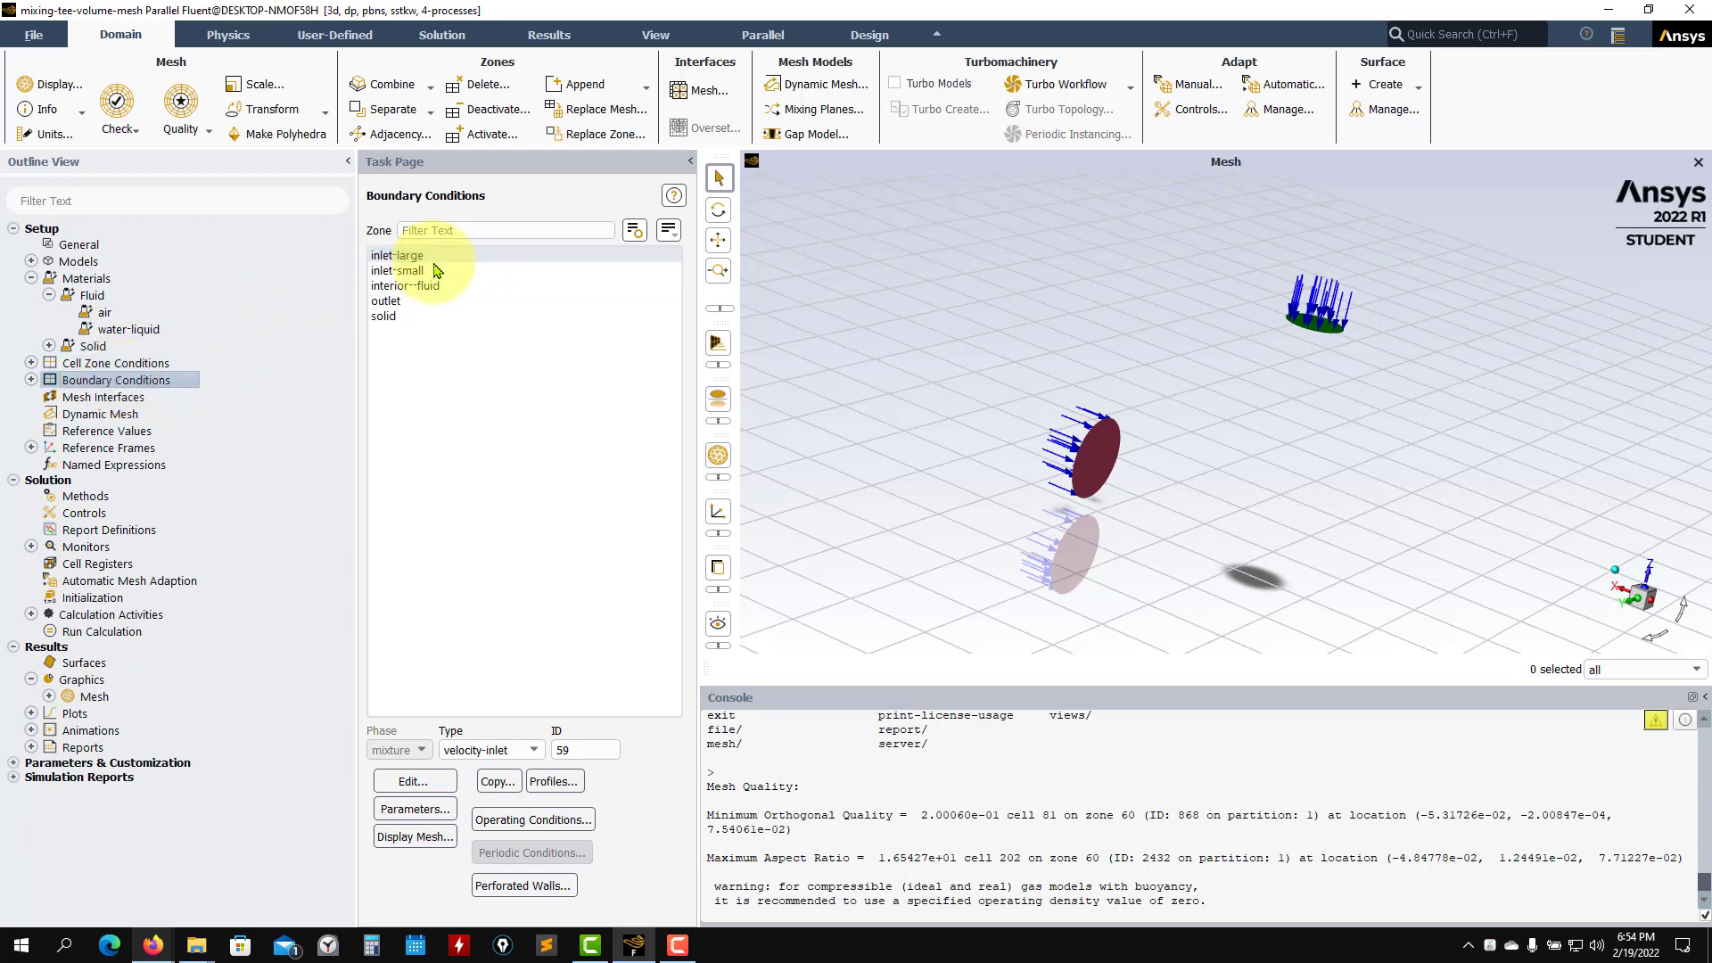
# Step: Switch to the case presentation PDF in Firefox, check the inlet velocities and temperatures in the problem definition, and return to Fluent
pyautogui.moveTo(152, 946)
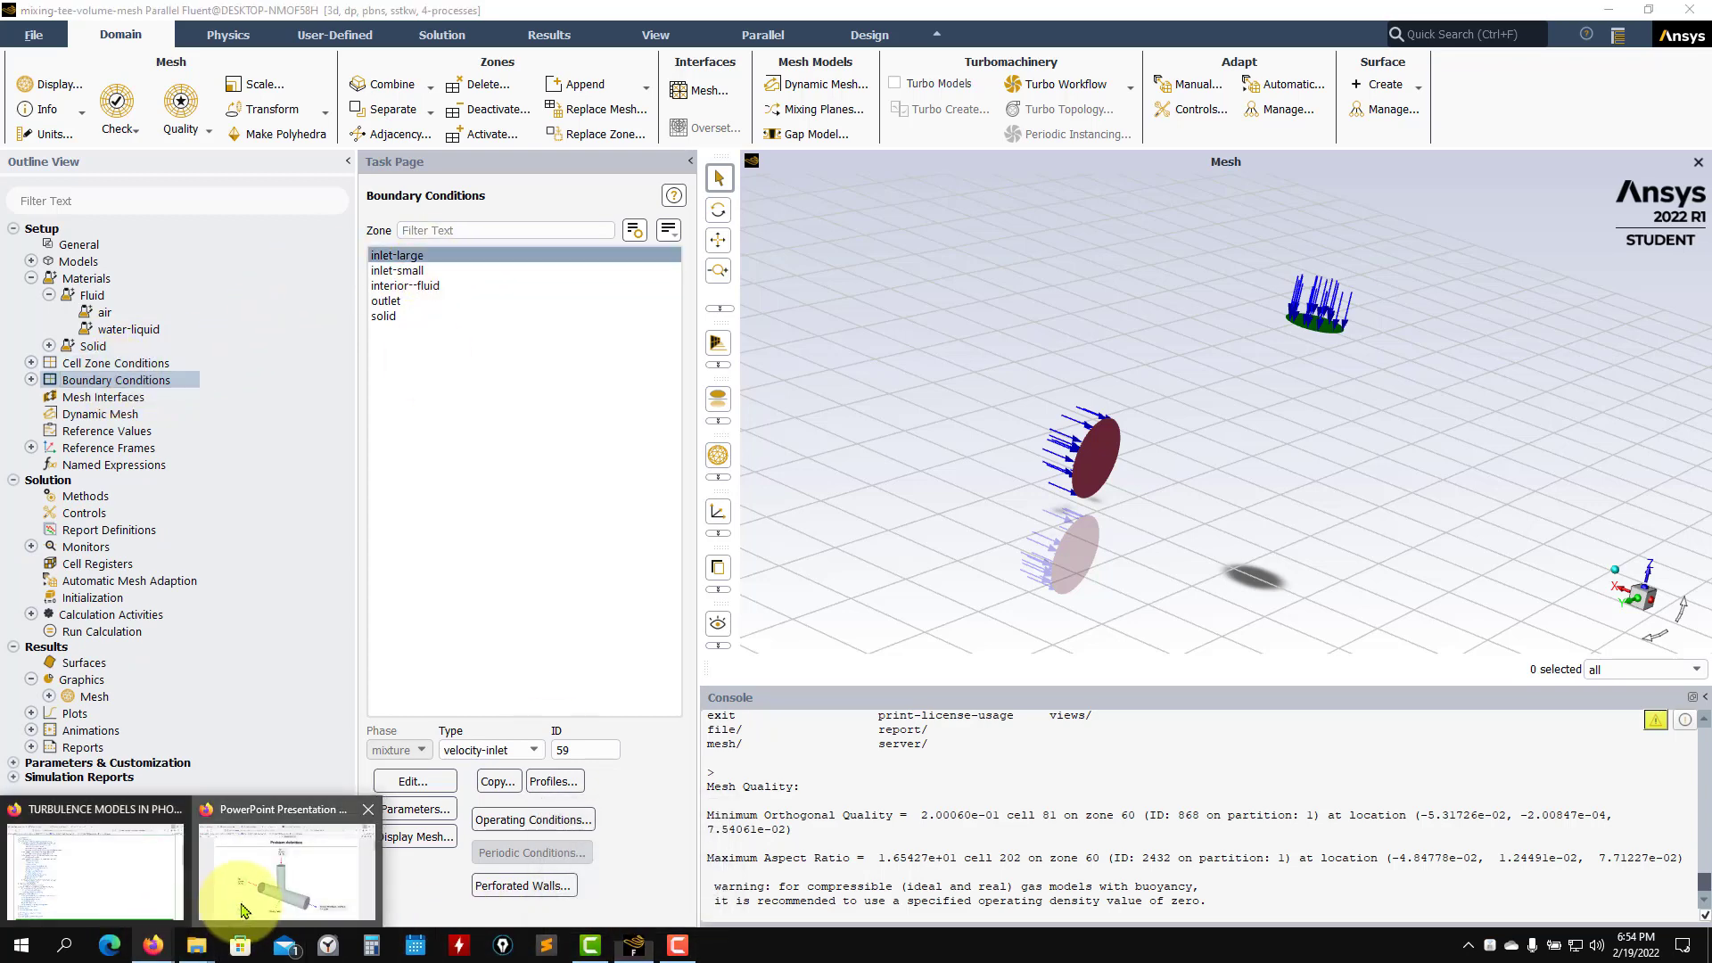
pyautogui.click(268, 892)
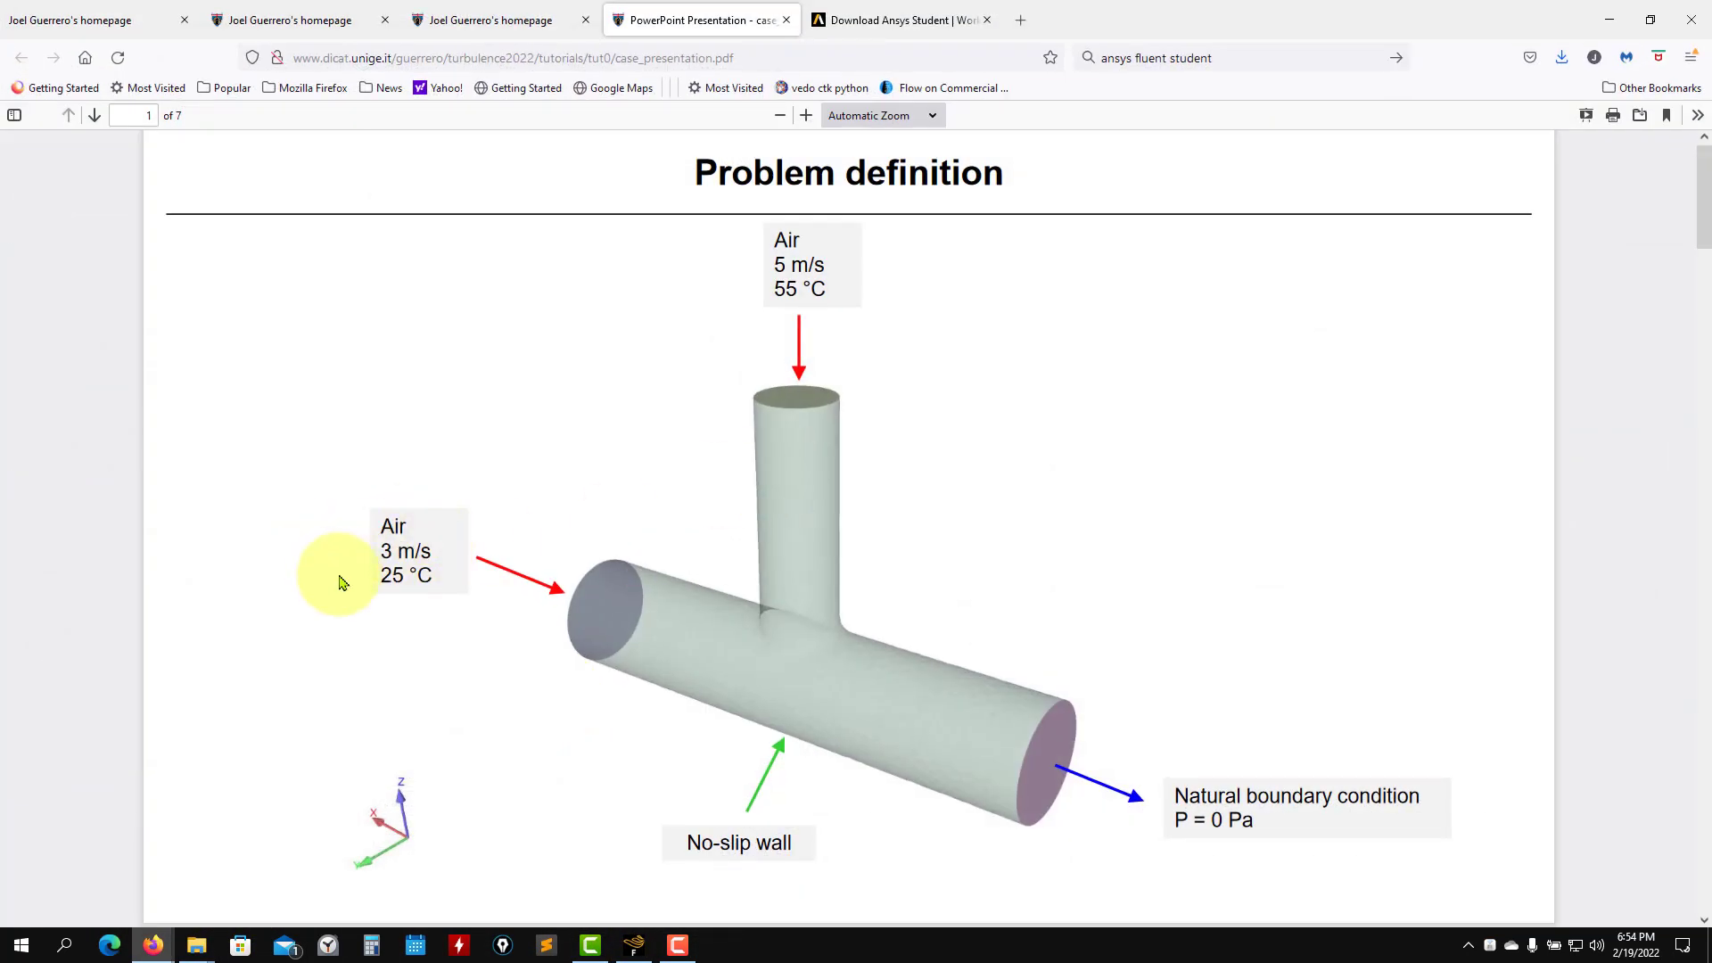
pyautogui.click(1608, 20)
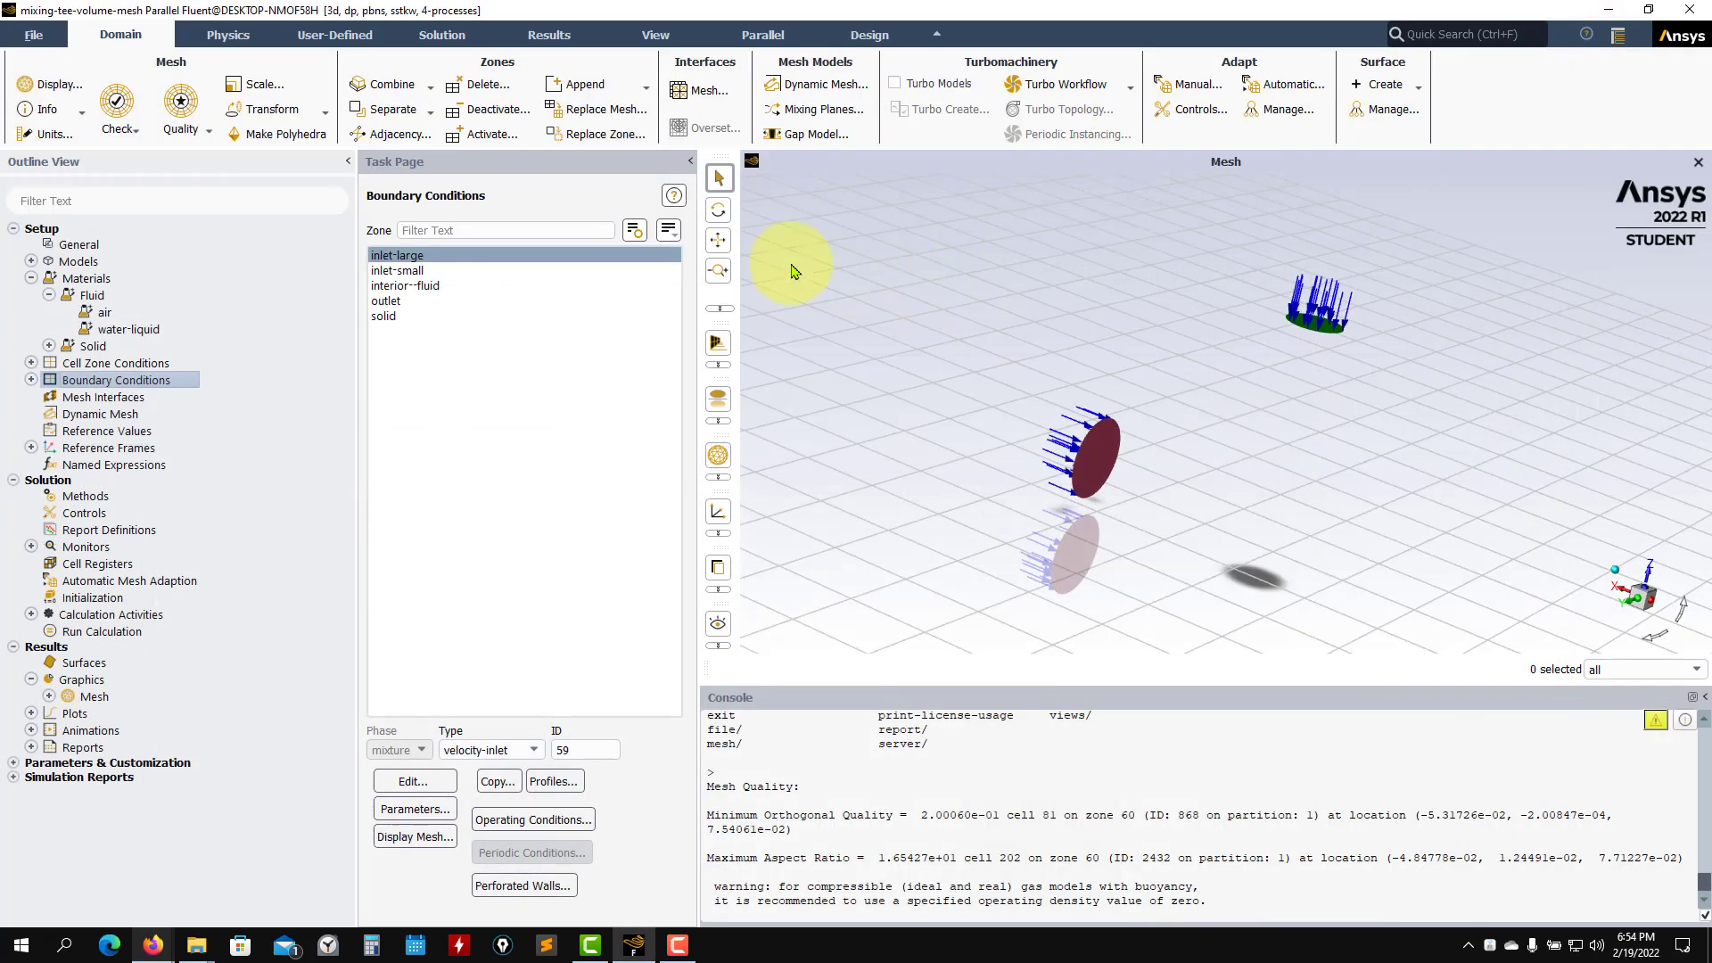
# Step: Review the available boundary types for inlet-large and choose velocity-inlet
pyautogui.click(515, 750)
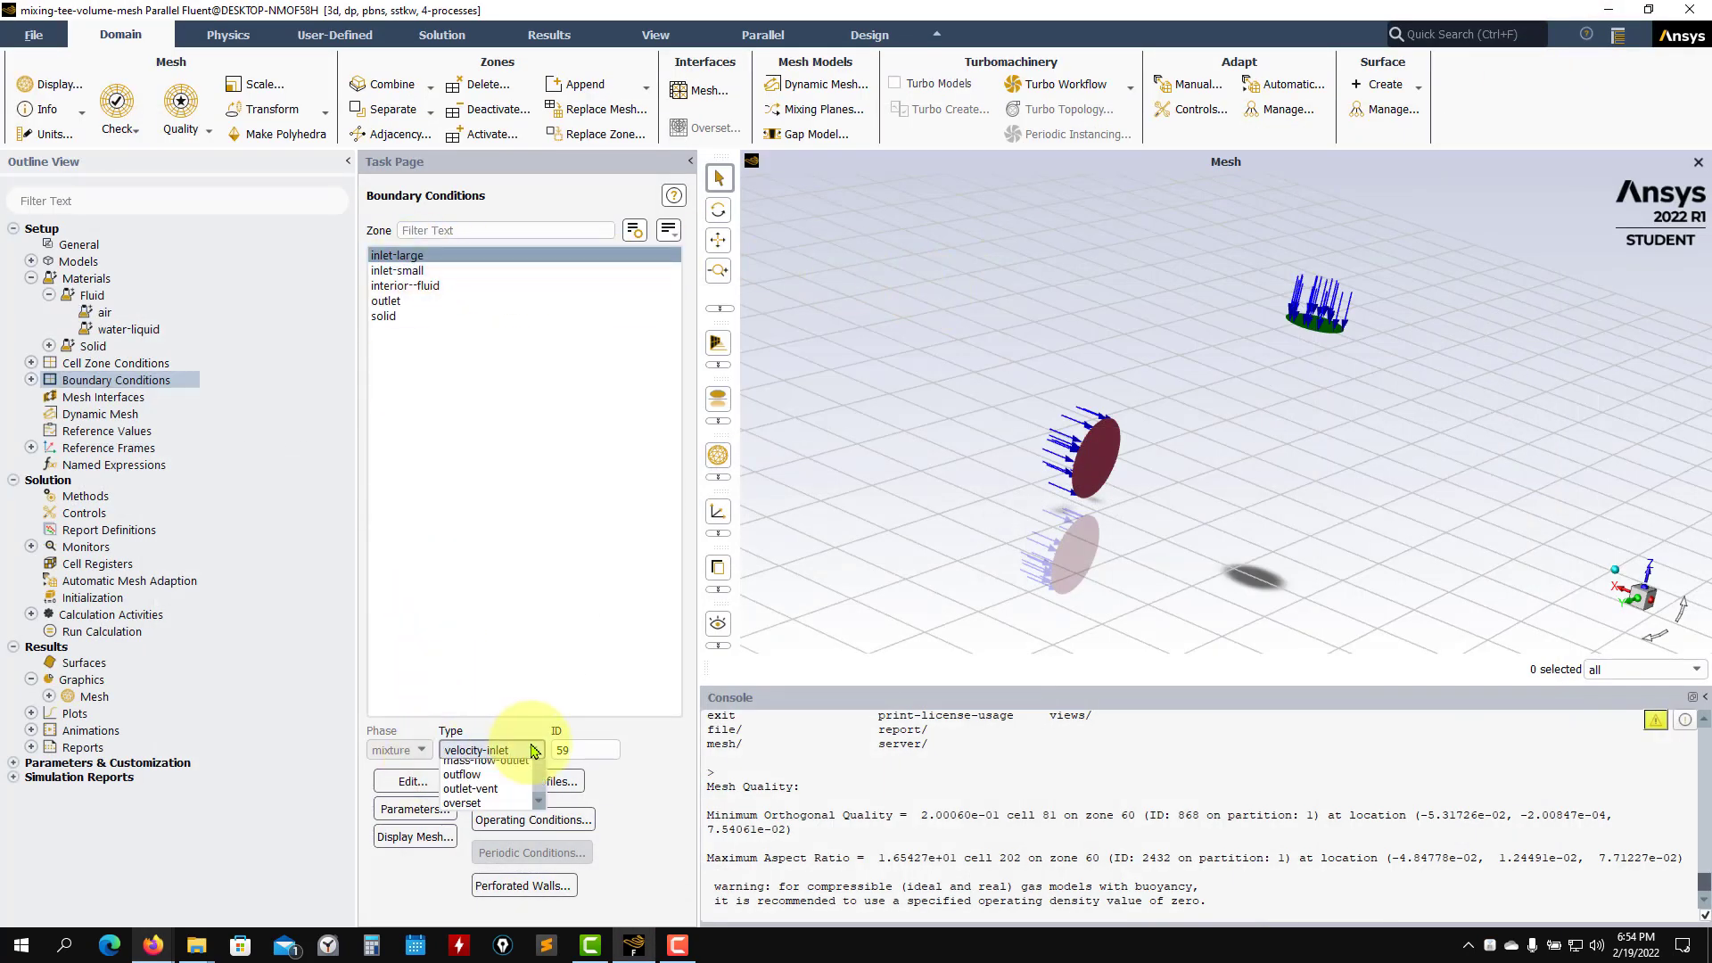
pyautogui.click(539, 655)
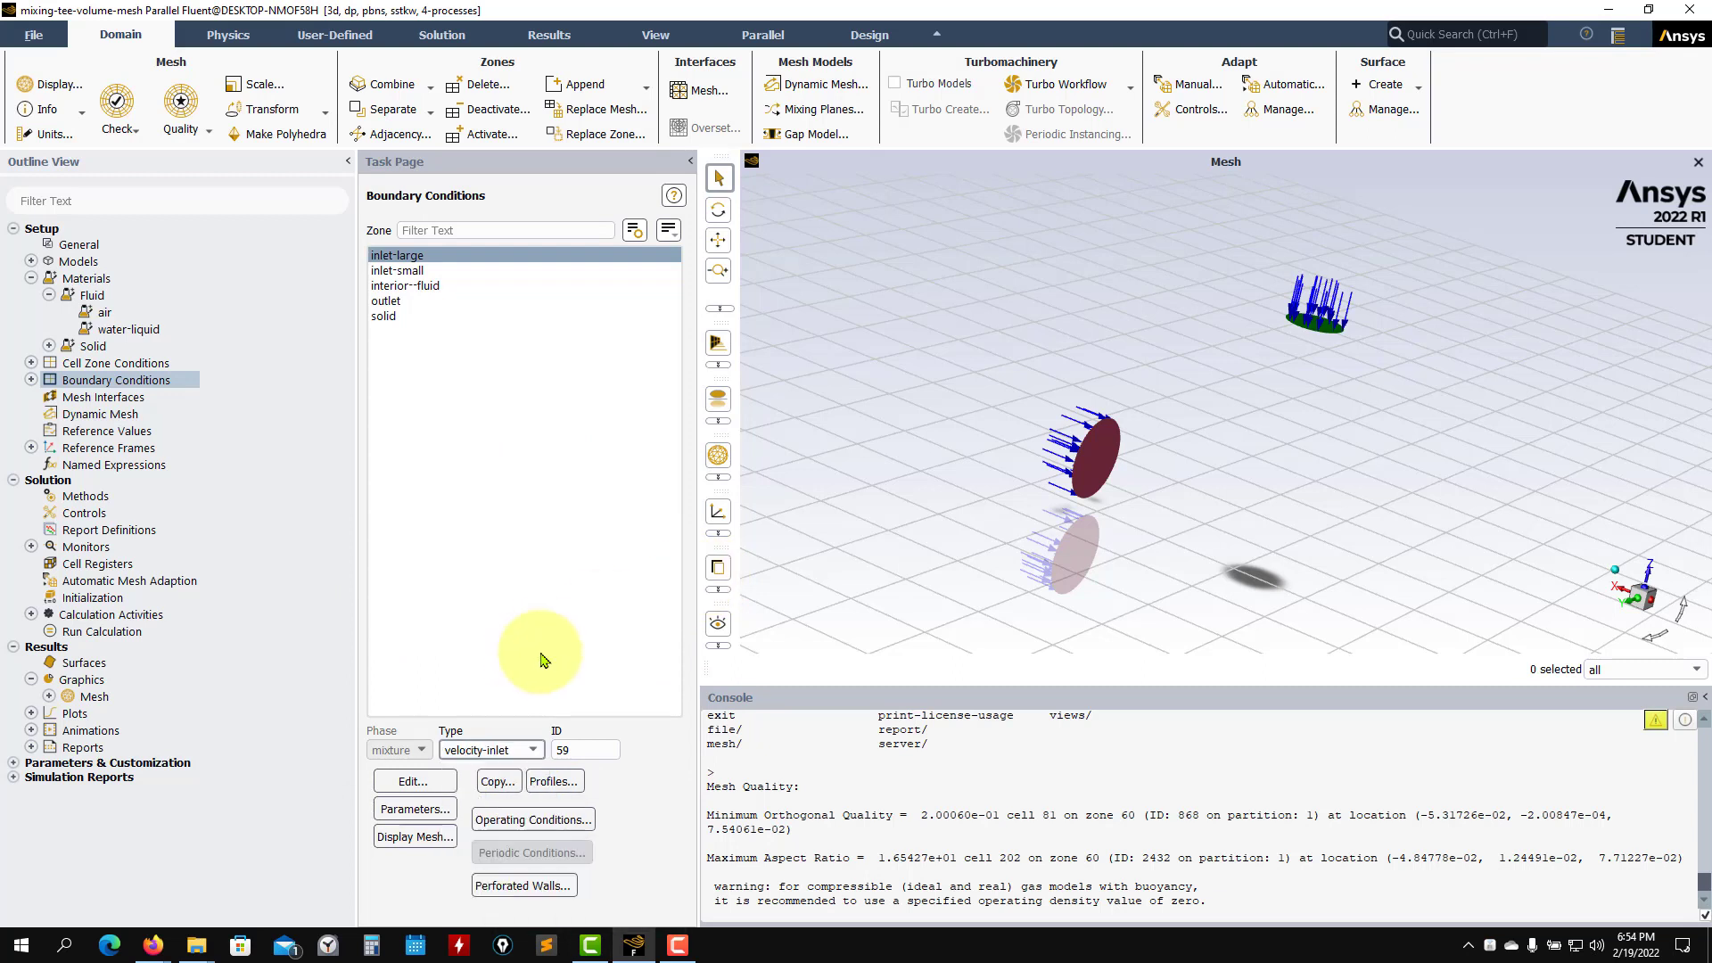
pyautogui.click(538, 752)
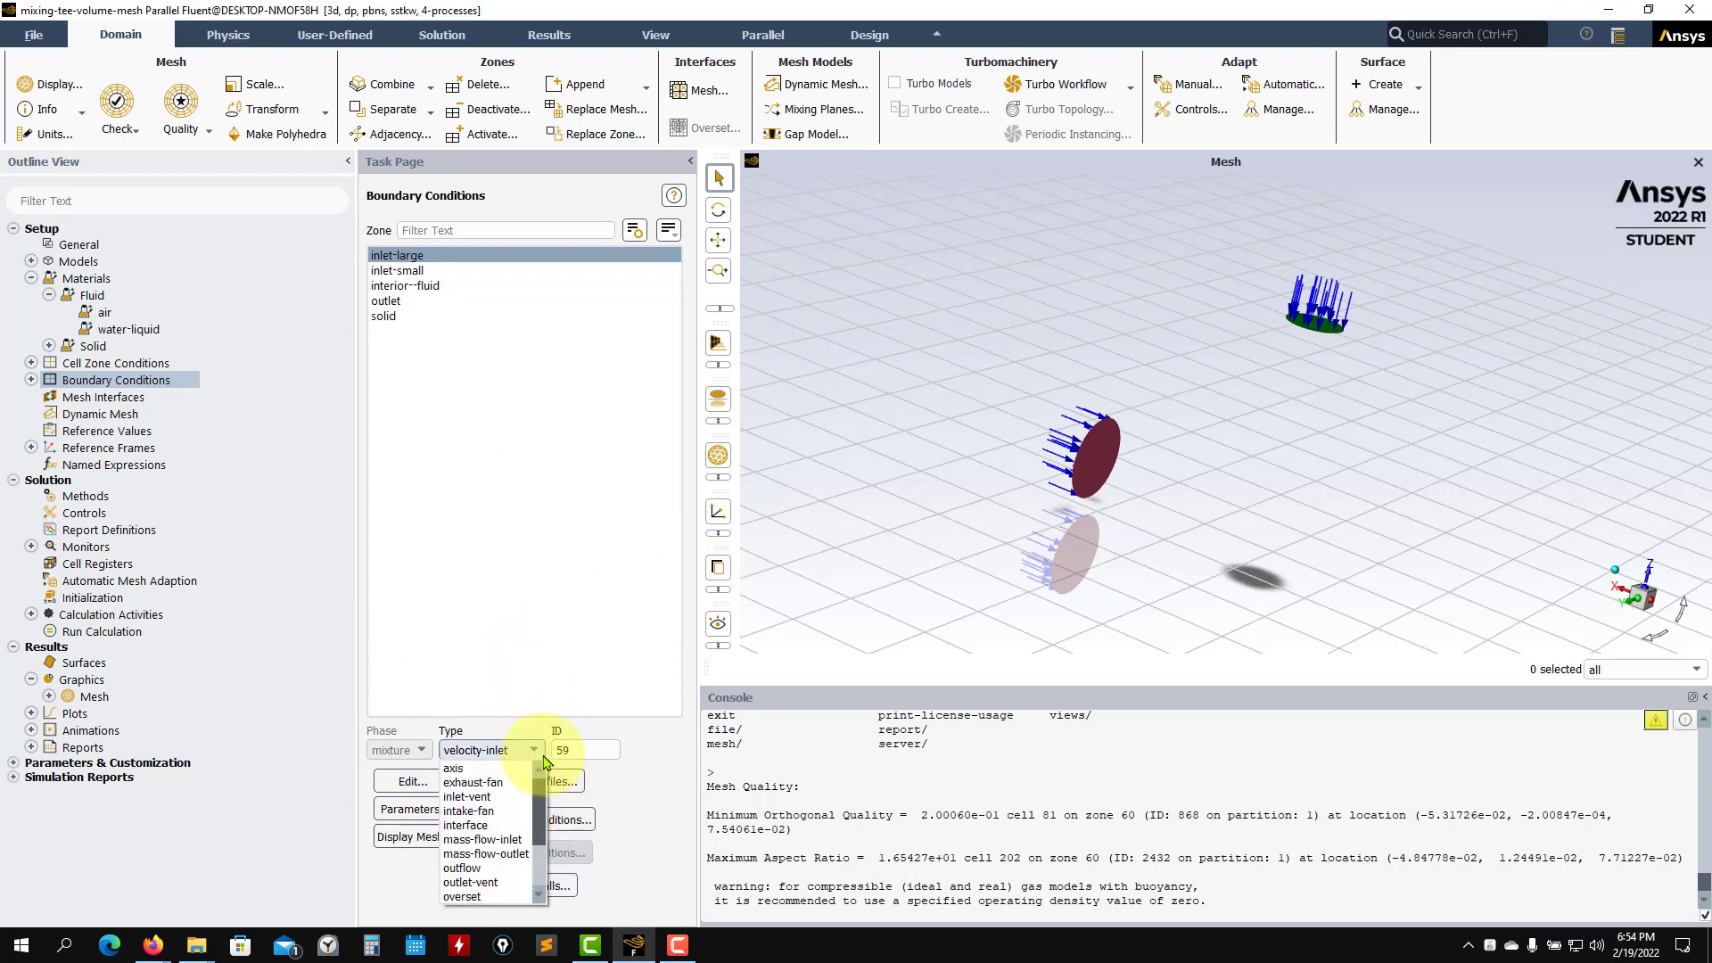
pyautogui.scroll(-2, 541, 791)
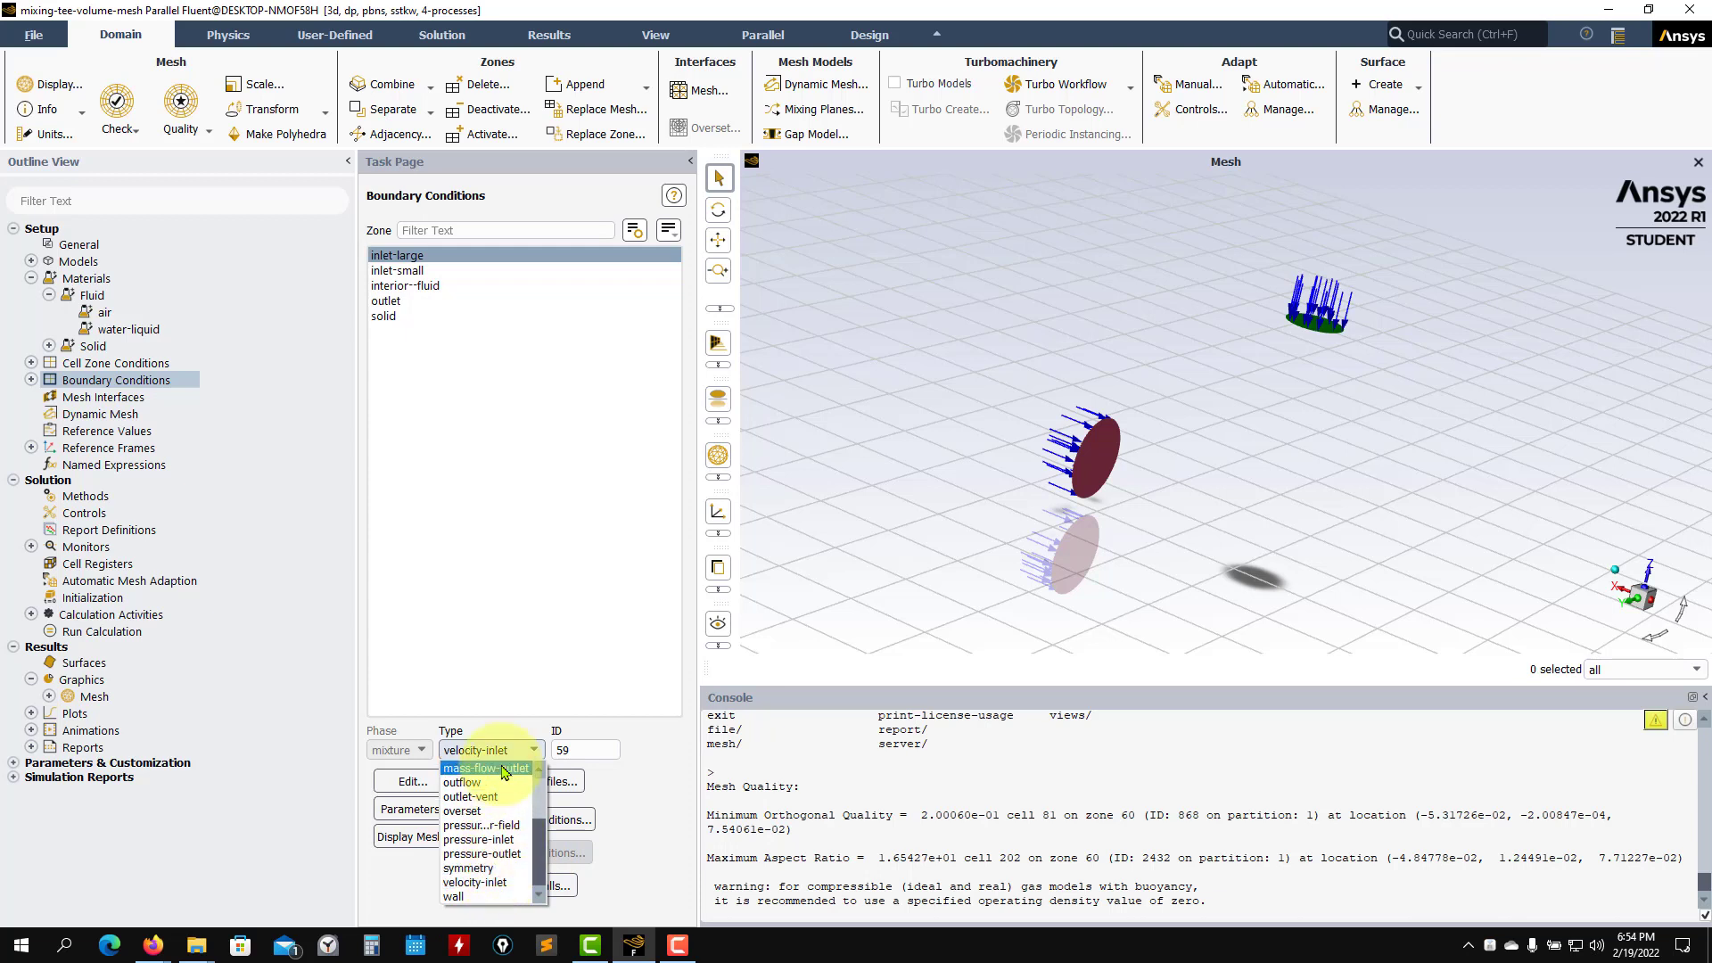
pyautogui.click(489, 883)
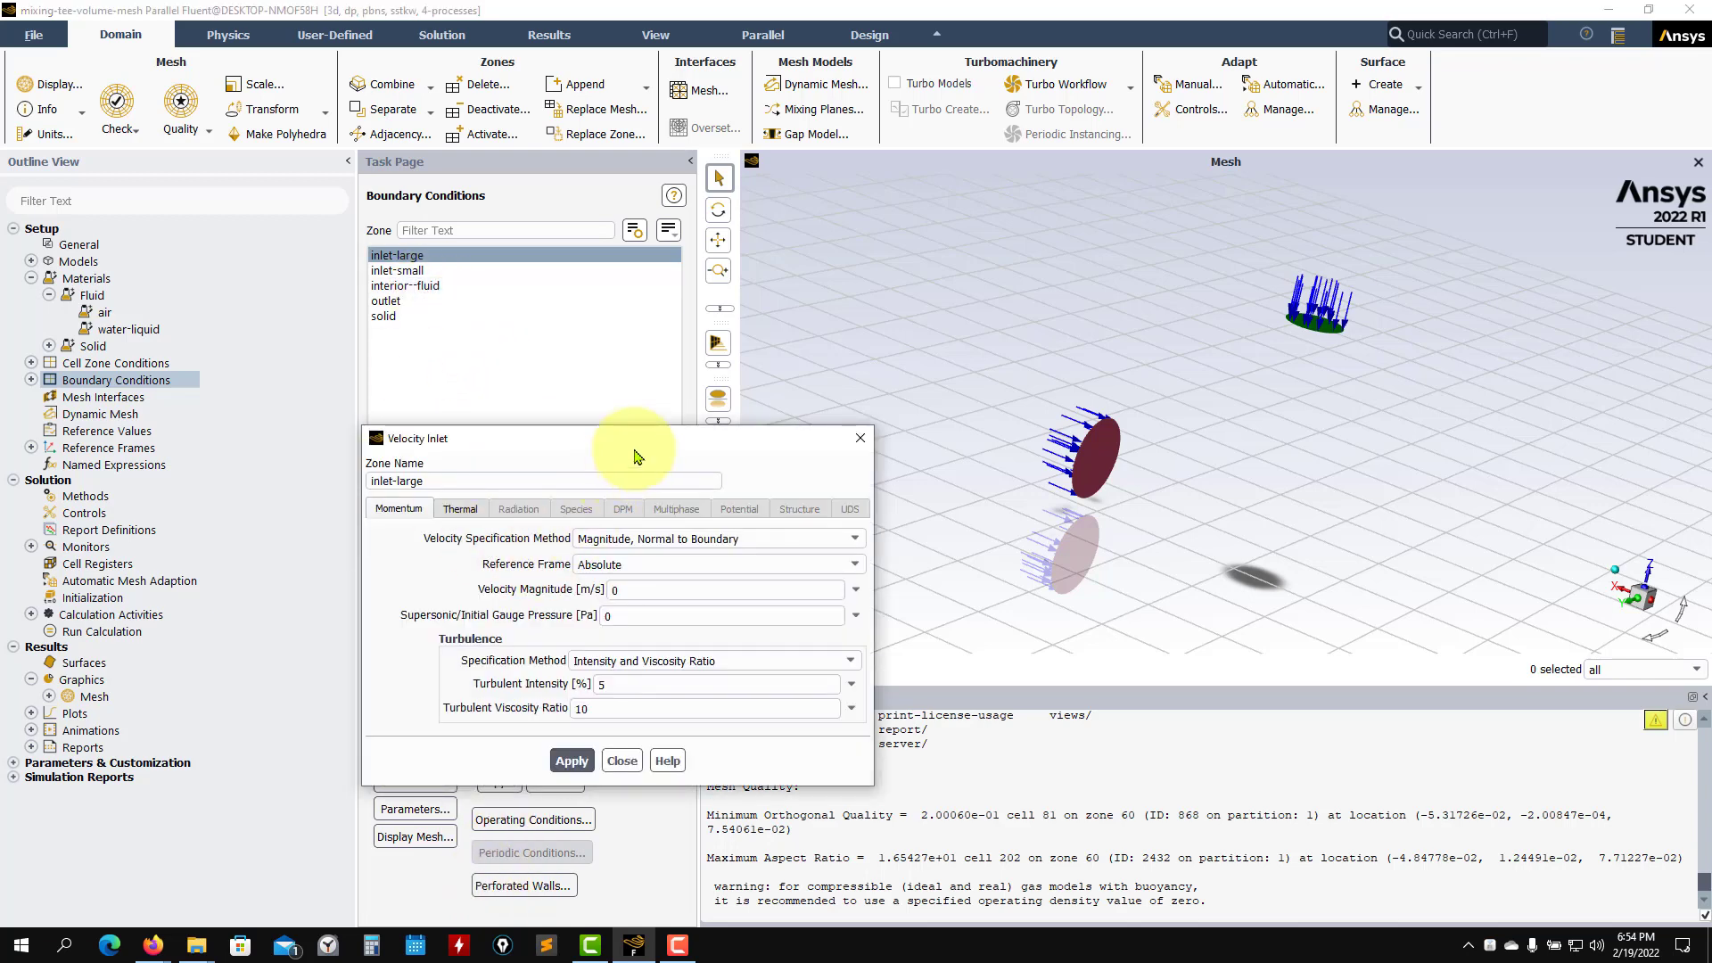
# Step: Keep inlet-large's velocity specification as Magnitude, Normal to Boundary, check the case presentation PDF in Firefox, and set the velocity magnitude to 3 m/s in Fluent
pyautogui.moveTo(597, 437); pyautogui.dragTo(415, 354)
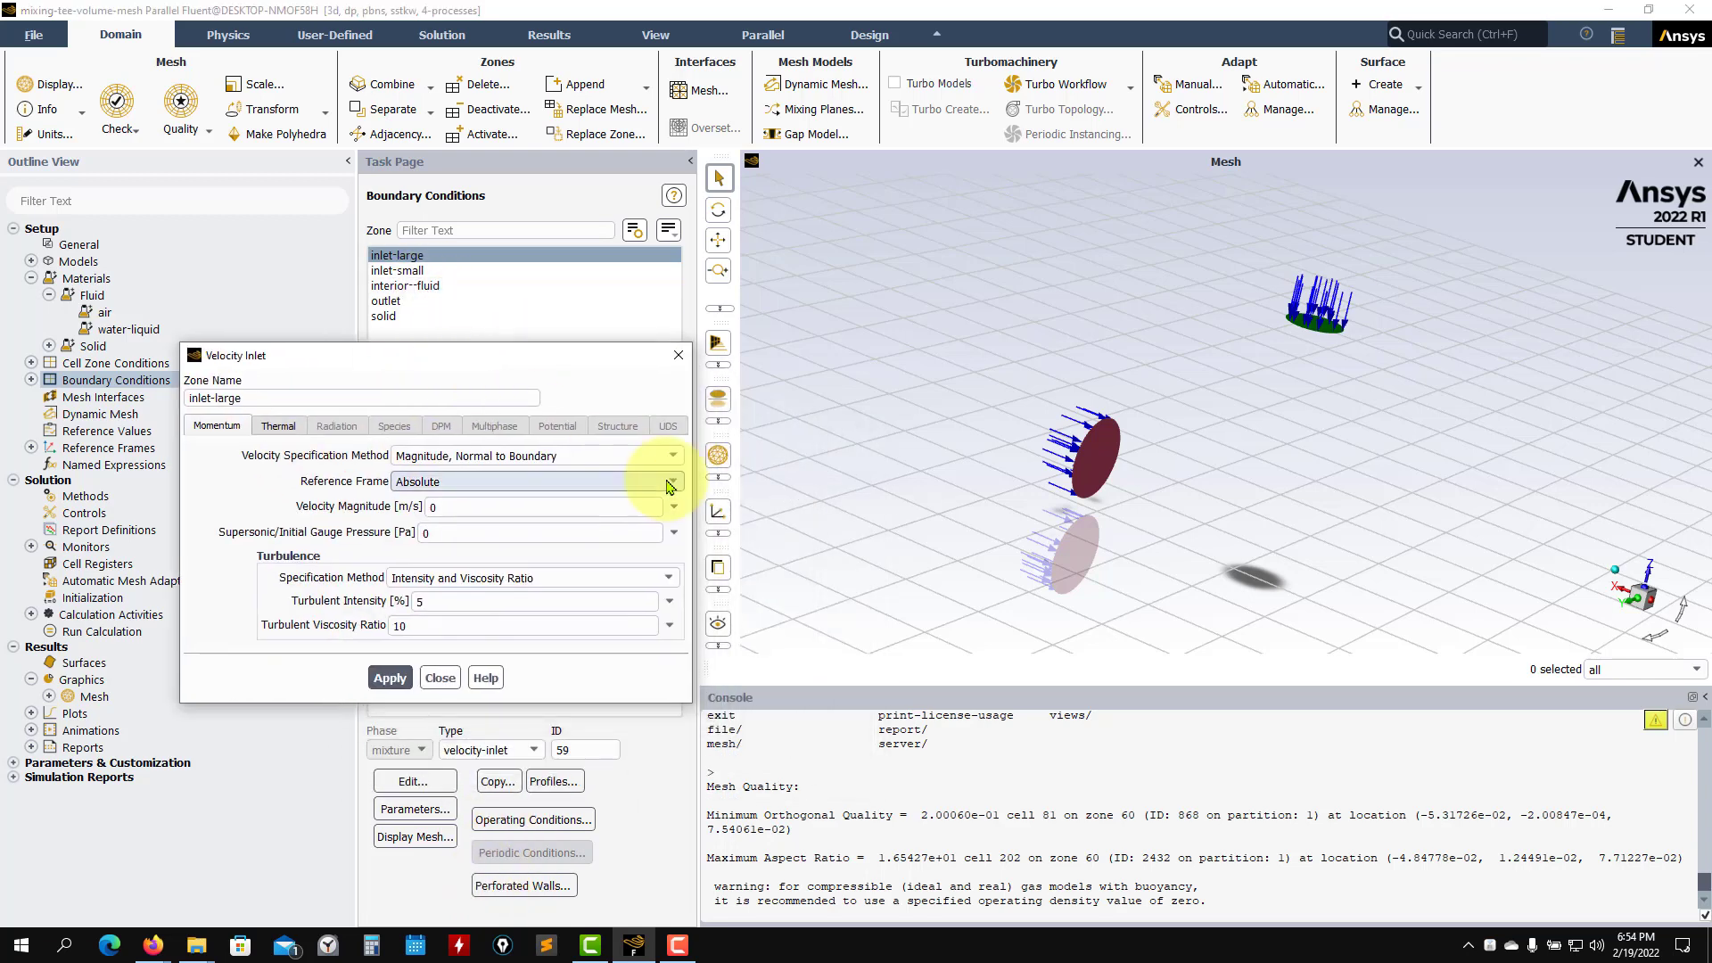
pyautogui.click(642, 457)
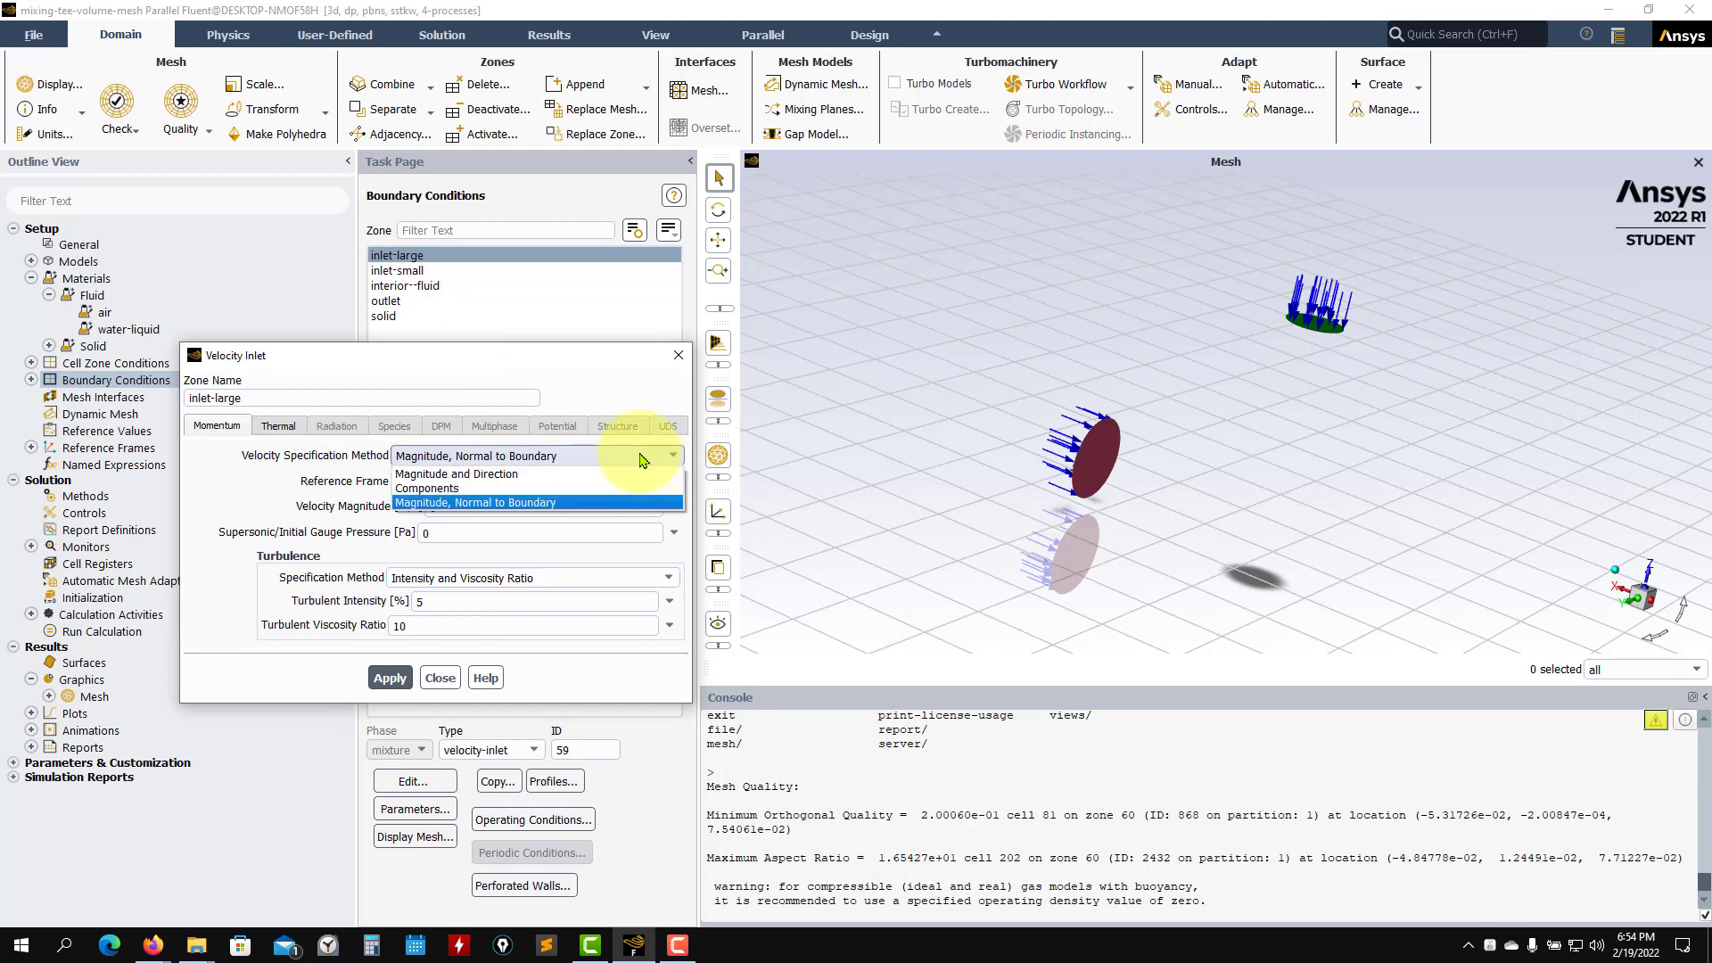
pyautogui.click(424, 502)
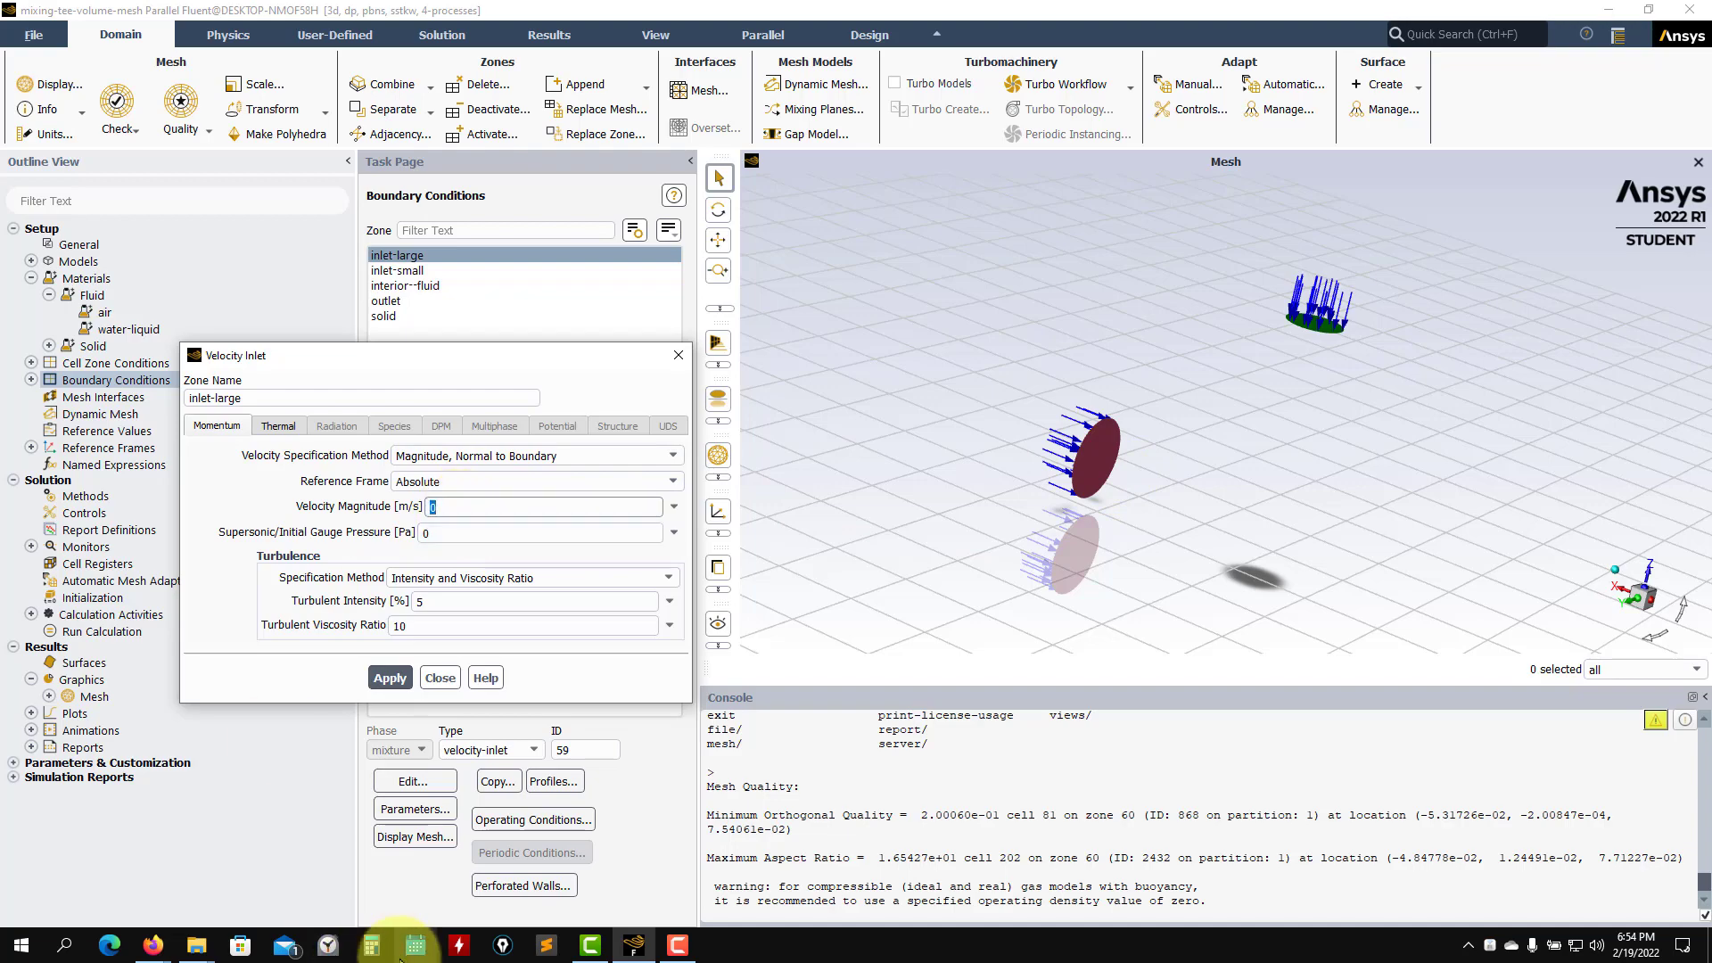
pyautogui.moveTo(153, 946)
pyautogui.click(241, 892)
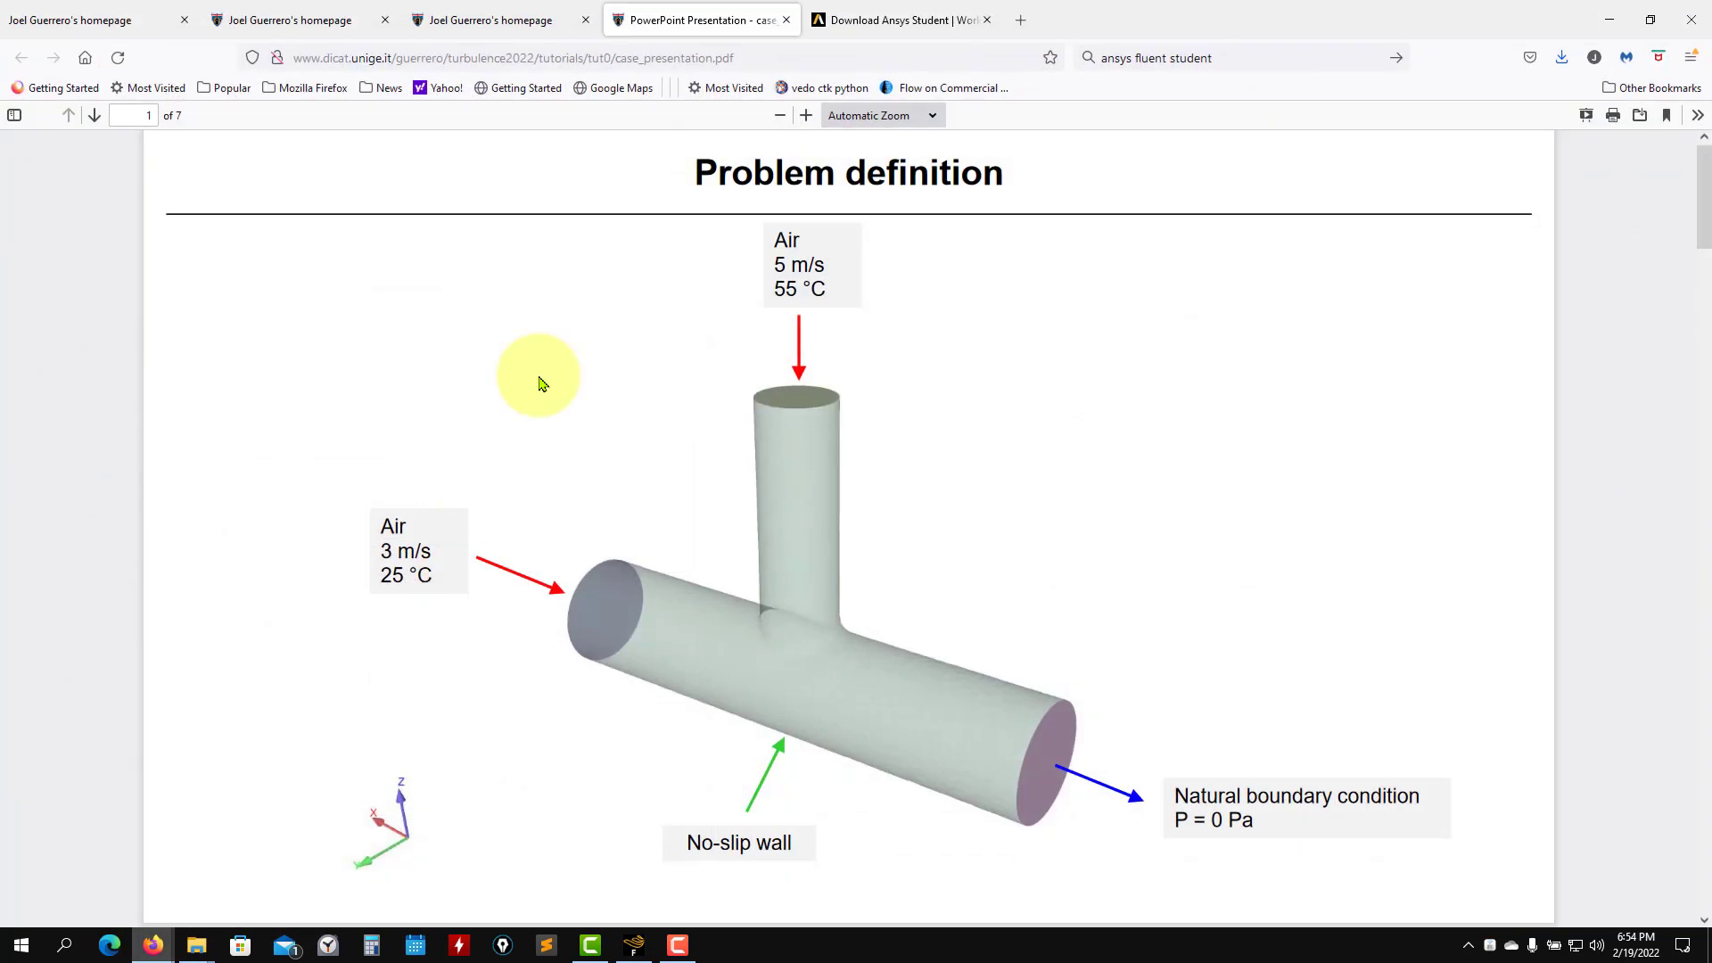
pyautogui.click(1610, 19)
pyautogui.write('3')
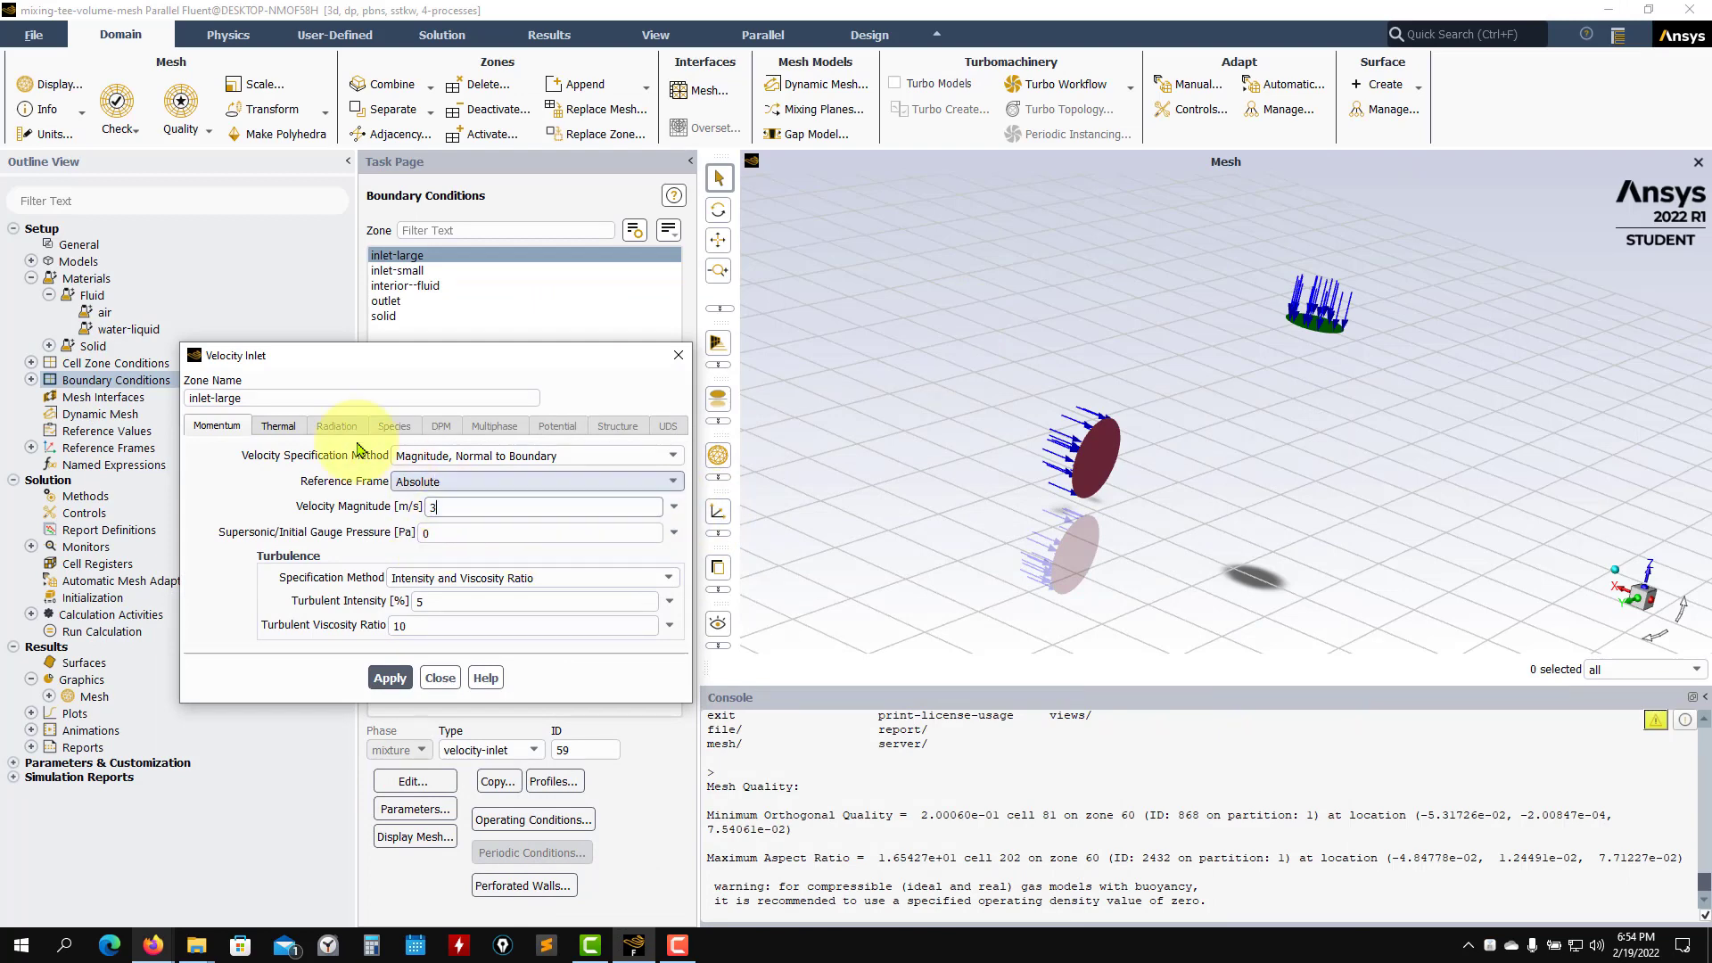
# Step: Show the thermal settings of inlet-large, check its temperature in the problem definition PDF in Firefox, and return to Fluent
pyautogui.click(279, 425)
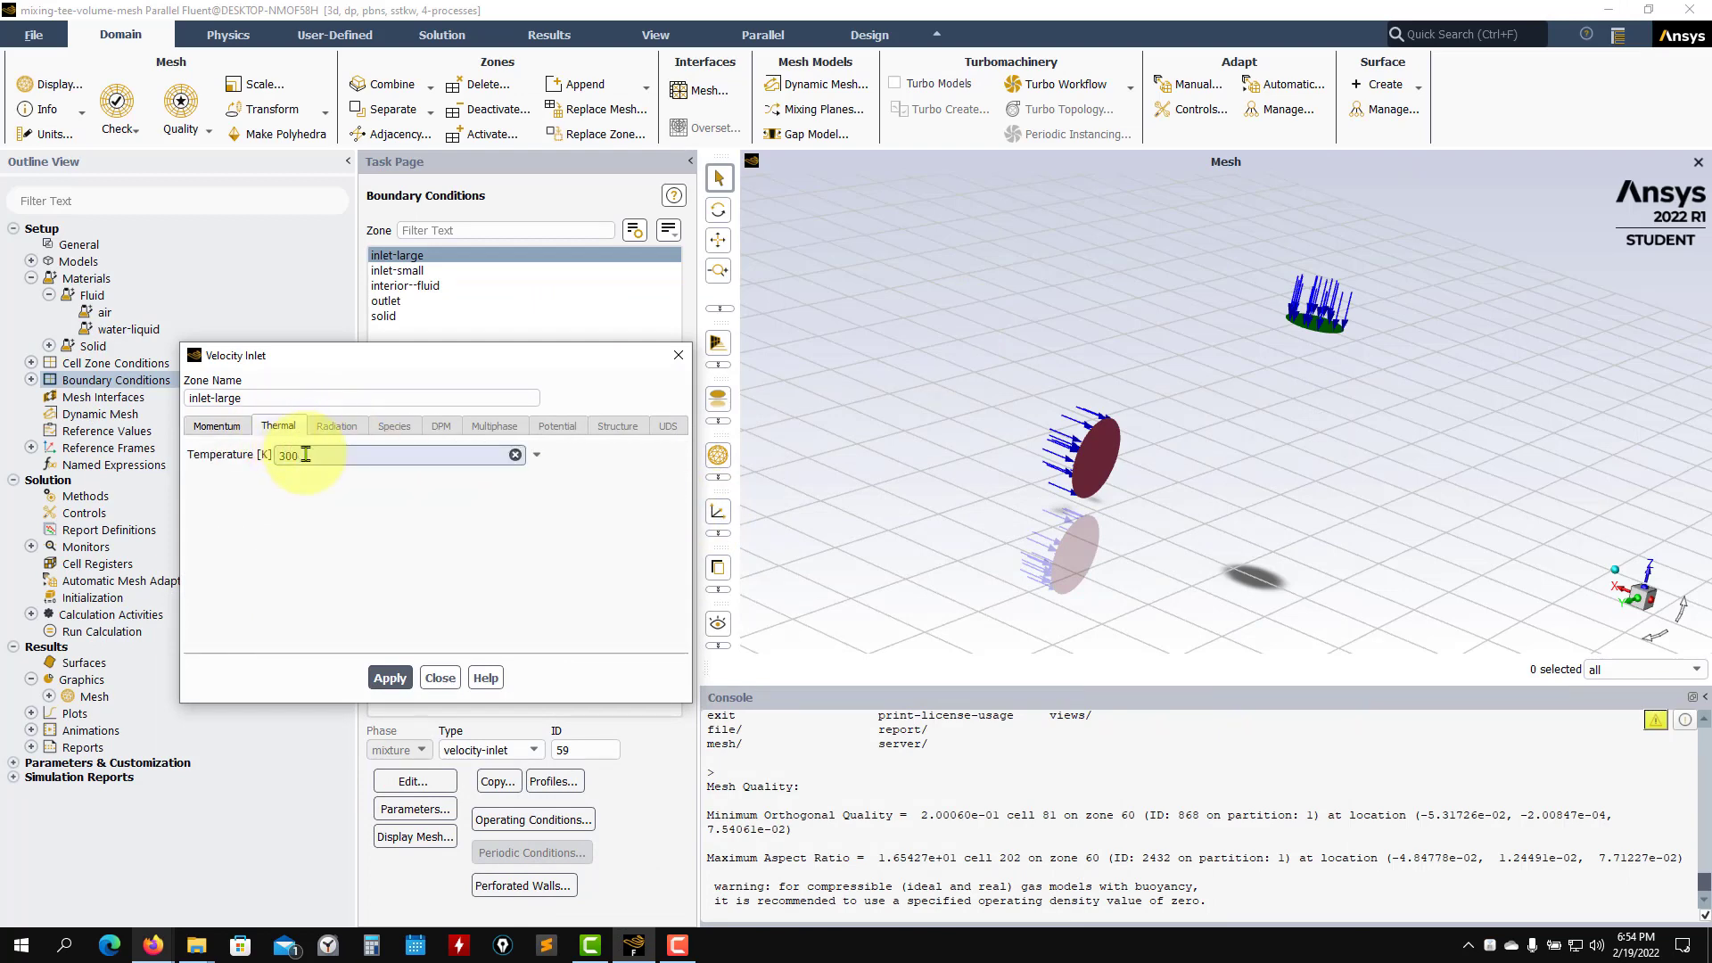
pyautogui.moveTo(152, 945)
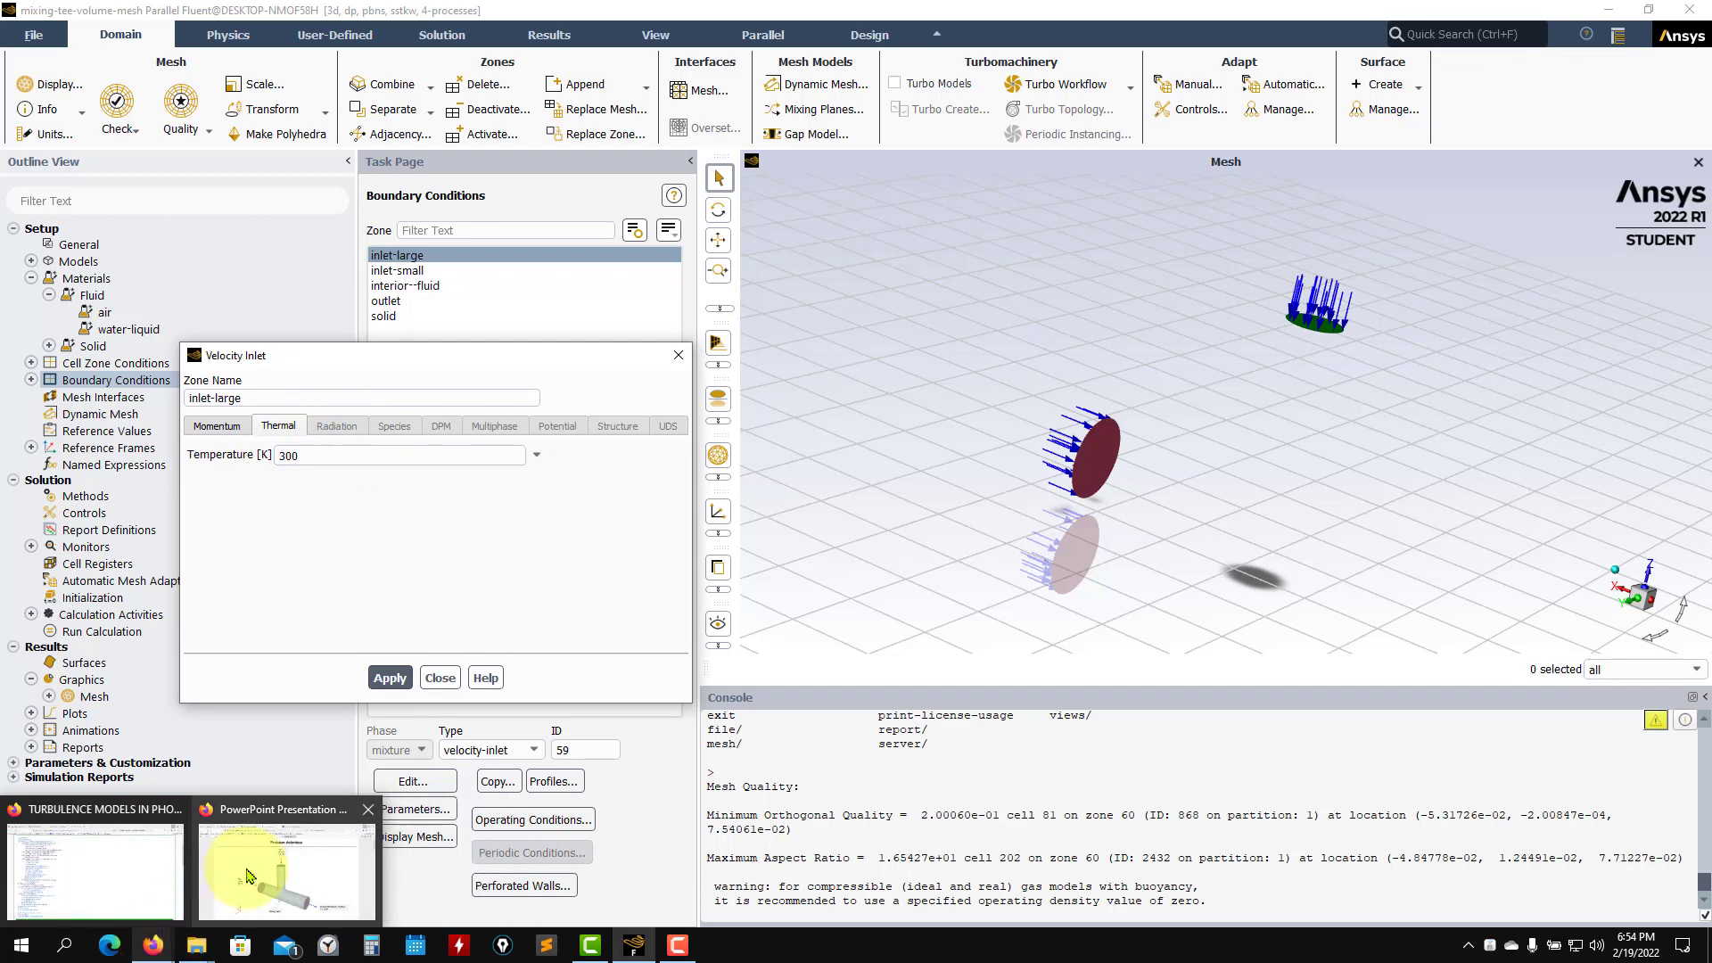
pyautogui.click(286, 861)
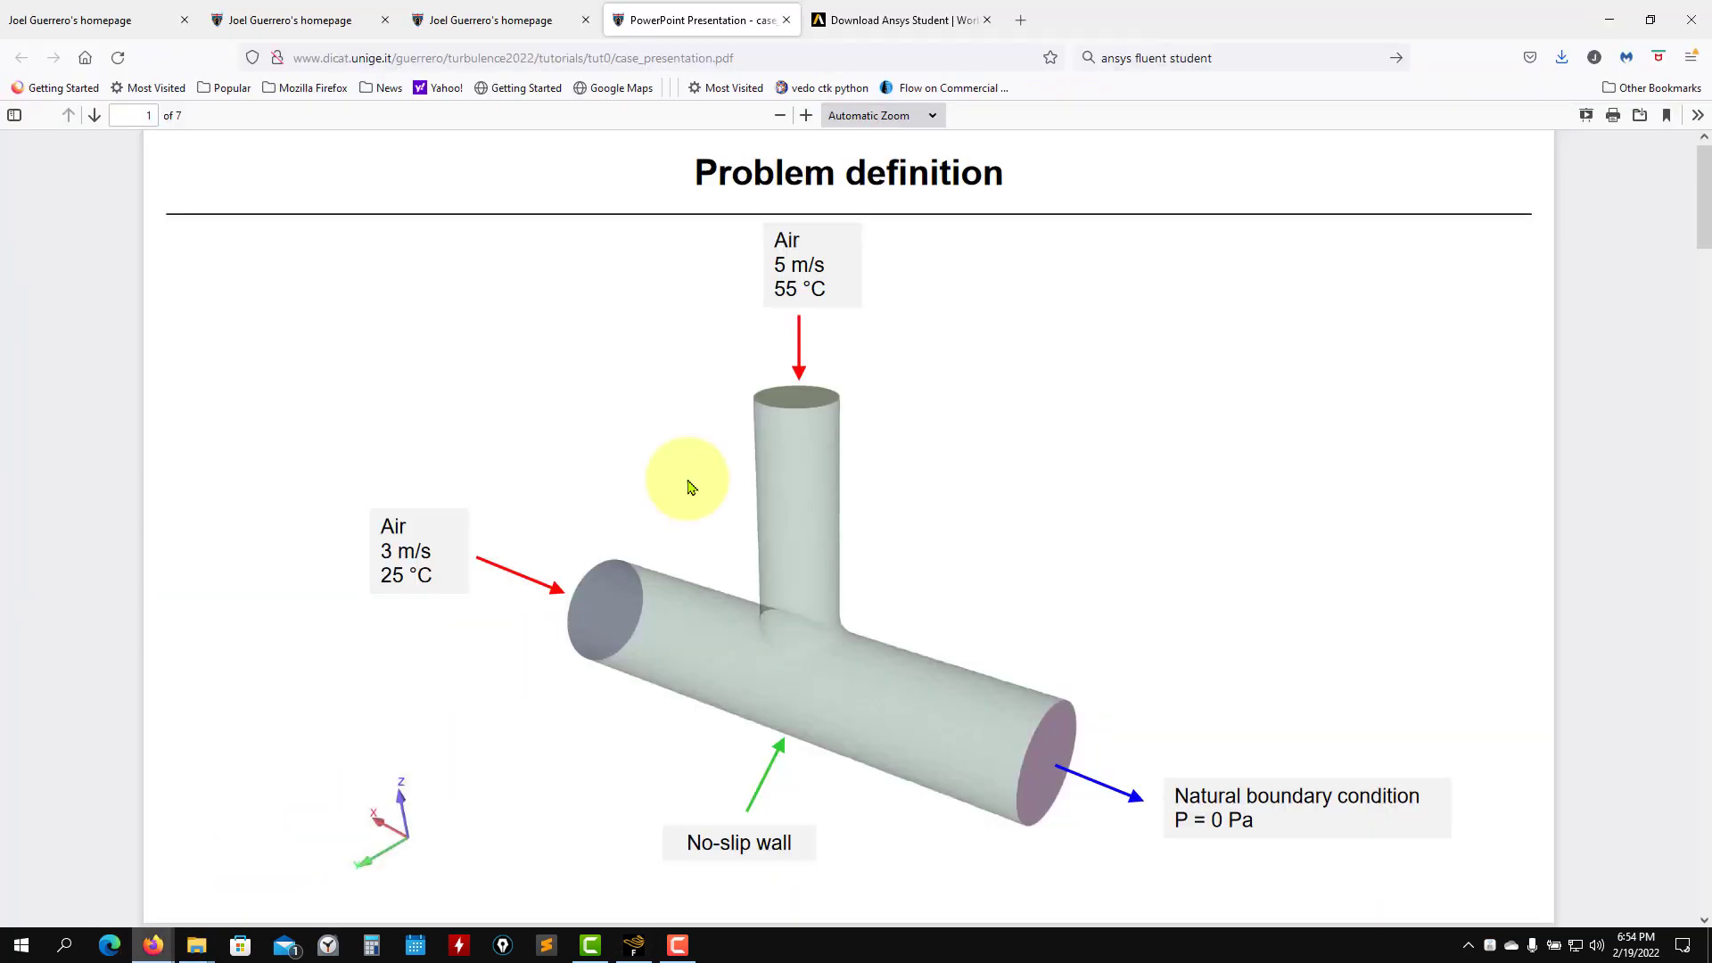
pyautogui.click(1612, 22)
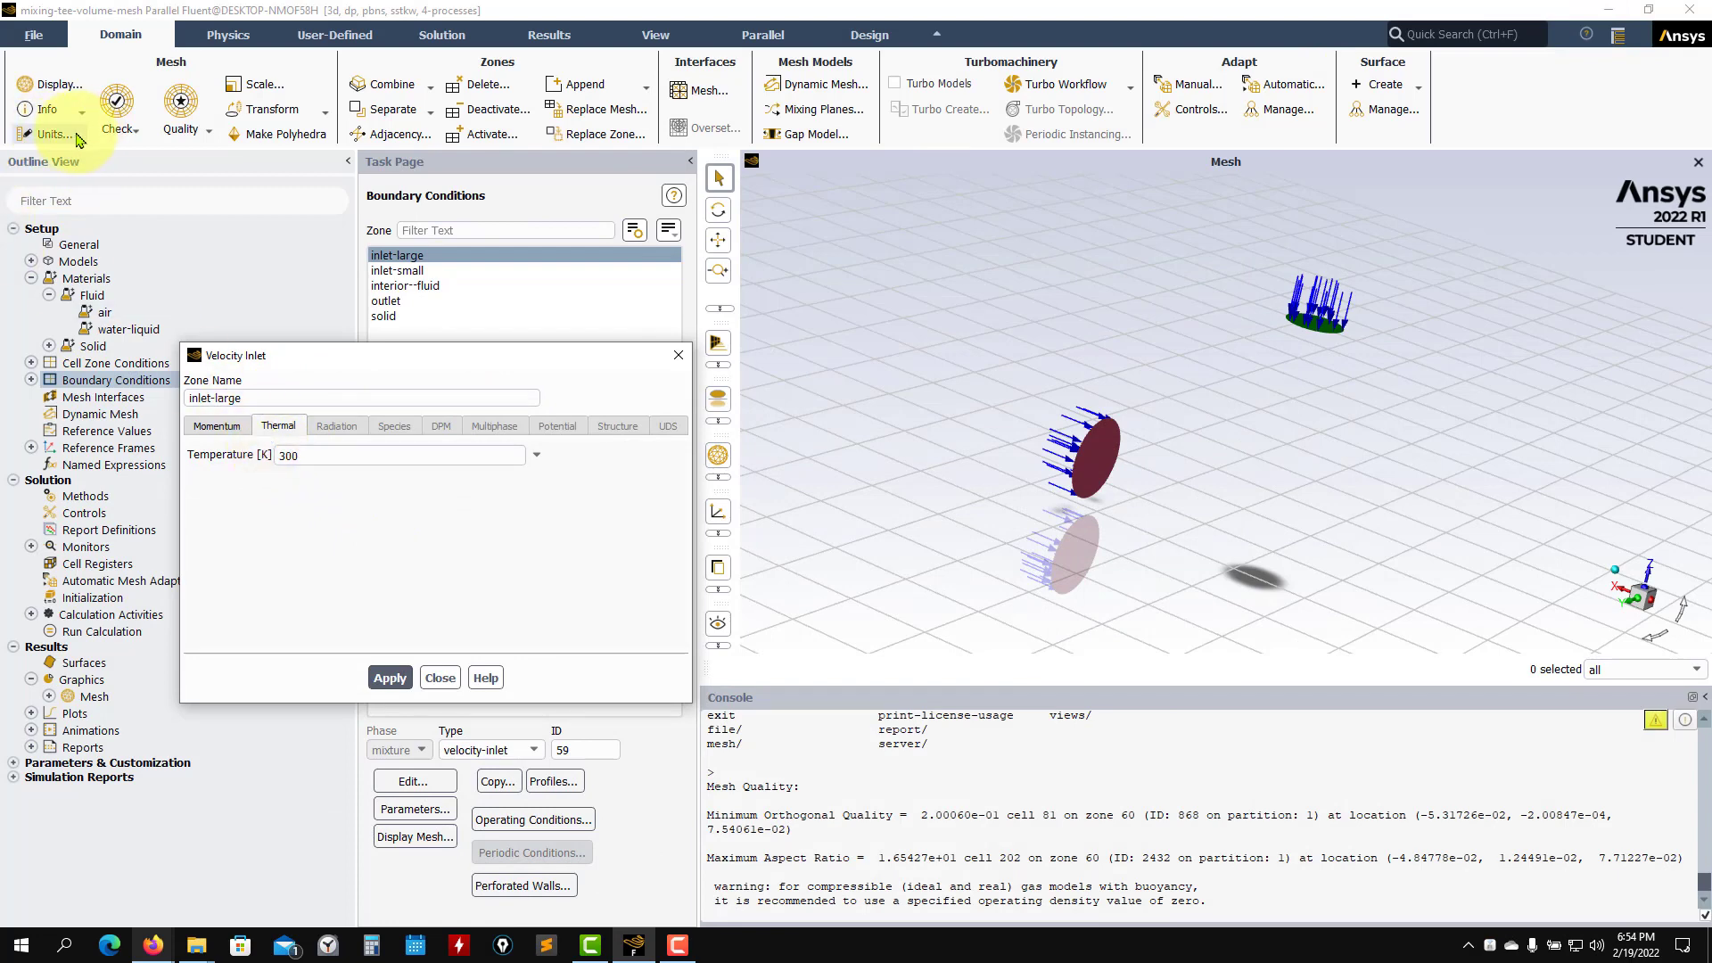
# Step: Change the temperature unit to C in the unit settings and close them
pyautogui.click(65, 141)
pyautogui.moveTo(582, 489); pyautogui.dragTo(575, 680)
pyautogui.scroll(-3, 425, 598)
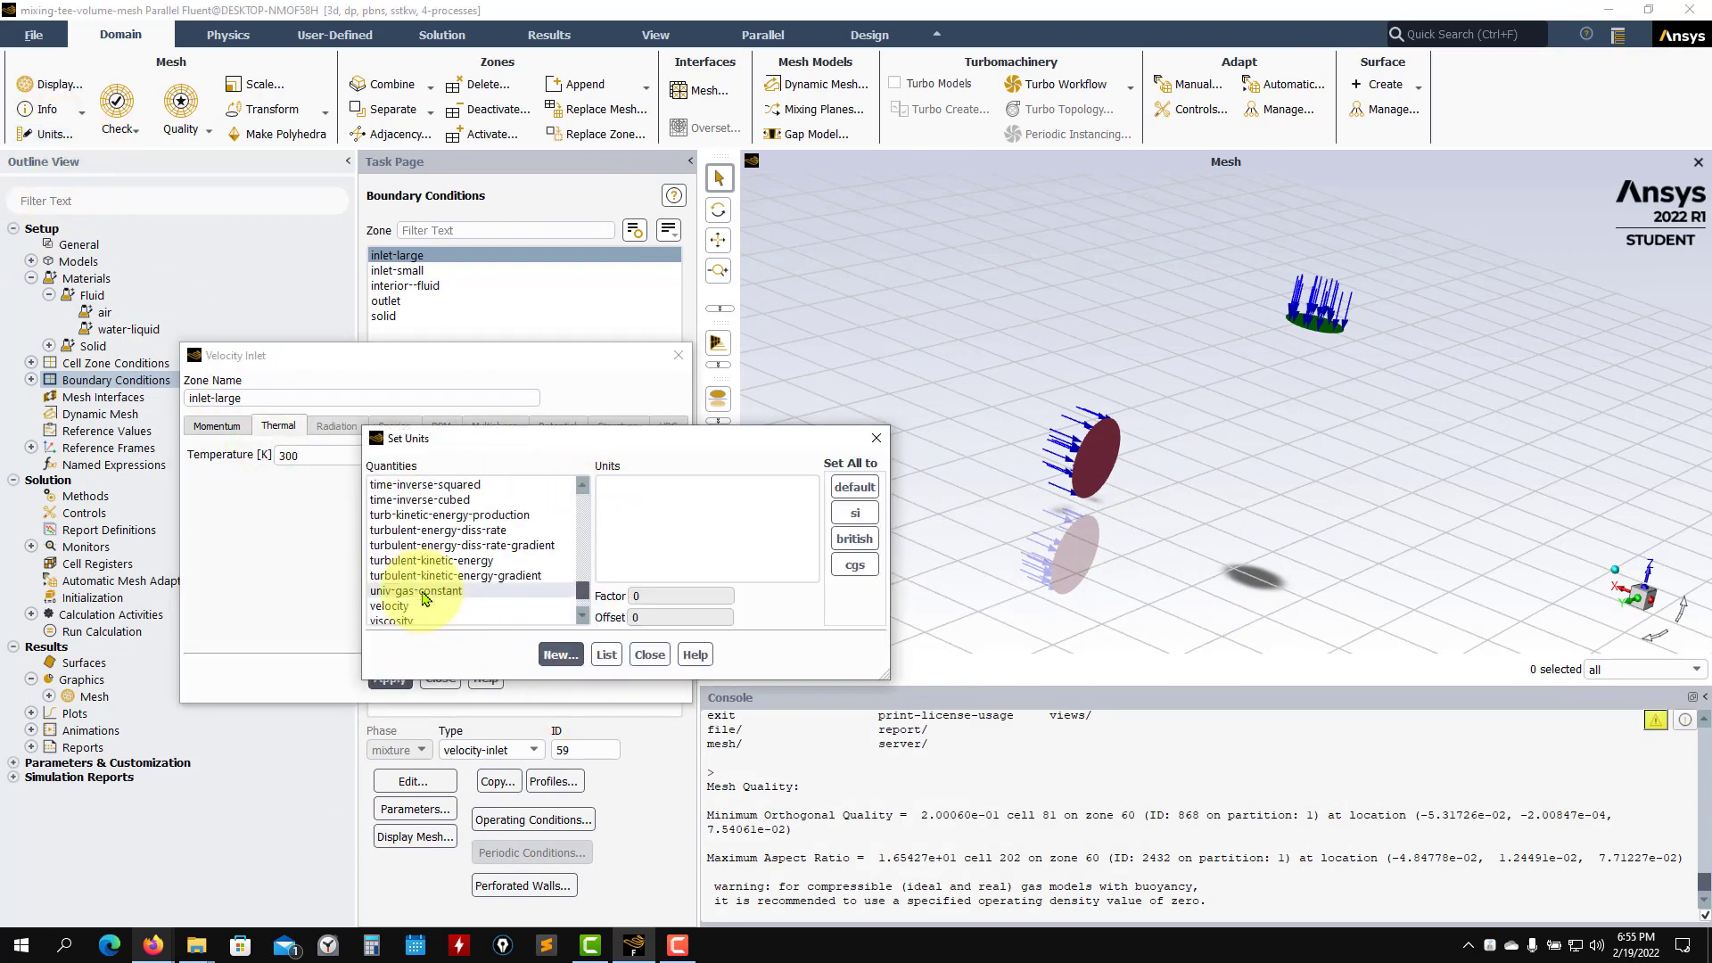
pyautogui.scroll(3, 421, 571)
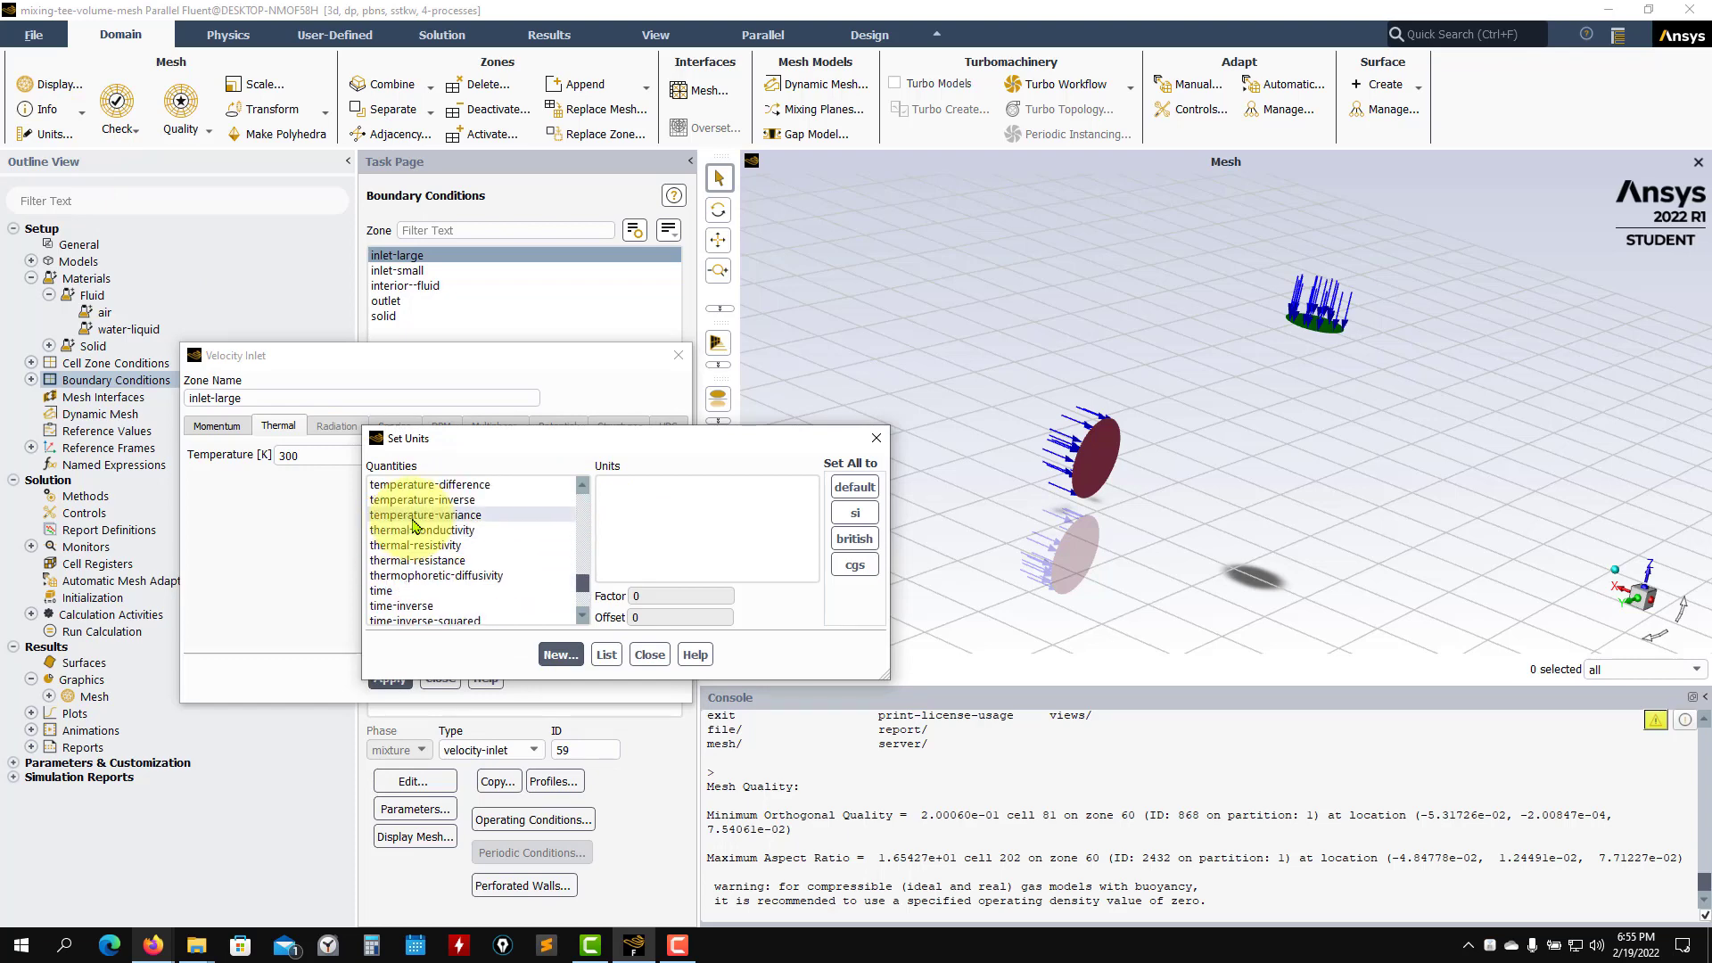
pyautogui.scroll(1, 415, 526)
pyautogui.click(416, 516)
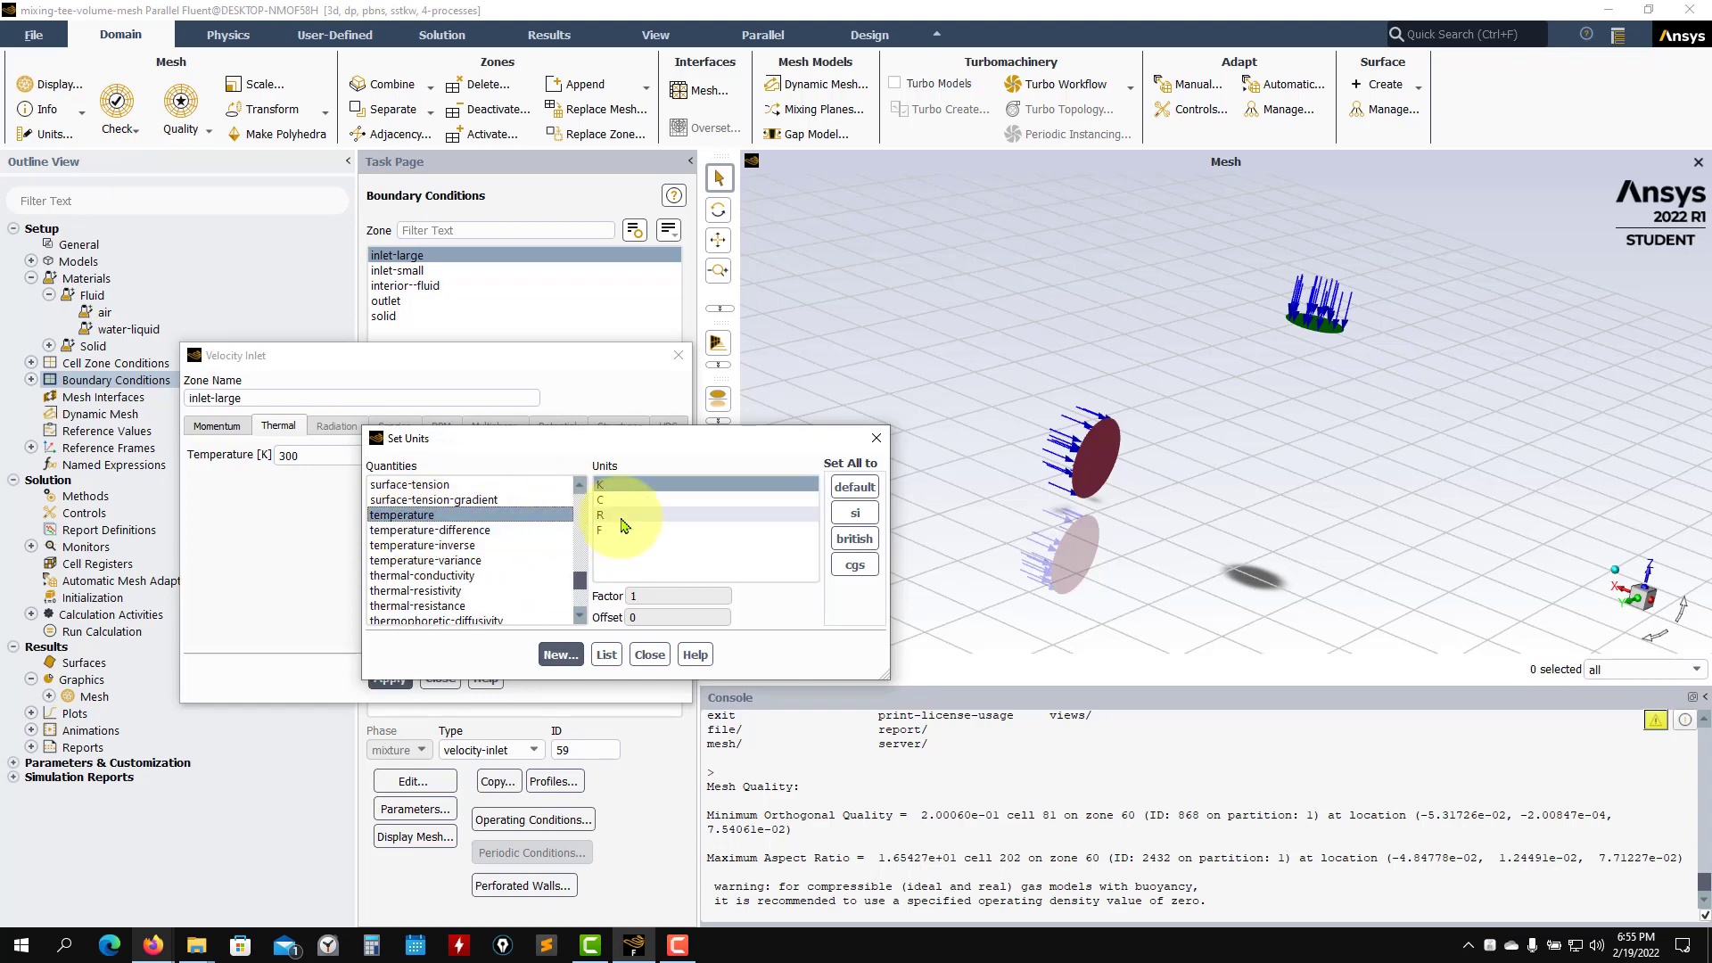
pyautogui.click(616, 500)
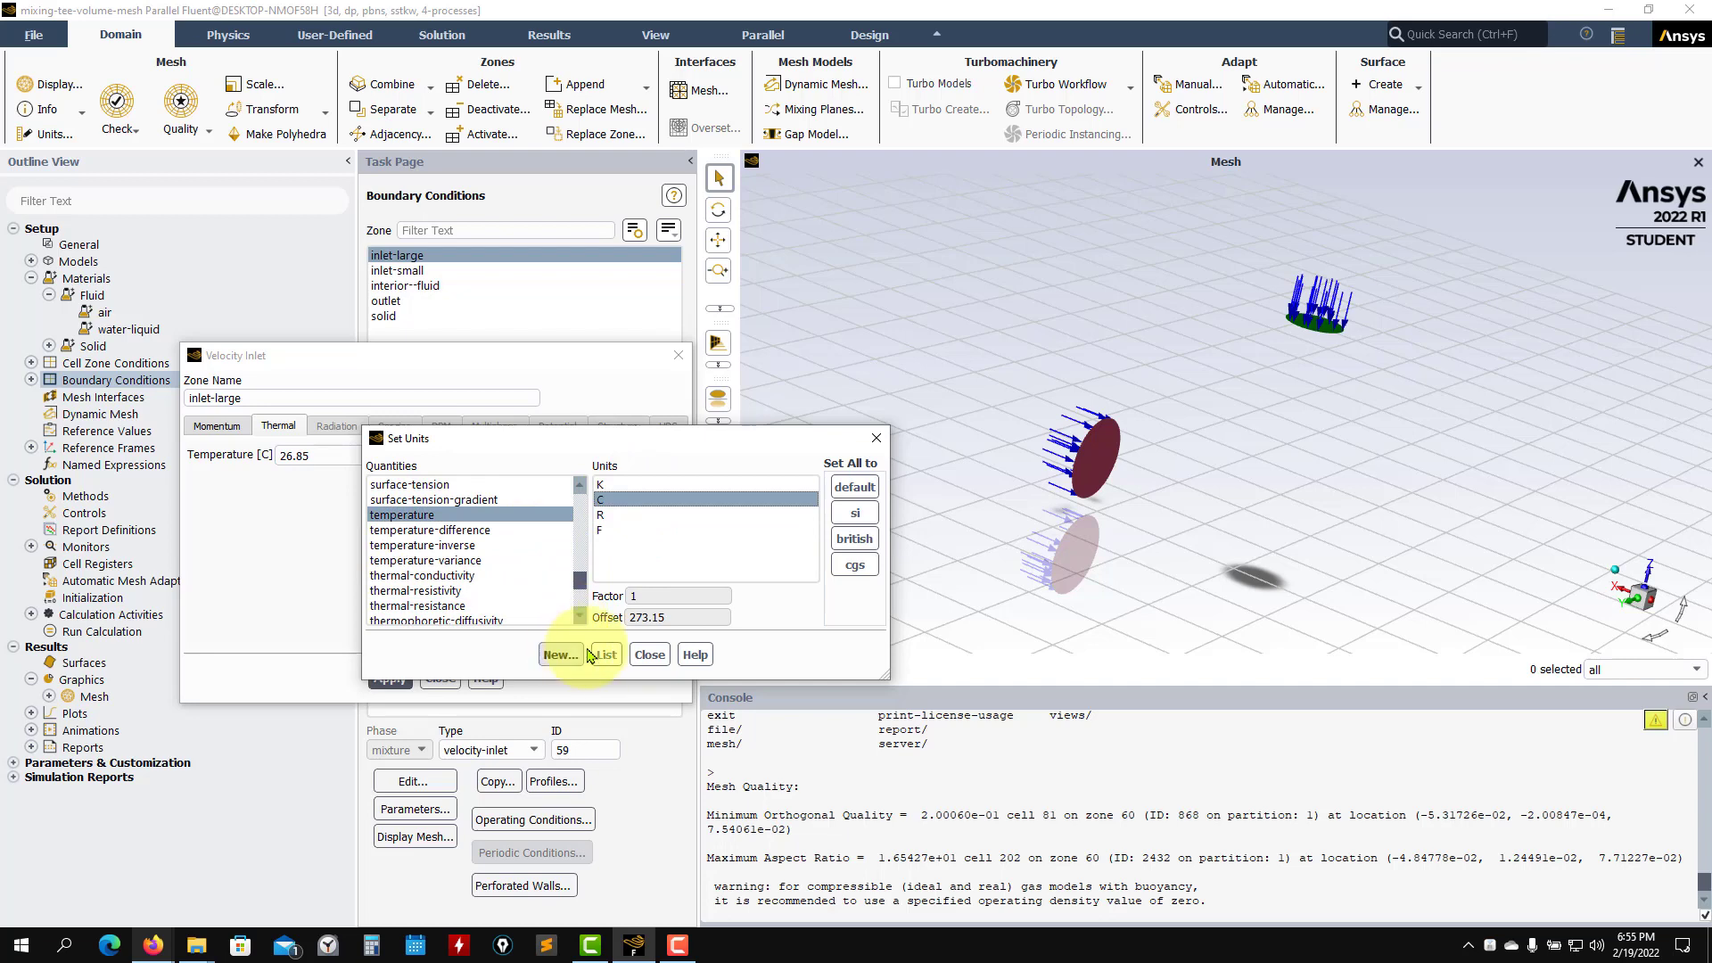
pyautogui.click(650, 656)
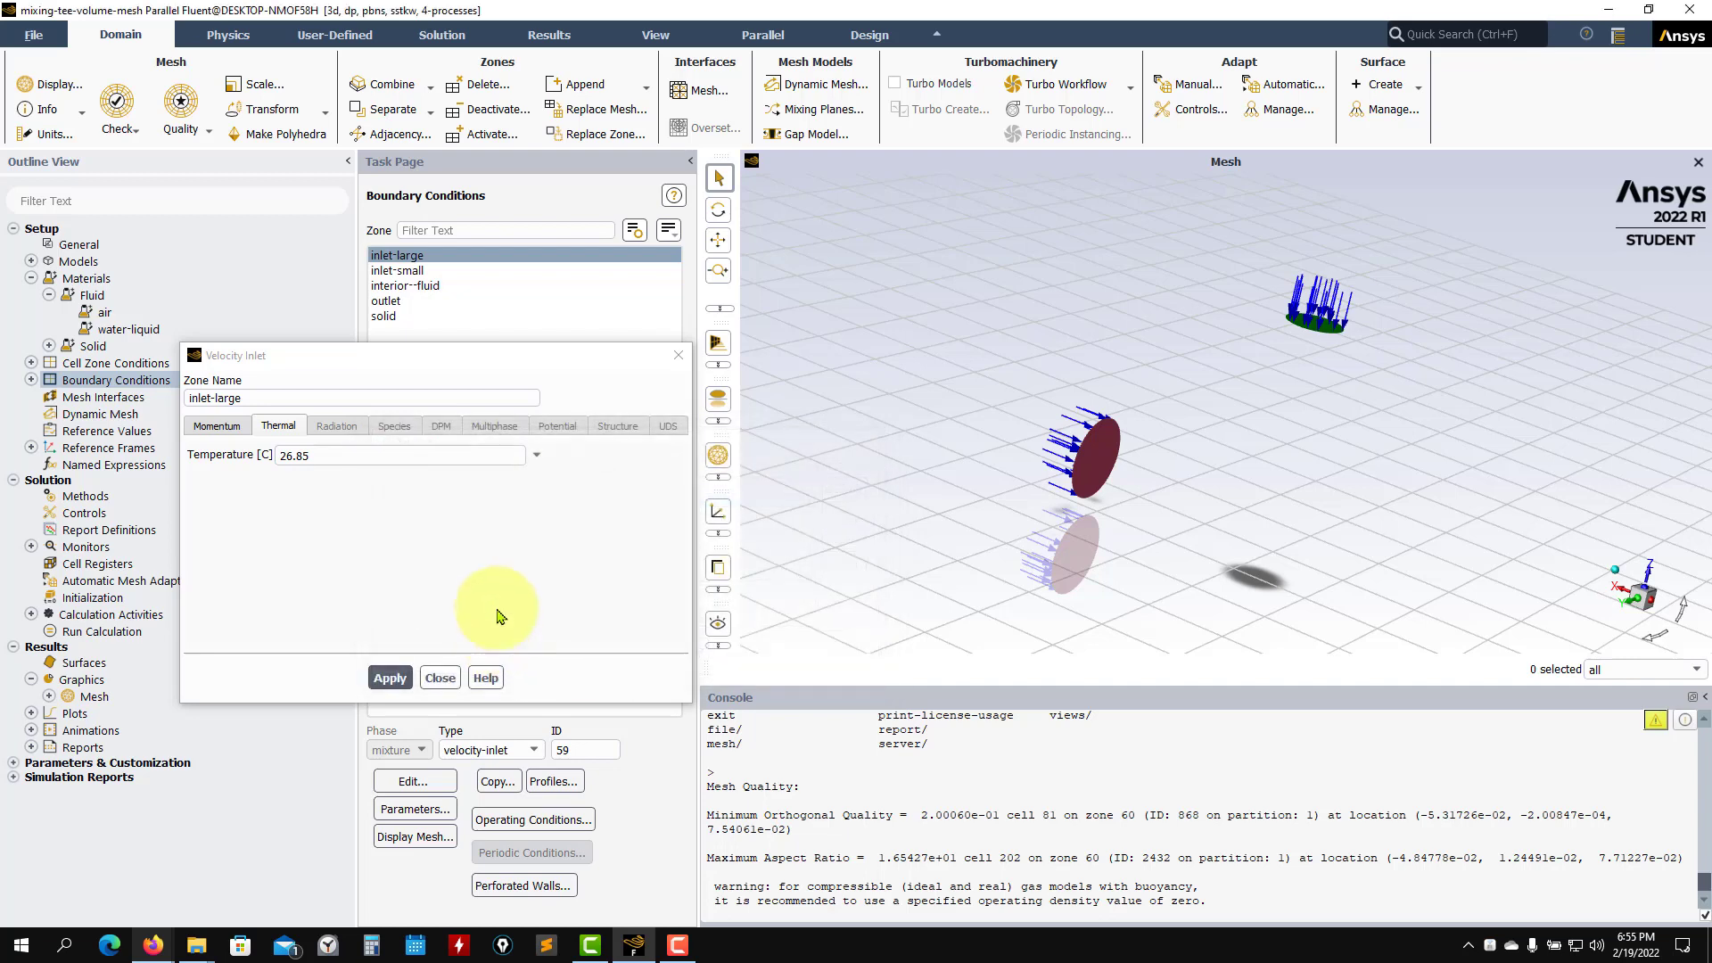
# Step: Recheck the problem definition in Firefox, then set the inlet-large temperature to 25 C in Fluent and apply it
pyautogui.moveTo(185, 955)
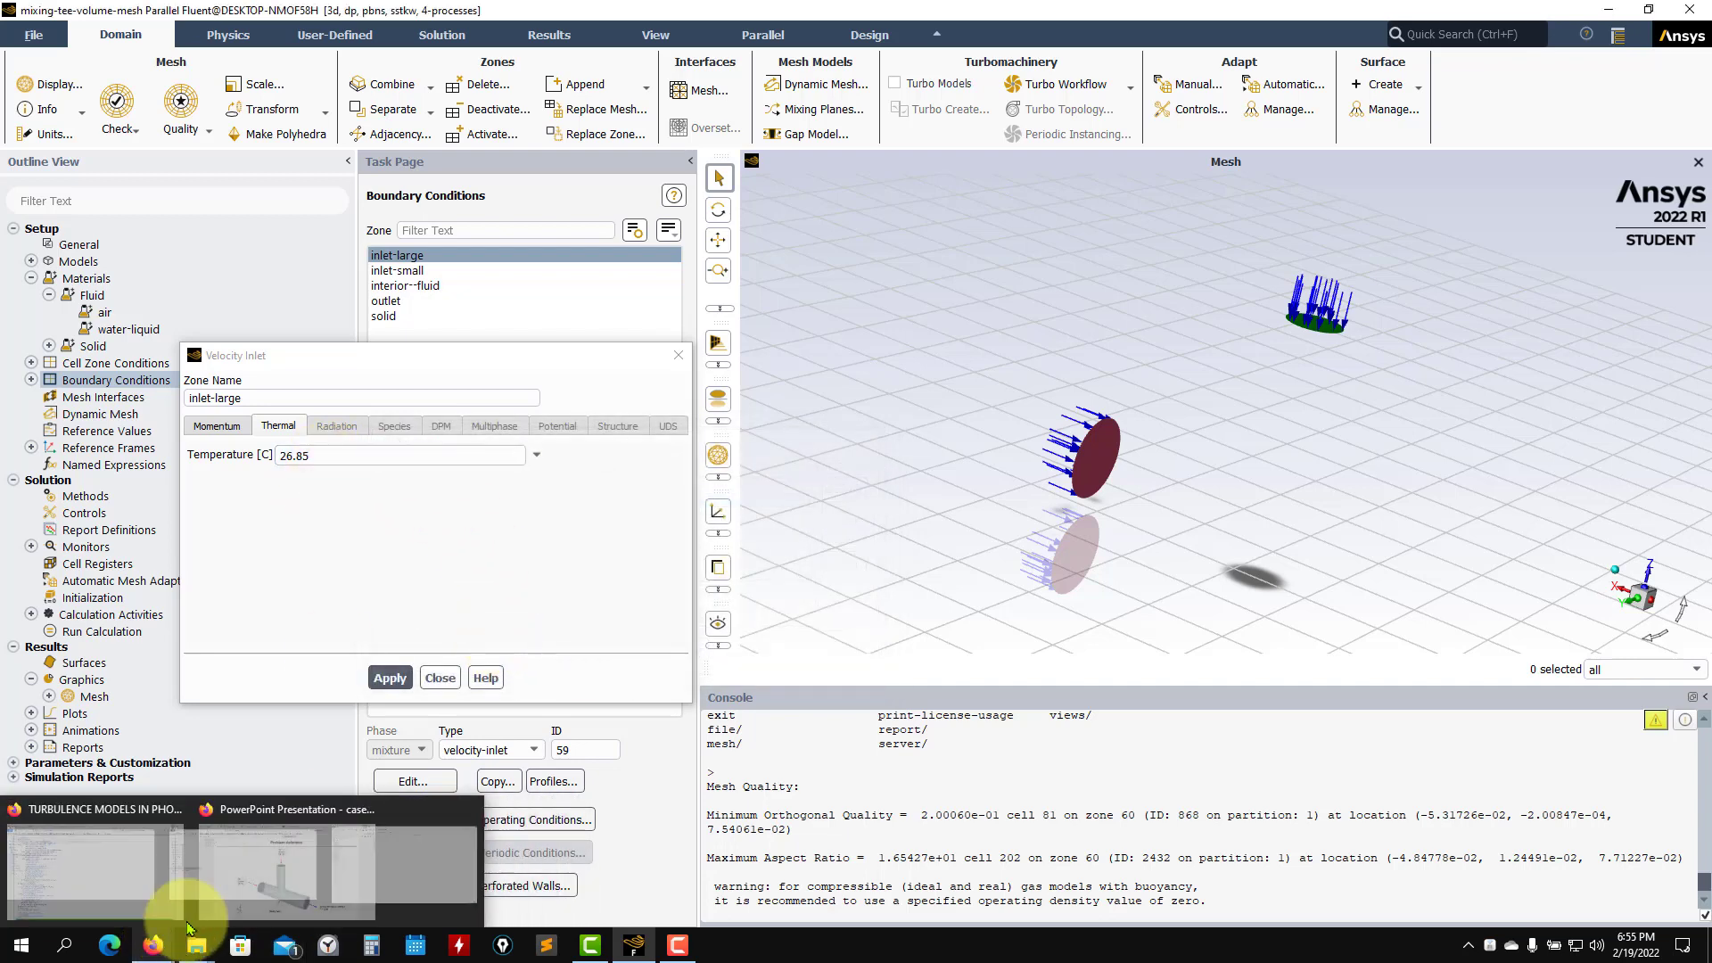
pyautogui.click(254, 882)
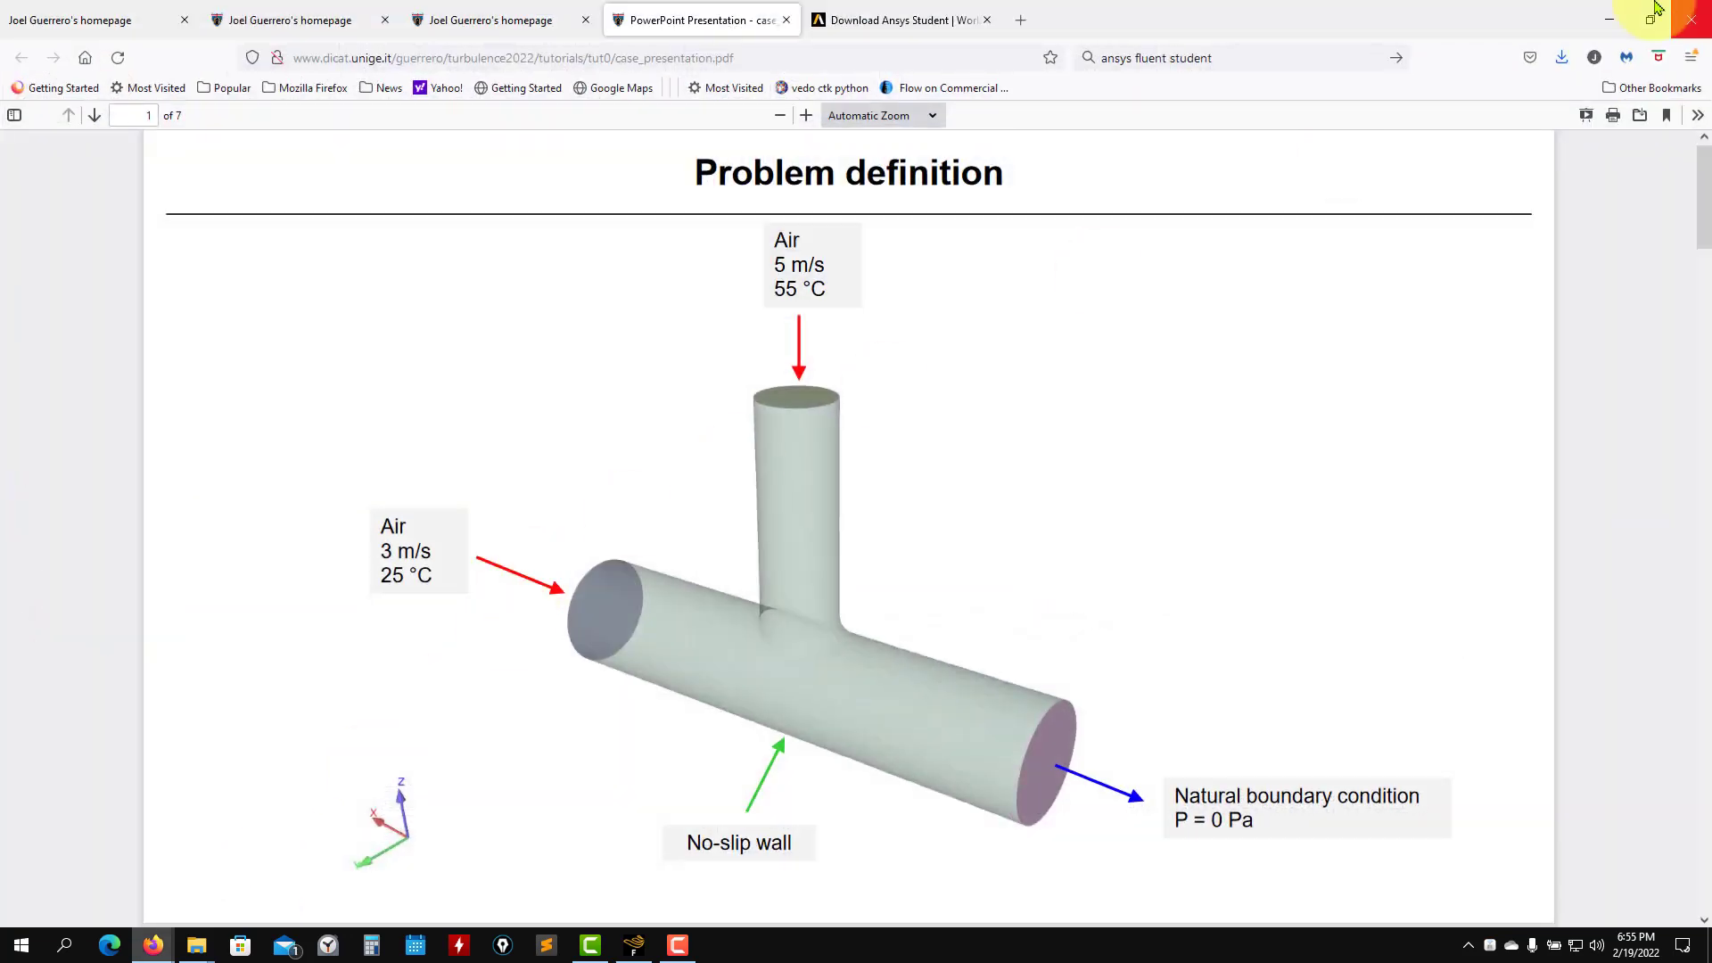
pyautogui.click(1618, 15)
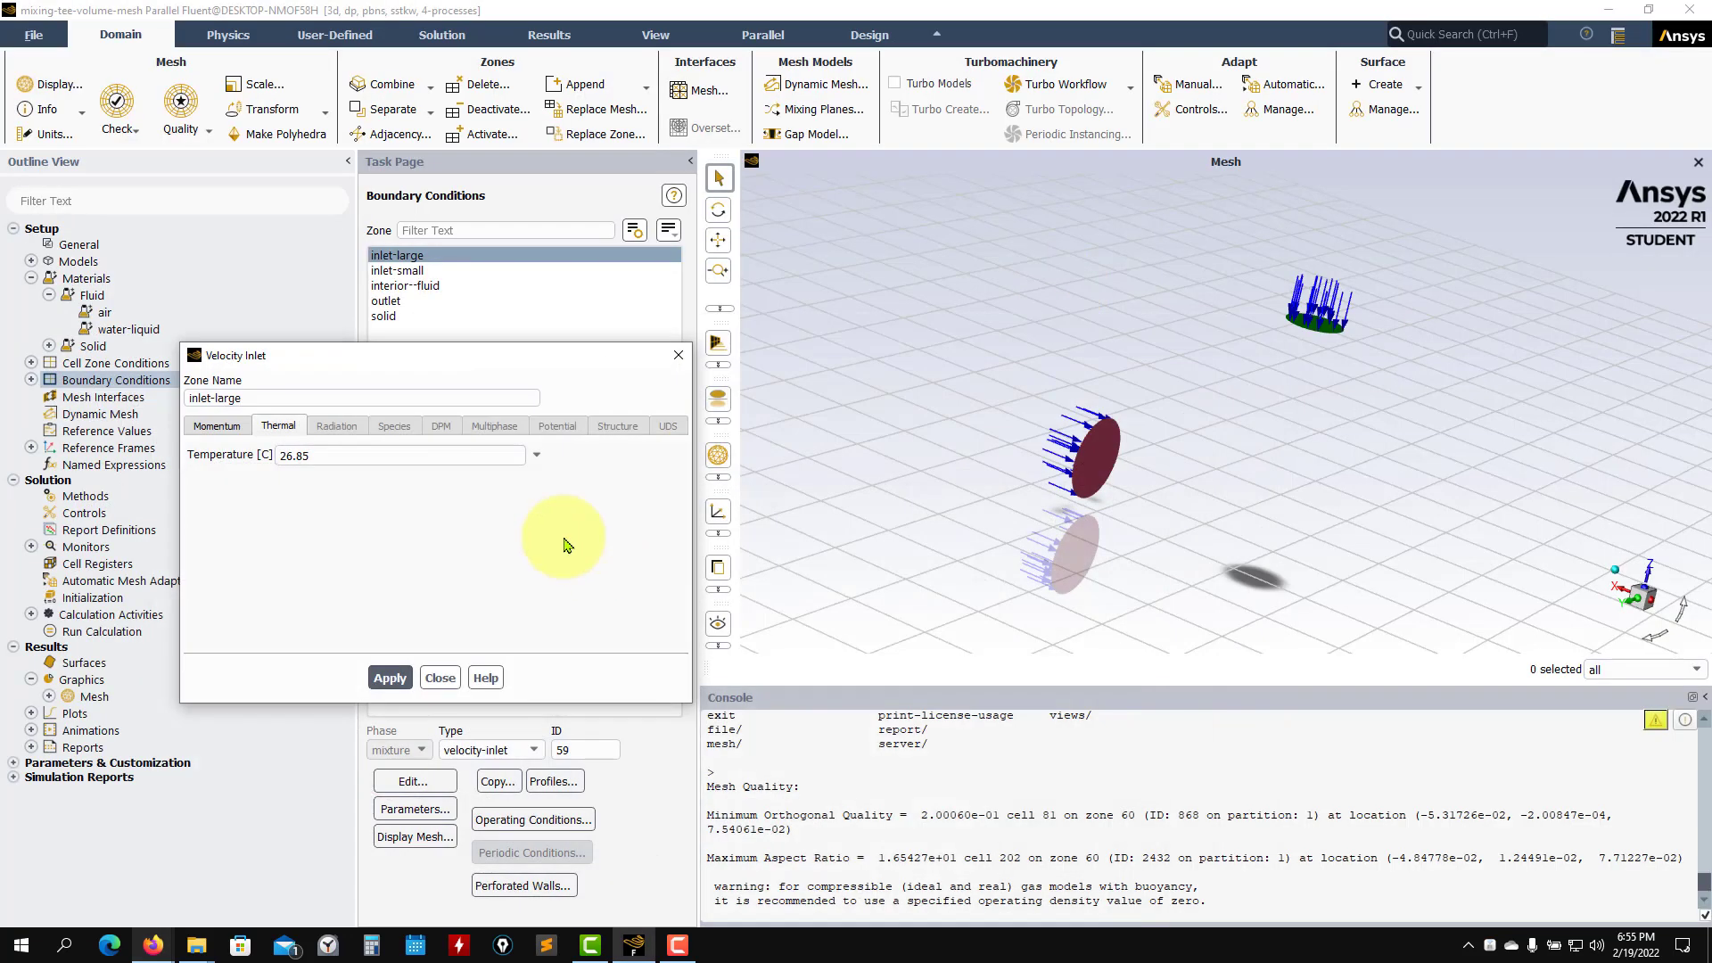
pyautogui.click(368, 457)
pyautogui.write('25')
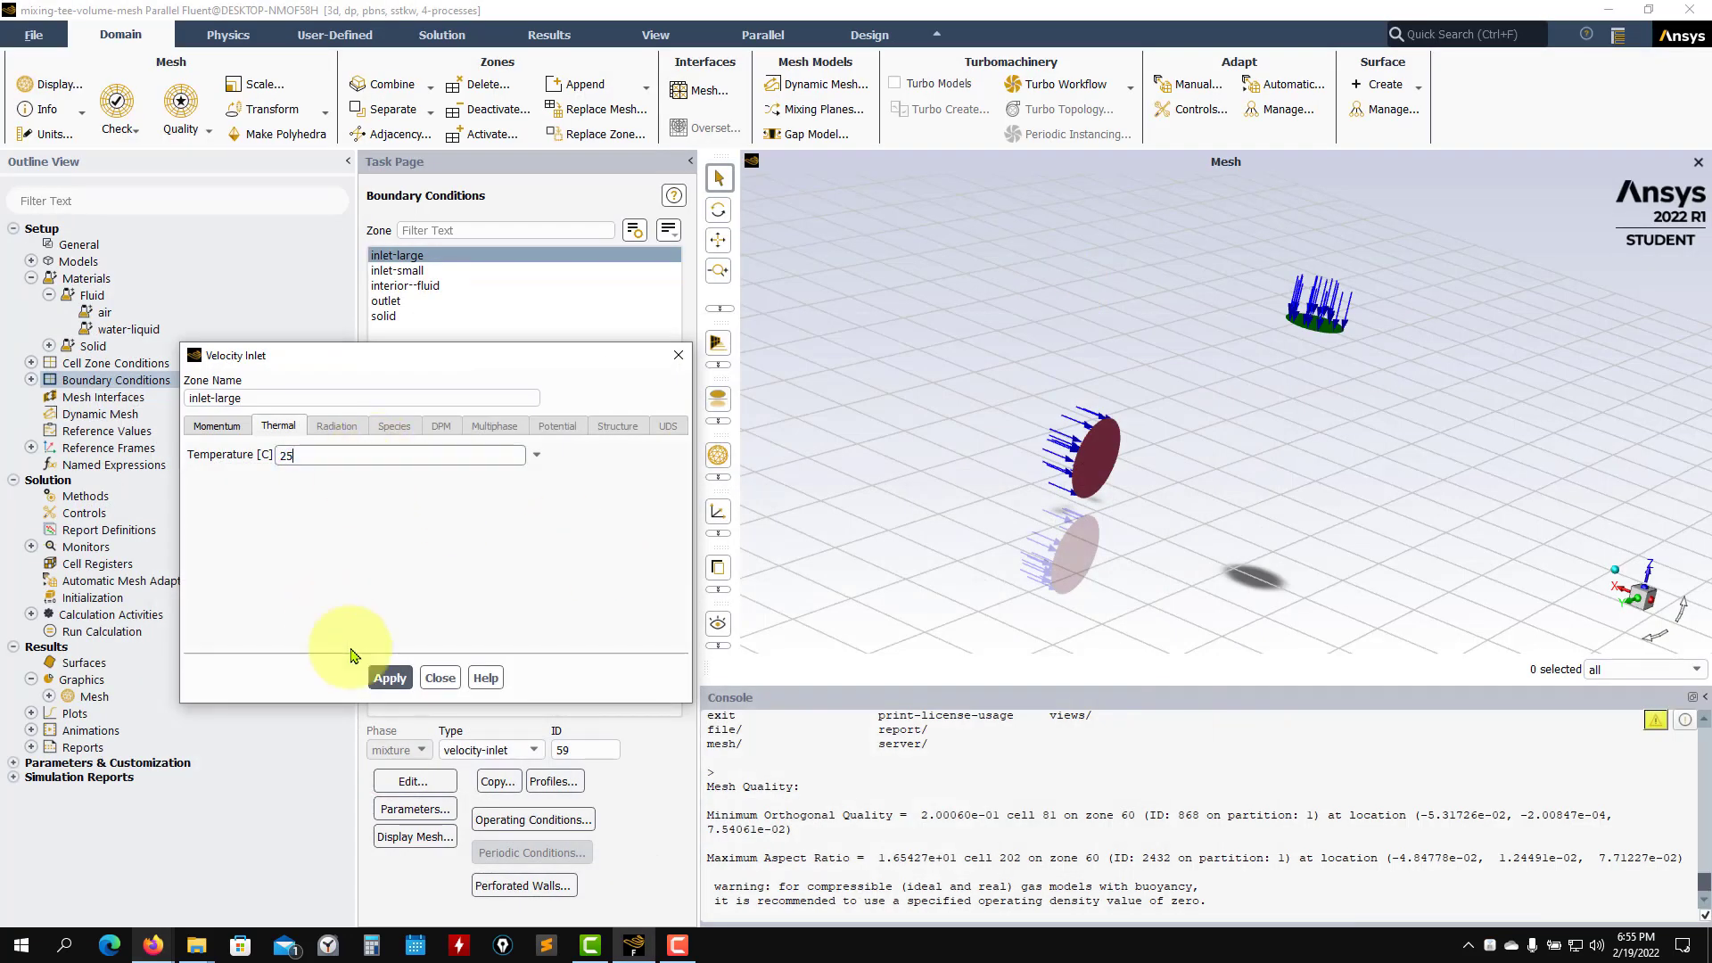
pyautogui.click(399, 685)
# Step: Review the momentum, thermal and turbulence settings of inlet-large, apply them and close its velocity inlet settings
pyautogui.click(216, 425)
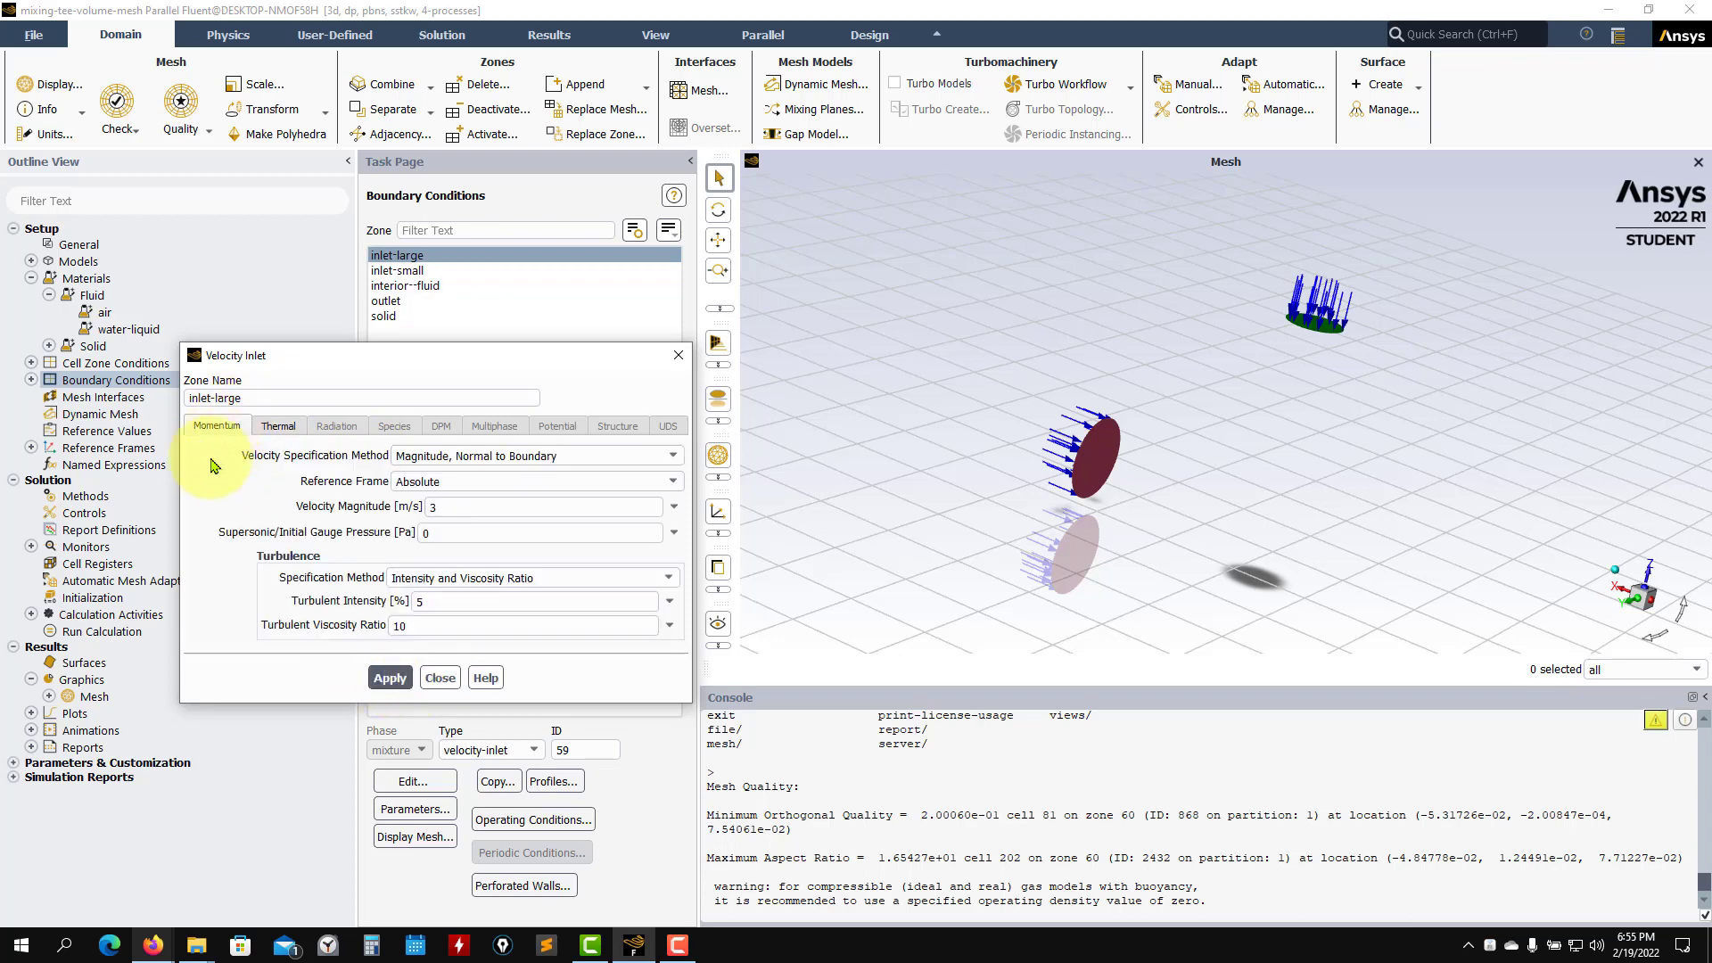
pyautogui.click(281, 426)
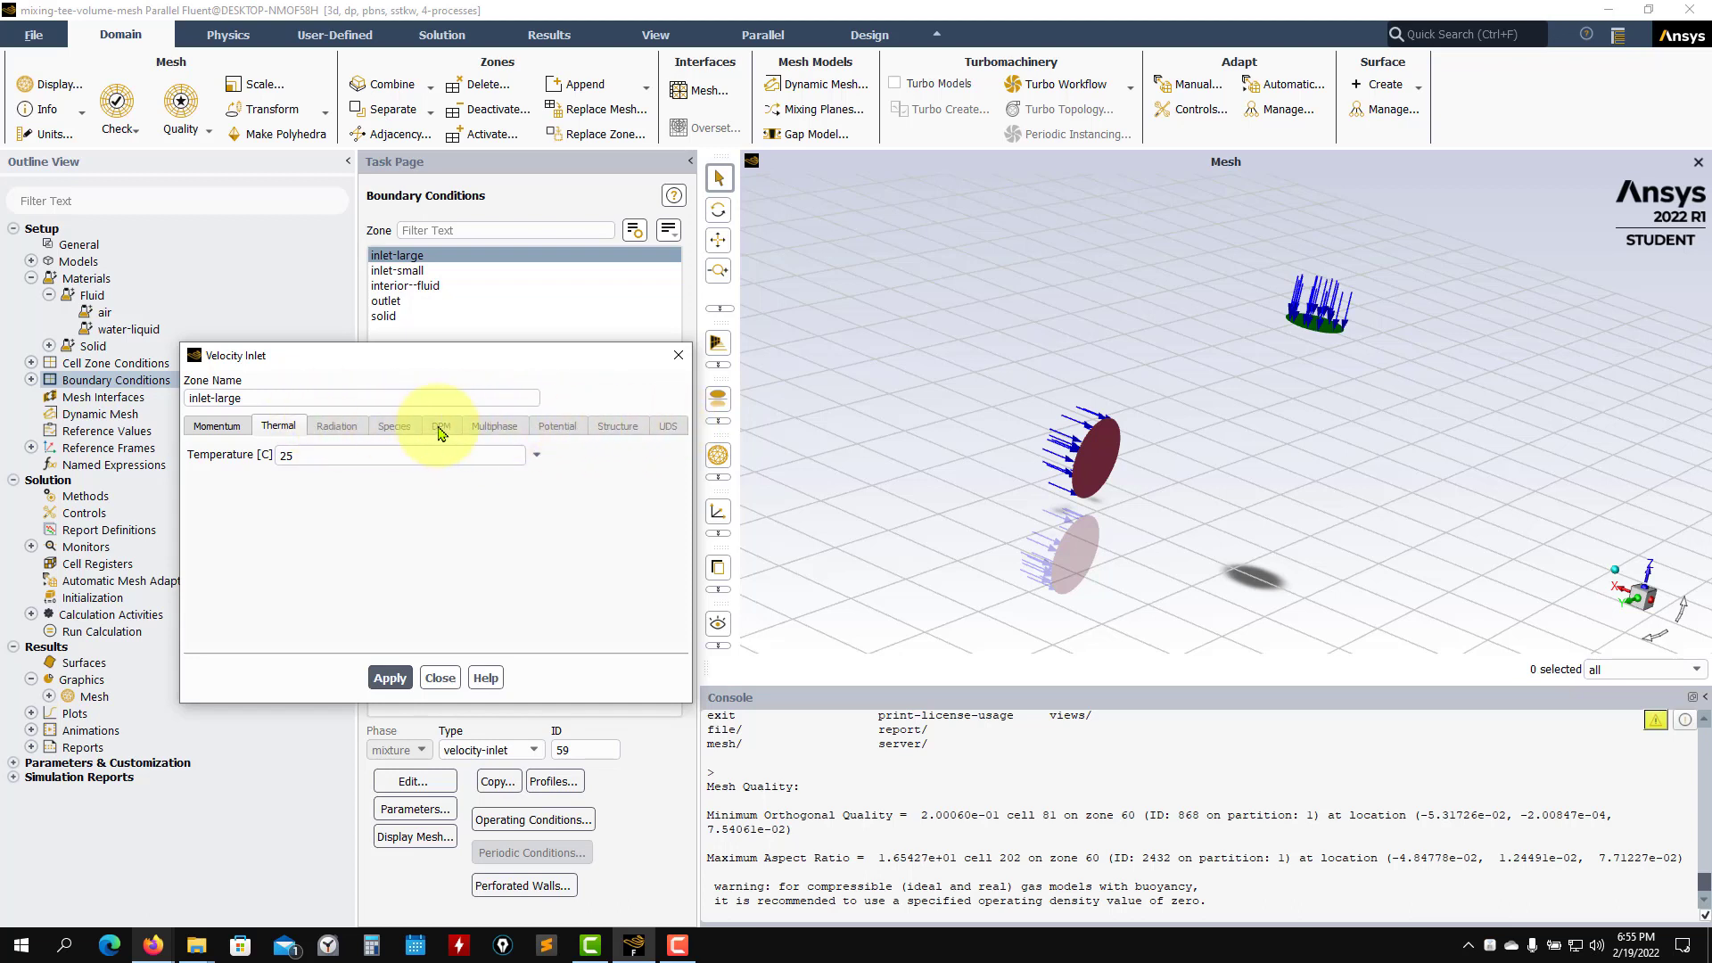
pyautogui.click(220, 427)
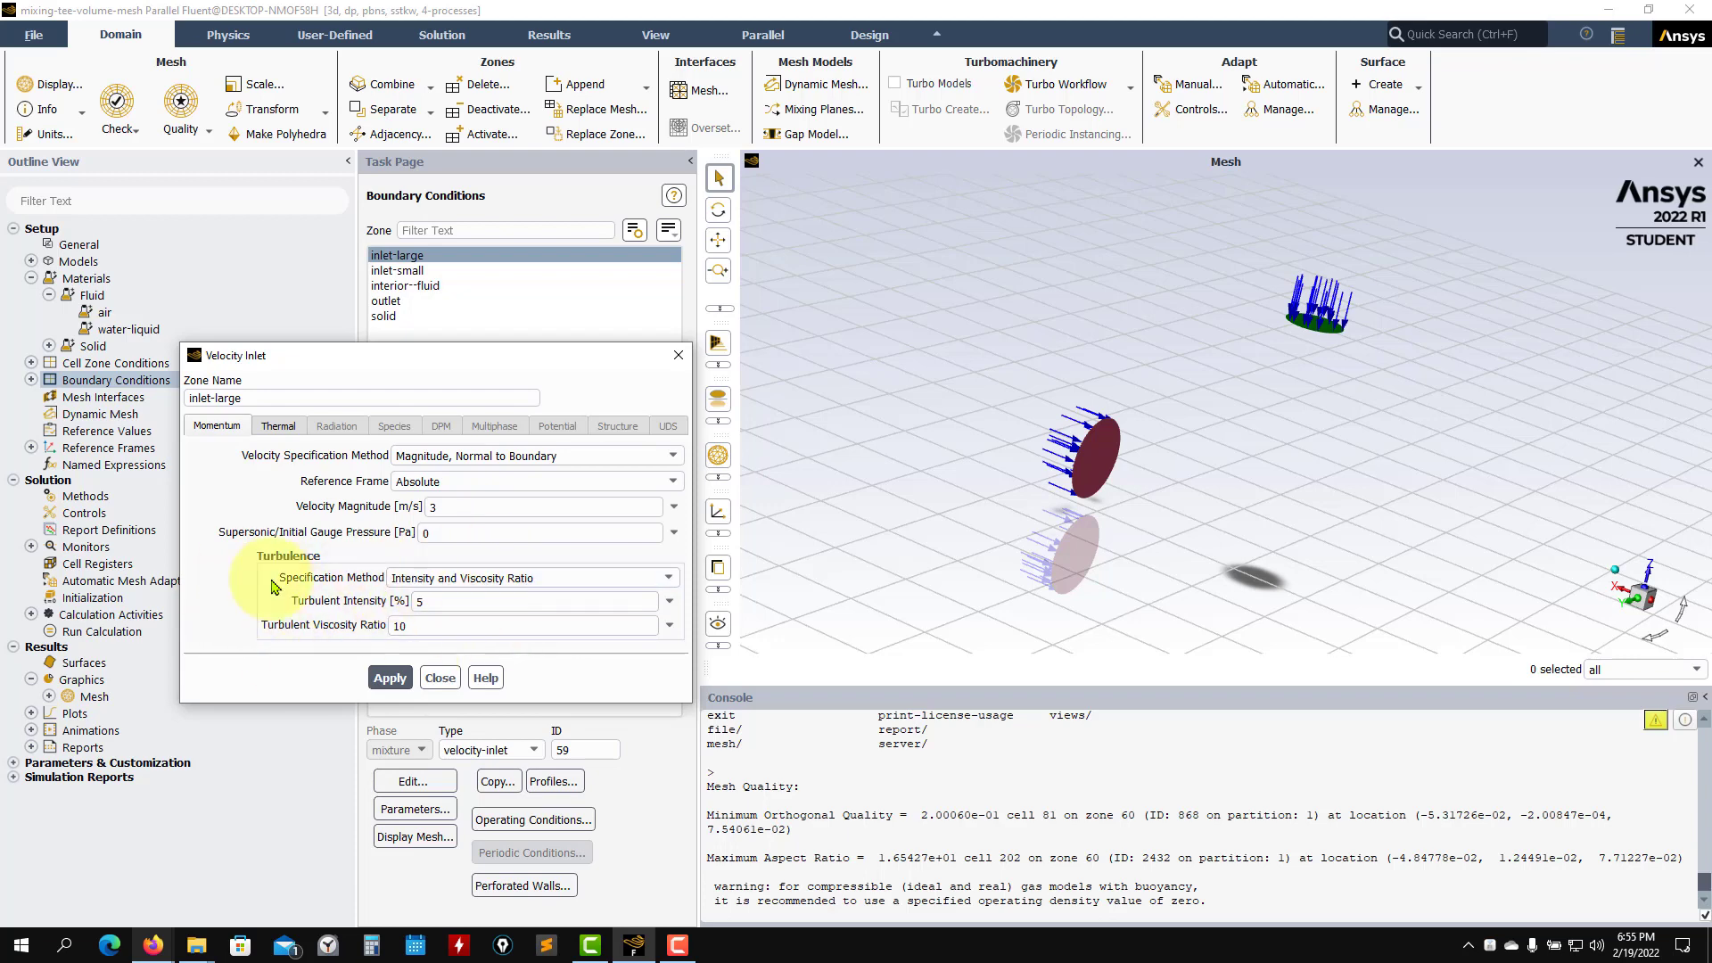
pyautogui.click(469, 604)
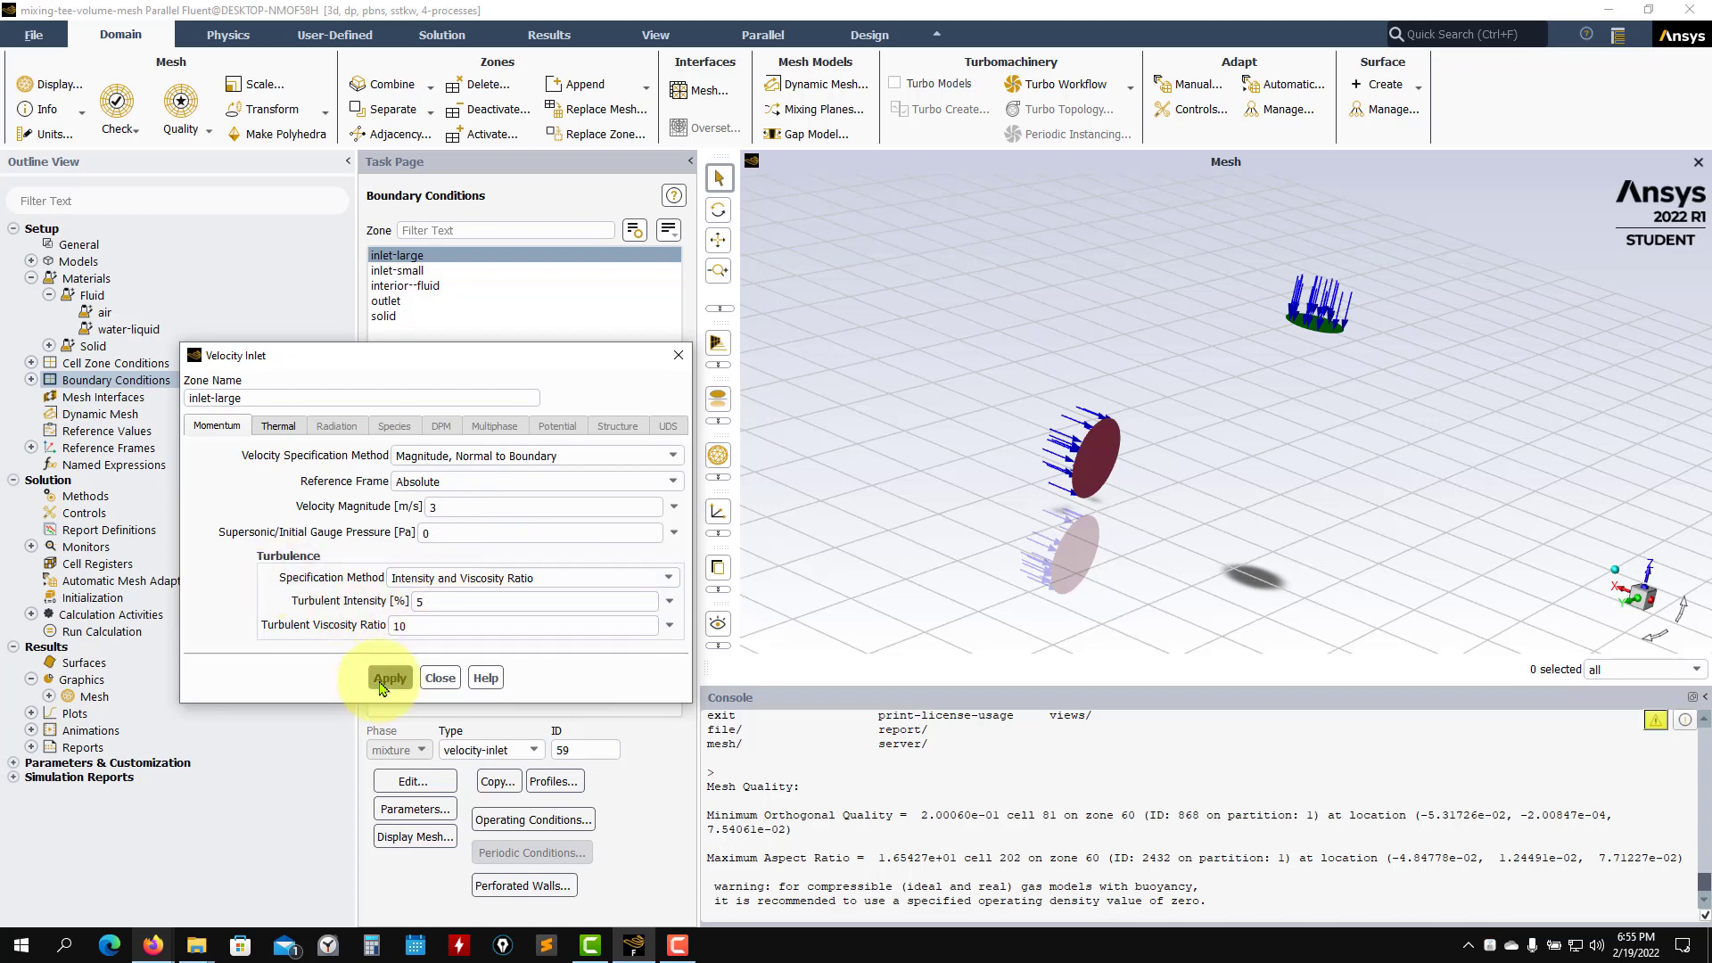
pyautogui.click(390, 678)
pyautogui.click(439, 677)
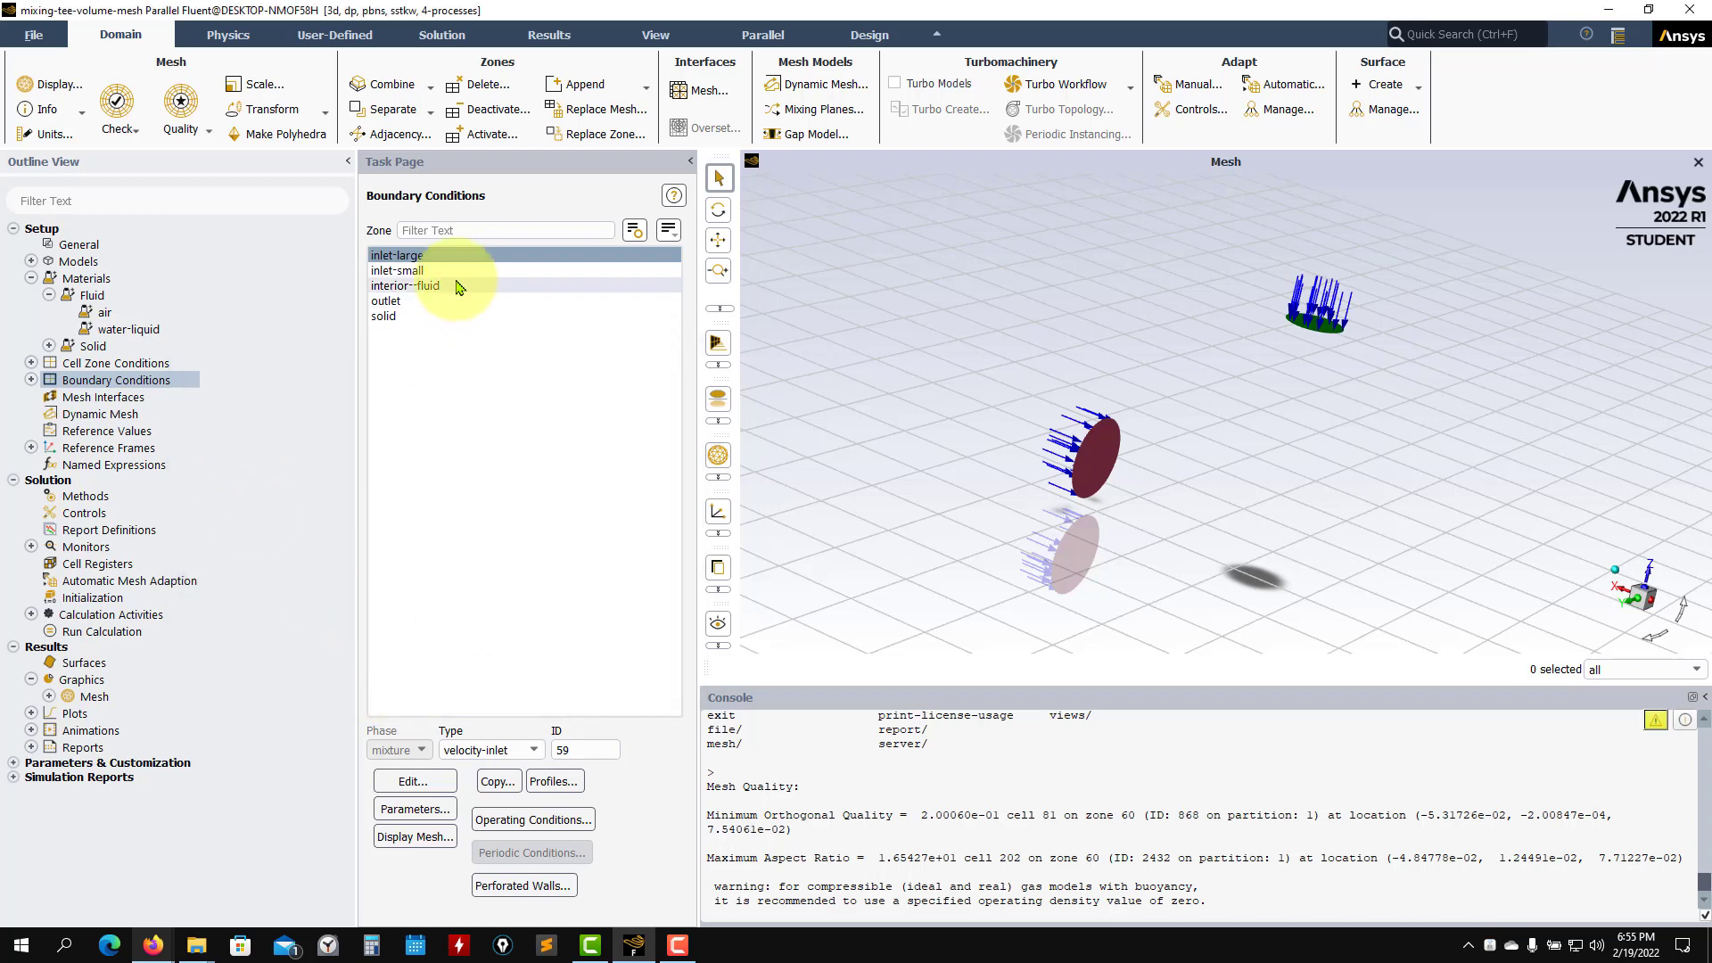
# Step: Open the inlet-small velocity inlet settings, check its values in the PDF in Firefox, and set the velocity magnitude to 5 m/s in Fluent
pyautogui.click(412, 270)
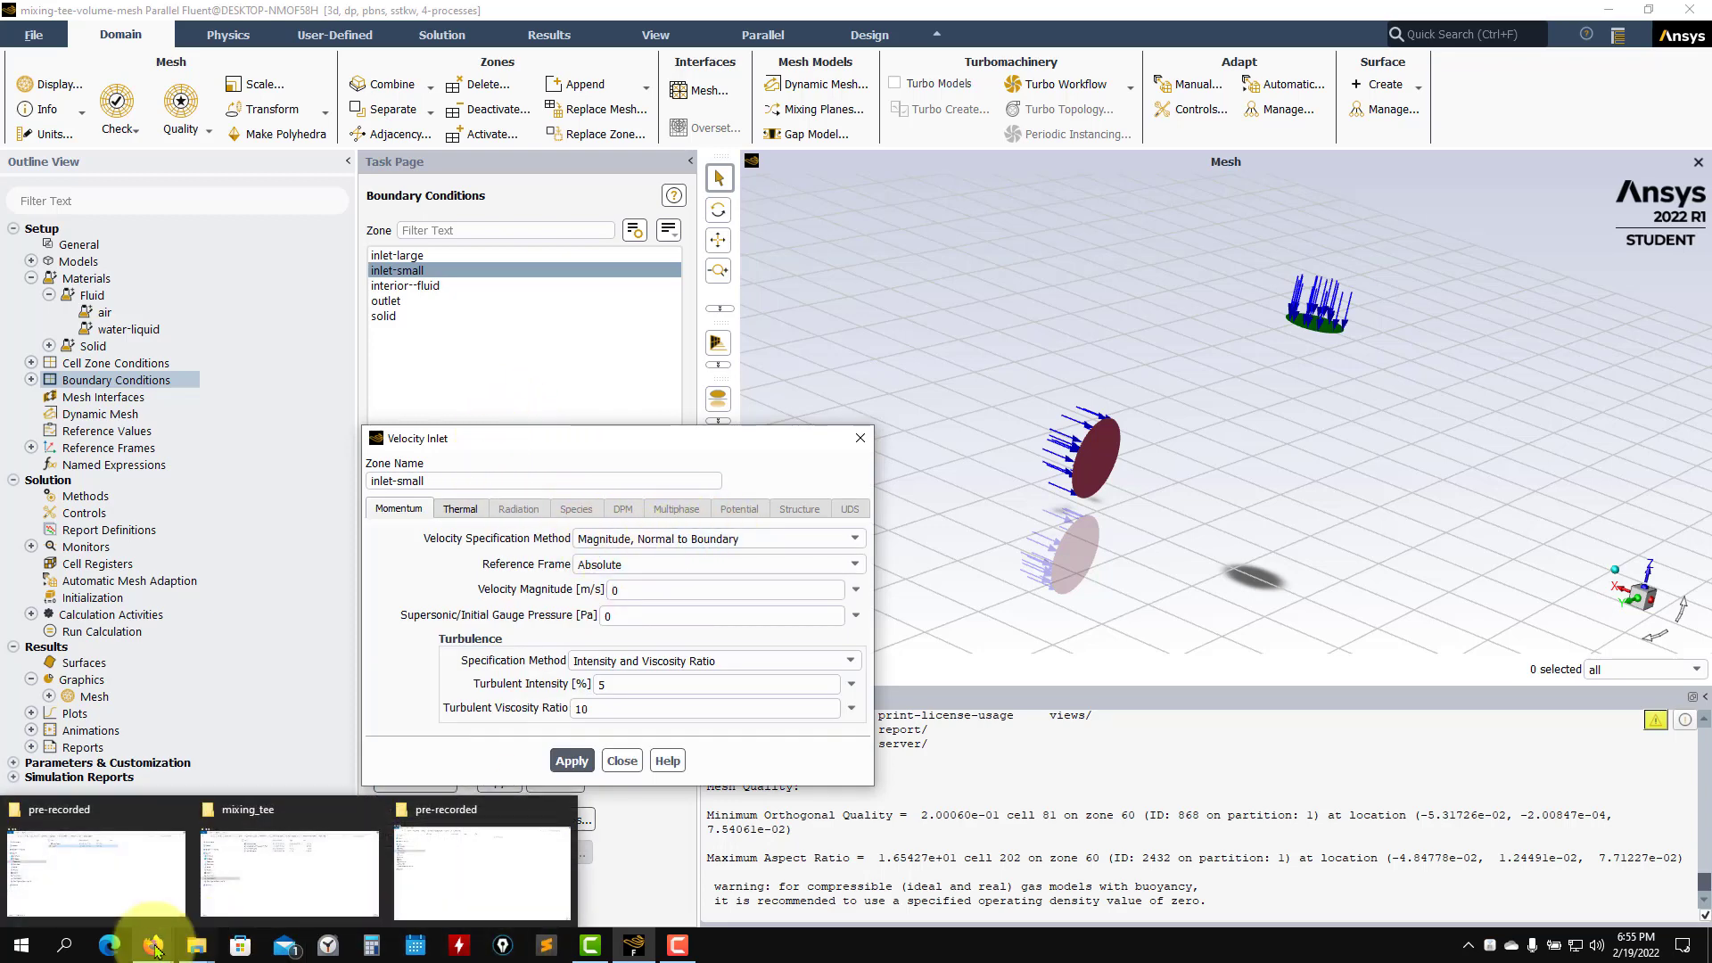
pyautogui.click(291, 872)
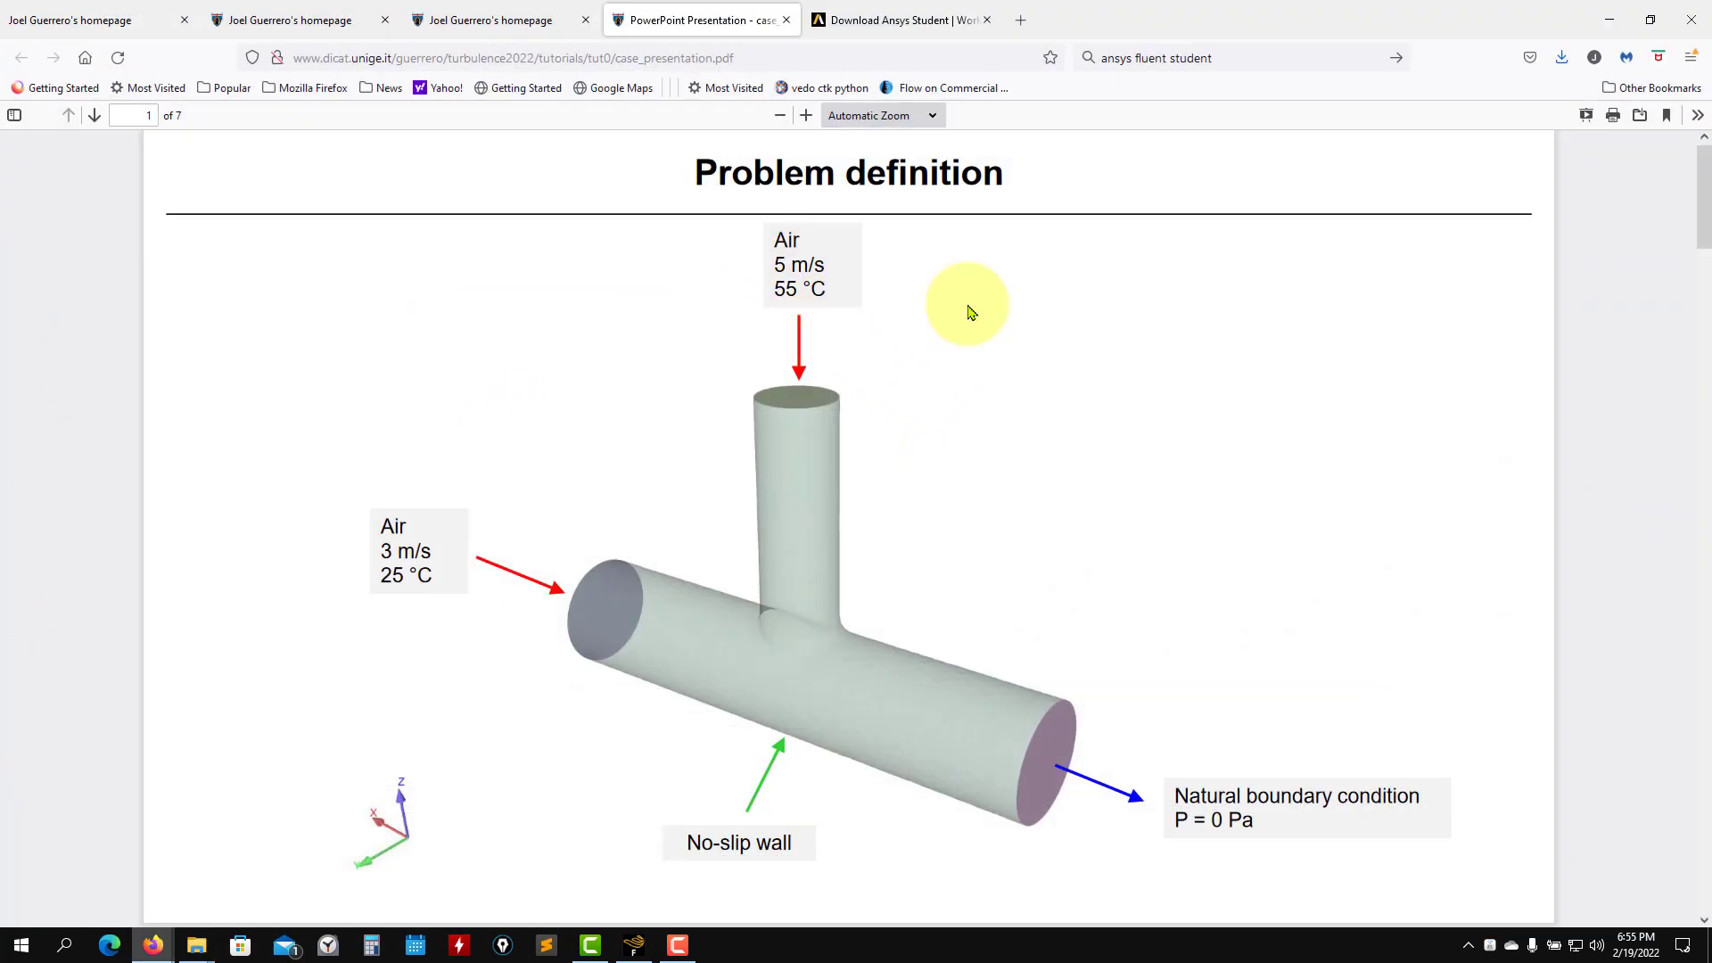
pyautogui.click(1608, 13)
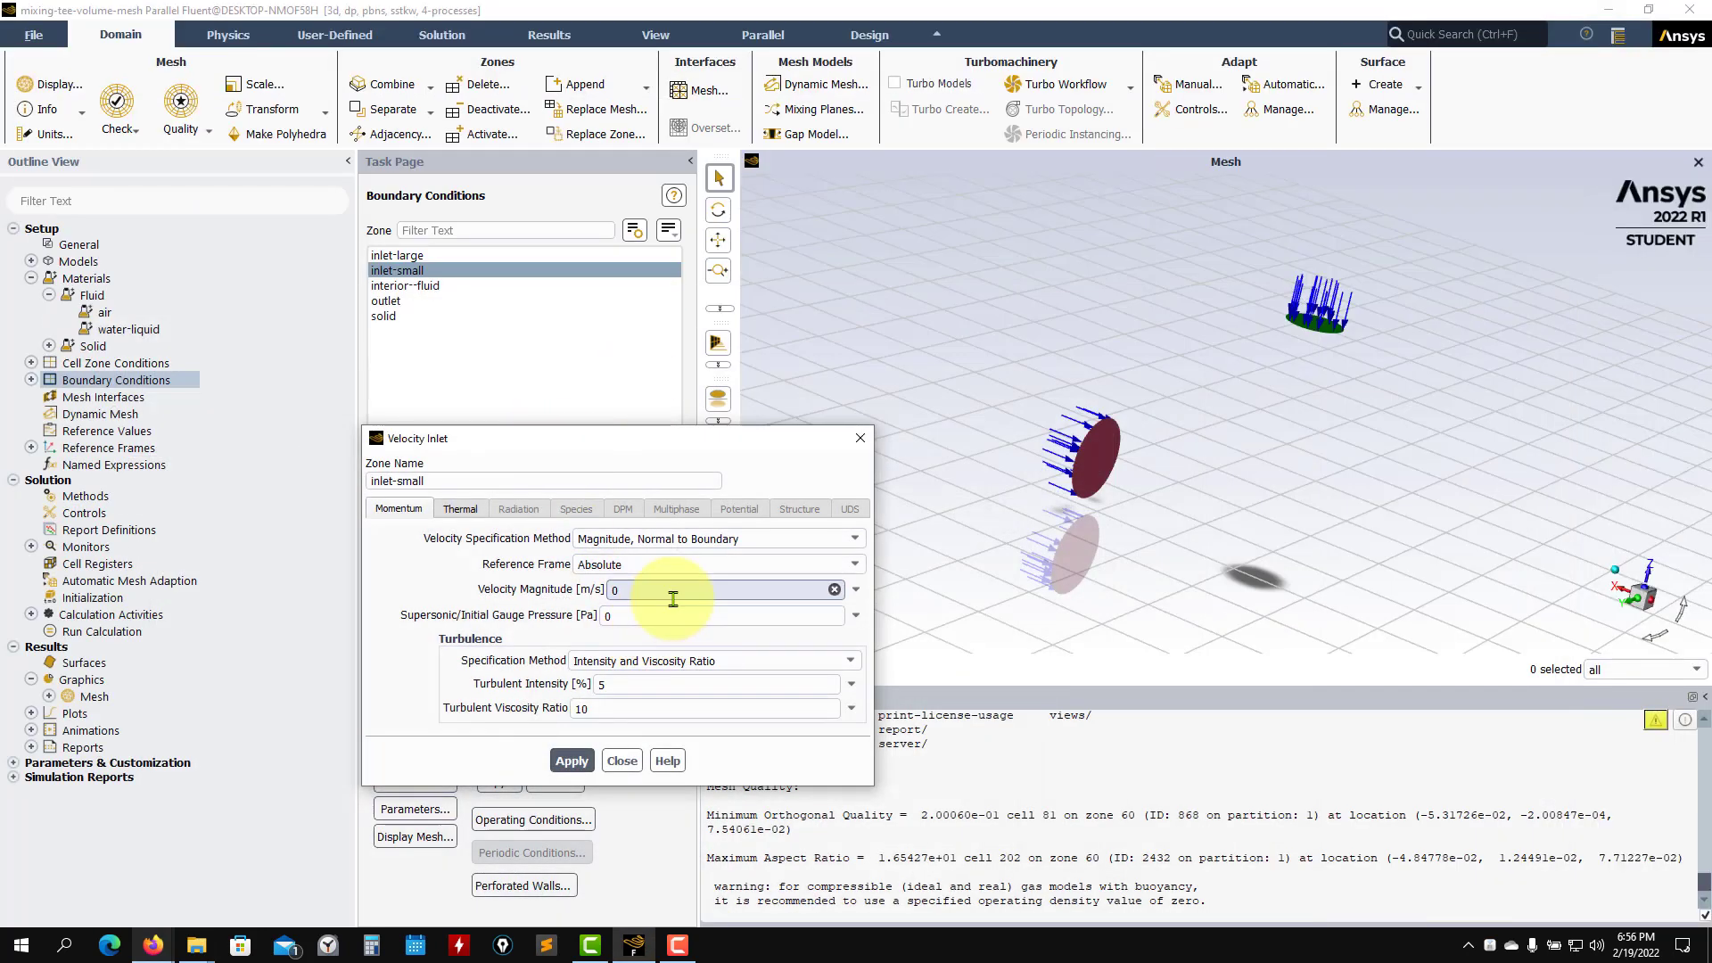
pyautogui.write('5')
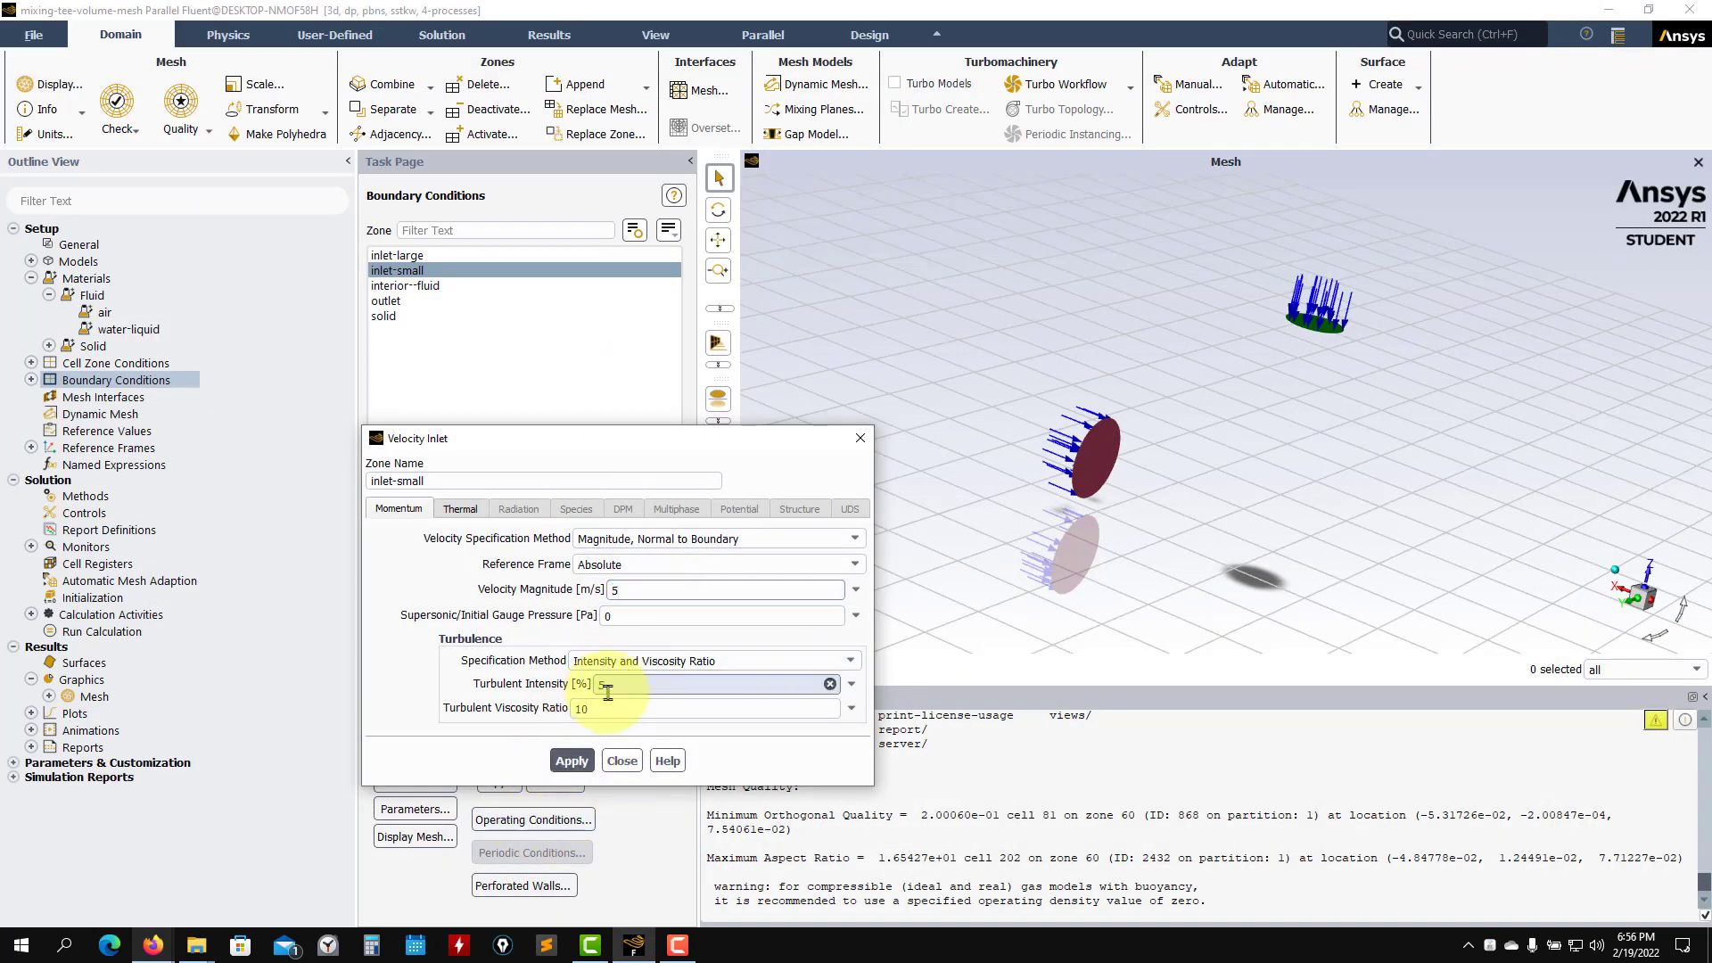
# Step: Set the inlet-small temperature to 55 C, apply the settings and close them
pyautogui.click(461, 509)
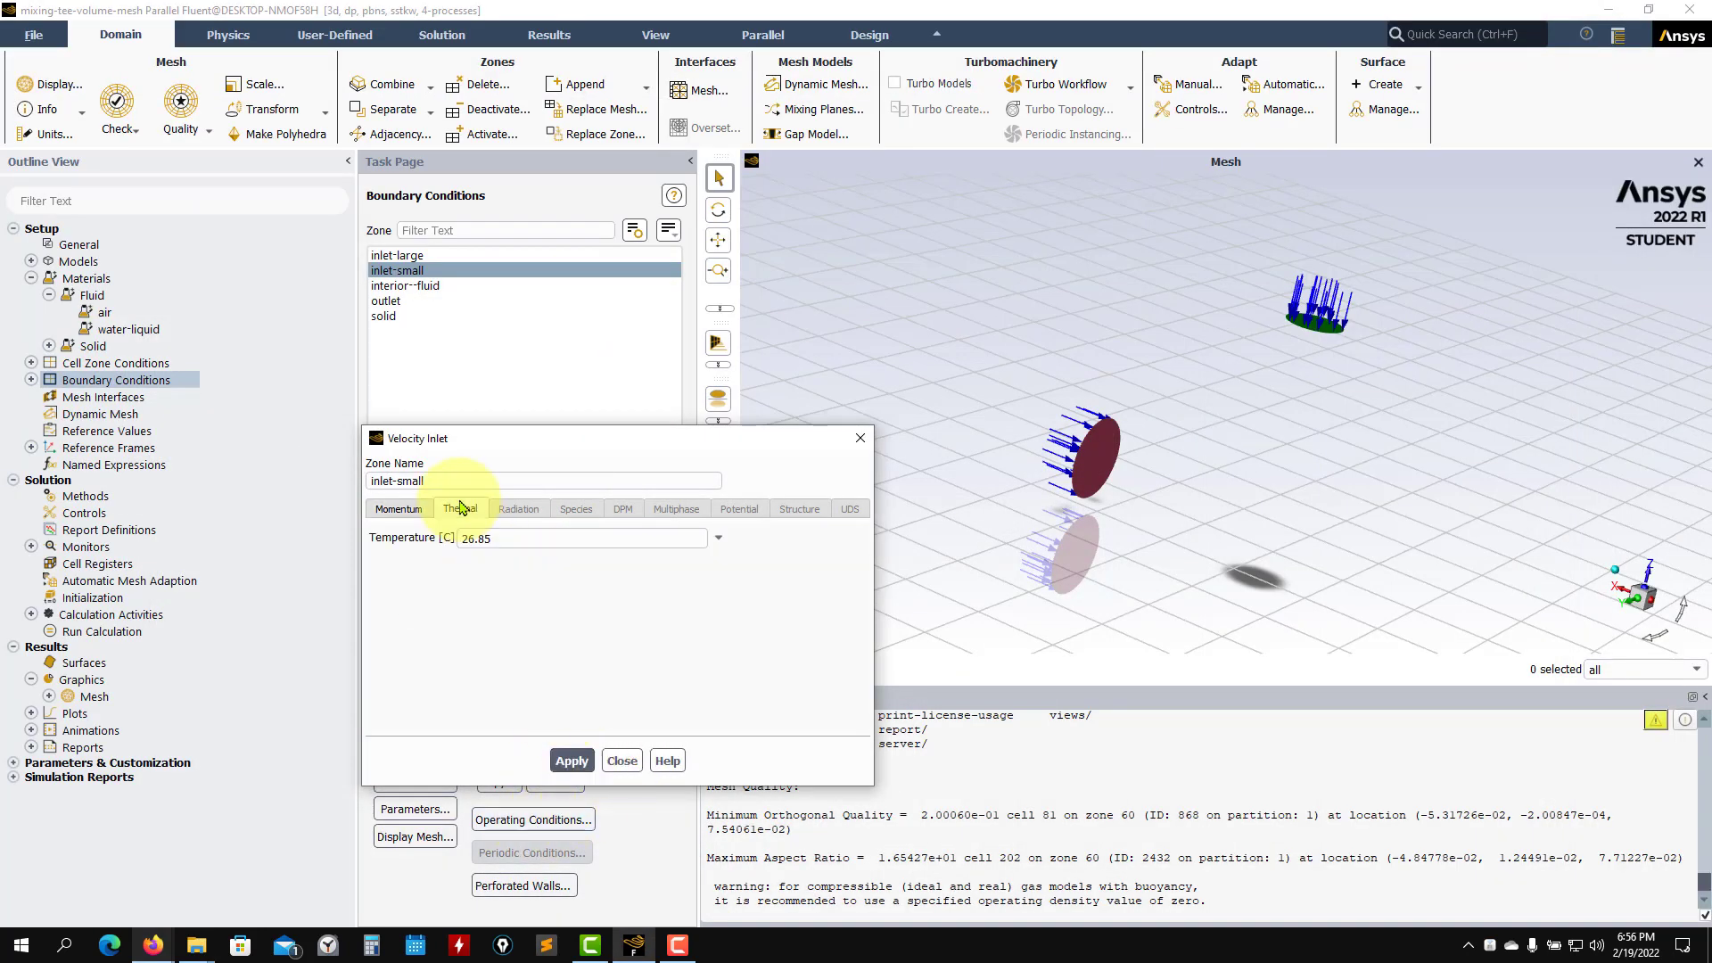
pyautogui.doubleClick(511, 546)
pyautogui.write('555')
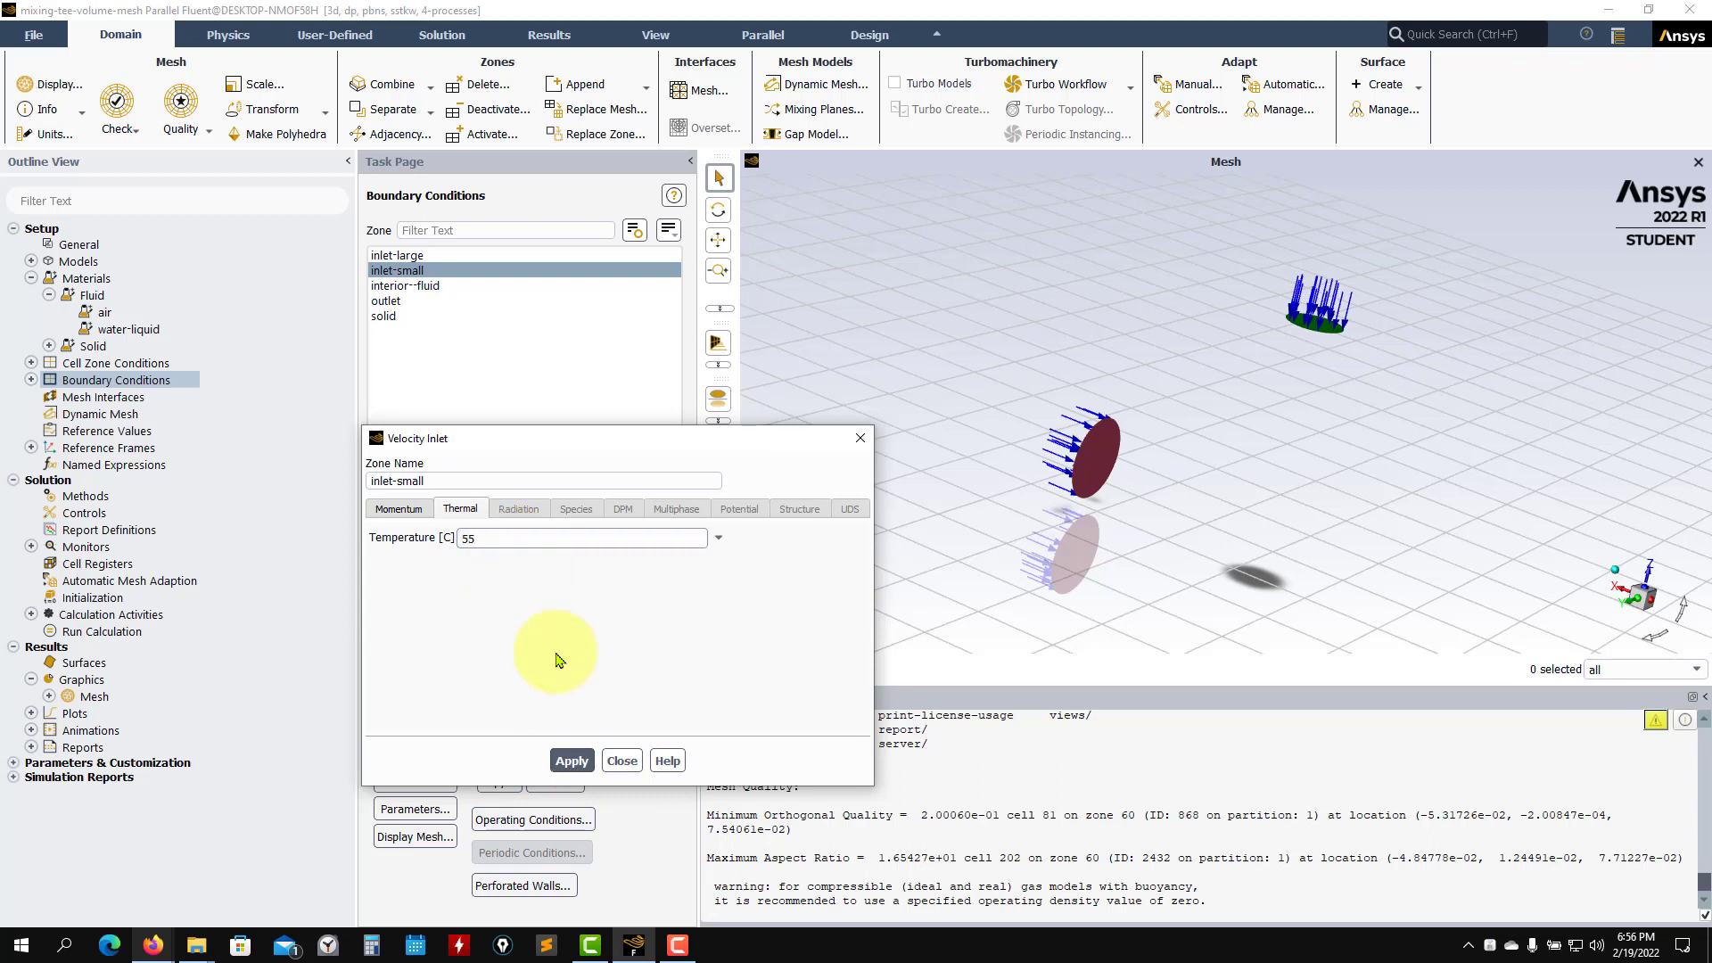
pyautogui.click(571, 761)
pyautogui.click(622, 761)
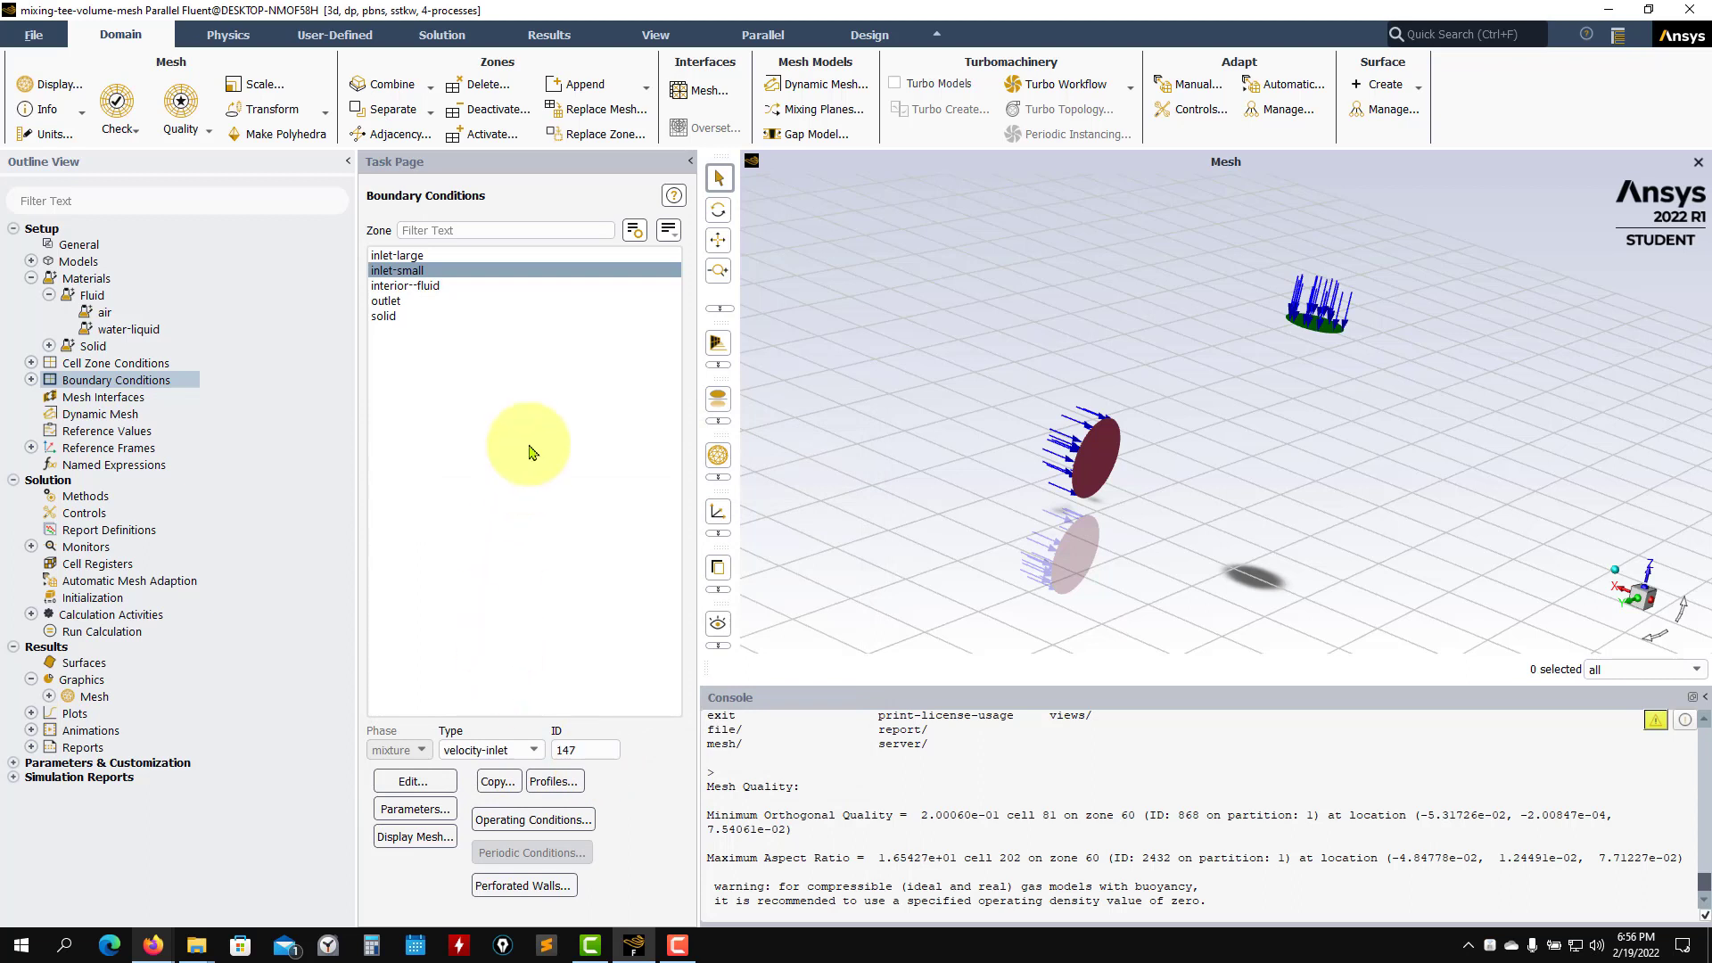
# Step: Select the outlet zone, check its pressure condition in the problem definition PDF in Firefox, and return to Fluent
pyautogui.click(437, 288)
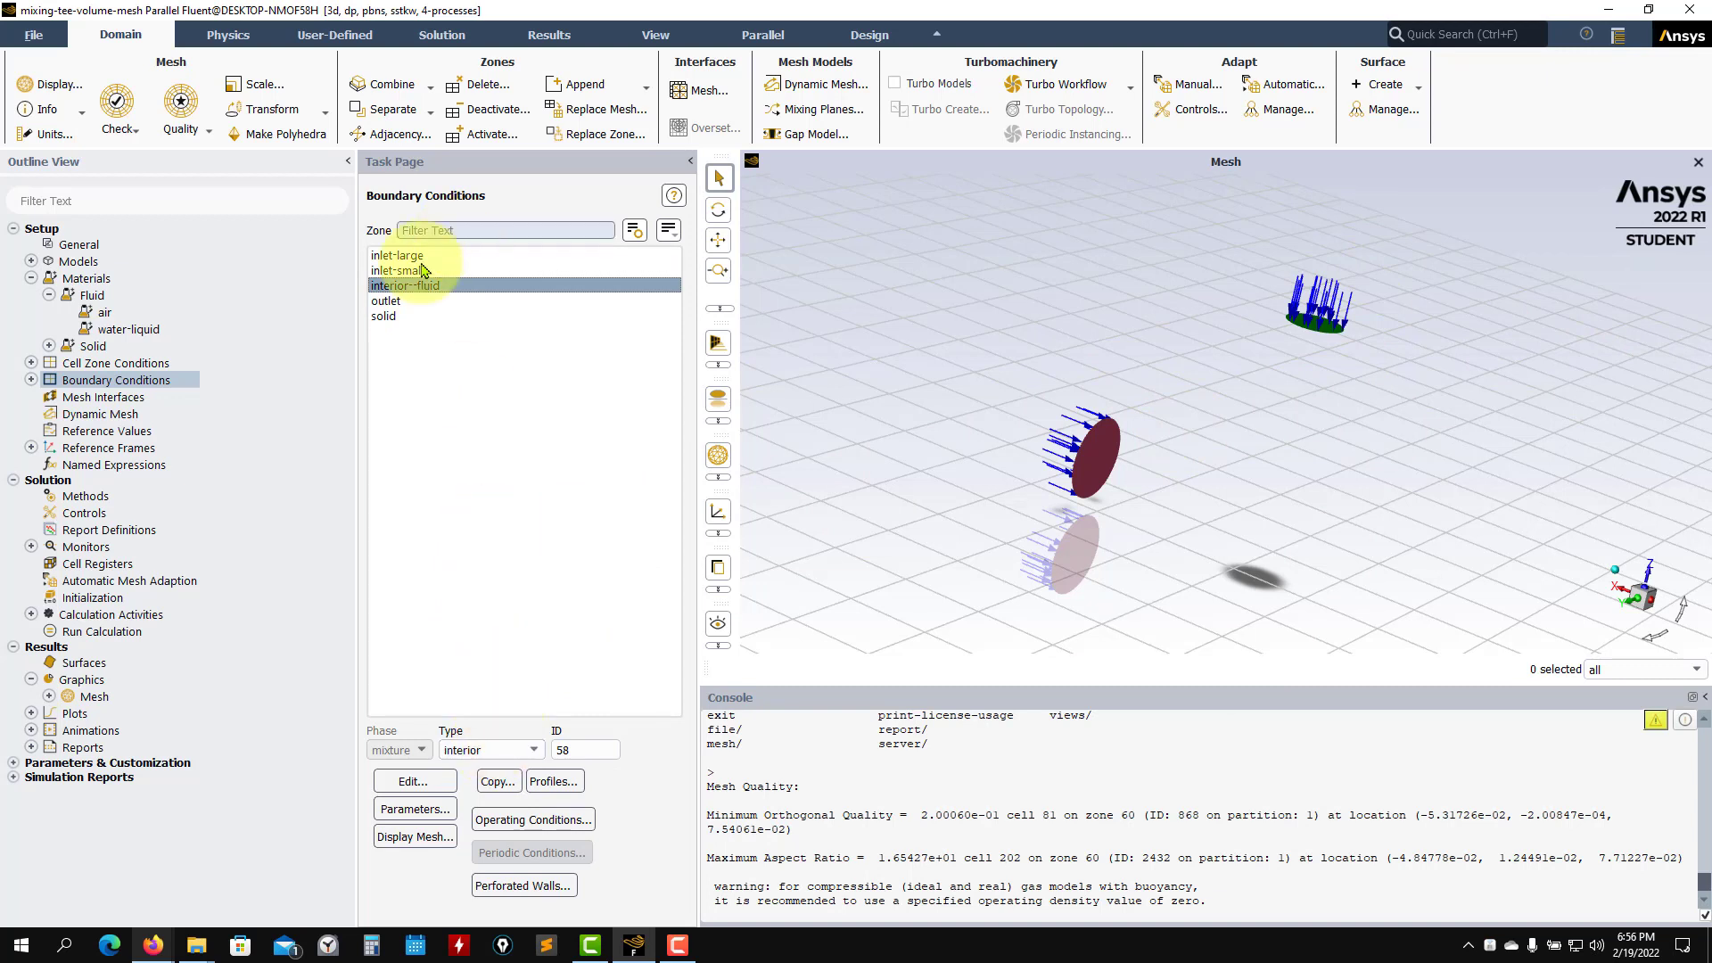
pyautogui.click(426, 302)
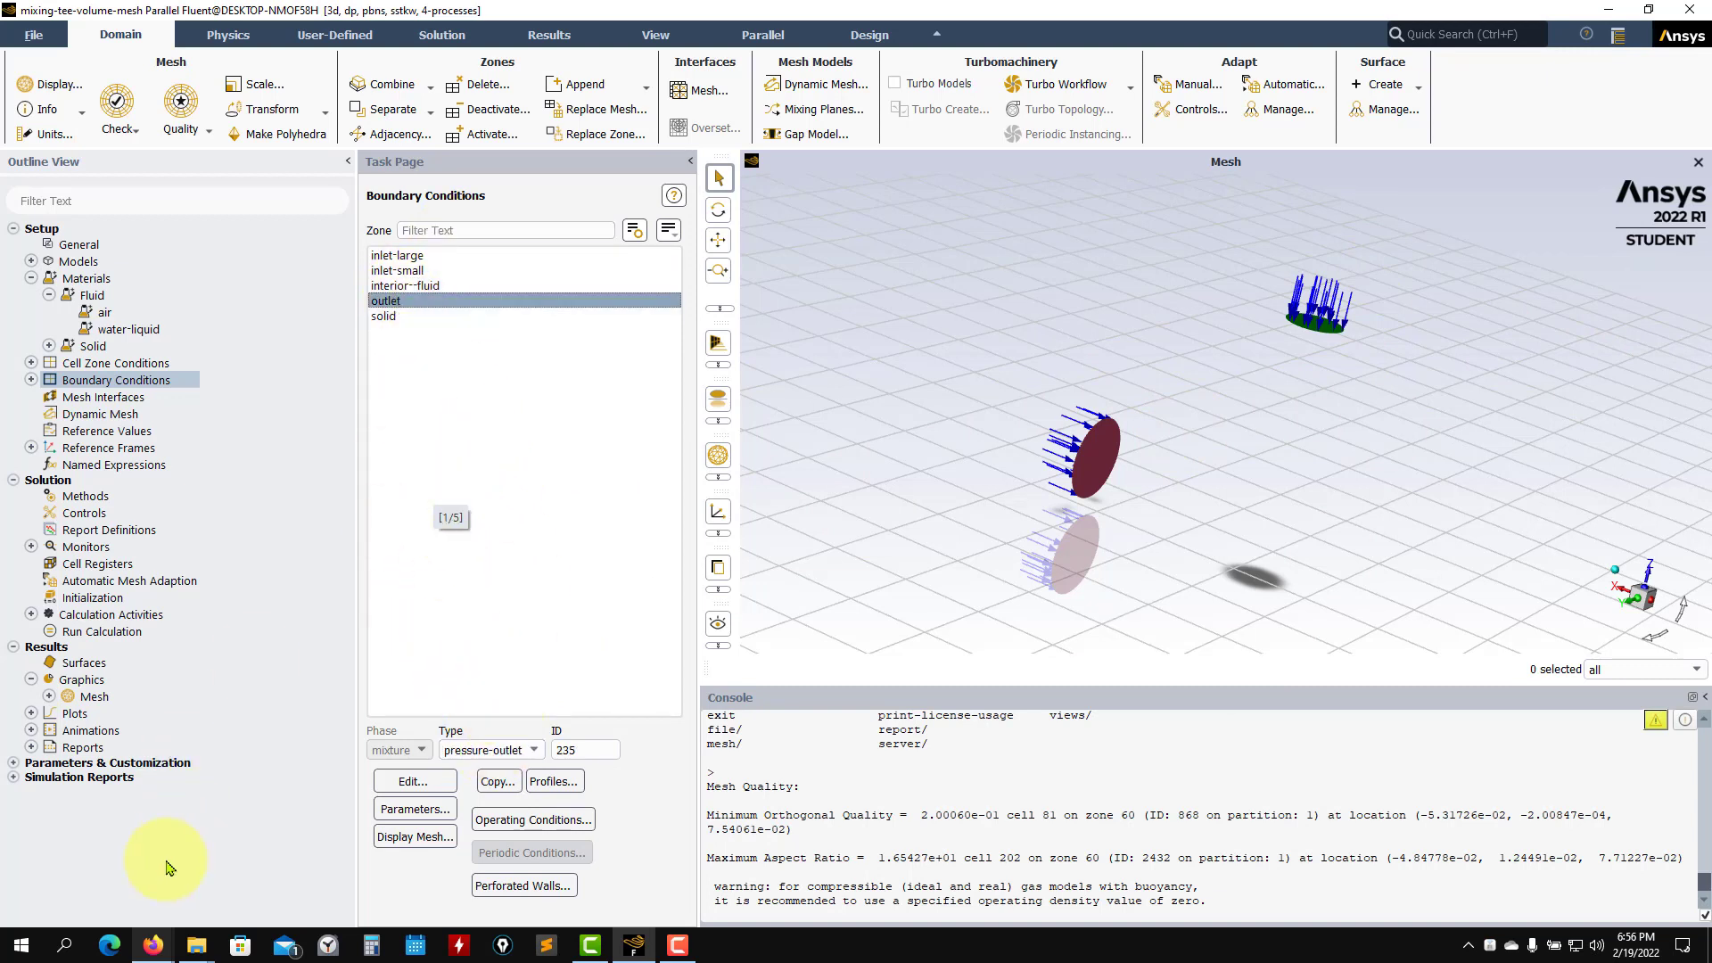
pyautogui.moveTo(169, 941)
pyautogui.click(268, 883)
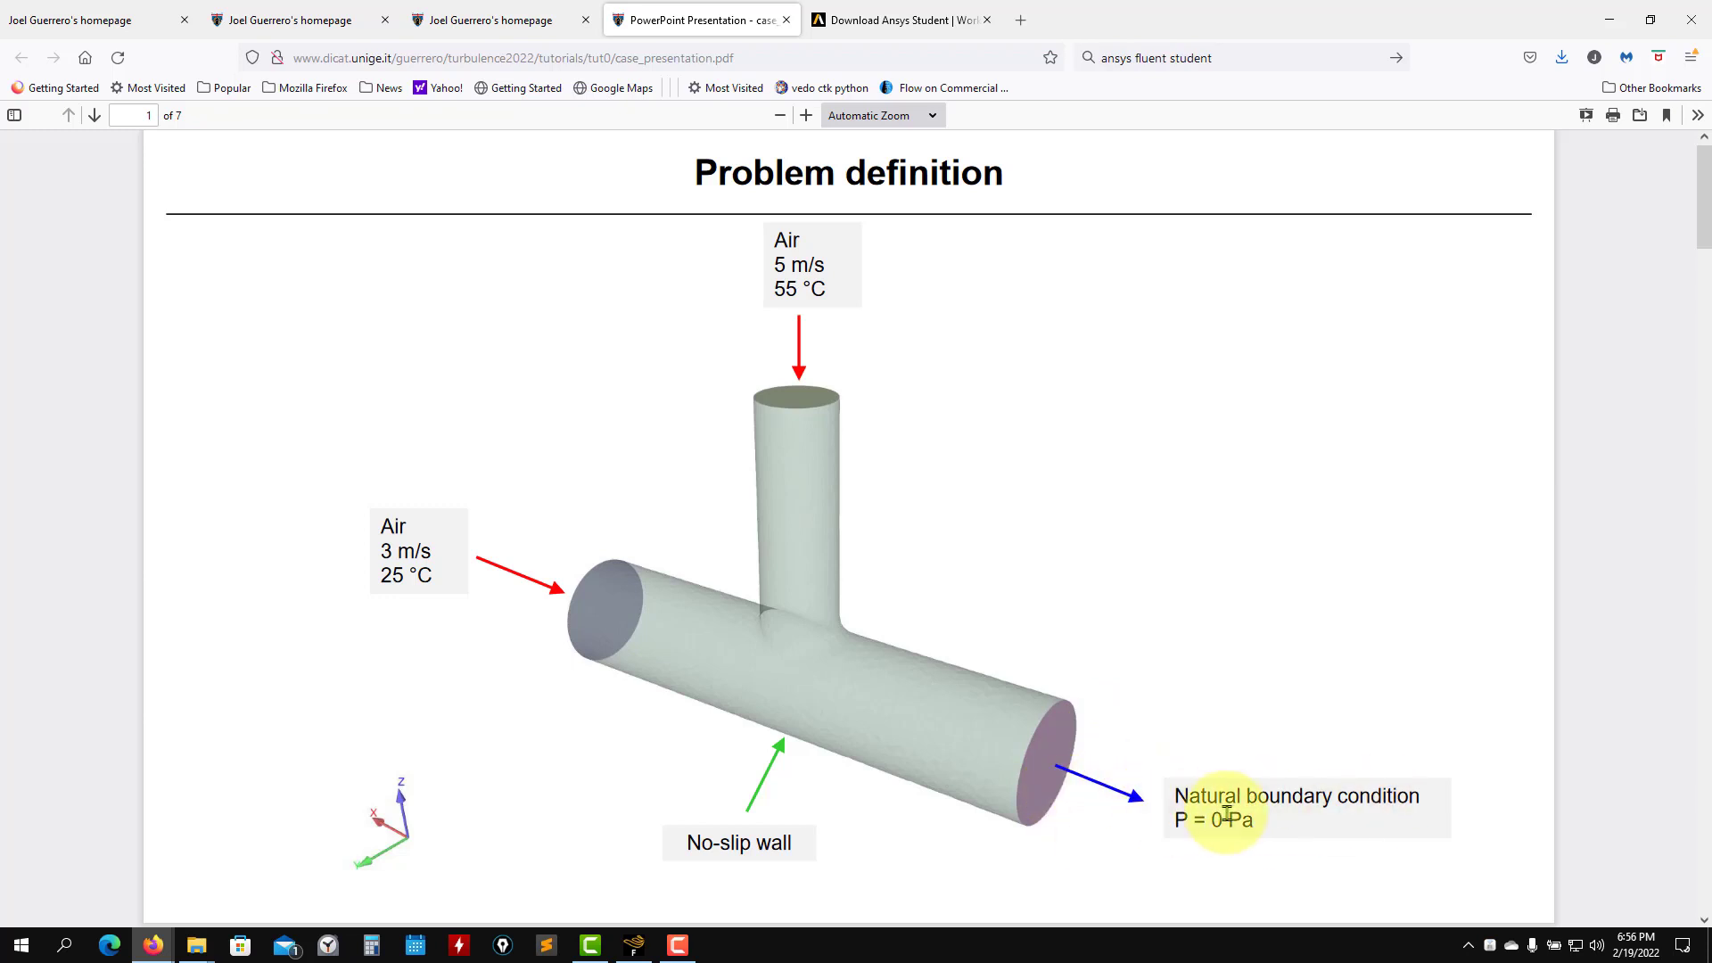
pyautogui.moveTo(1176, 818); pyautogui.dragTo(1325, 828)
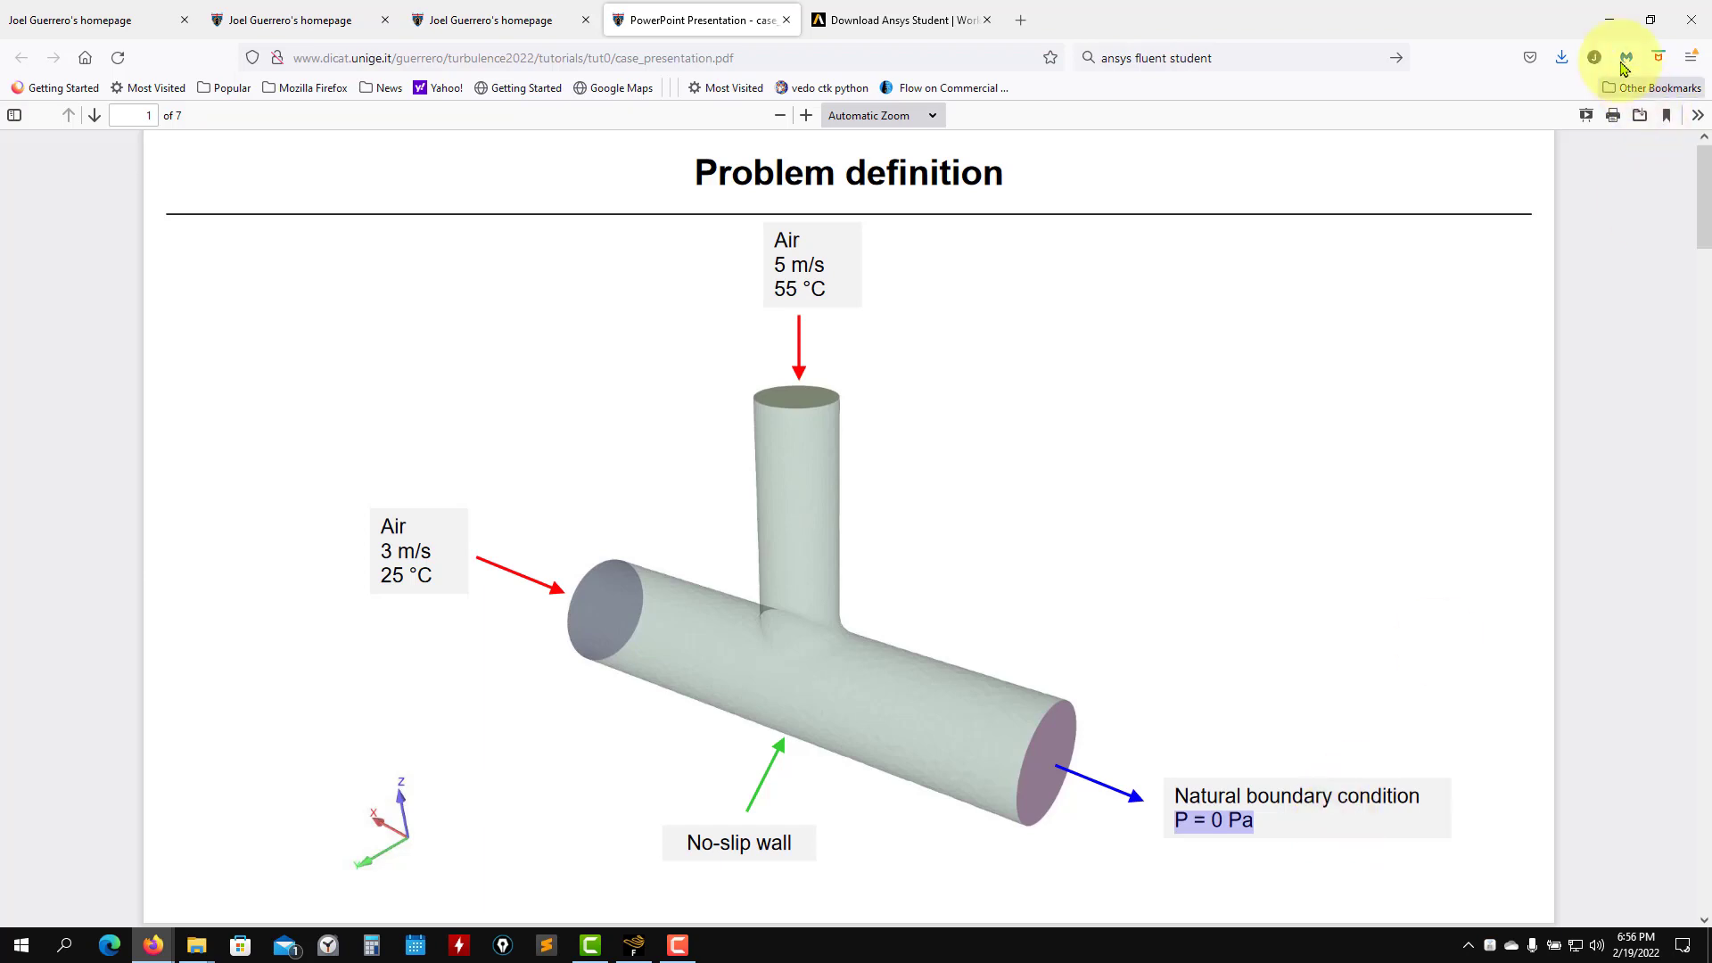
pyautogui.click(1610, 19)
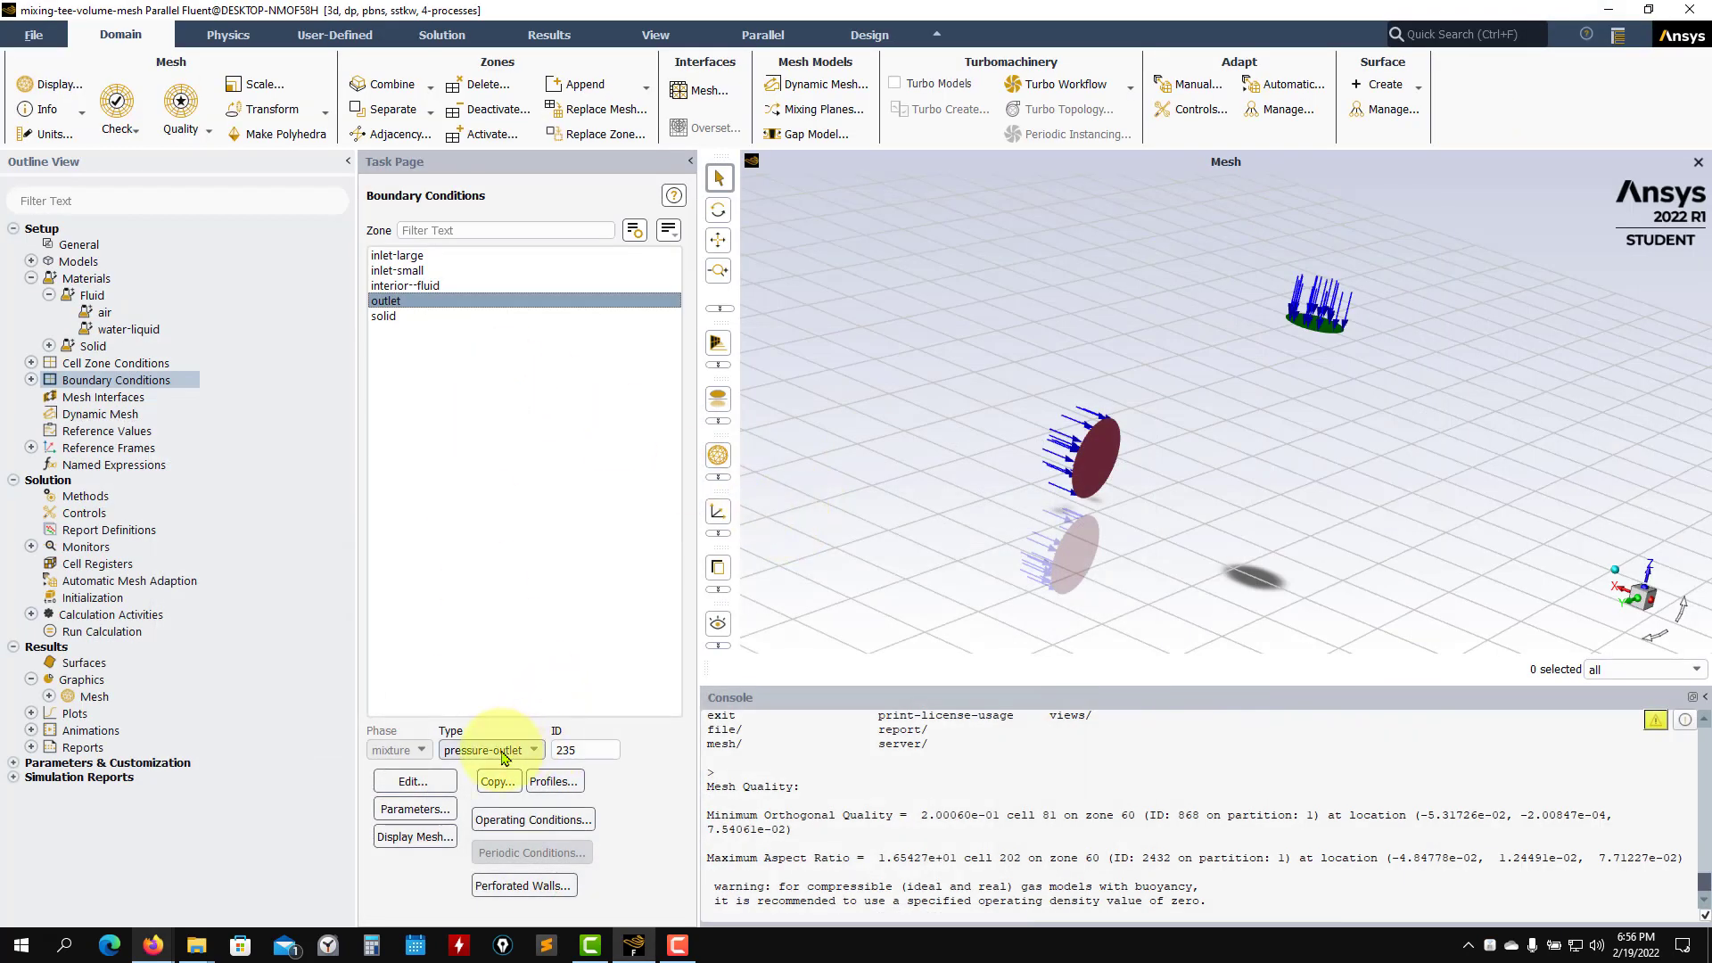
# Step: Open the outlet's pressure outlet settings, consult the problem definition PDF in Firefox, and apply a backflow total temperature of 40 C in Fluent
pyautogui.click(412, 781)
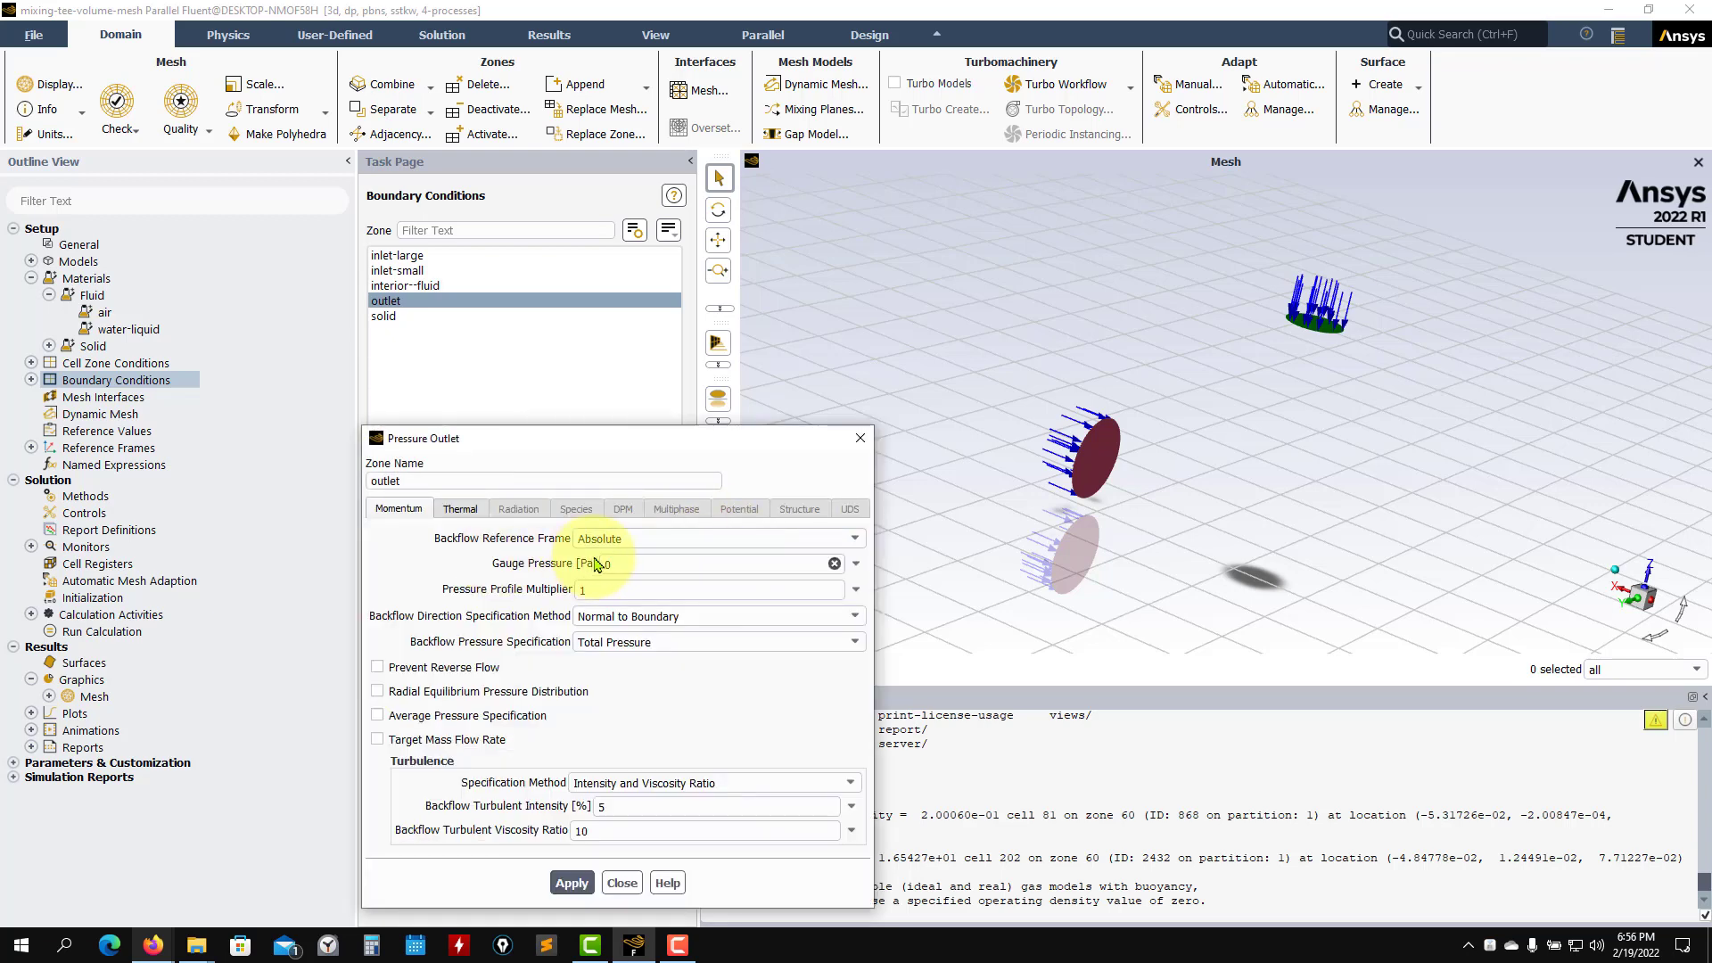
pyautogui.doubleClick(638, 562)
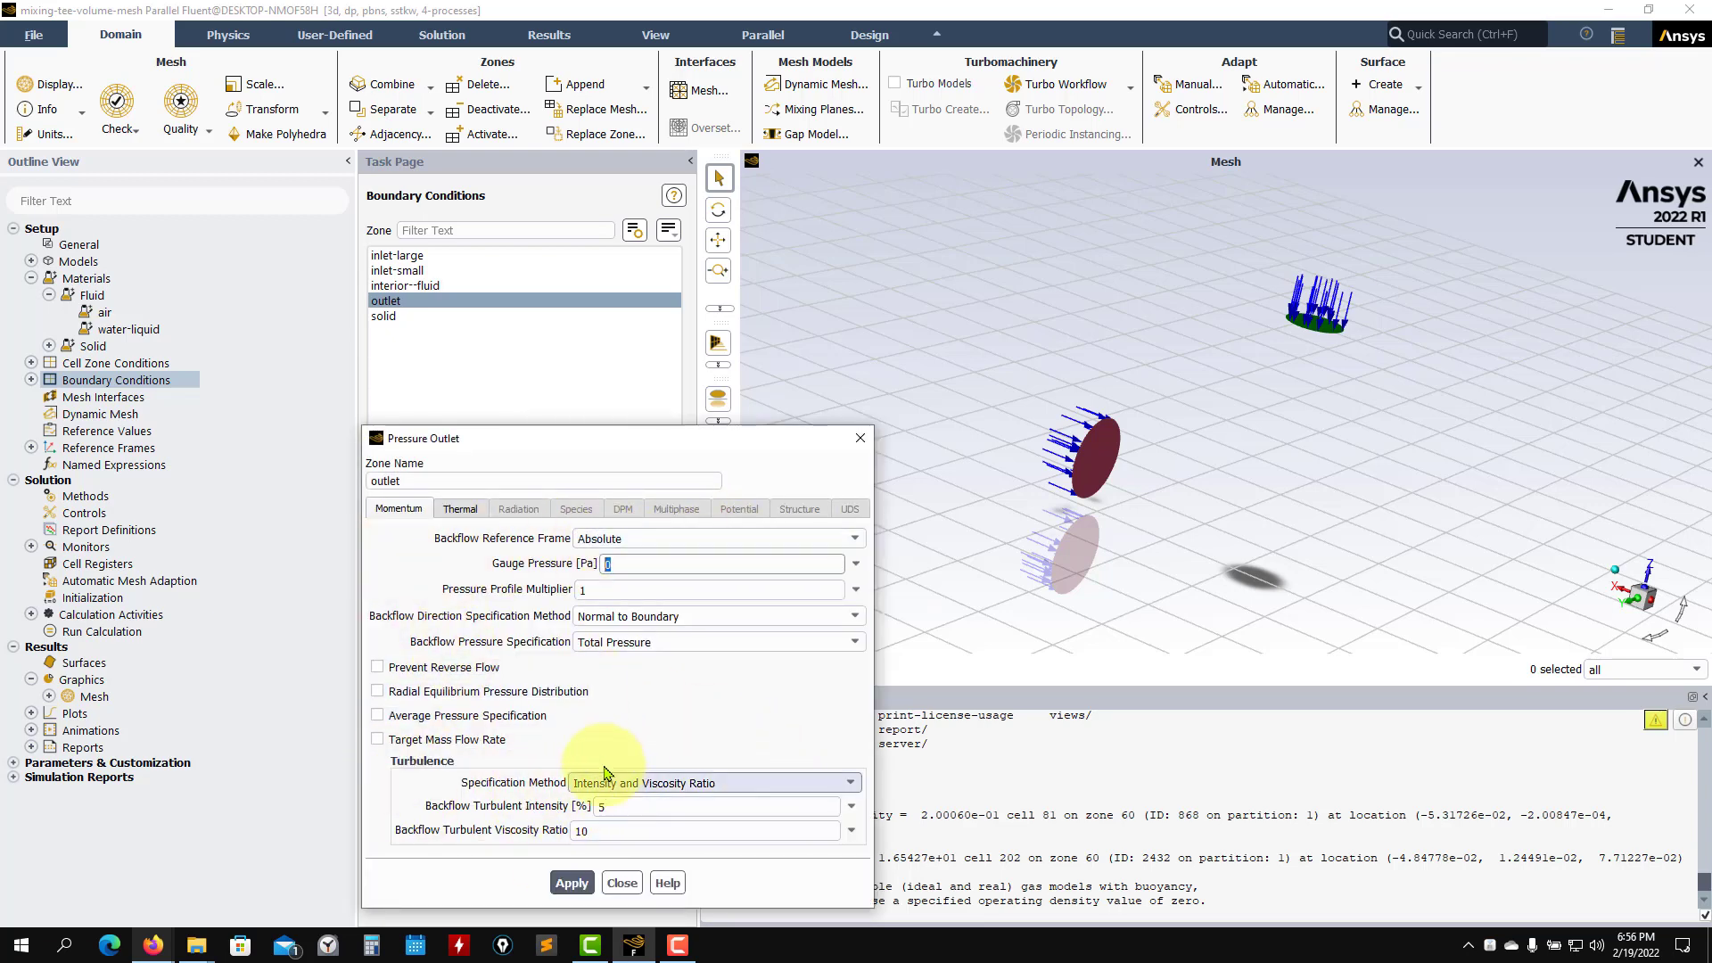
pyautogui.click(455, 509)
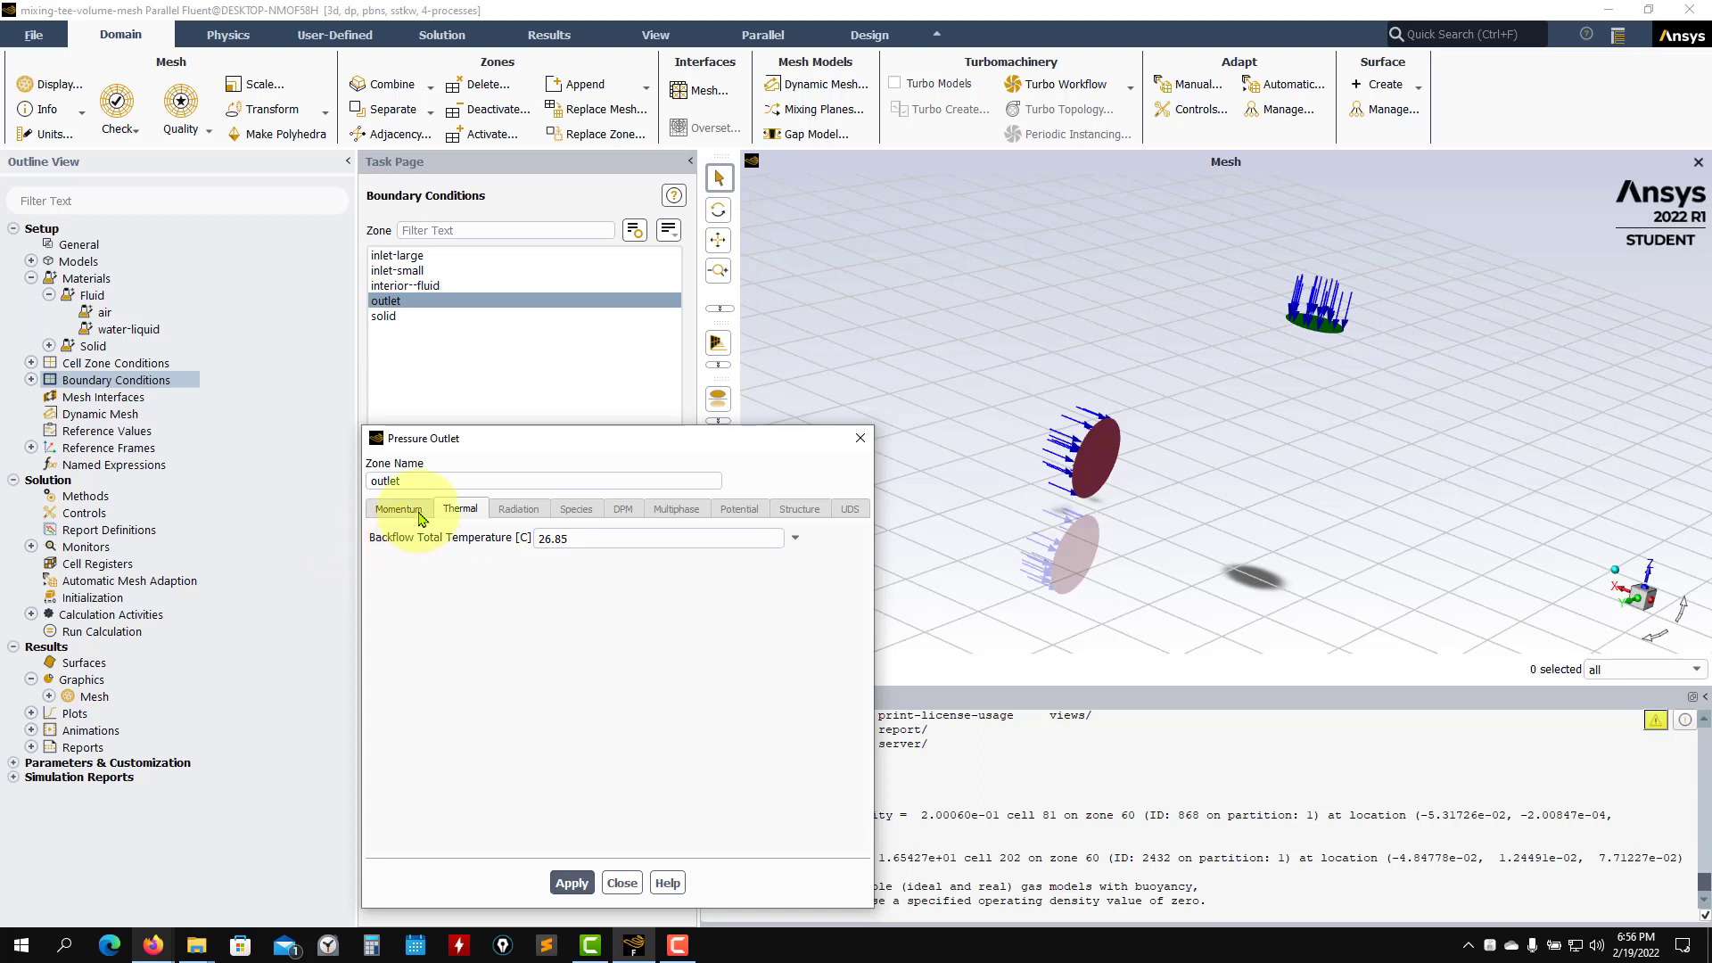
pyautogui.moveTo(648, 438); pyautogui.dragTo(512, 251)
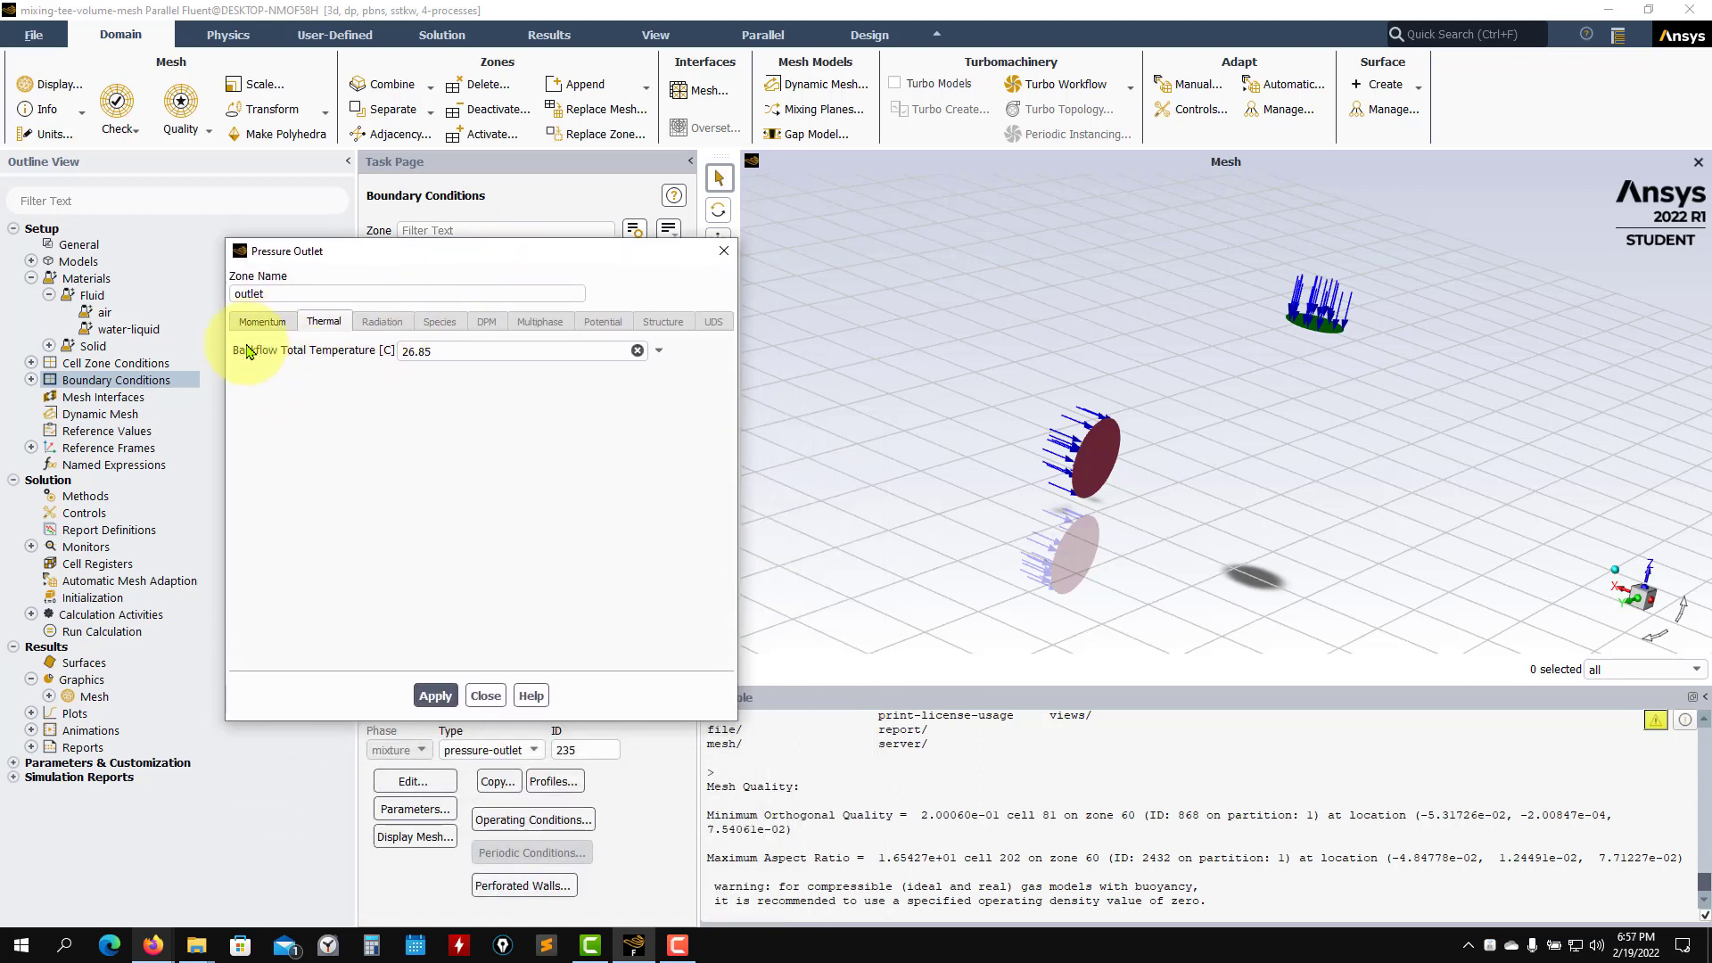
pyautogui.moveTo(153, 945)
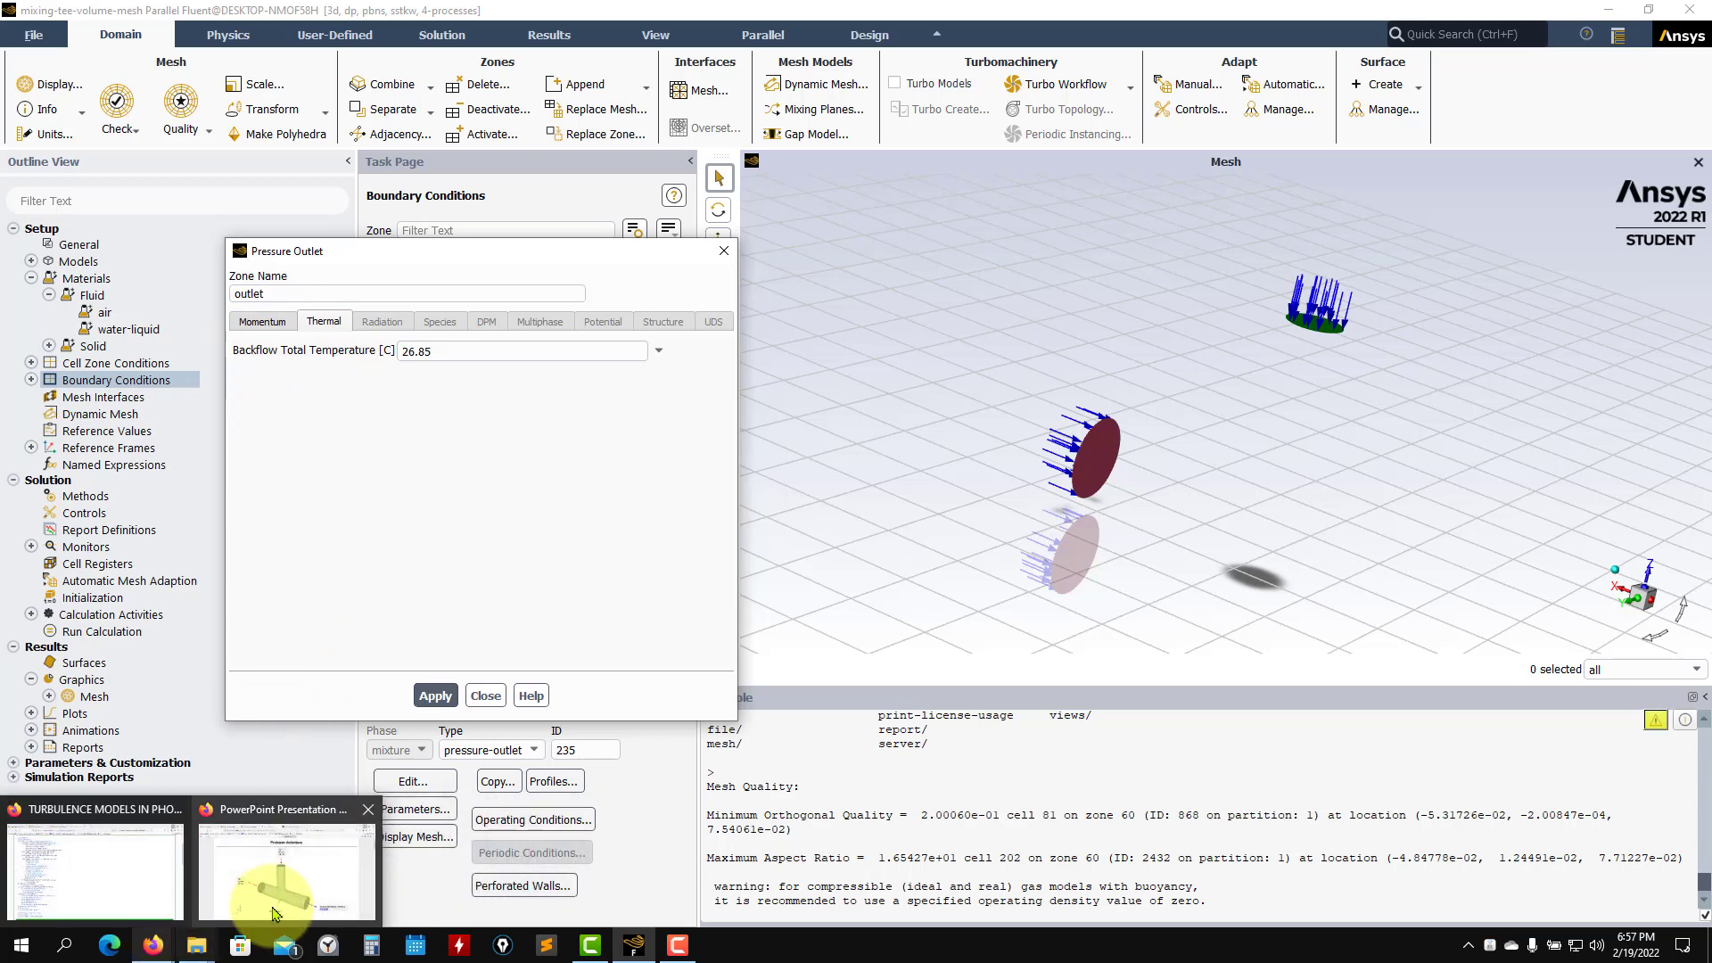
pyautogui.click(273, 914)
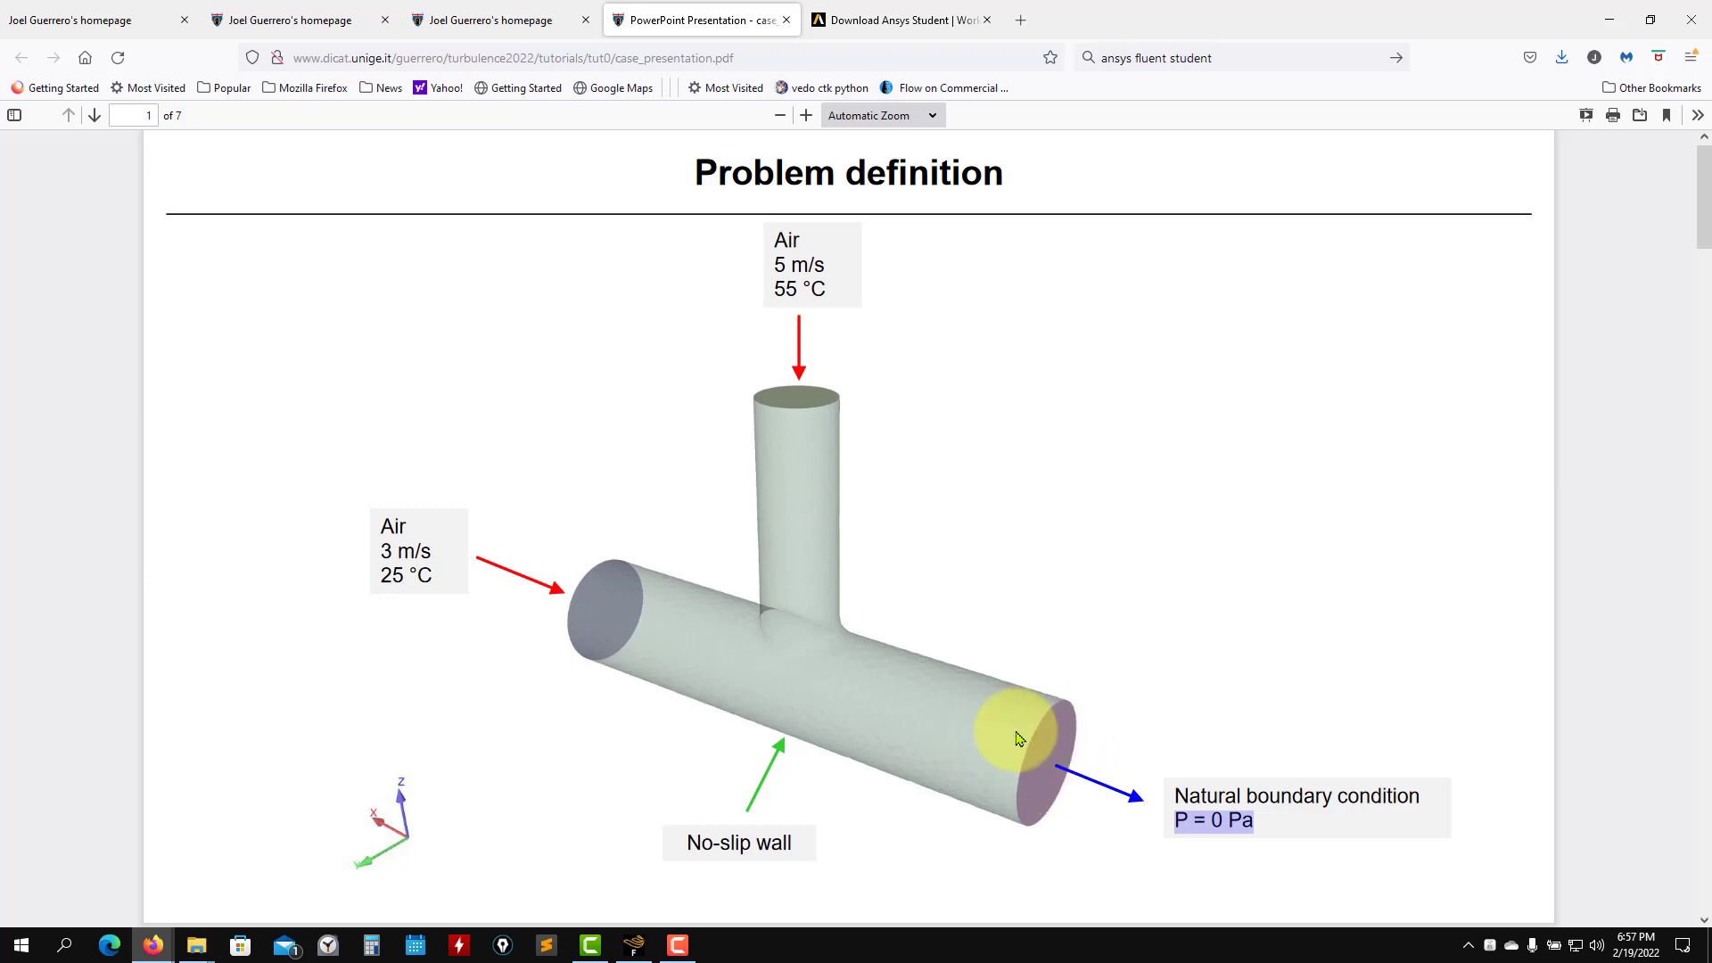
pyautogui.click(1604, 24)
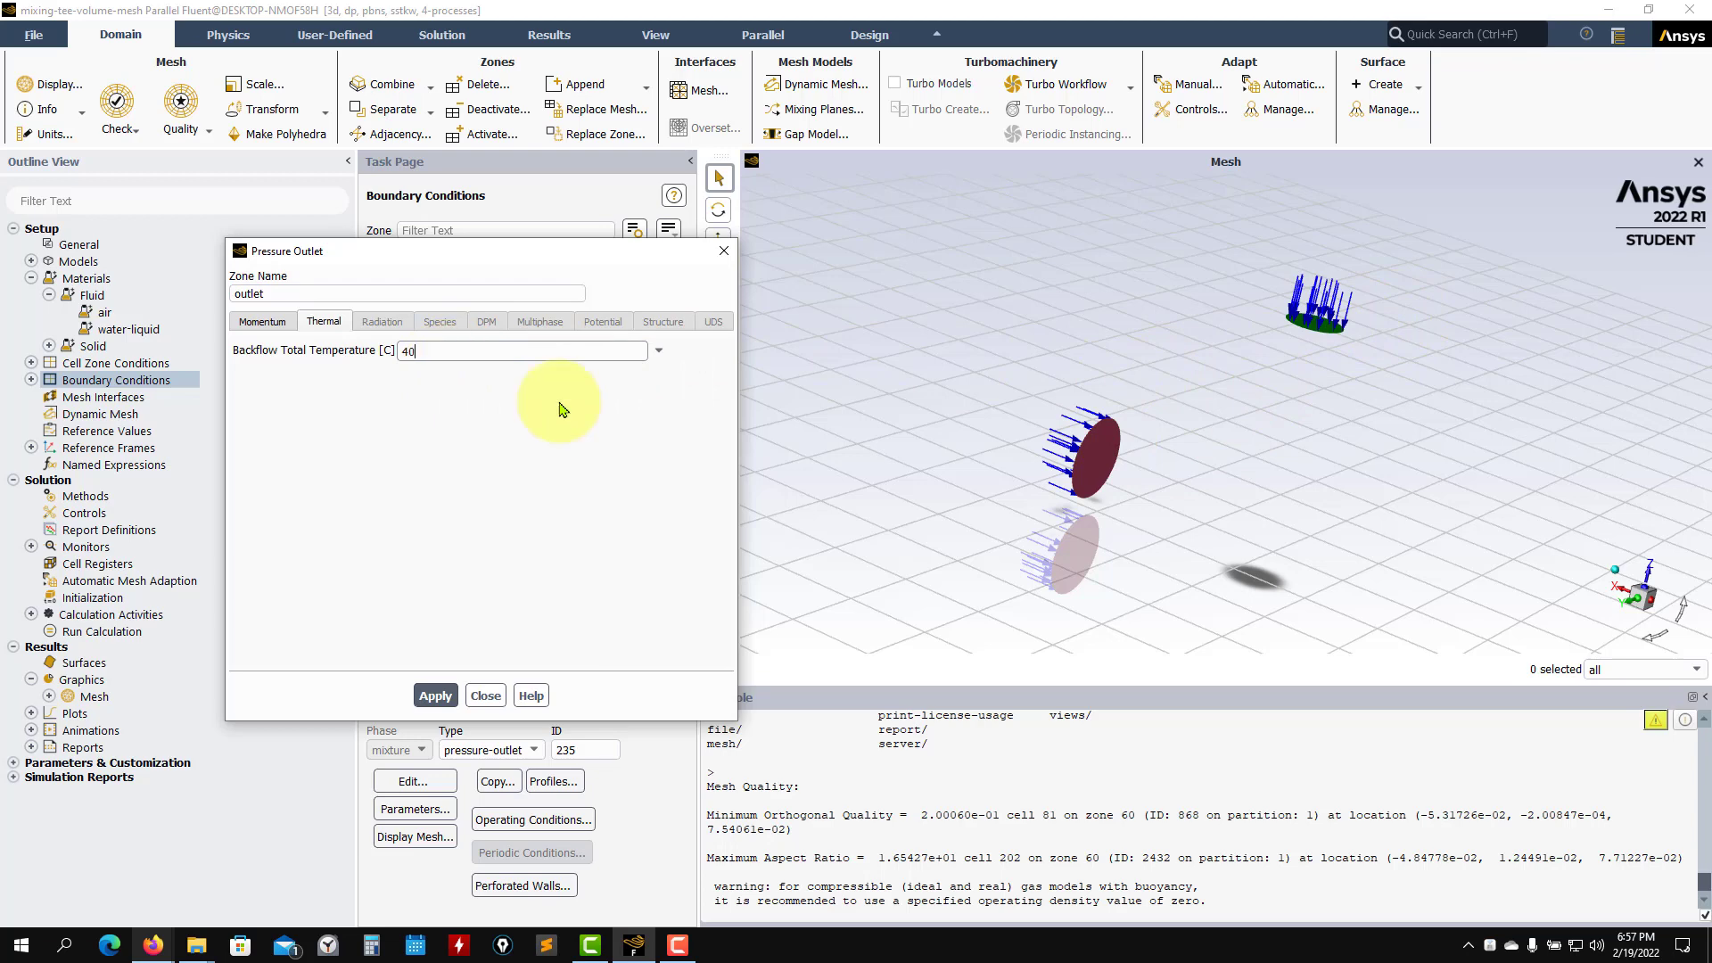
pyautogui.click(435, 695)
# Step: Try Static Pressure as the outlet's backflow pressure specification, apply it and review the thermal and momentum settings
pyautogui.click(257, 328)
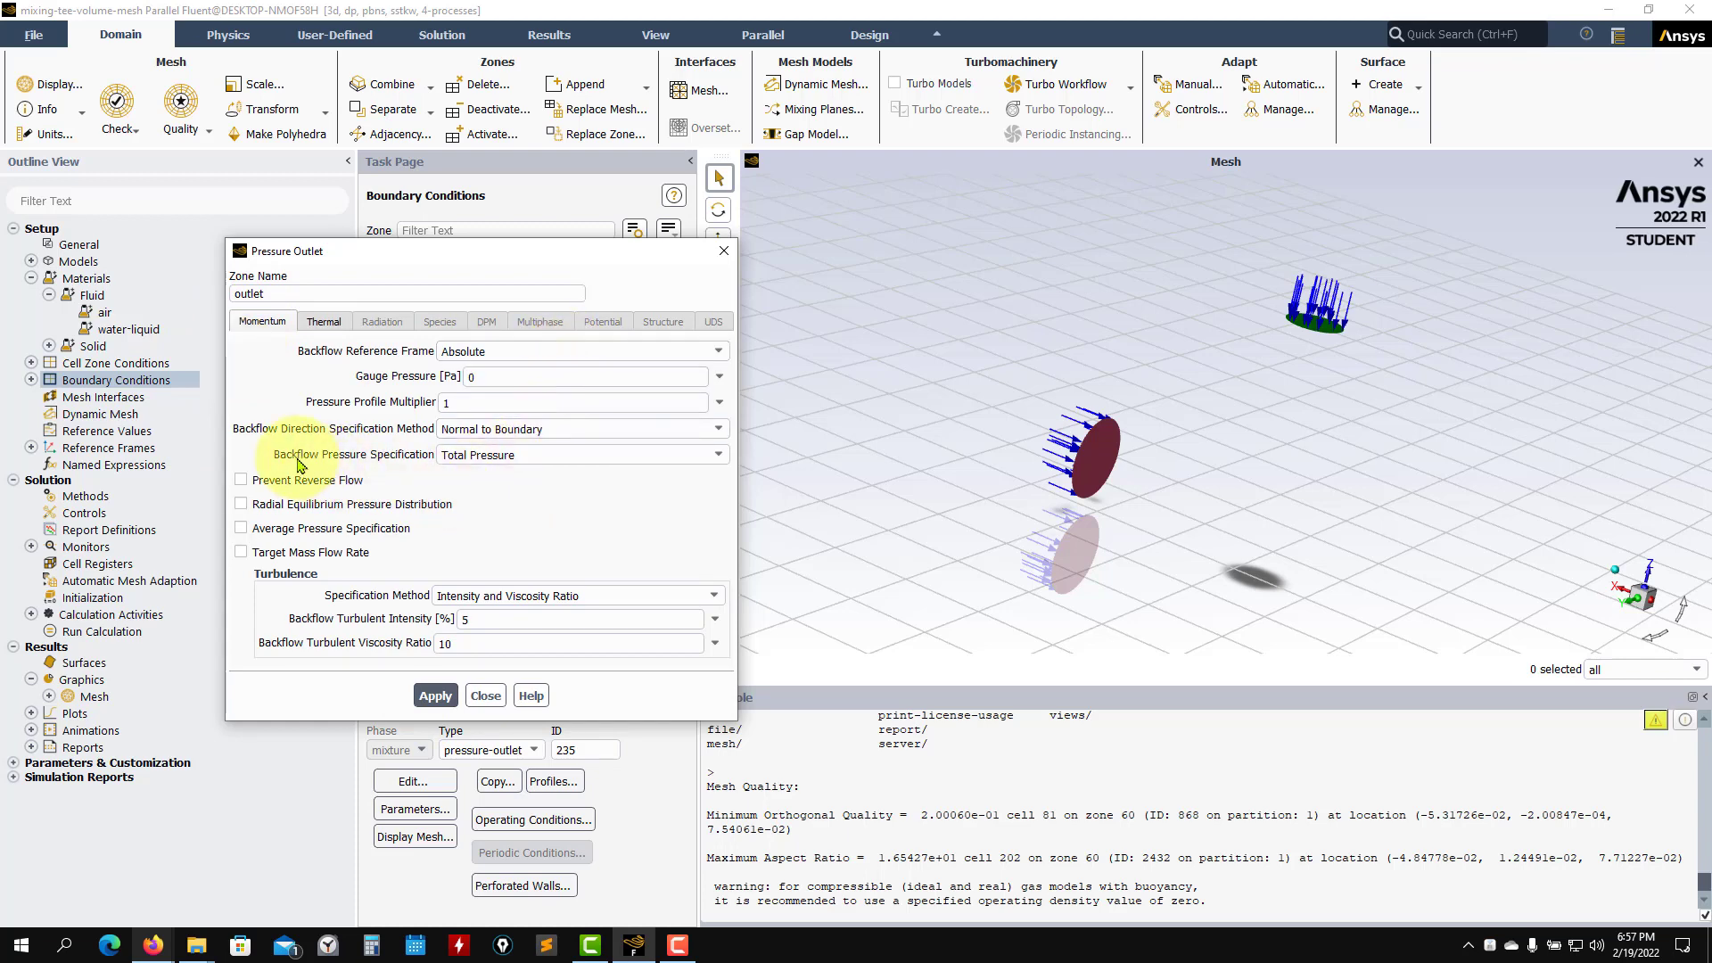
pyautogui.click(510, 456)
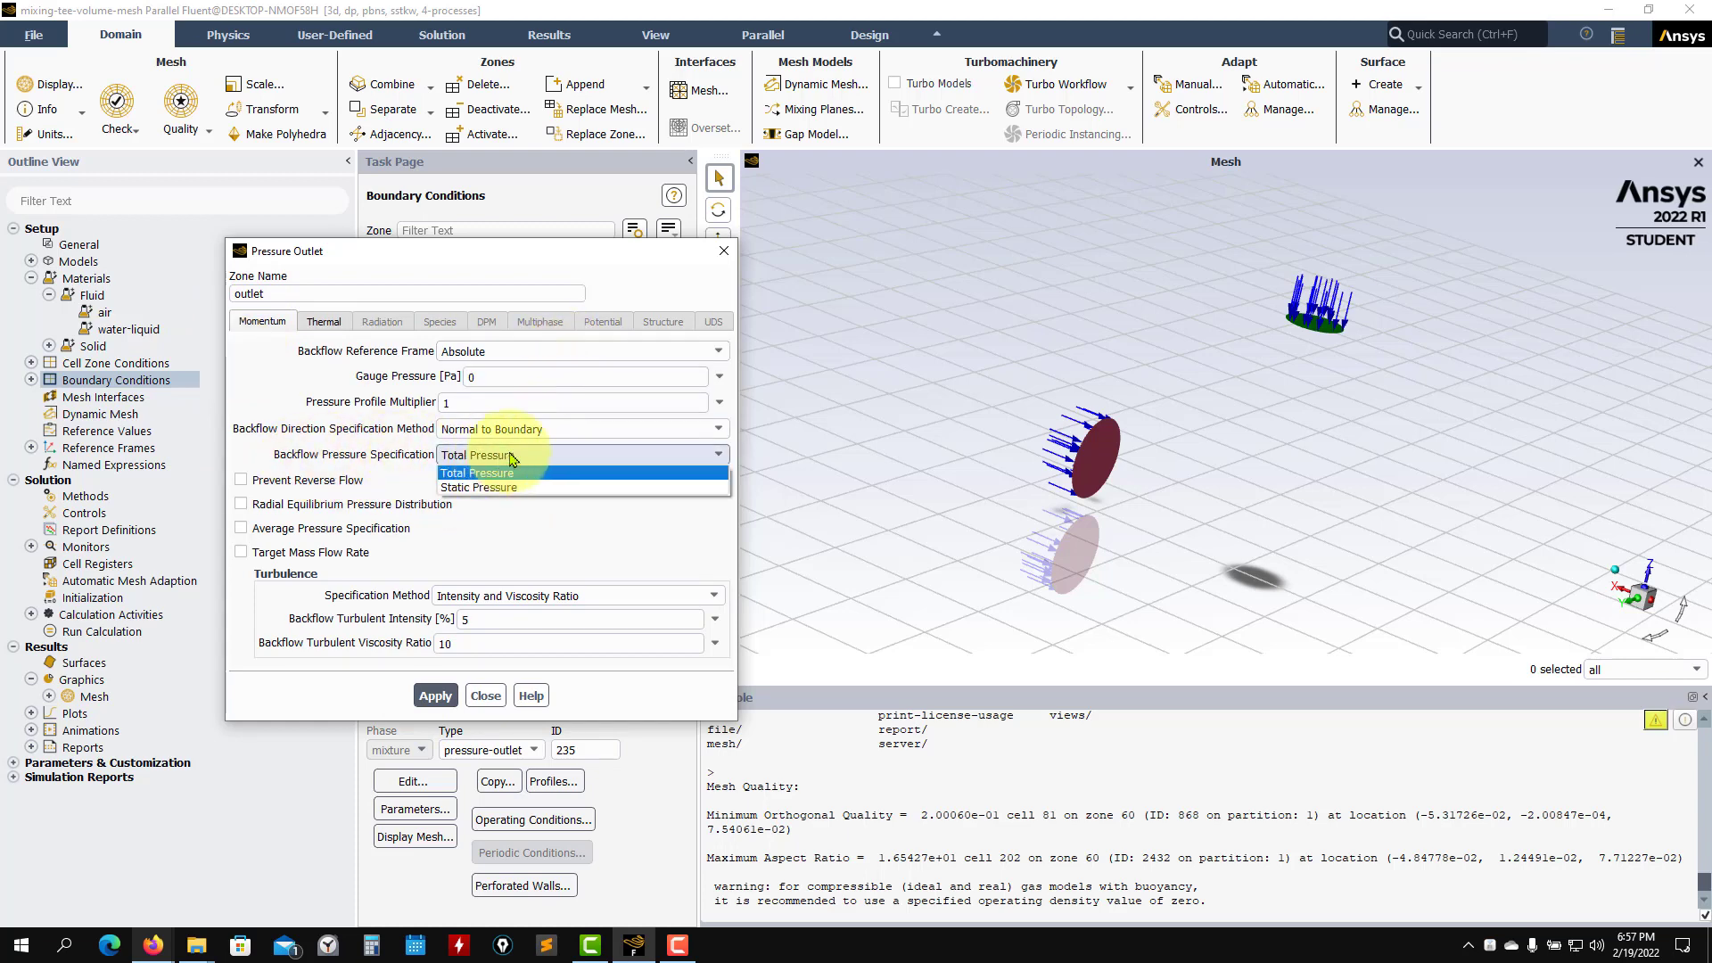
pyautogui.click(473, 487)
pyautogui.click(435, 694)
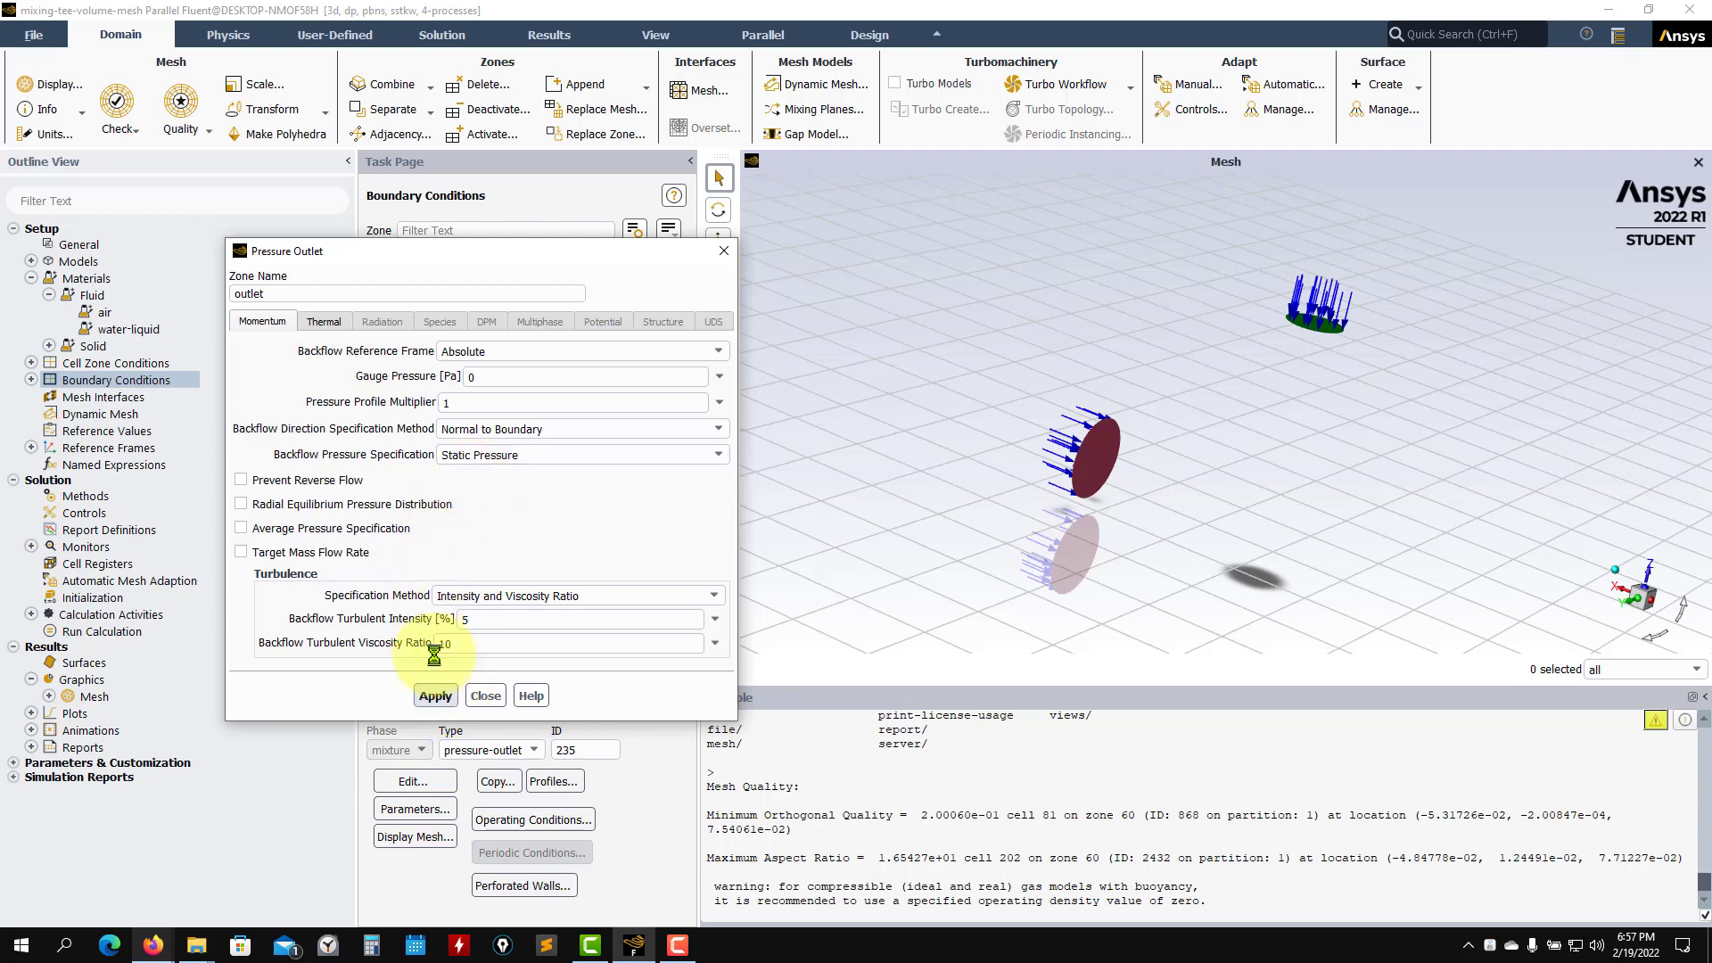
pyautogui.click(325, 323)
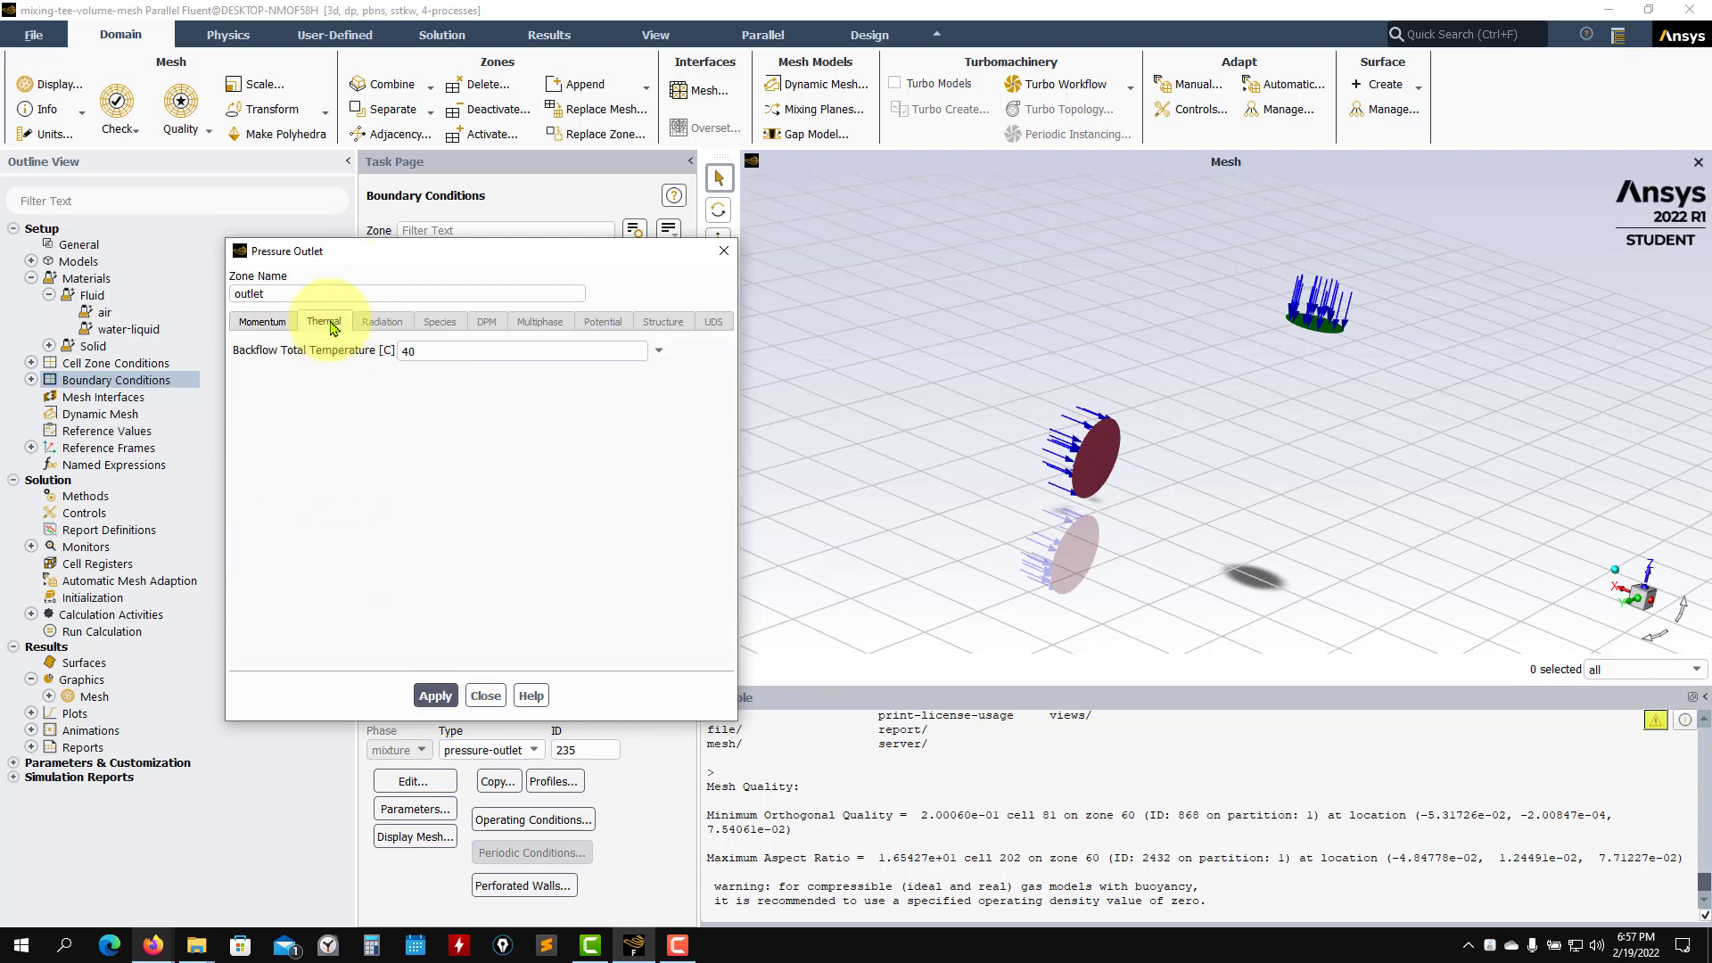
pyautogui.click(260, 321)
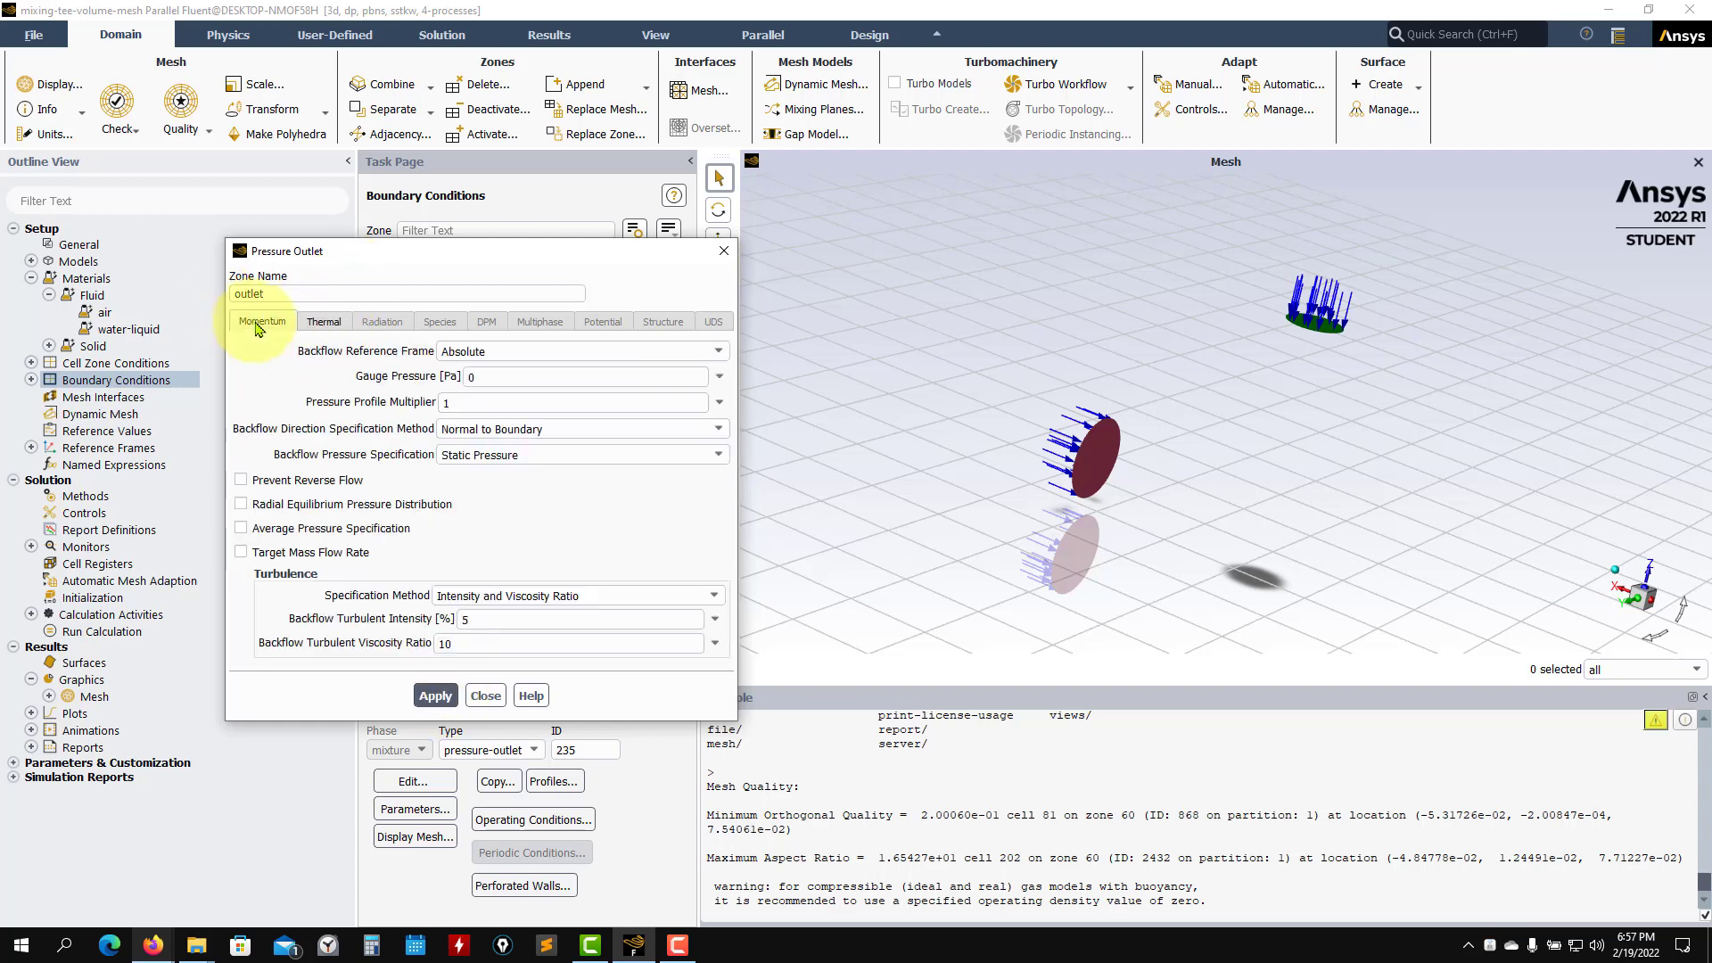
# Step: Set the outlet's backflow pressure specification to Total Pressure, apply the settings and close them
pyautogui.click(562, 455)
pyautogui.click(496, 473)
pyautogui.click(506, 475)
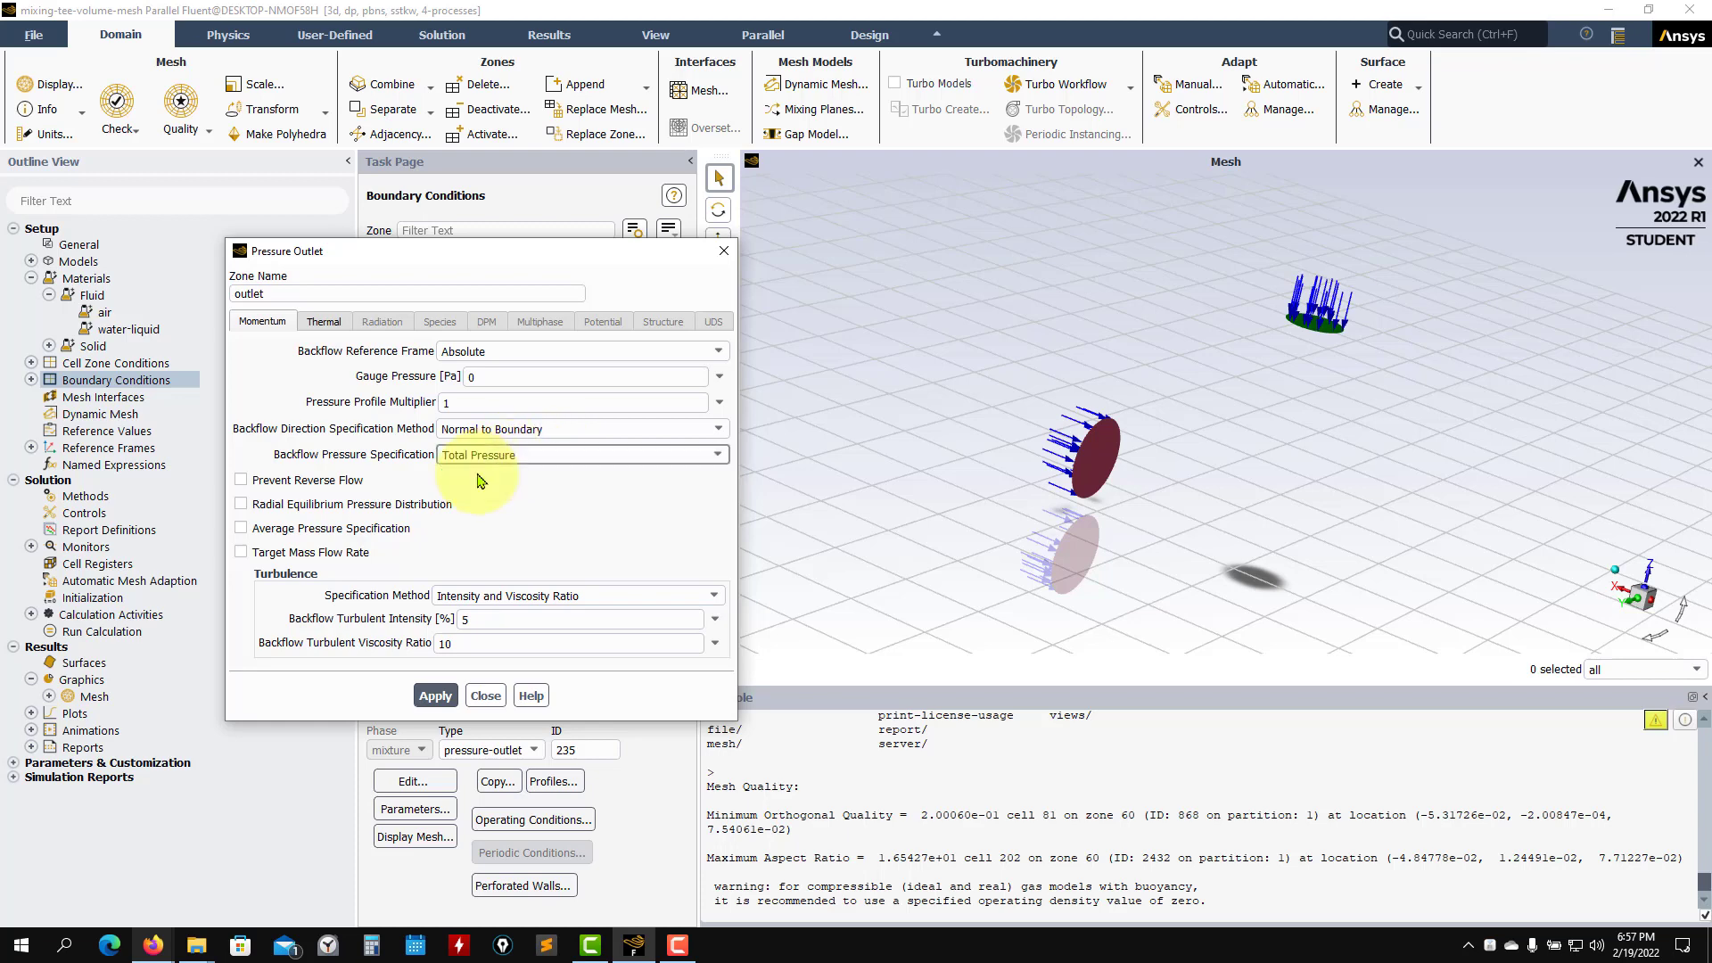
pyautogui.click(433, 693)
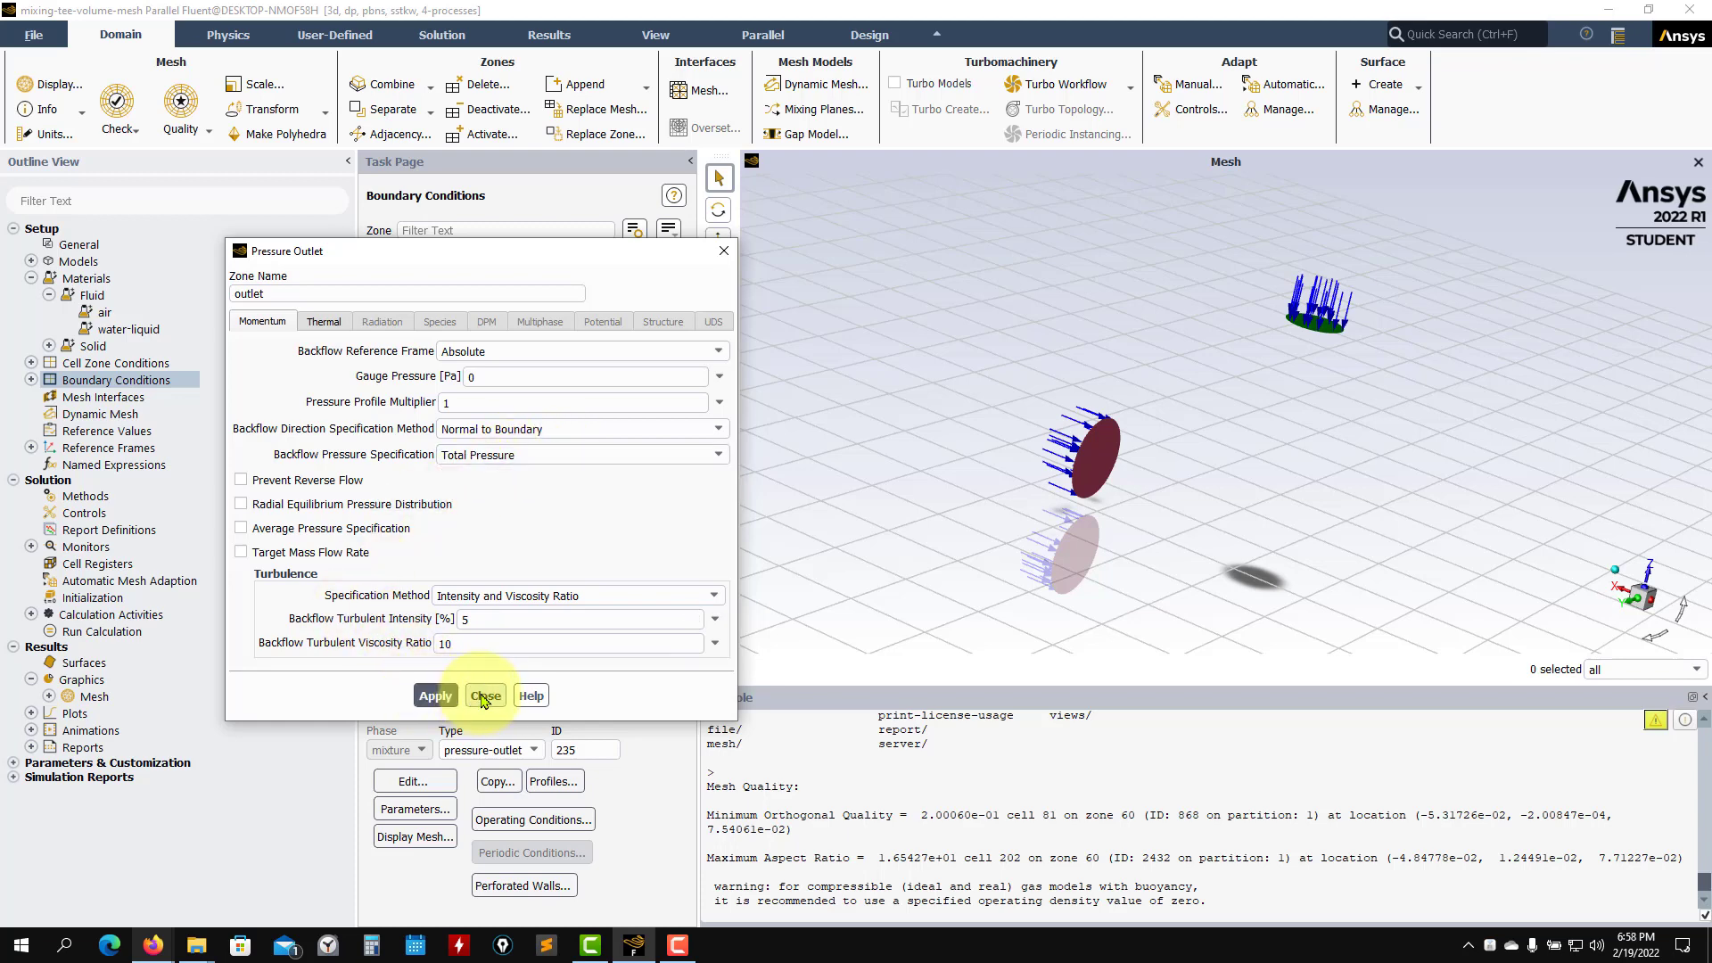
pyautogui.click(485, 696)
# Step: Select the solid boundary zone and edit mesh-1 to display only the solid surface
pyautogui.click(385, 316)
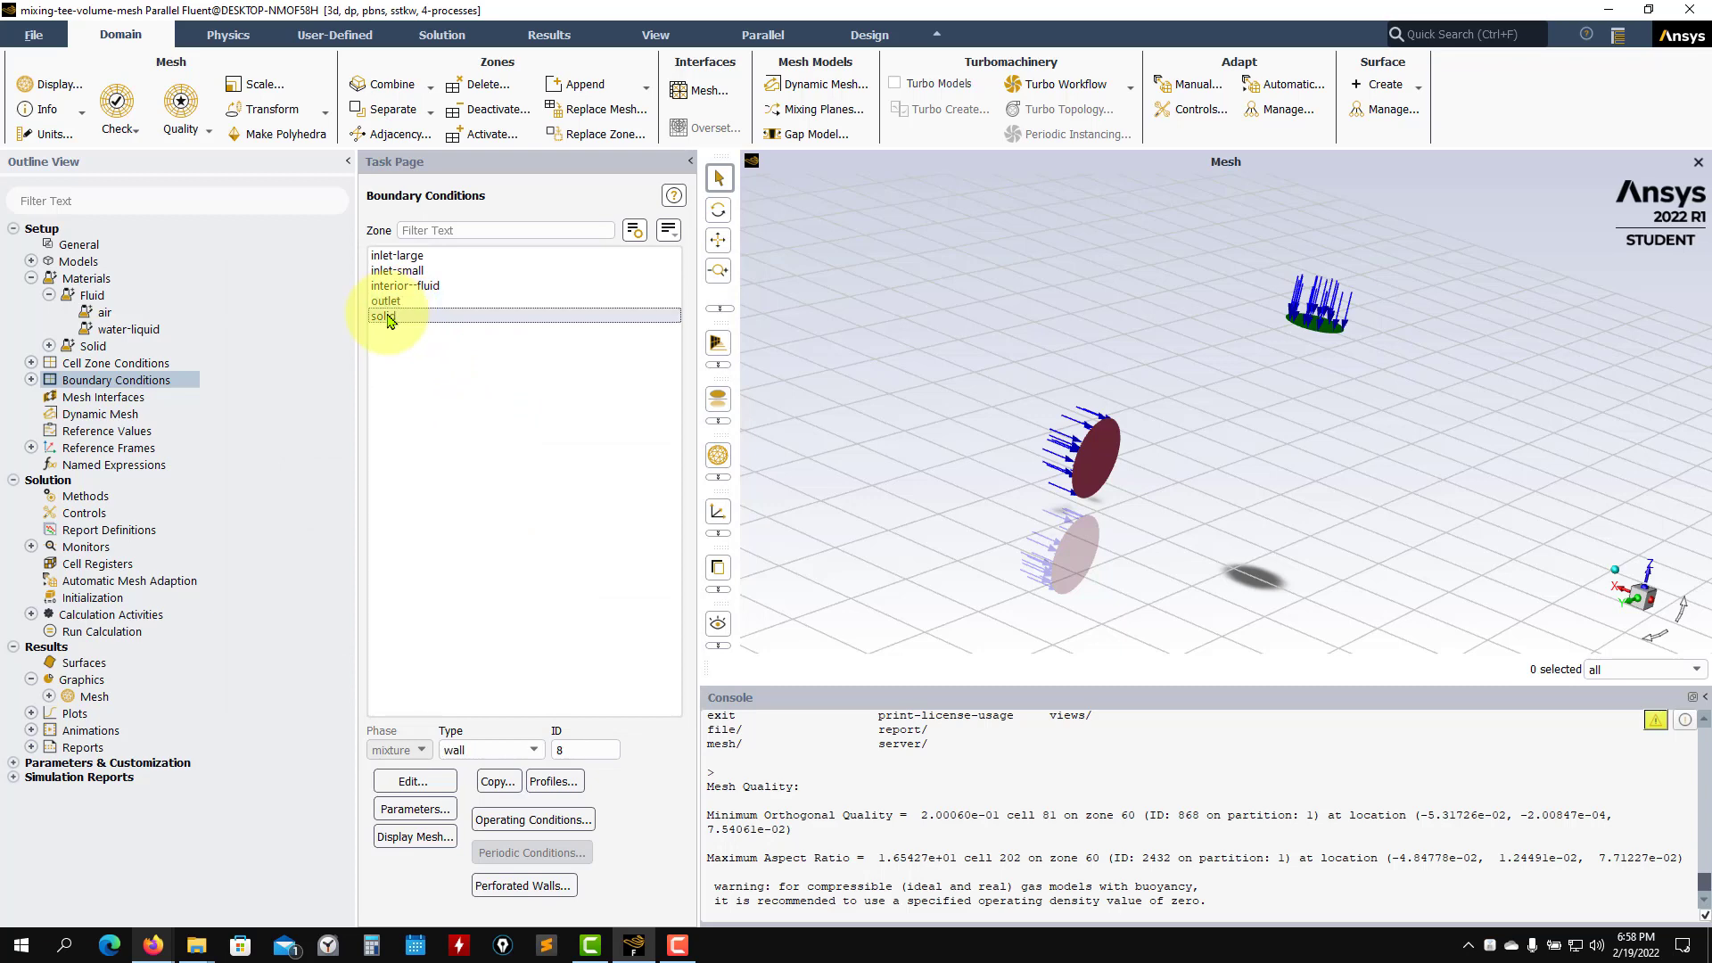
pyautogui.click(67, 696)
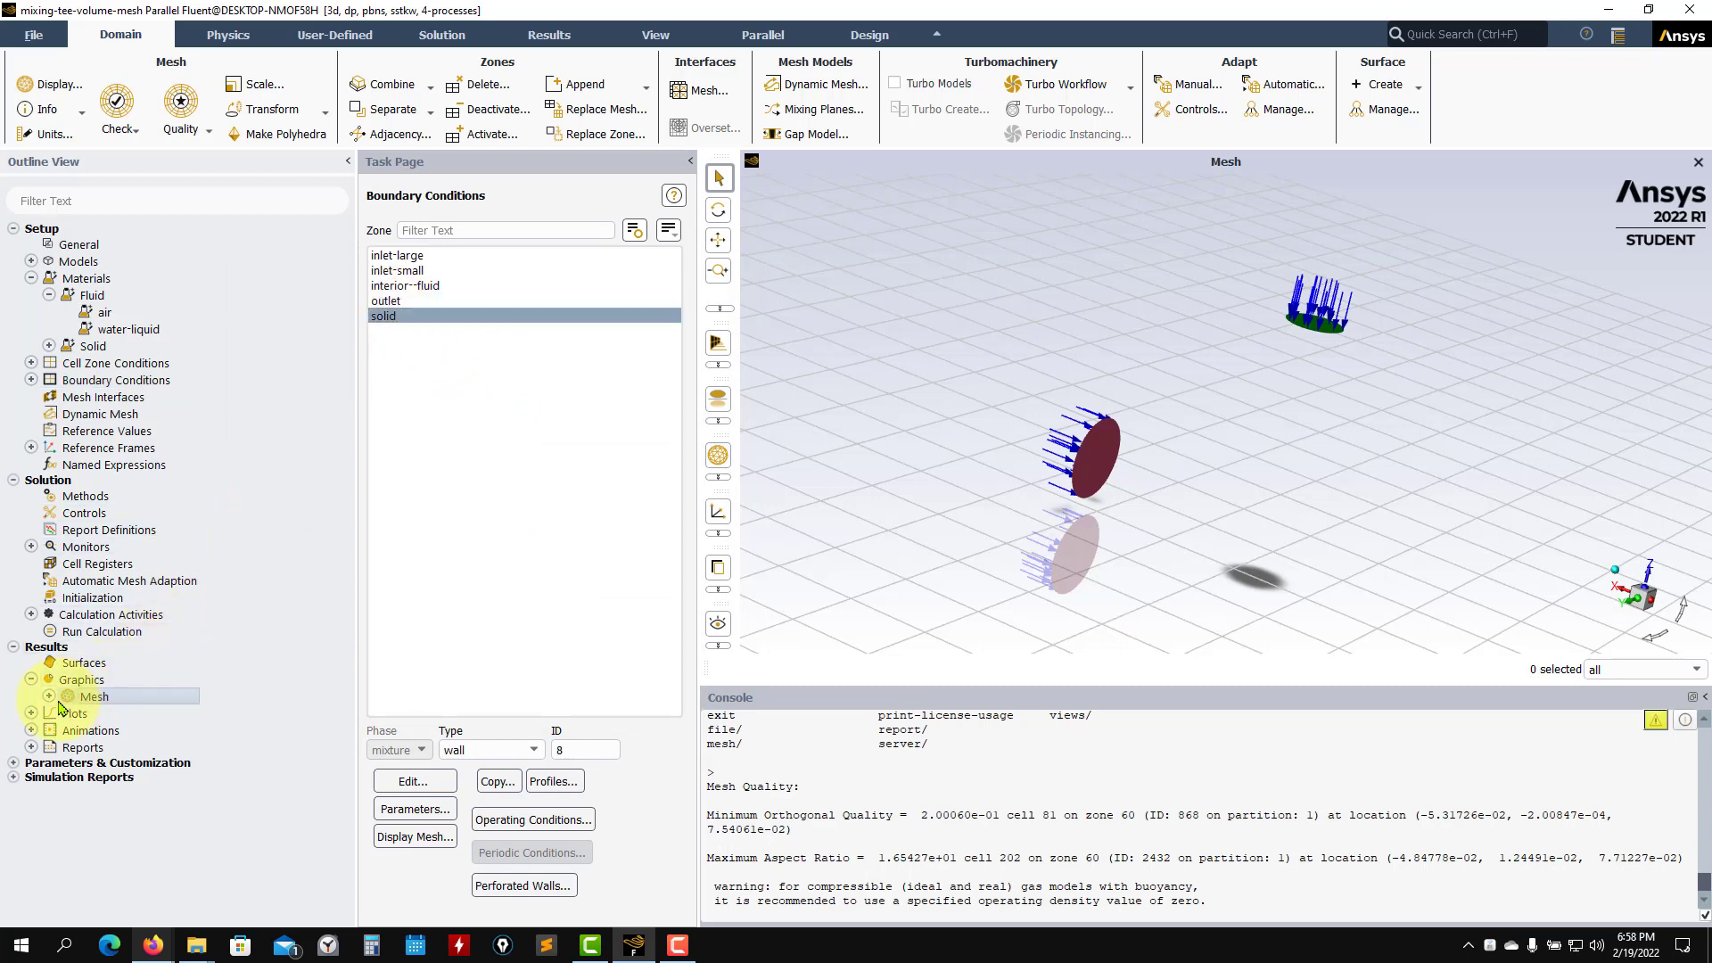
pyautogui.click(51, 698)
pyautogui.doubleClick(111, 714)
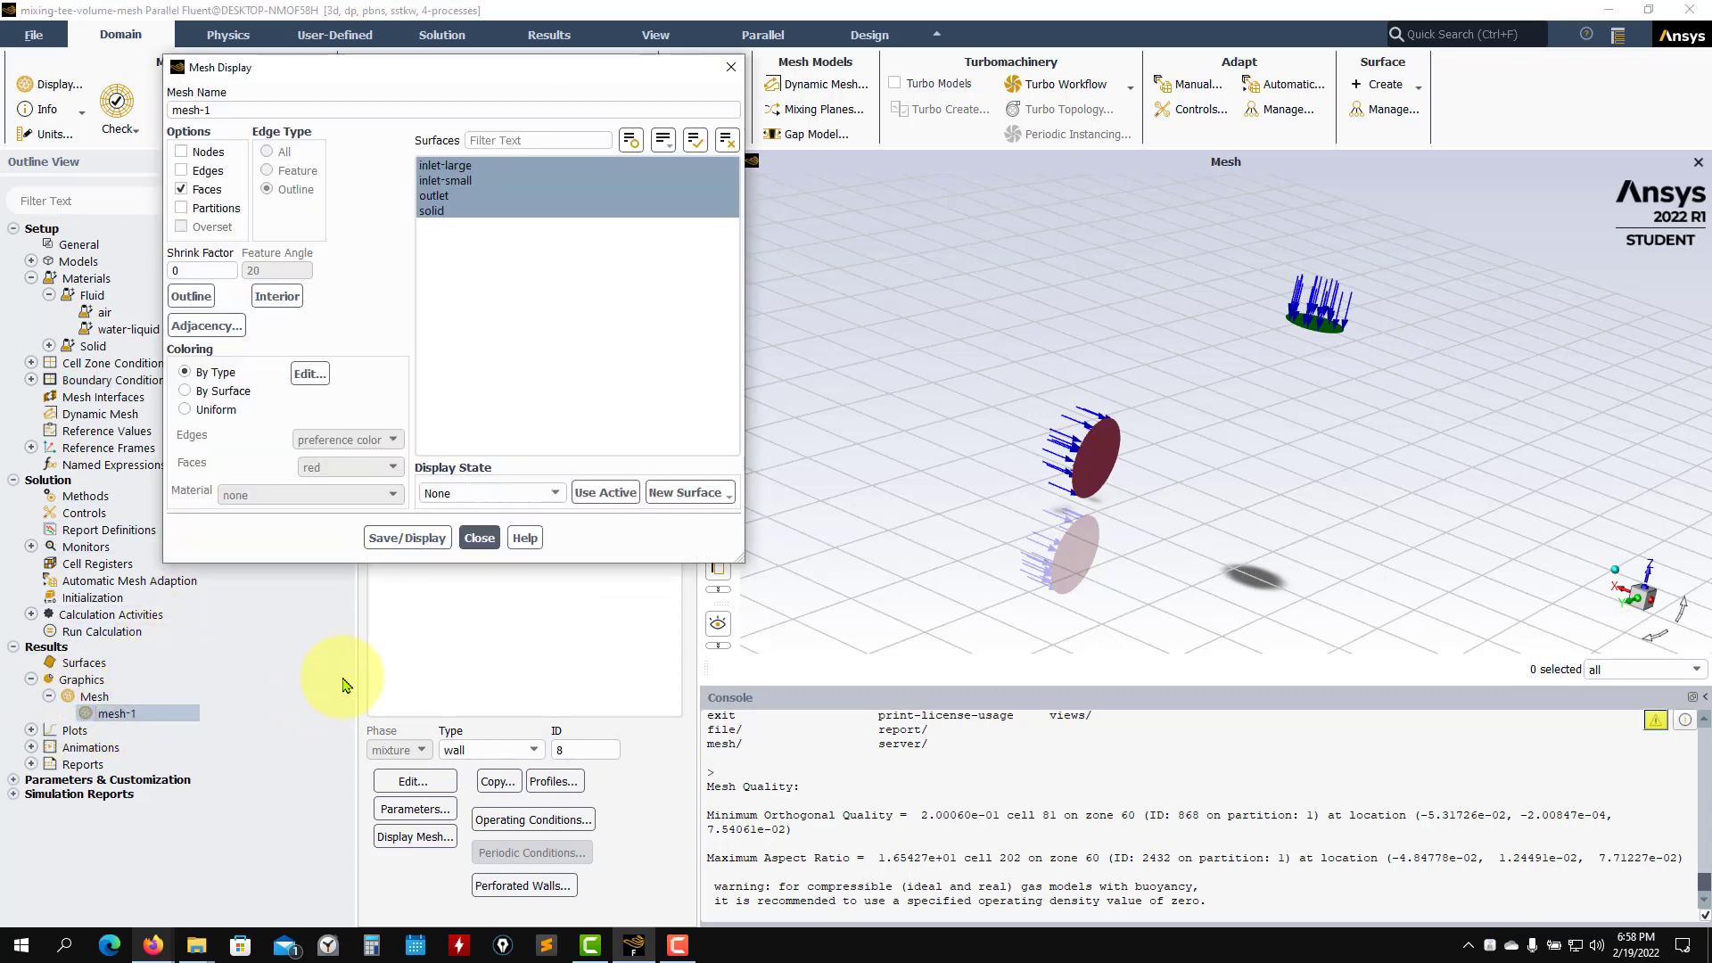
pyautogui.click(446, 166)
pyautogui.click(446, 181)
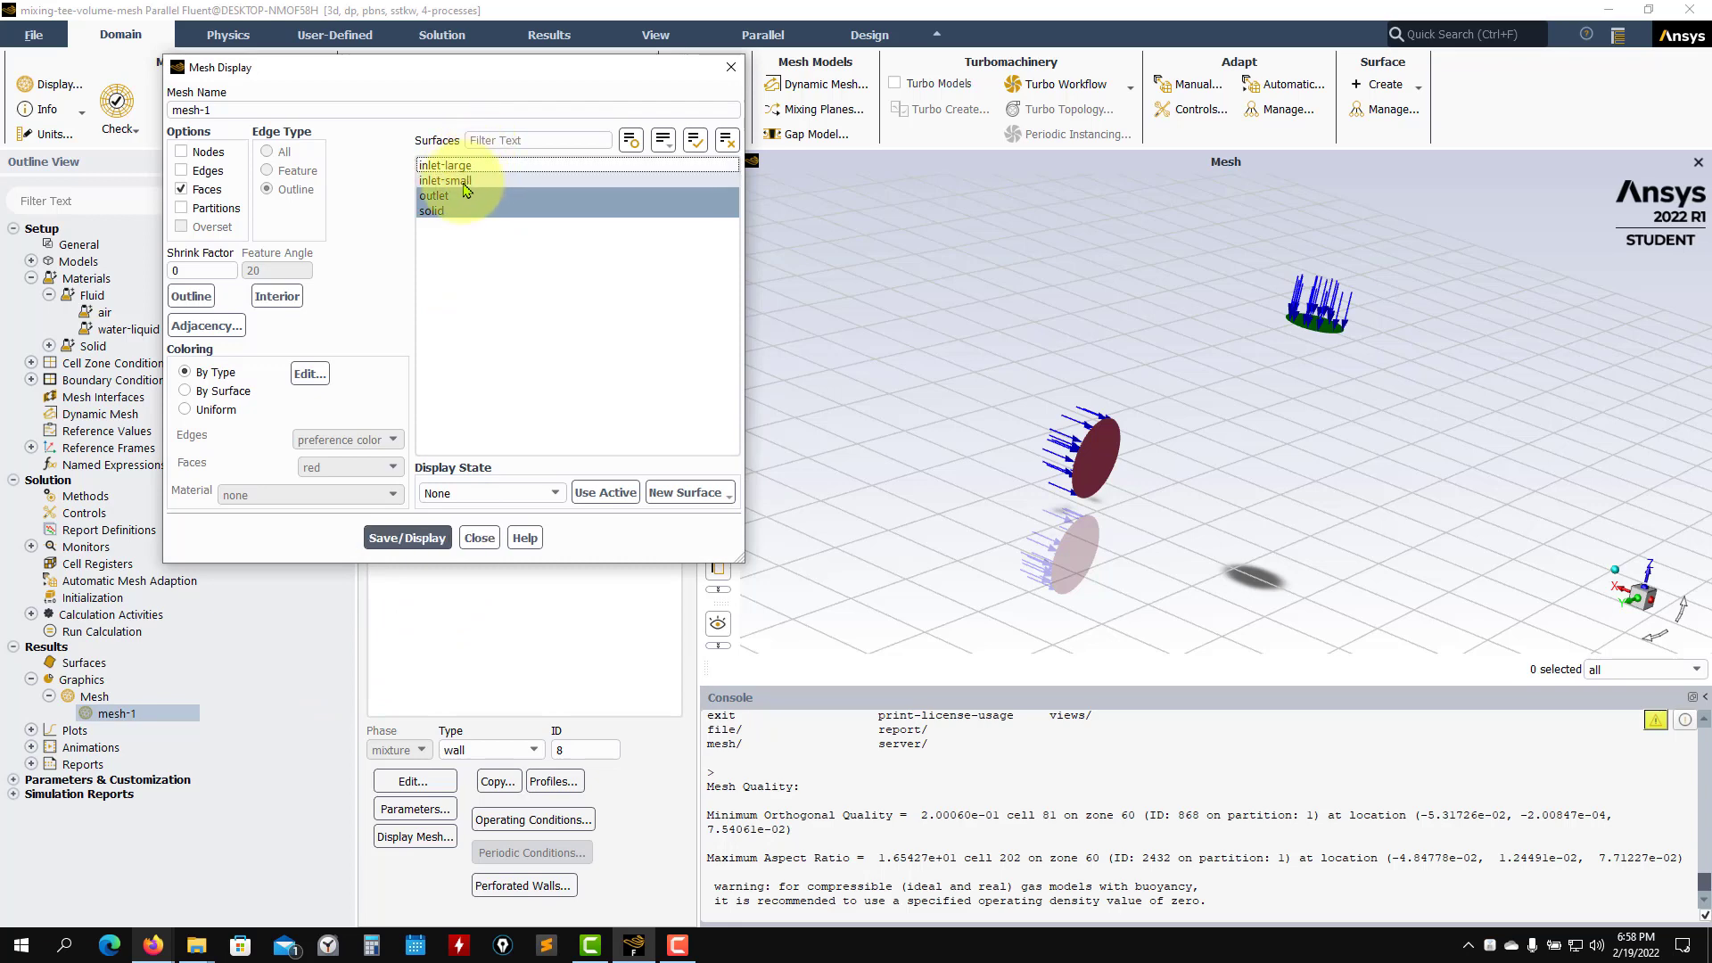
pyautogui.click(449, 196)
pyautogui.click(407, 538)
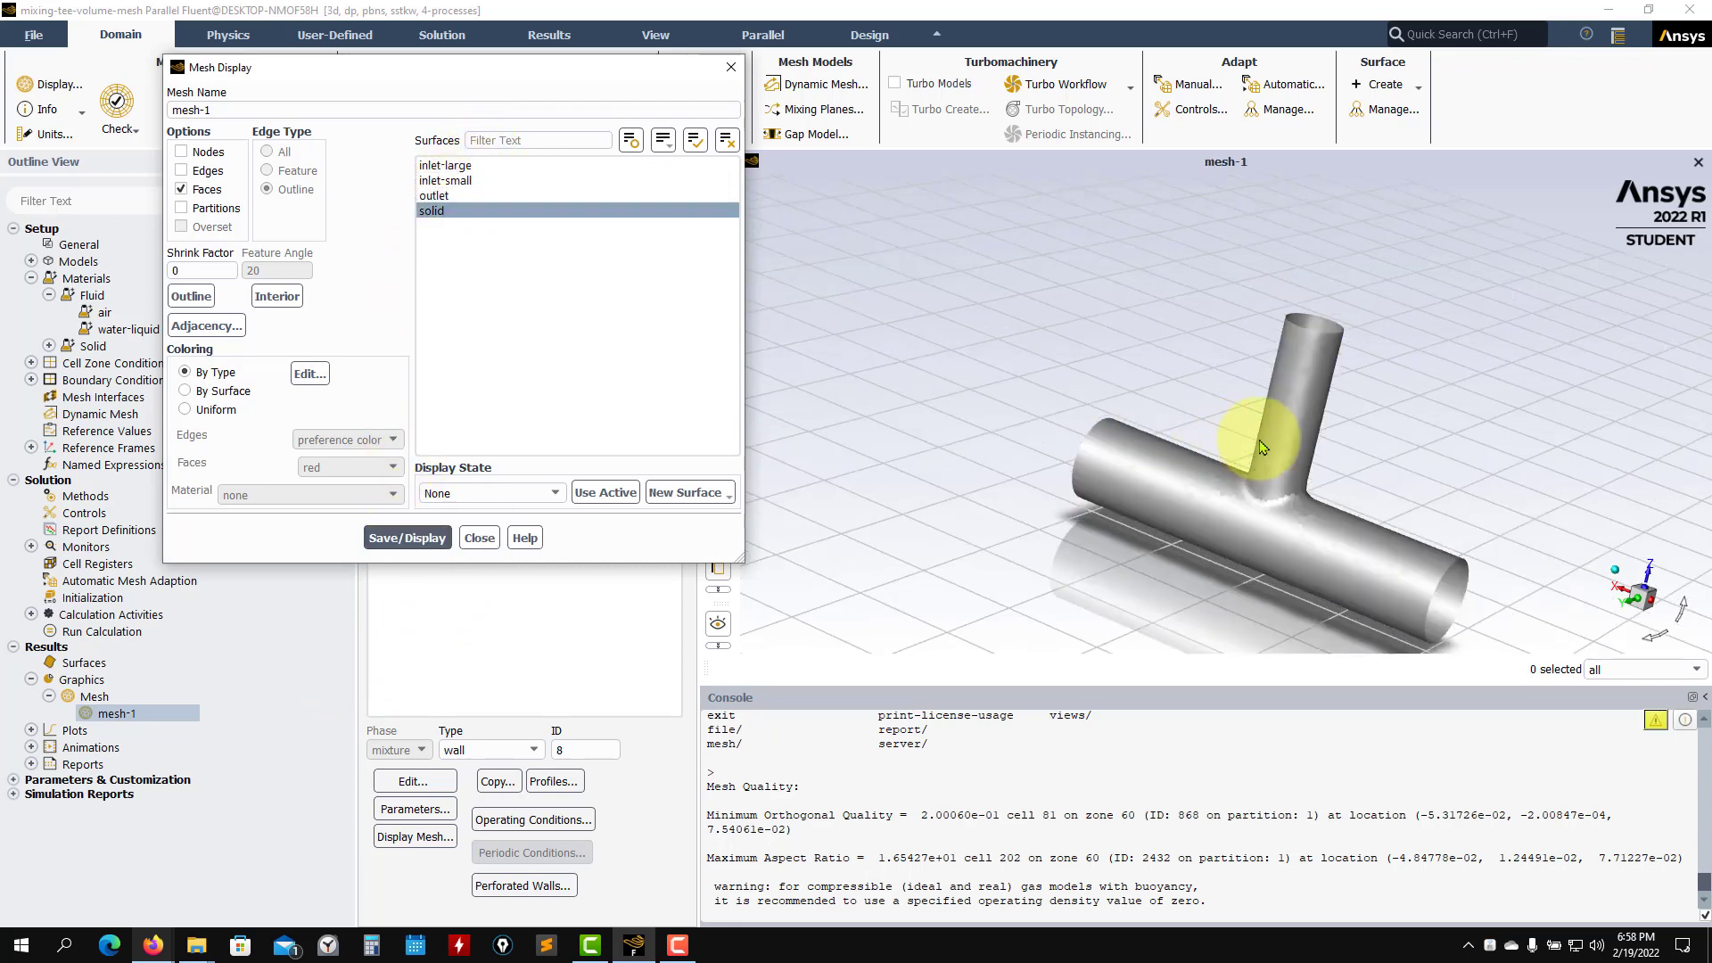
pyautogui.moveTo(1302, 522); pyautogui.dragTo(821, 496)
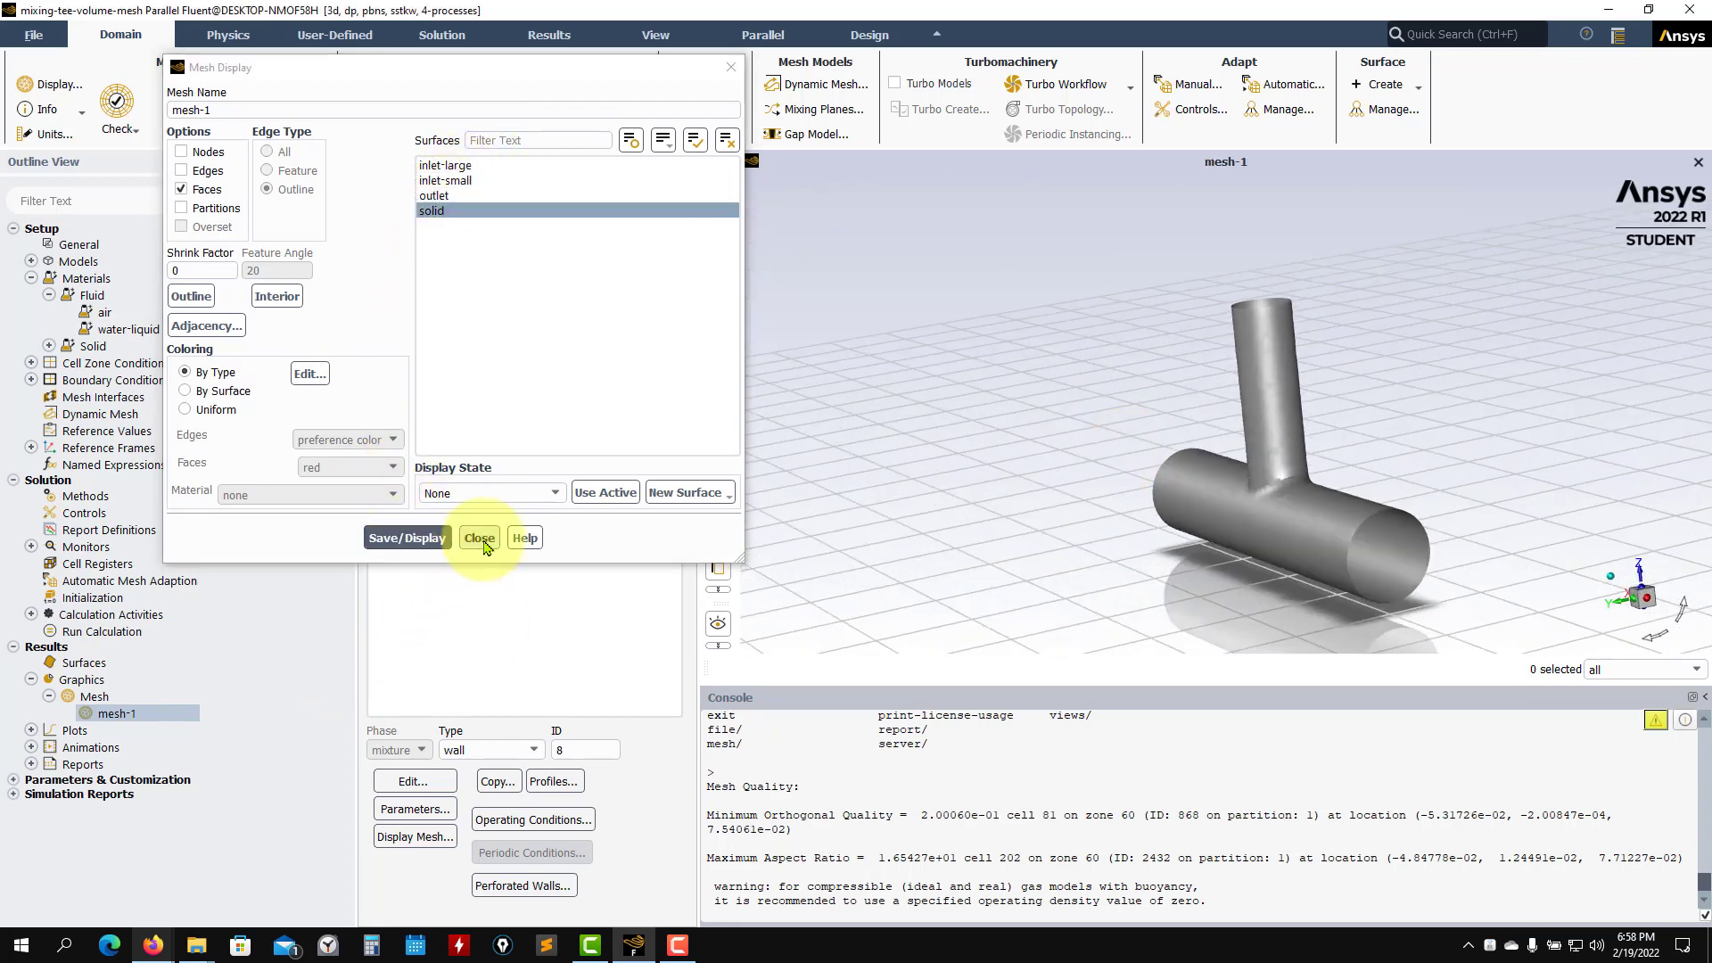
pyautogui.click(479, 537)
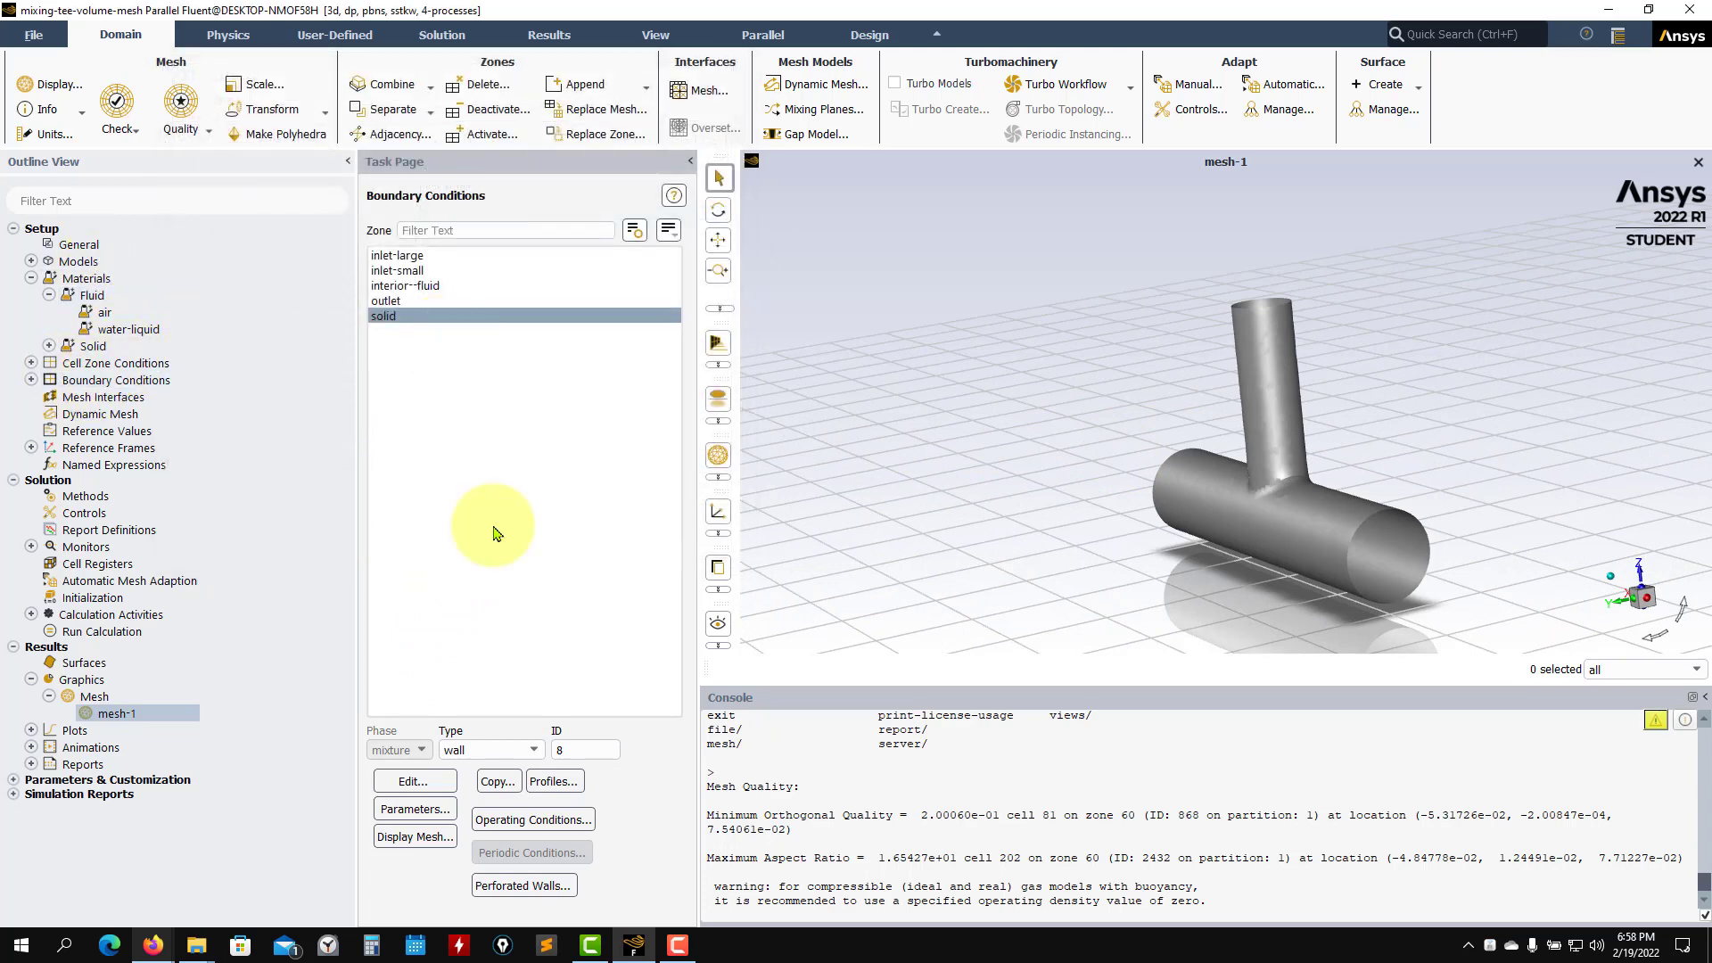
# Step: Check the boundary type options for solid, open its wall settings and review the momentum and thermal conditions
pyautogui.click(523, 752)
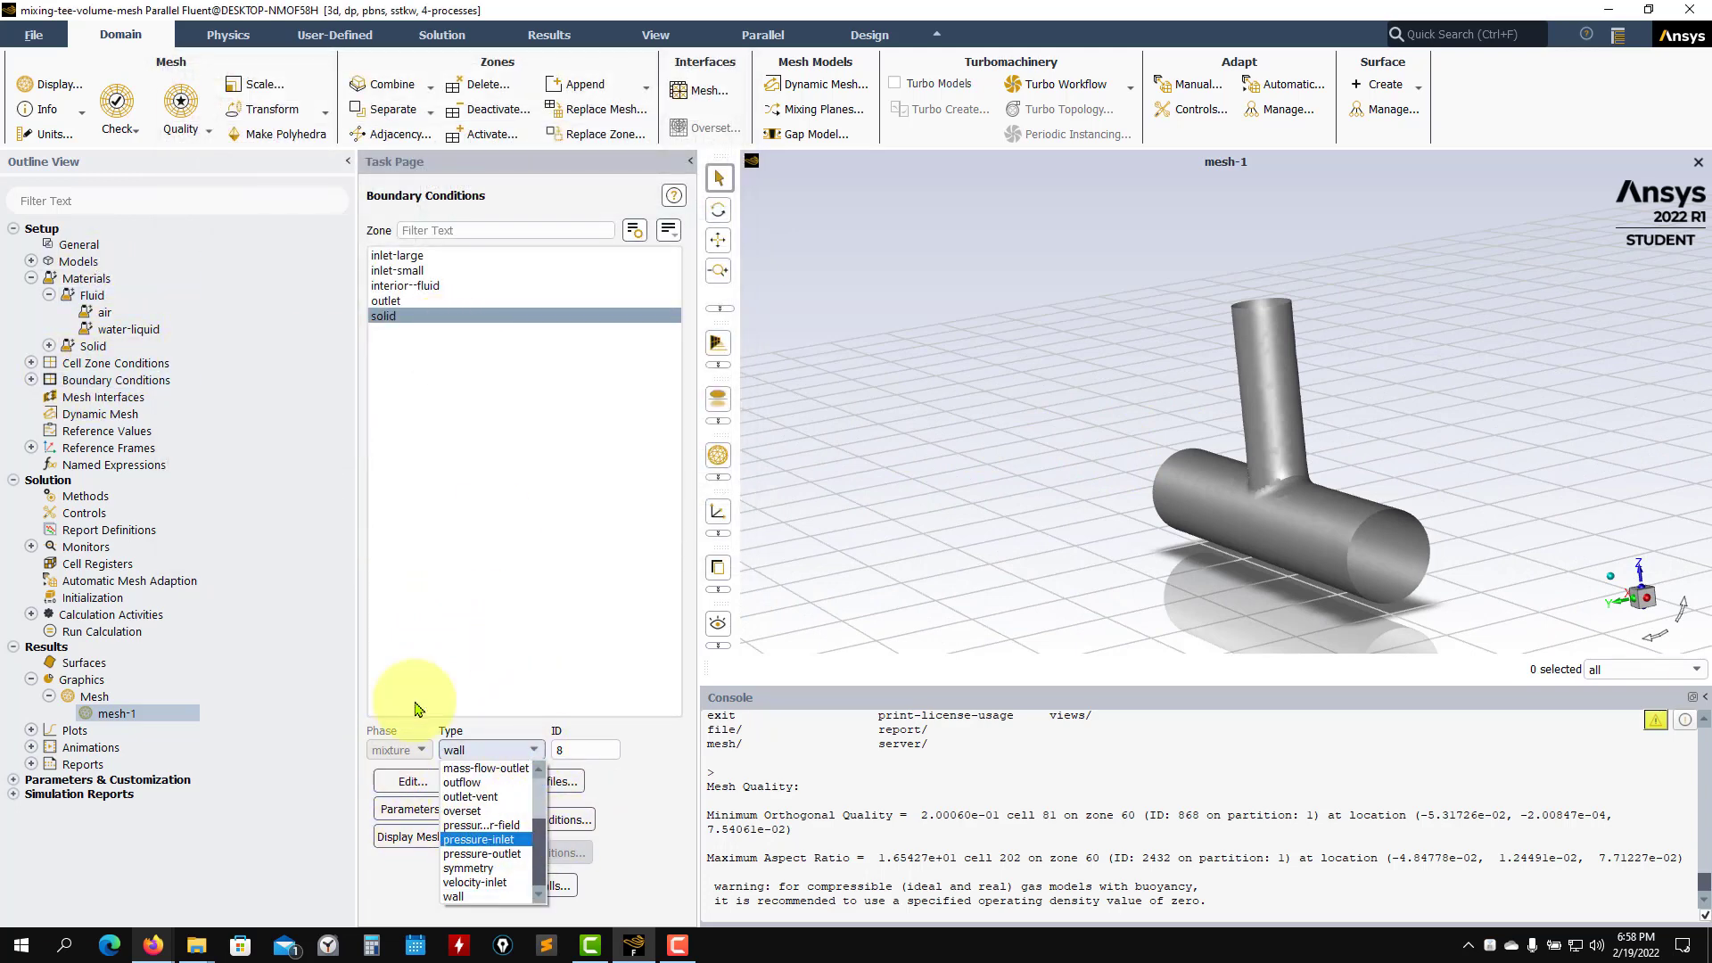
pyautogui.click(397, 752)
pyautogui.click(411, 780)
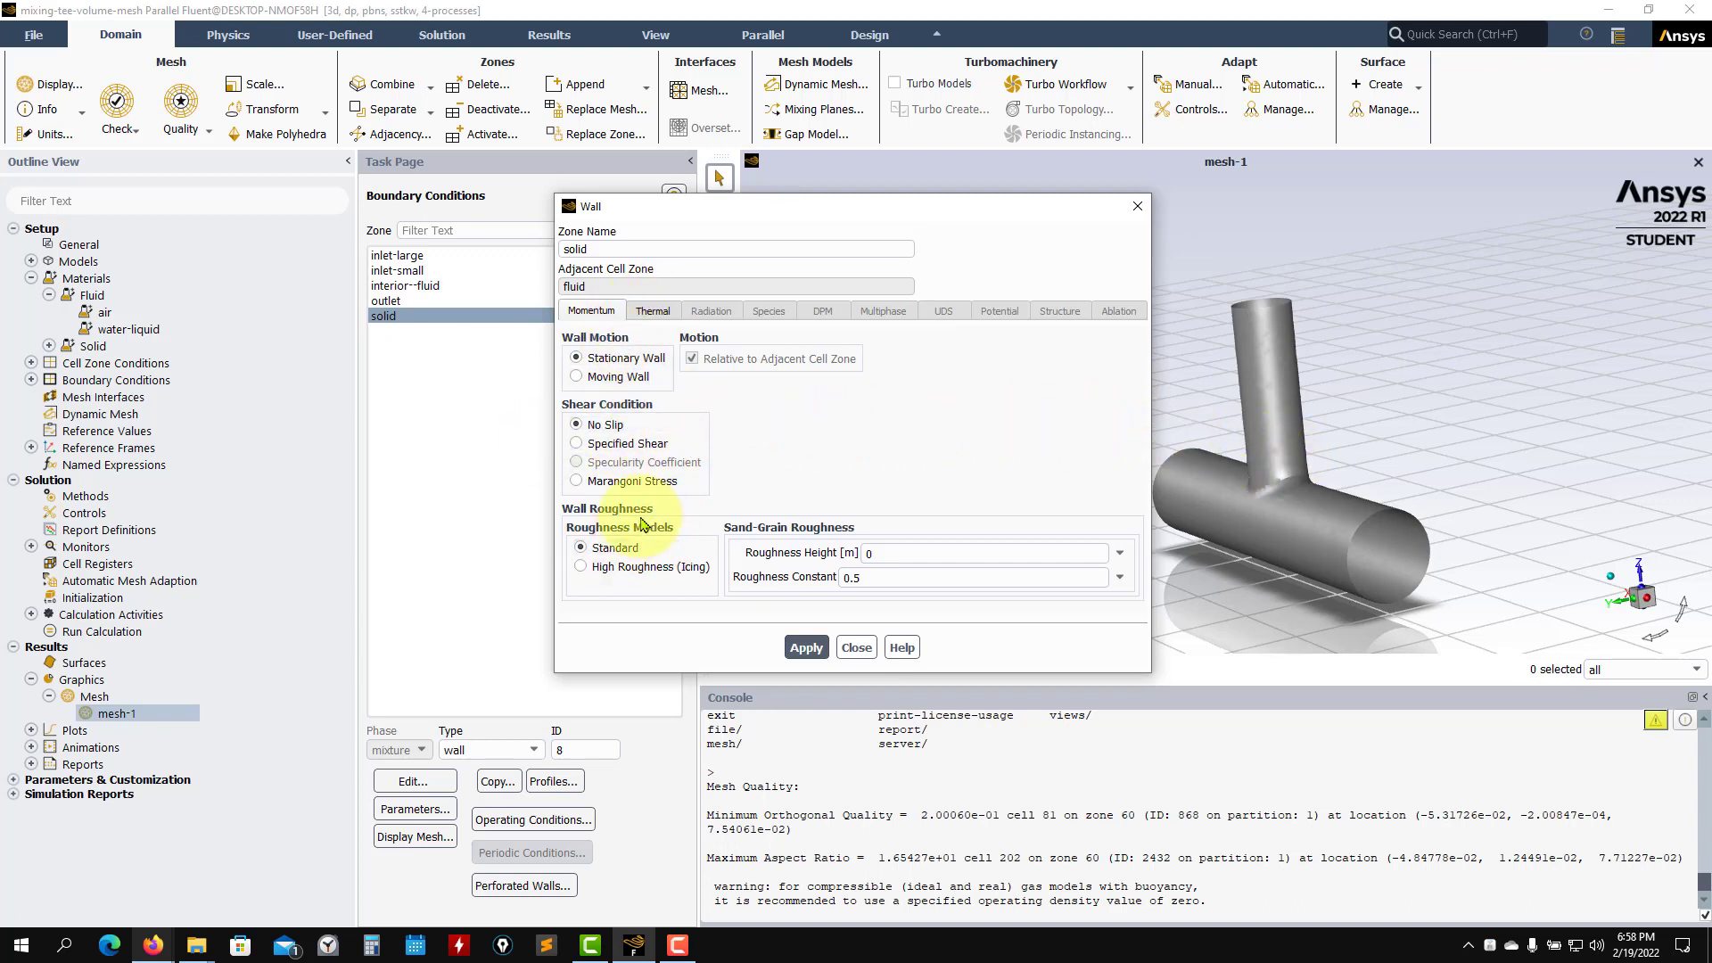
pyautogui.click(657, 314)
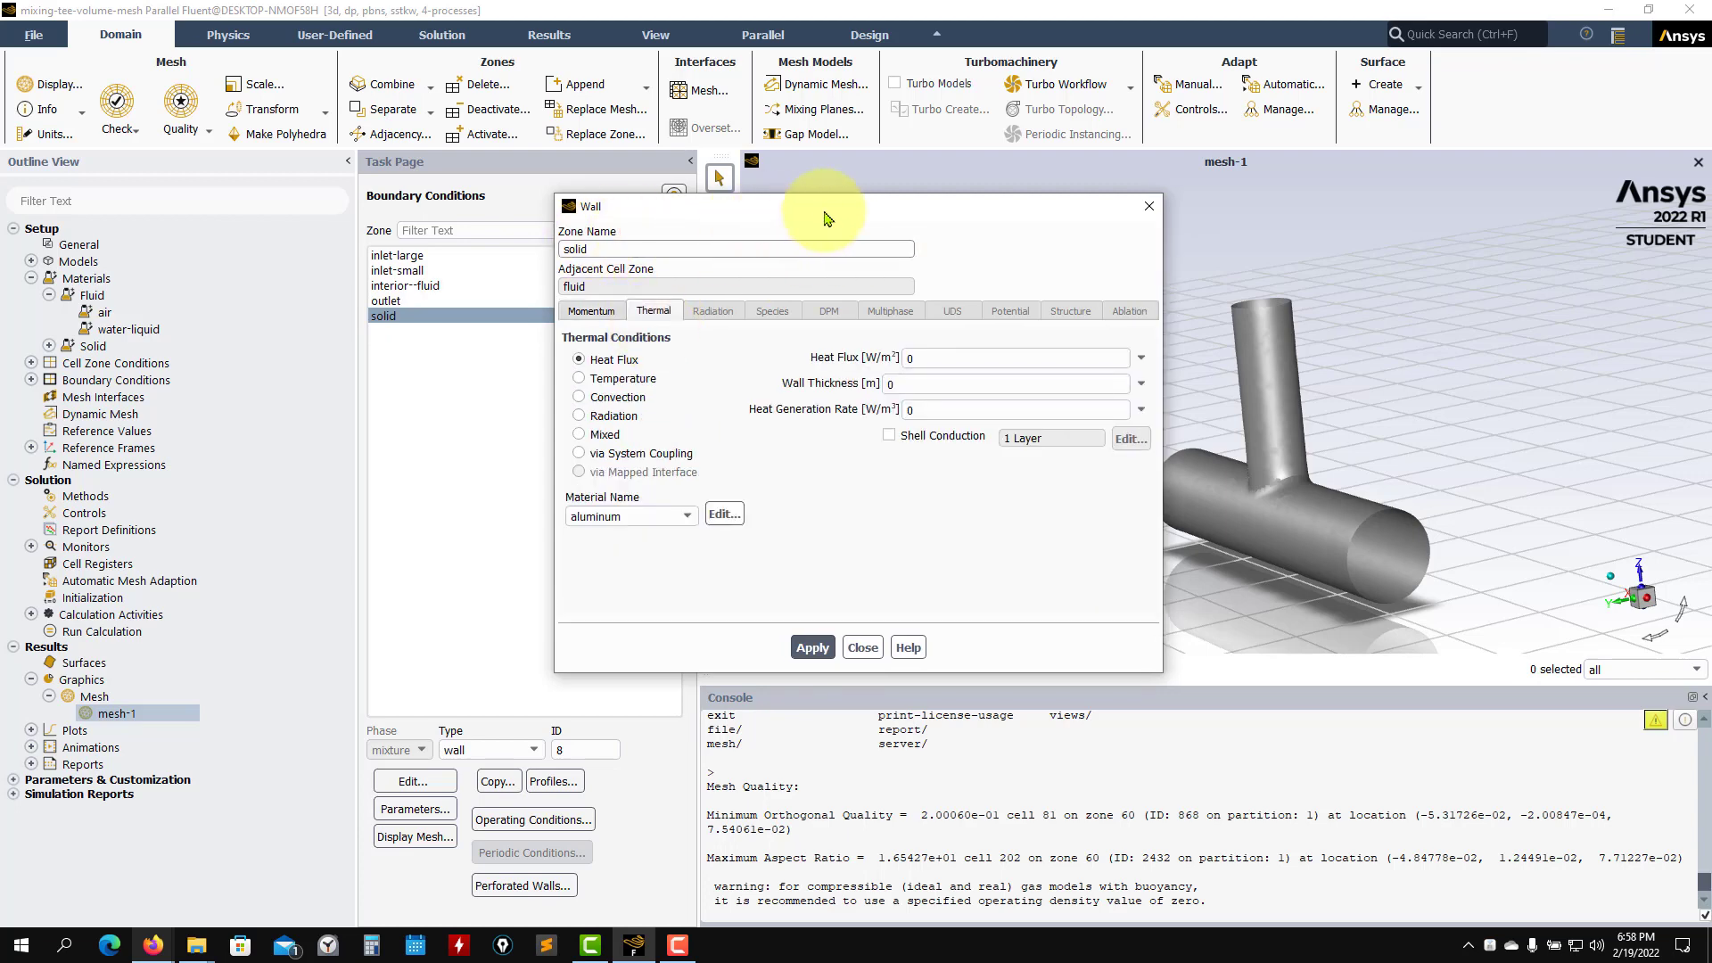
pyautogui.moveTo(822, 210); pyautogui.dragTo(452, 199)
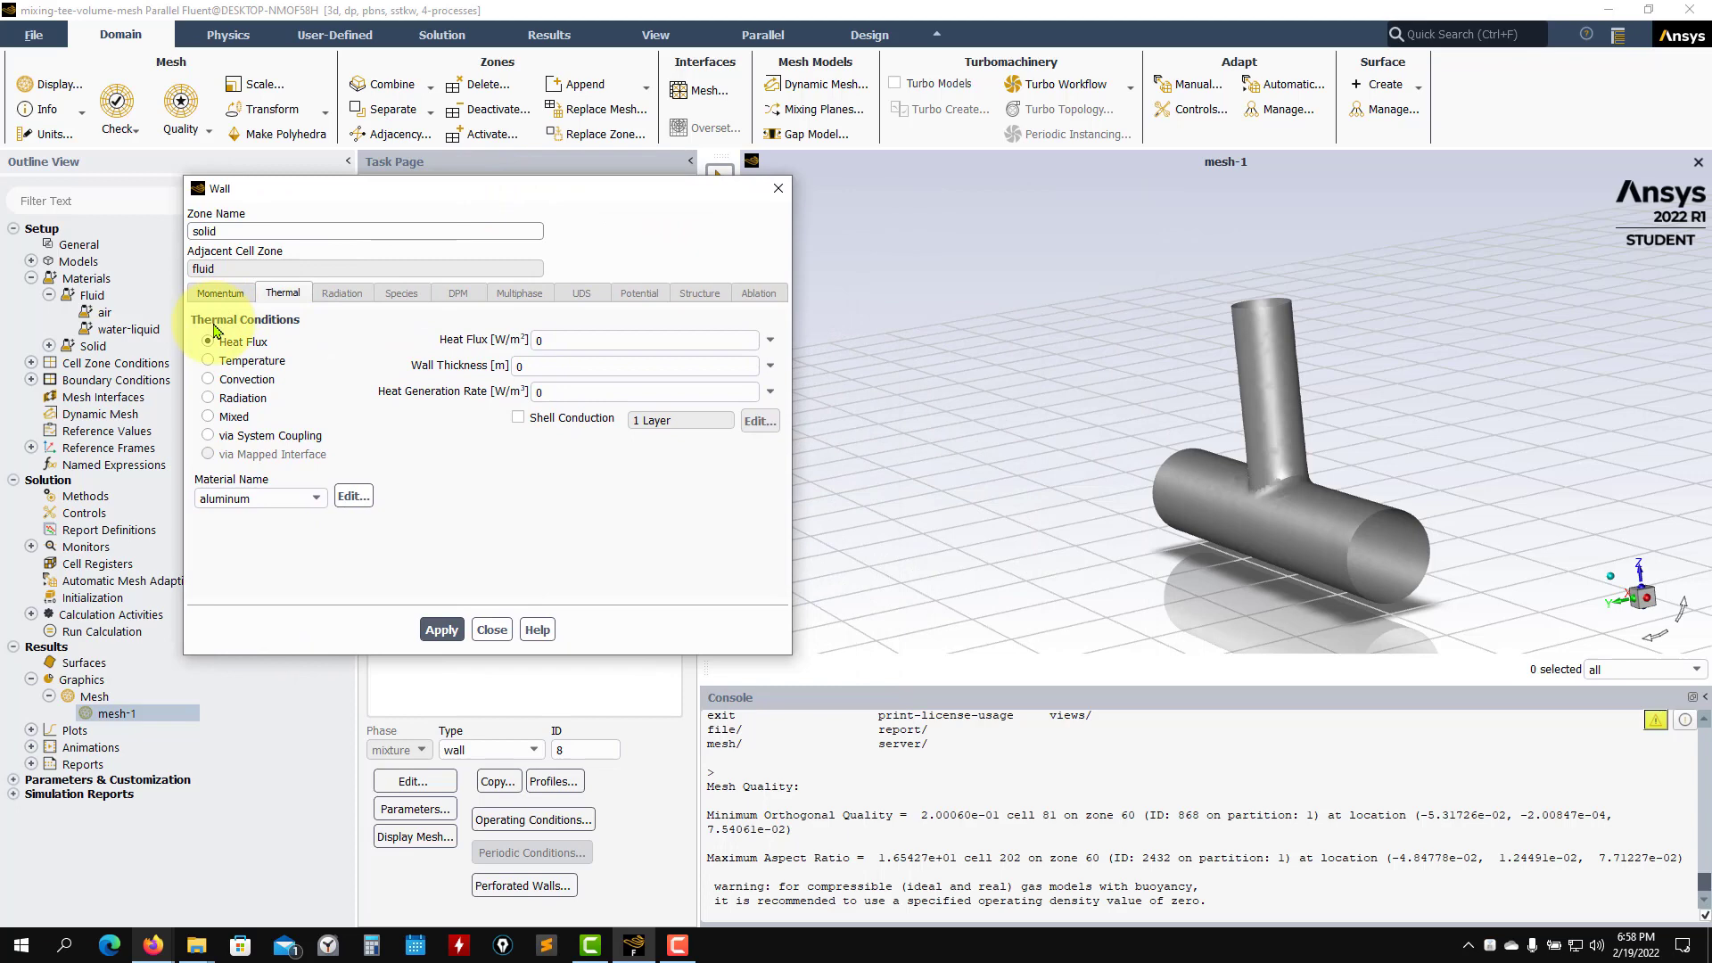
# Step: Compare the wall's thermal condition options, keep Heat Flux at 0 W/m², apply the settings and close them
pyautogui.click(234, 361)
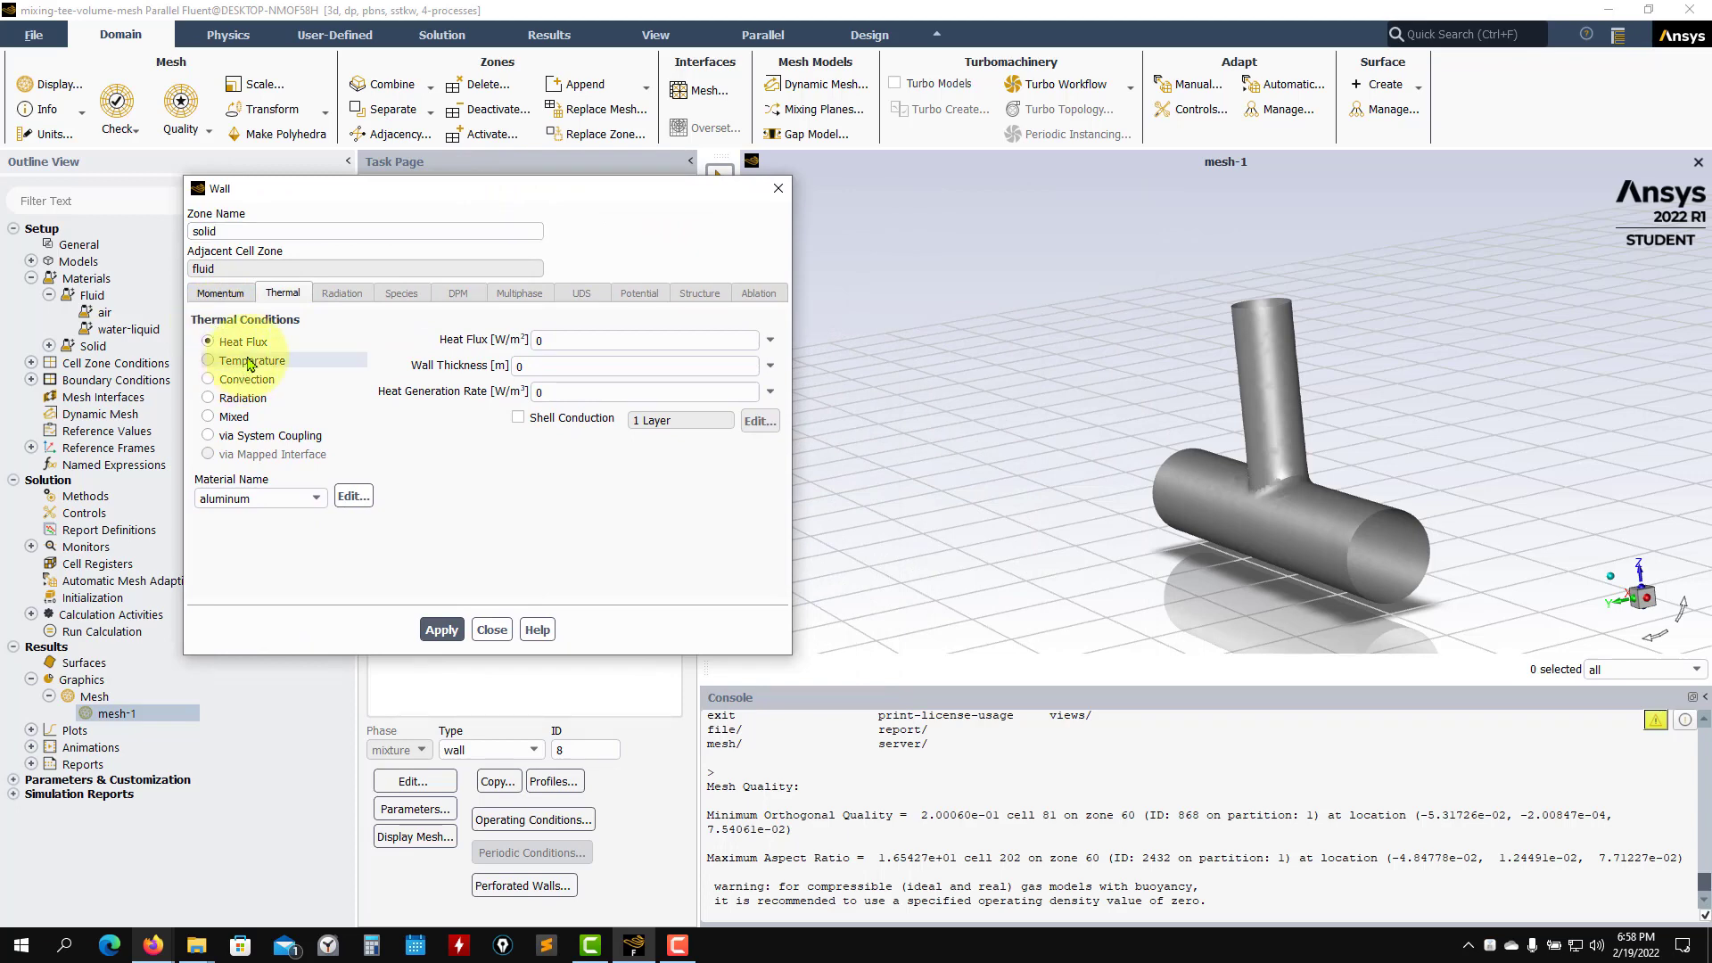
pyautogui.click(250, 344)
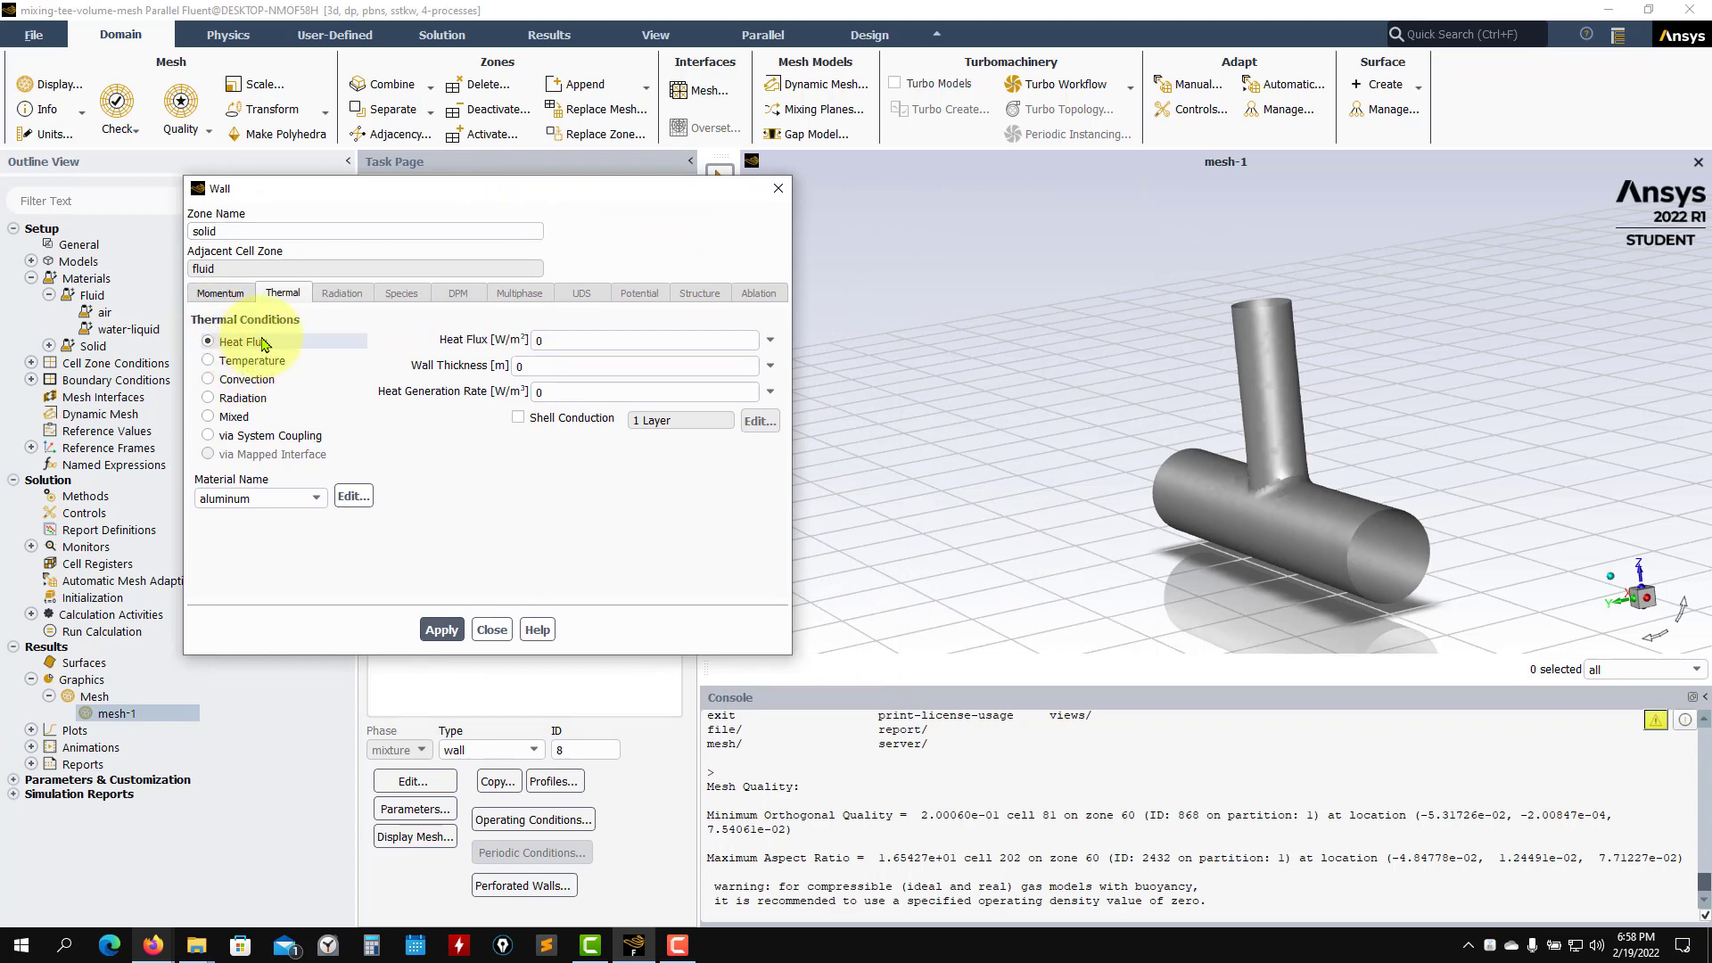
pyautogui.click(249, 383)
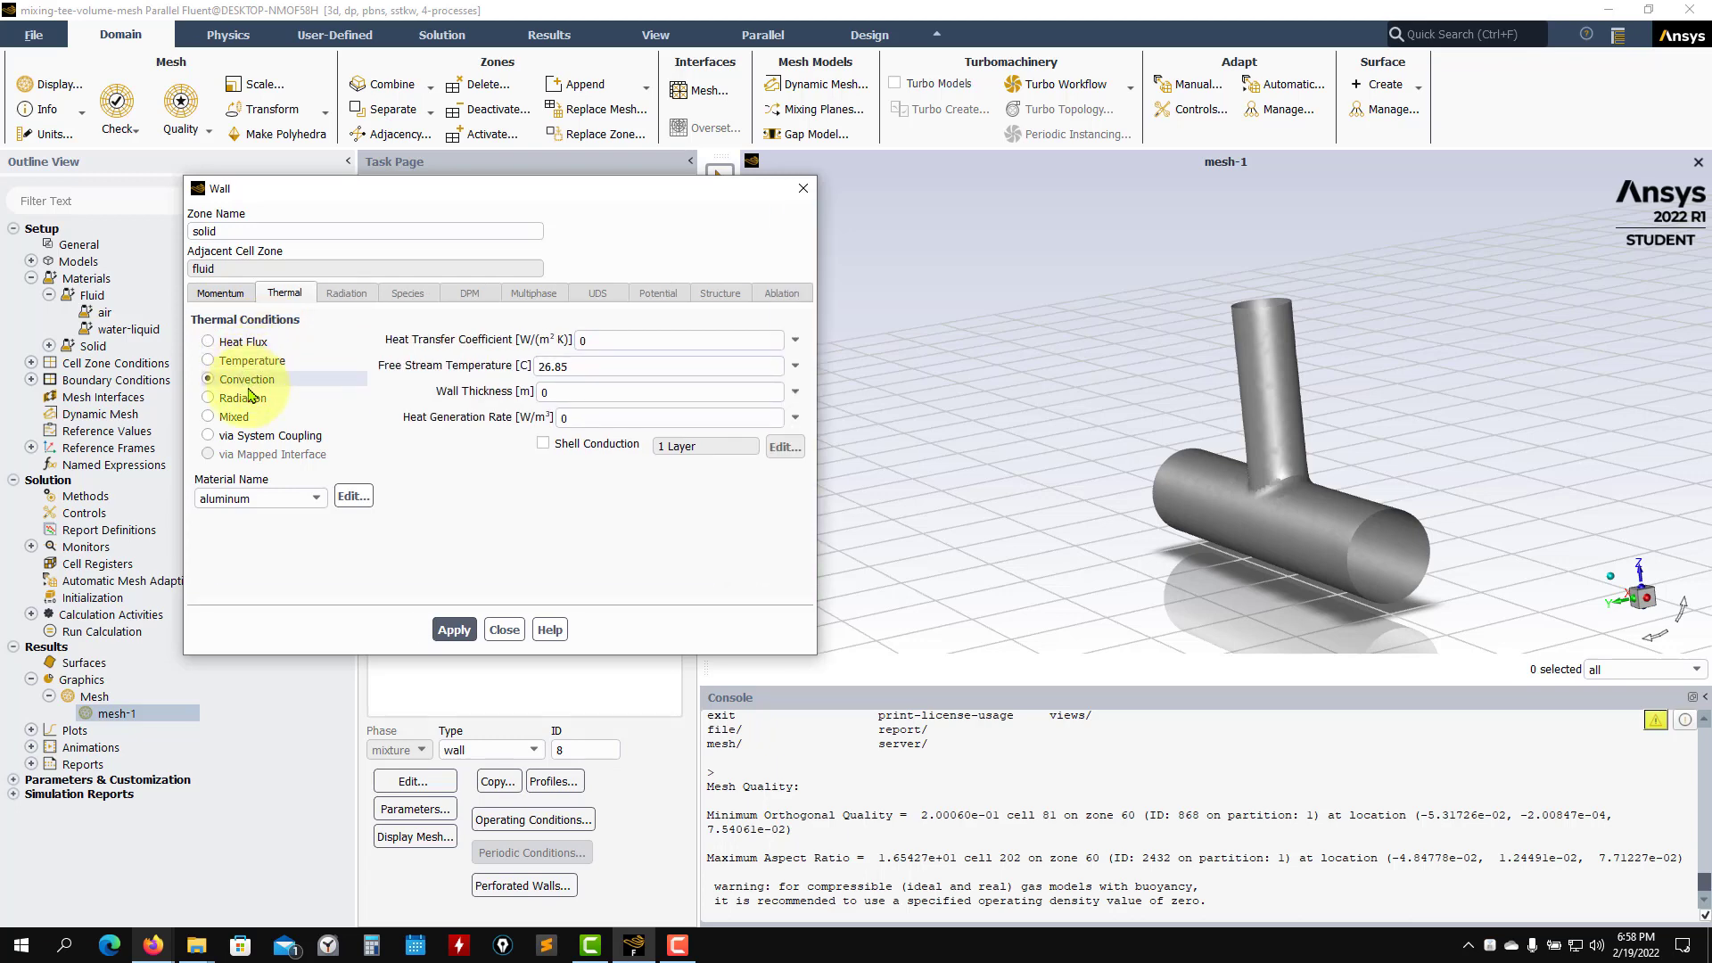
pyautogui.click(247, 398)
pyautogui.click(236, 342)
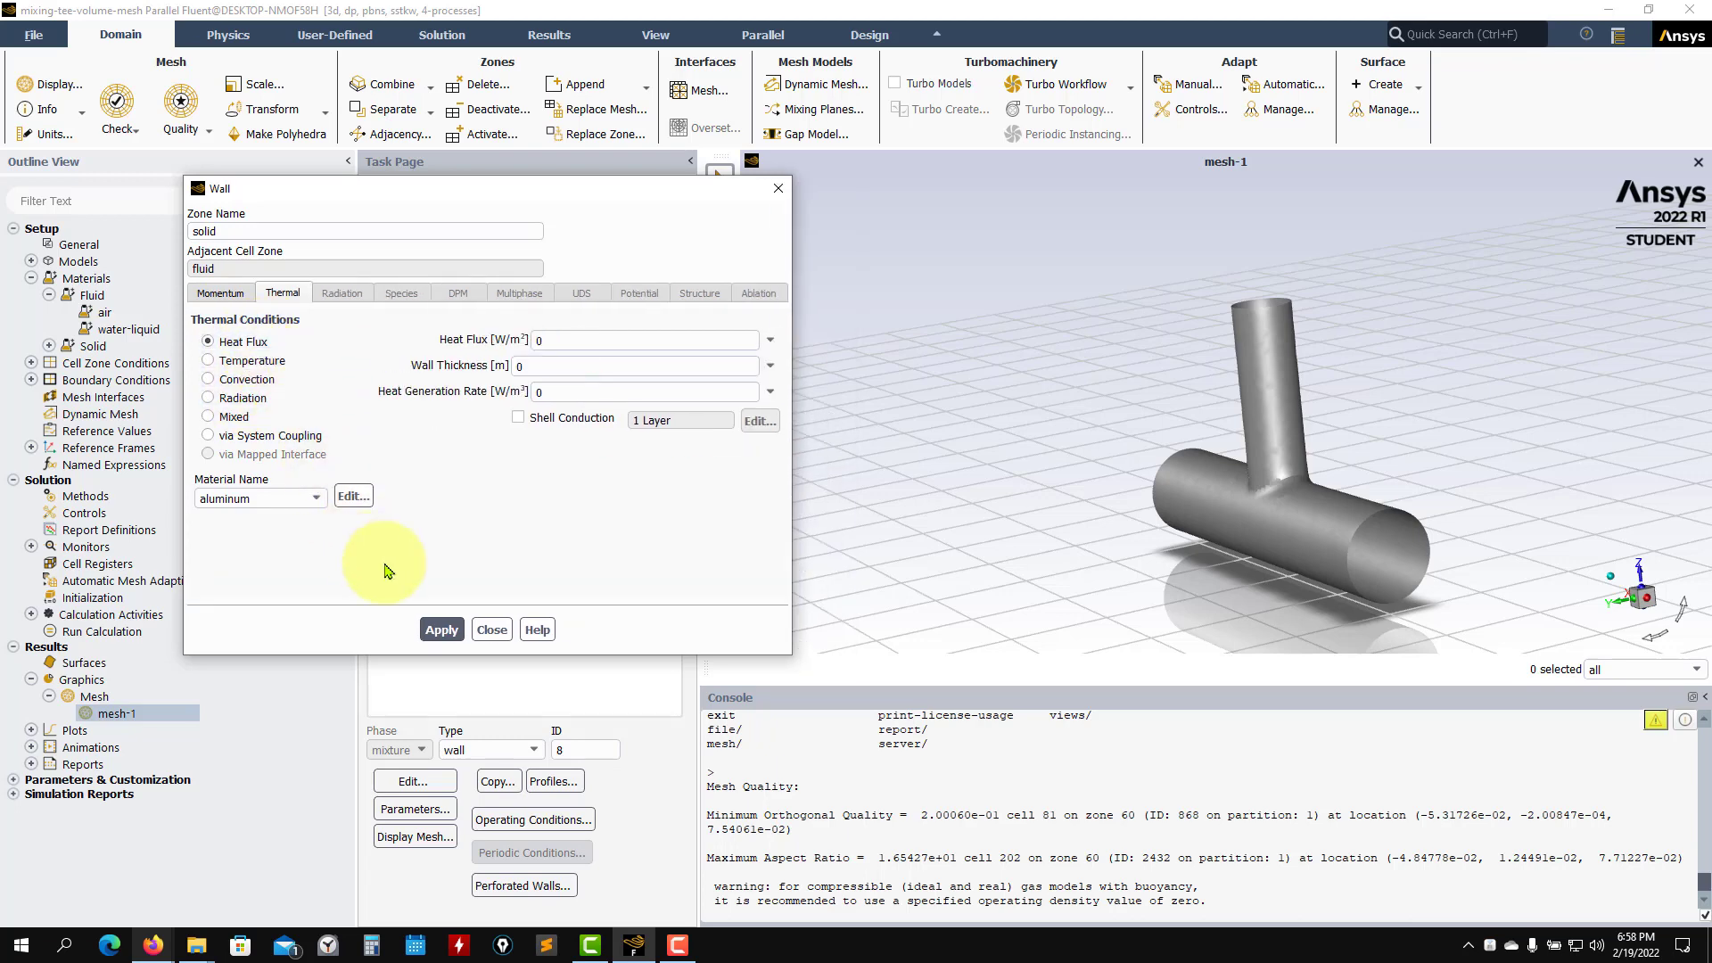
pyautogui.click(440, 631)
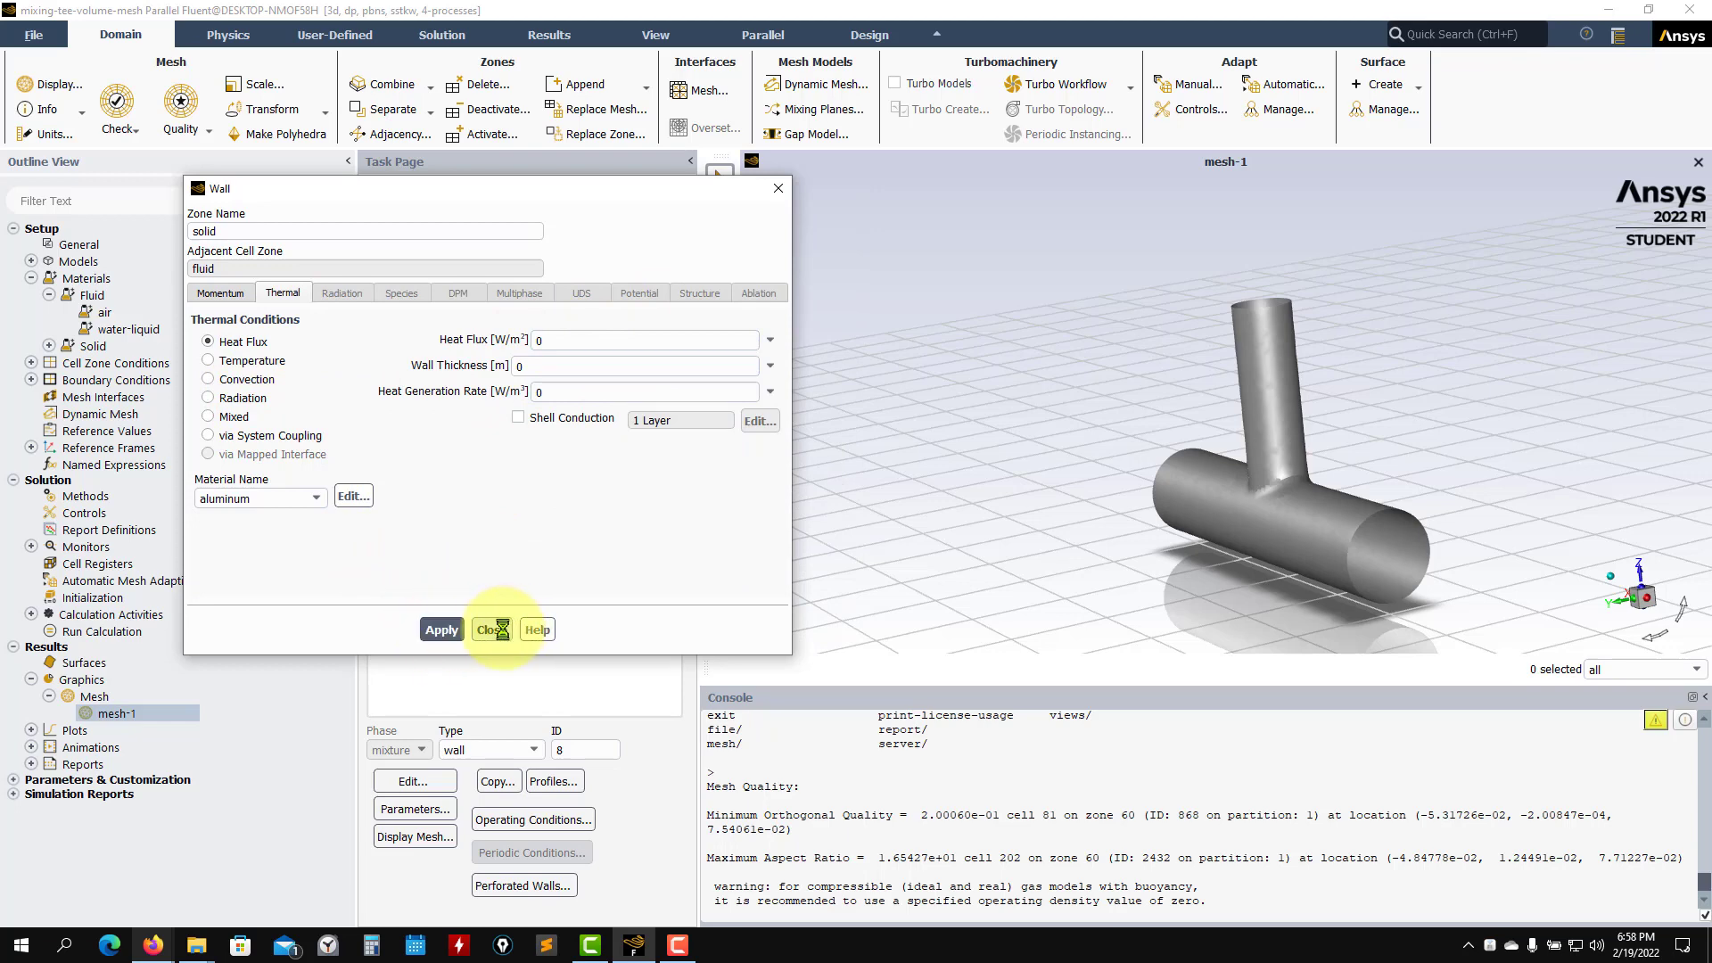
pyautogui.click(495, 631)
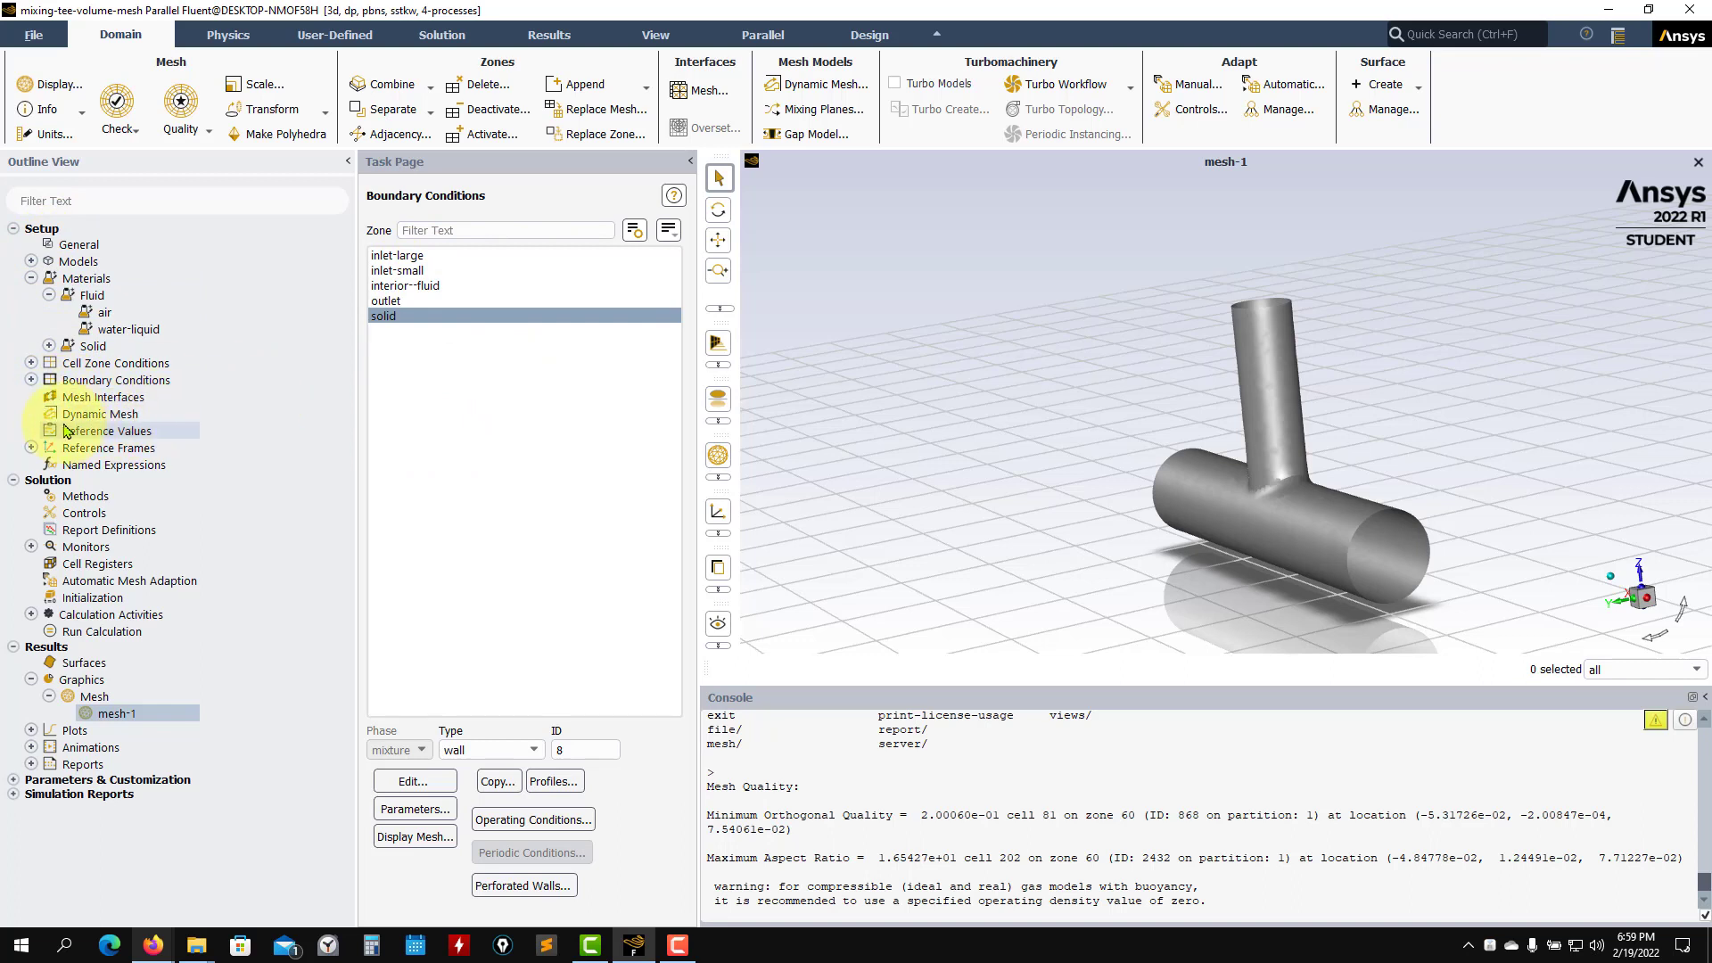
# Step: Open the reference values and compute them from inlet-small
pyautogui.click(156, 466)
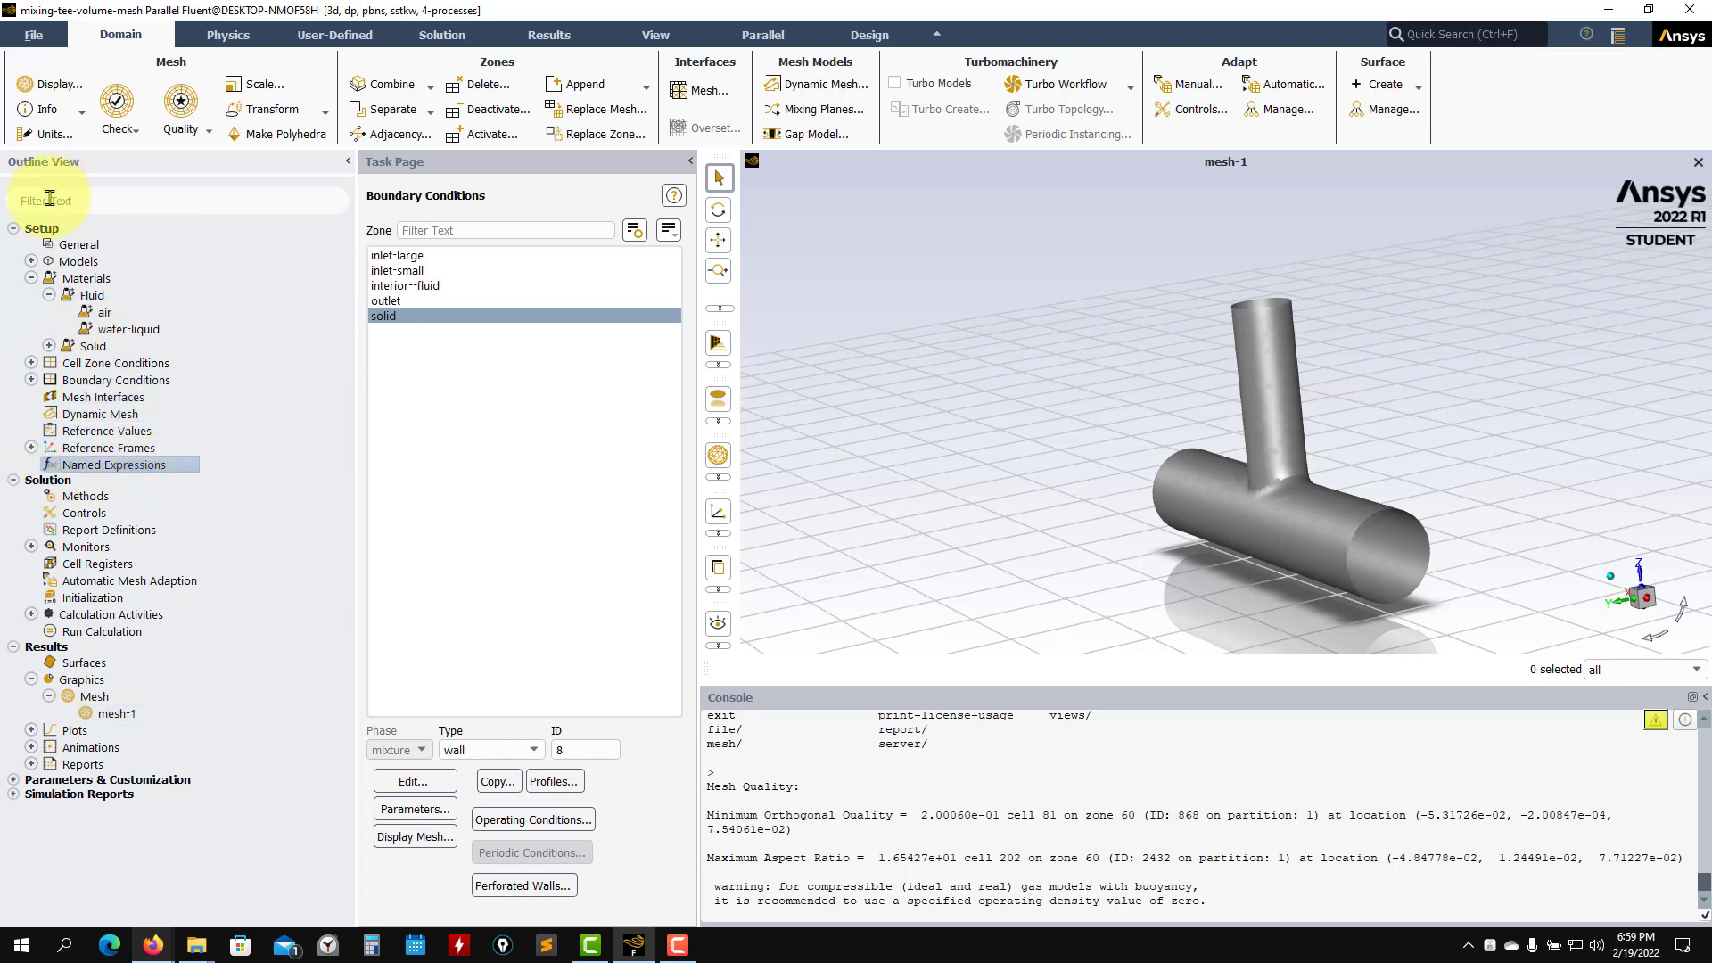
pyautogui.click(98, 434)
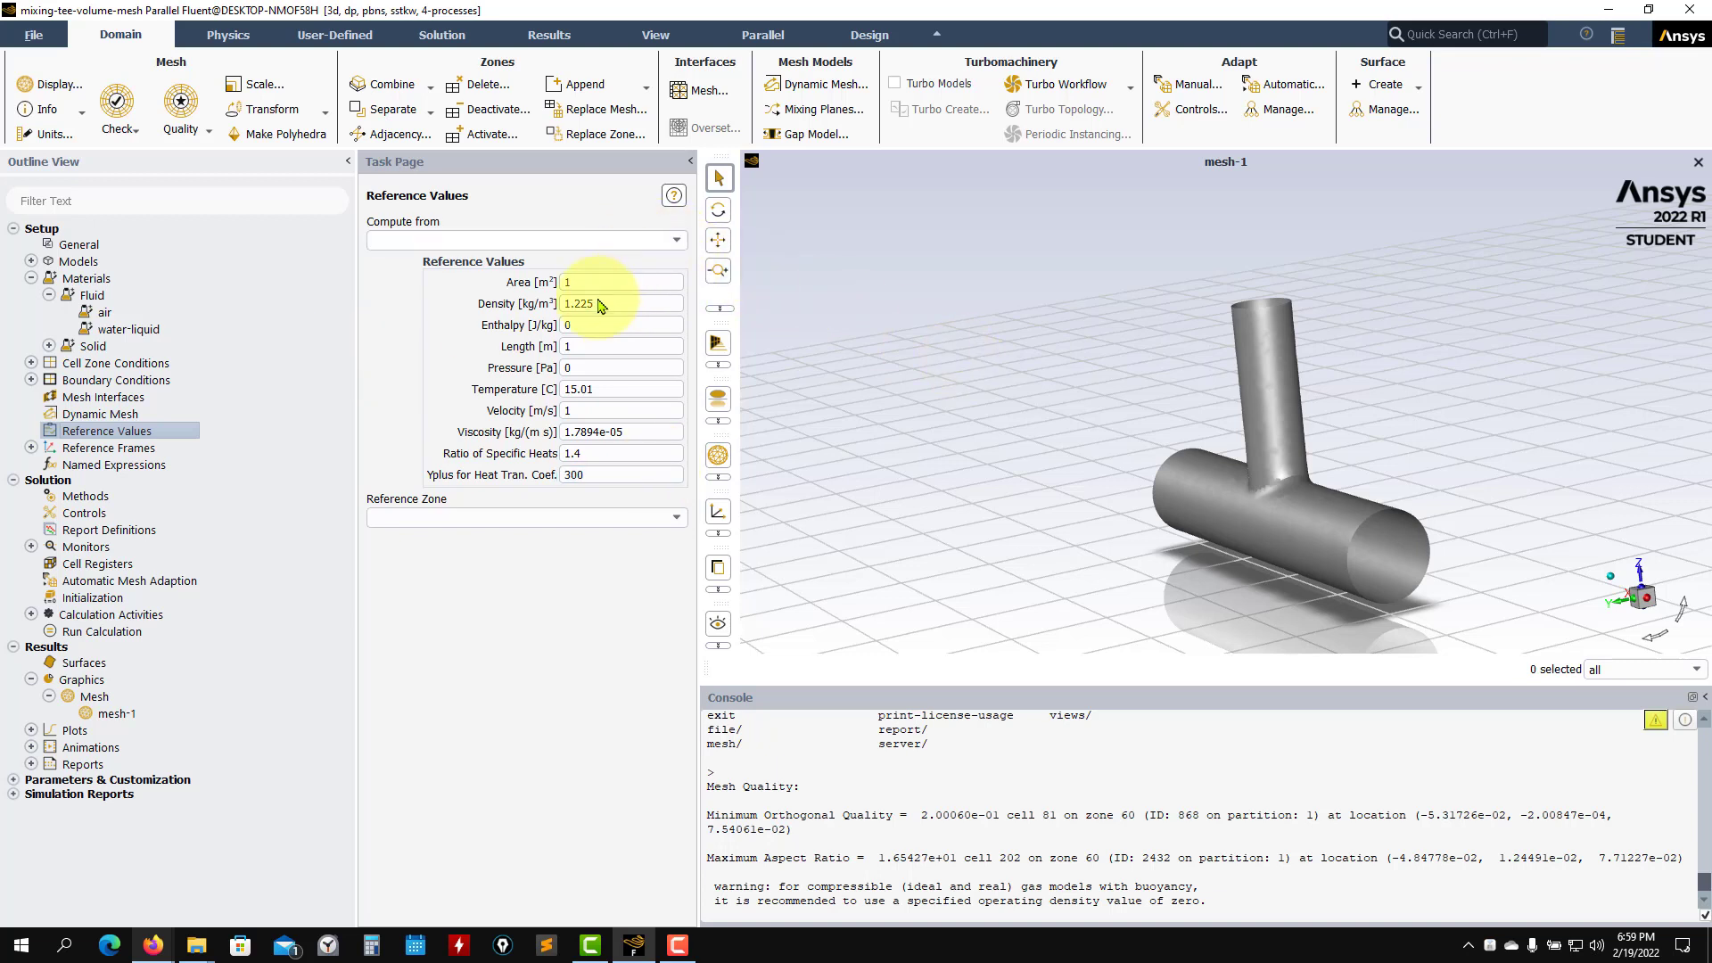
pyautogui.click(675, 240)
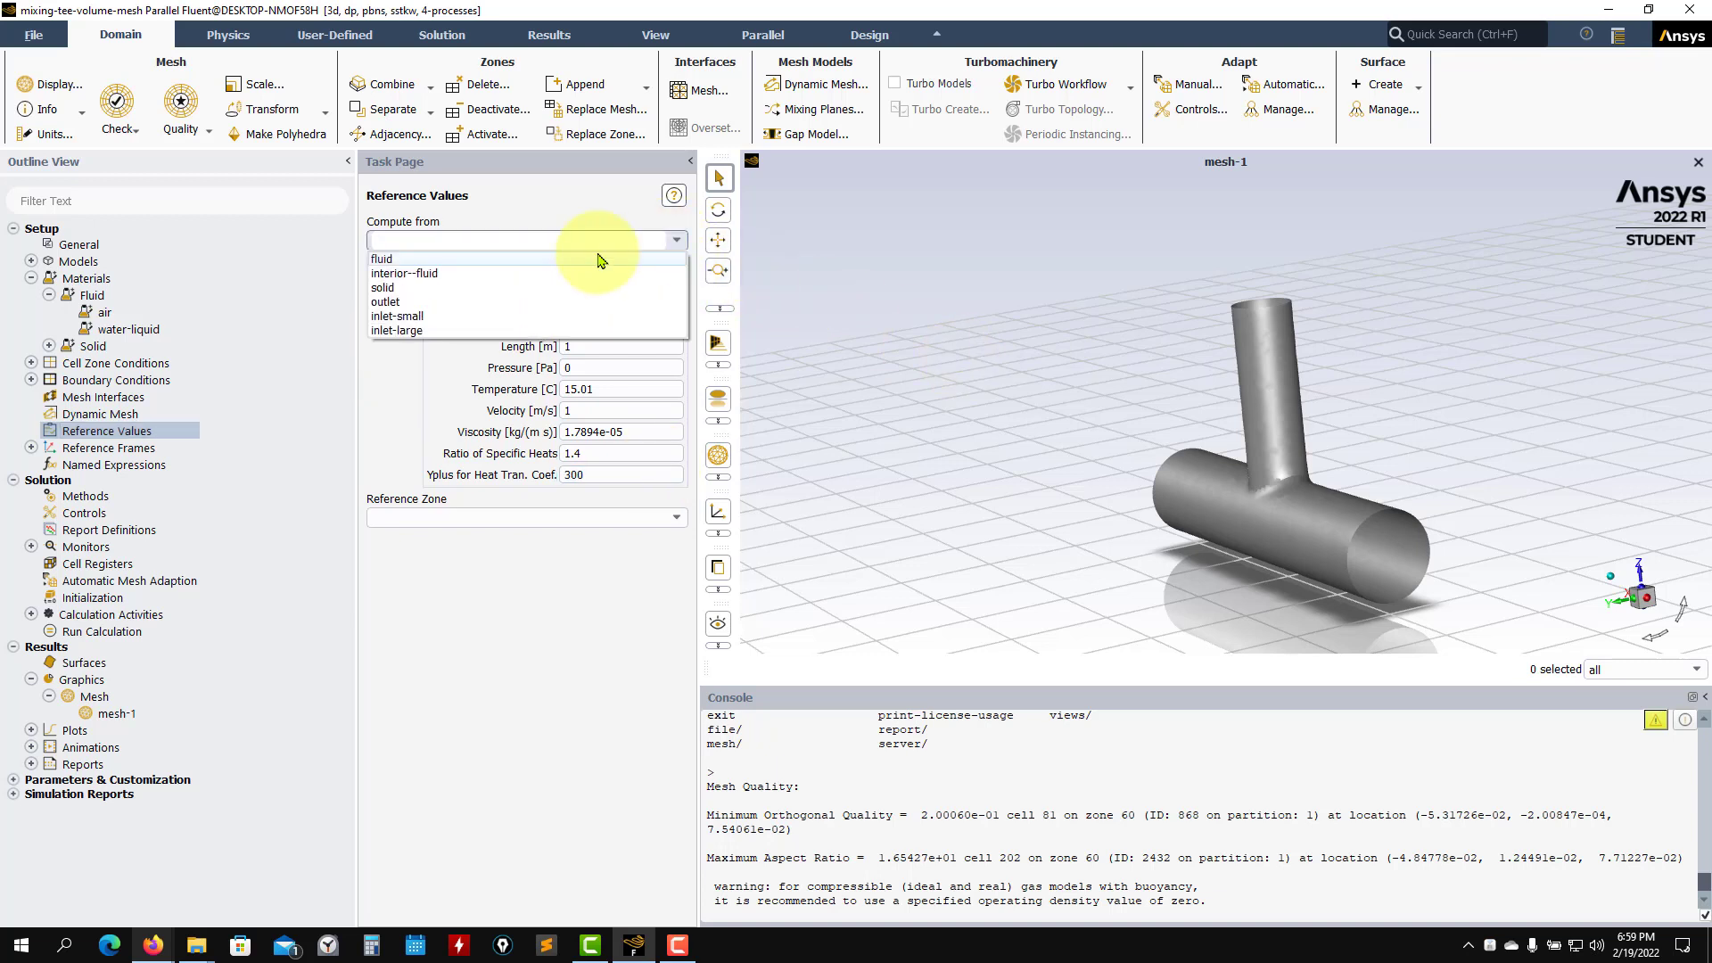
pyautogui.click(419, 316)
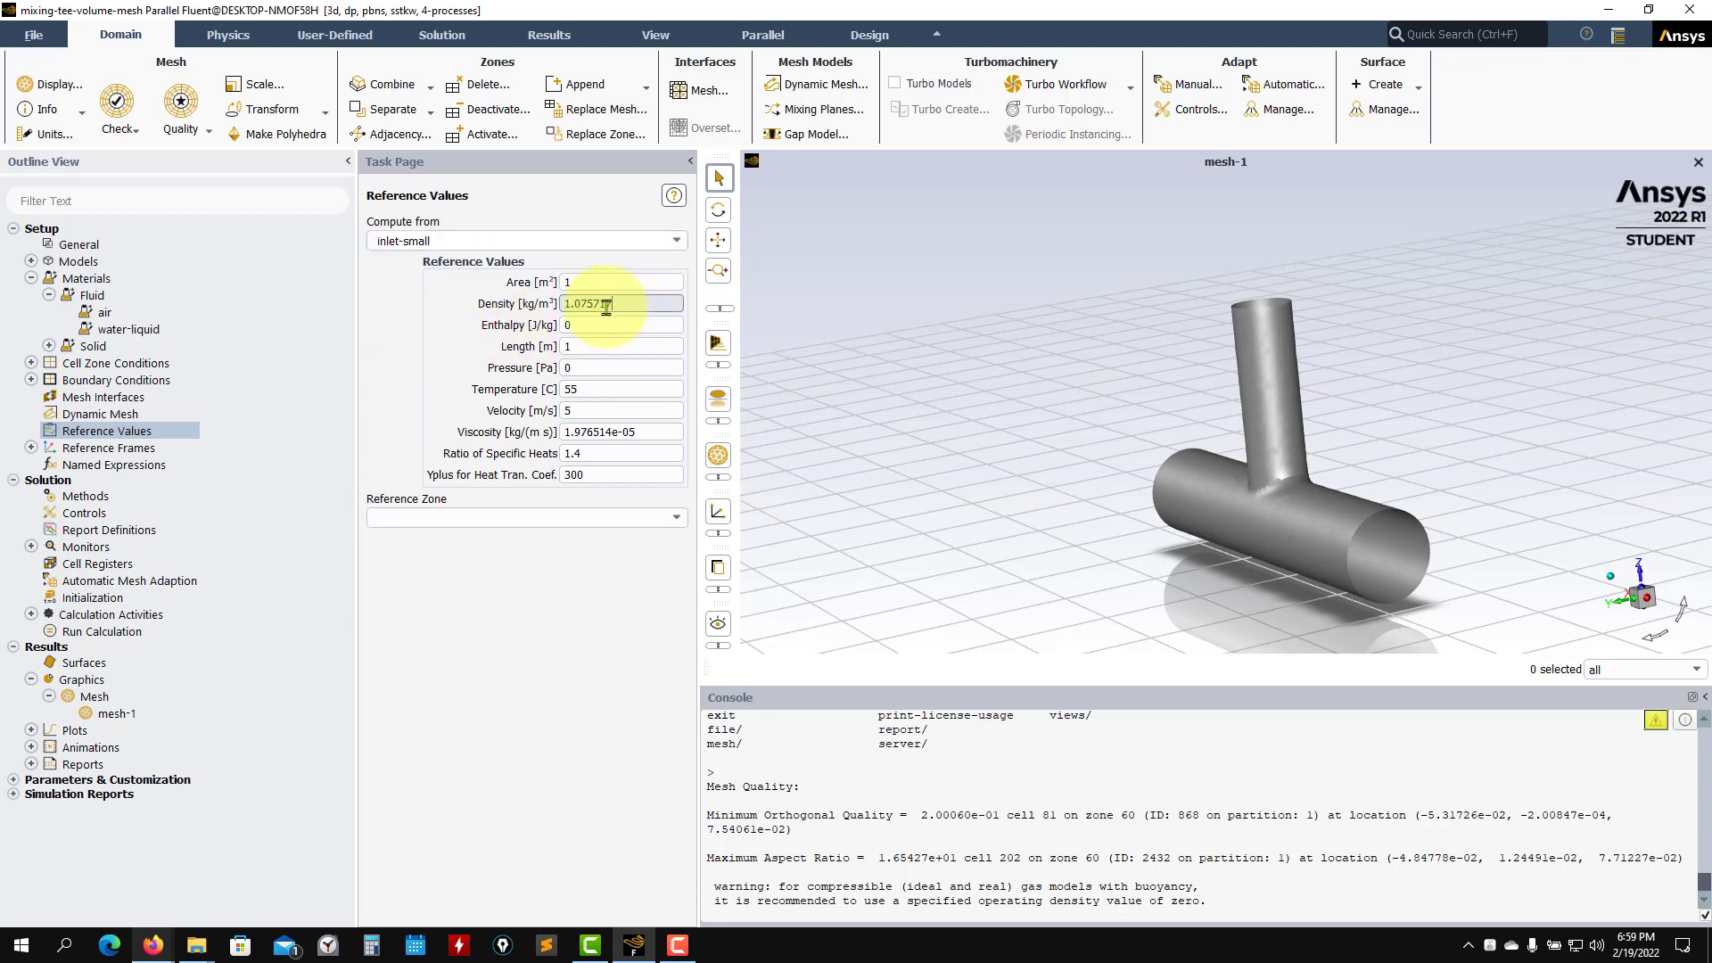
# Step: Check the reference density computed from inlet-small and open the solution methods for review
pyautogui.moveTo(604, 304); pyautogui.dragTo(485, 298)
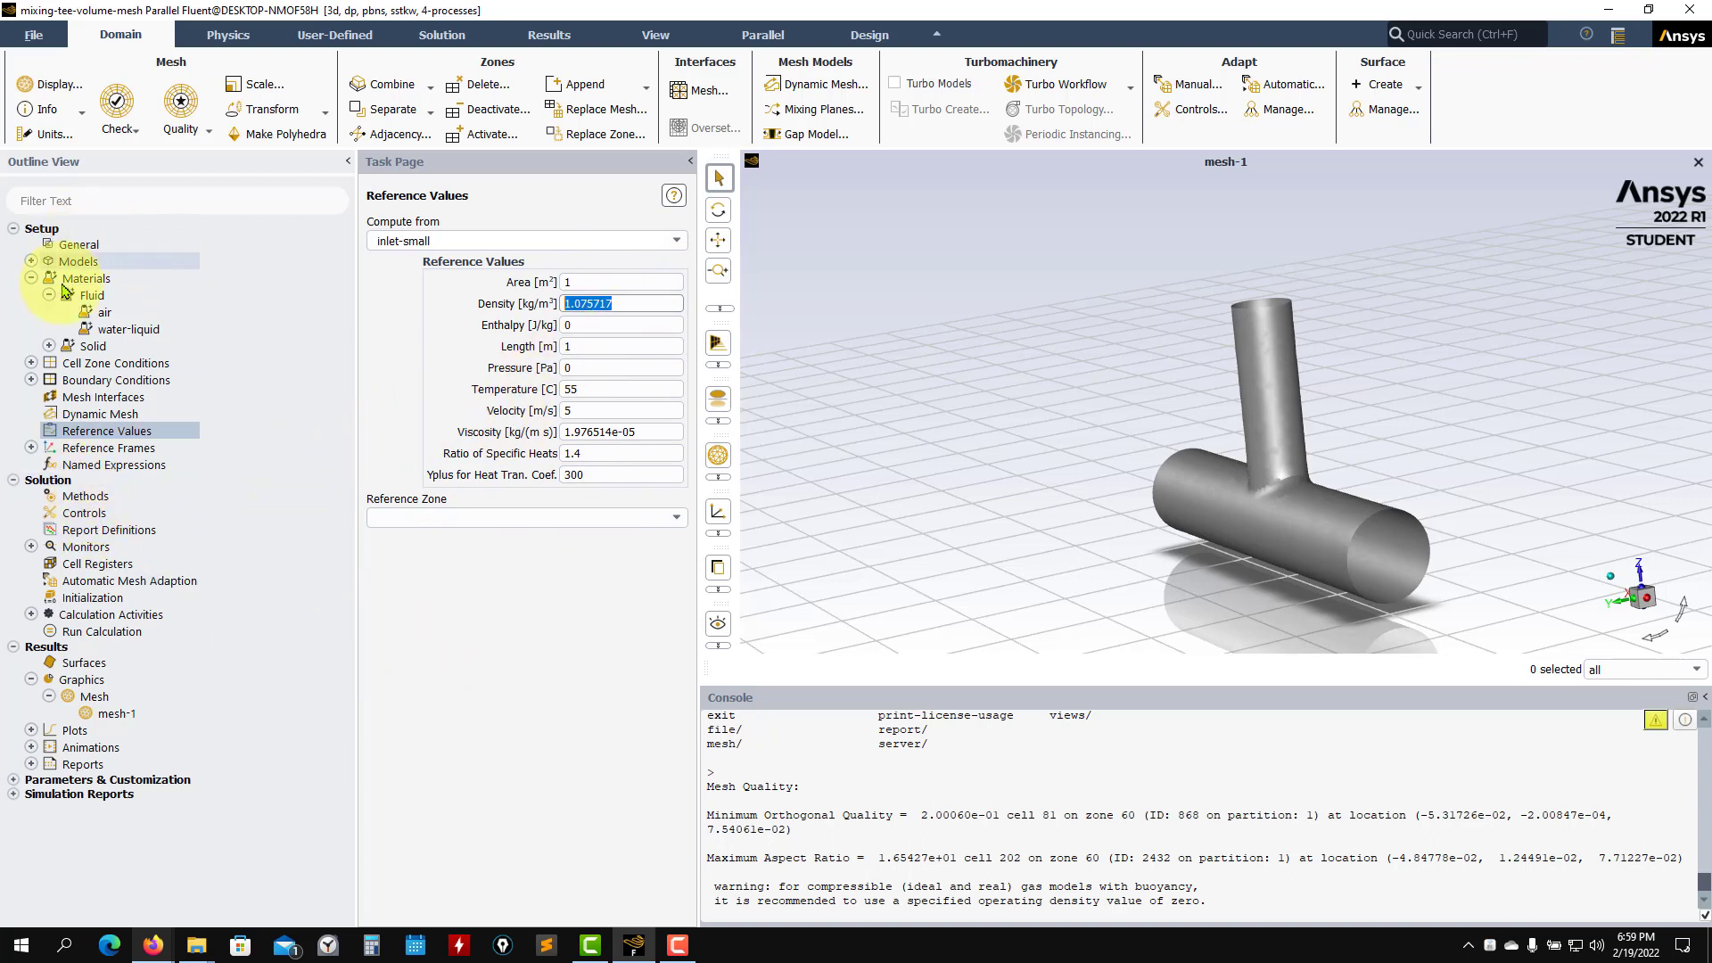
pyautogui.click(71, 482)
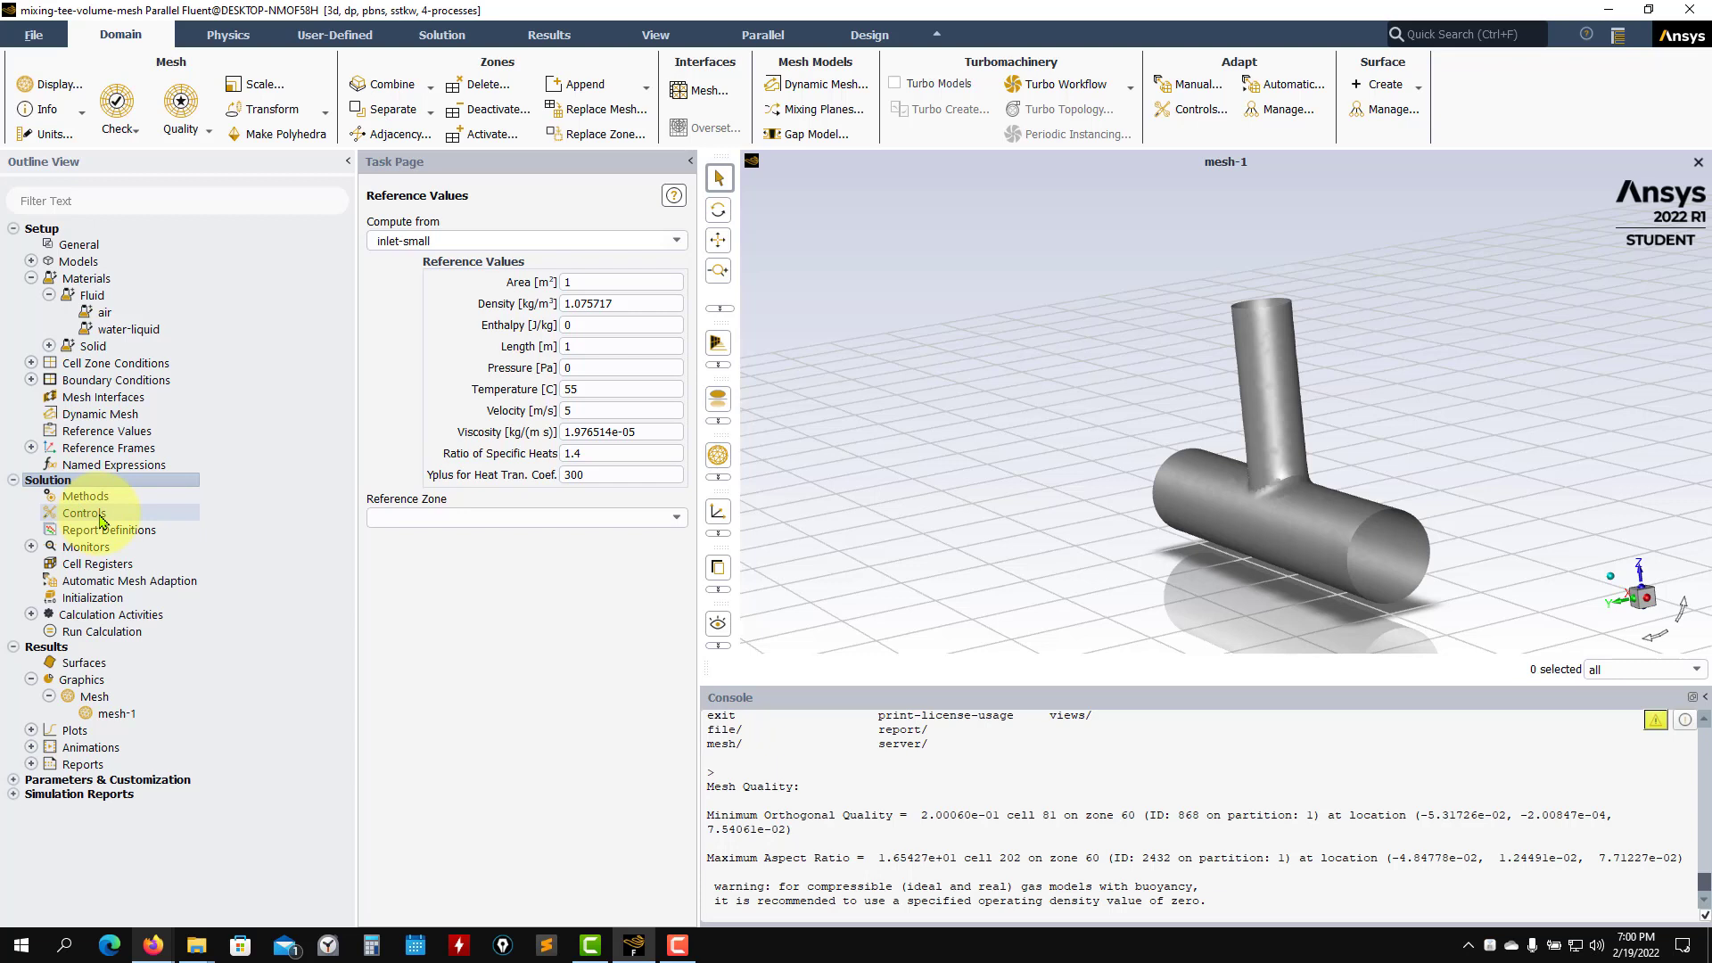
pyautogui.click(103, 500)
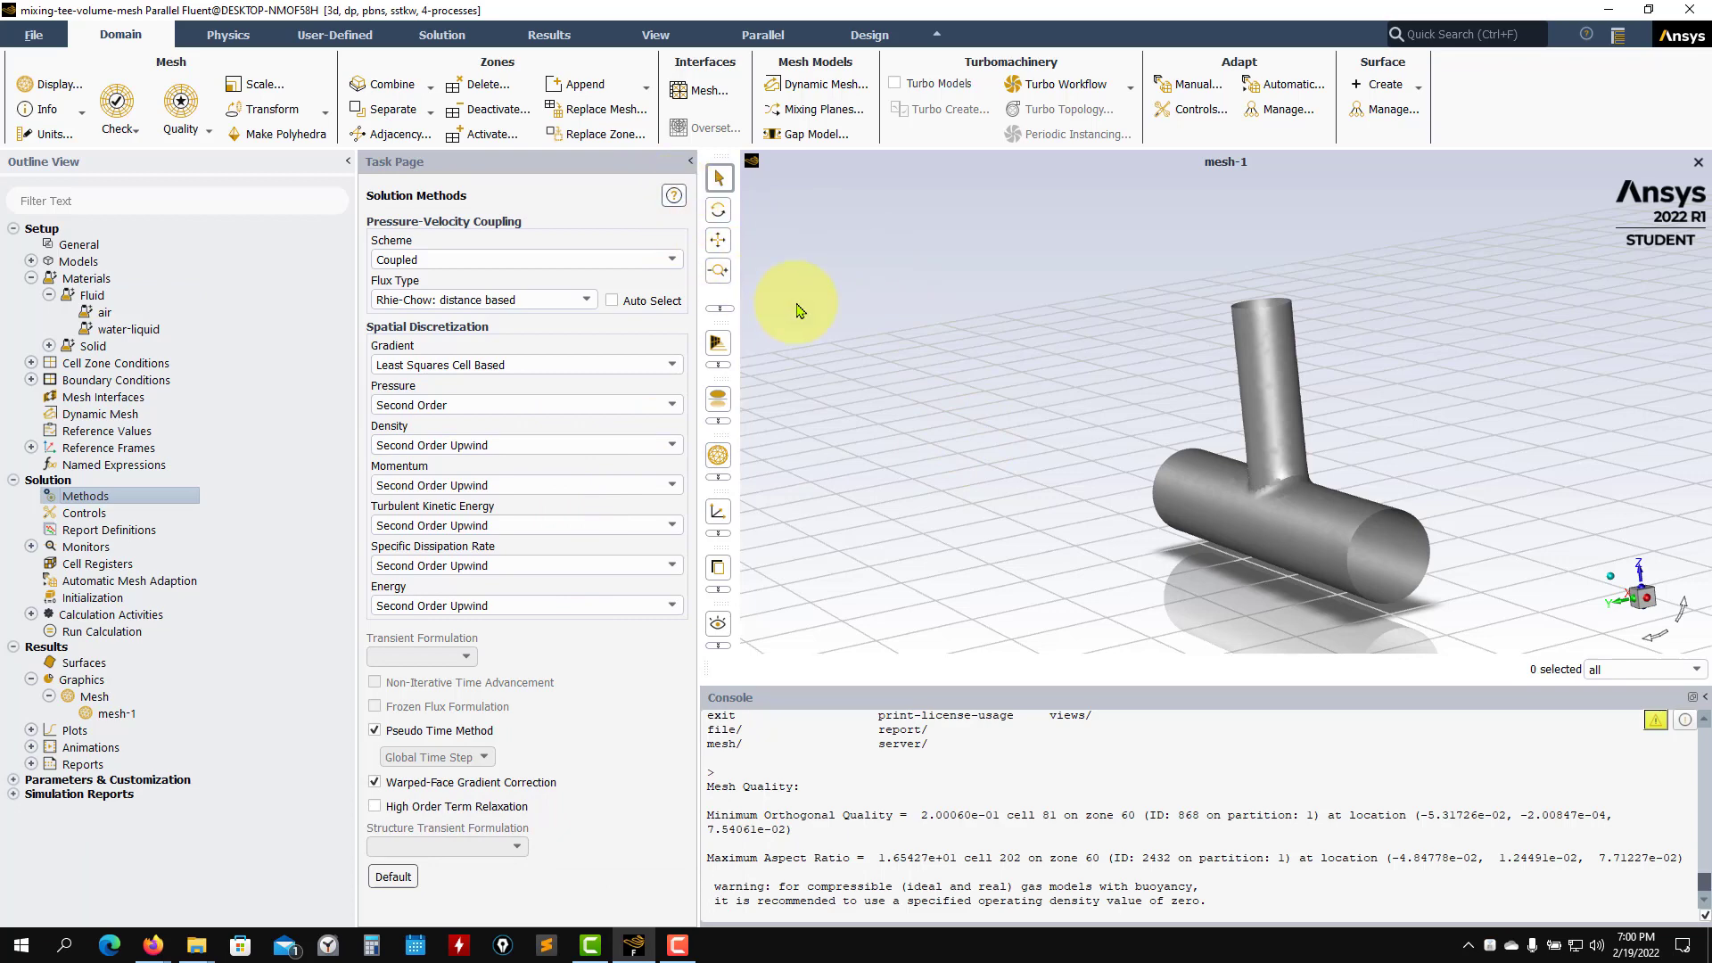
# Step: Consult the online help page for the Solution Methods task page and return to the Fluent session
pyautogui.click(674, 196)
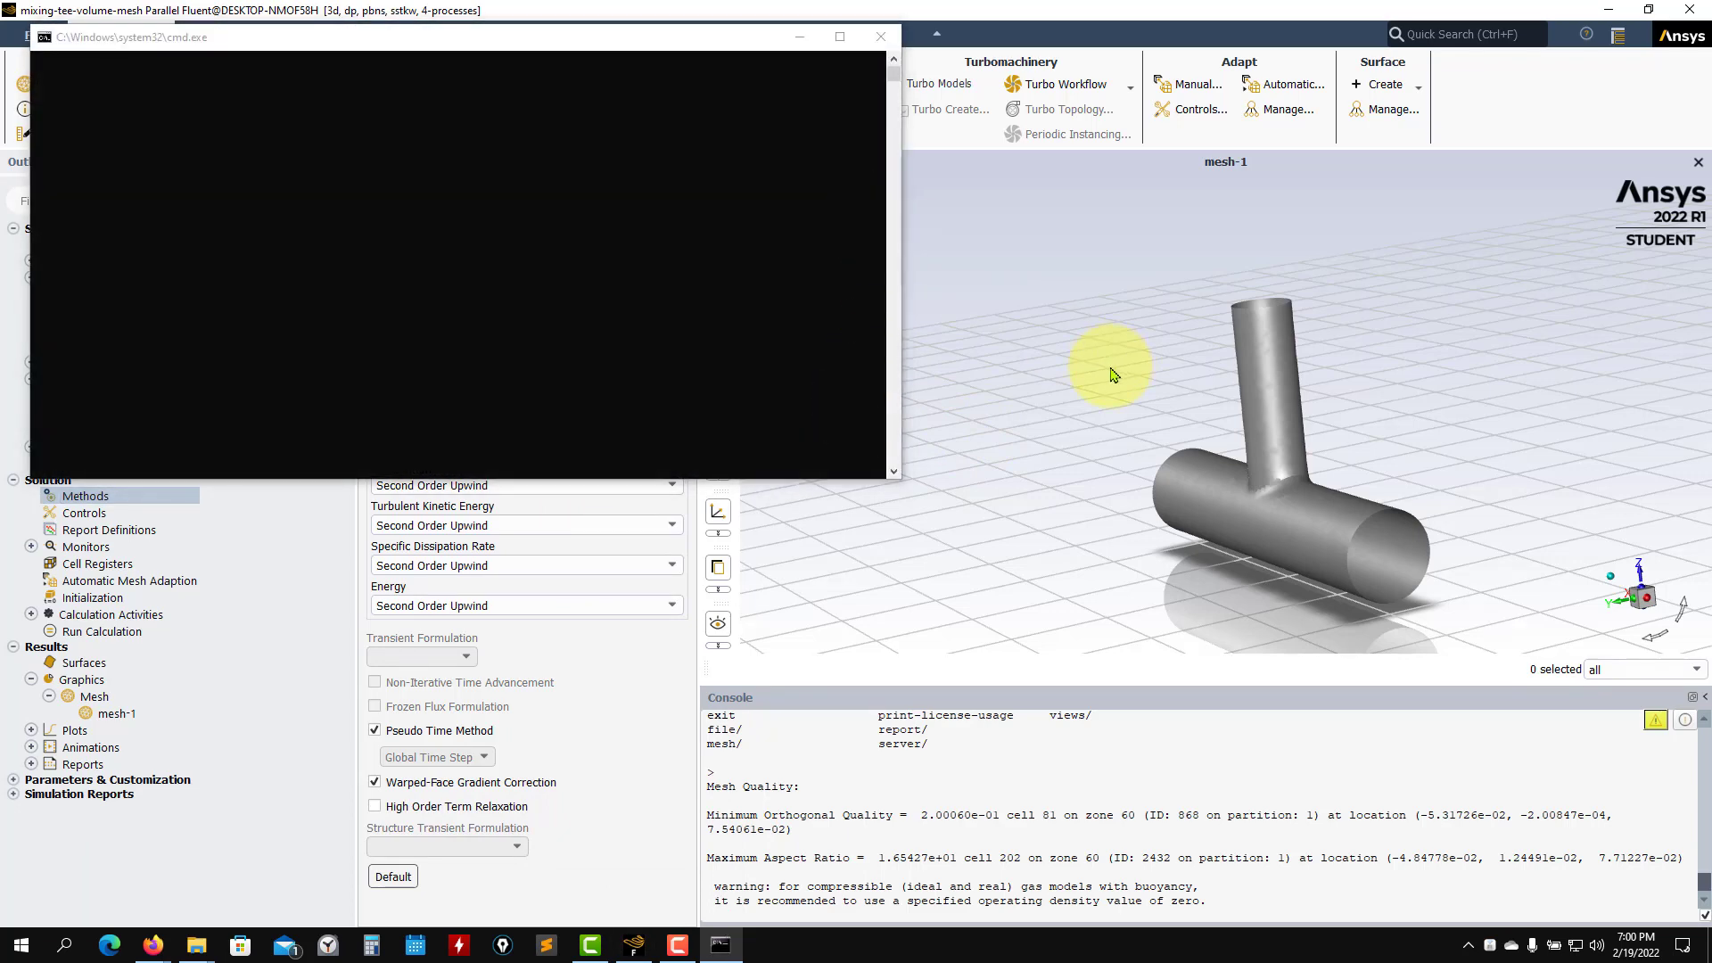
pyautogui.click(800, 36)
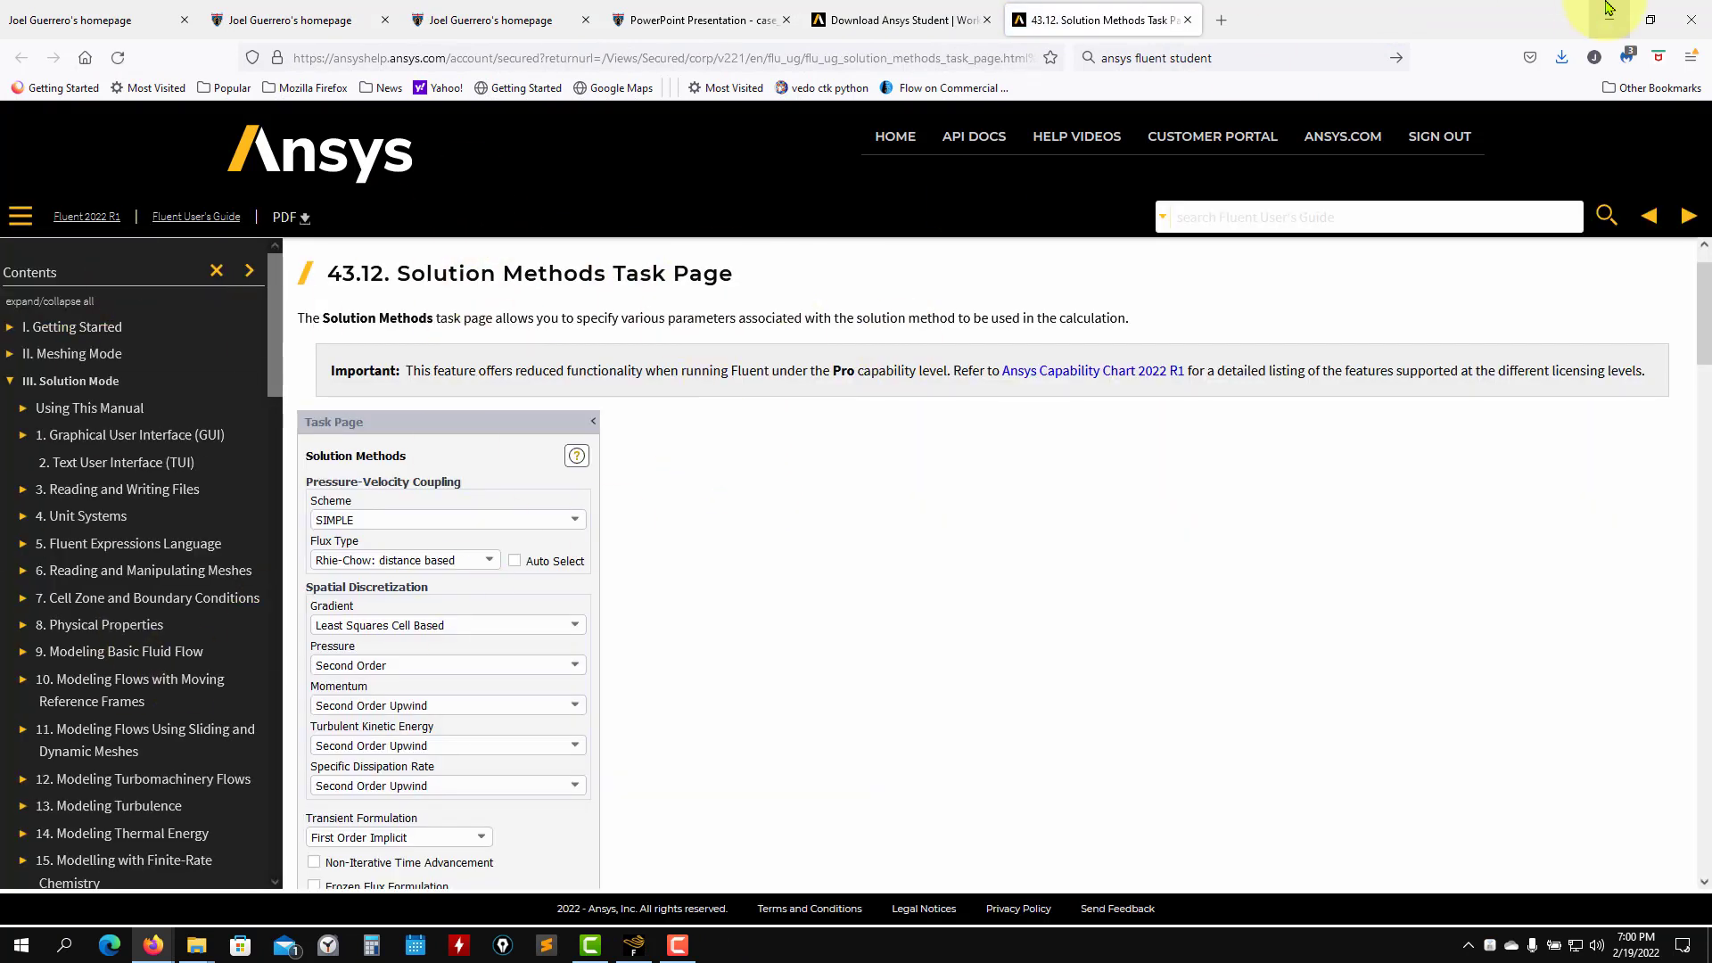
pyautogui.click(1613, 20)
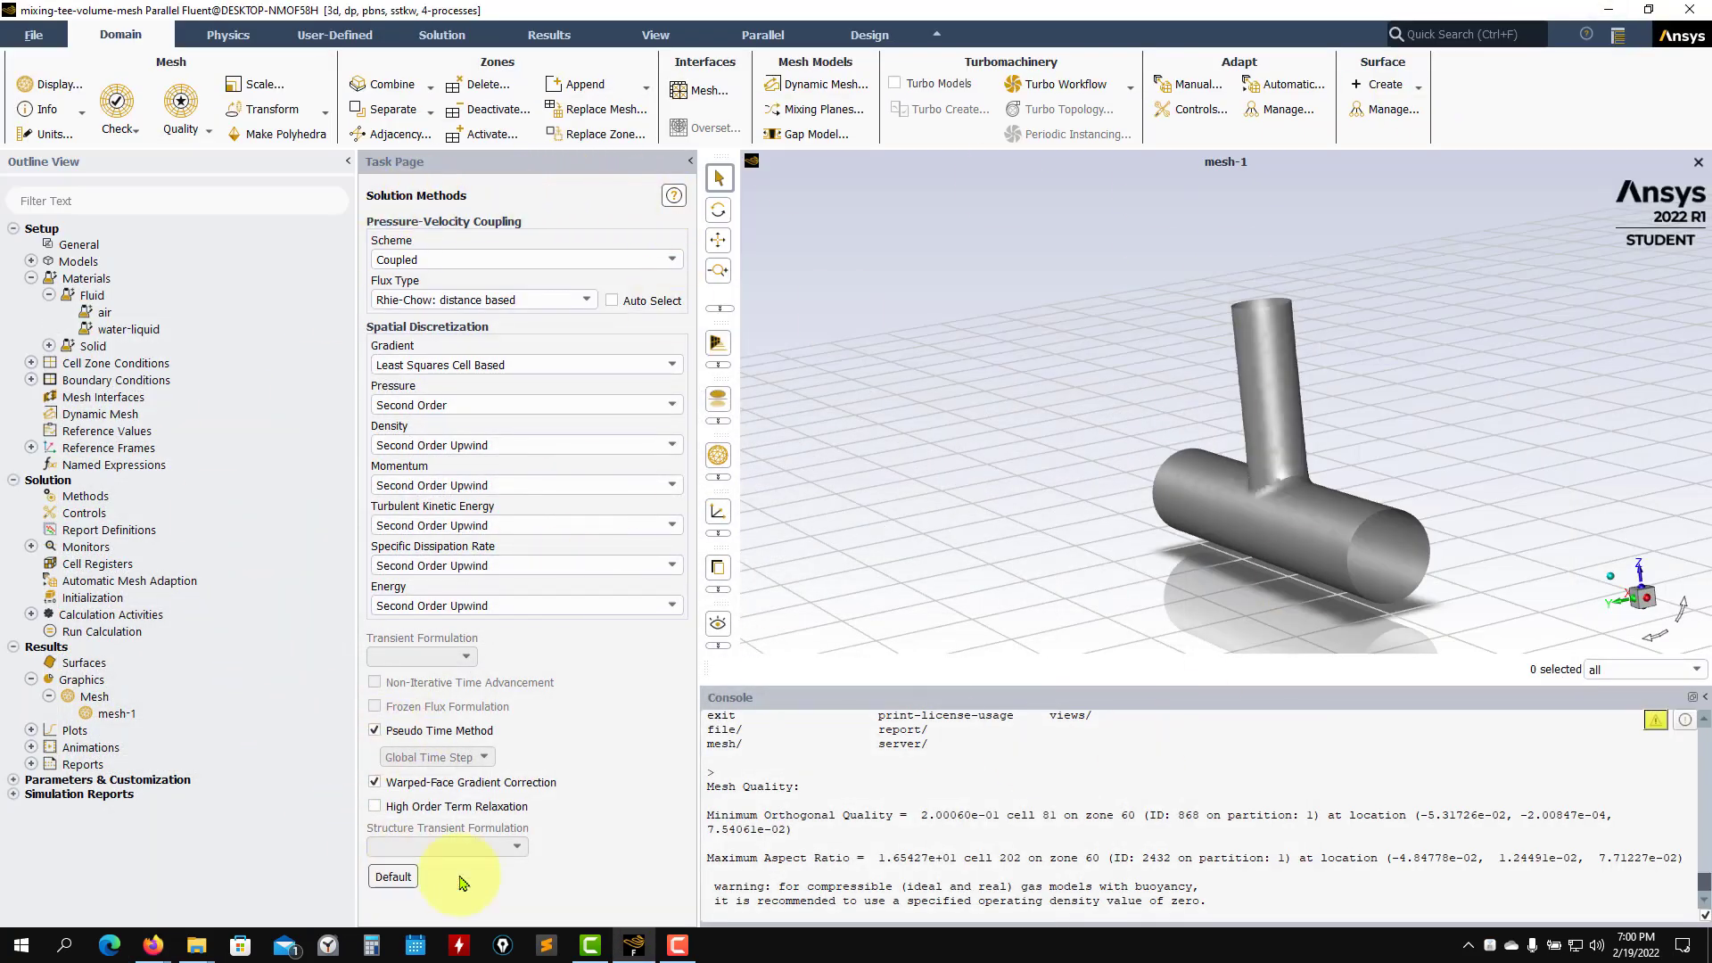
# Step: Review the pseudo time relaxation factors in the solution controls and open the report definitions
pyautogui.click(93, 515)
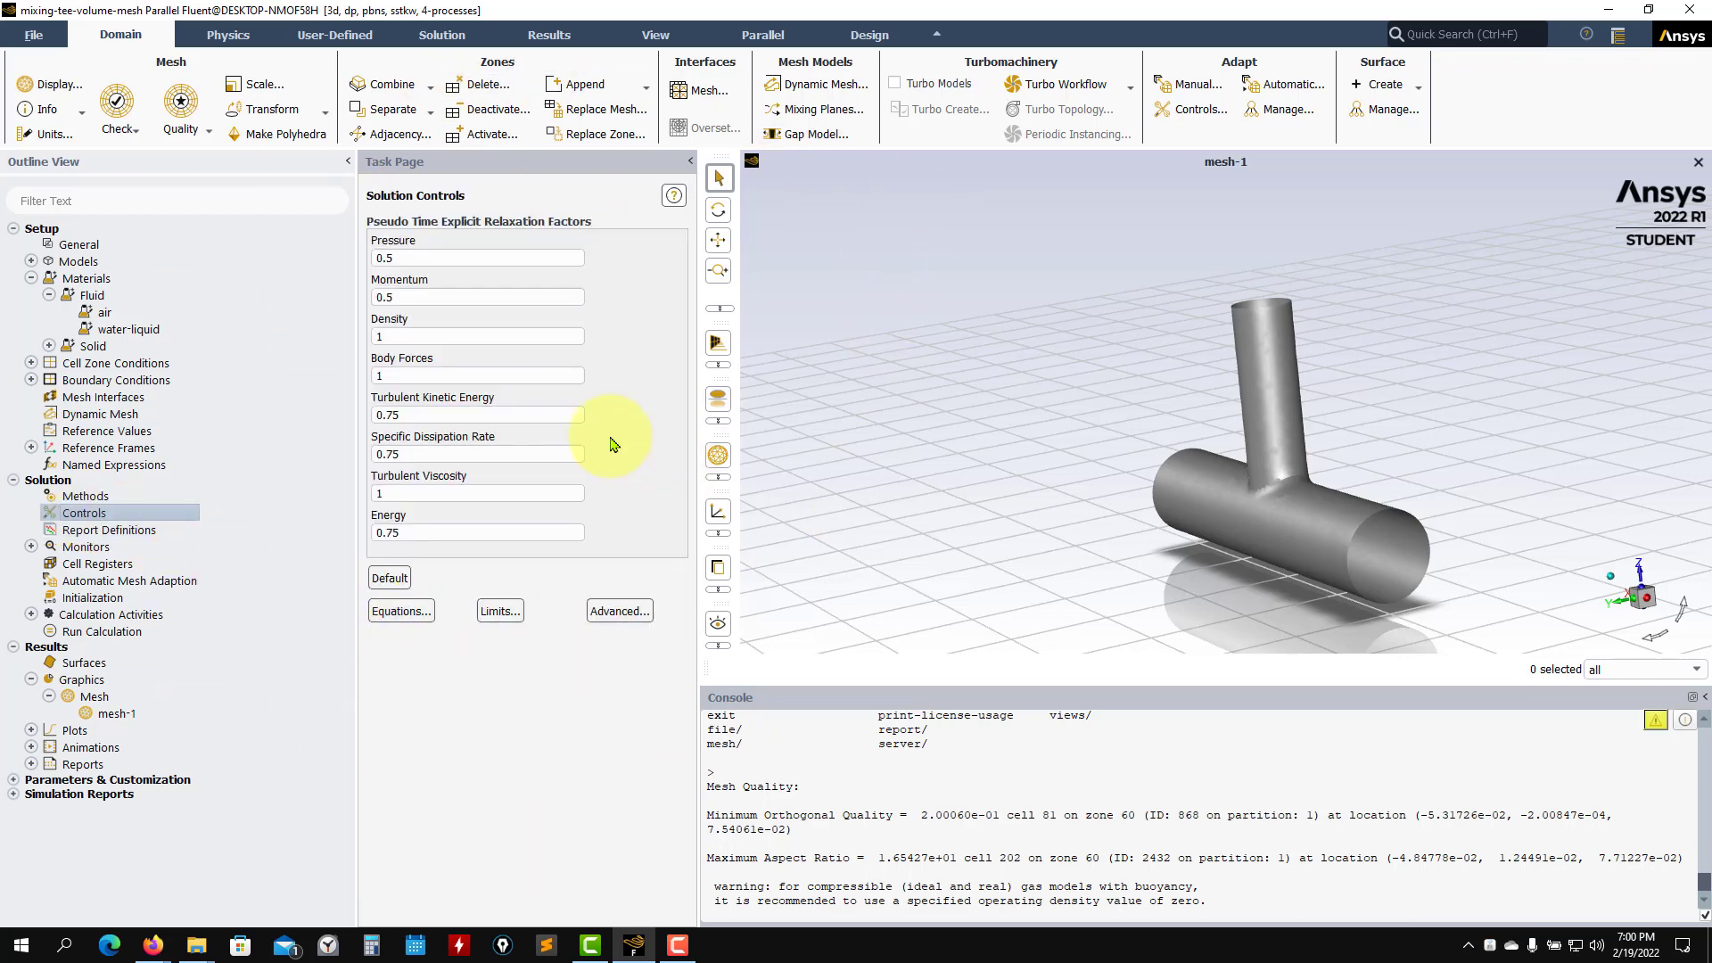
pyautogui.doubleClick(125, 532)
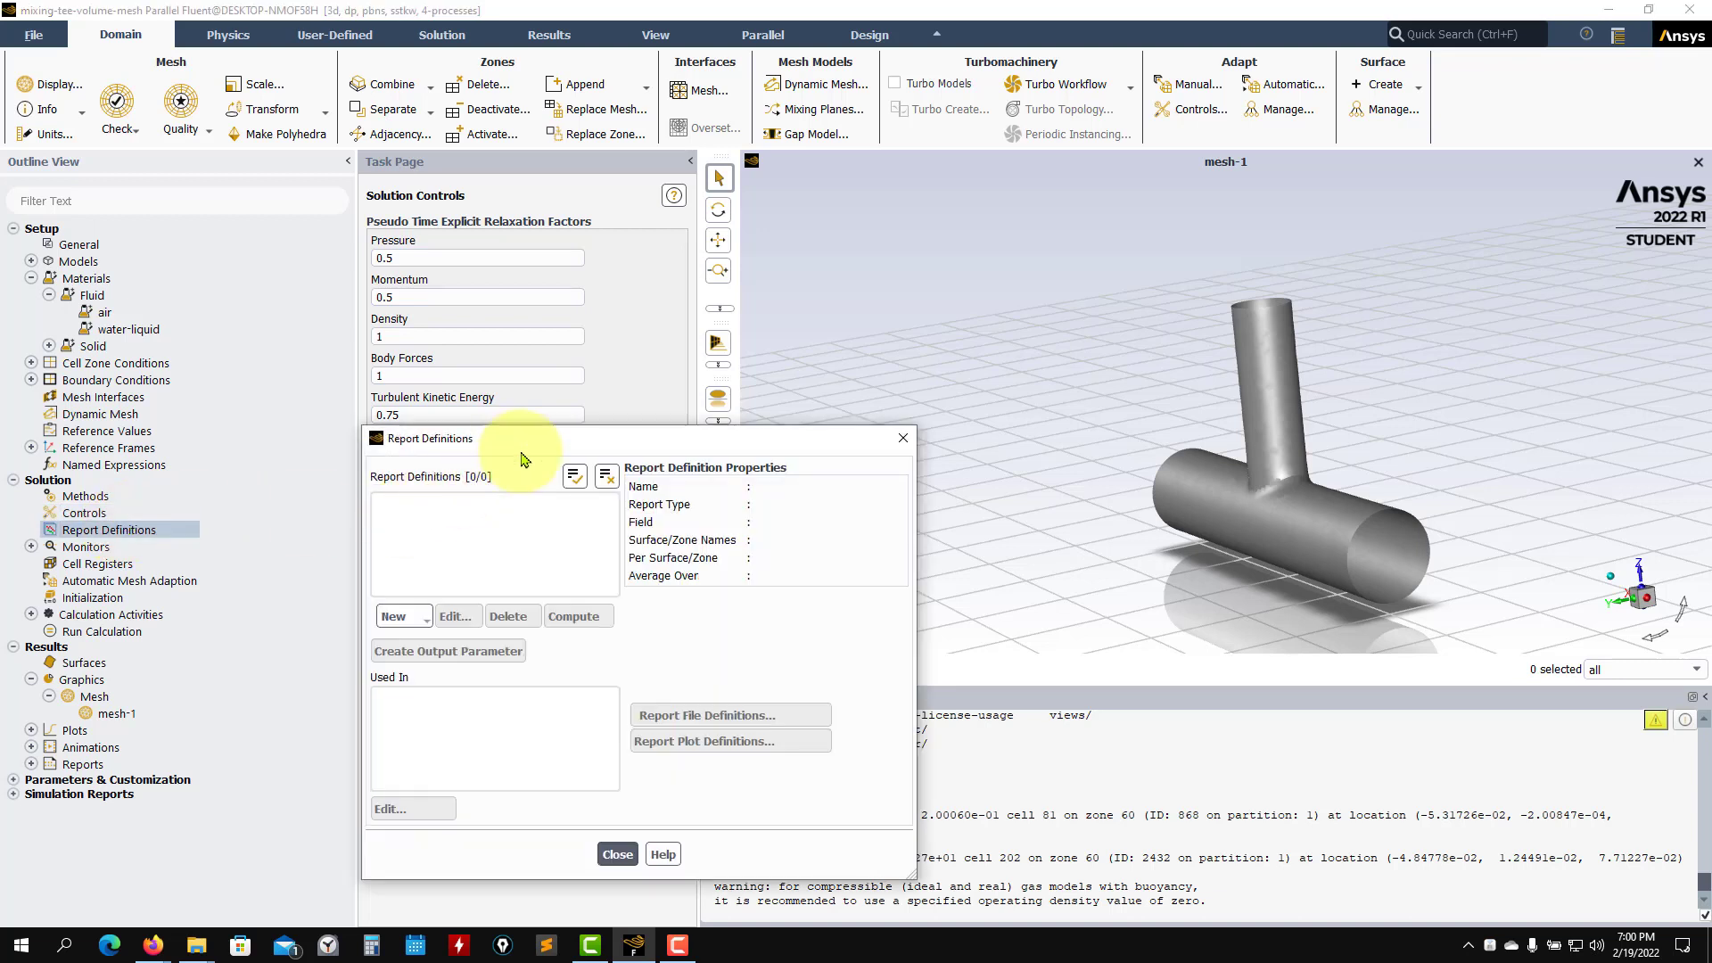
pyautogui.moveTo(536, 450); pyautogui.dragTo(453, 200)
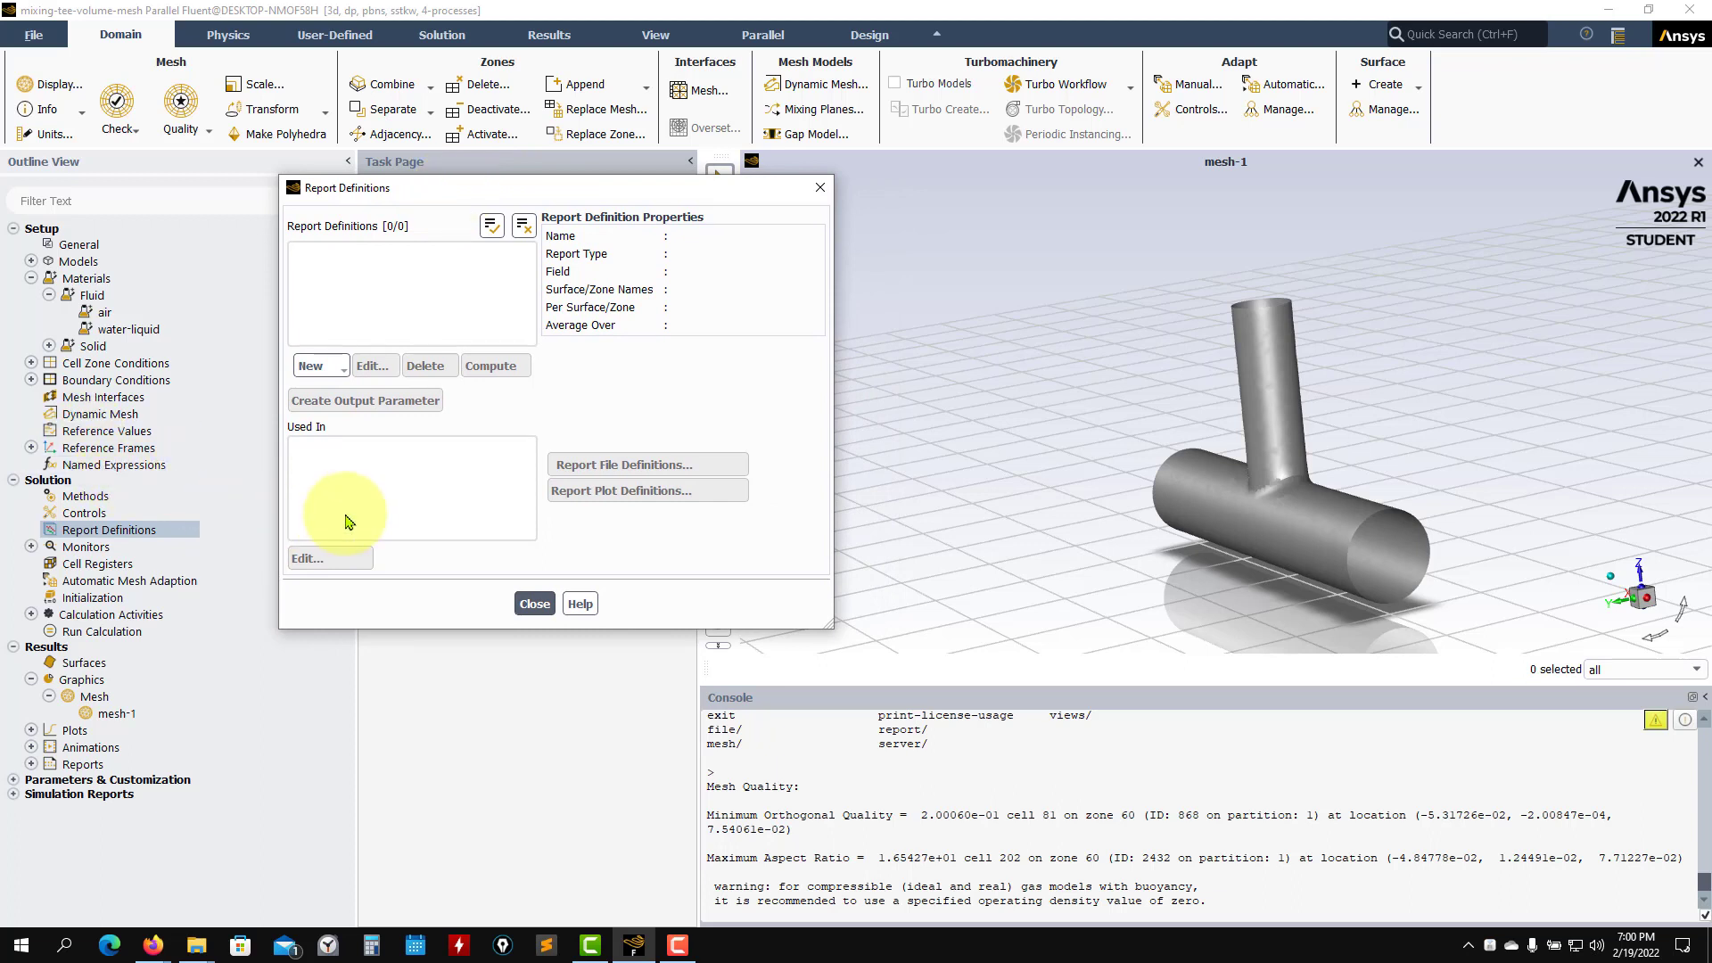
# Step: Start a new mass flow rate surface report covering the inlet-large, inlet-small and outlet surfaces
pyautogui.click(346, 371)
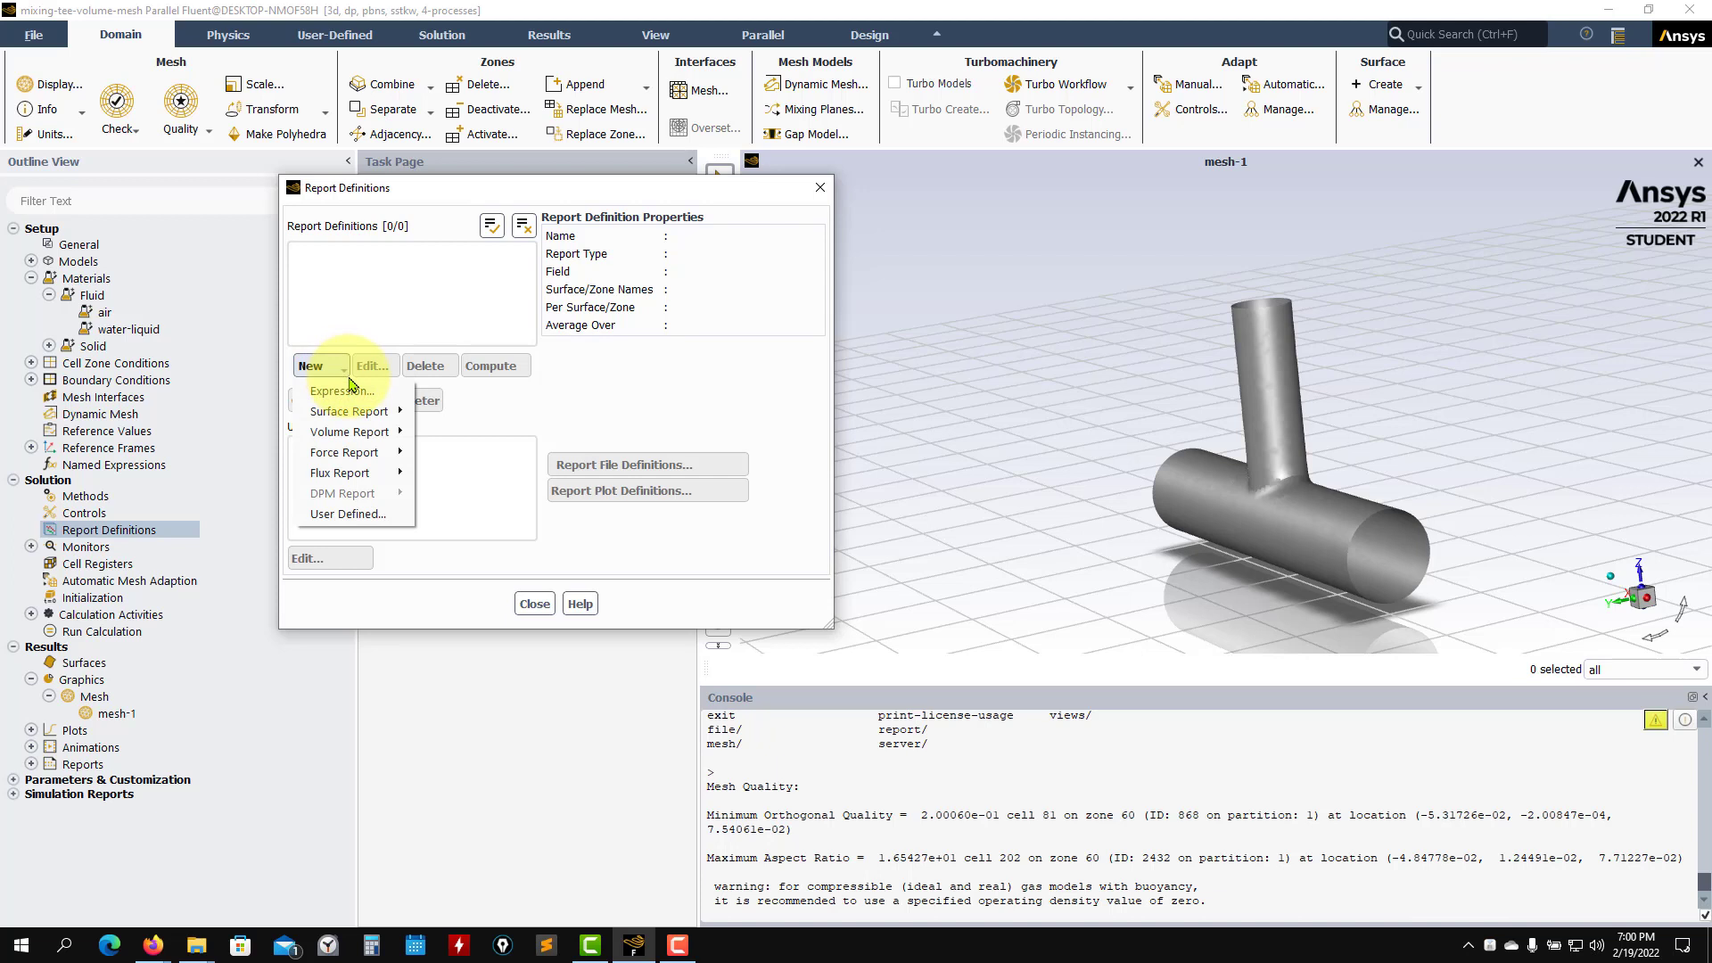
pyautogui.moveTo(356, 416)
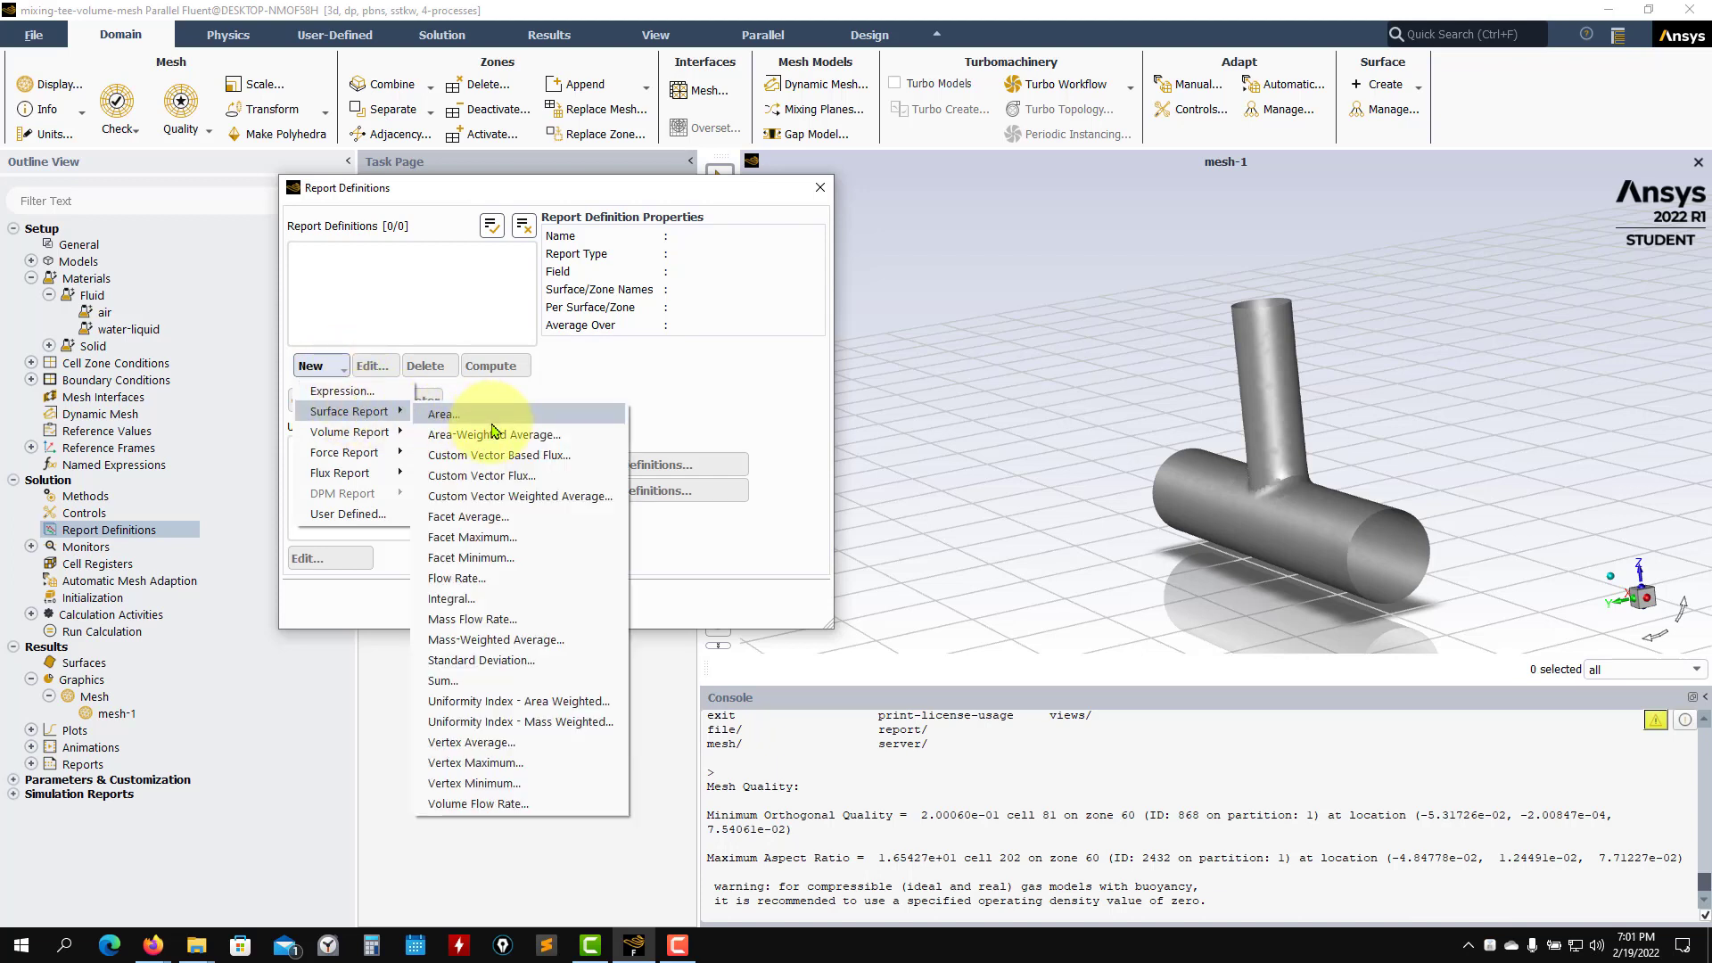
pyautogui.click(492, 621)
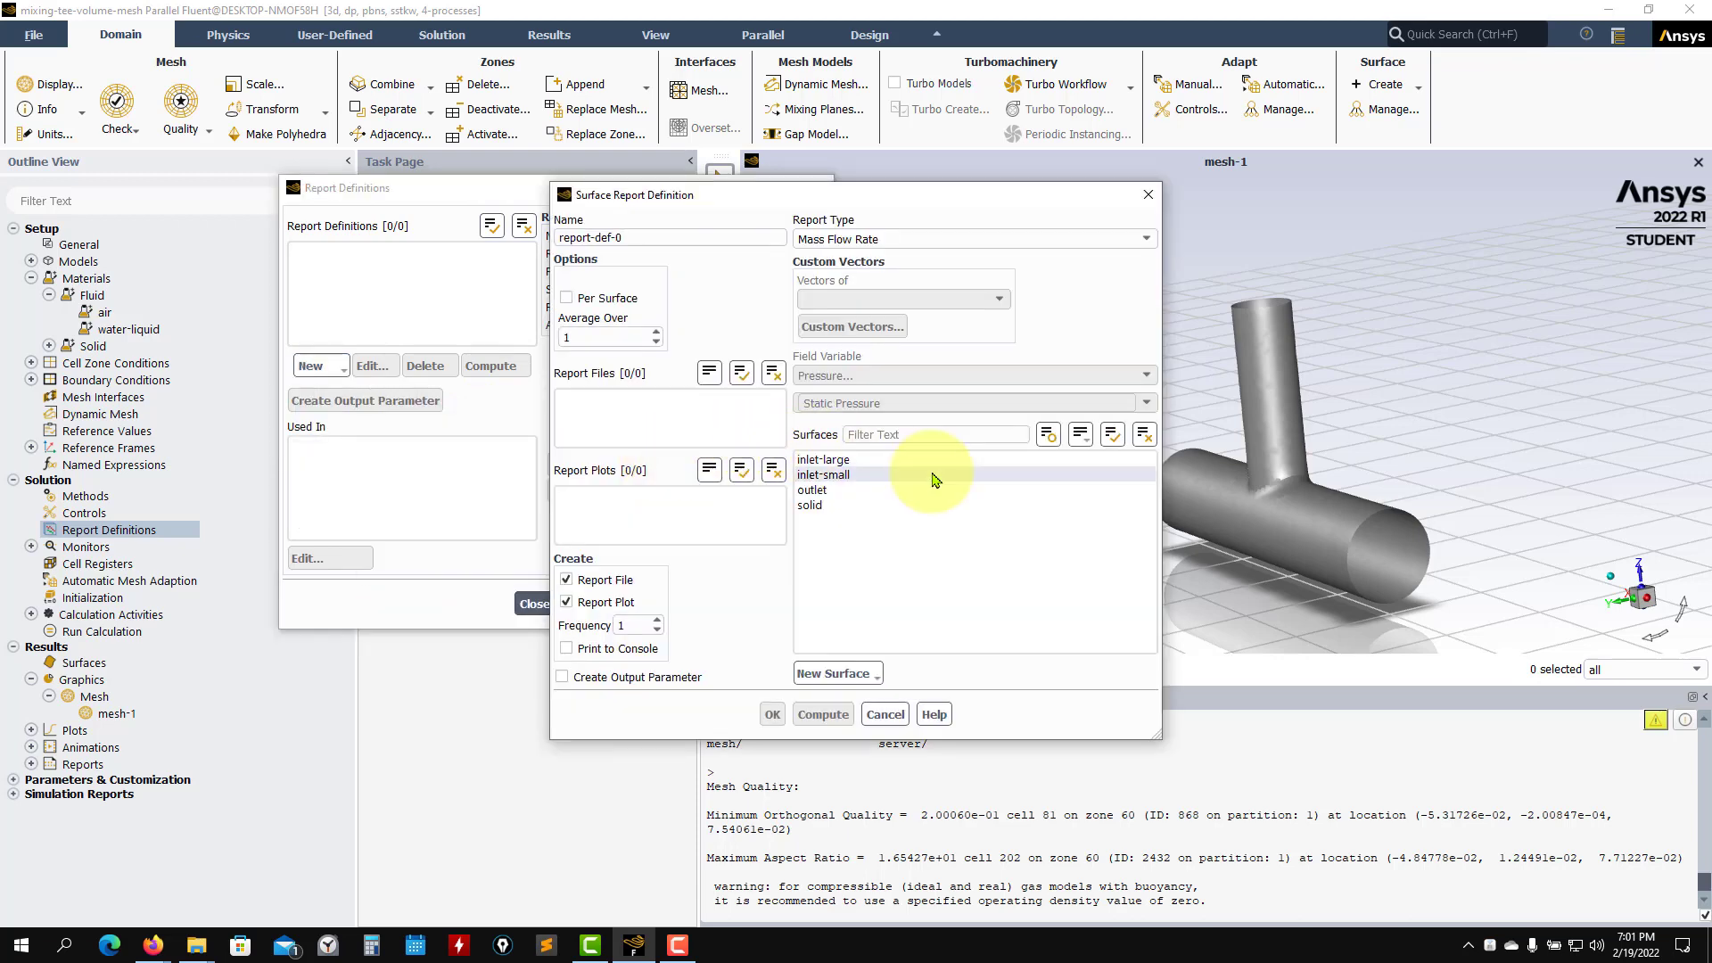
pyautogui.click(829, 475)
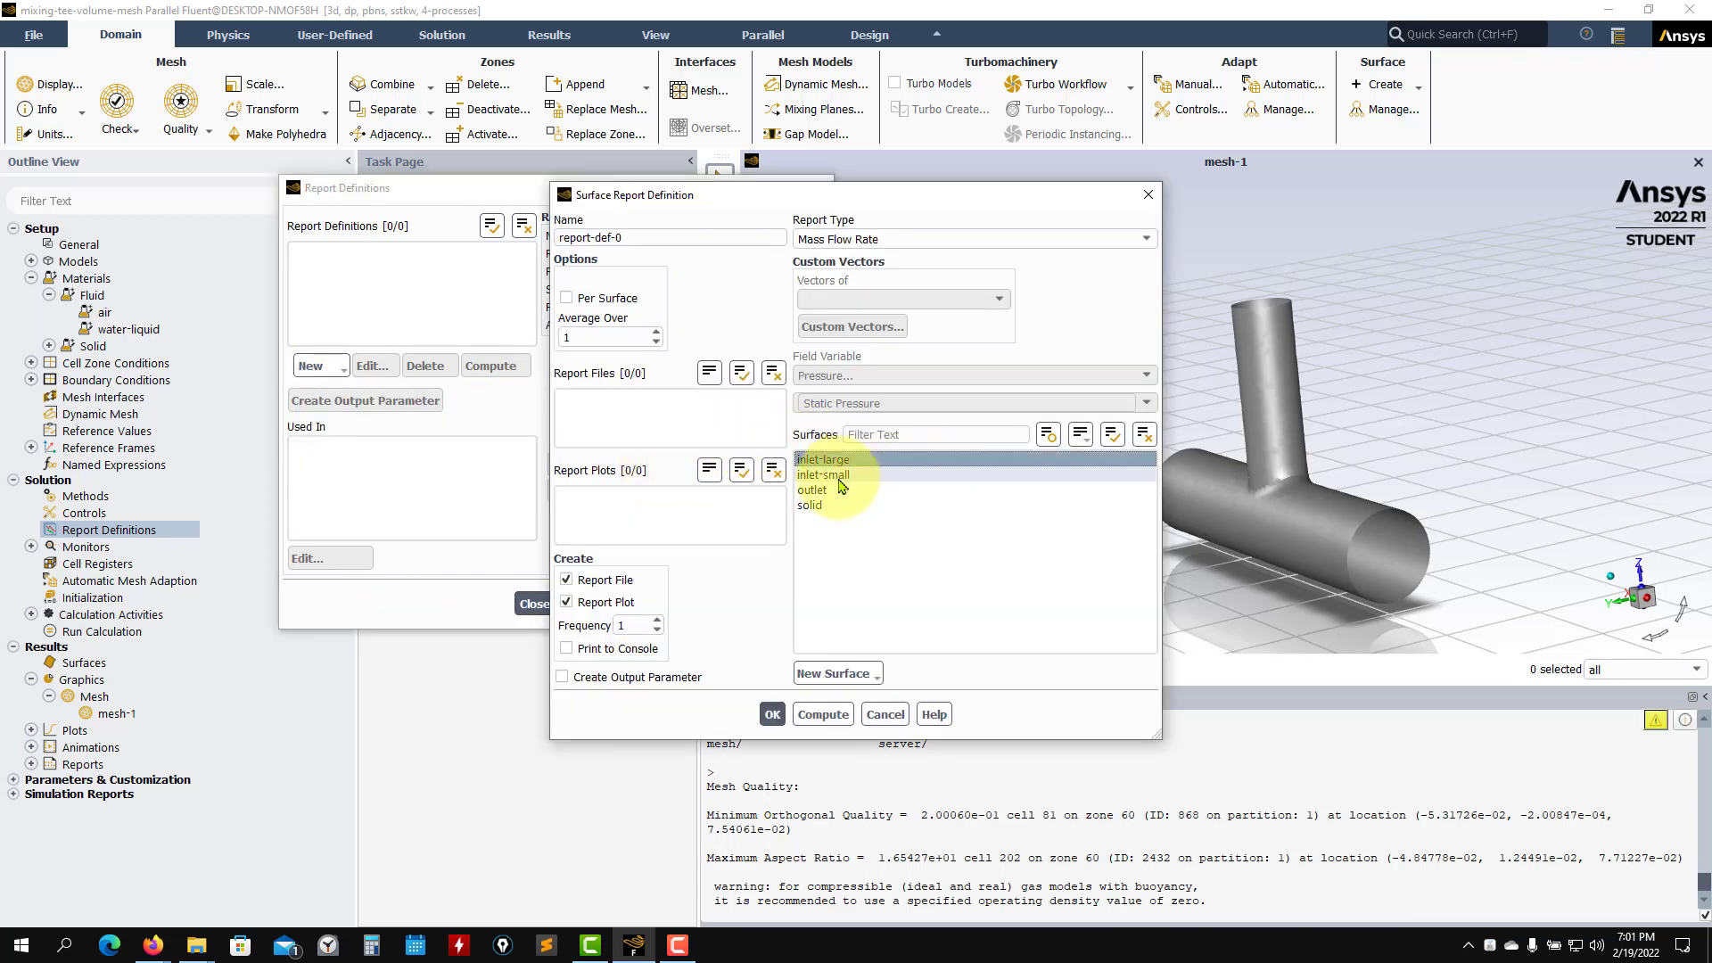
pyautogui.click(813, 489)
pyautogui.click(825, 460)
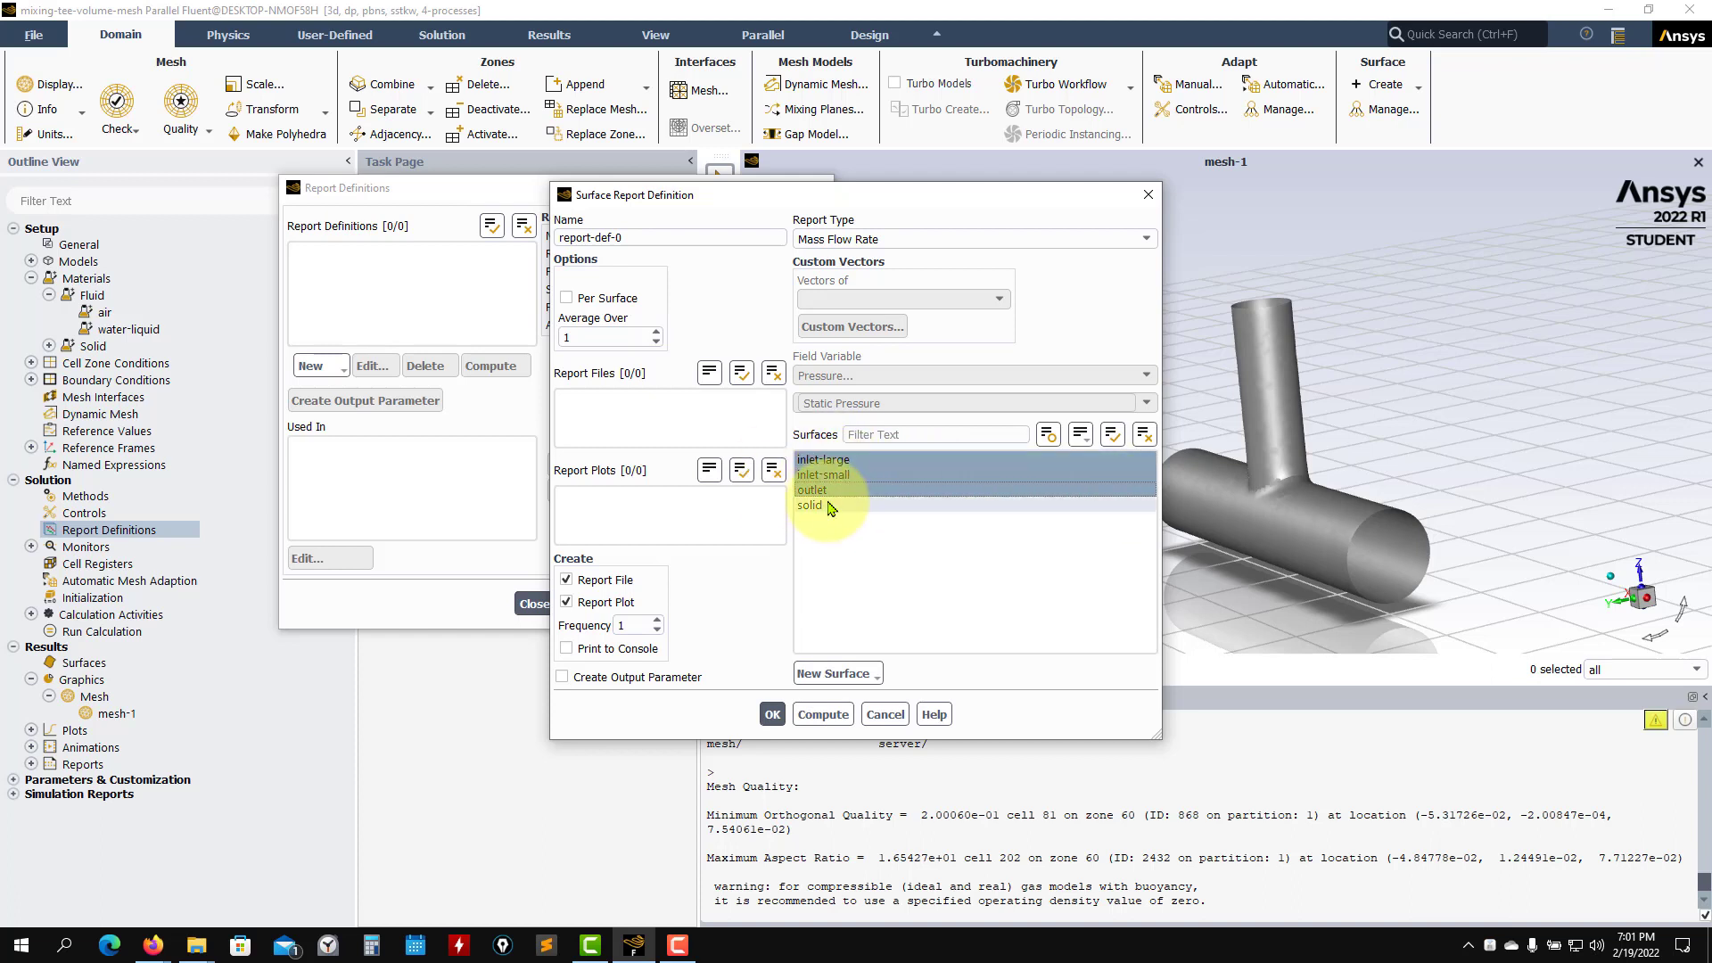
# Step: Name the report mf1 with Per Surface turned off, create it with a report file and plot, and close the report definitions
pyautogui.doubleClick(662, 238)
pyautogui.tripleClick(662, 238)
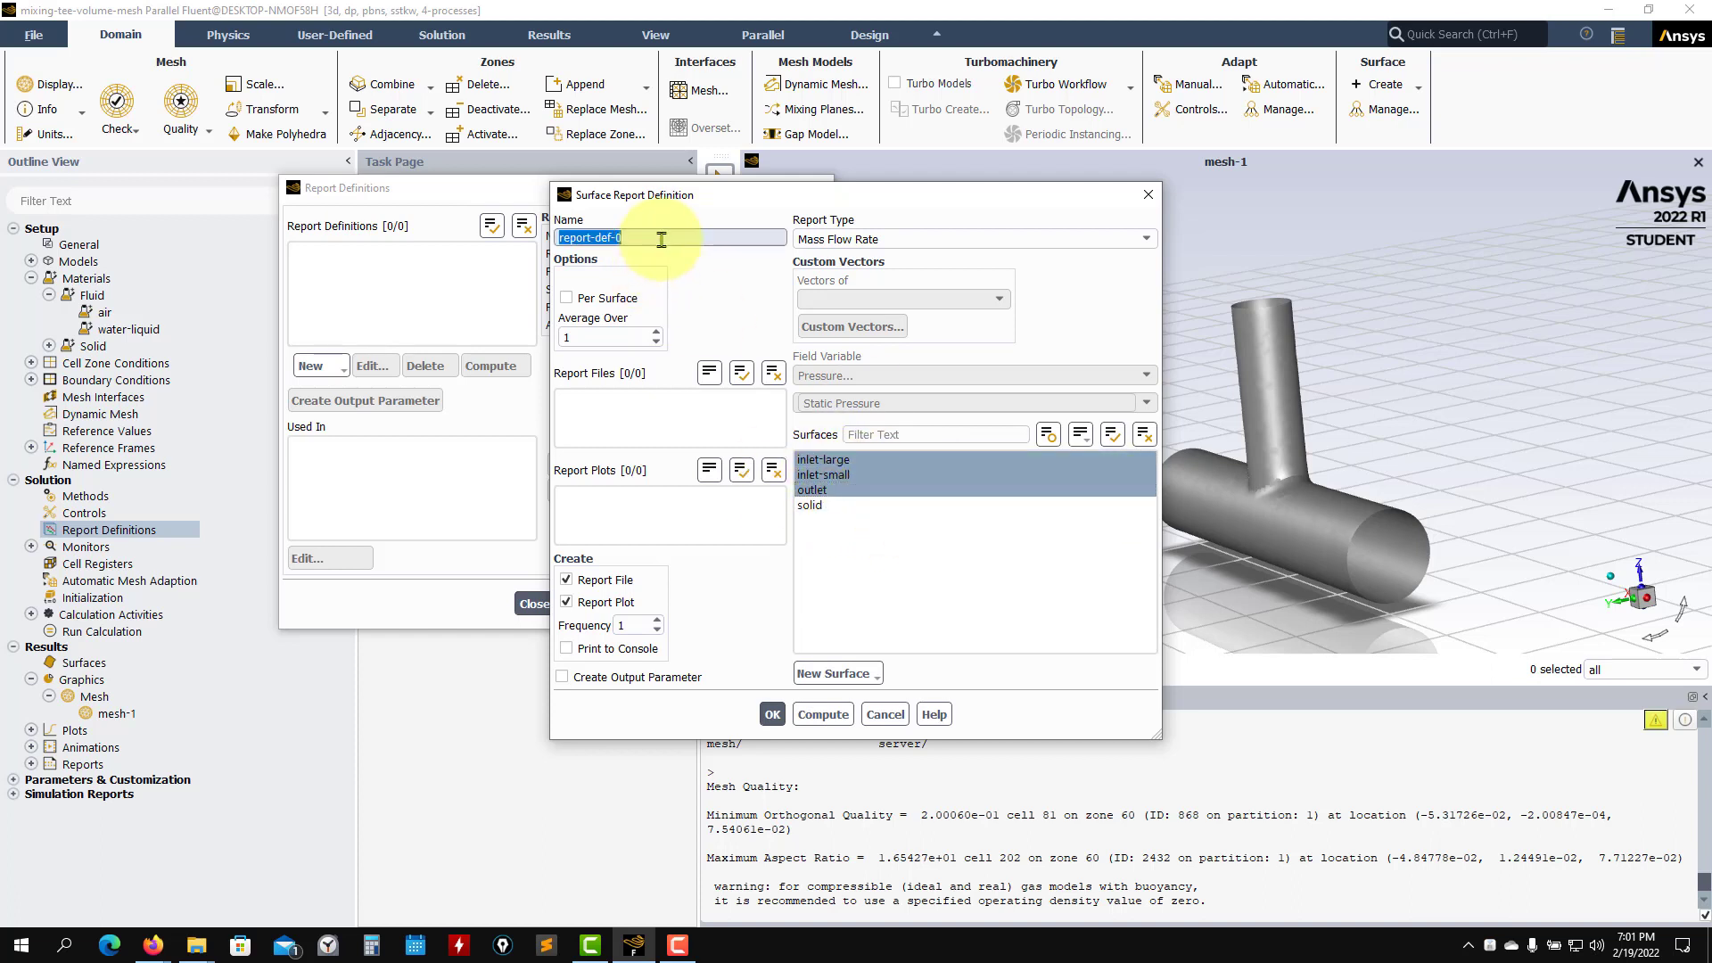
pyautogui.write('mf1')
pyautogui.click(612, 299)
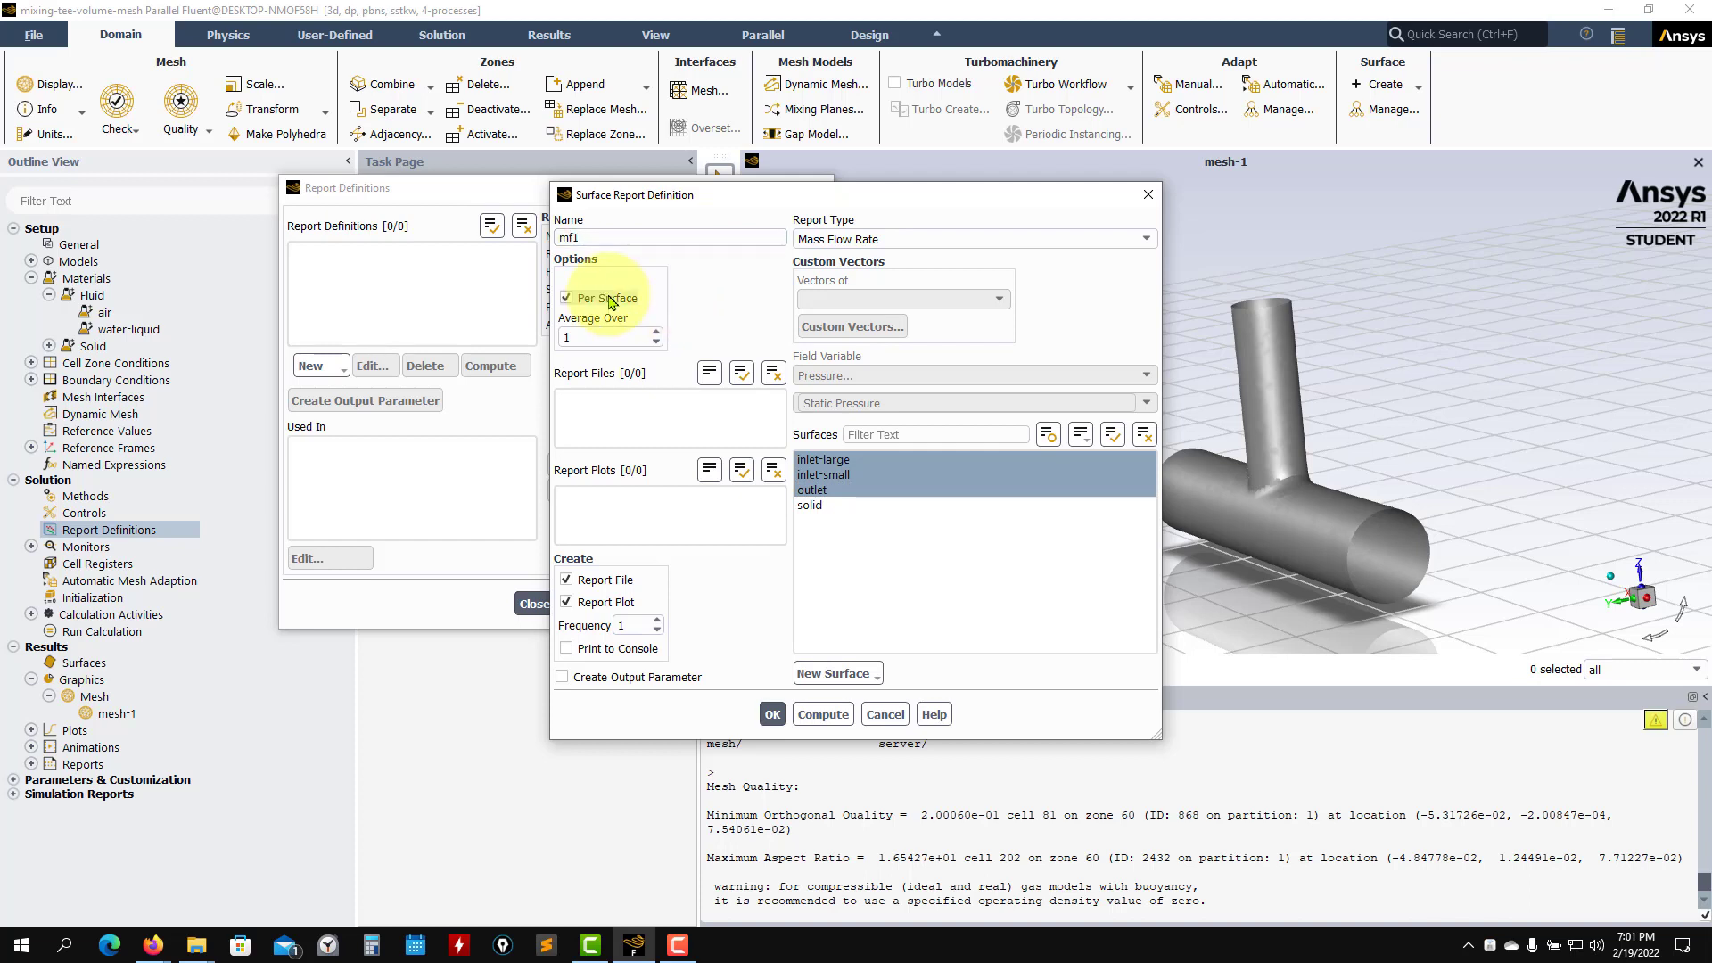
pyautogui.click(828, 478)
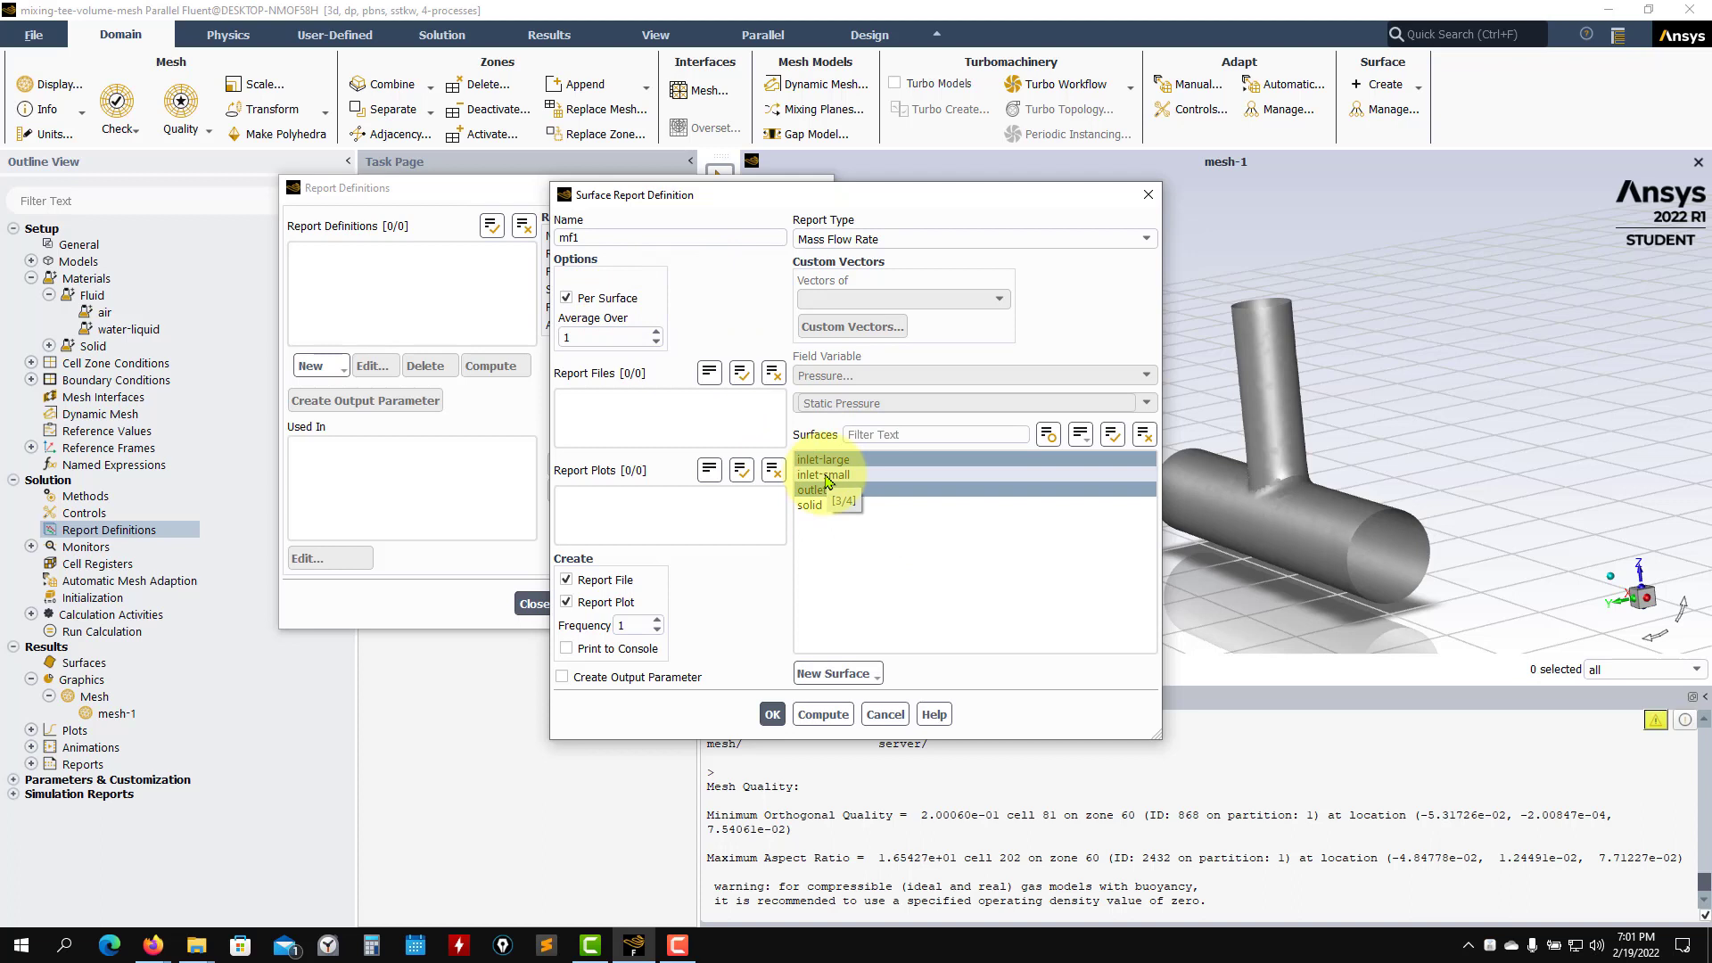
pyautogui.click(828, 478)
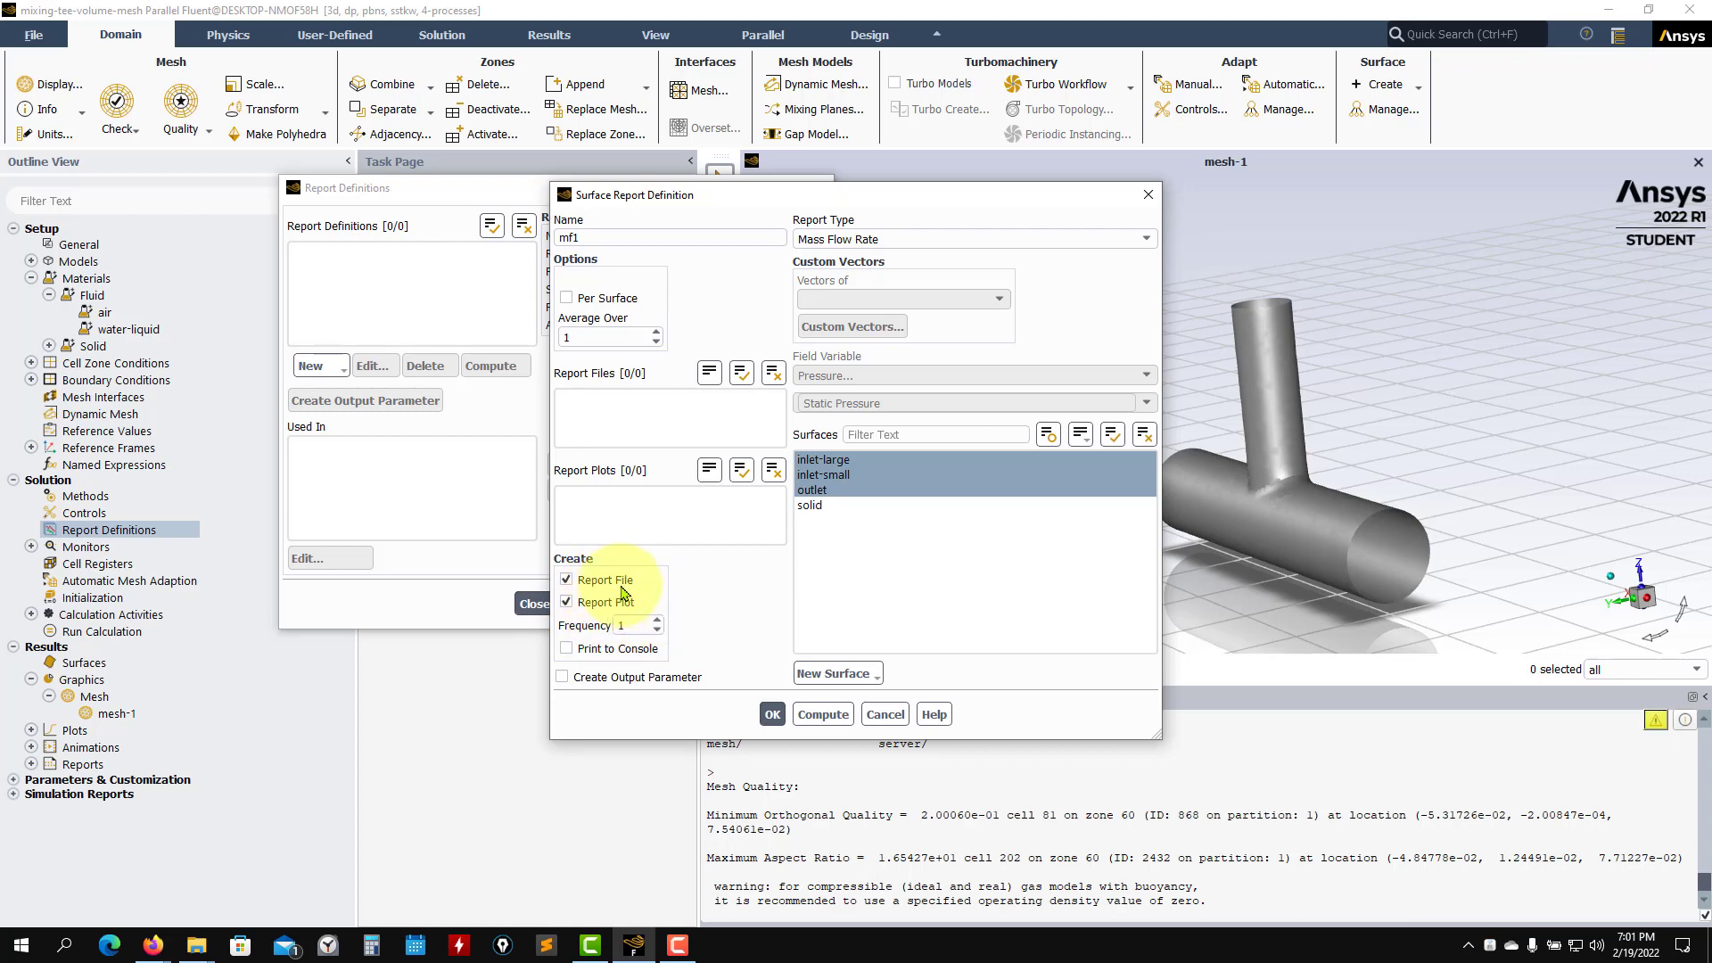
pyautogui.click(774, 713)
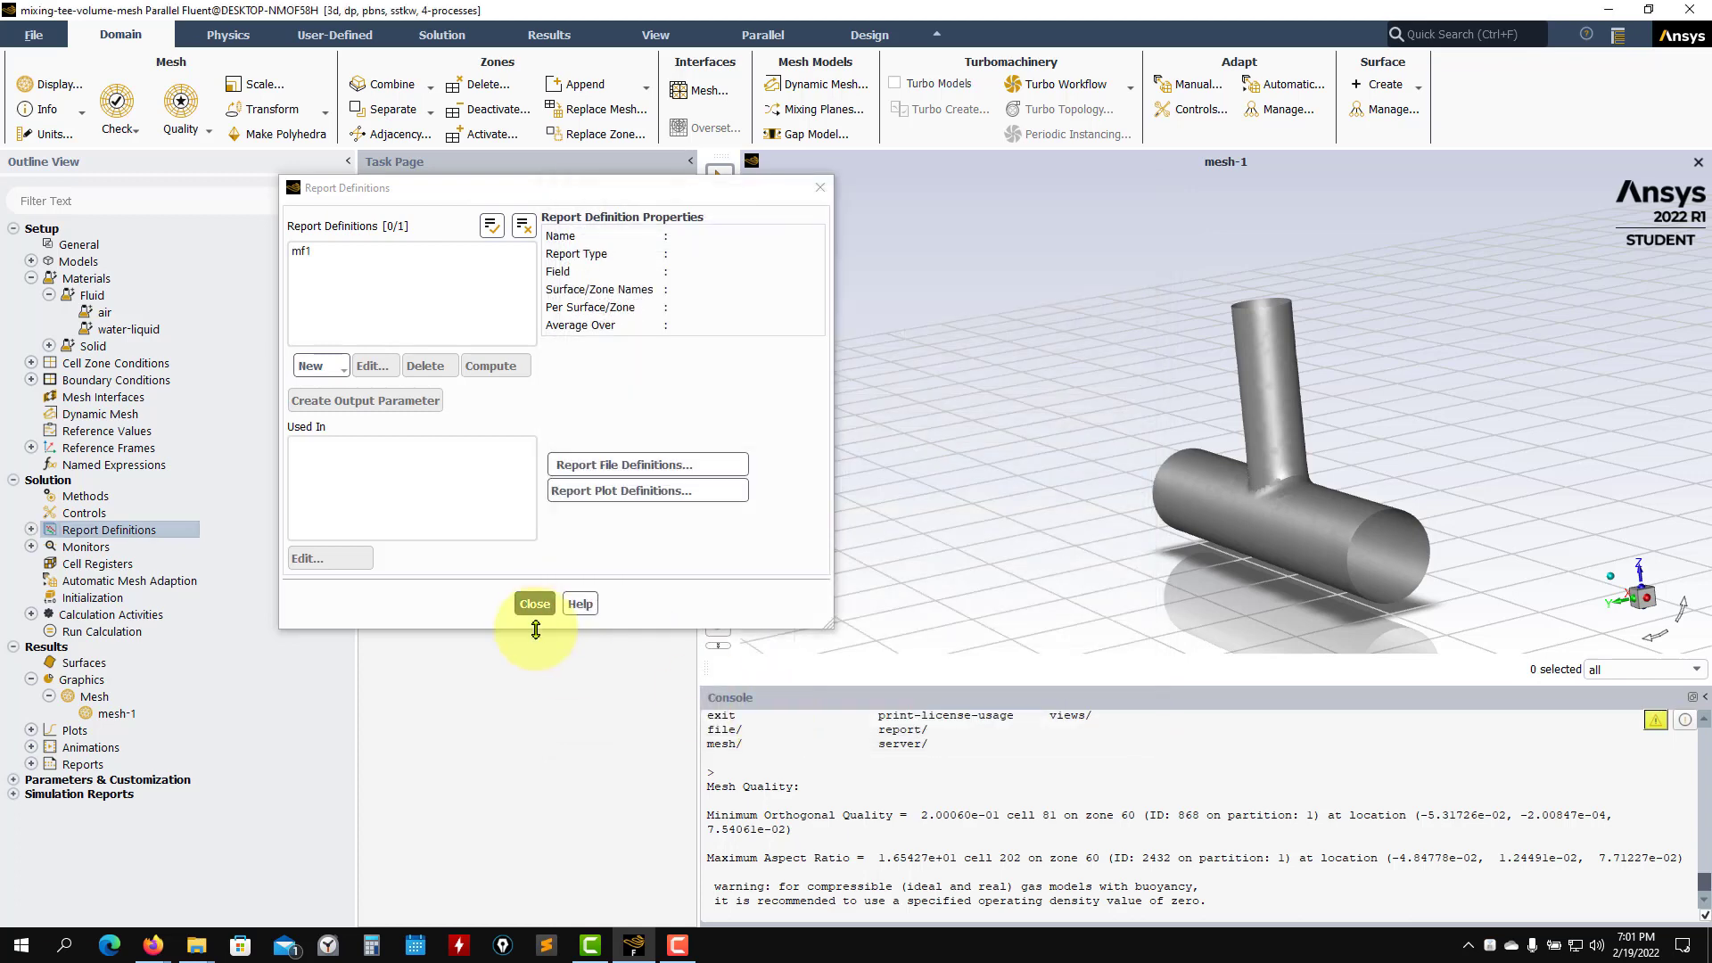
pyautogui.click(535, 605)
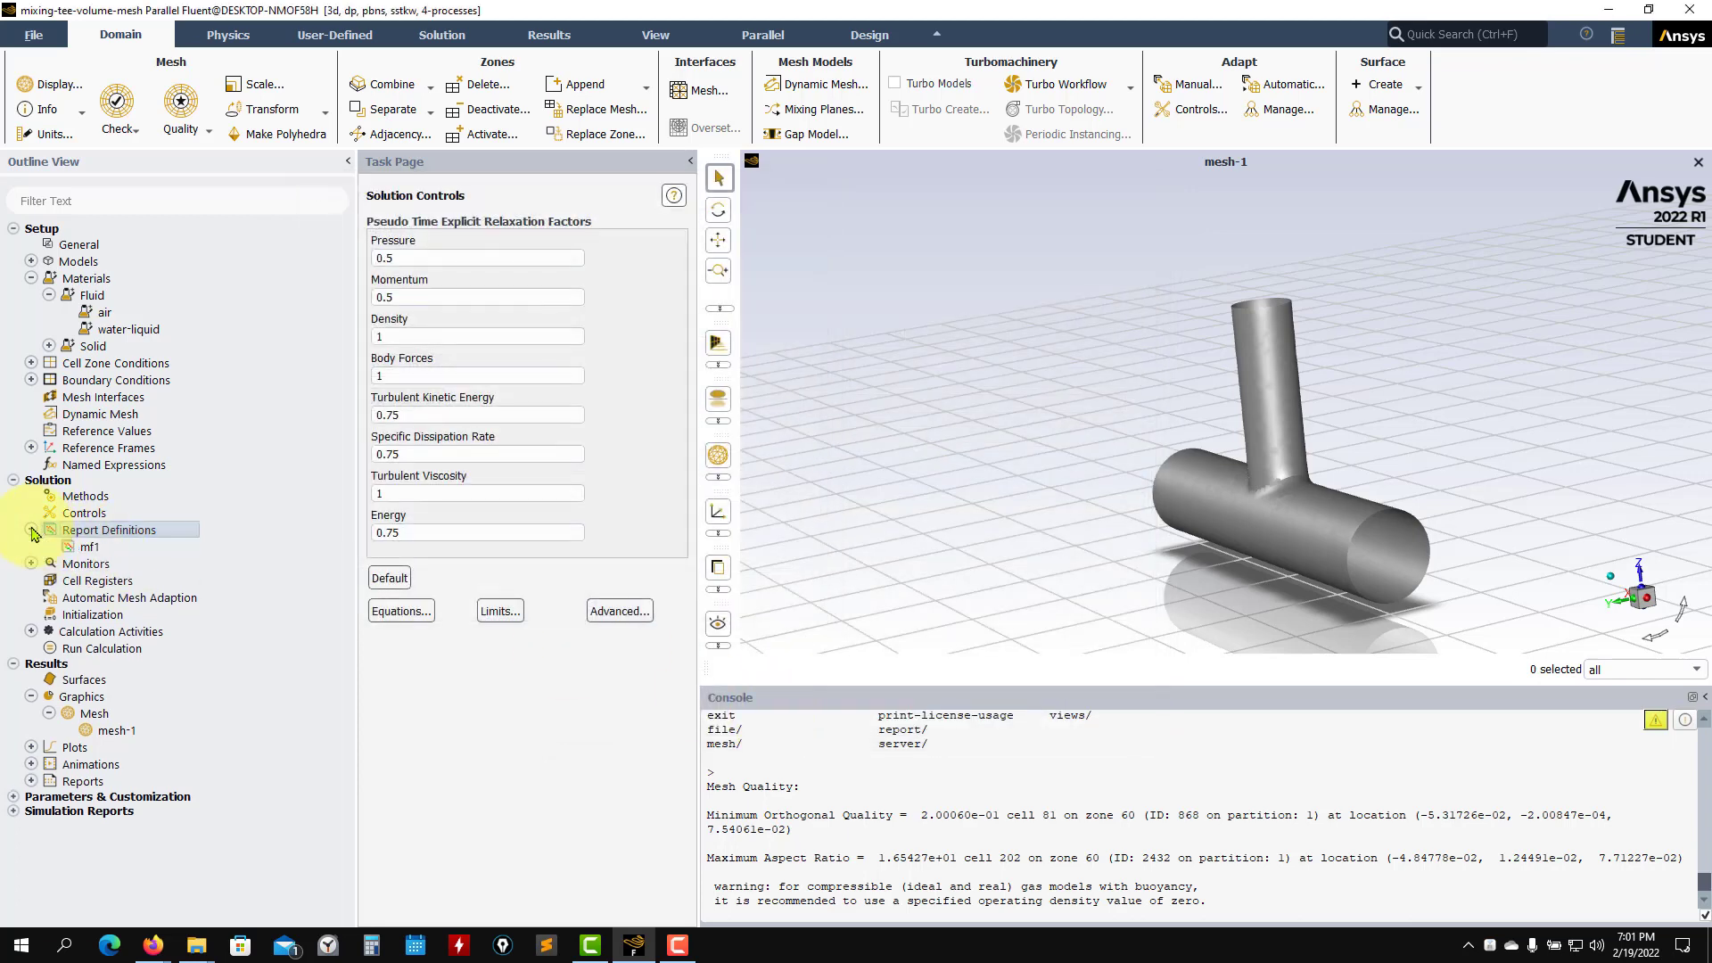
# Step: Create a second mass flow rate surface report named mf2 with Per Surface enabled, covering inlet-large, inlet-small and outlet
pyautogui.rightClick(108, 530)
pyautogui.moveTo(179, 640)
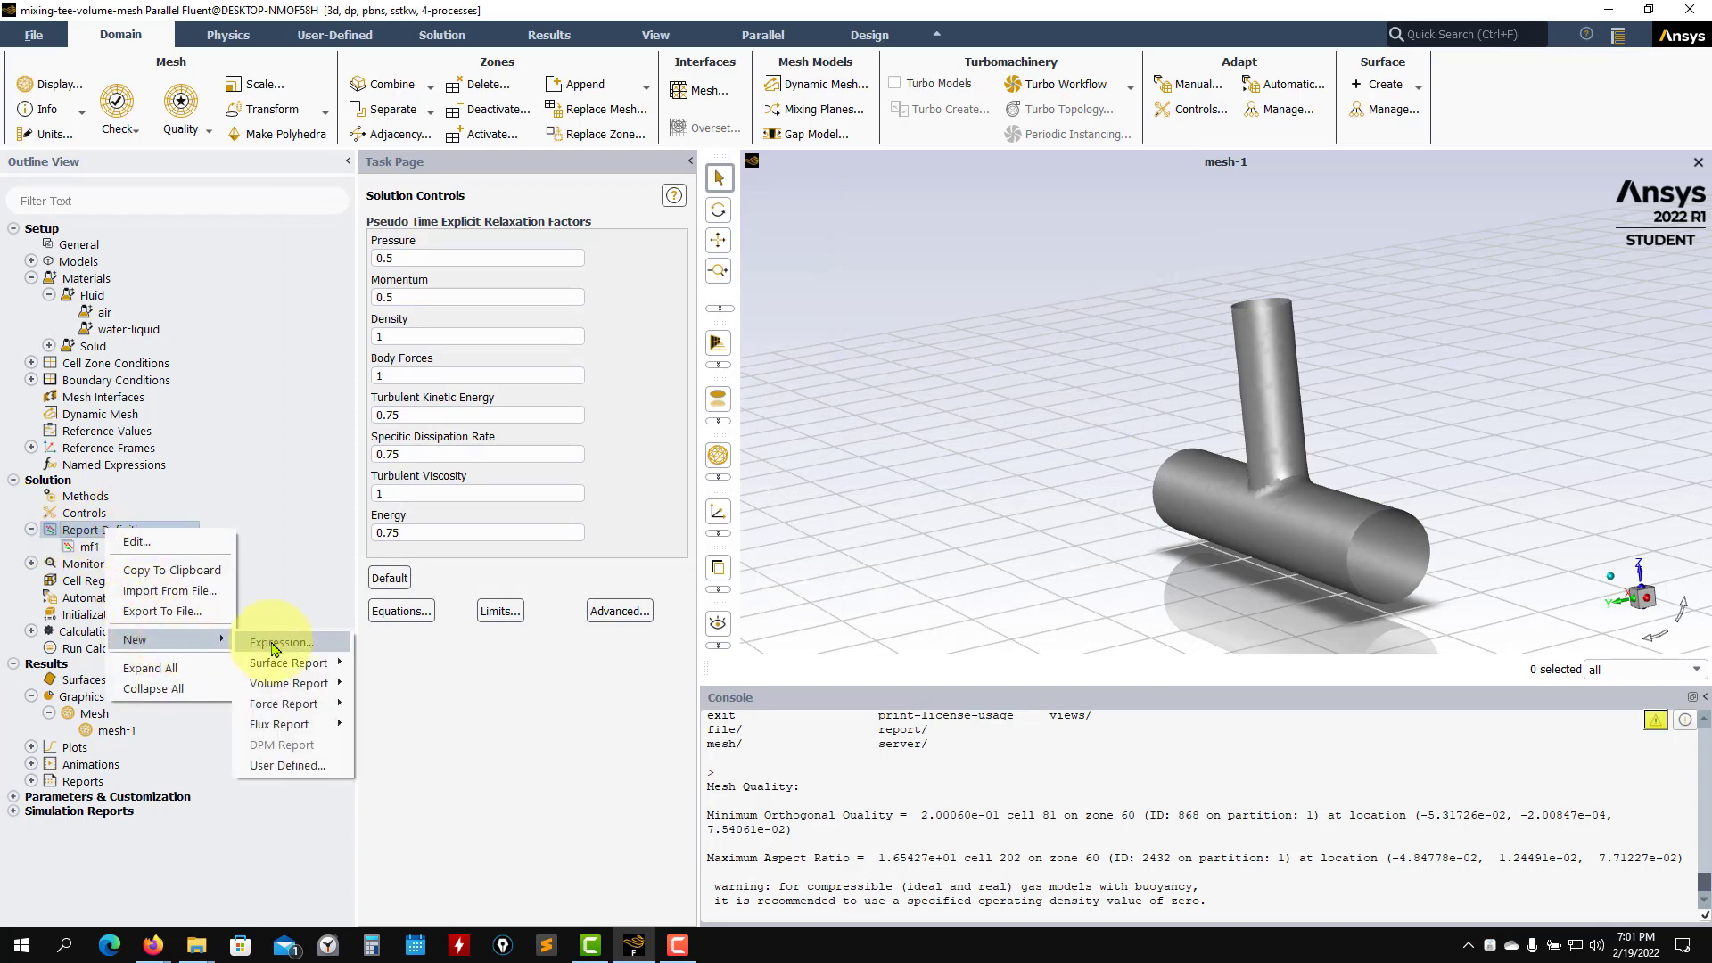
pyautogui.moveTo(296, 665)
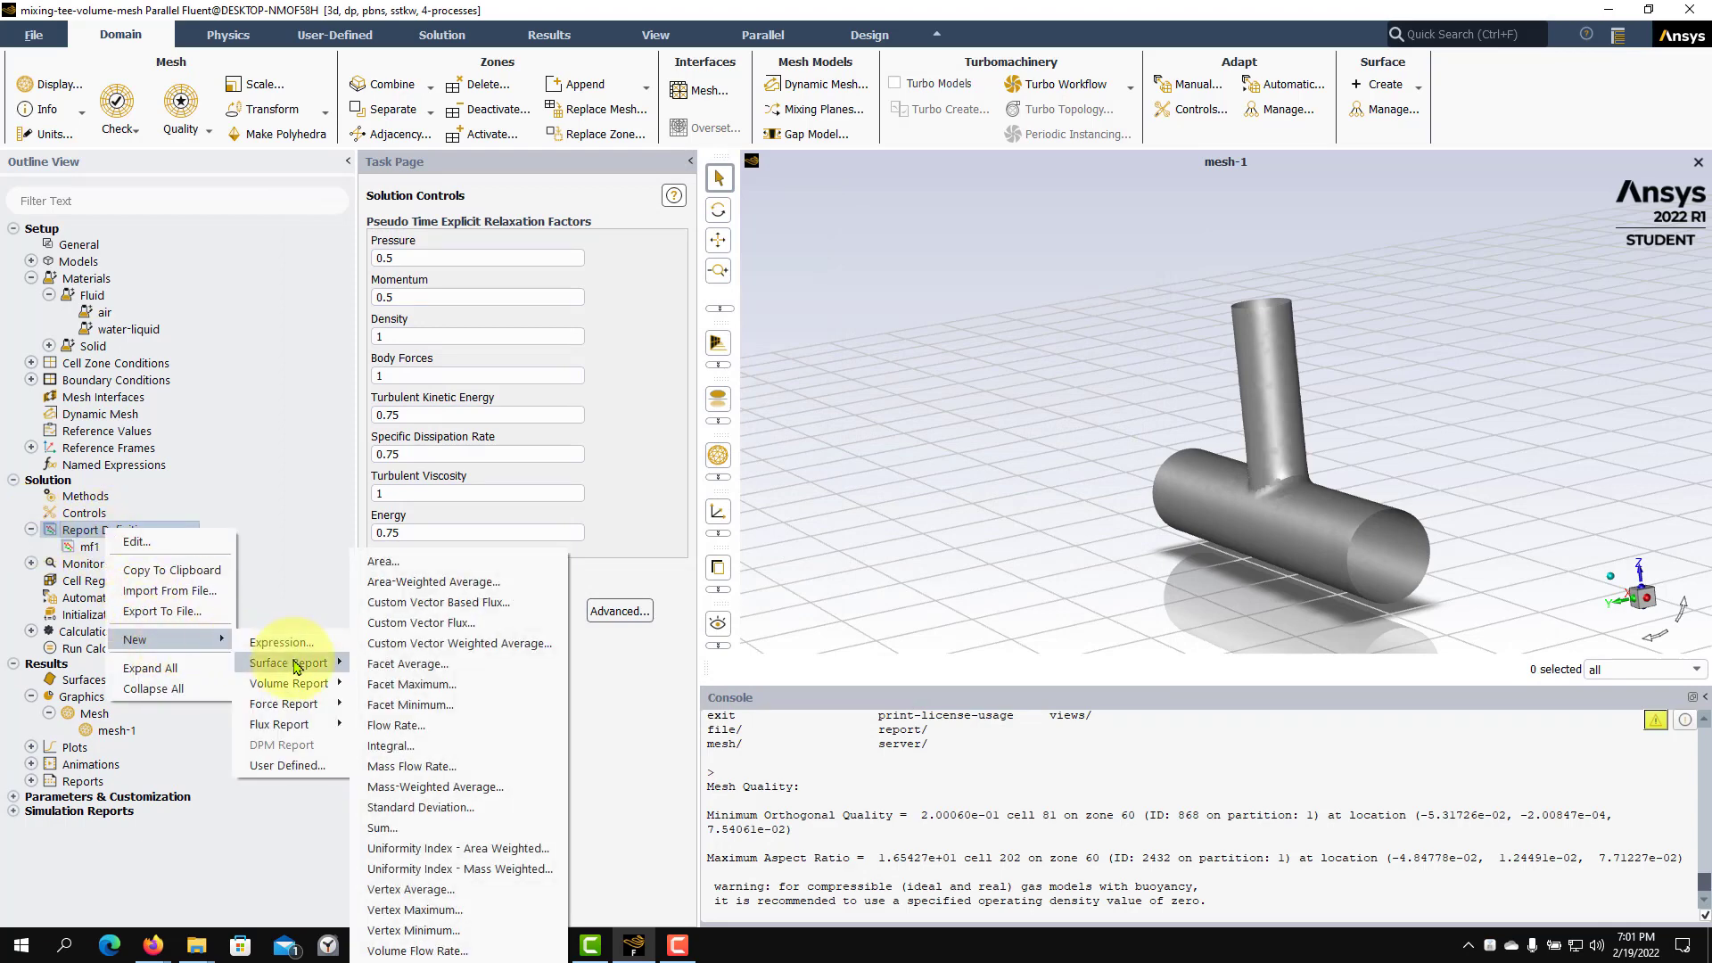
pyautogui.click(492, 767)
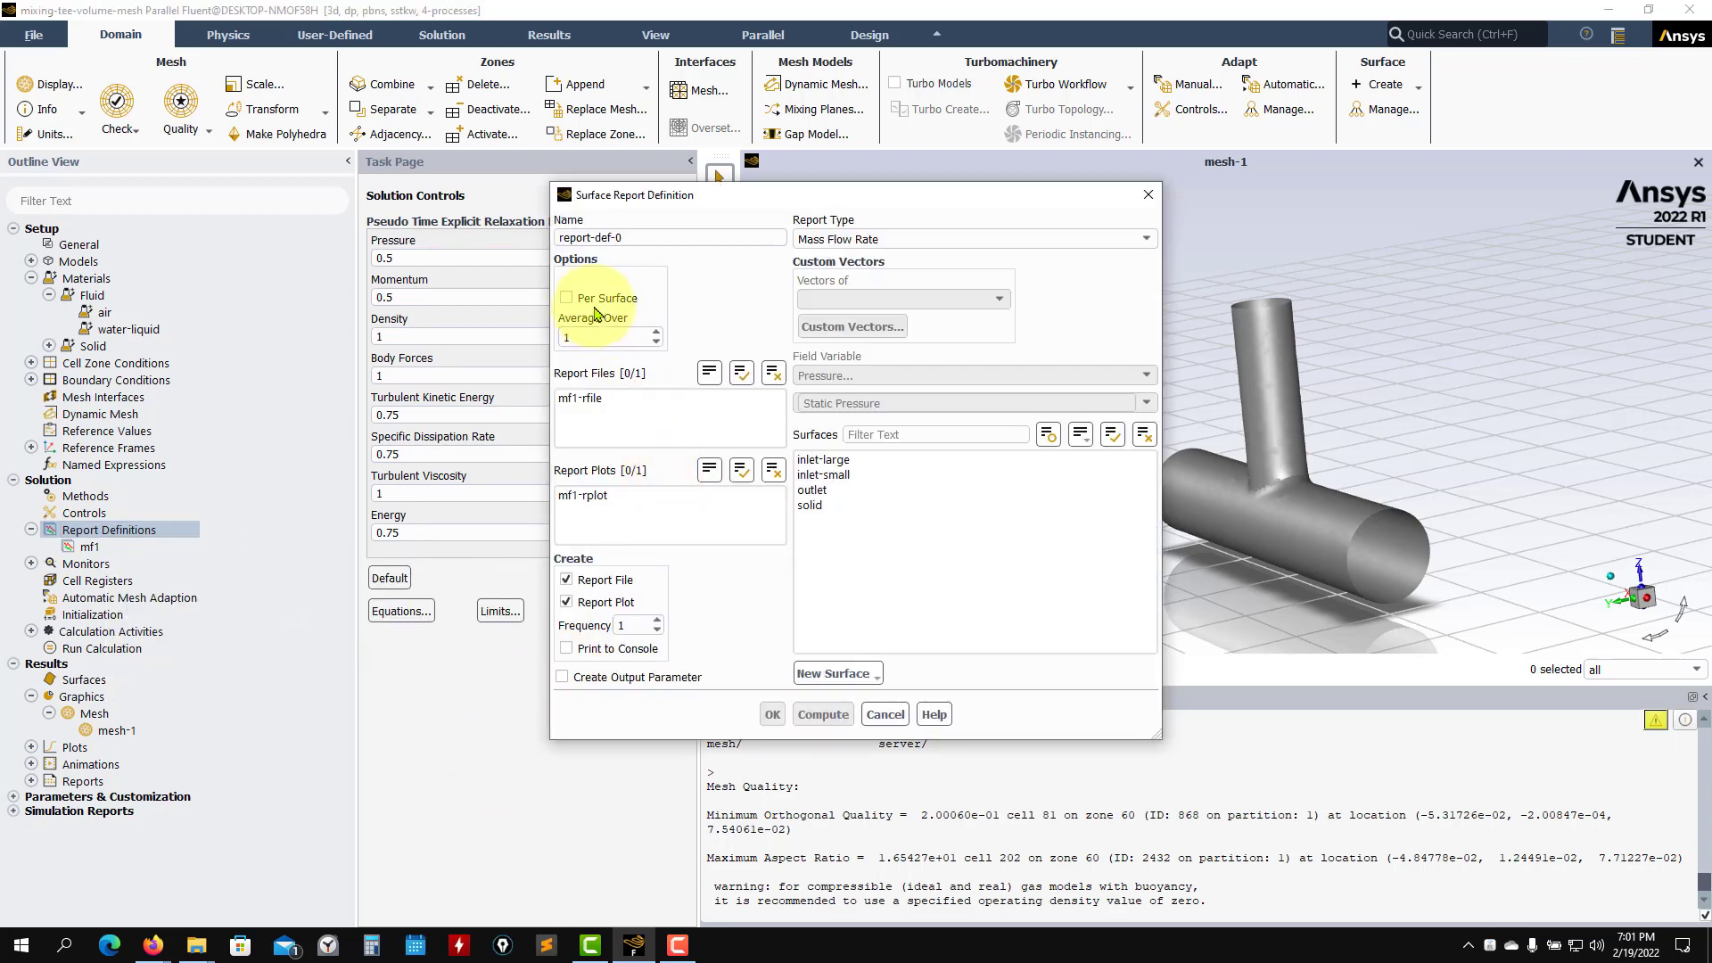
pyautogui.tripleClick(638, 242)
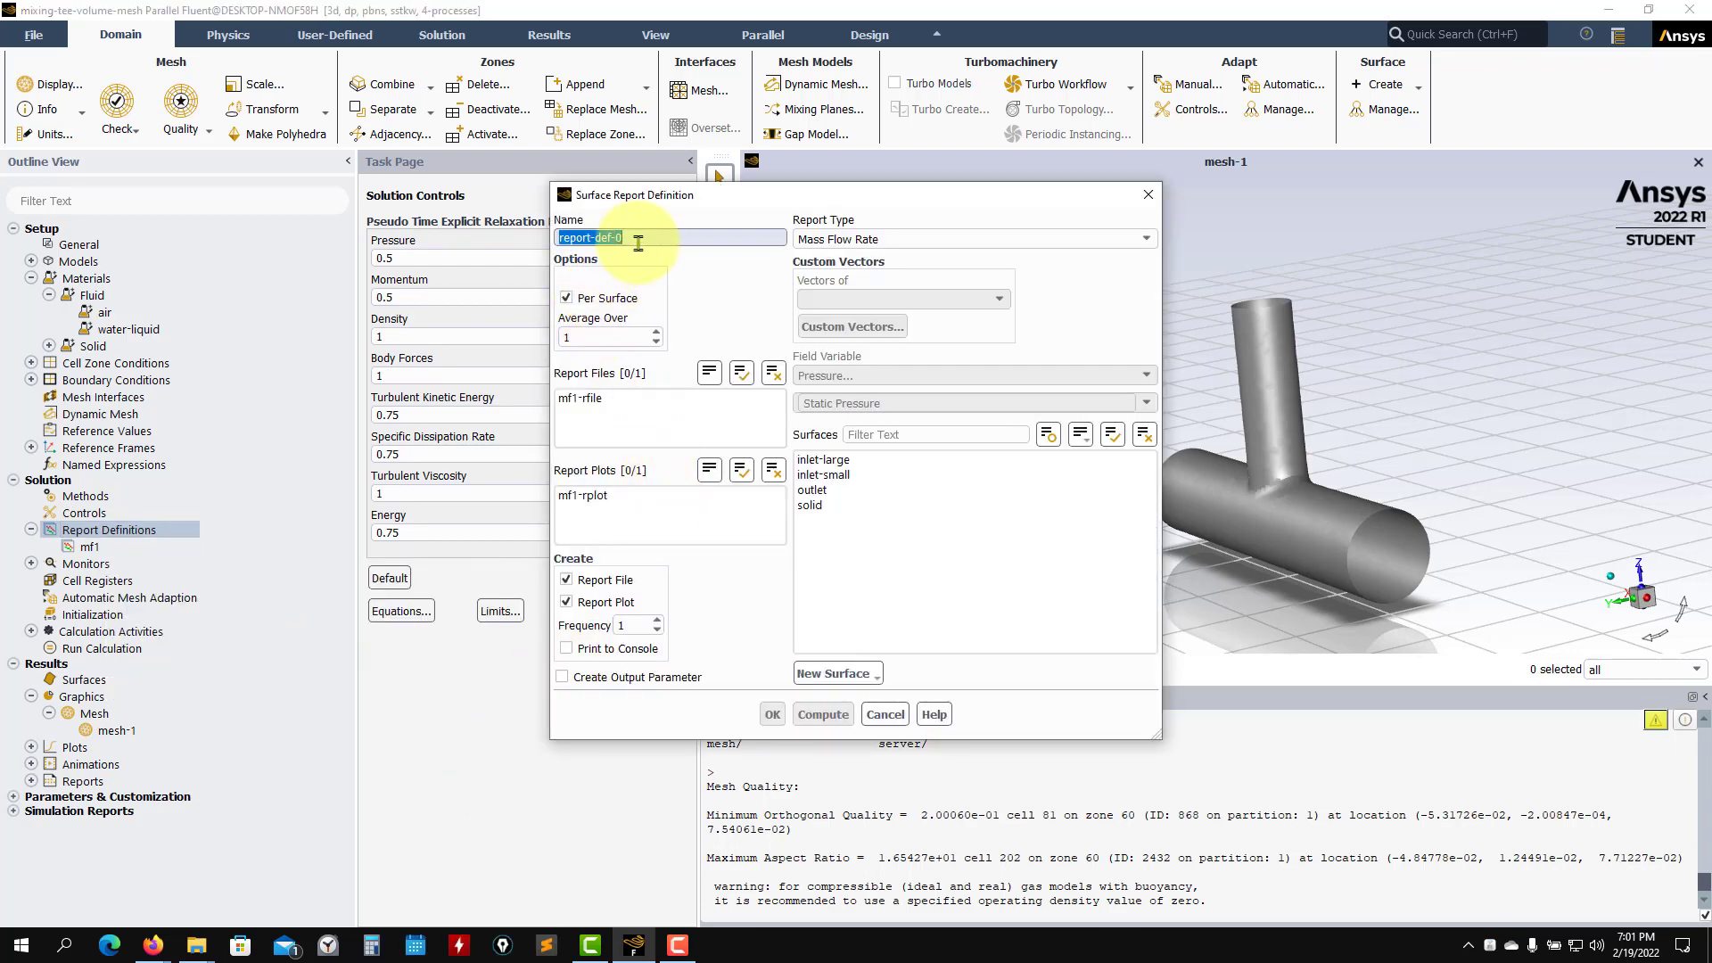
pyautogui.write('mf2')
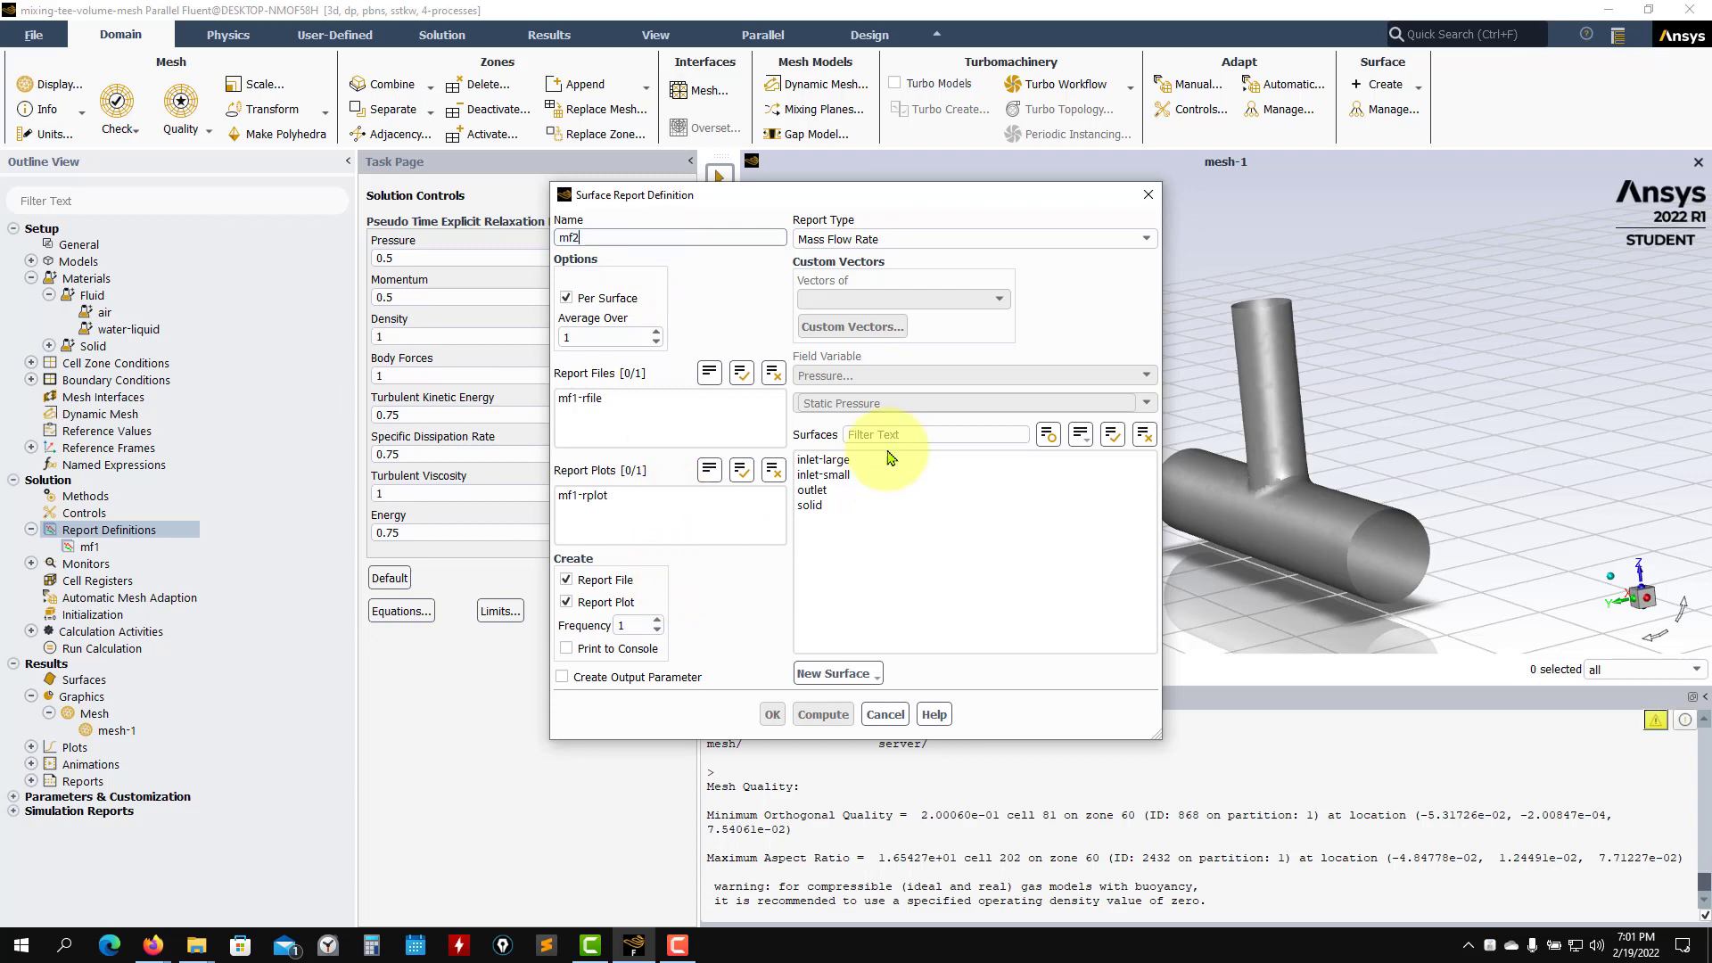
pyautogui.moveTo(832, 489); pyautogui.dragTo(832, 460)
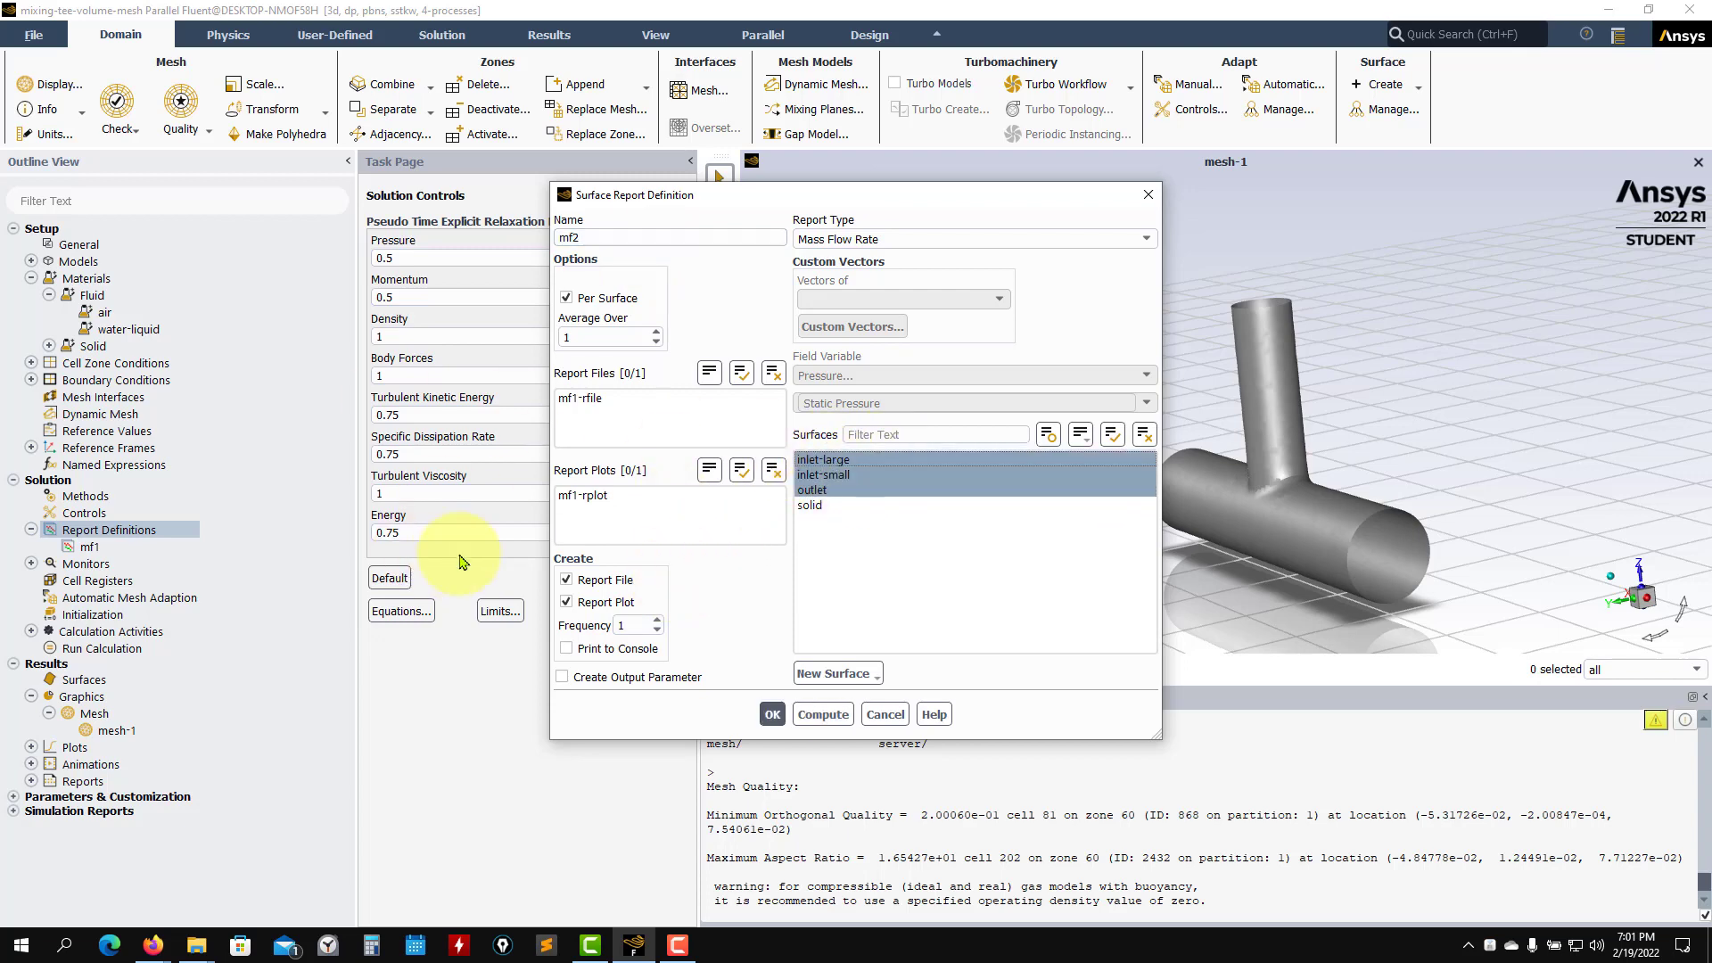
pyautogui.click(773, 715)
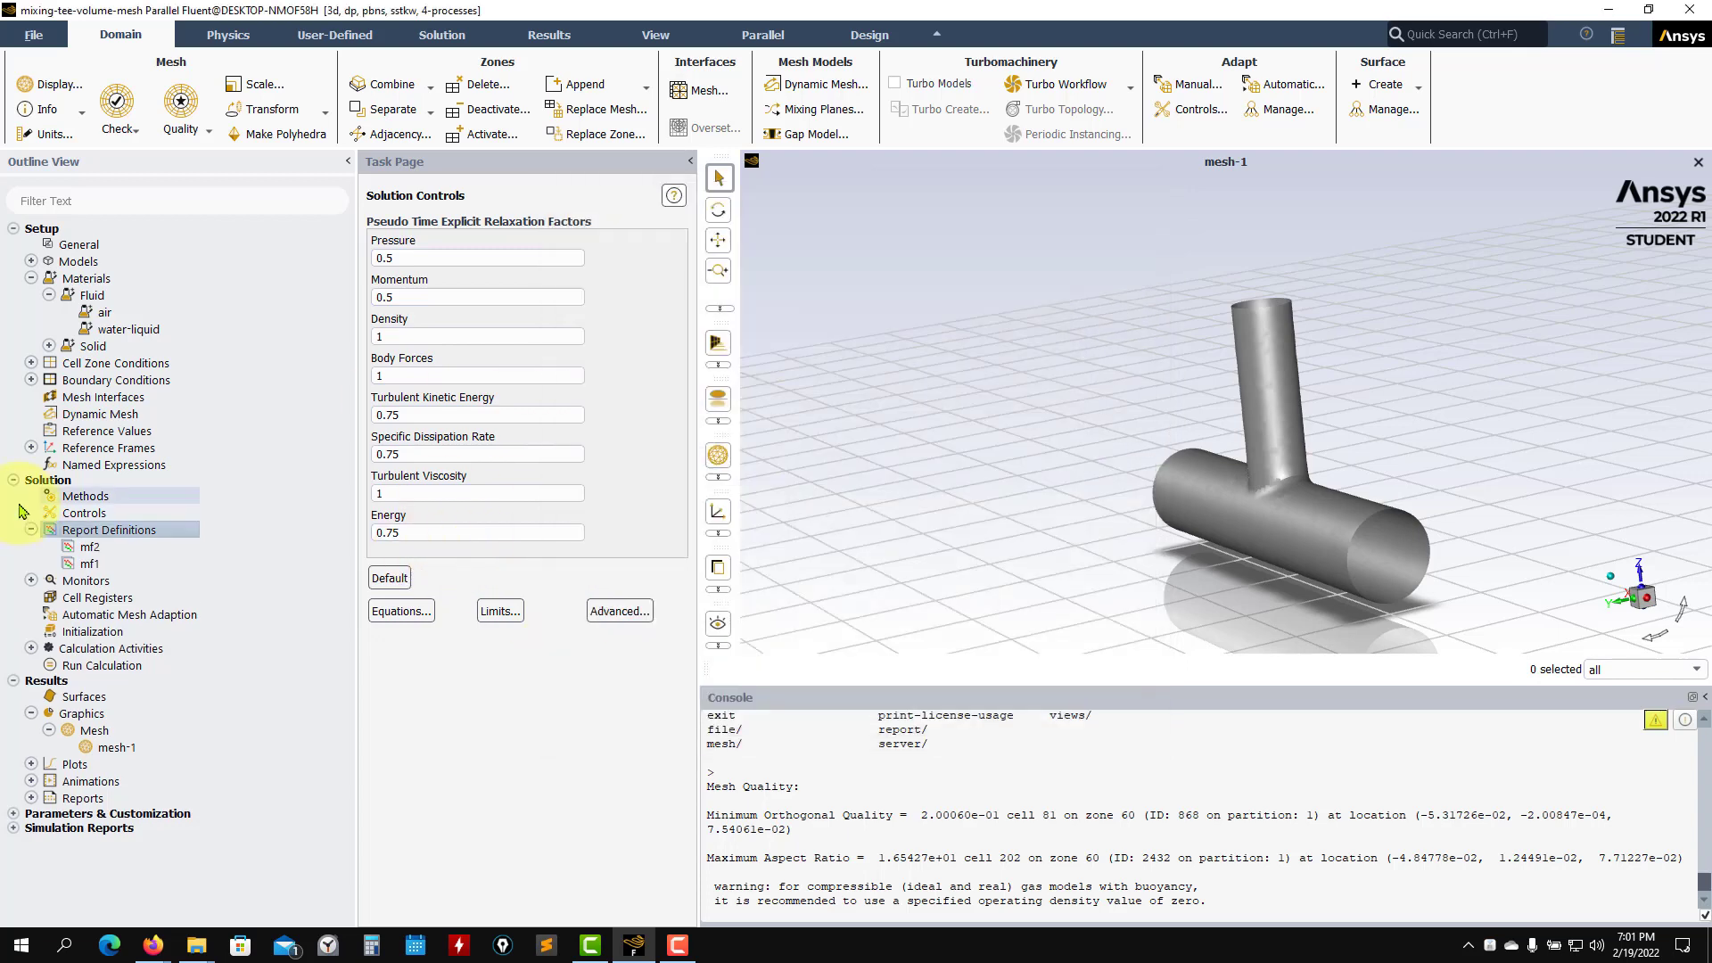
# Step: Review the mf1 report definition and the report files listed under the solution monitors
pyautogui.doubleClick(89, 563)
pyautogui.click(886, 715)
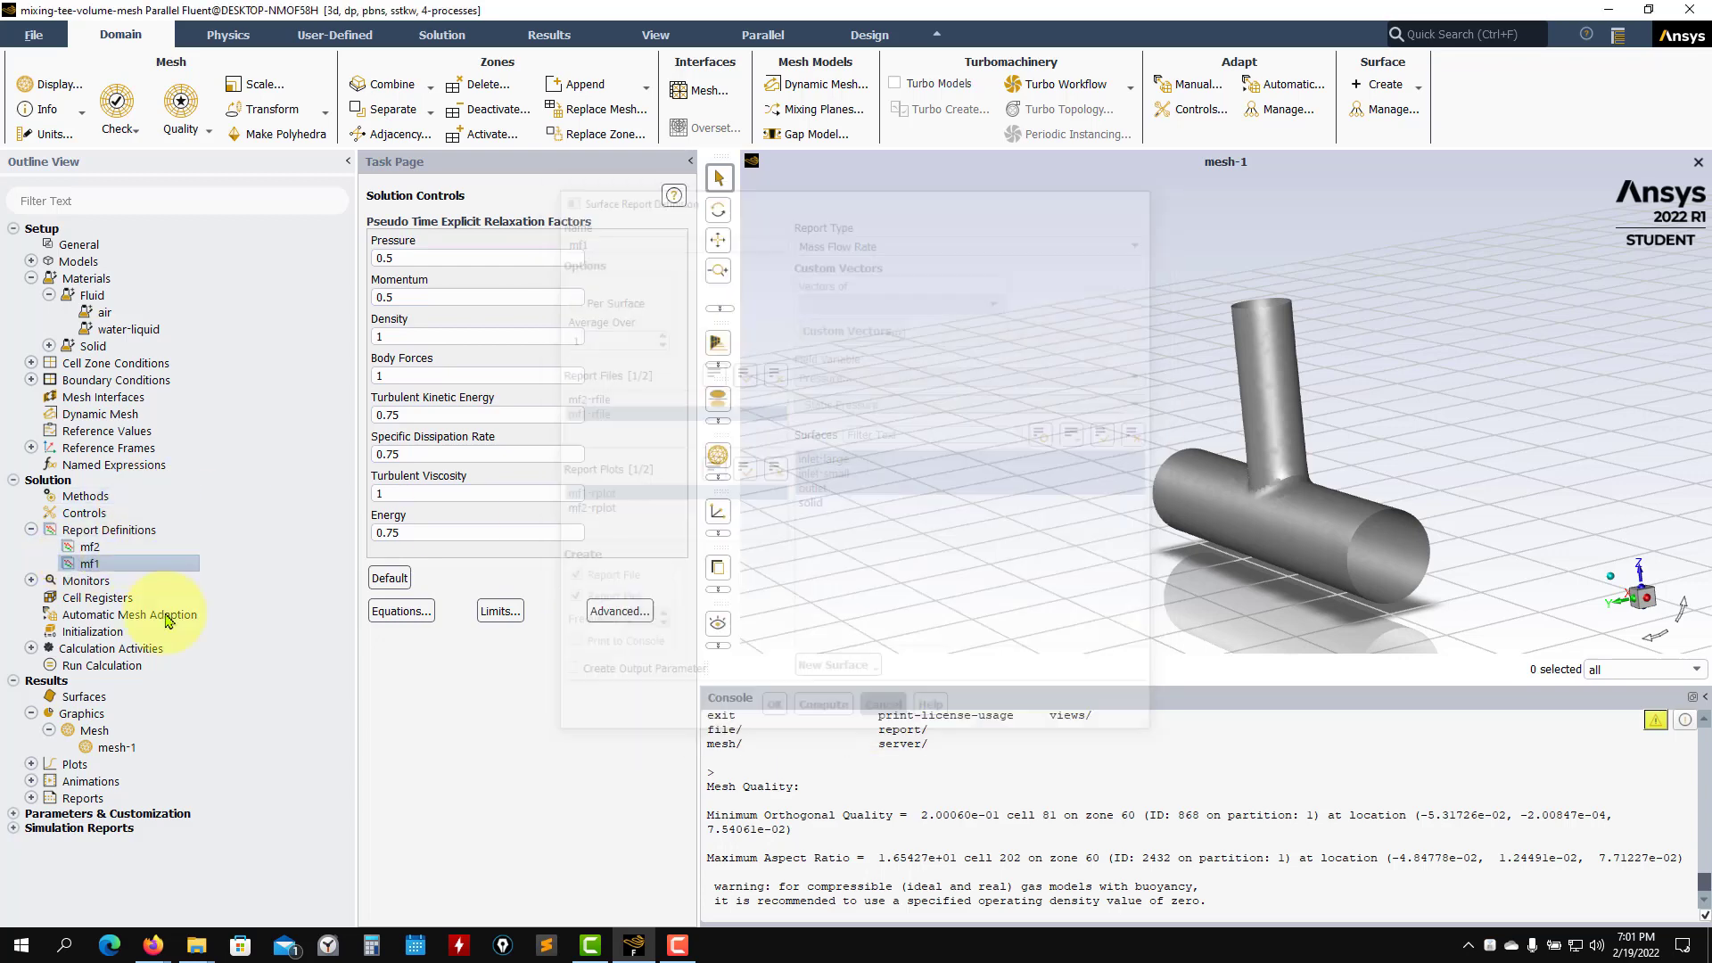
pyautogui.click(31, 580)
pyautogui.click(32, 530)
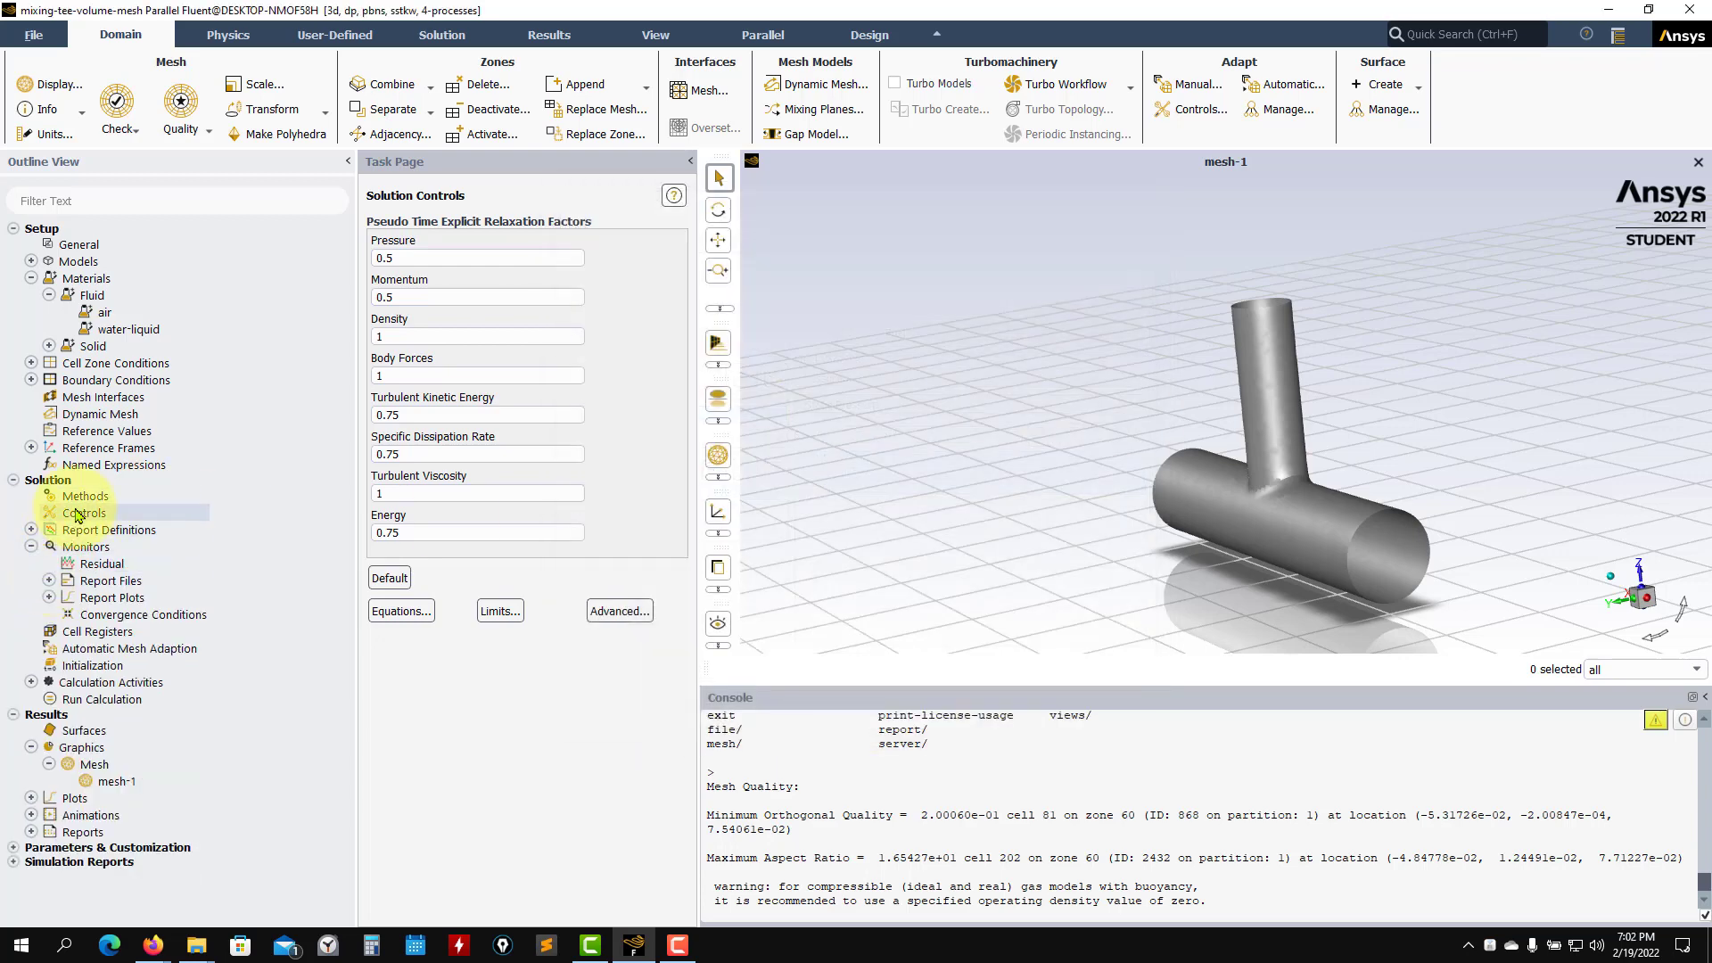
pyautogui.click(50, 581)
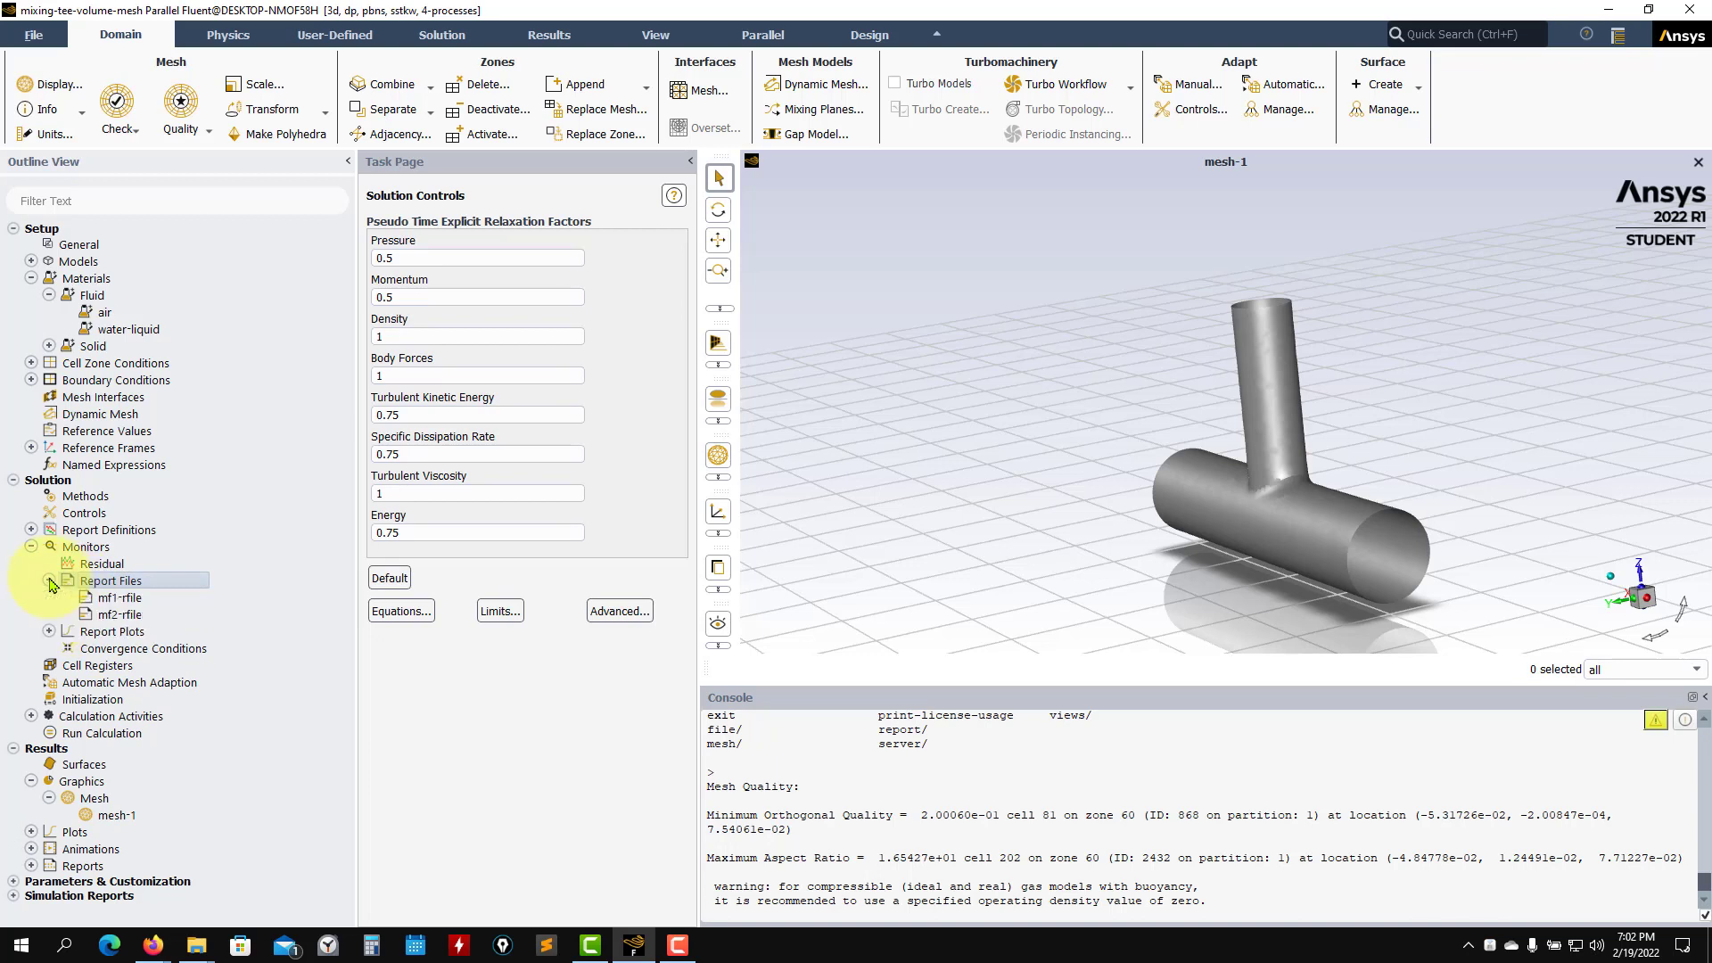
pyautogui.click(55, 582)
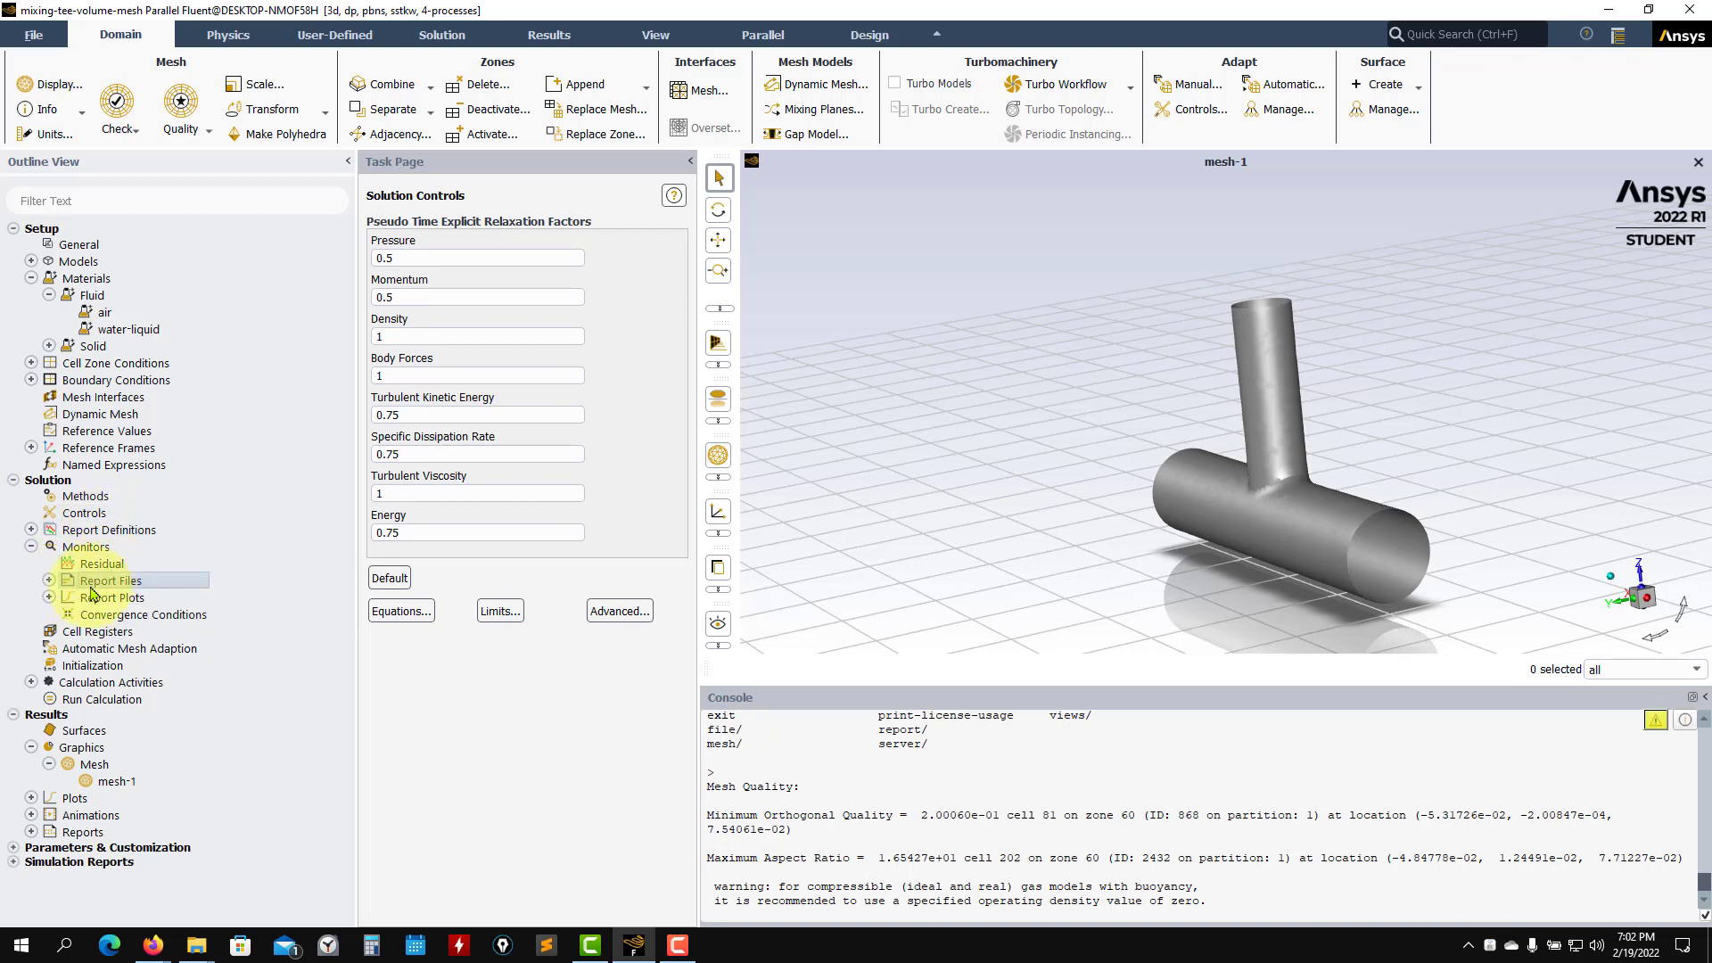
pyautogui.click(36, 548)
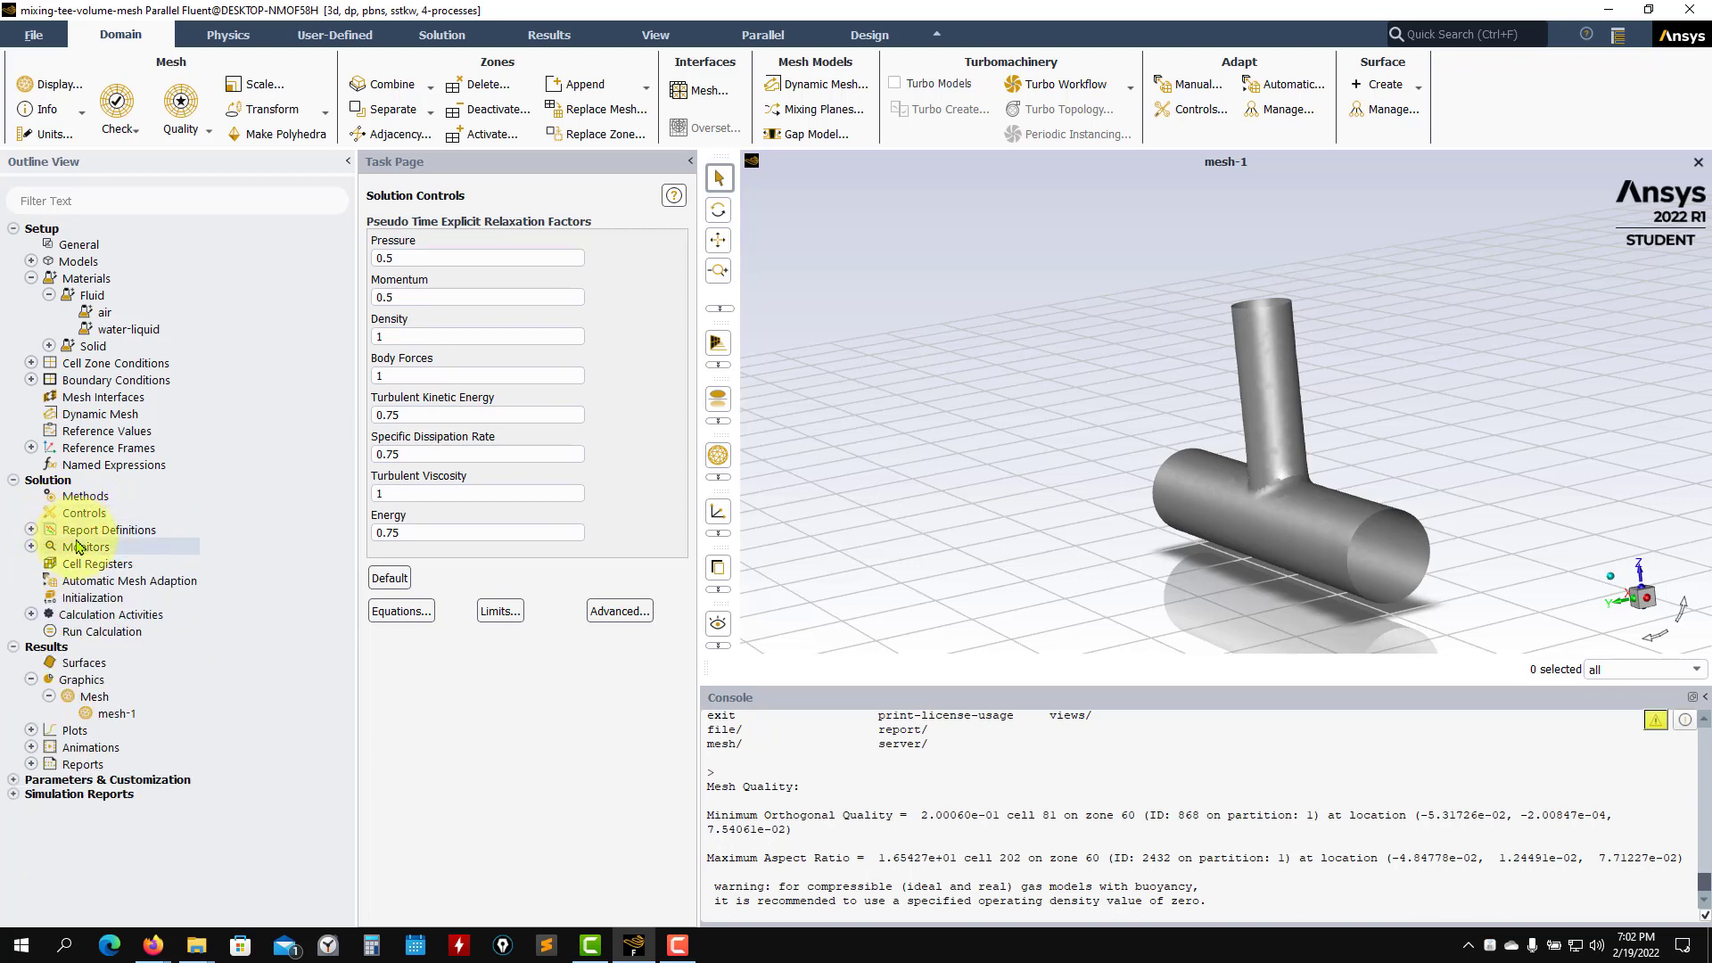
# Step: Examine the available report types for a new report definition, including the surface, force and expression report options
pyautogui.click(95, 532)
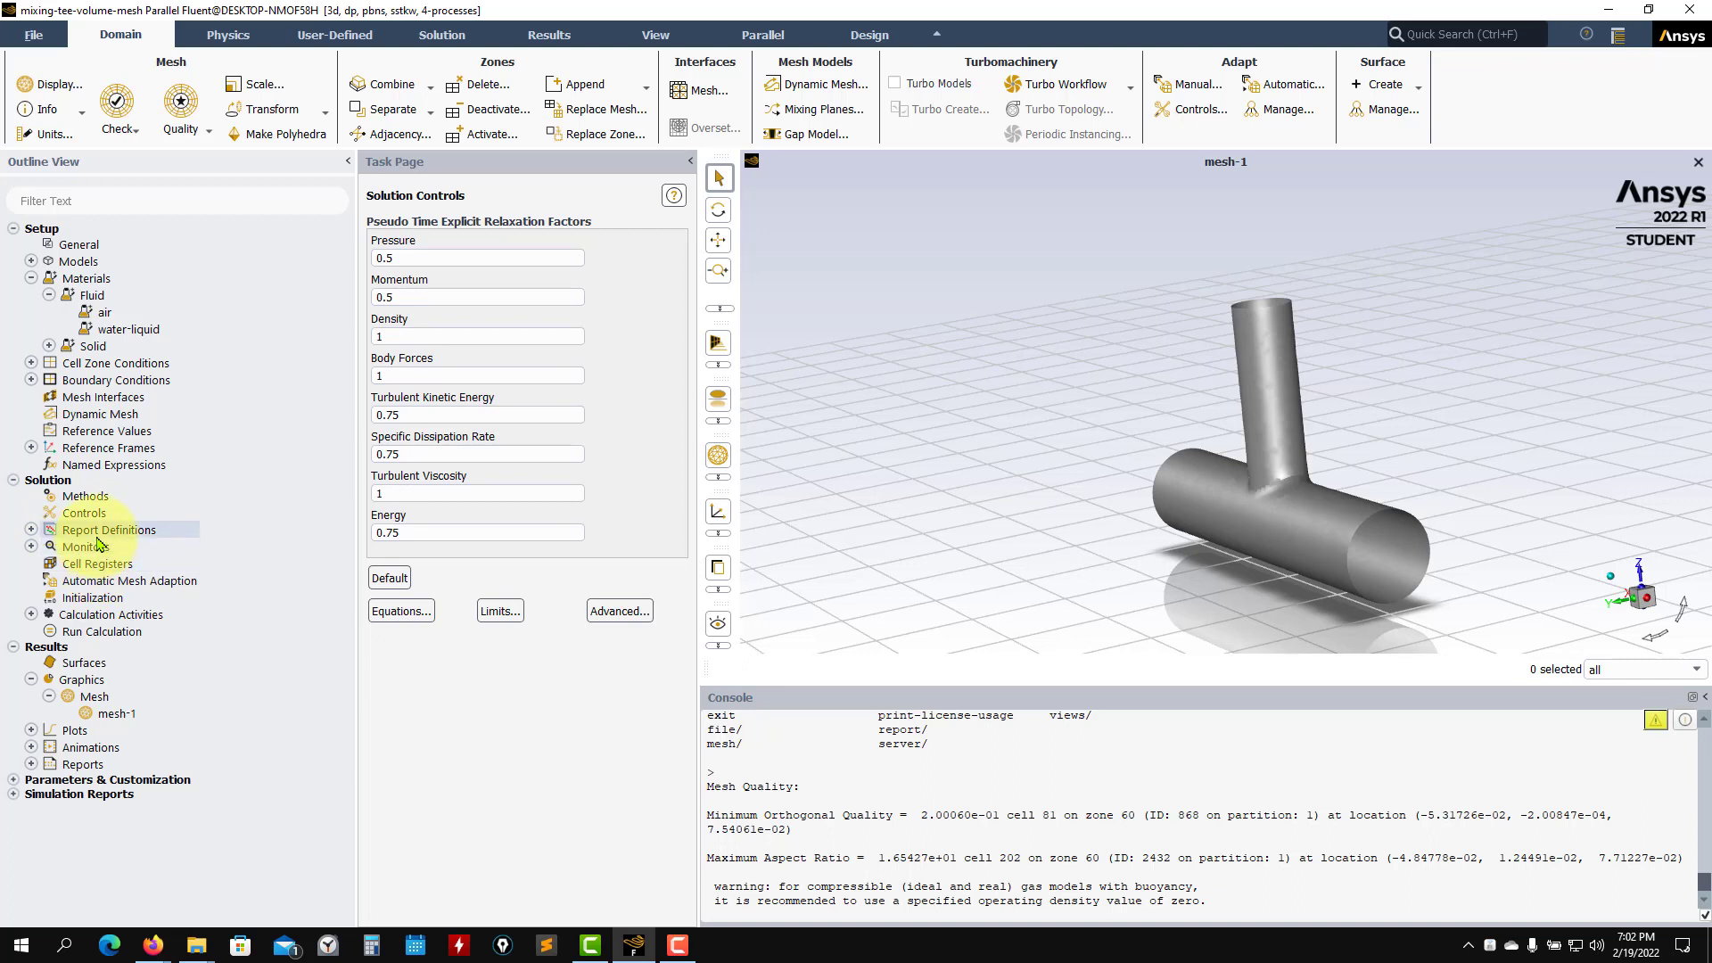
pyautogui.click(31, 529)
pyautogui.rightClick(77, 532)
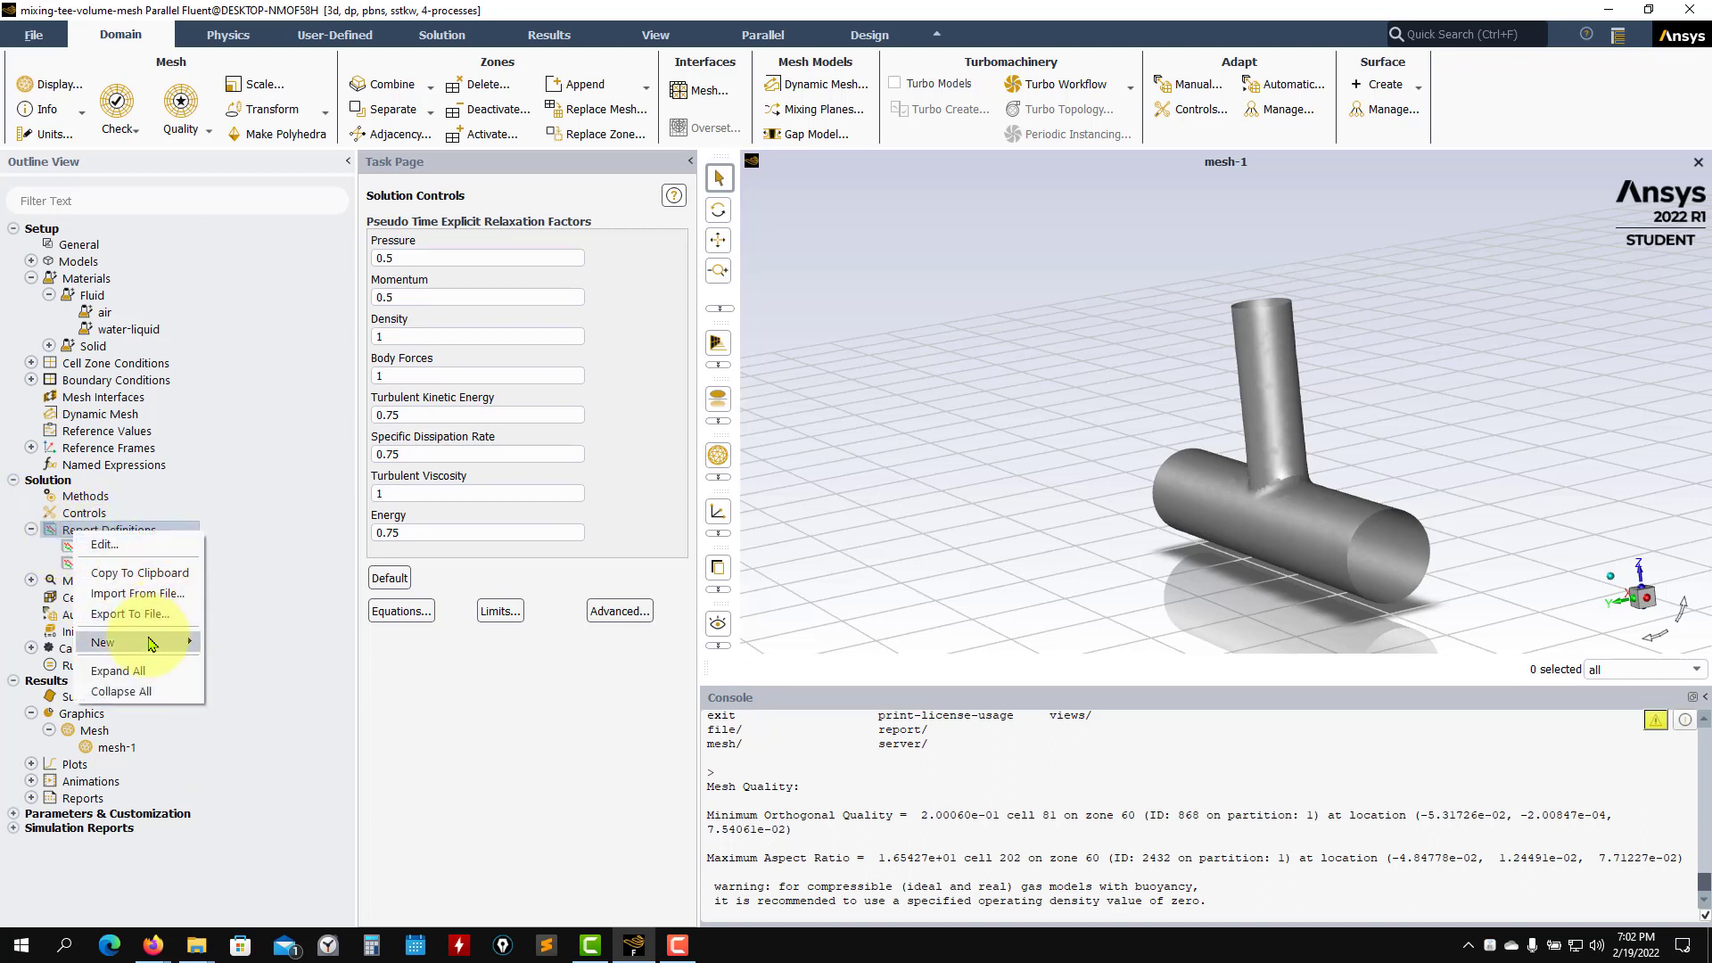
pyautogui.moveTo(143, 643)
pyautogui.moveTo(258, 665)
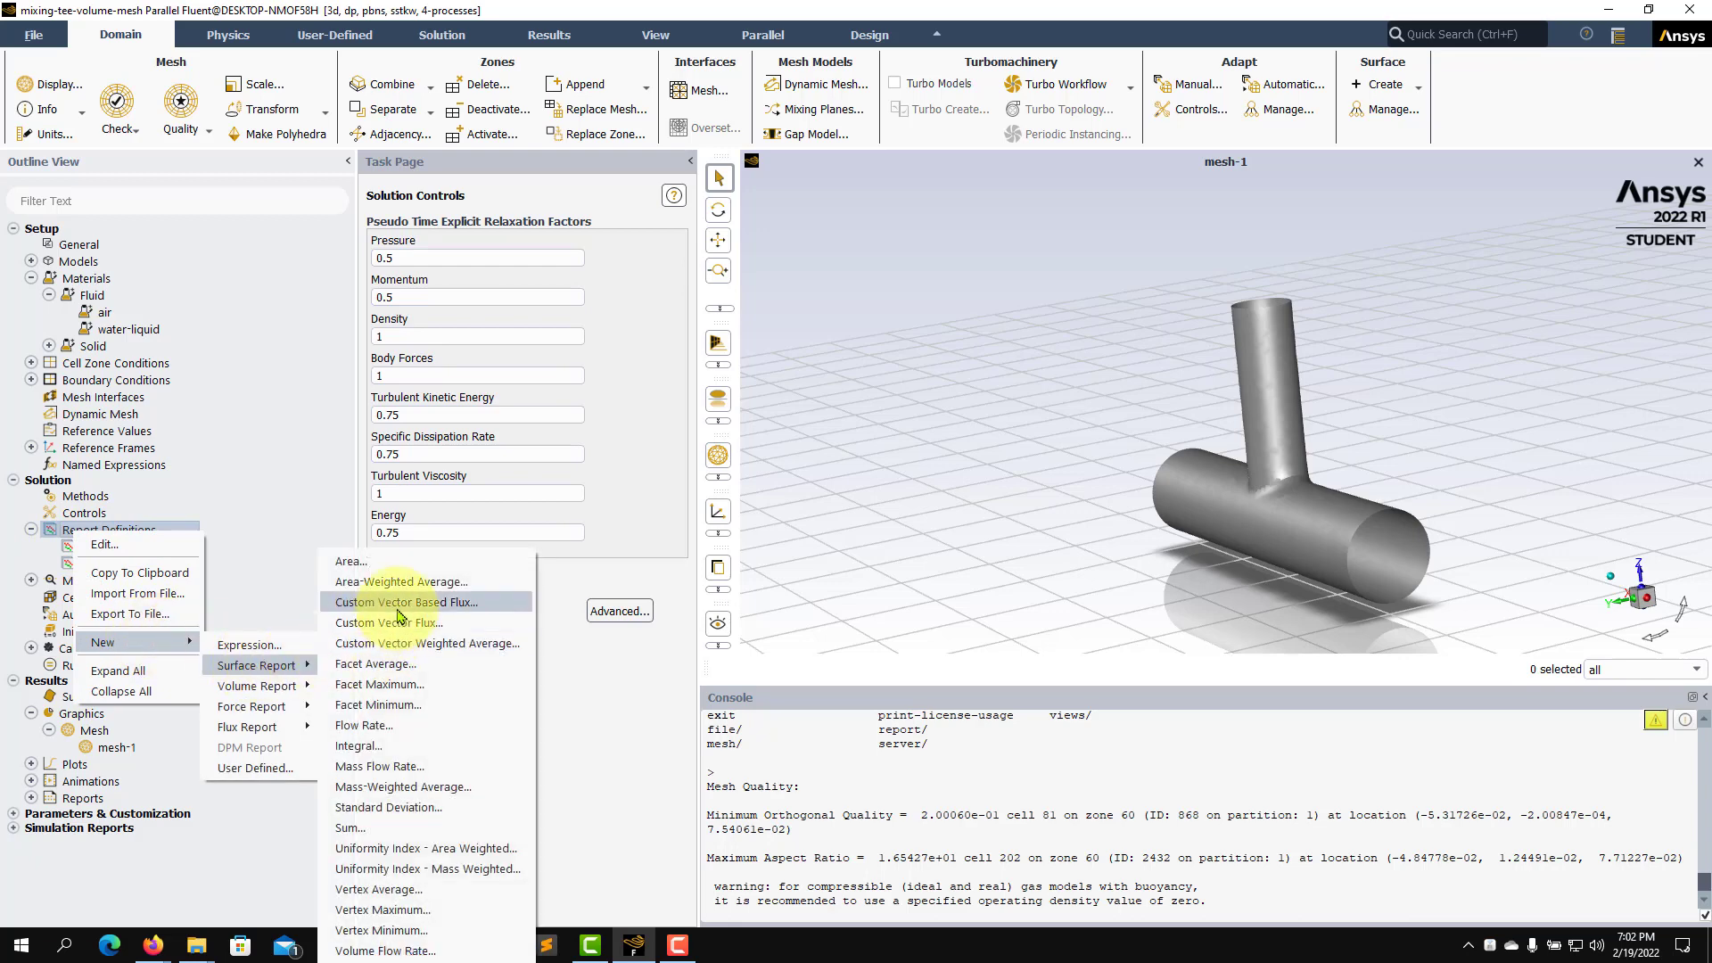
pyautogui.moveTo(291, 705)
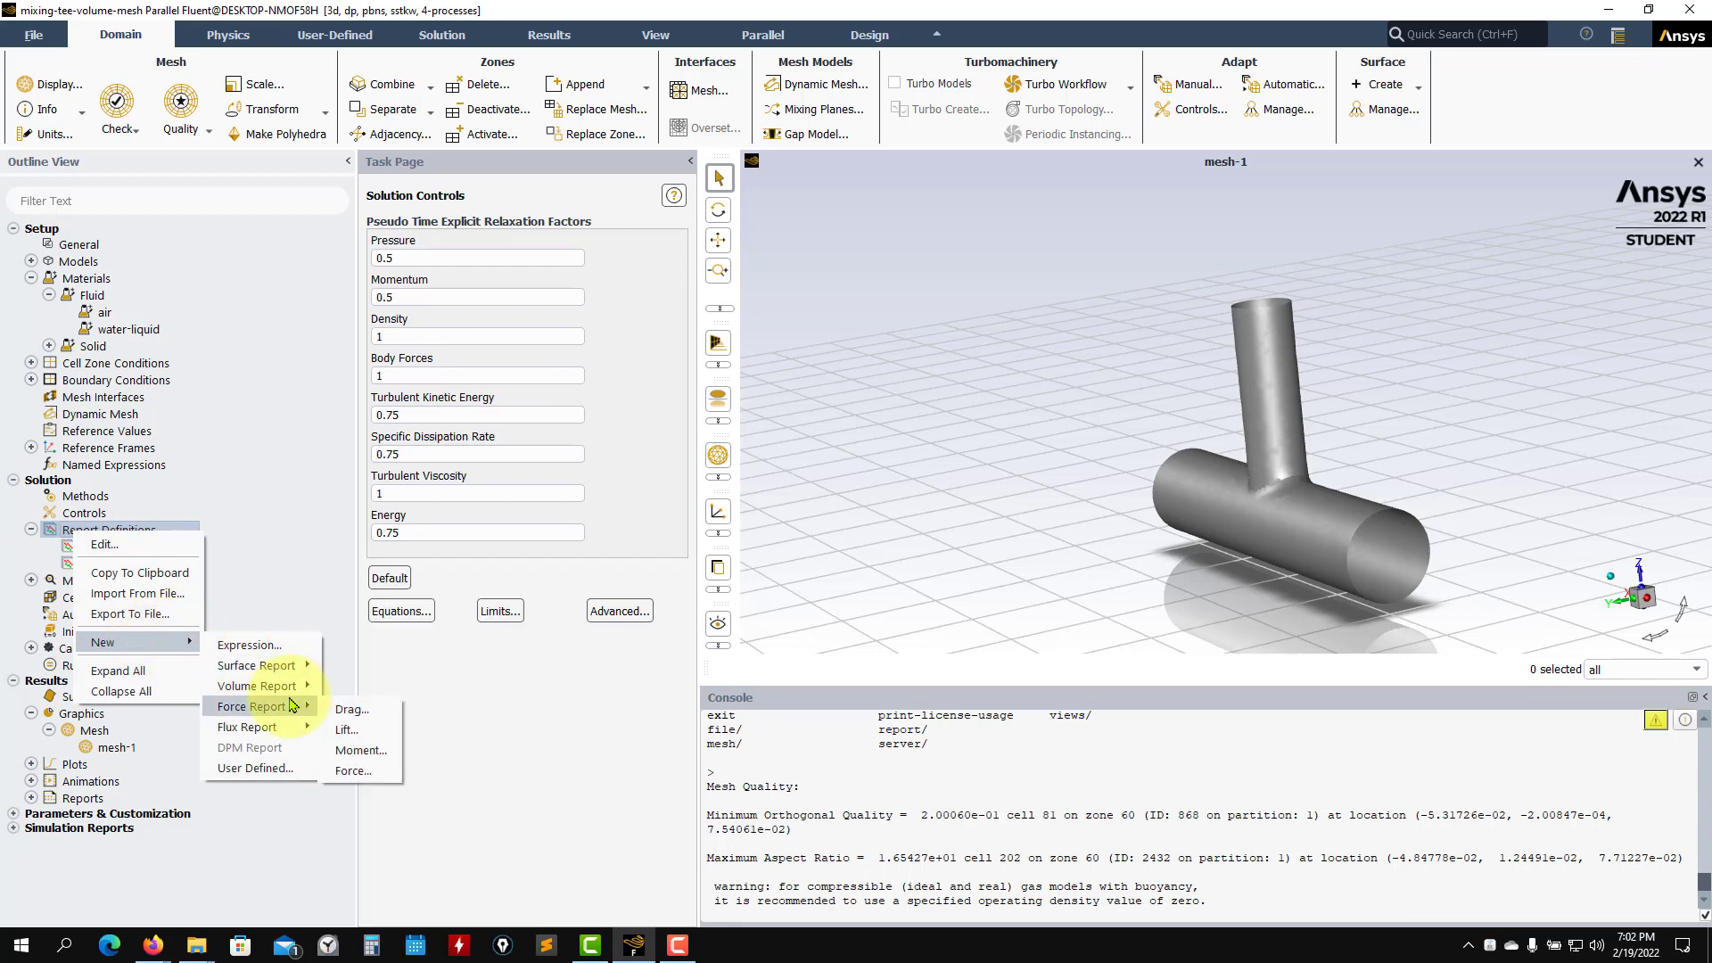
pyautogui.click(233, 646)
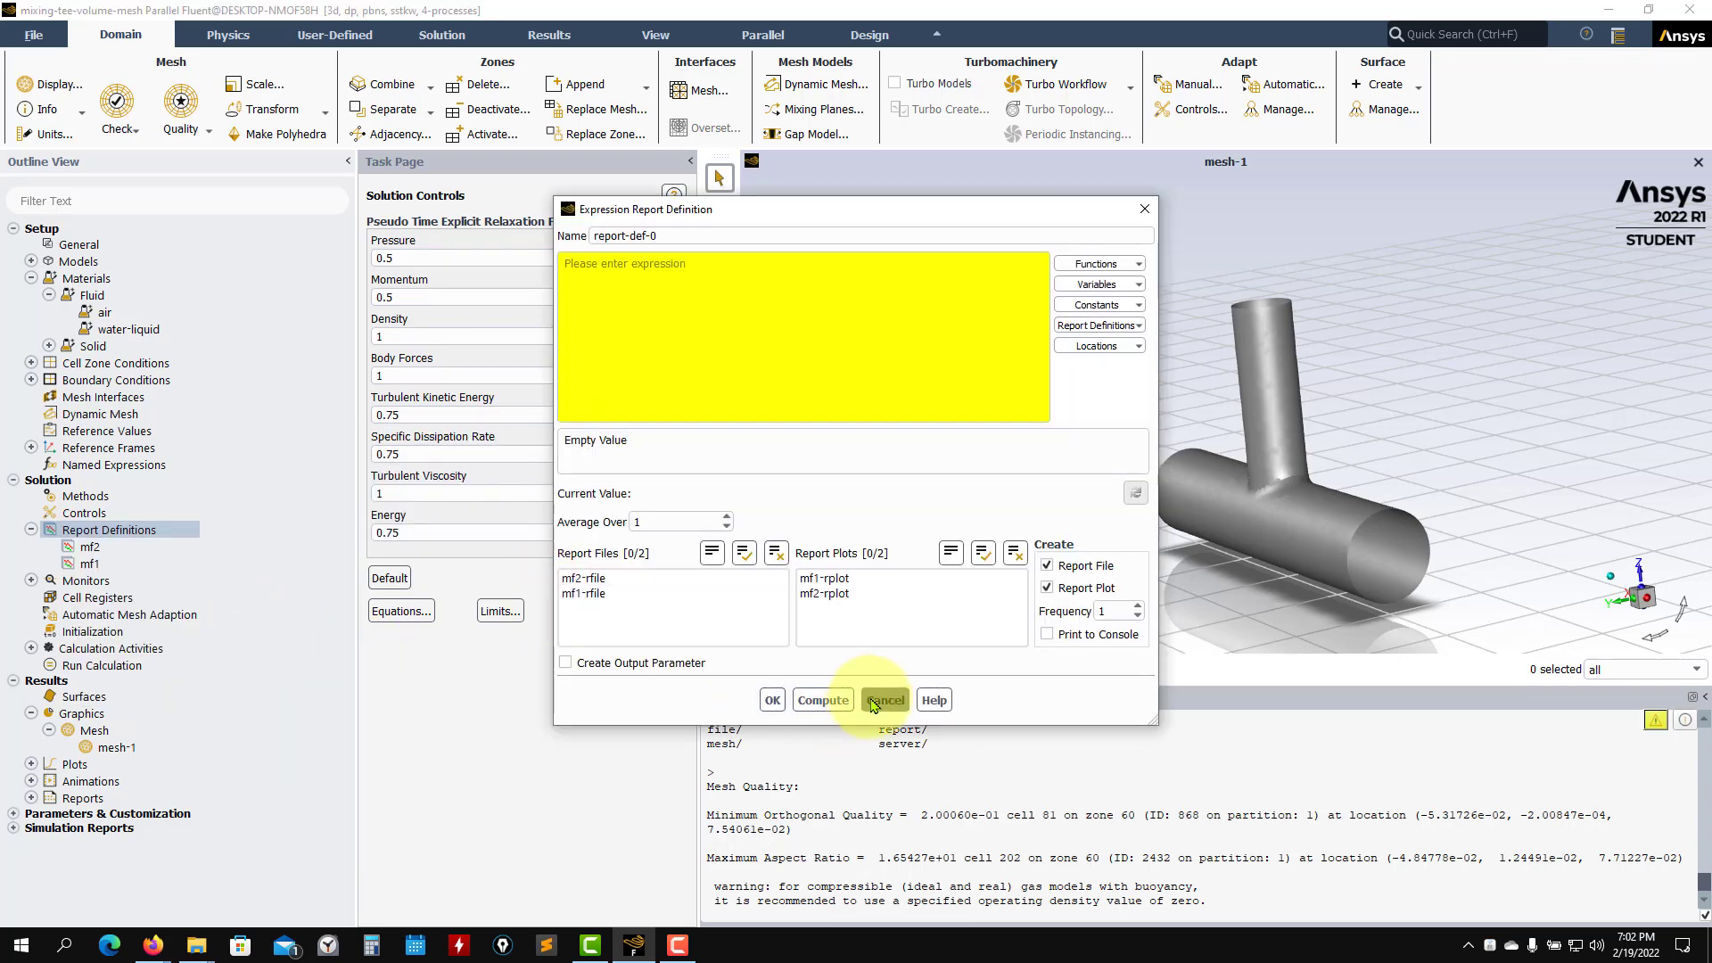
pyautogui.click(873, 701)
pyautogui.click(30, 530)
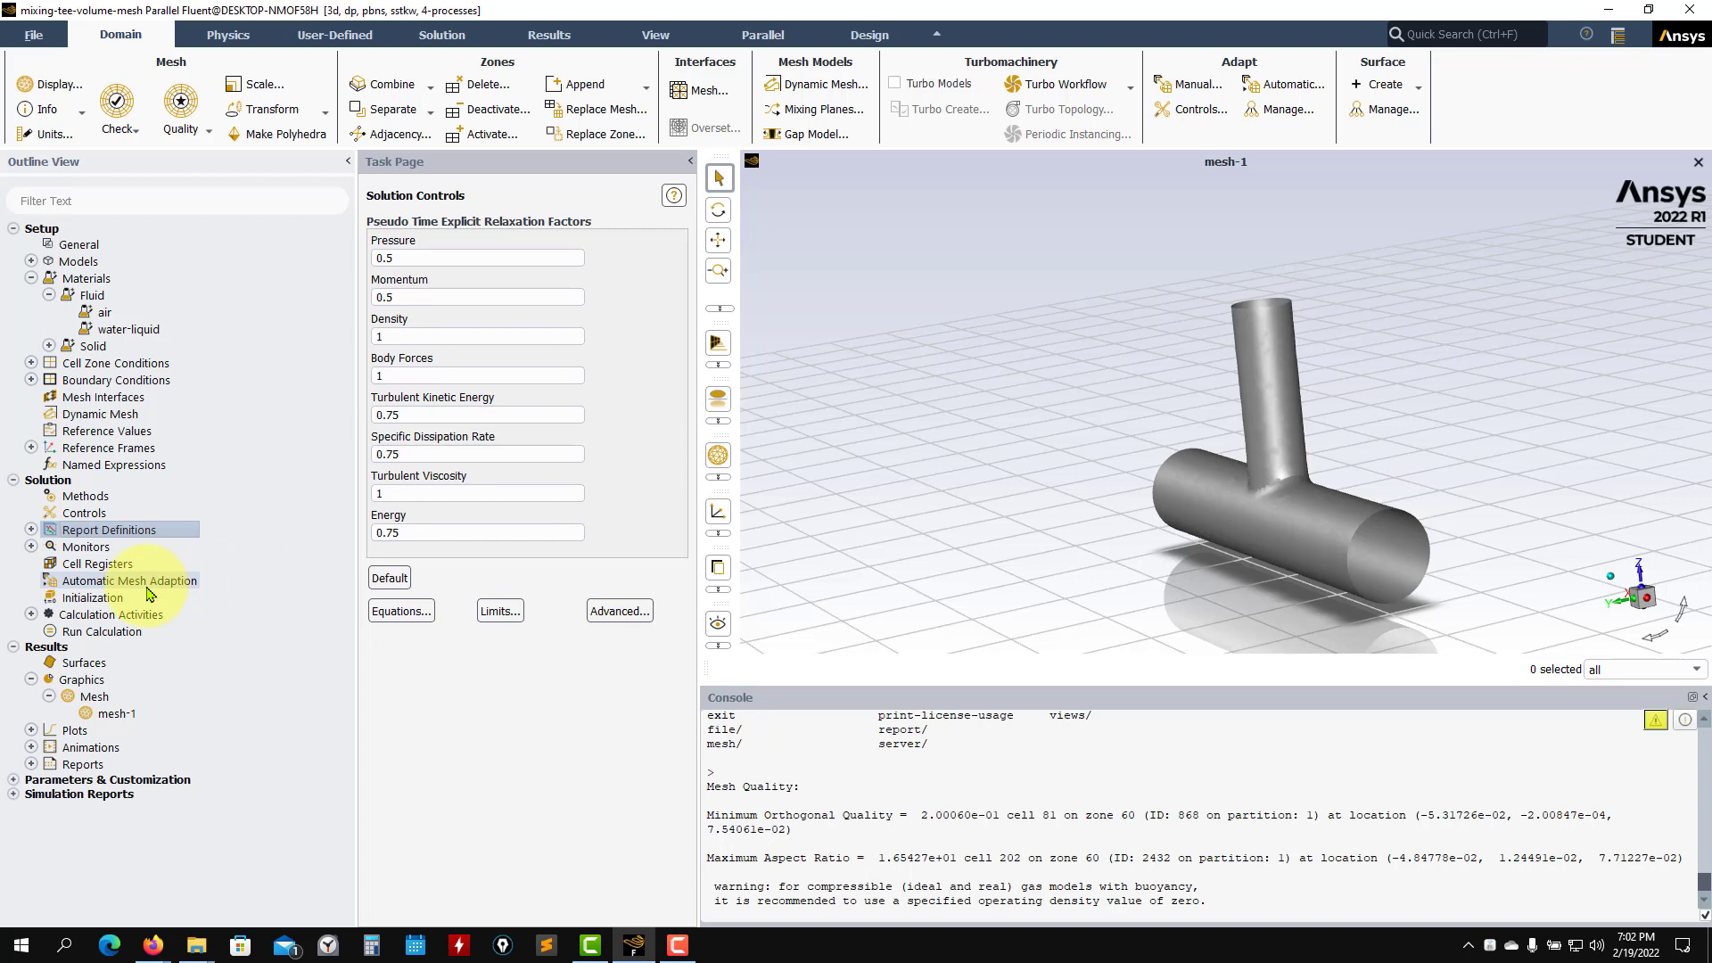
# Step: Initialize the solution with the Hybrid Initialization method, reviewing its additional settings and leaving them unchanged
pyautogui.click(99, 598)
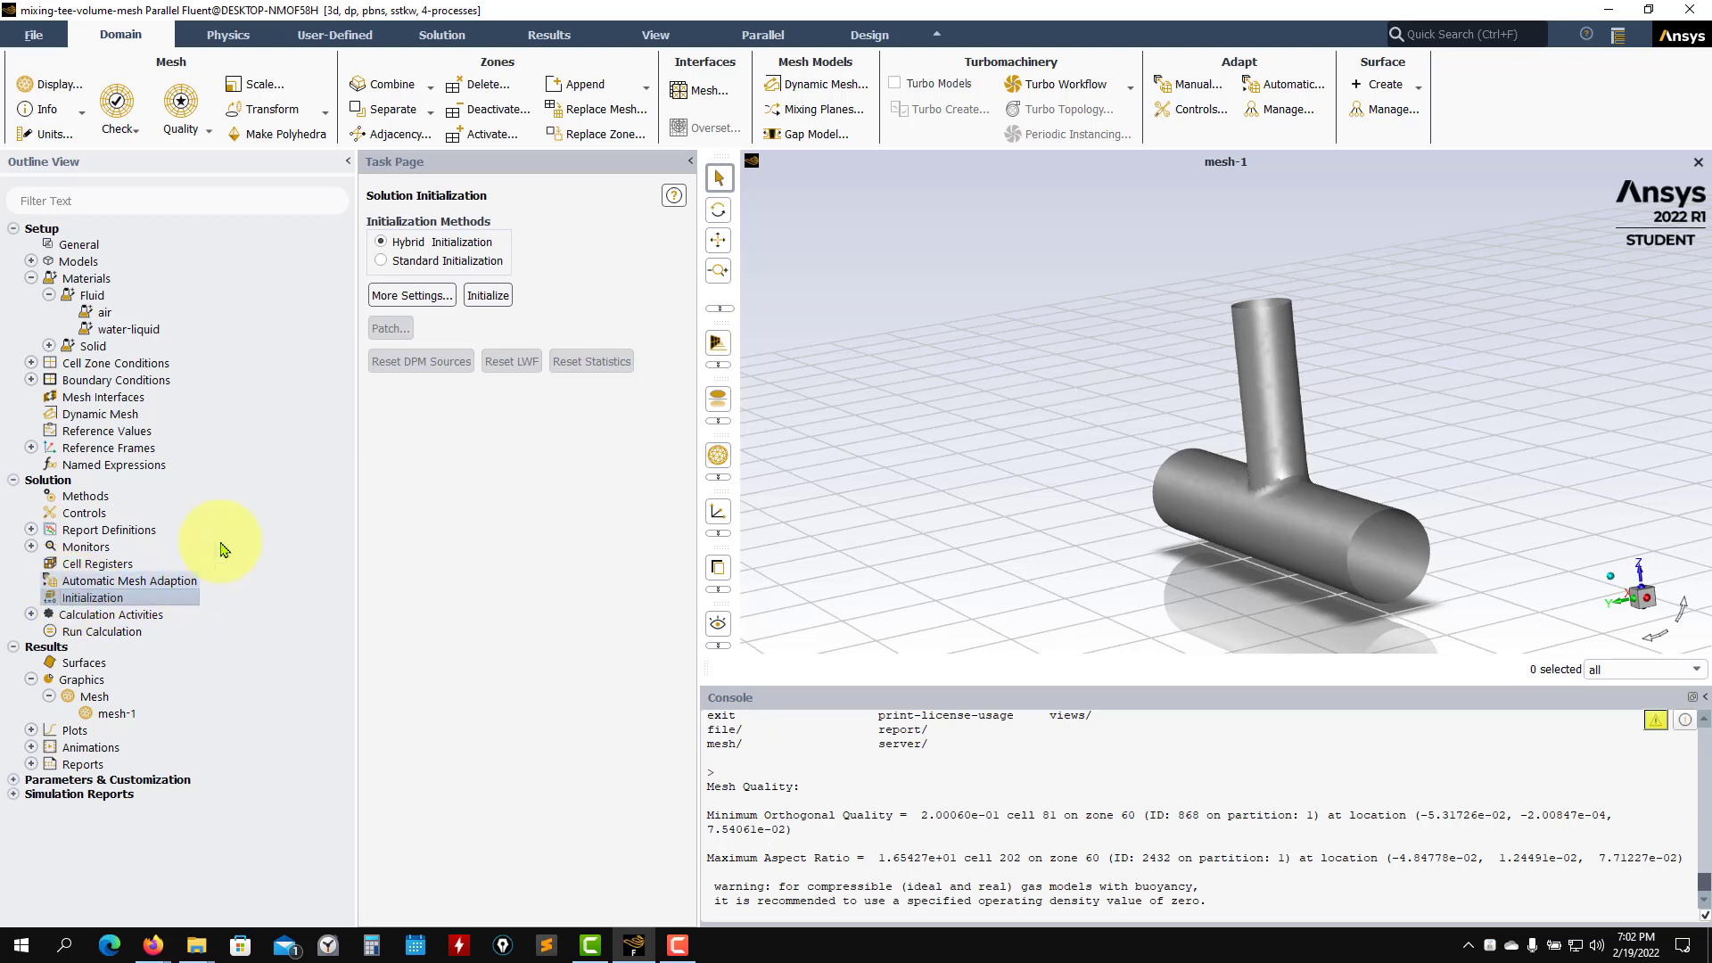
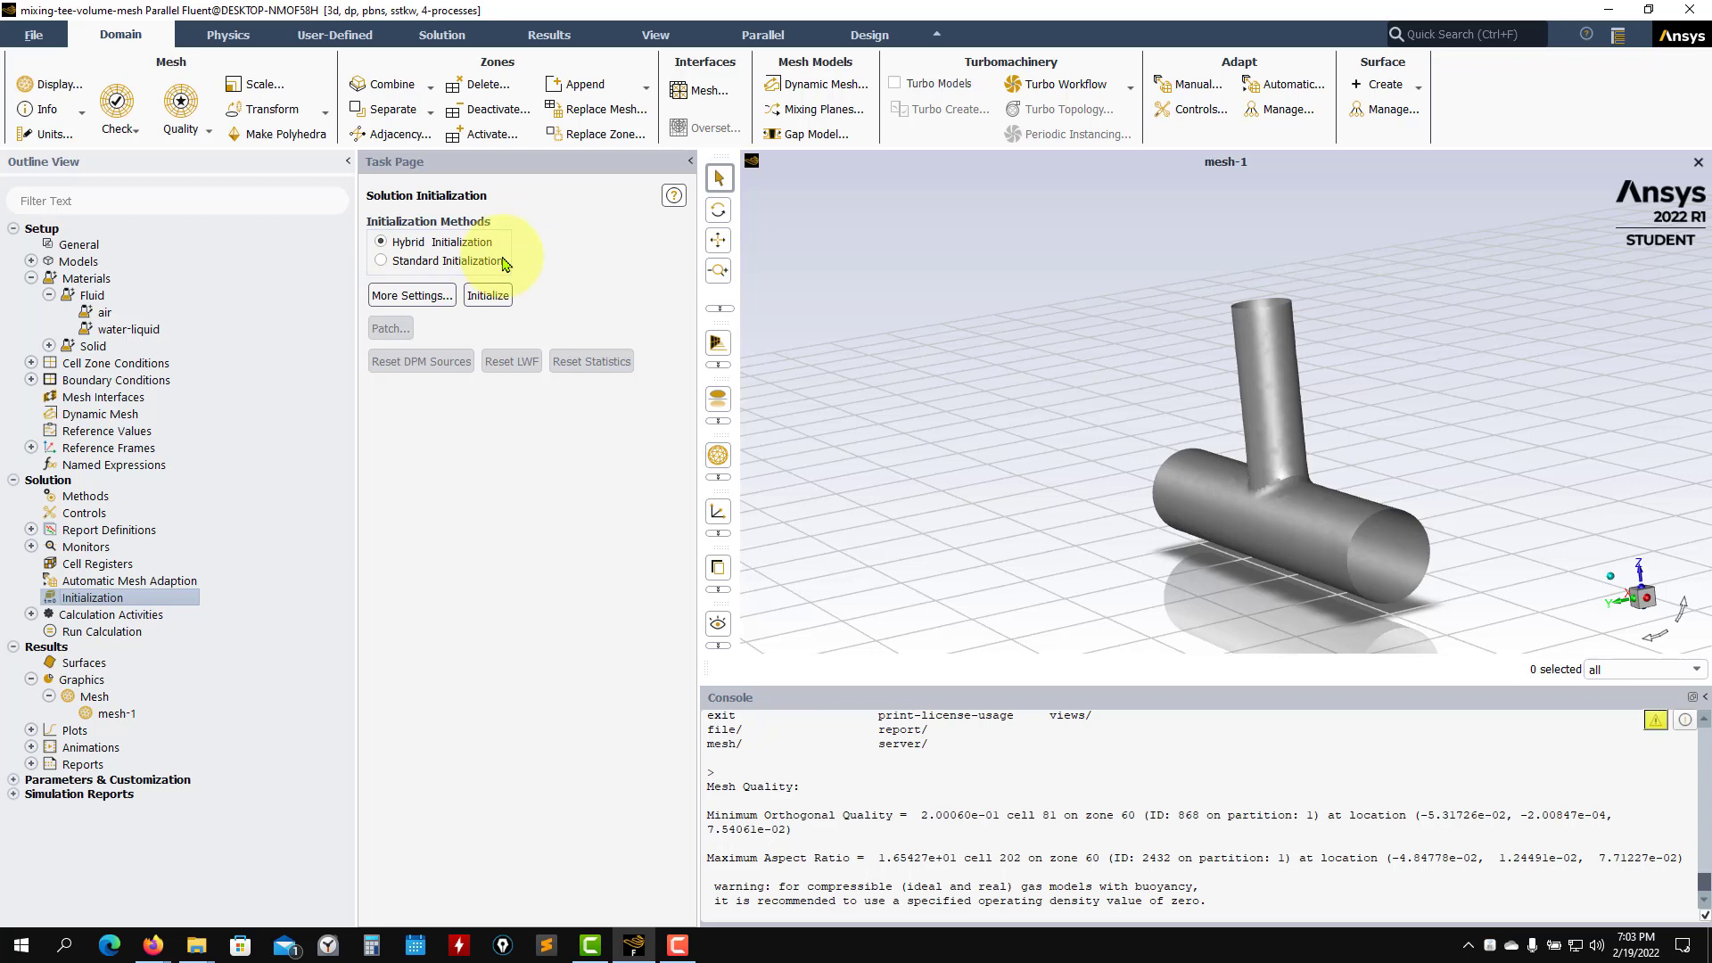
pyautogui.click(415, 296)
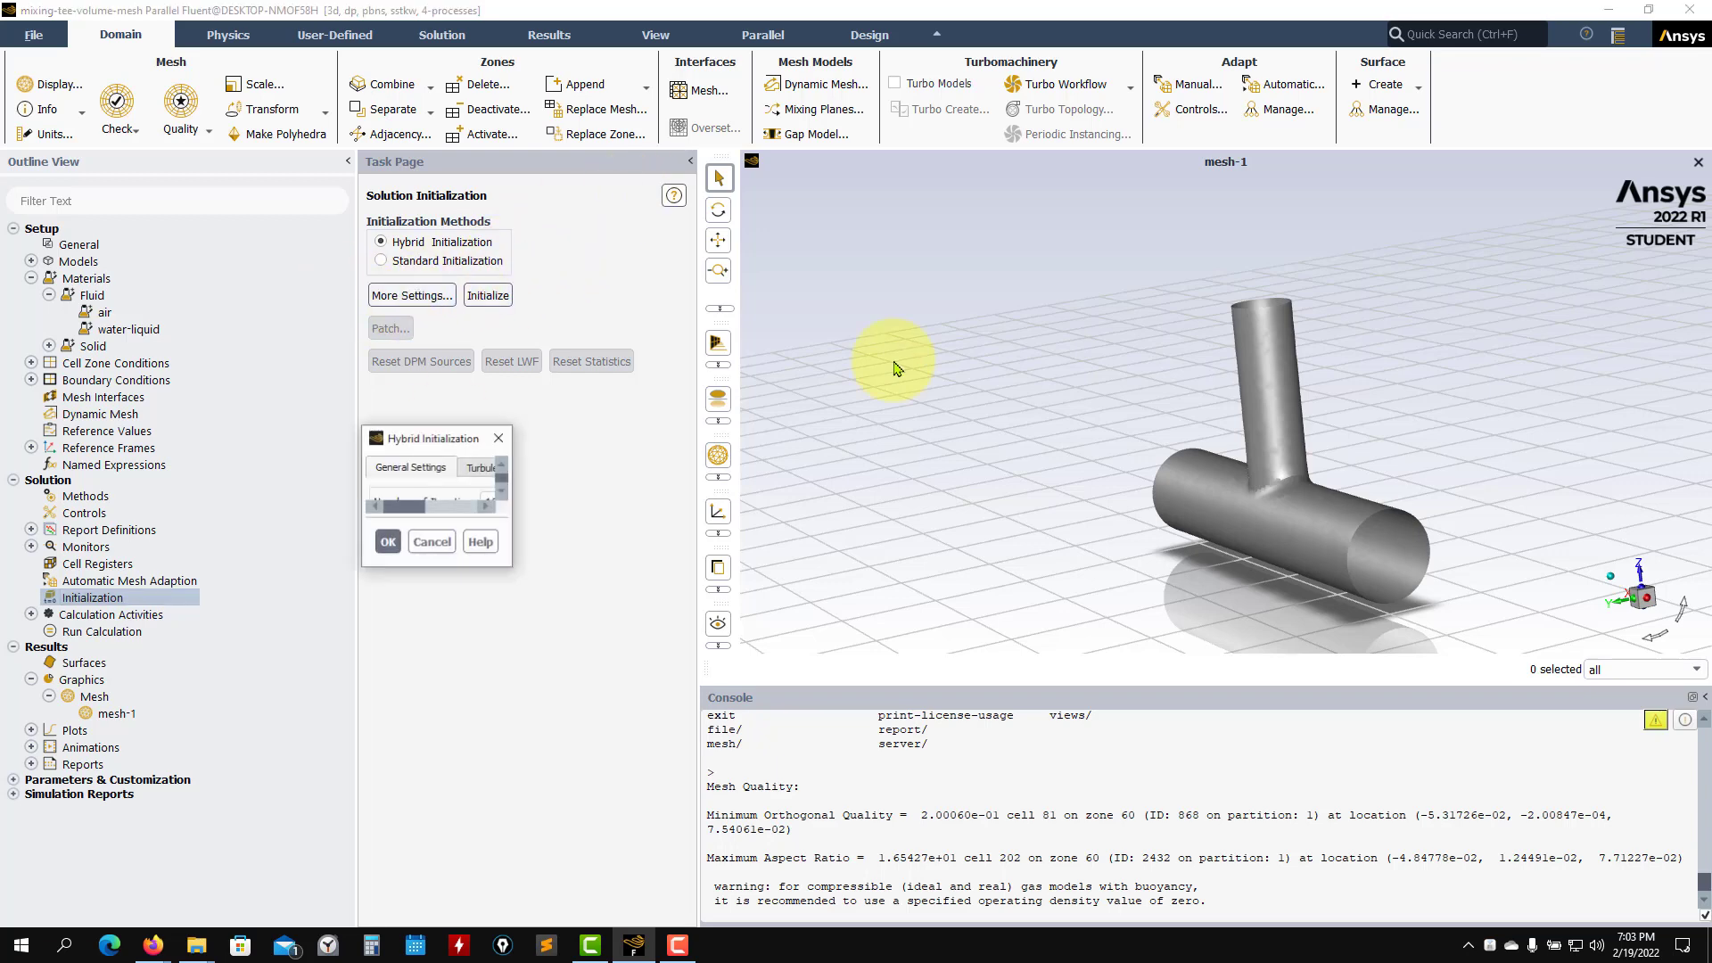
pyautogui.click(658, 357)
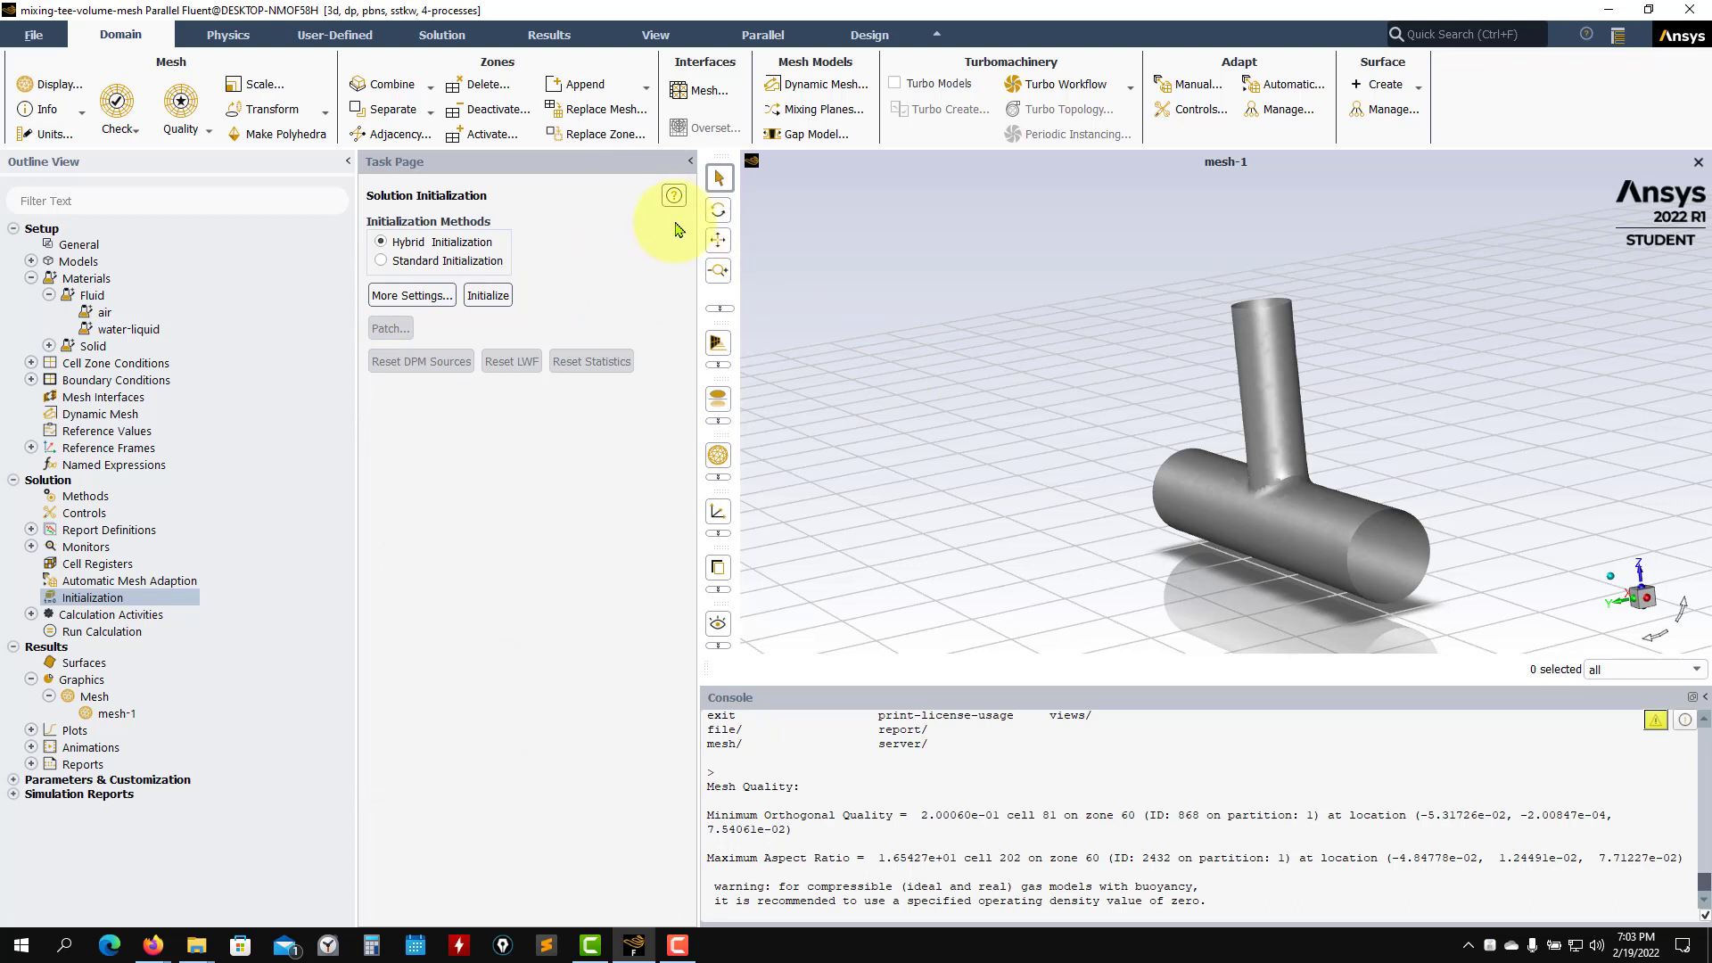
pyautogui.click(498, 295)
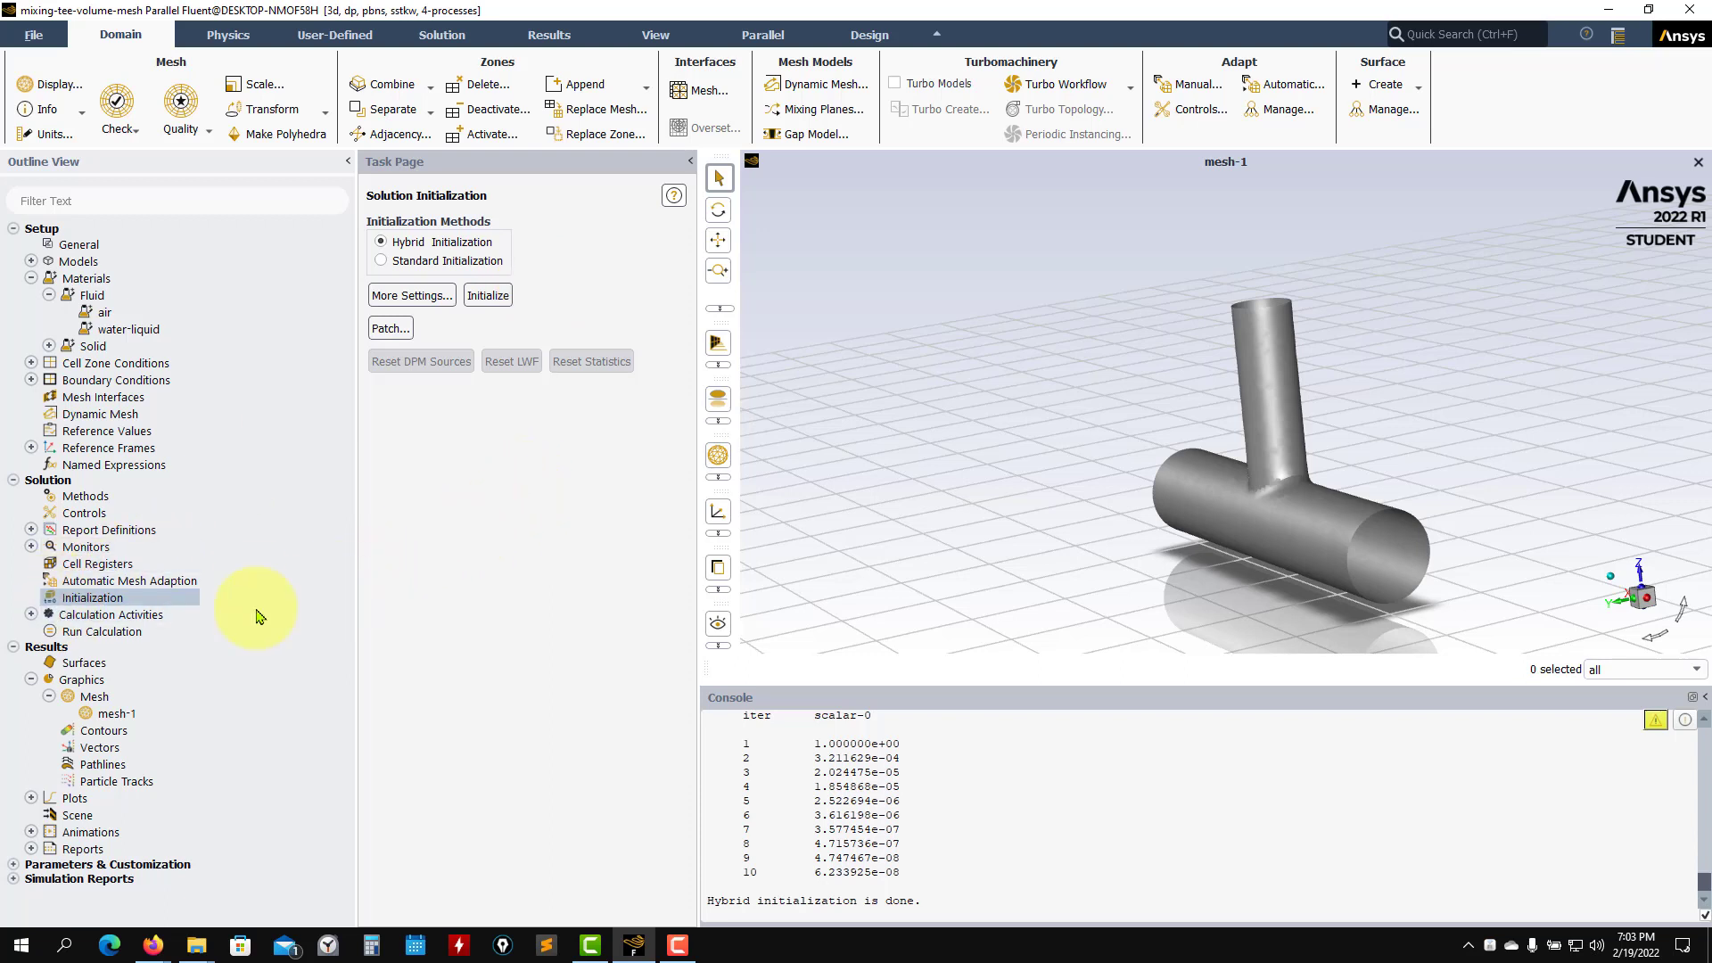
# Step: Set the calculation activities to autosave every 100 iterations, reviewing the detailed autosave options without changing them
pyautogui.doubleClick(90, 616)
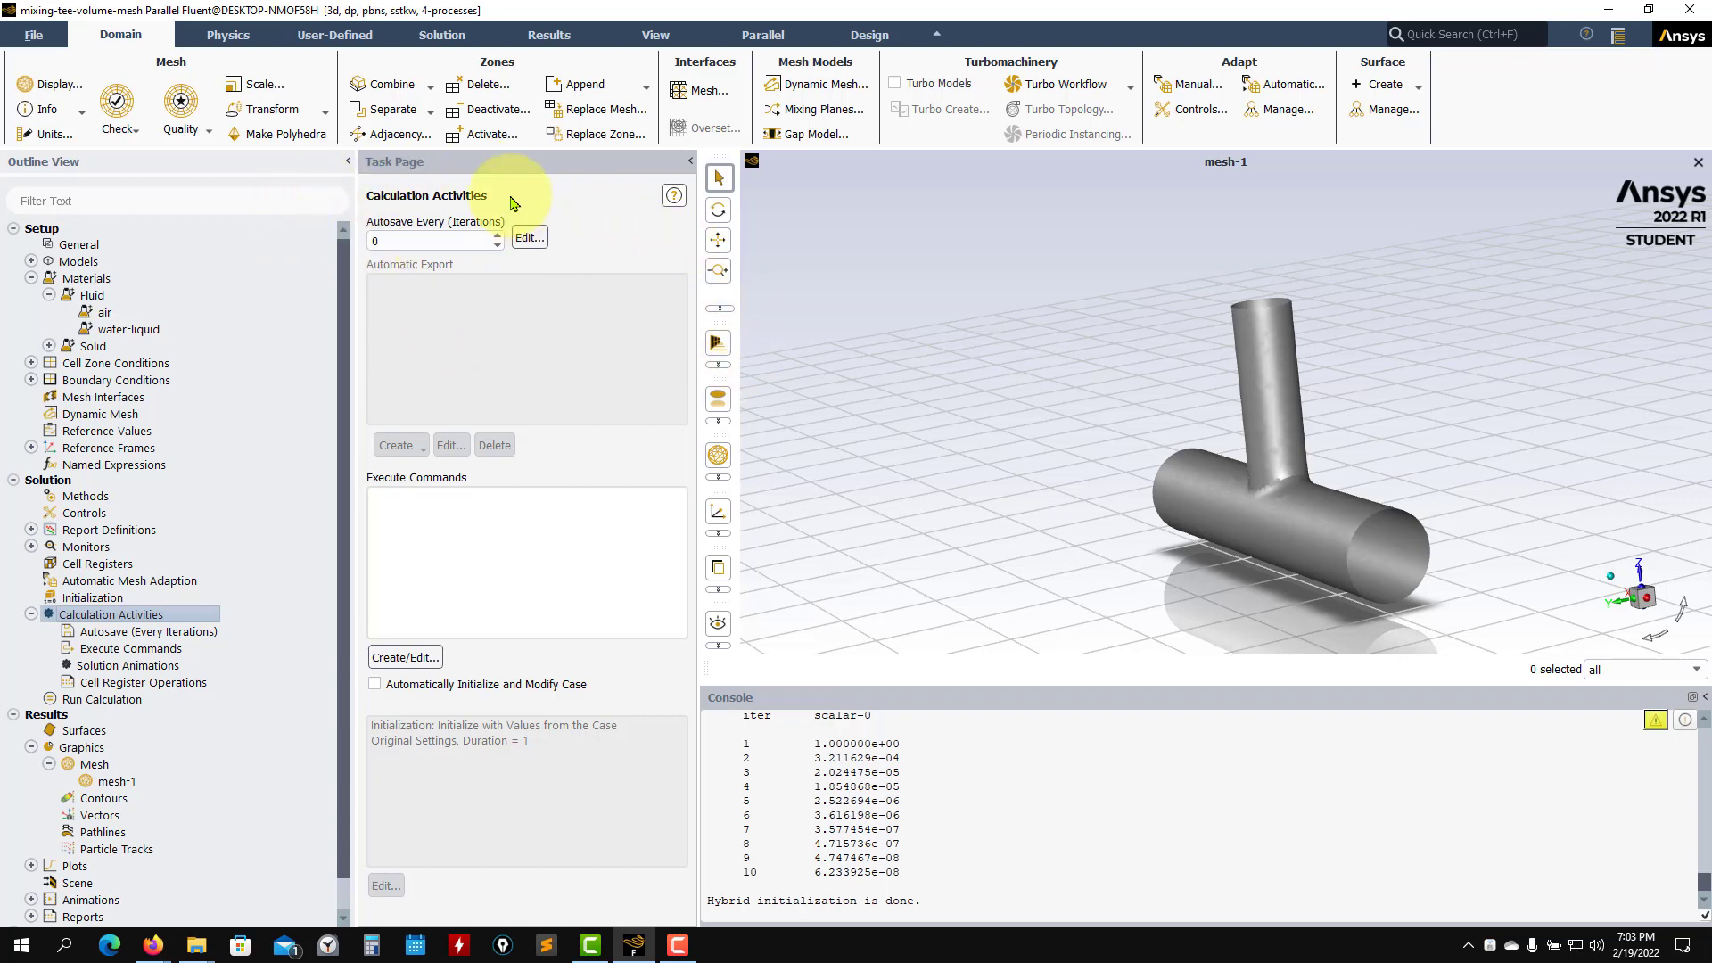
pyautogui.doubleClick(409, 243)
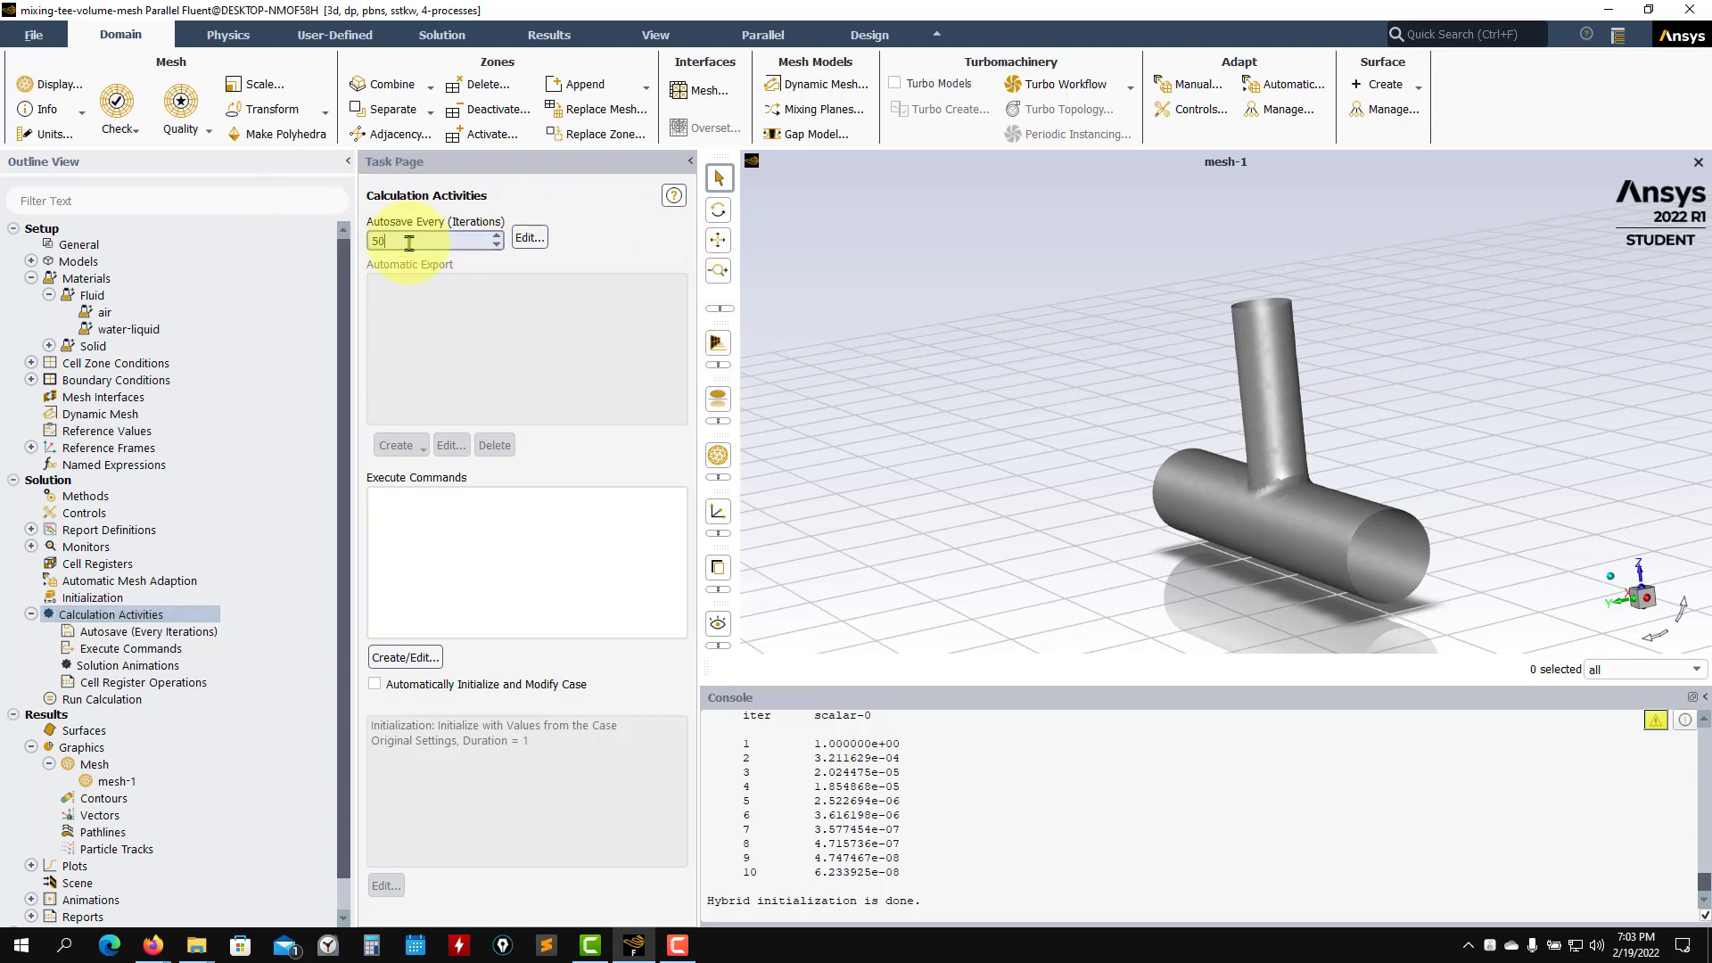
pyautogui.click(529, 238)
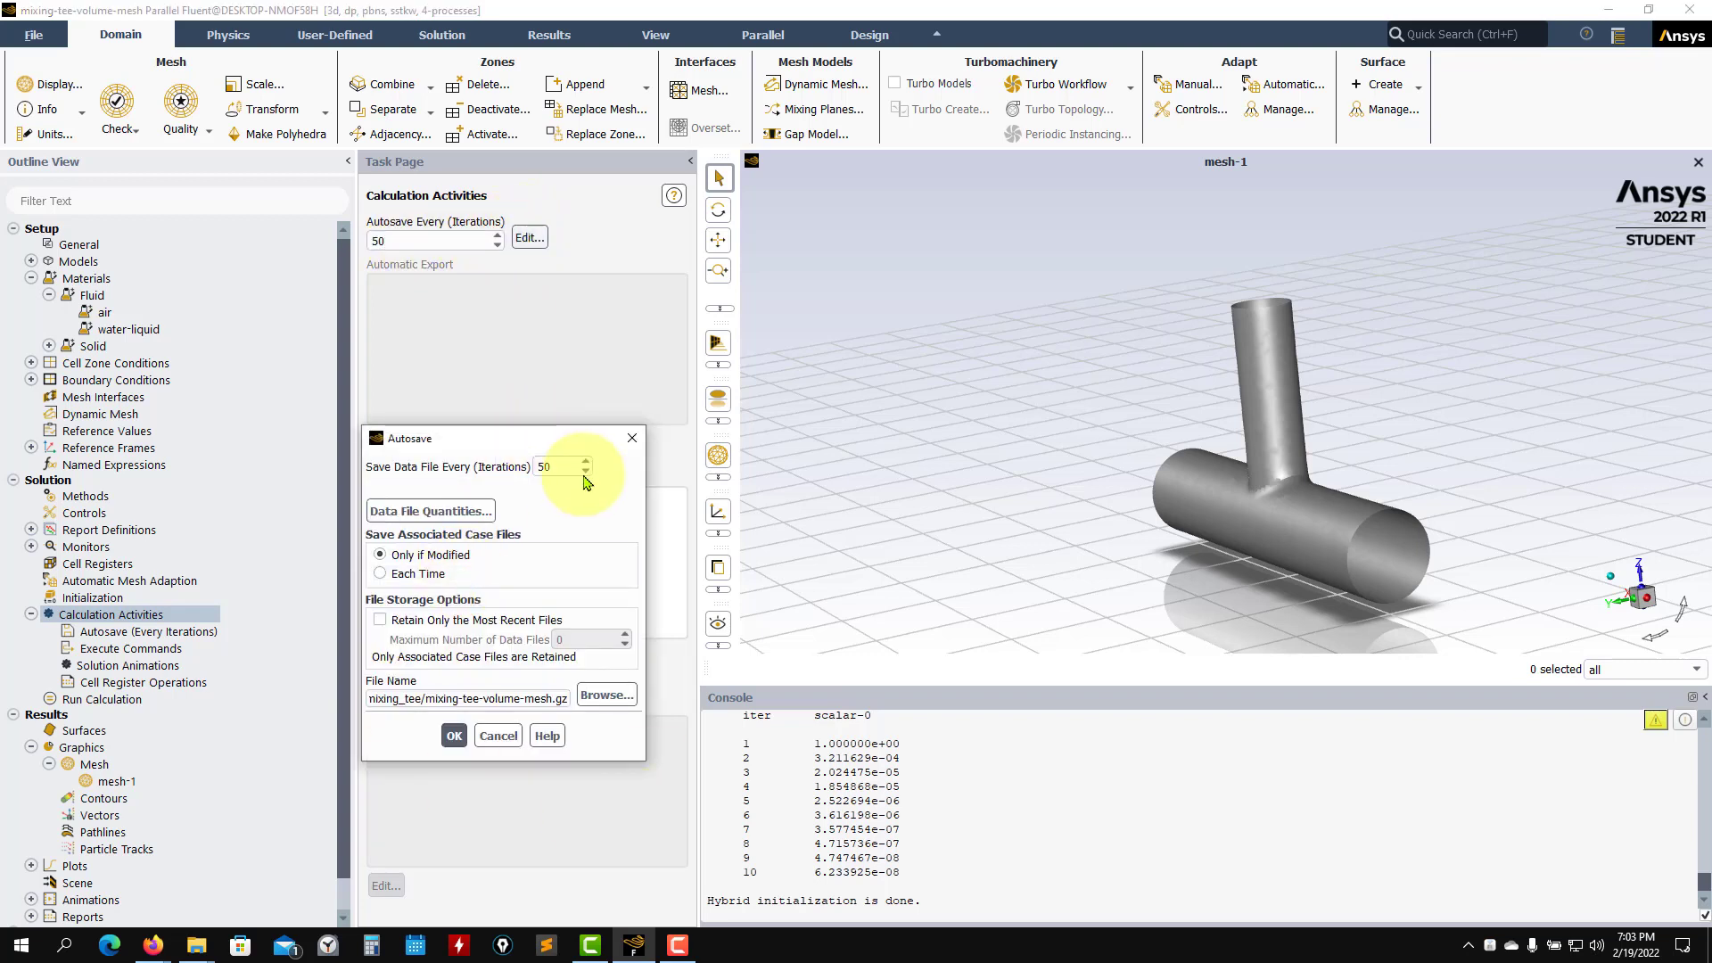
pyautogui.click(497, 737)
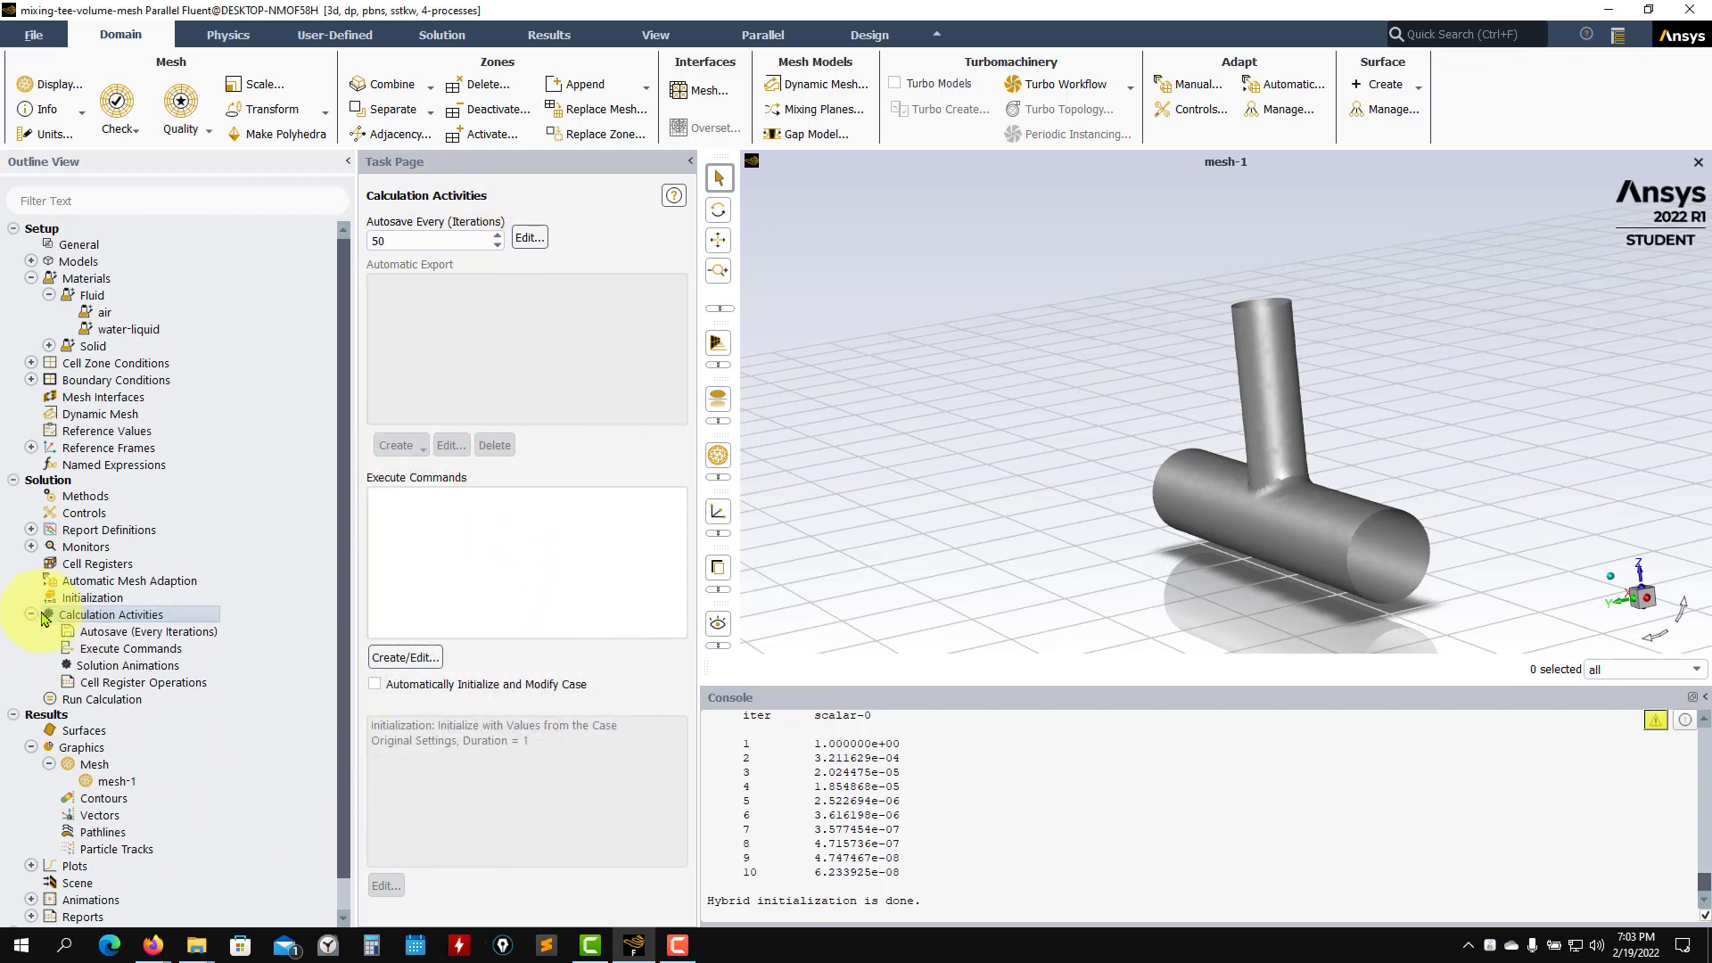
pyautogui.doubleClick(379, 243)
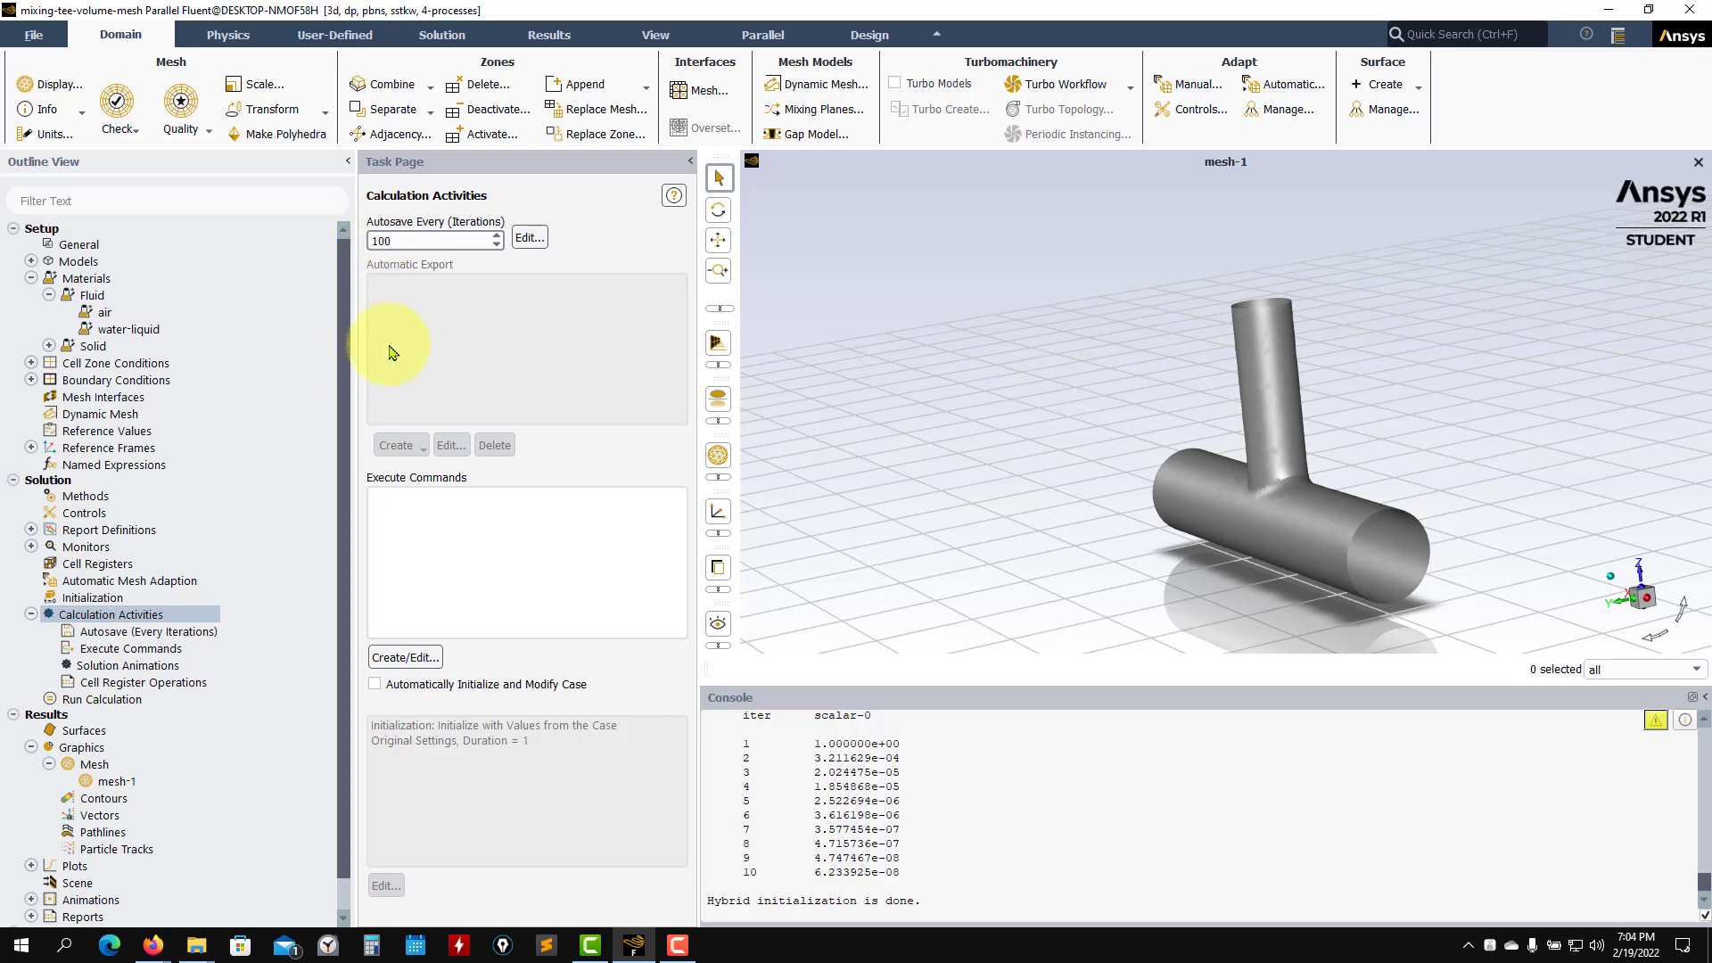
# Step: Switch to File Explorer and look at the contents of the mixing_tee folder, then return to Fluent
pyautogui.click(199, 943)
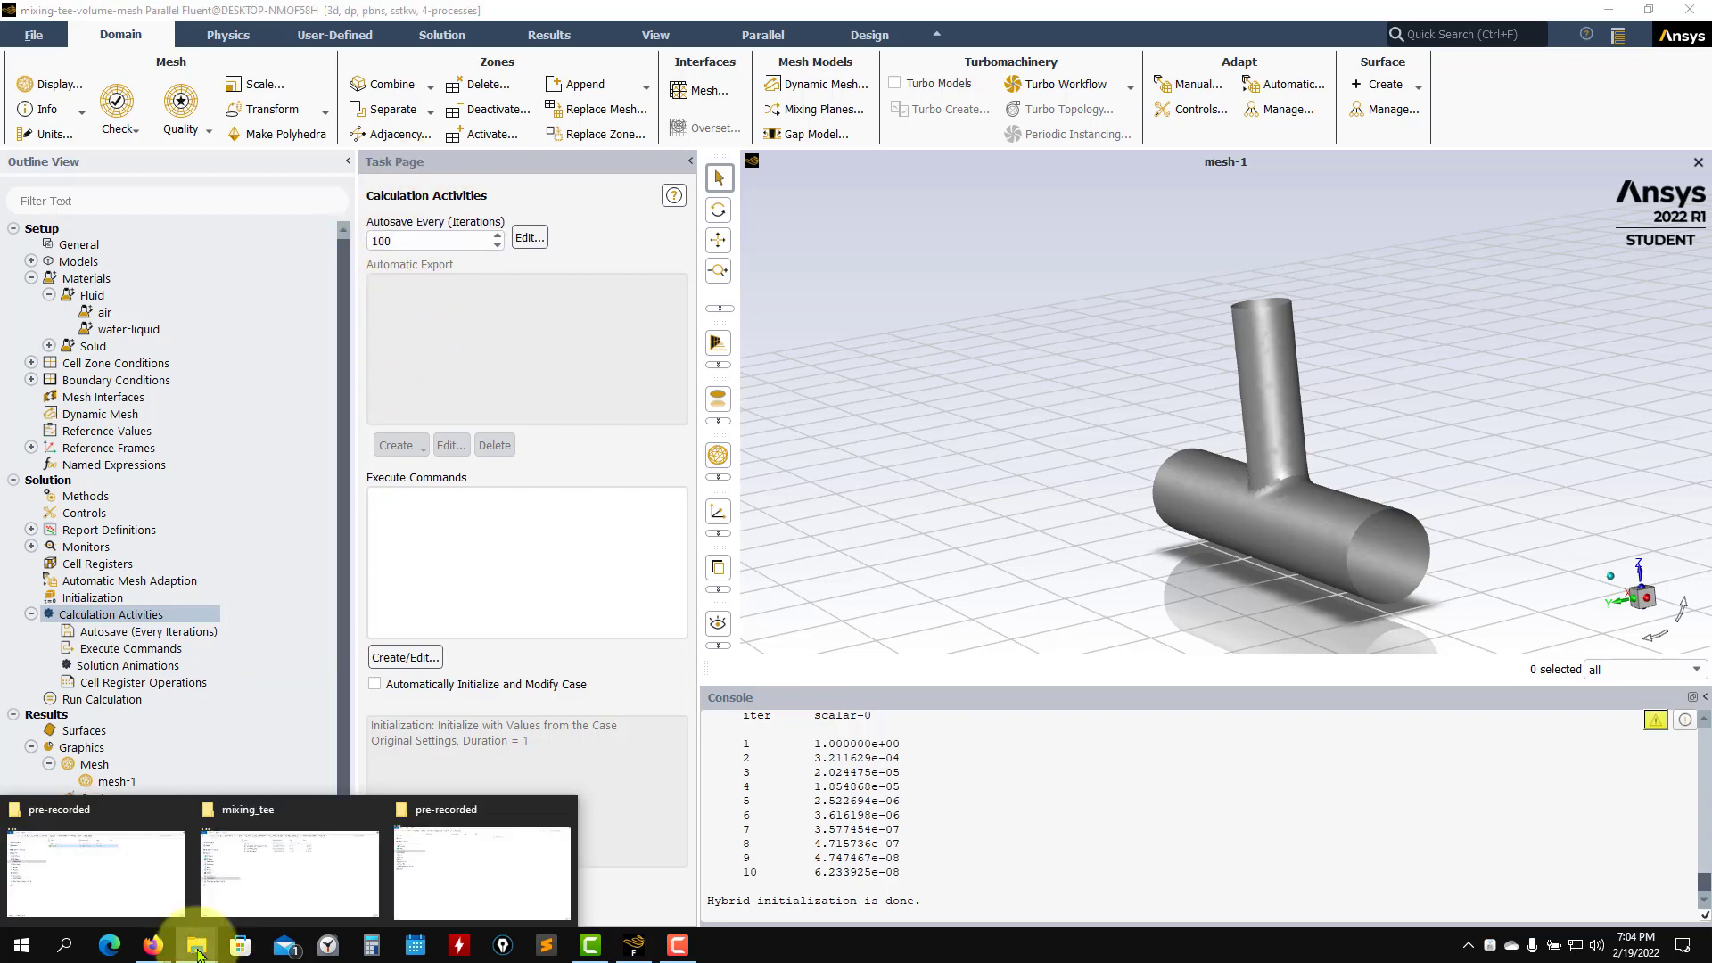
pyautogui.click(312, 896)
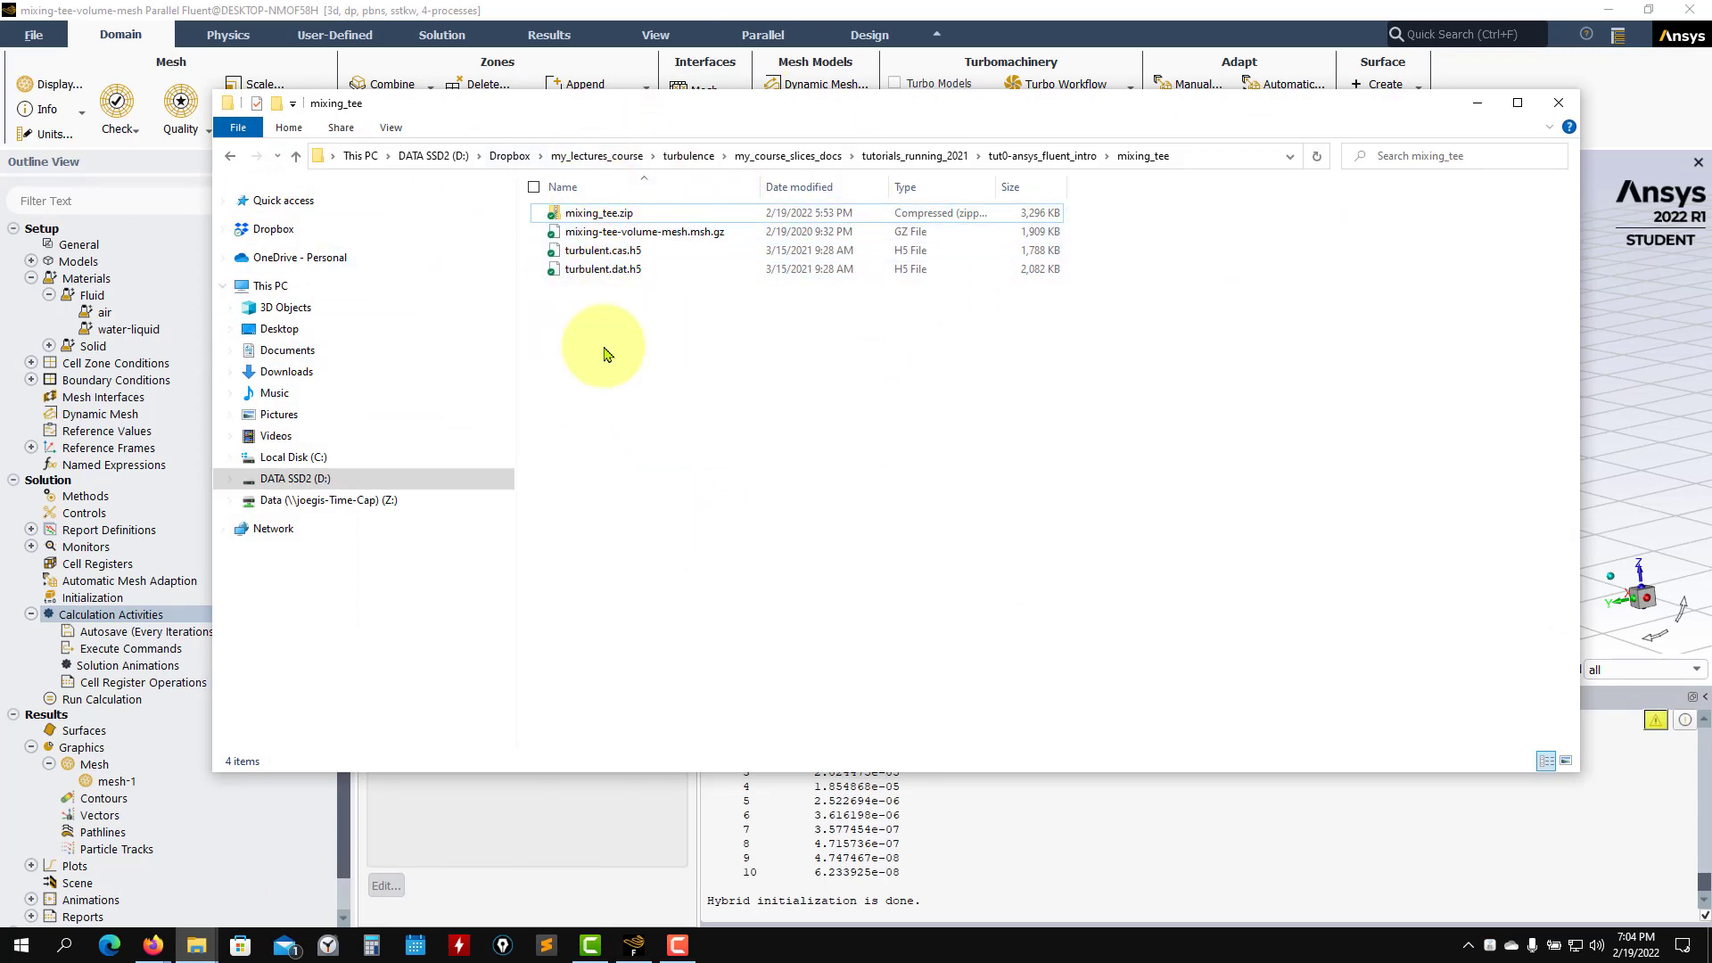
pyautogui.click(1482, 107)
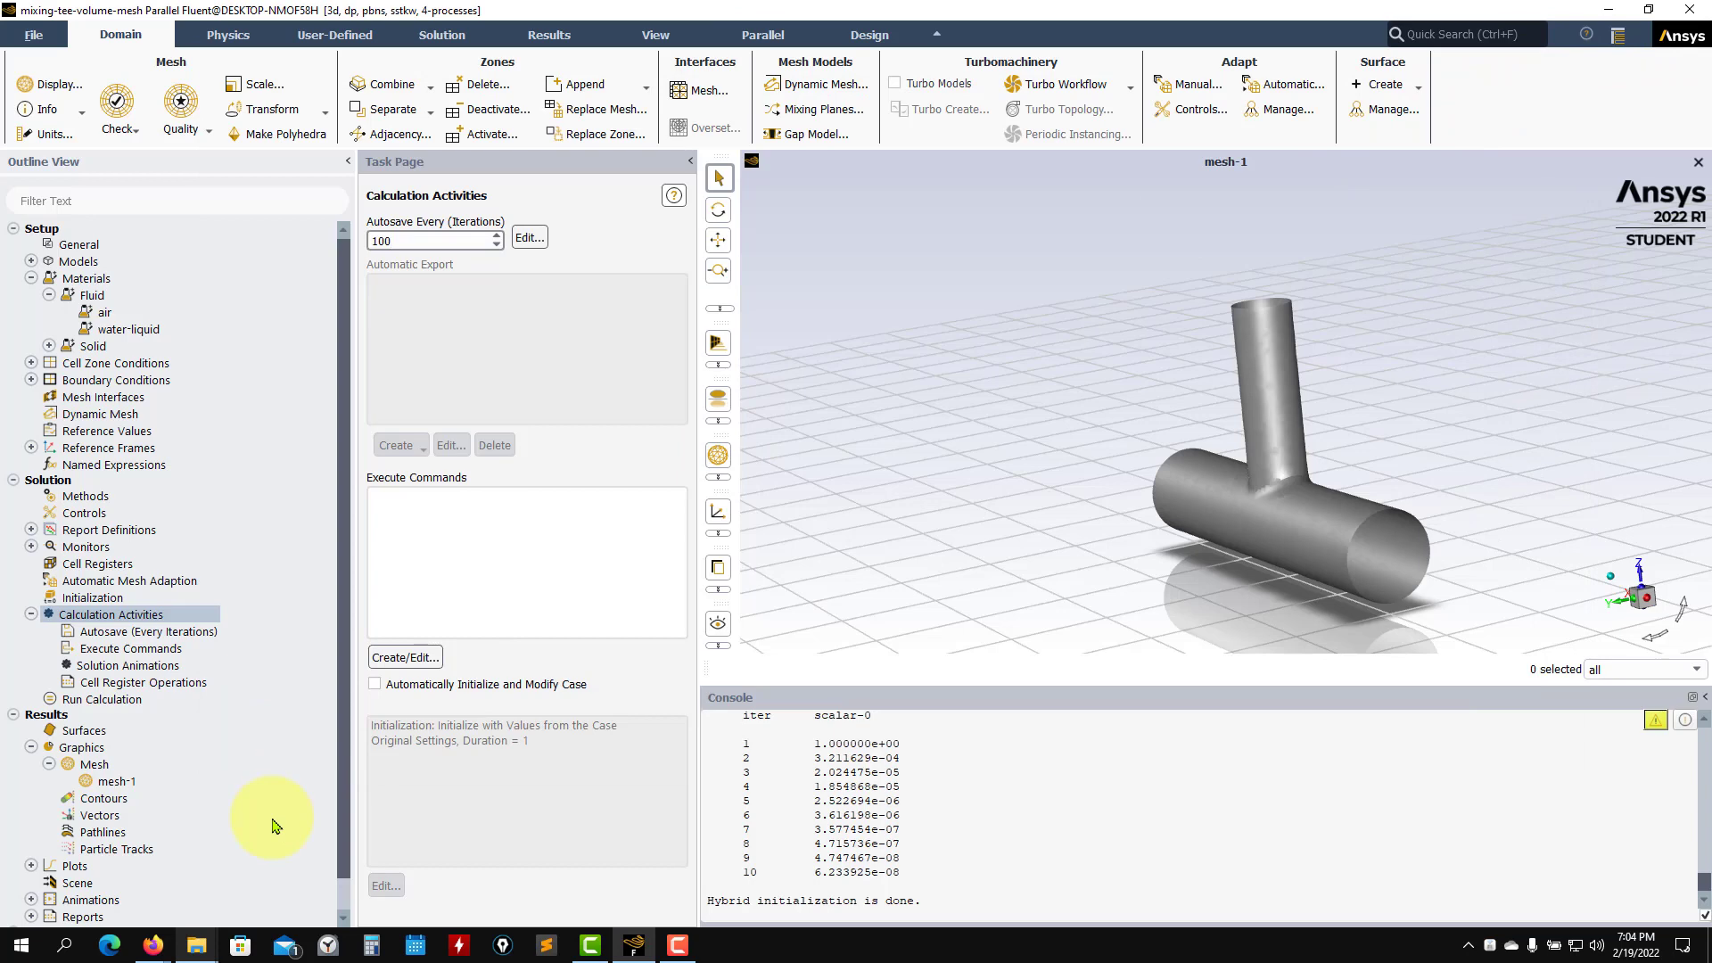
# Step: Set the number of iterations for the run calculation to 1000
pyautogui.click(32, 615)
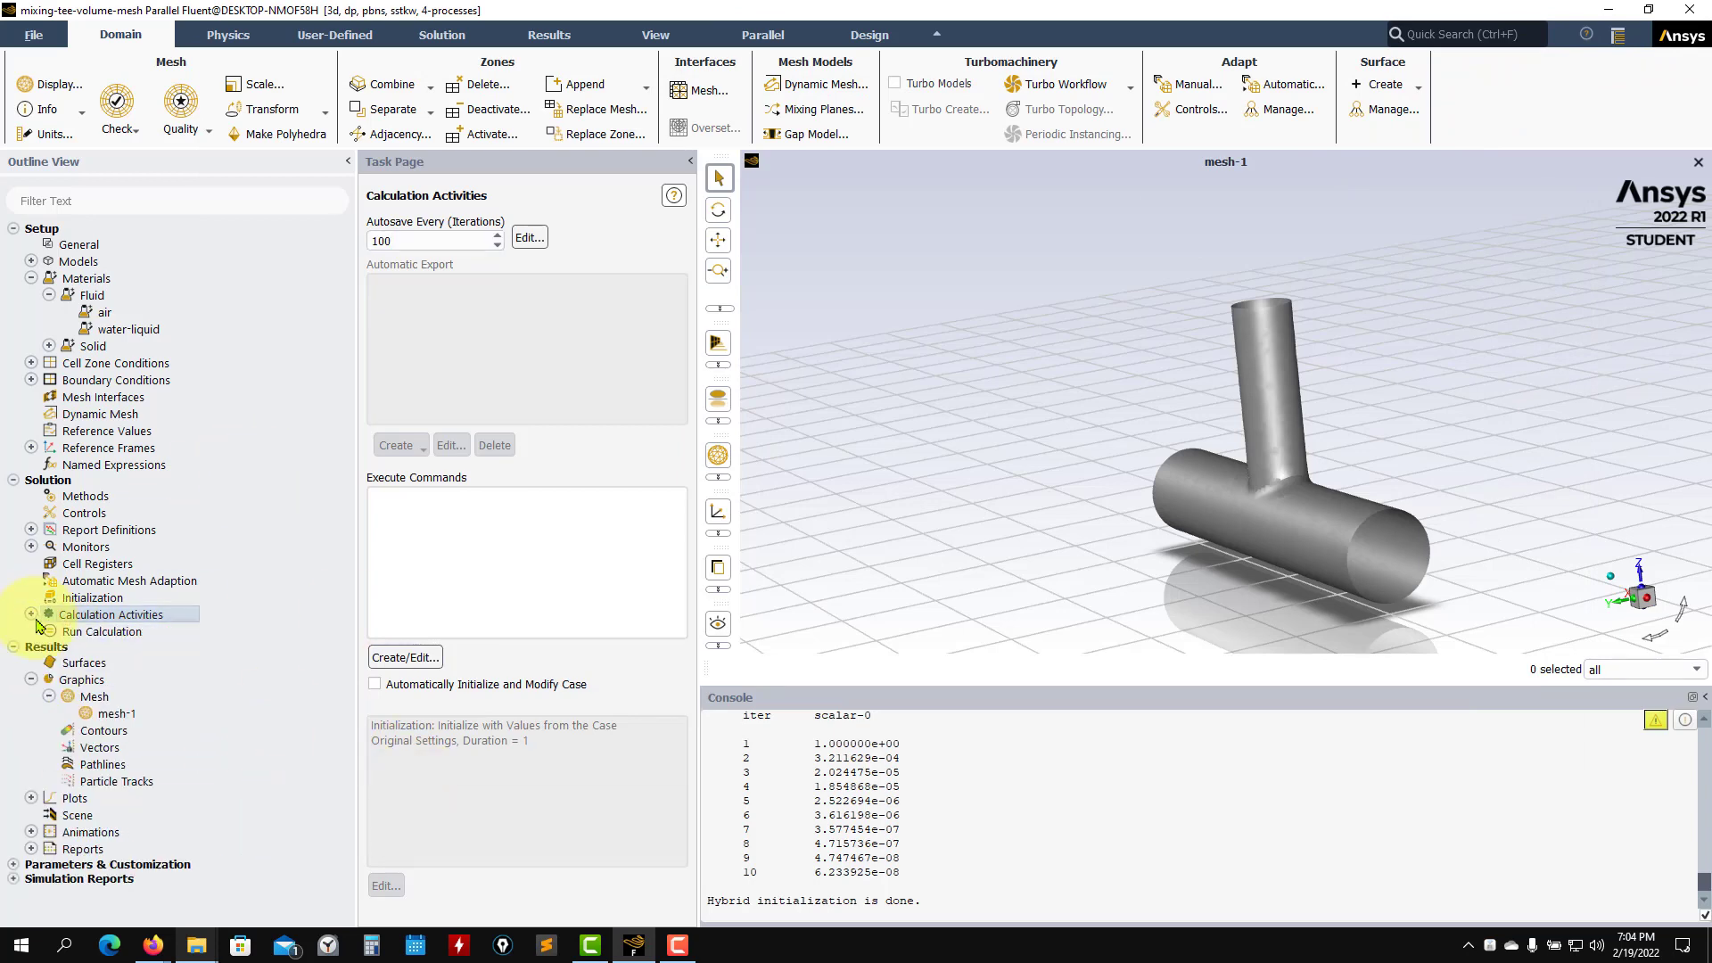
pyautogui.doubleClick(82, 632)
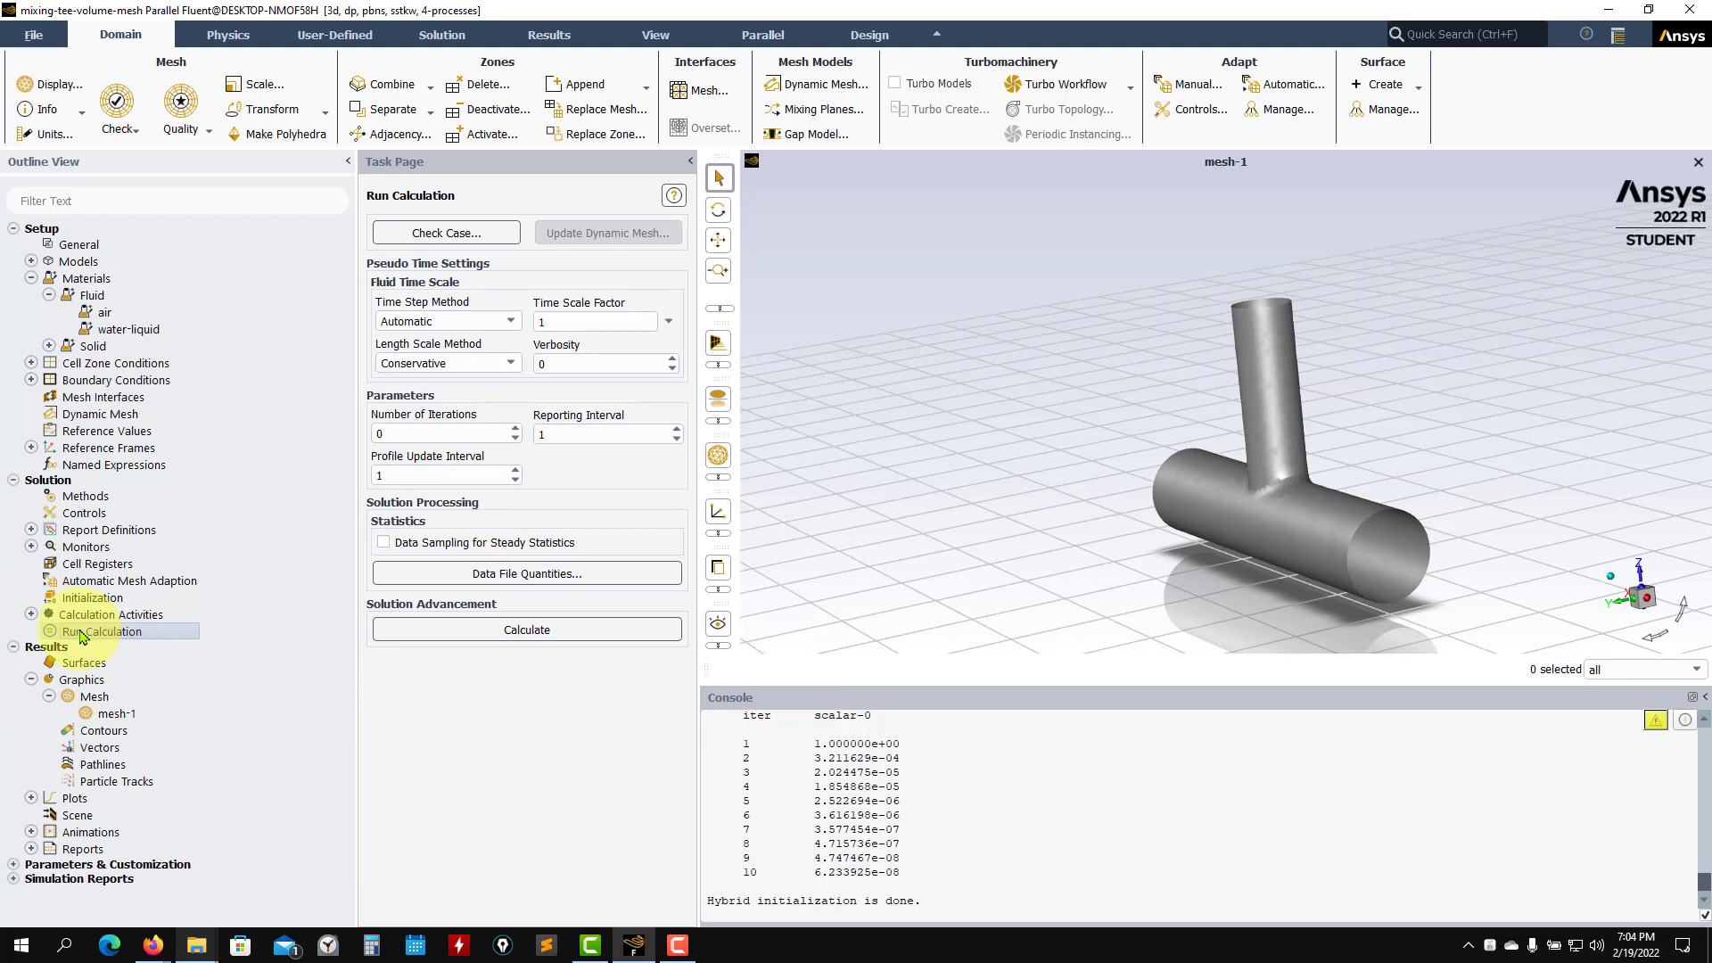
pyautogui.click(419, 434)
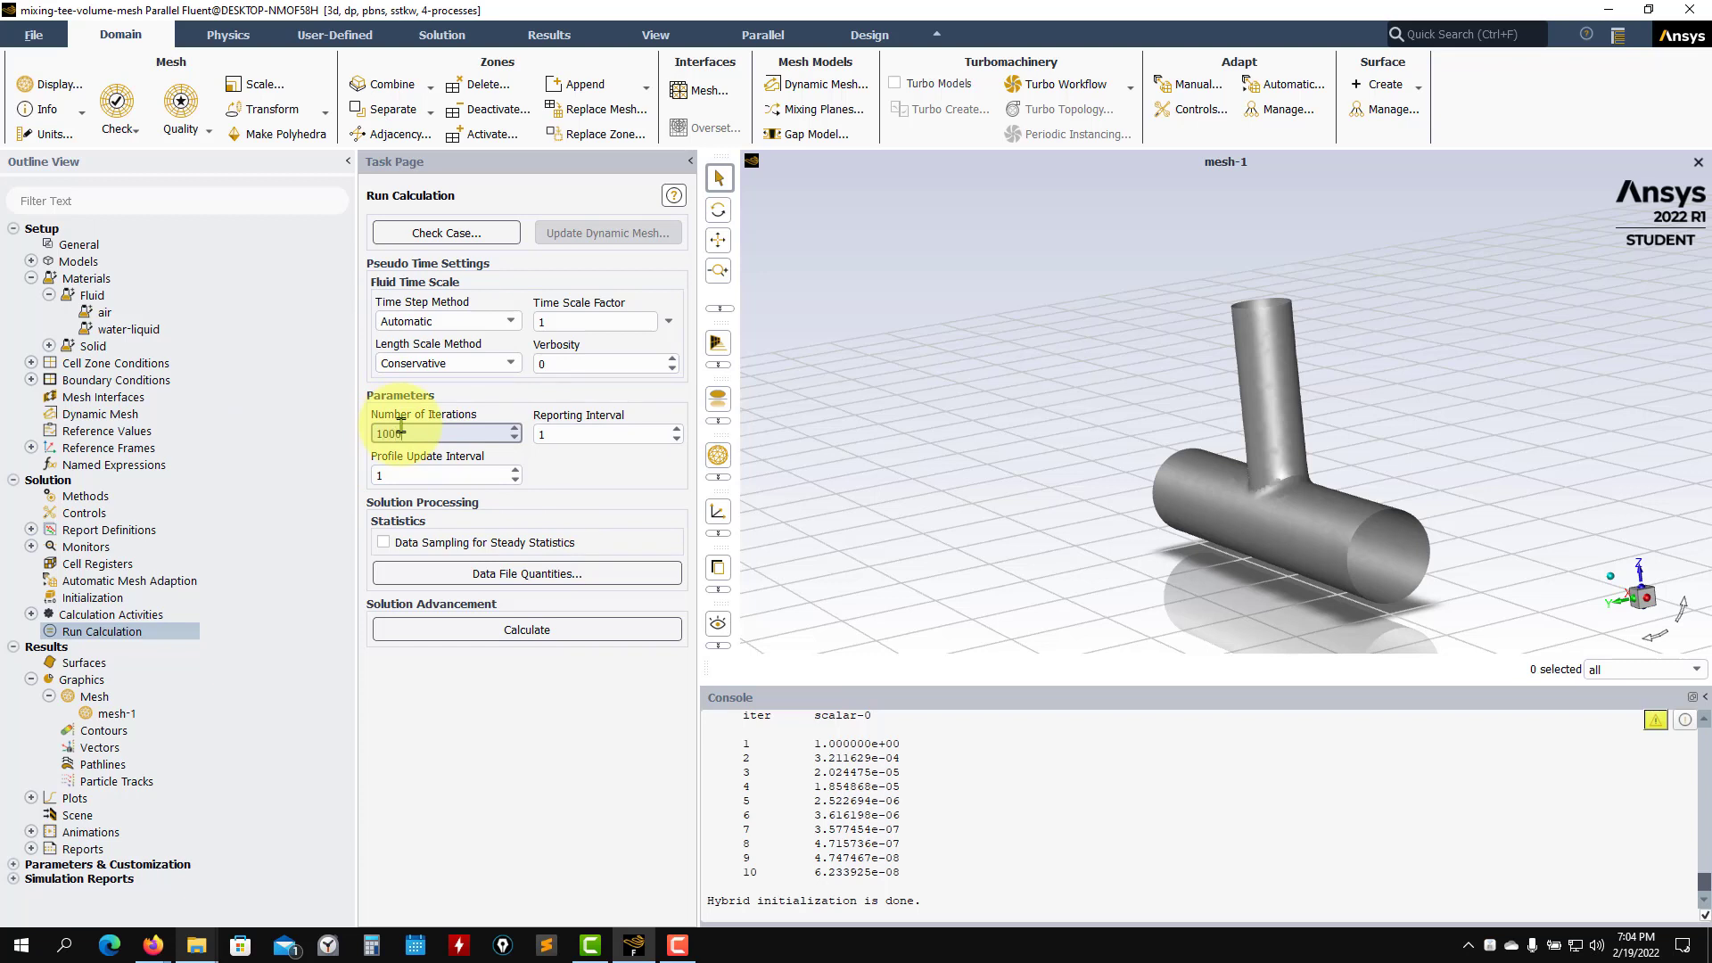
pyautogui.doubleClick(426, 434)
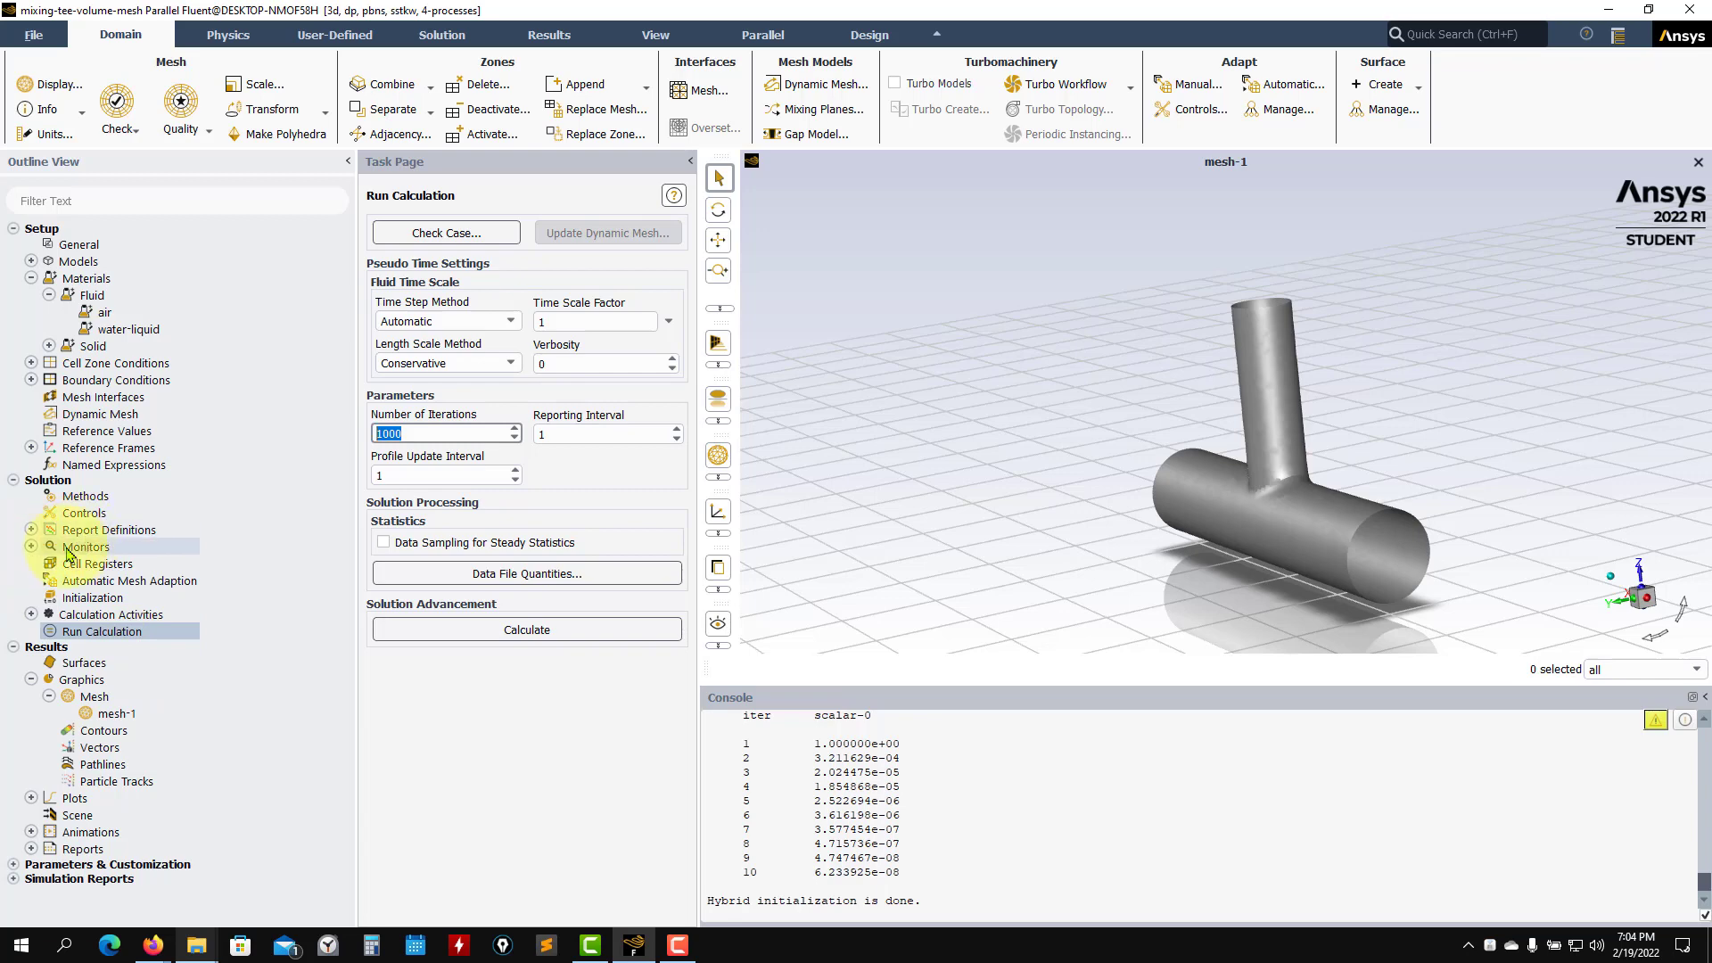
# Step: Review the absolute convergence criteria in the residual monitors, including the energy criterion, leaving them as they are
pyautogui.click(31, 546)
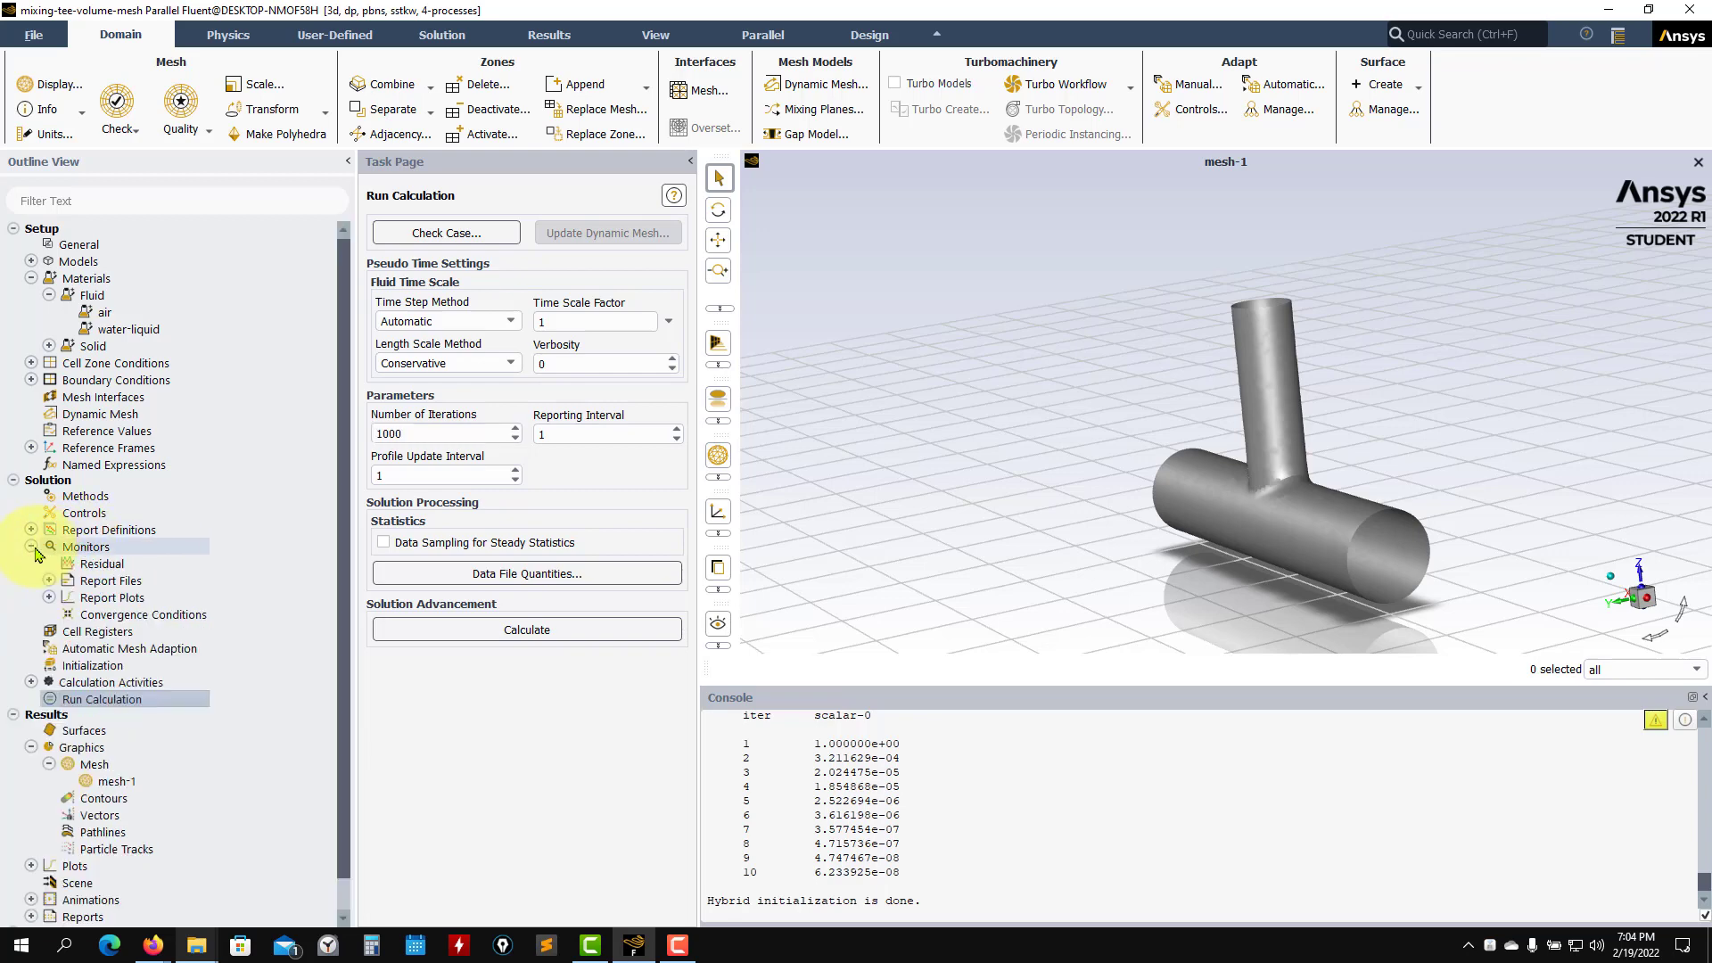
pyautogui.doubleClick(104, 568)
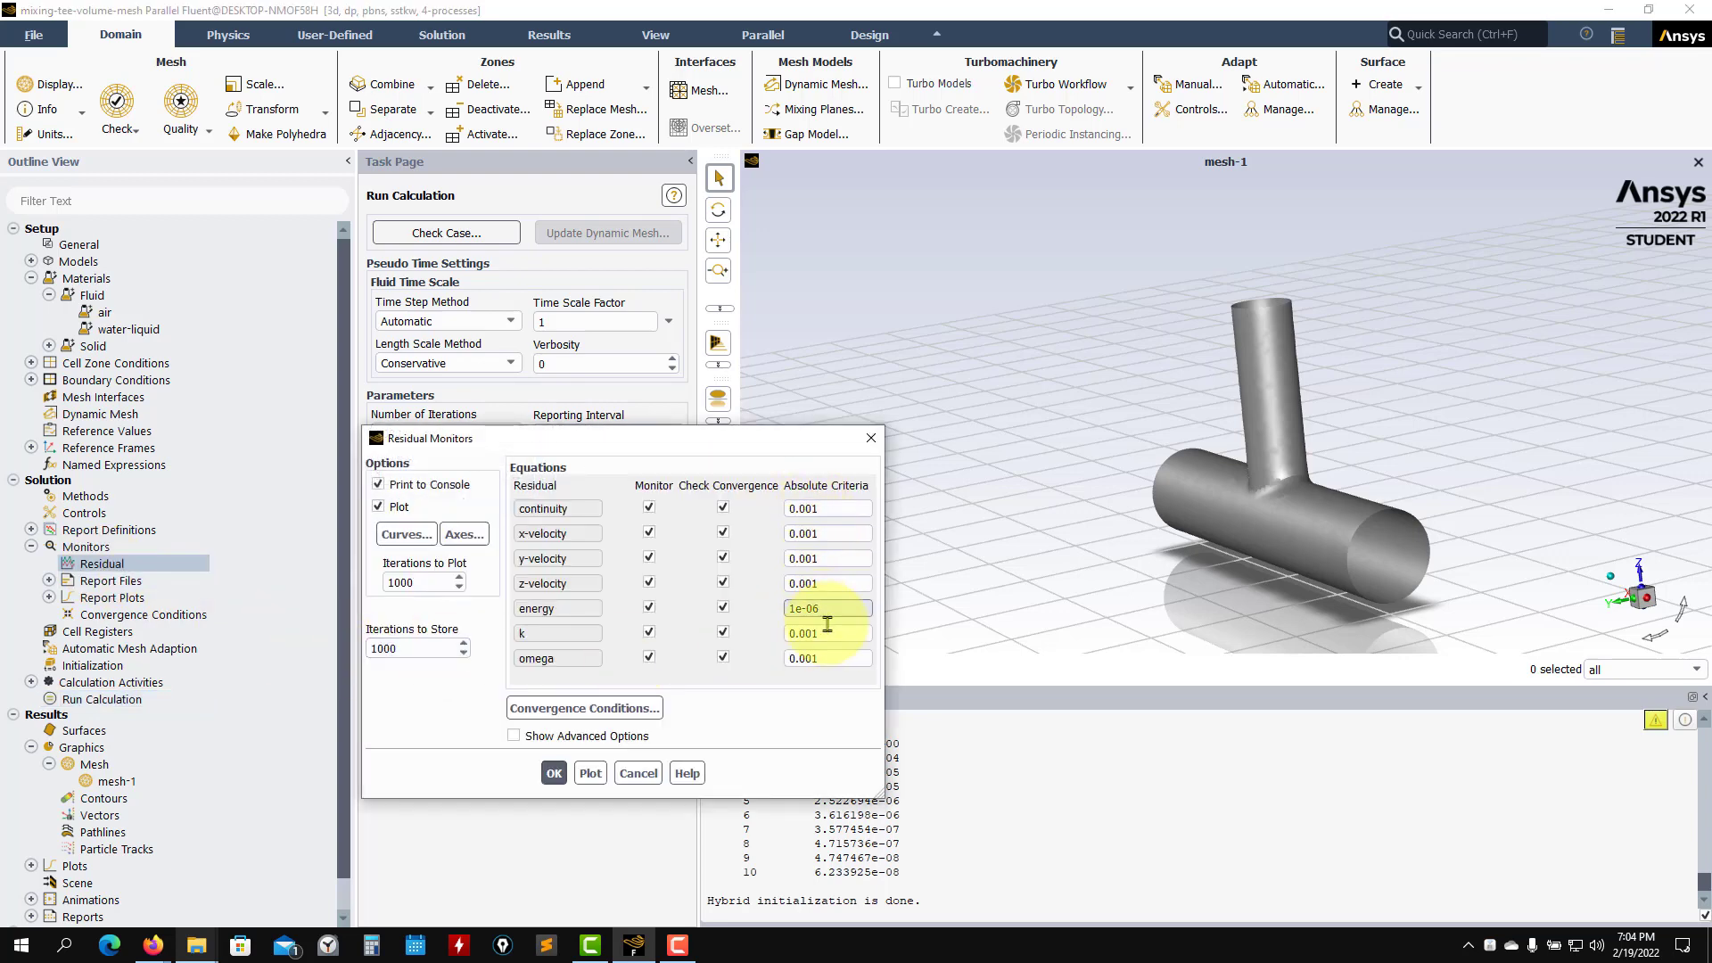
pyautogui.doubleClick(825, 608)
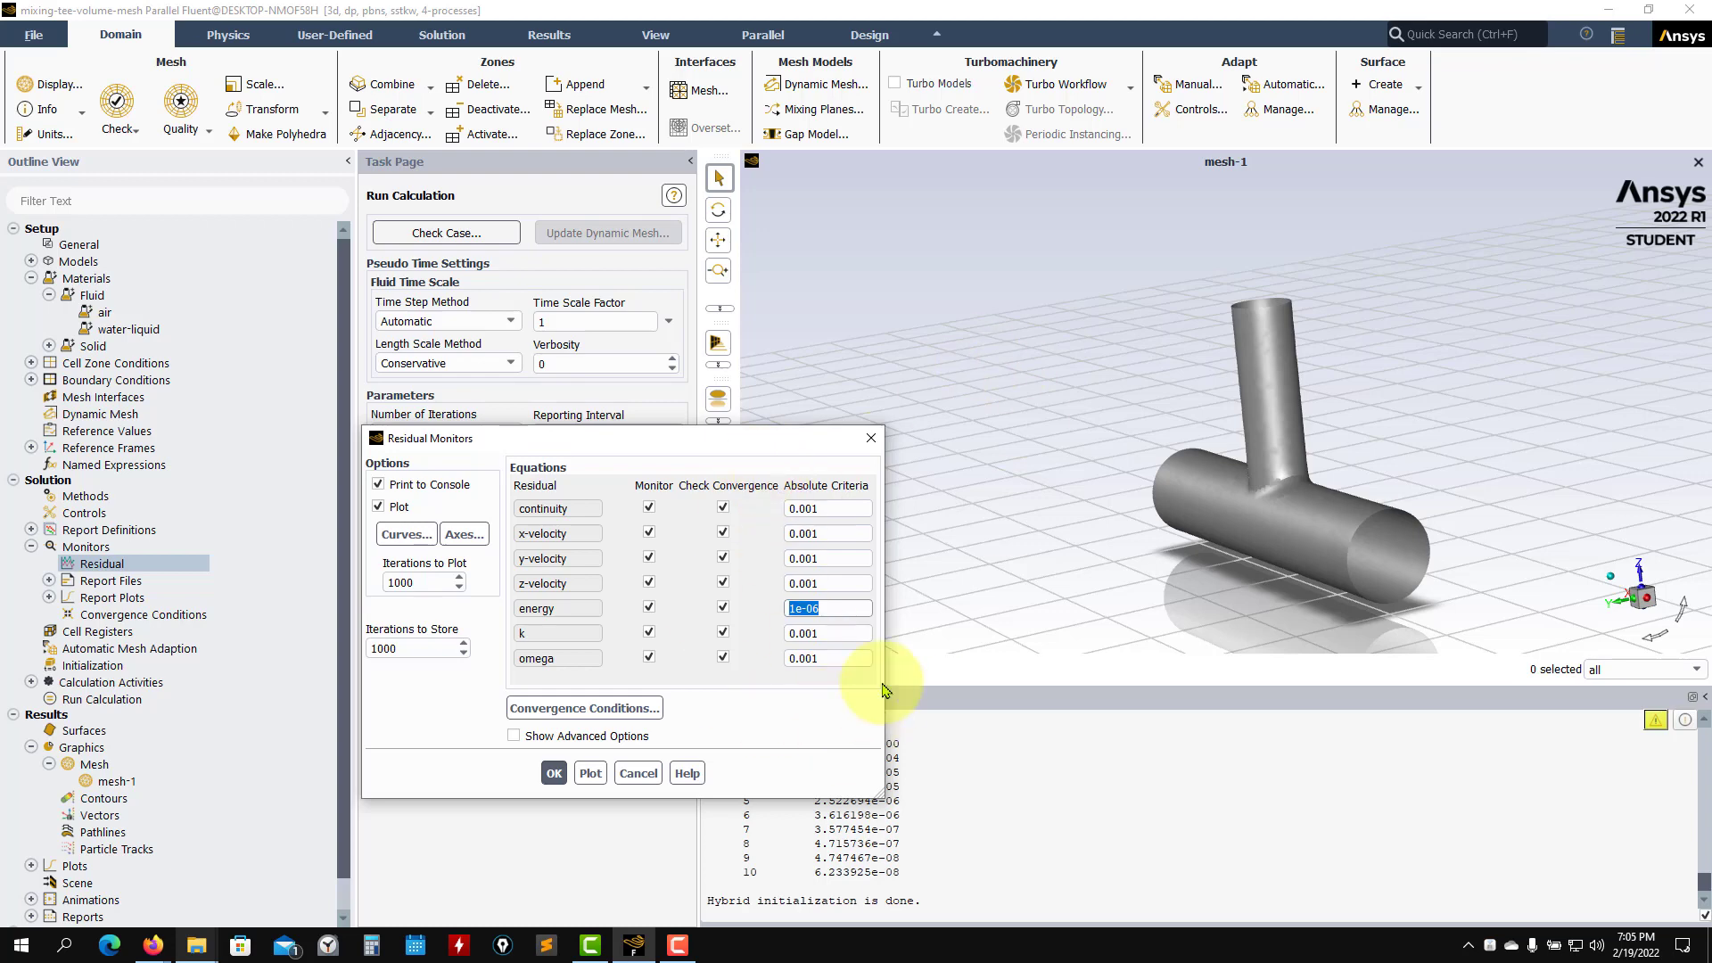
pyautogui.click(554, 773)
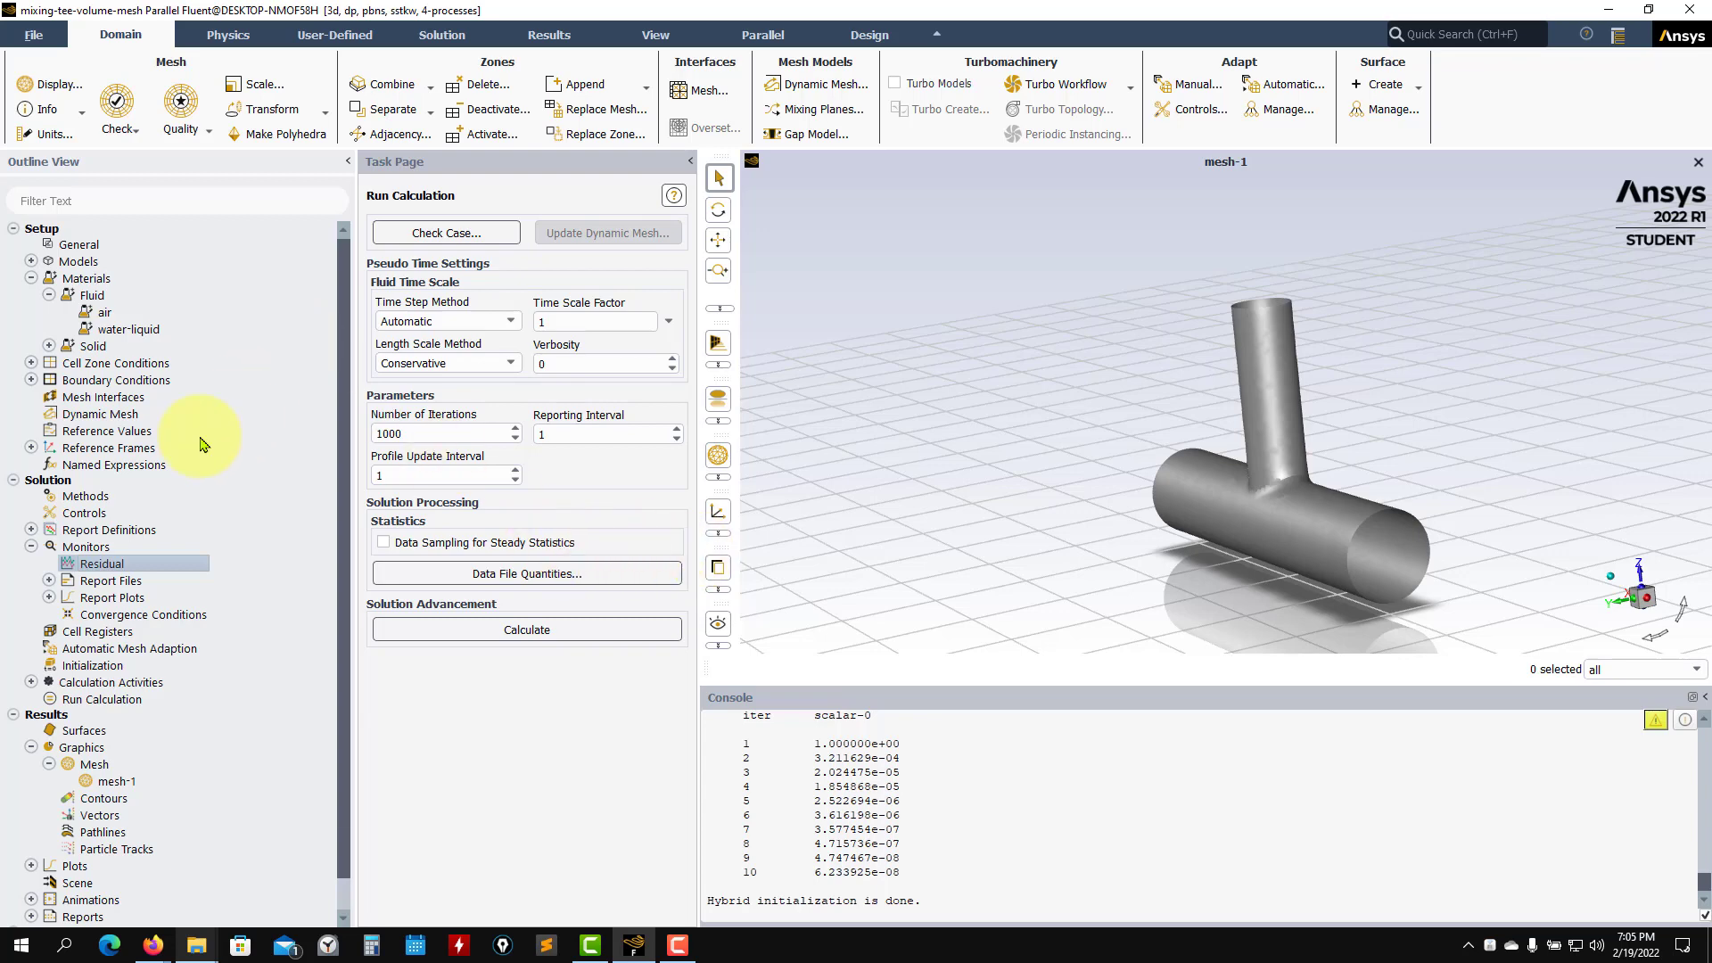
# Step: Write the case and data files to the mixing_tee folder under the name test1
pyautogui.click(20, 41)
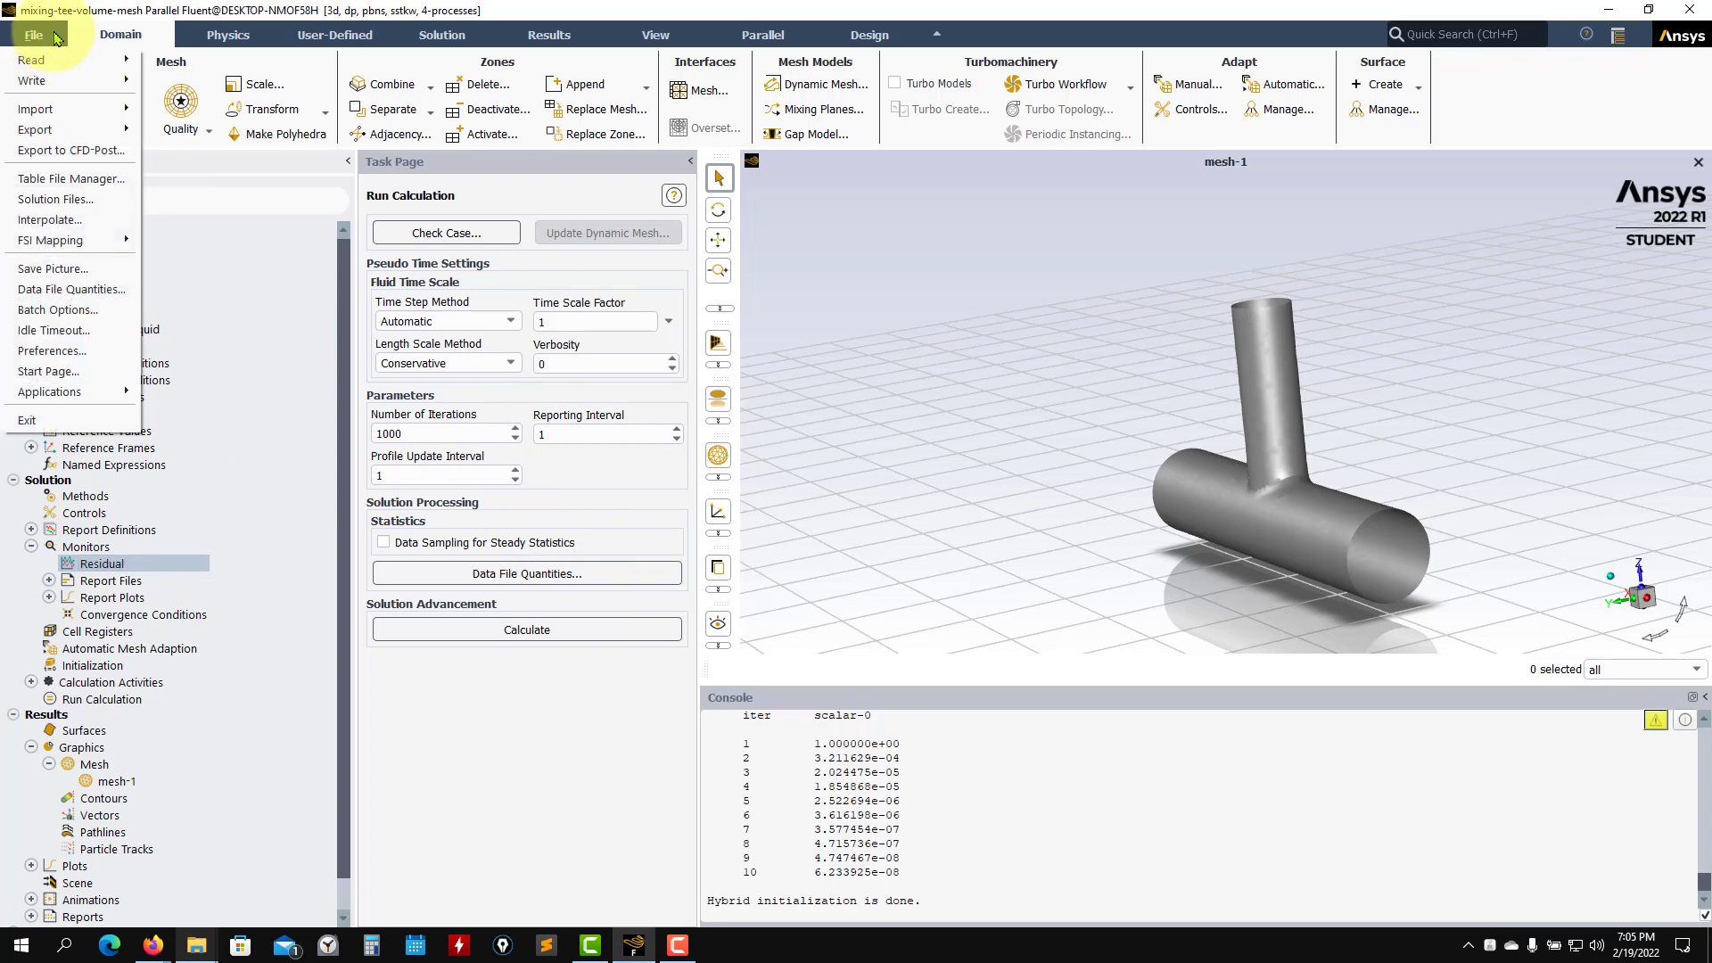
pyautogui.moveTo(53, 81)
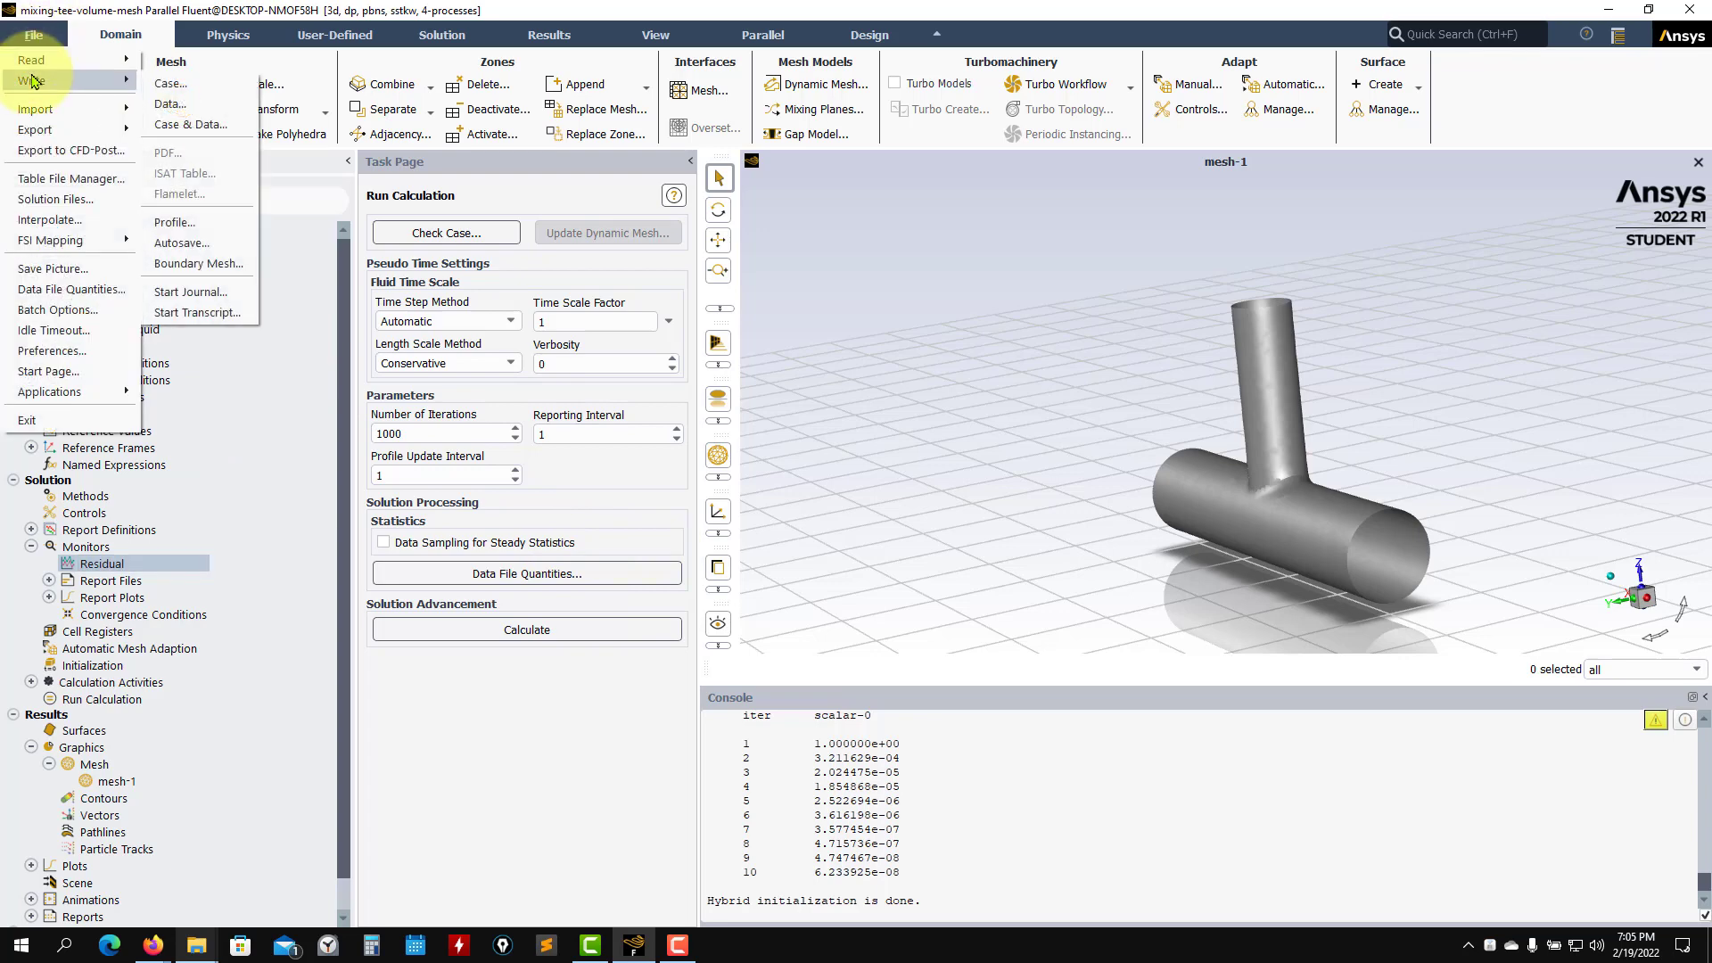
pyautogui.click(198, 127)
pyautogui.tripleClick(778, 574)
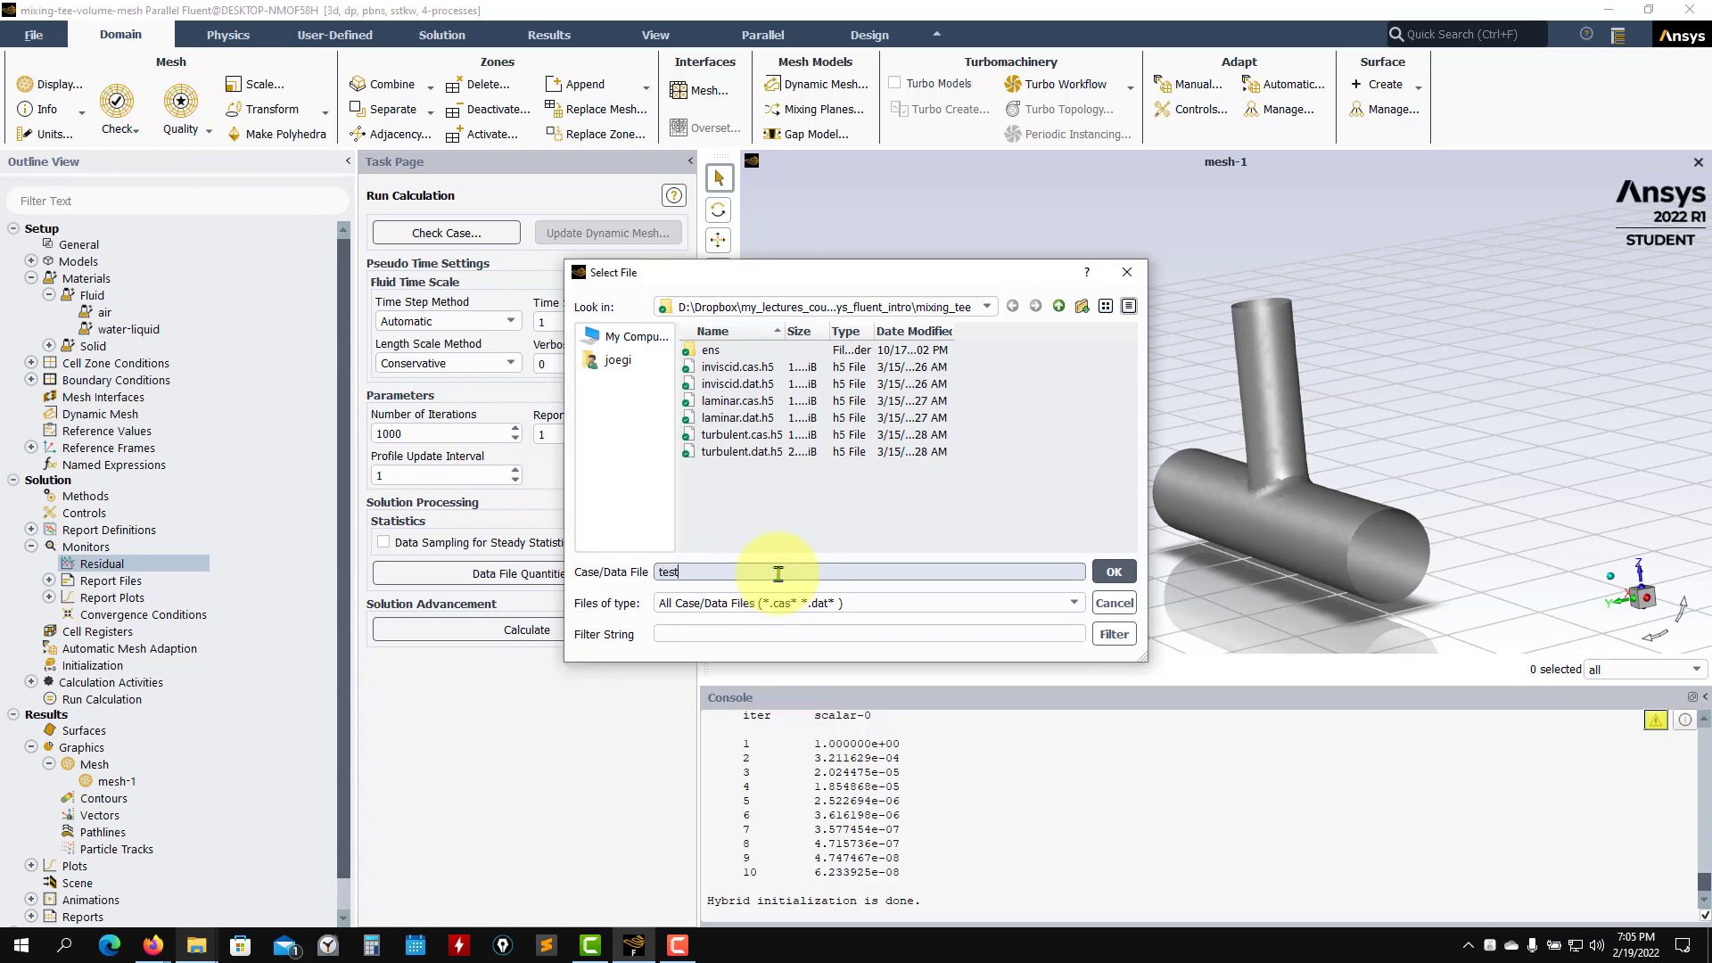
pyautogui.press('Return')
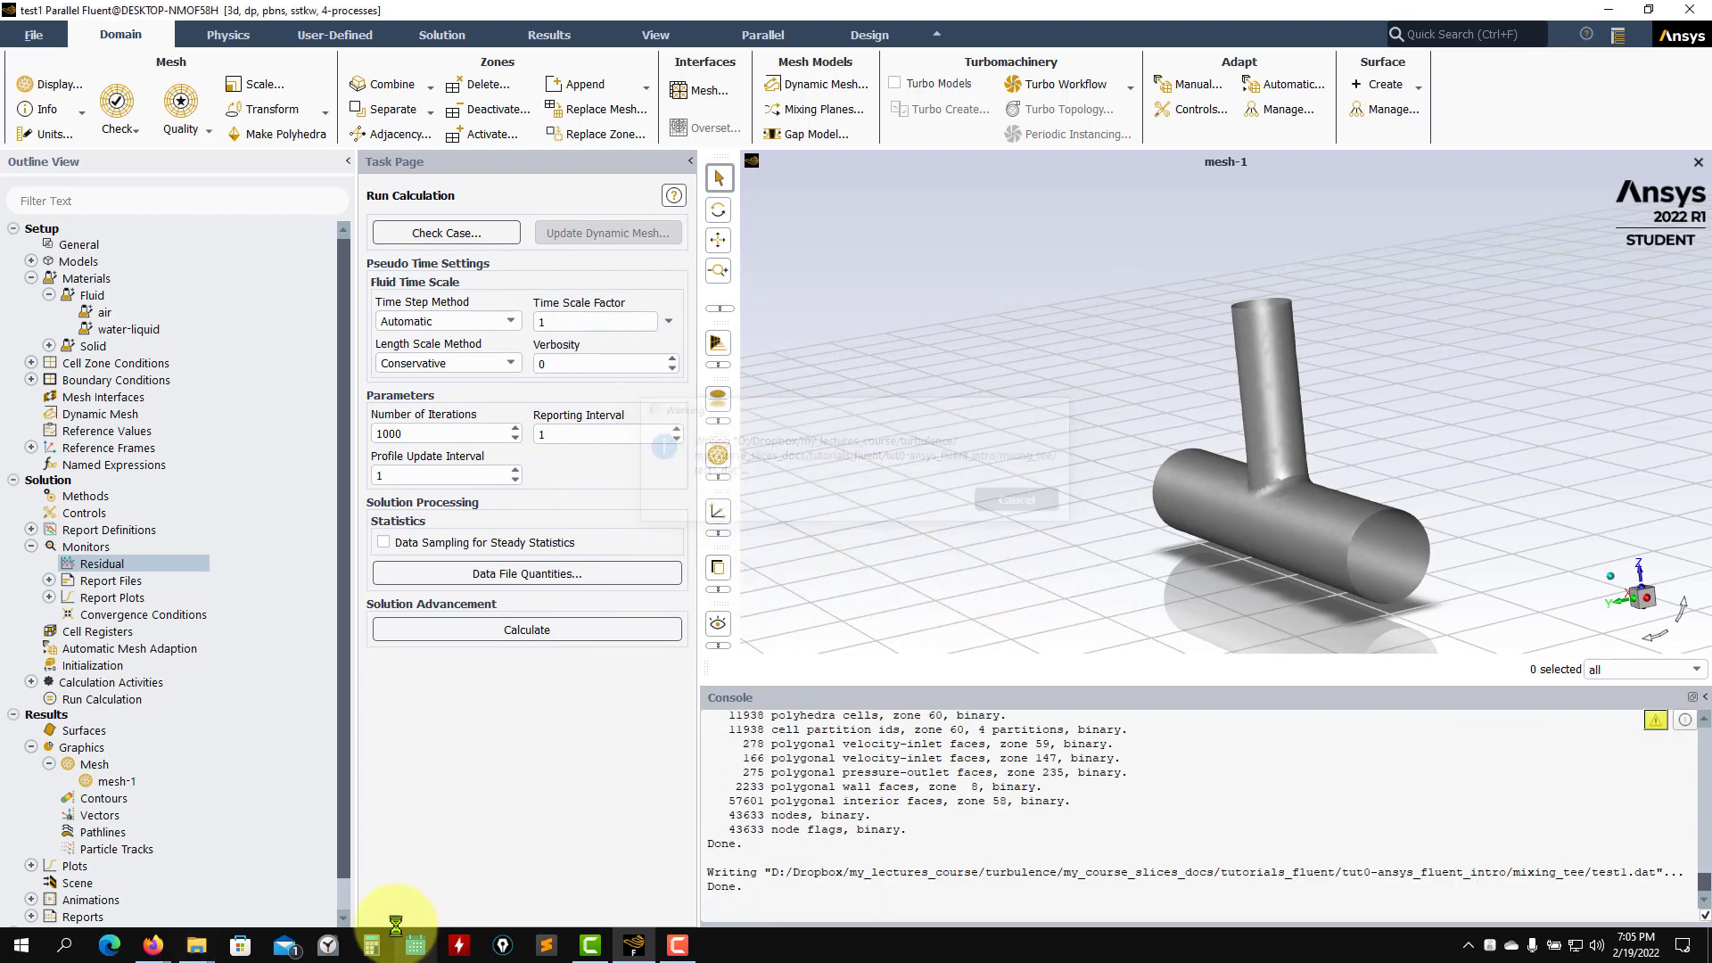
# Step: In File Explorer, browse to tutorials_fluent, tut0-ansys_fluent_intro, mixing_tee and check the saved test1 files, then return to Fluent
pyautogui.moveTo(196, 945)
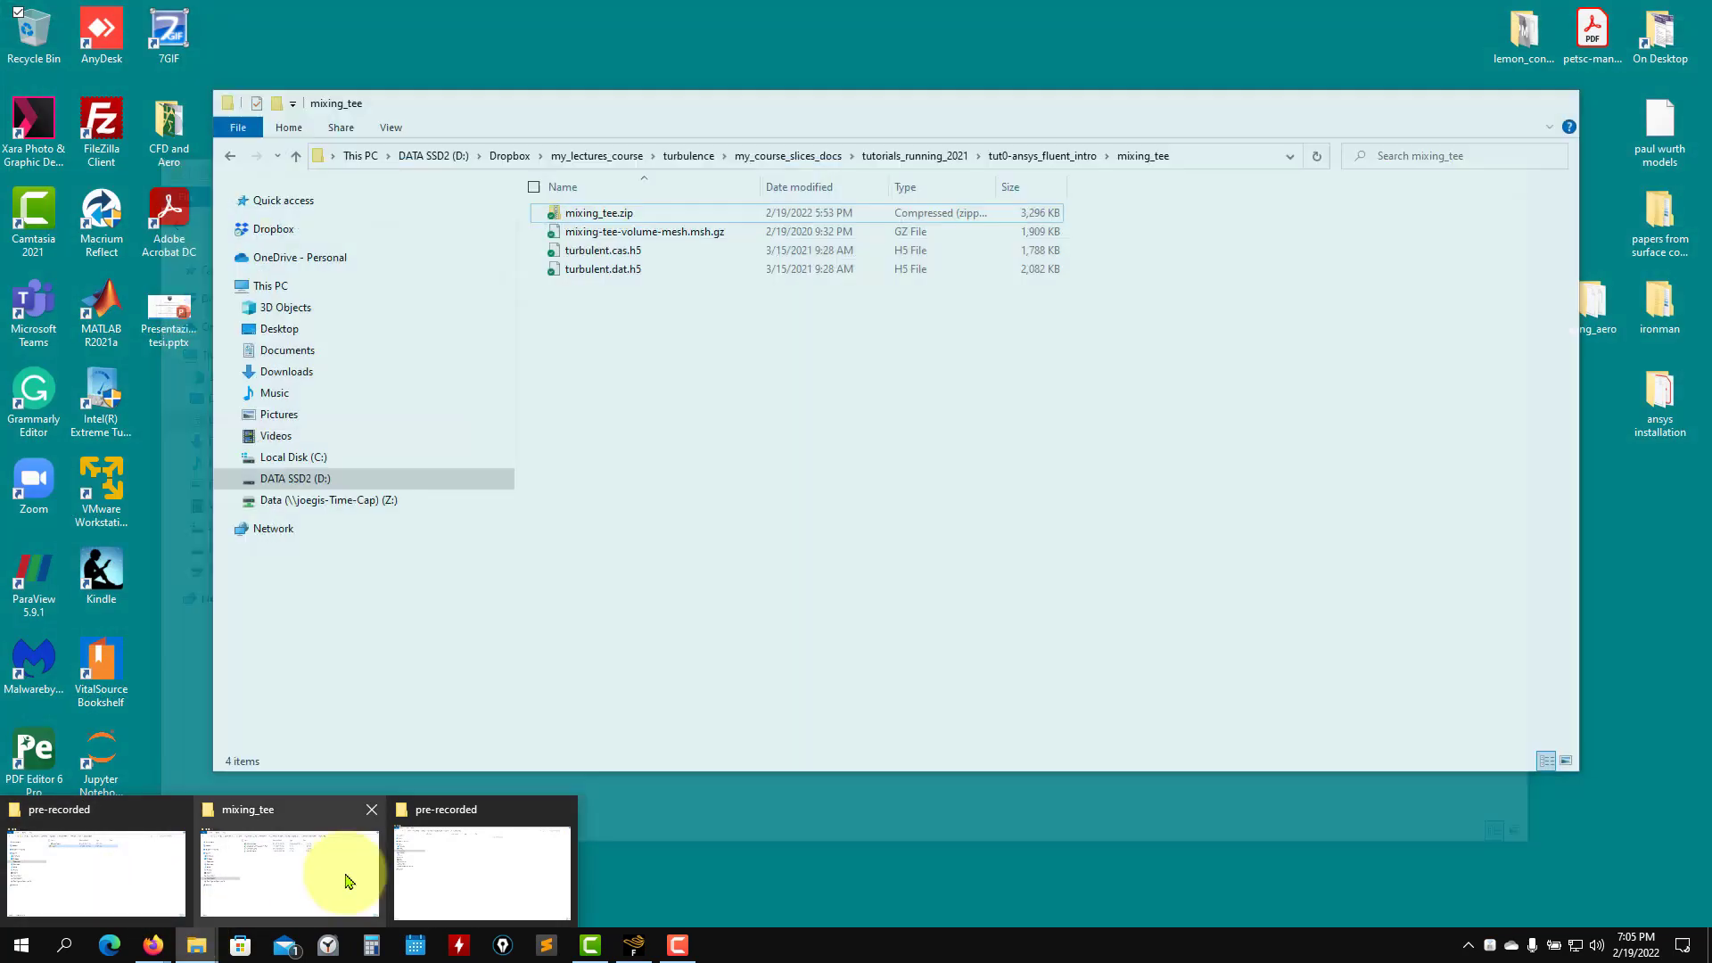
pyautogui.click(347, 881)
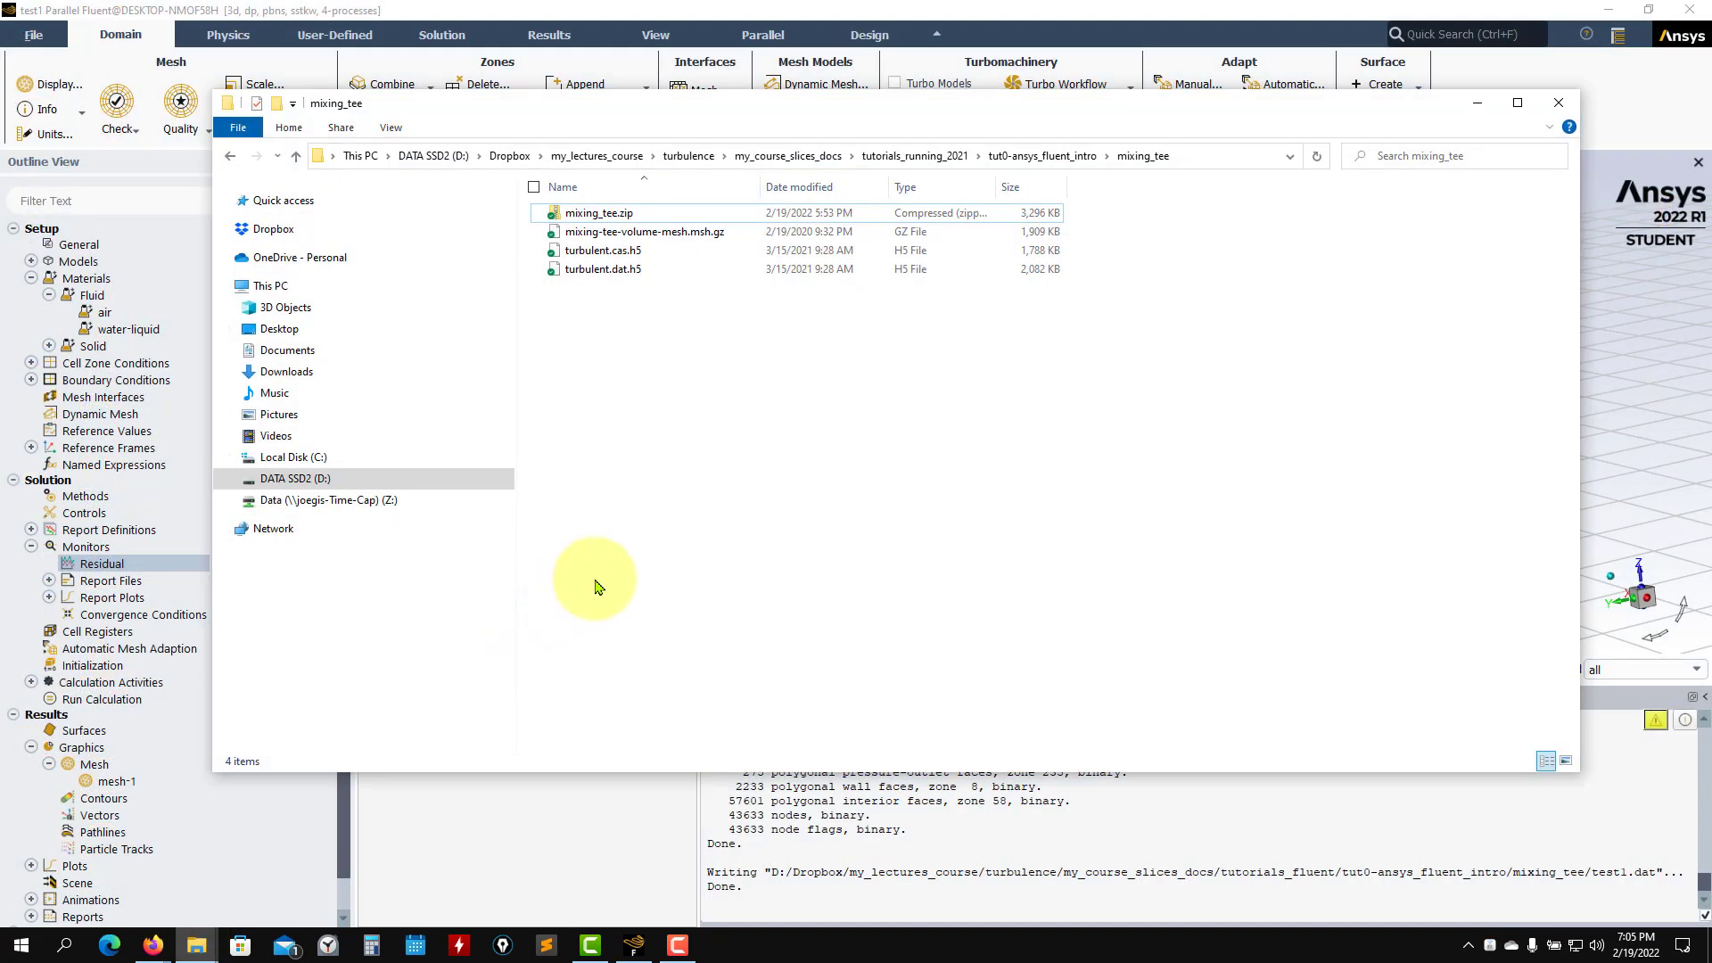
pyautogui.click(297, 157)
pyautogui.click(593, 231)
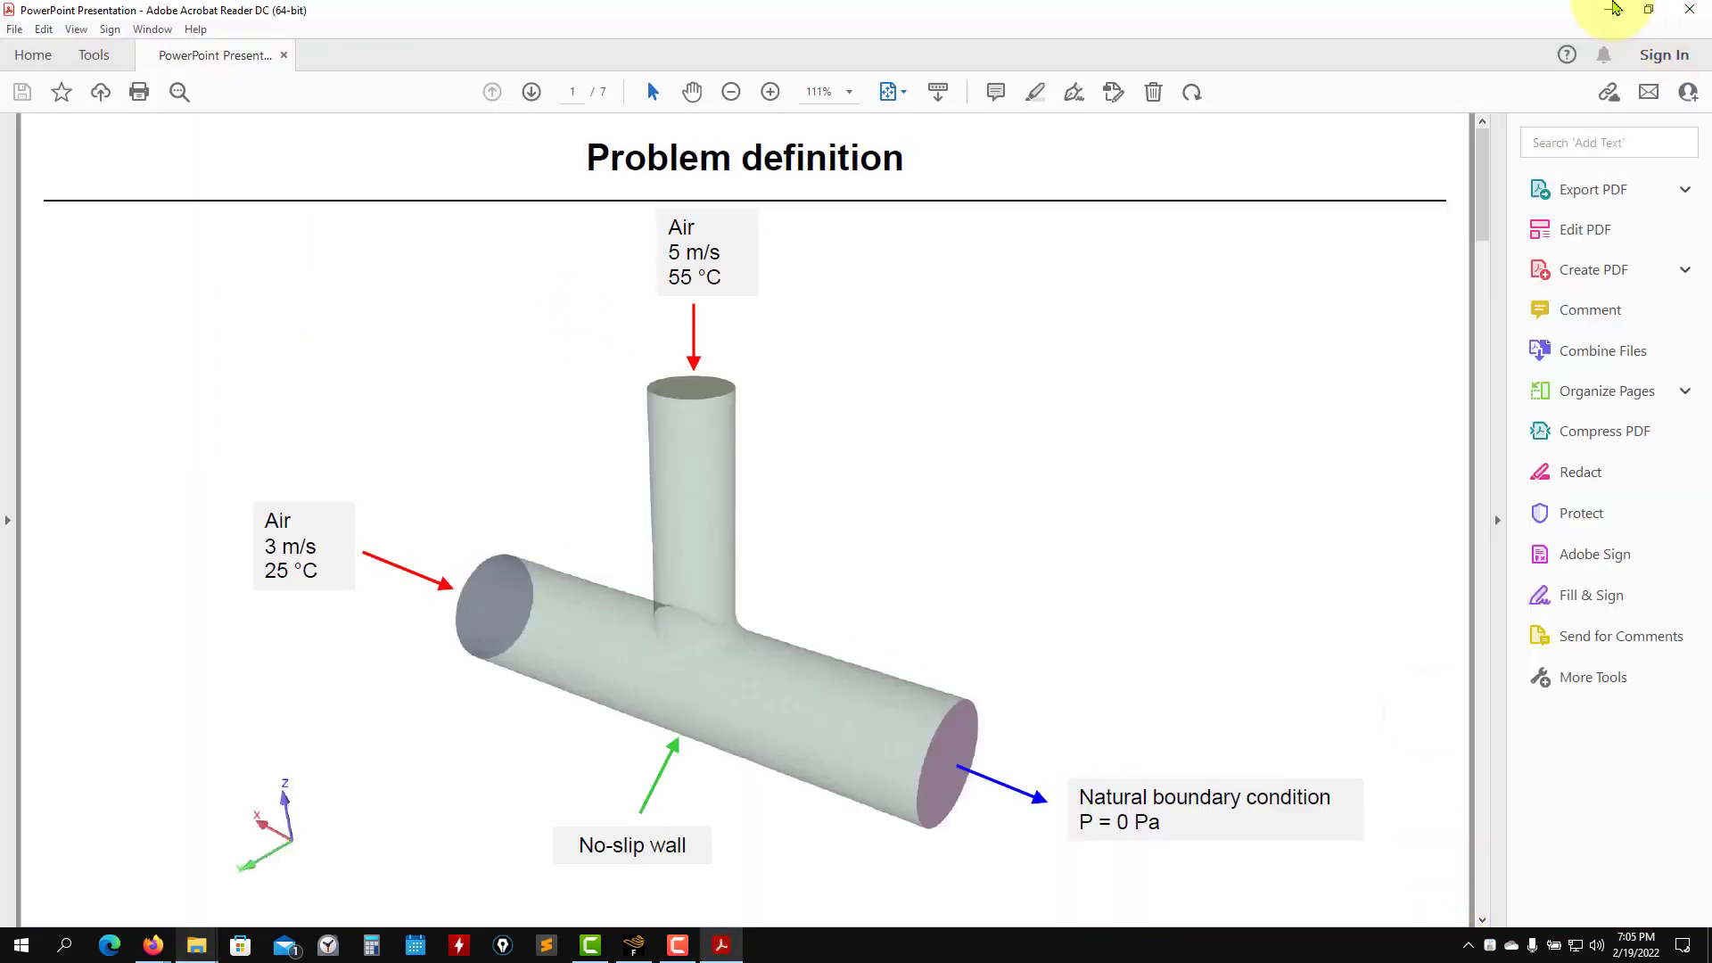
pyautogui.click(1610, 10)
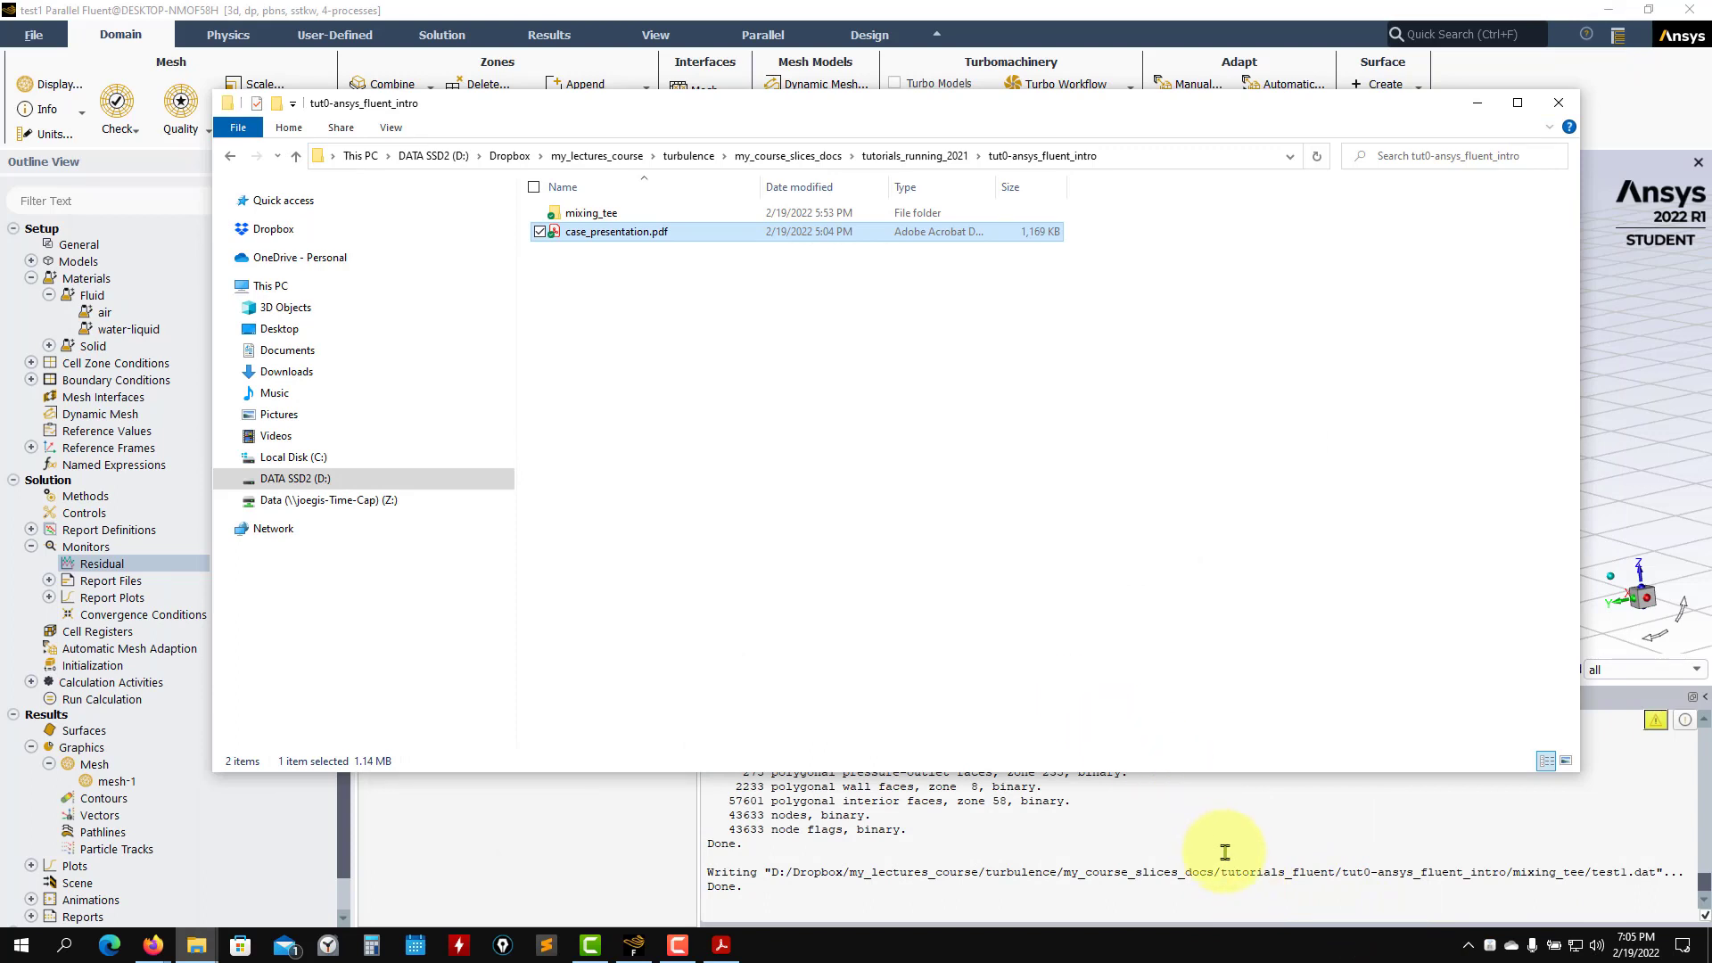
pyautogui.click(926, 161)
pyautogui.click(807, 159)
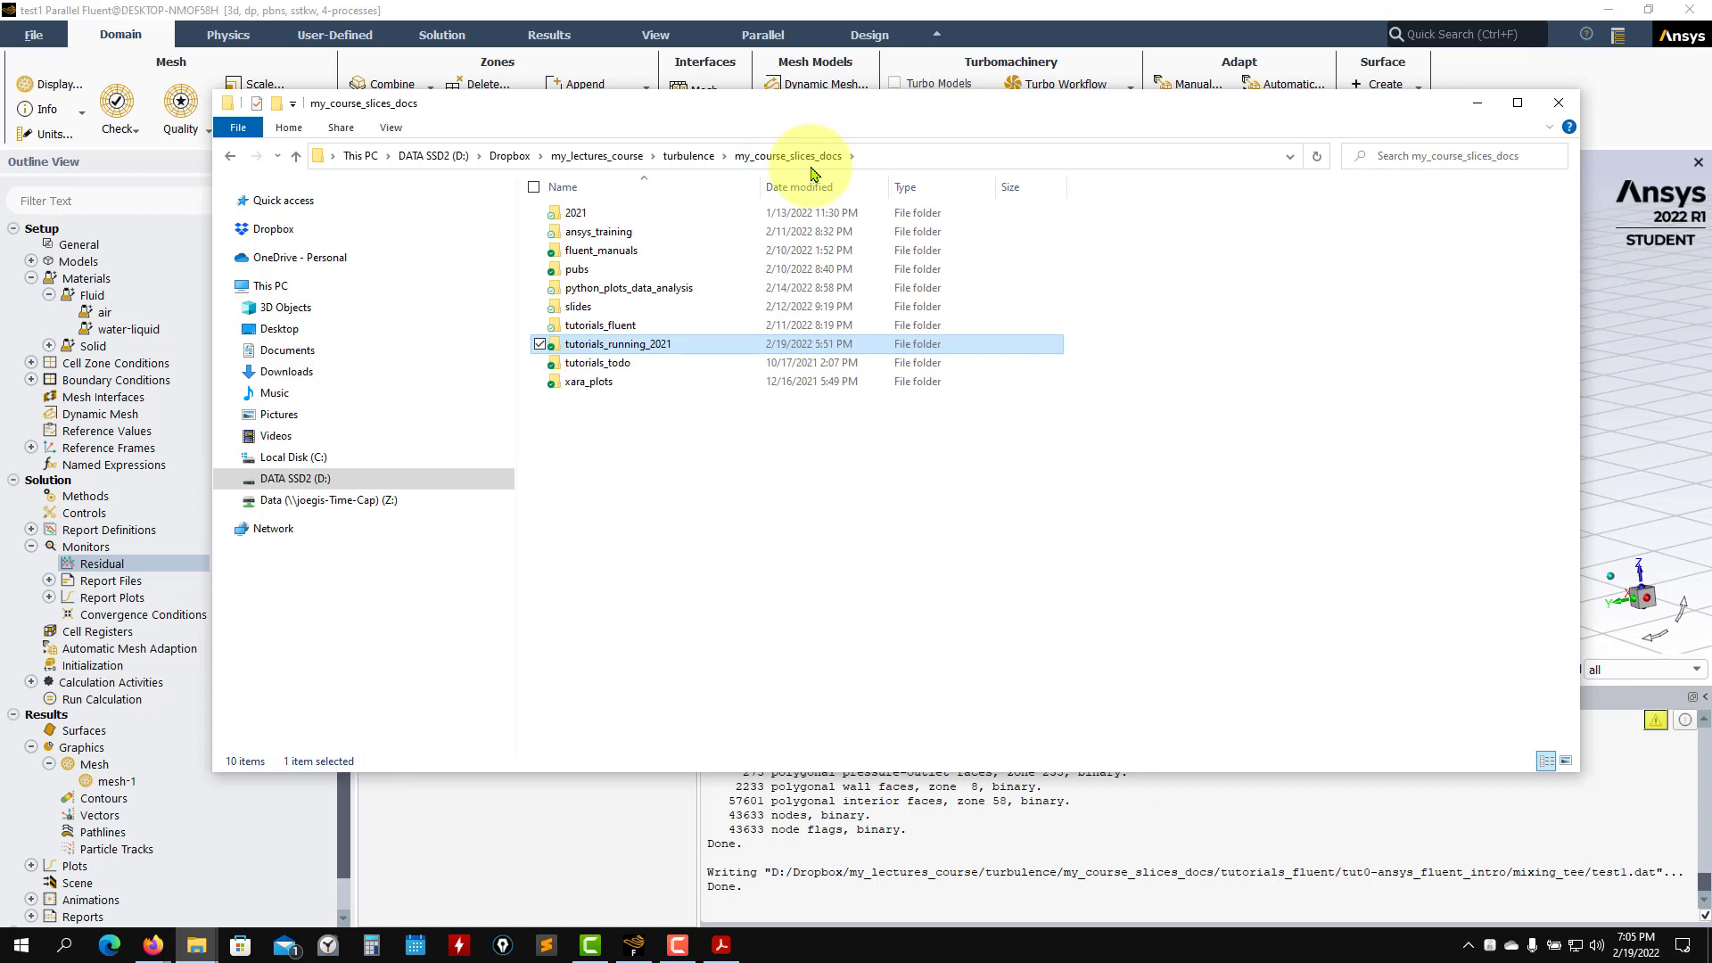
pyautogui.doubleClick(602, 326)
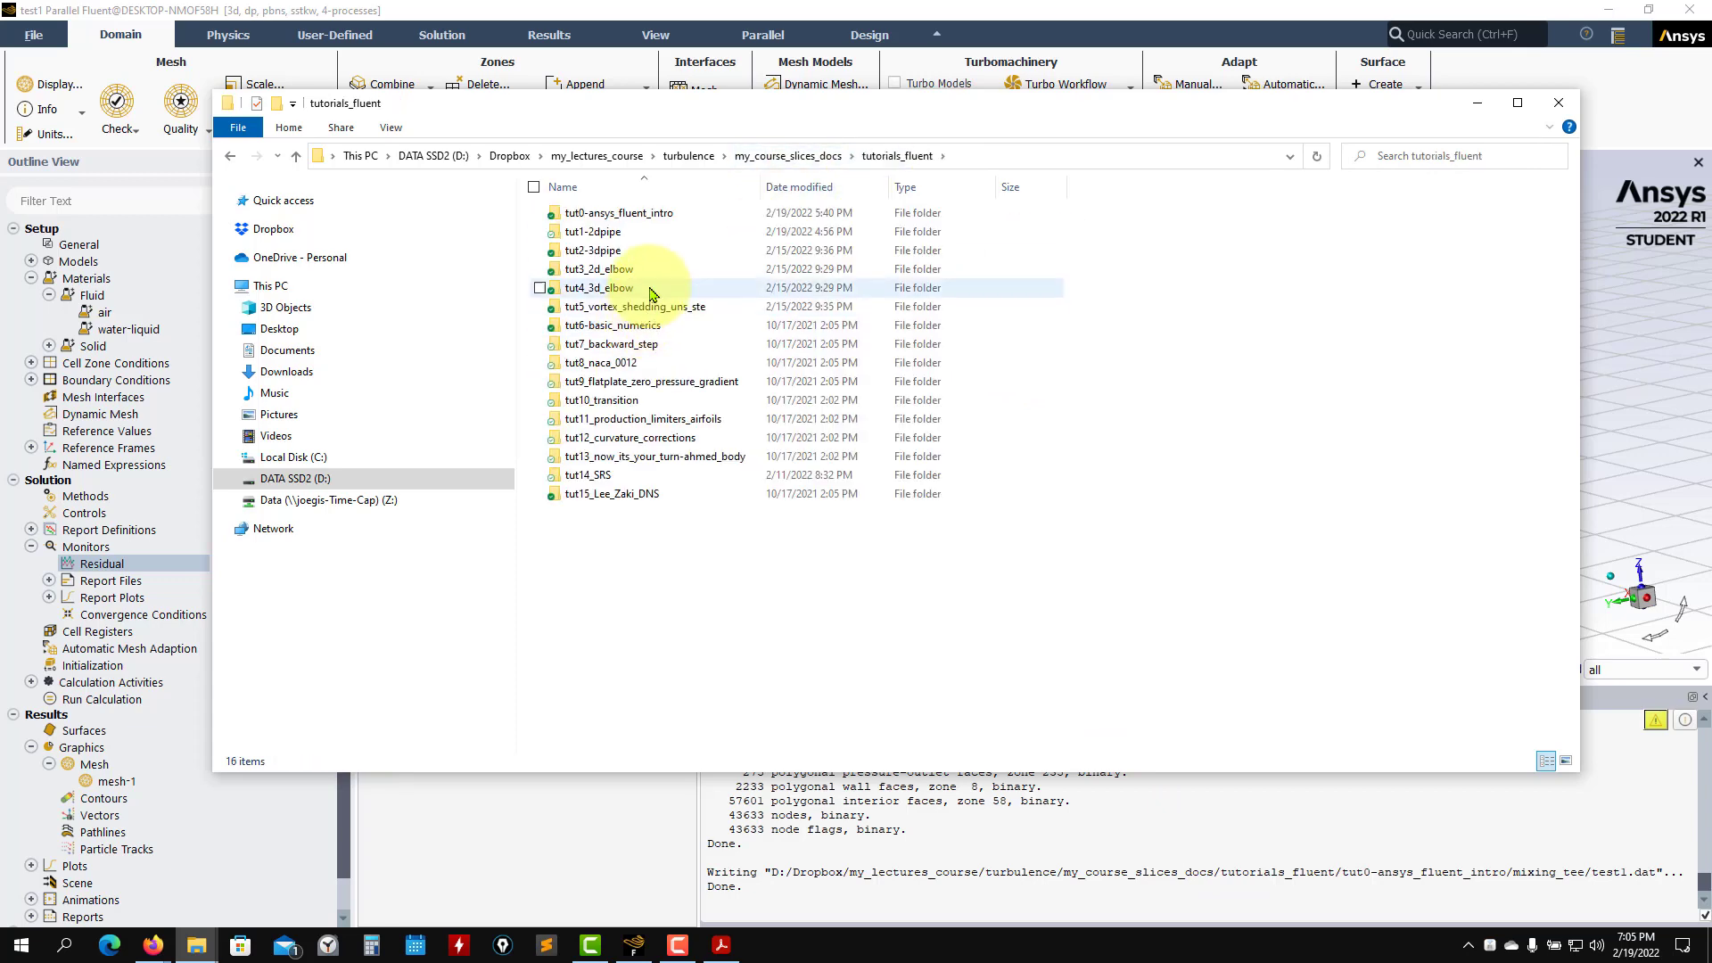
pyautogui.doubleClick(637, 218)
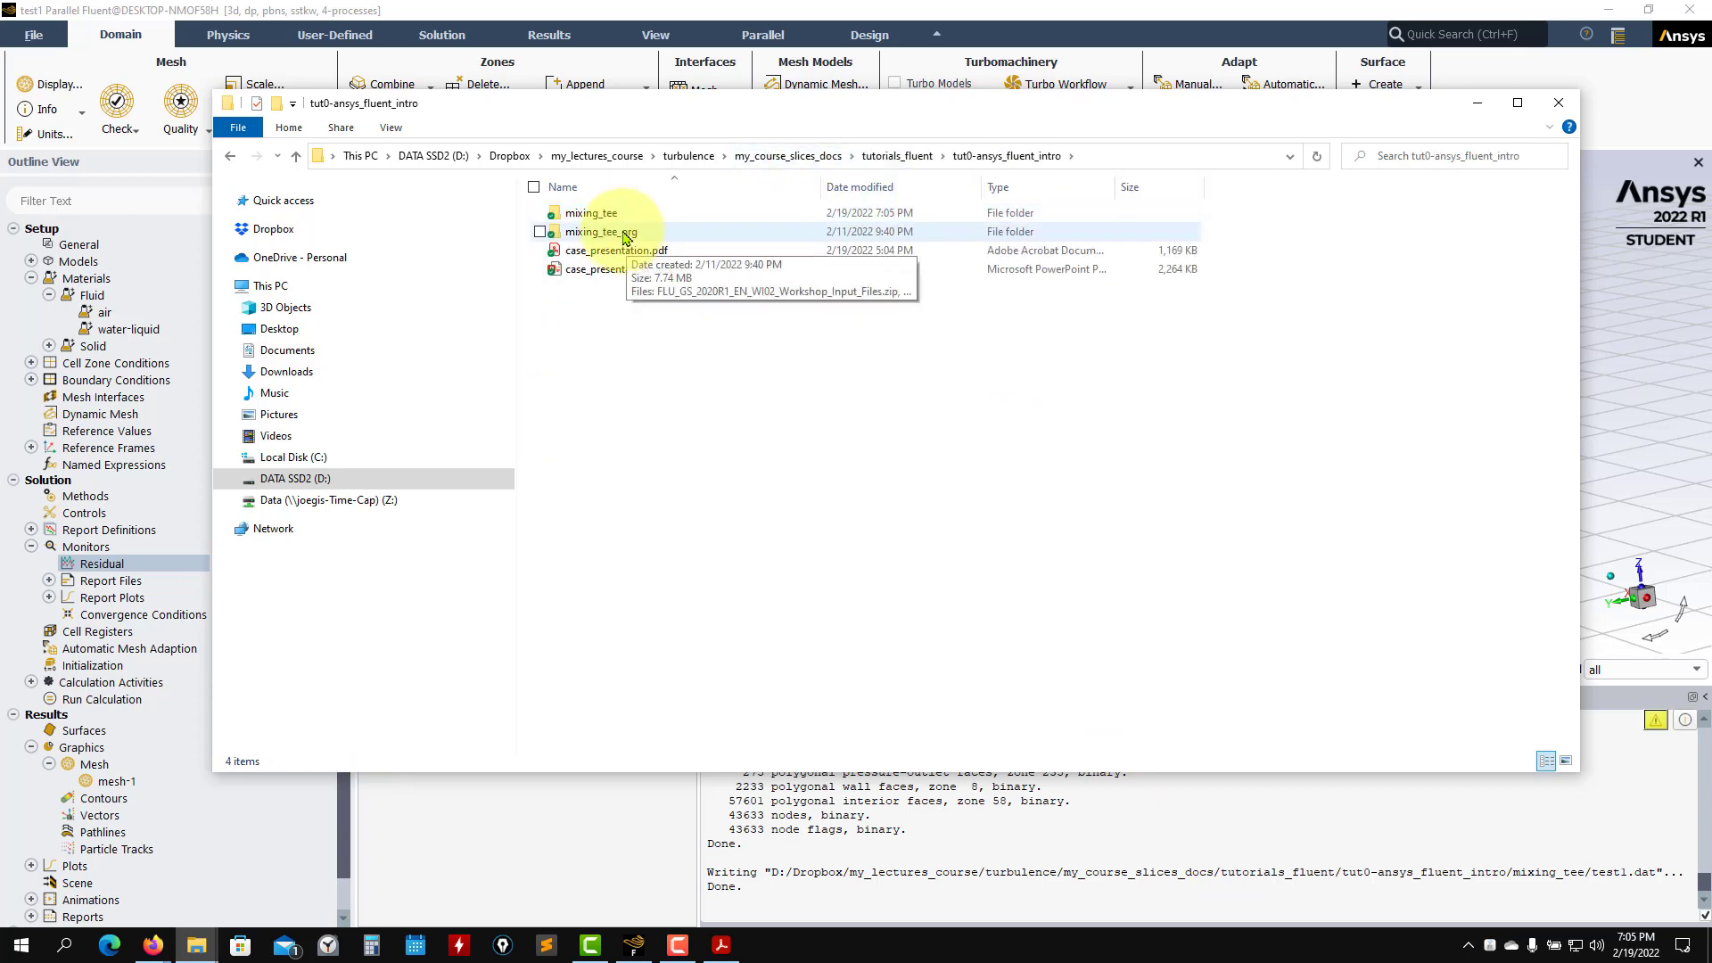
pyautogui.doubleClick(635, 217)
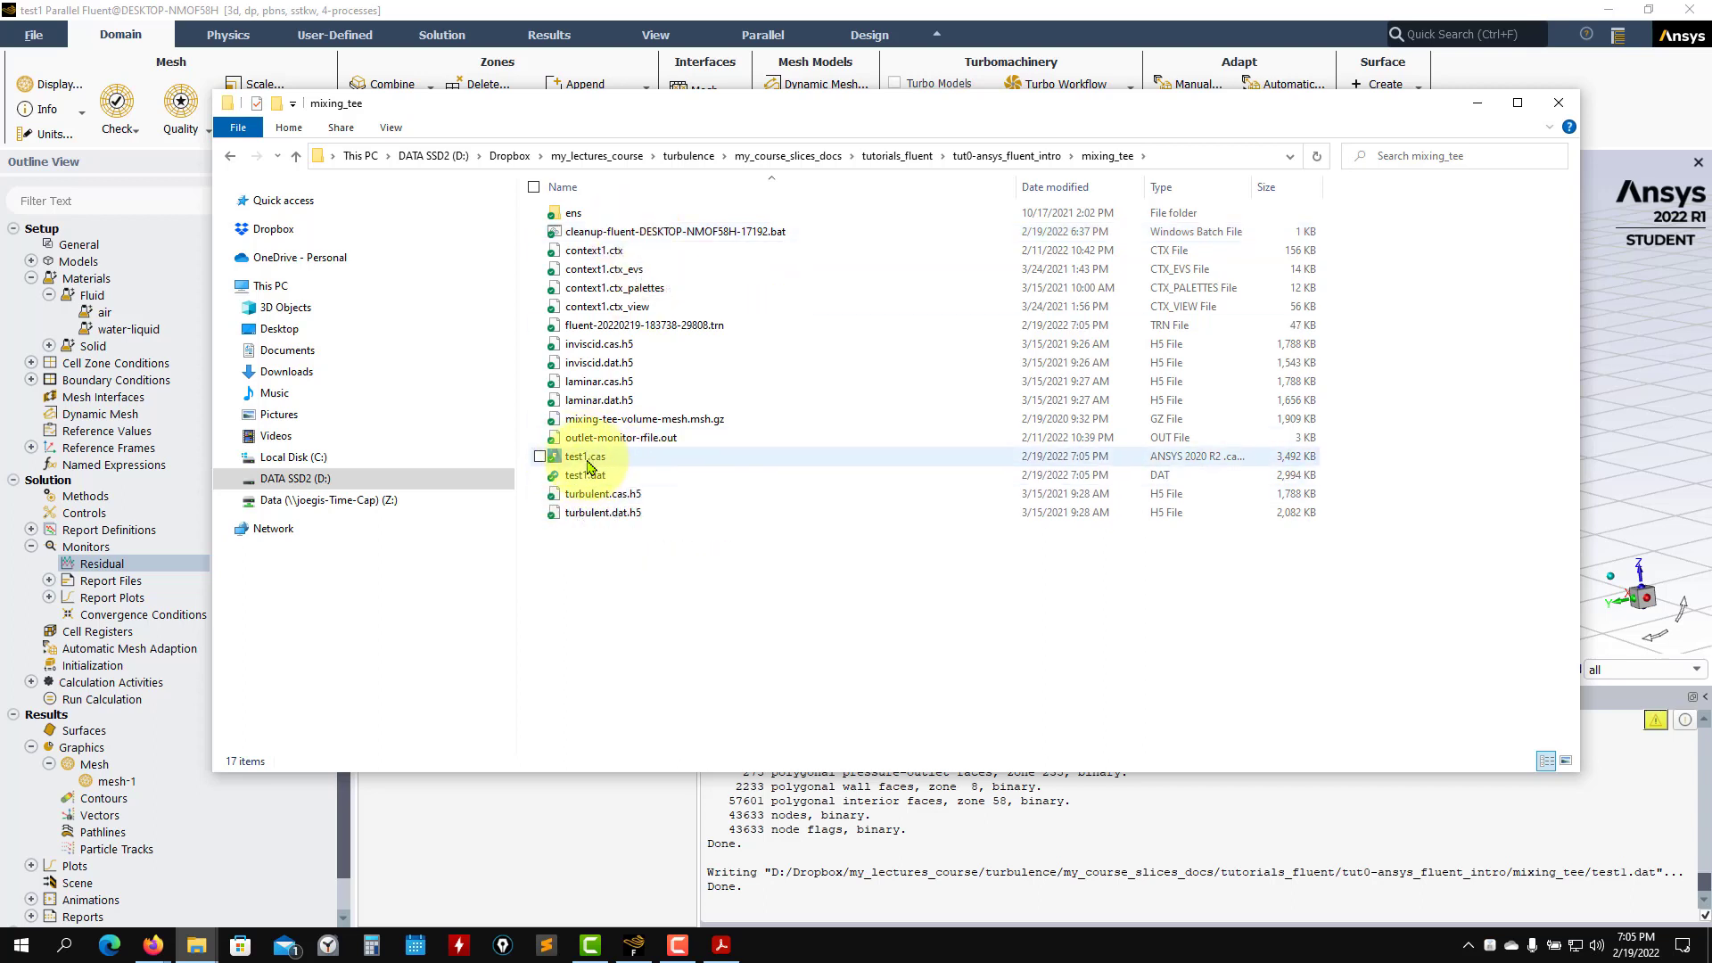
pyautogui.click(1478, 102)
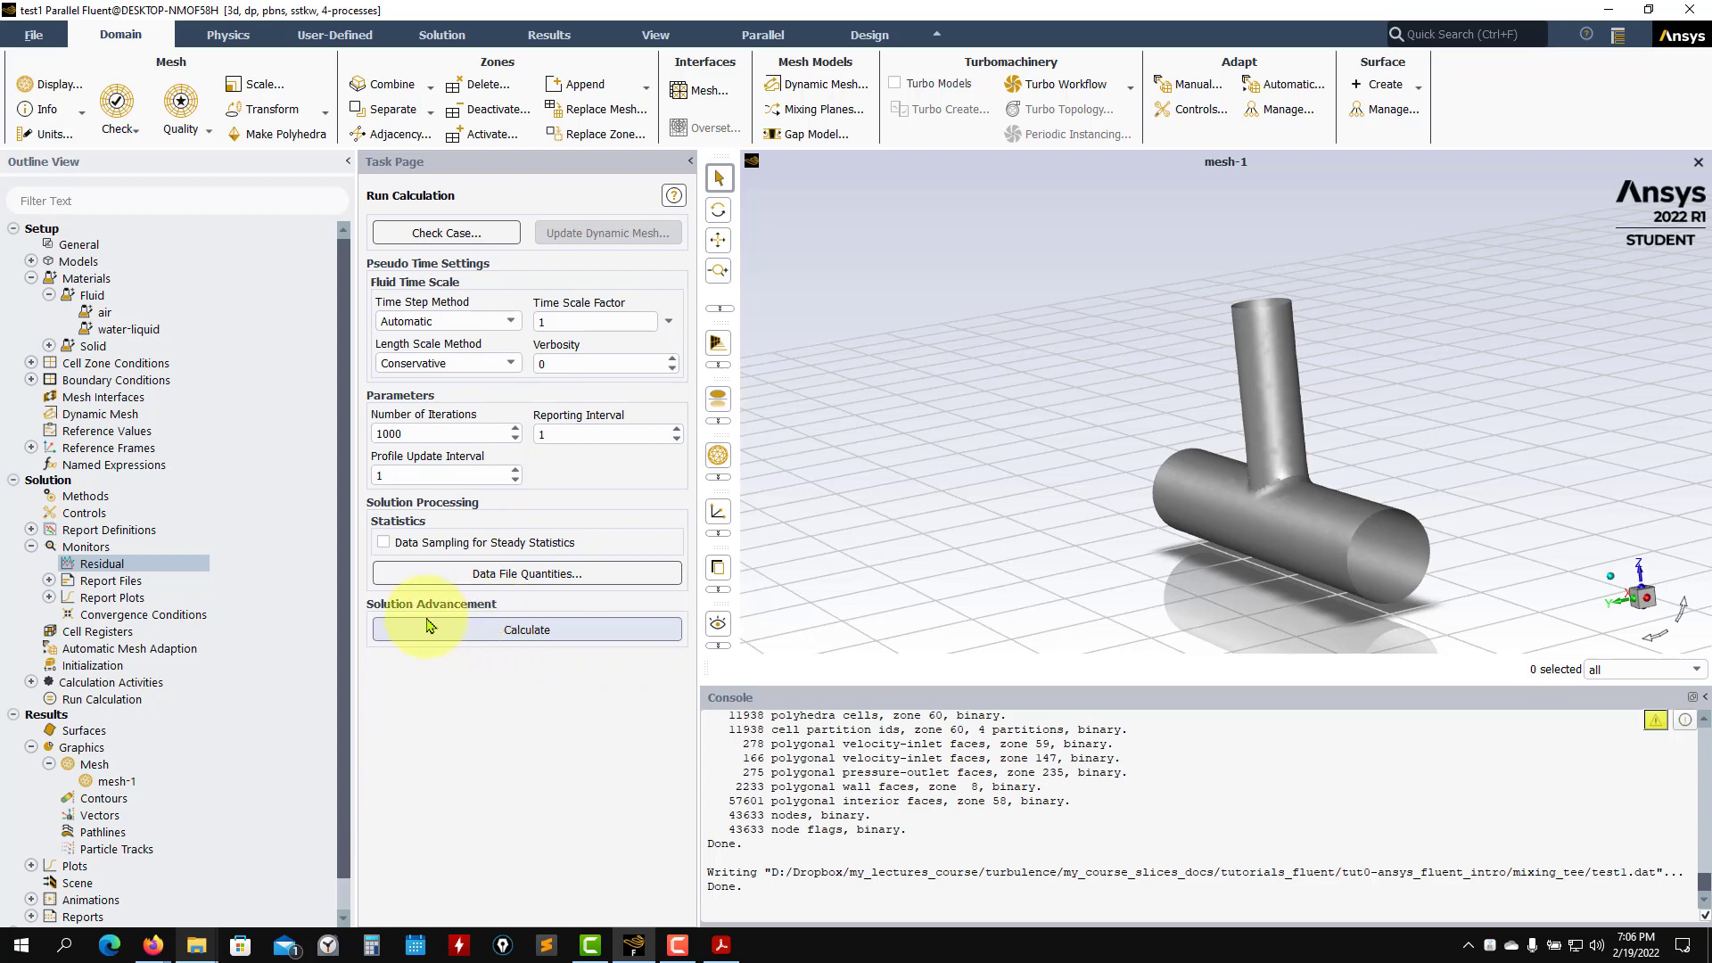
# Step: Start the calculation and follow the scaled residuals, mf1-rplot and mf2-rplot plots while it iterates
pyautogui.click(517, 629)
pyautogui.click(529, 632)
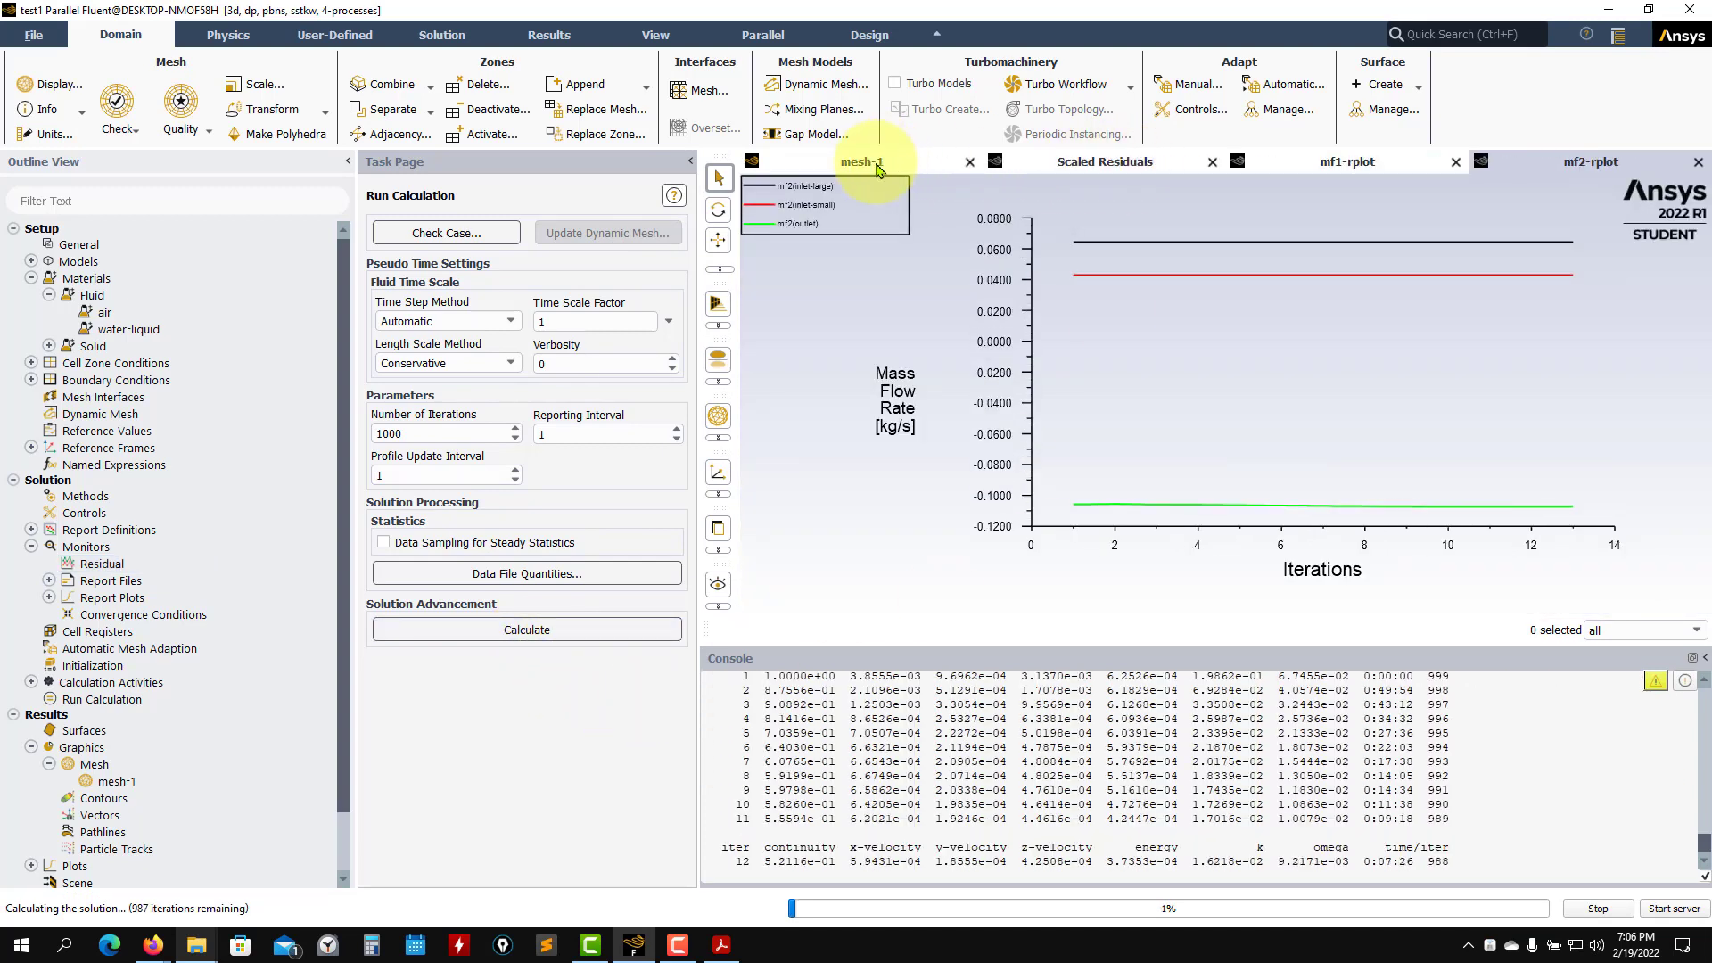
pyautogui.click(1082, 166)
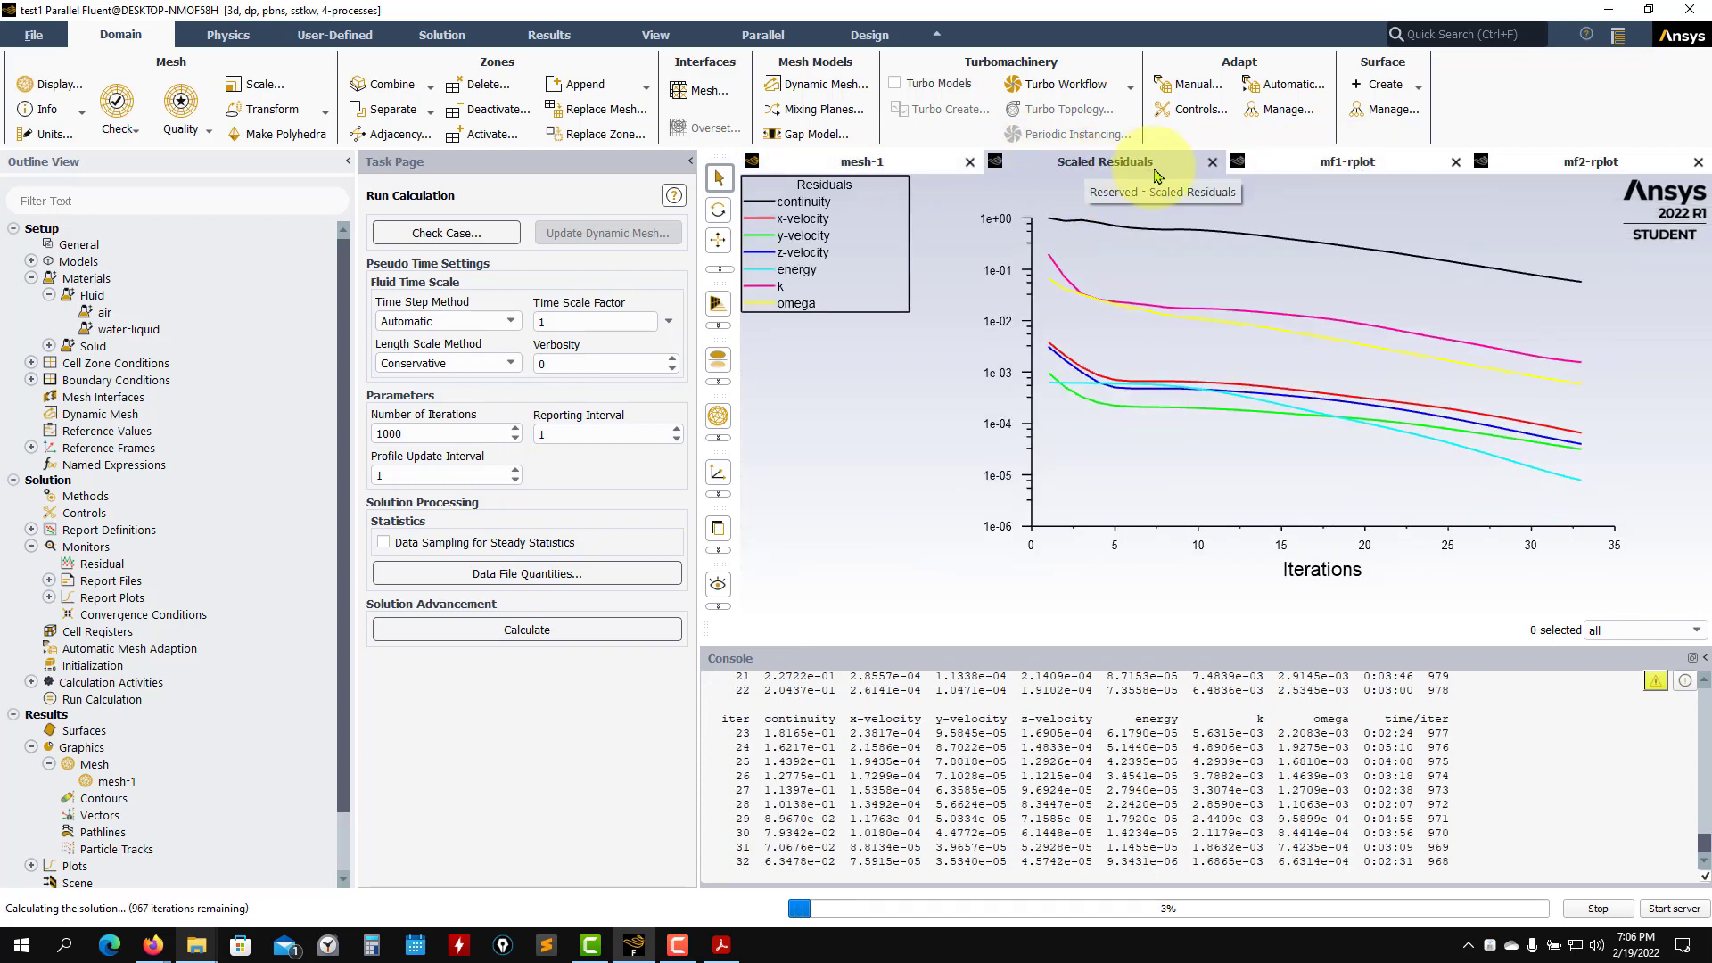
pyautogui.click(1343, 172)
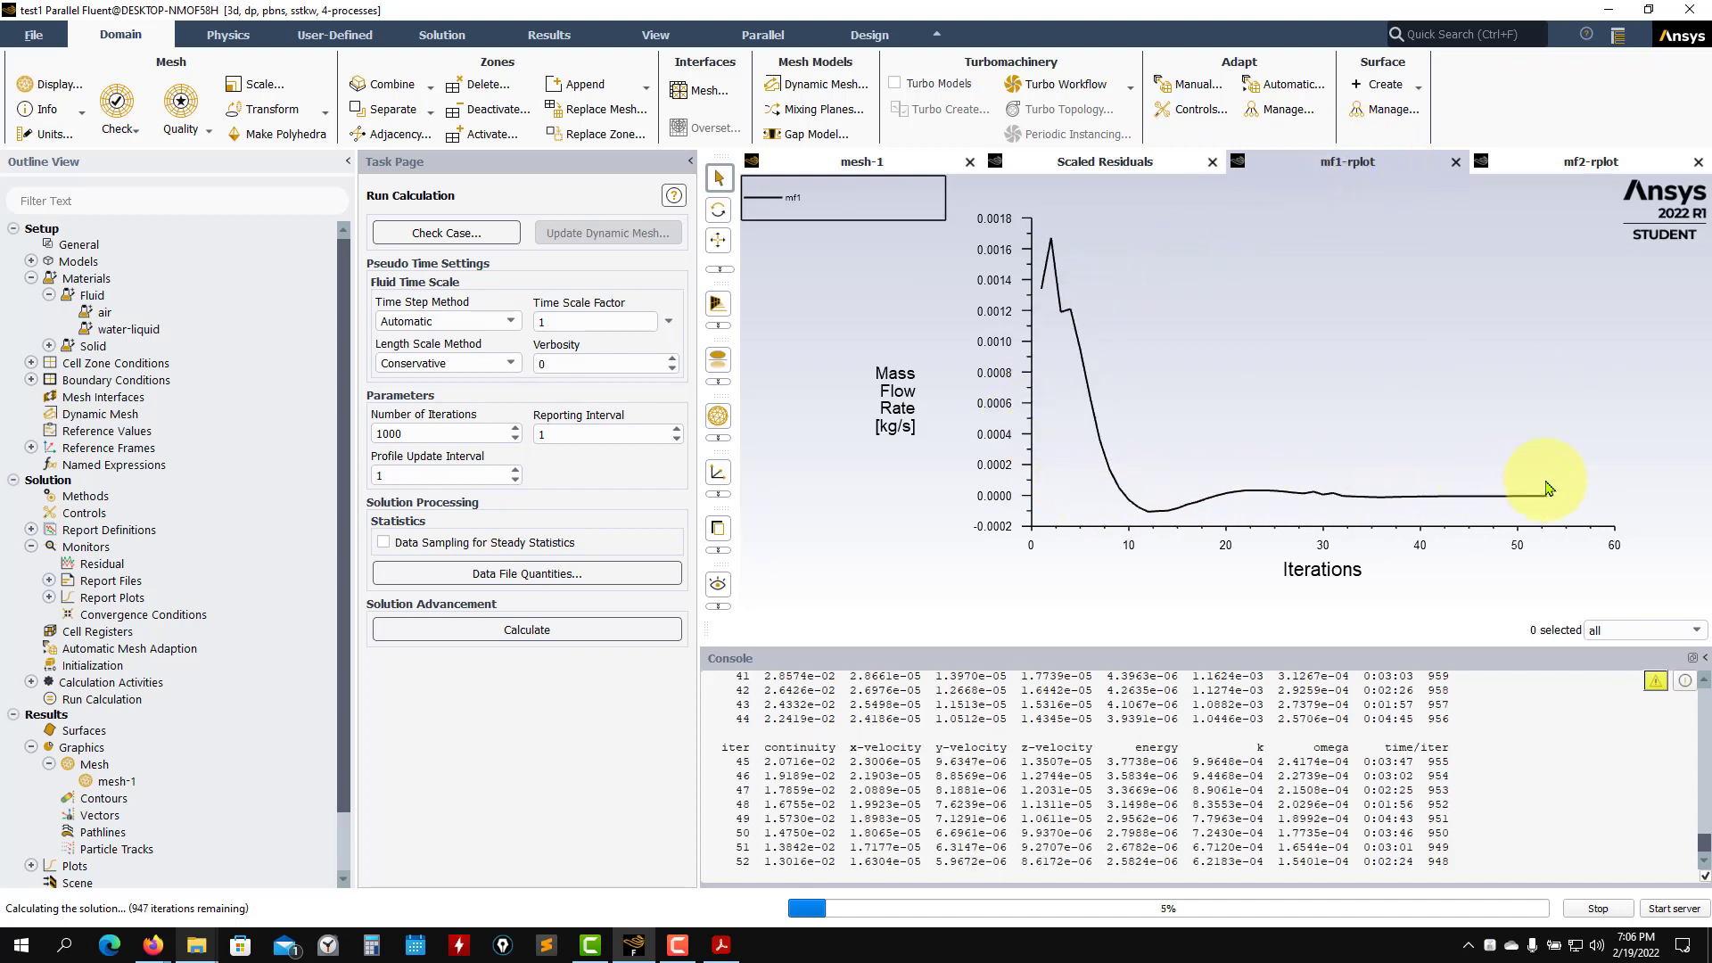
pyautogui.click(1599, 163)
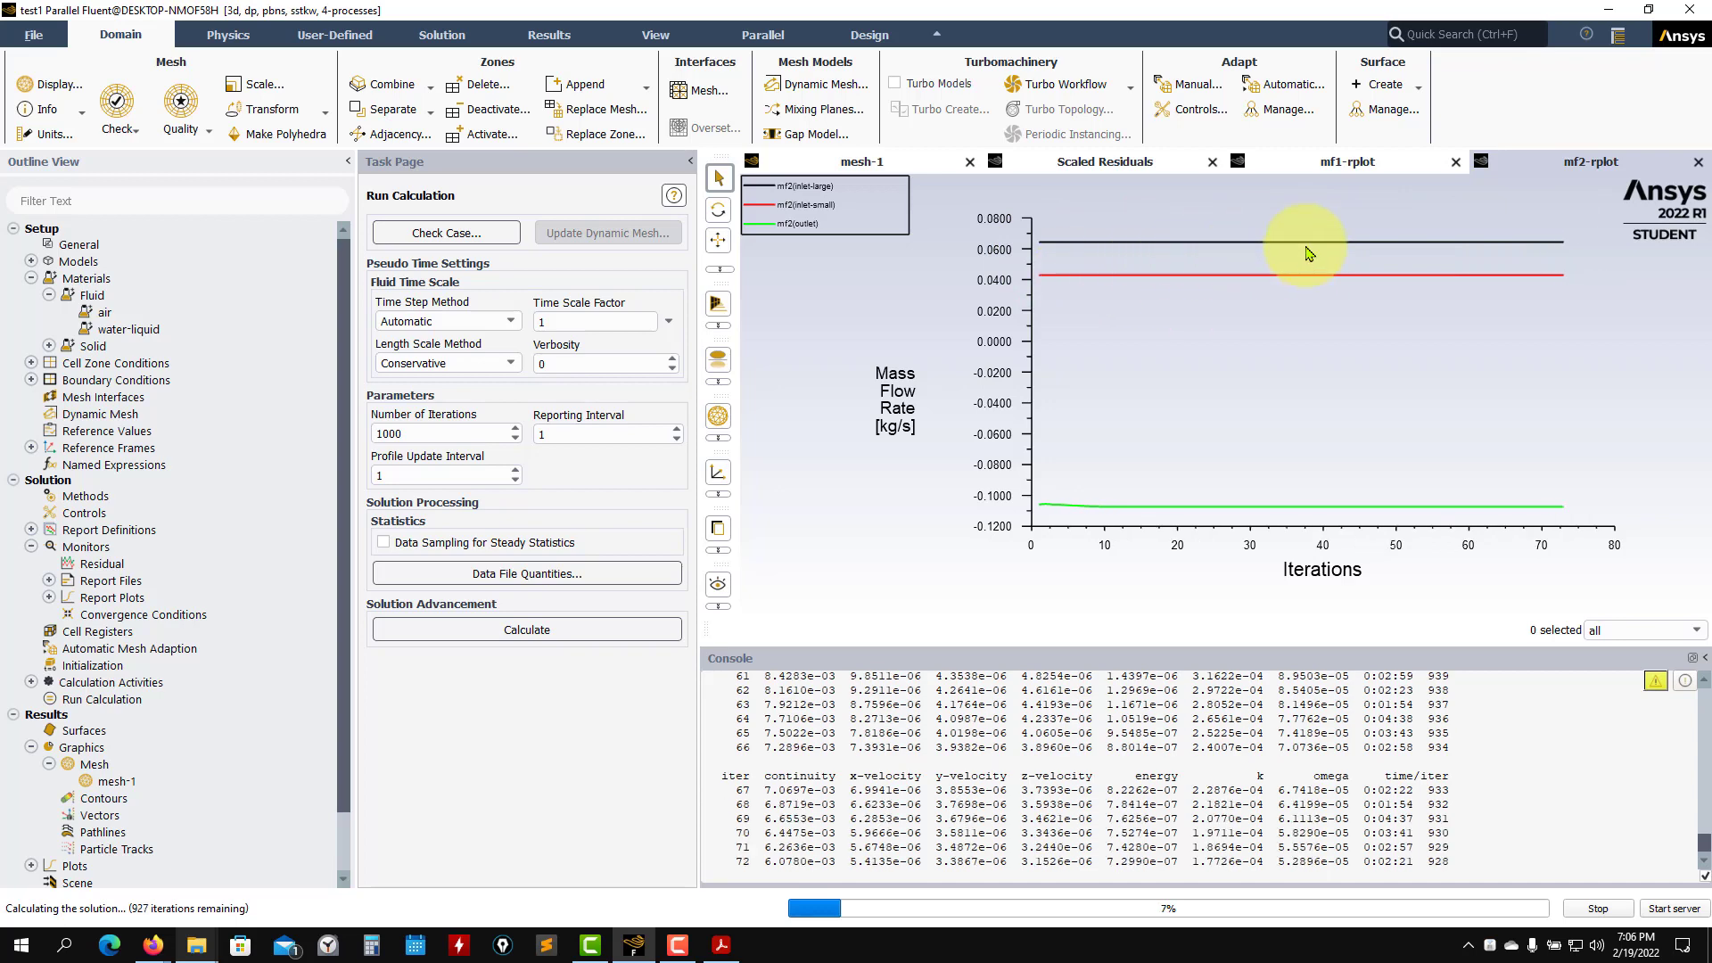
pyautogui.click(1380, 166)
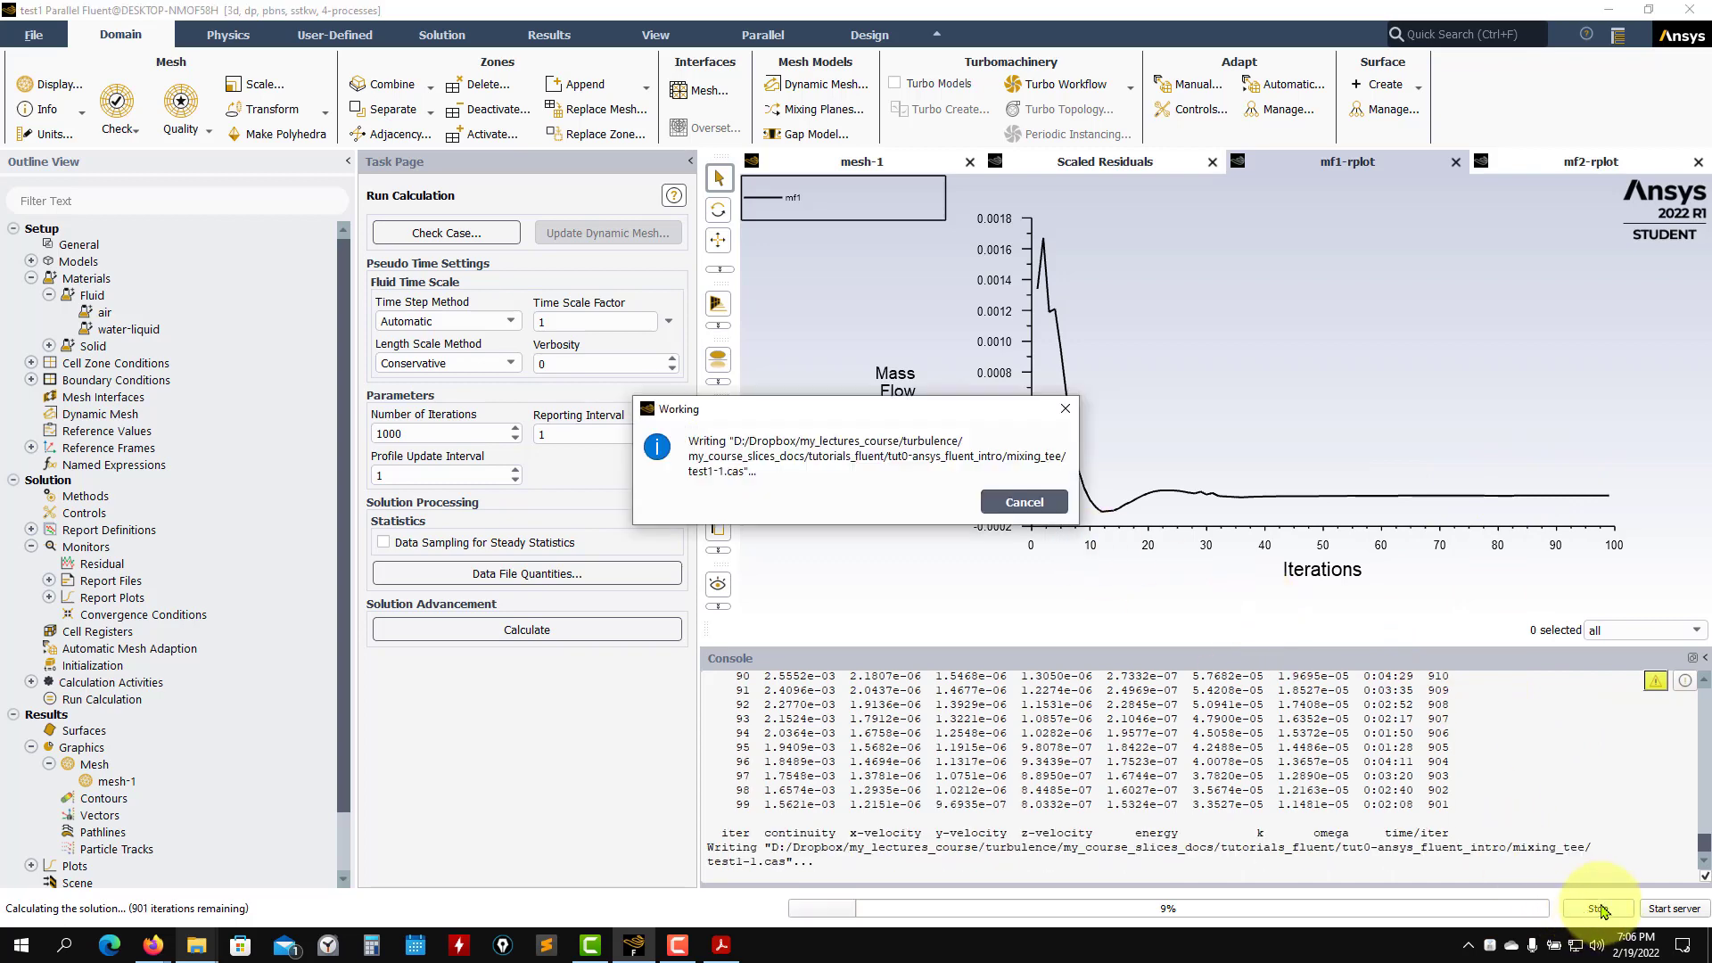
# Step: Stop the running calculation at iteration 100
pyautogui.click(1022, 502)
pyautogui.click(1598, 908)
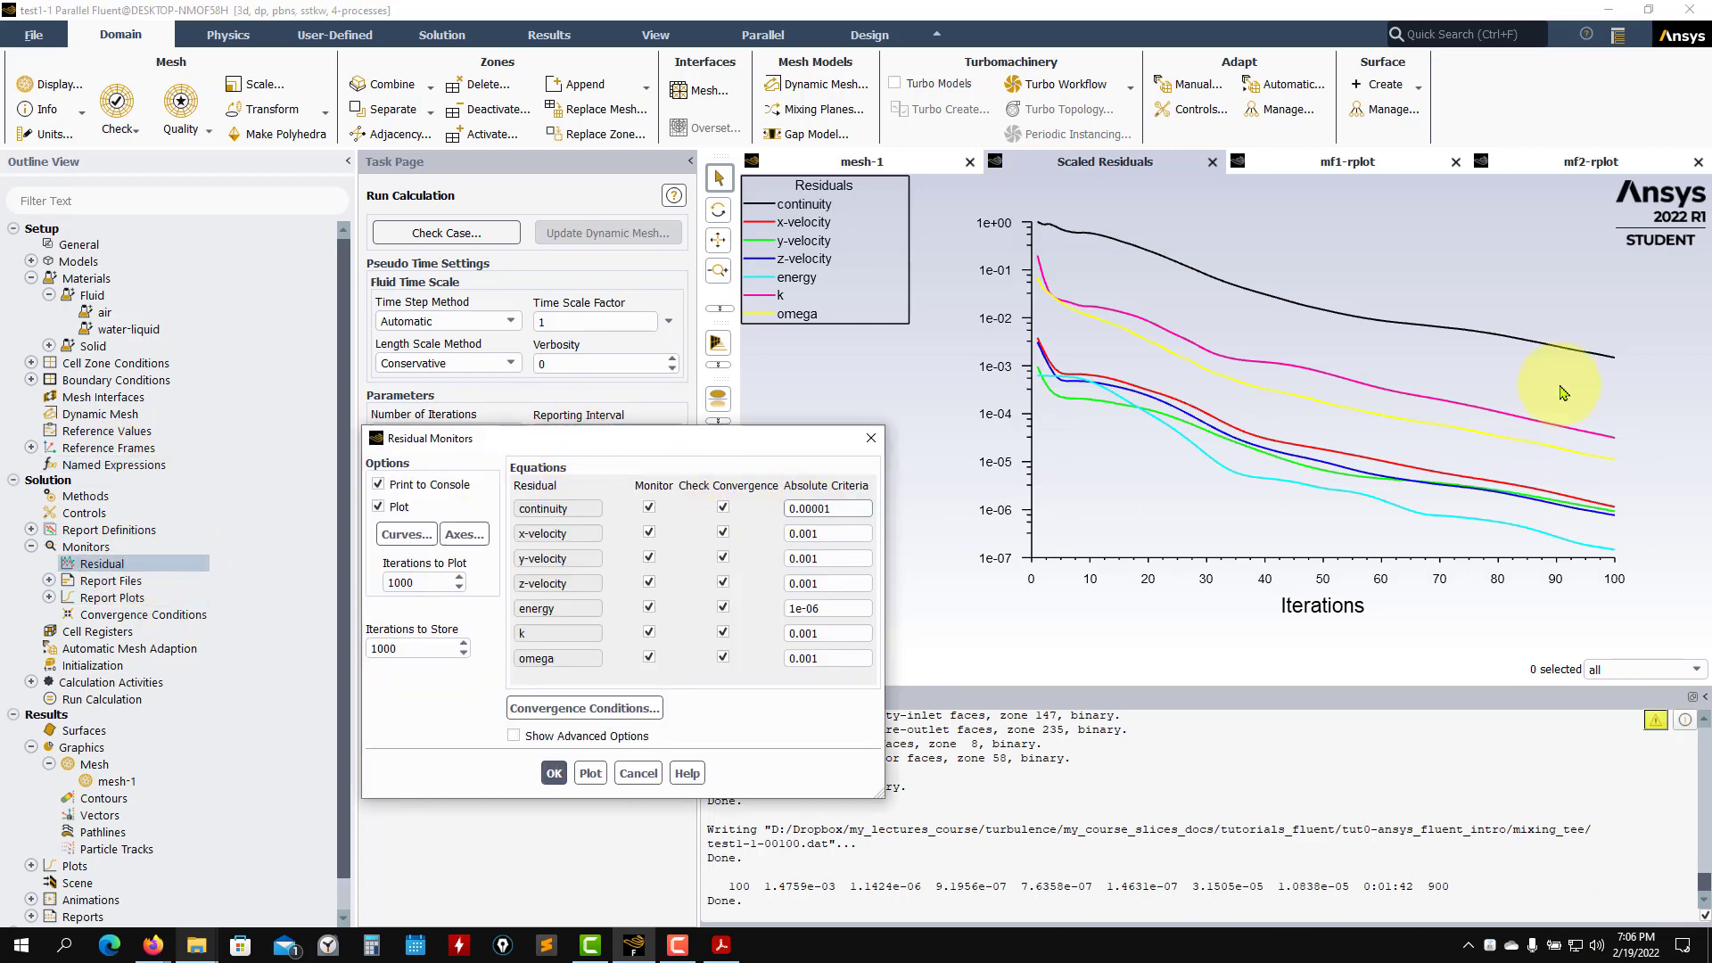
# Step: Accept the 0.00001 continuity criterion and resume the calculation in two short runs, stopping at iterations 120 and 143
pyautogui.click(555, 773)
pyautogui.click(562, 630)
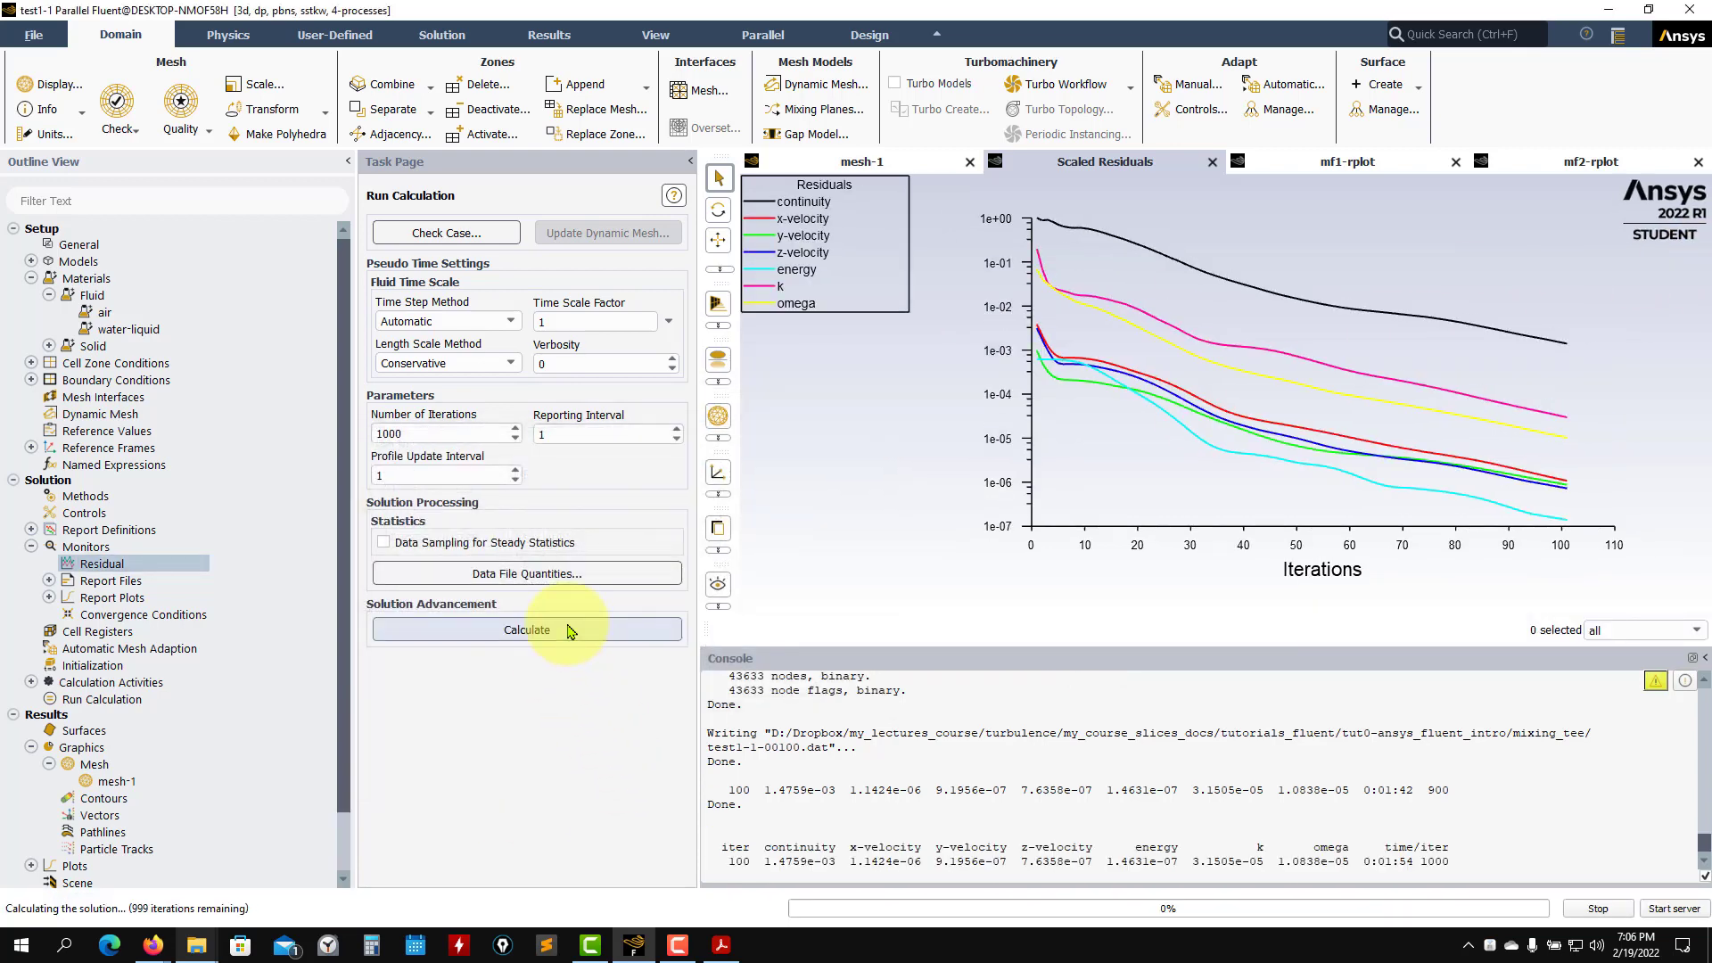
pyautogui.click(1595, 906)
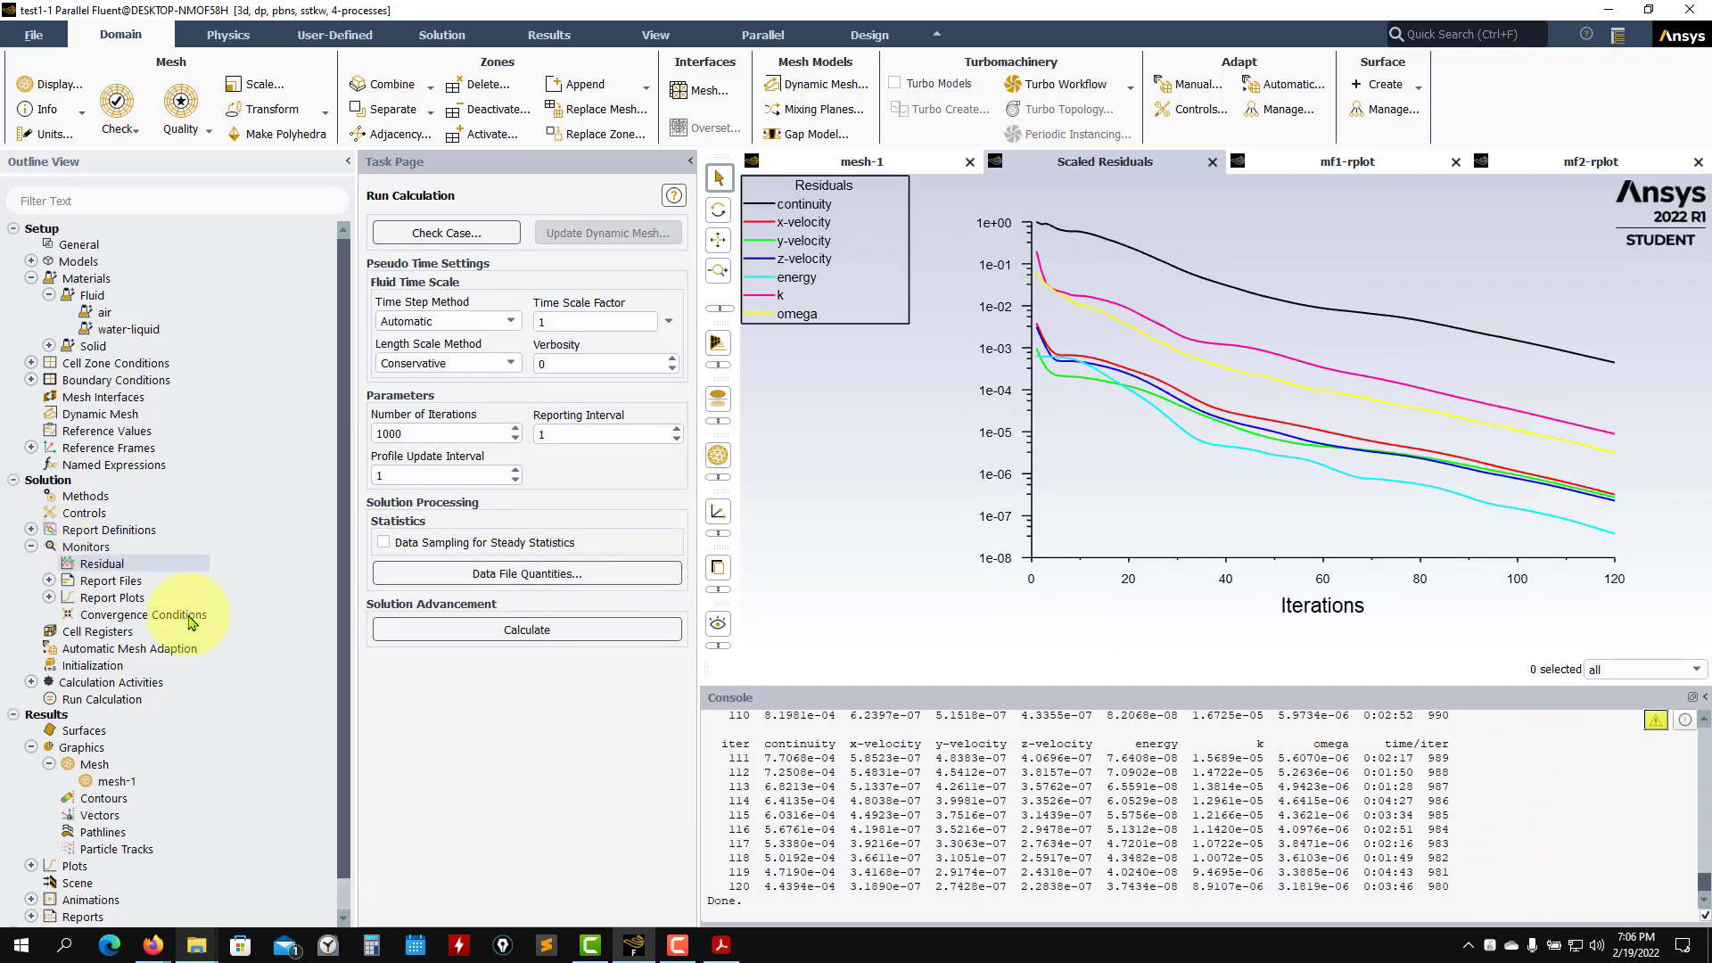
pyautogui.click(575, 633)
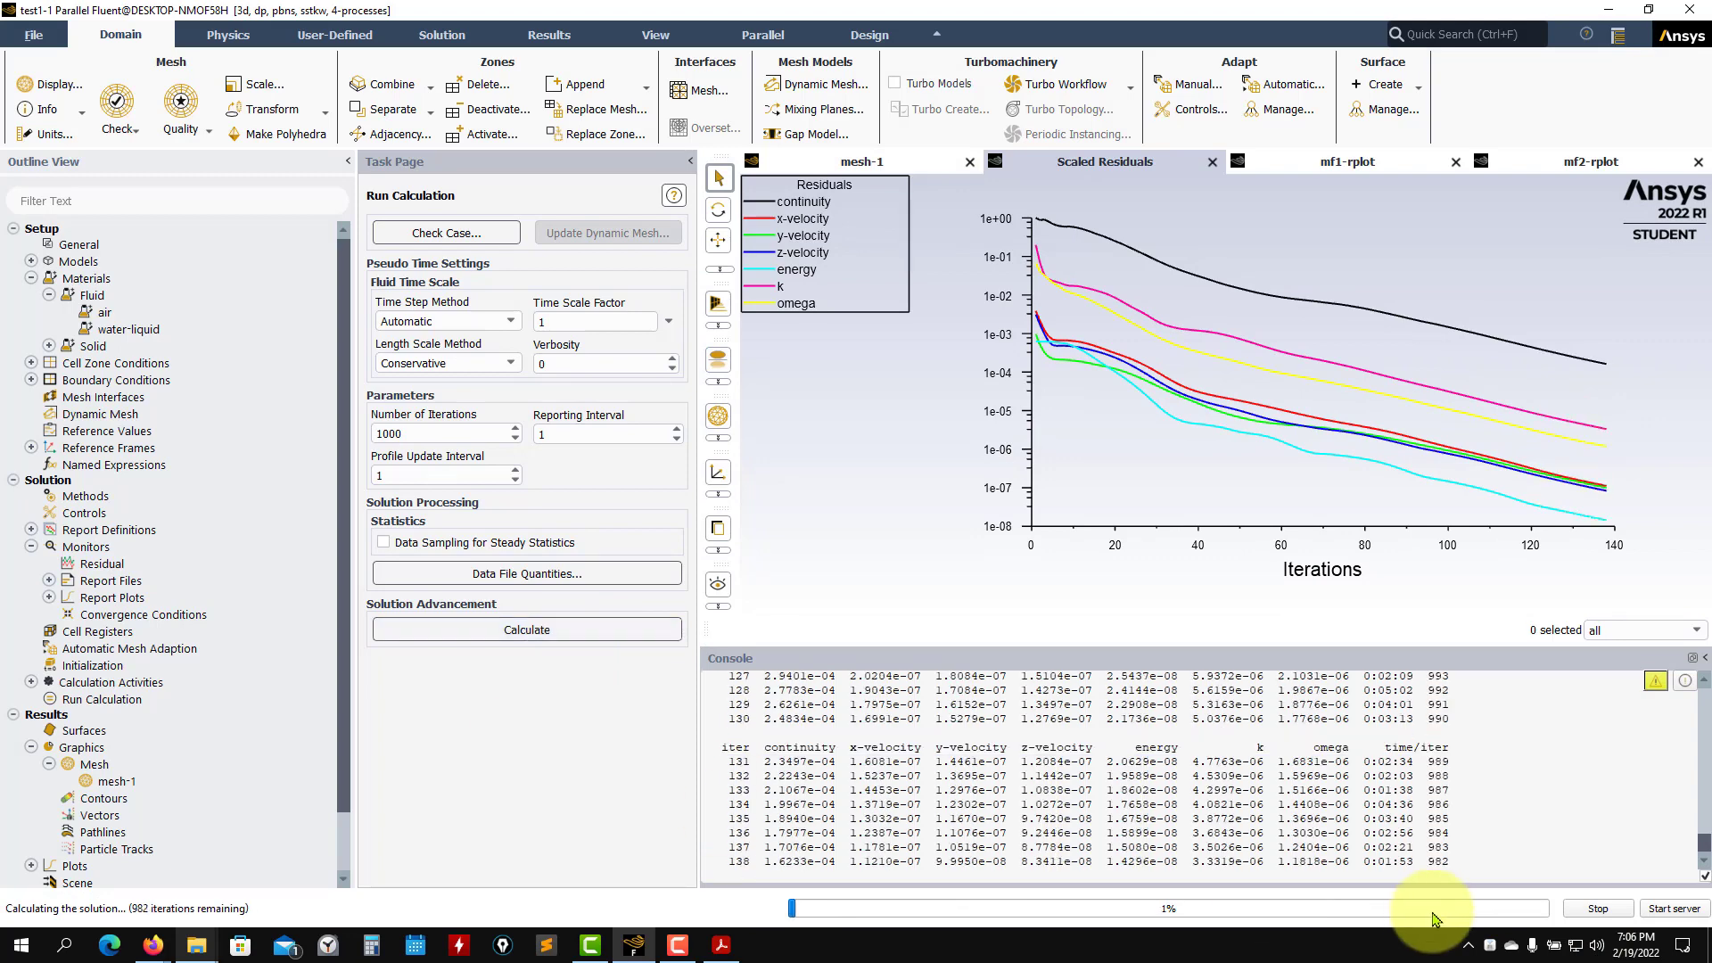
pyautogui.click(1596, 908)
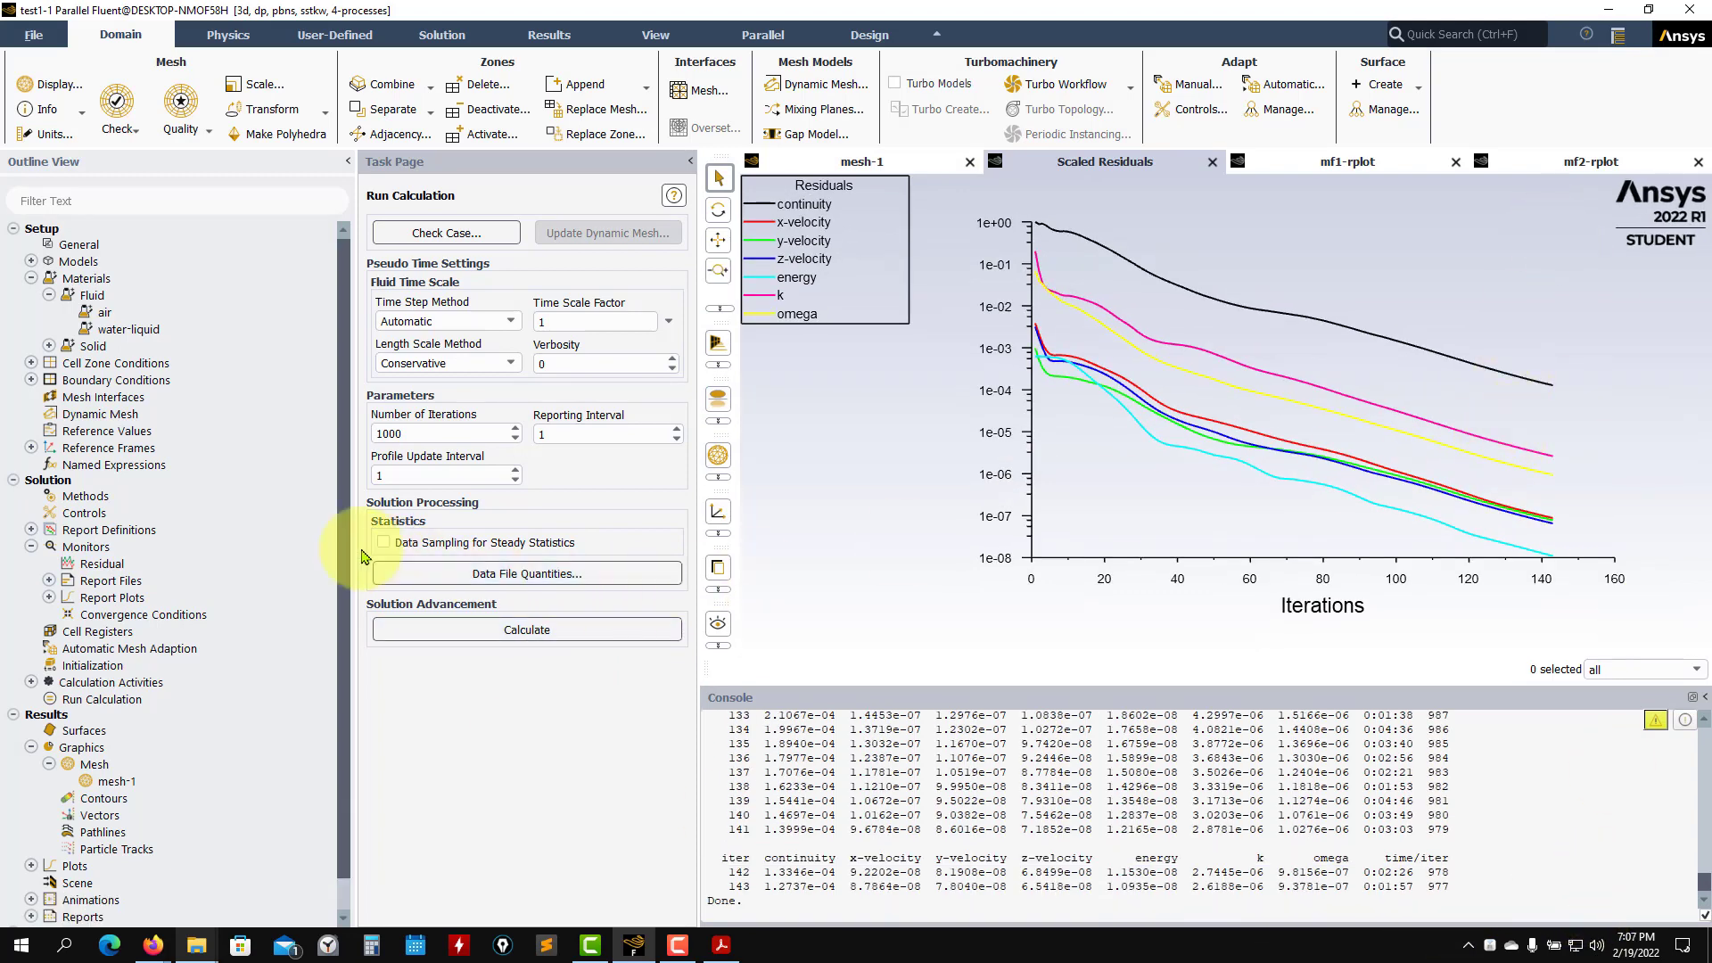
# Step: Set the continuity convergence criterion to 1e-04 and run the calculation to completion
pyautogui.doubleClick(115, 567)
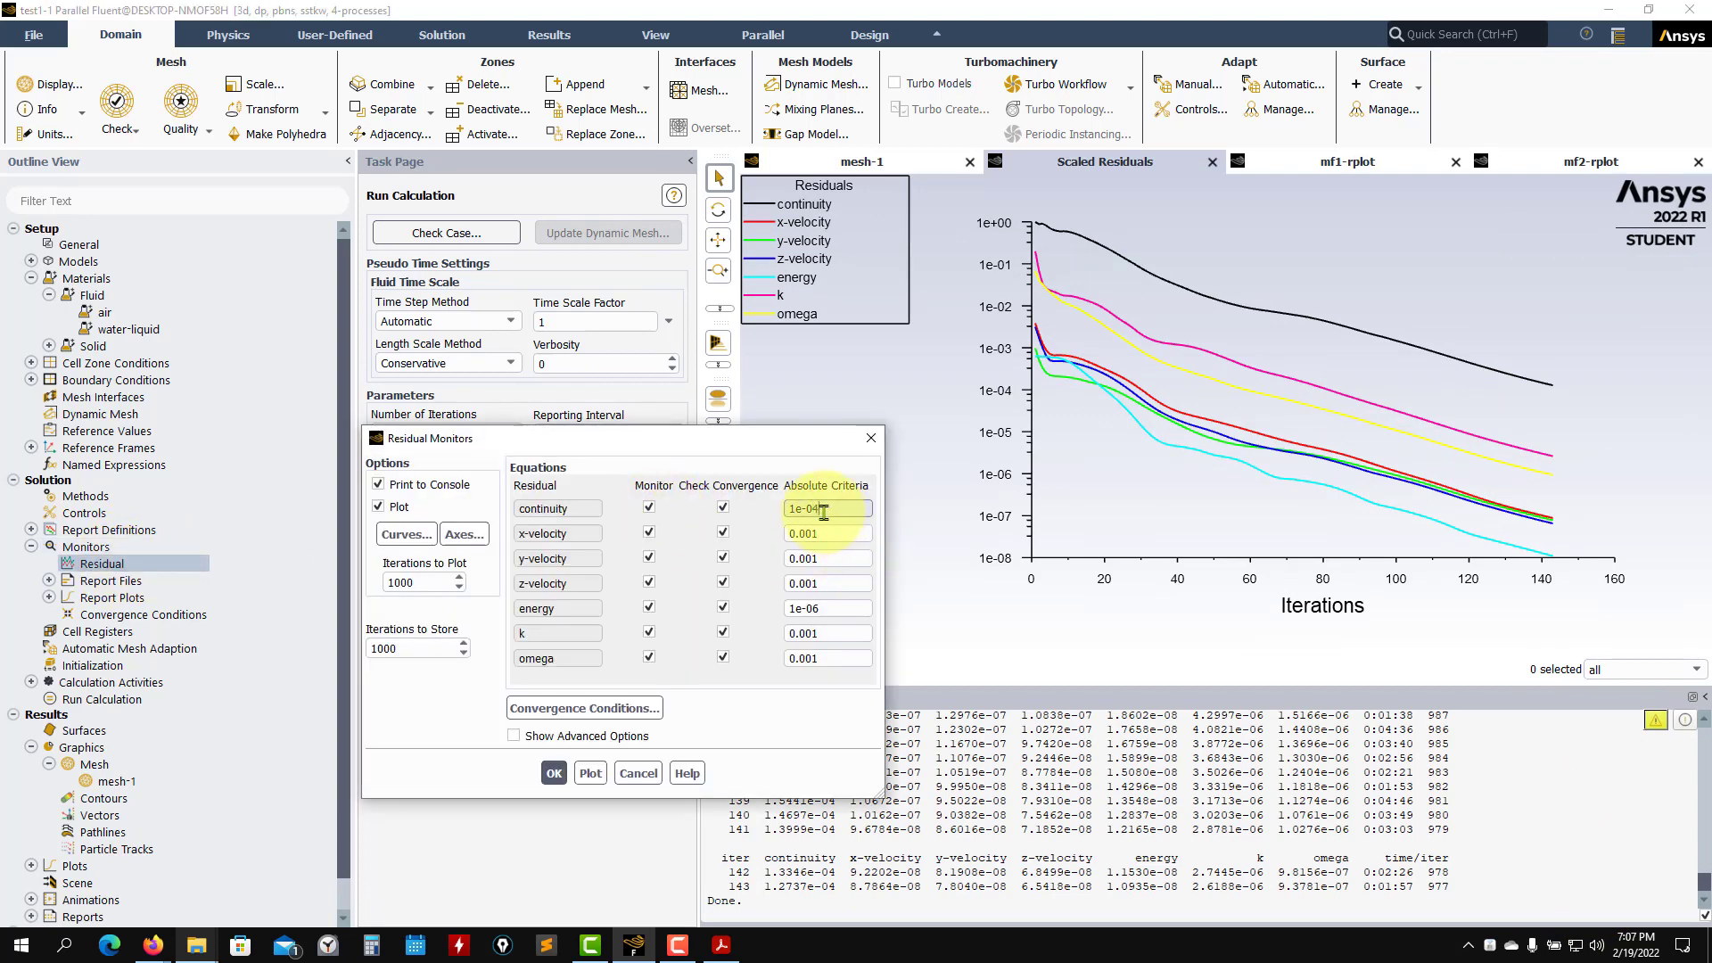
pyautogui.click(553, 774)
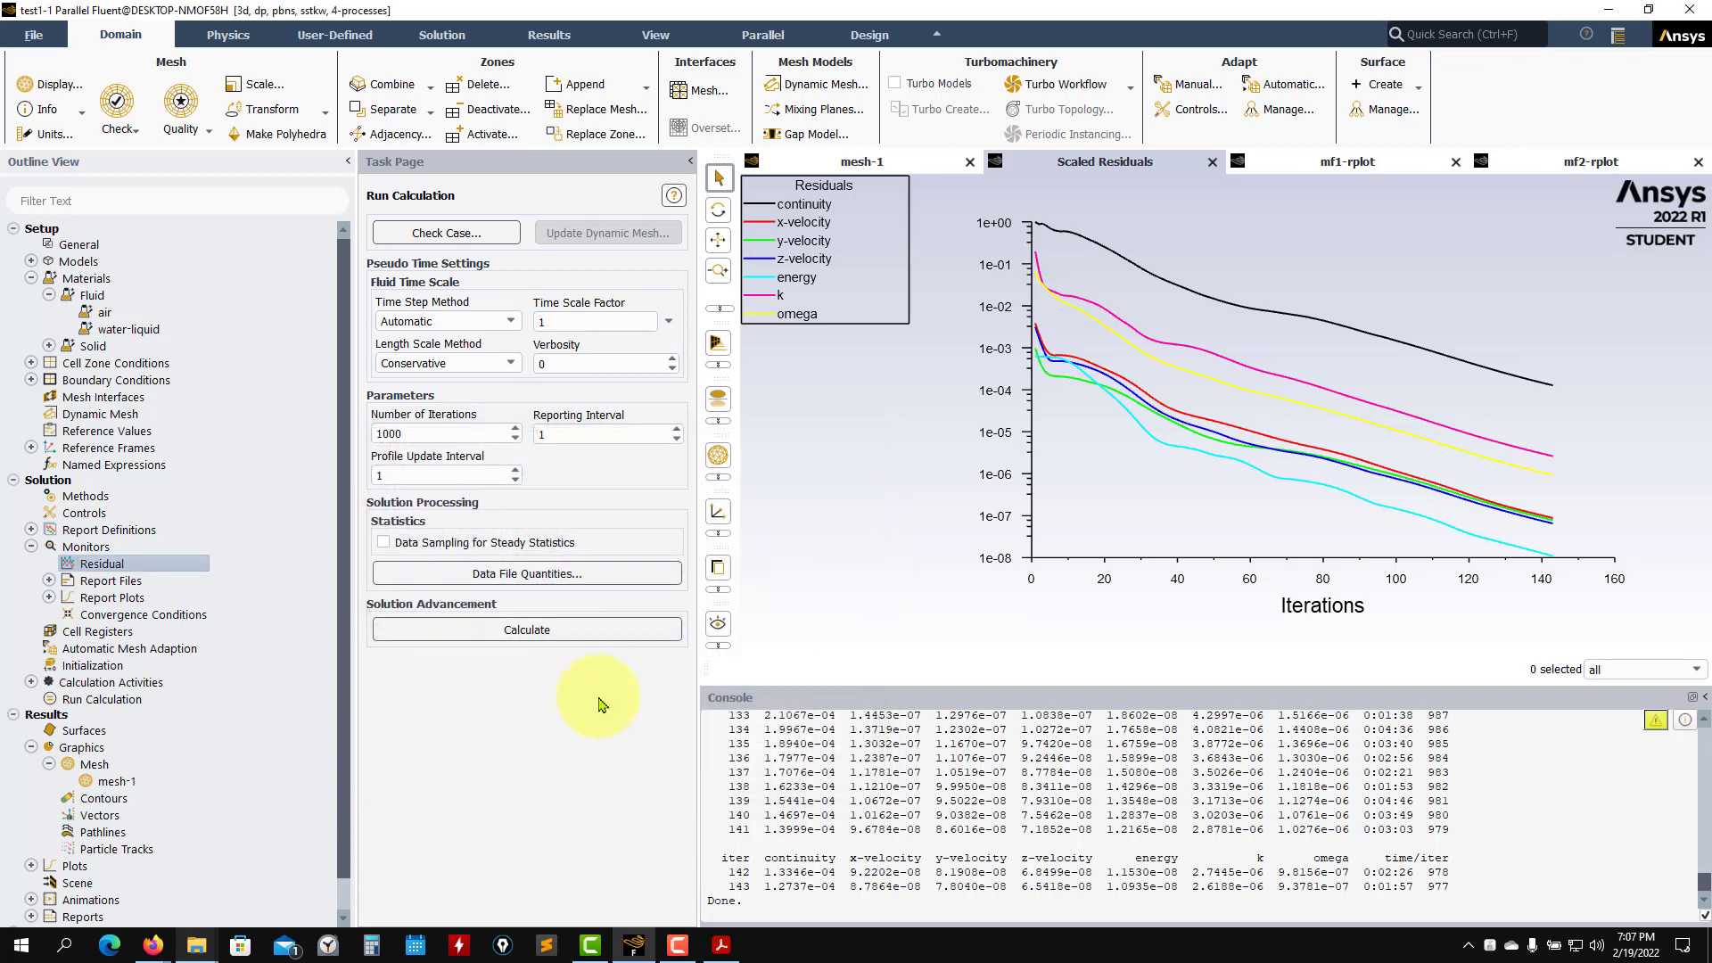
pyautogui.click(581, 636)
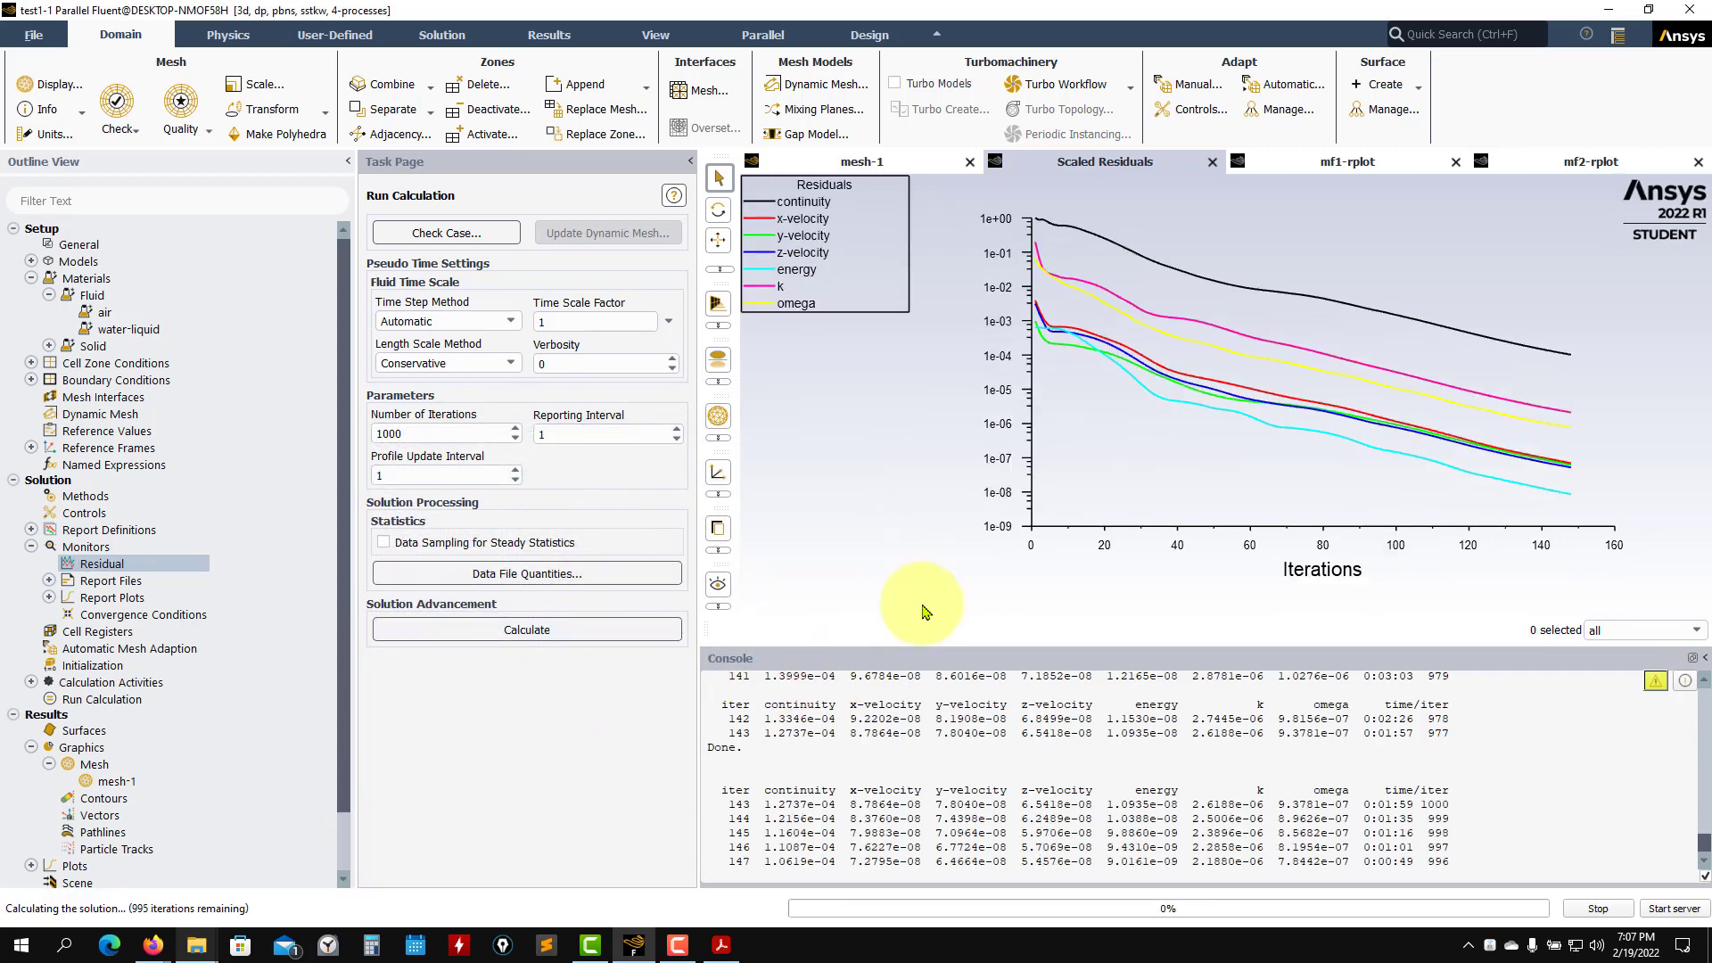
pyautogui.click(870, 506)
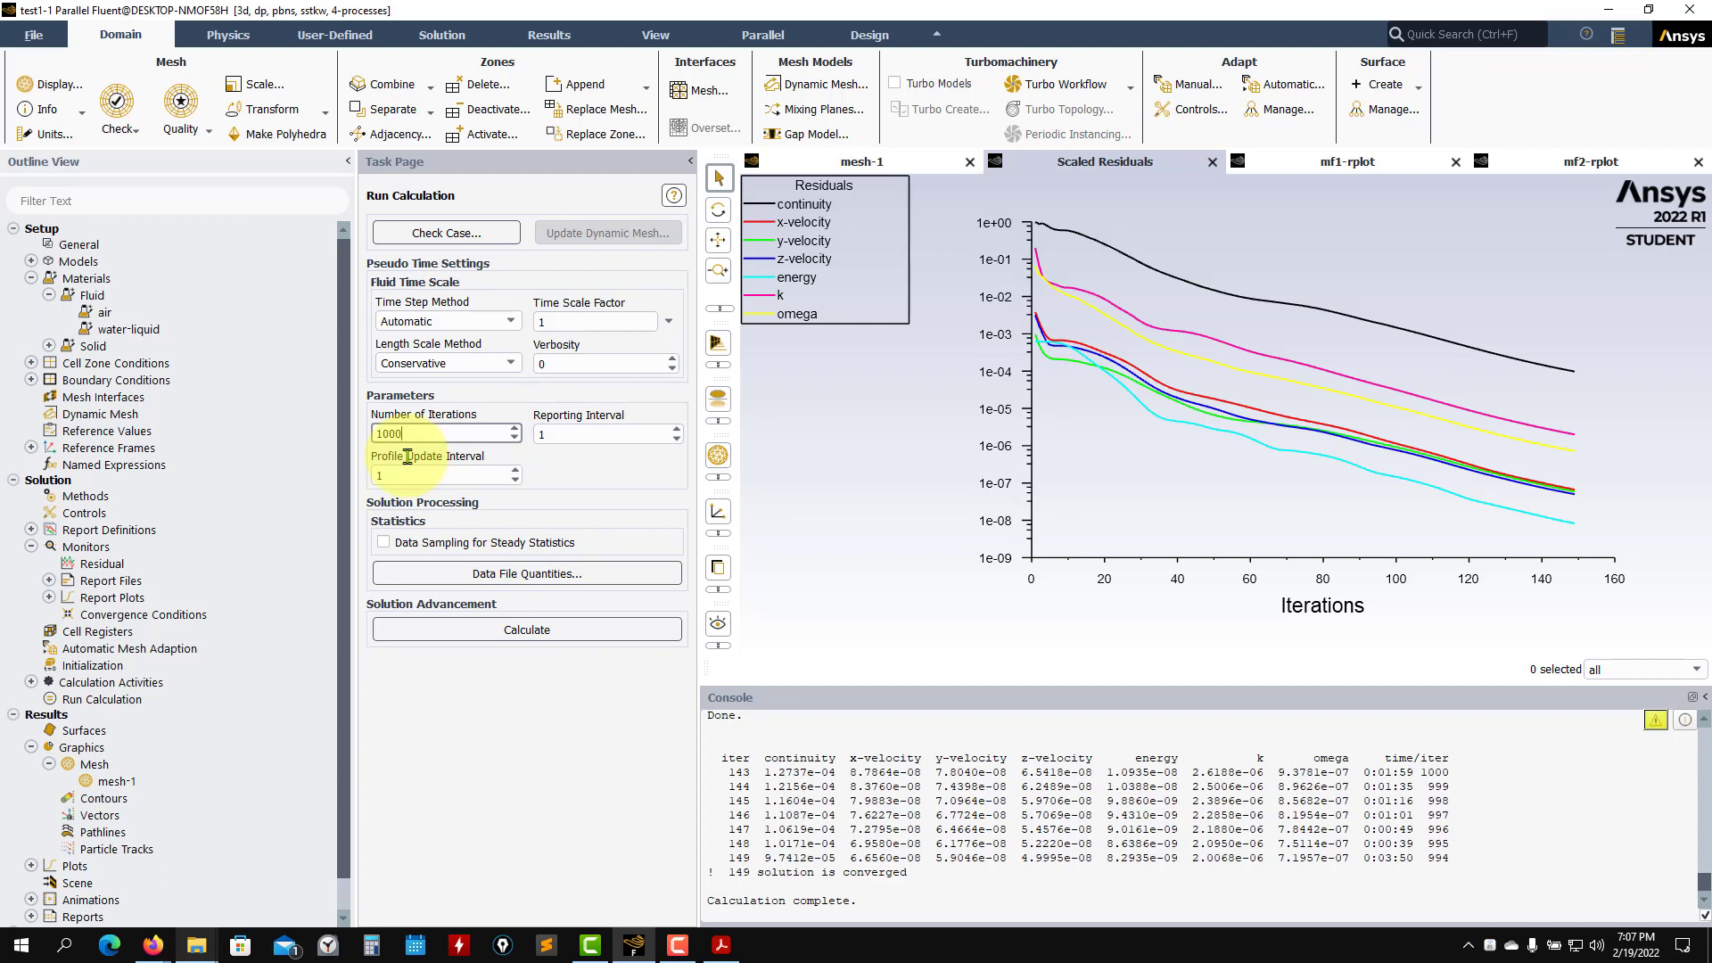
# Step: Review the mf1-rplot and mf2-rplot mass flow plots and the scaled residuals of the finished calculation
pyautogui.click(1345, 174)
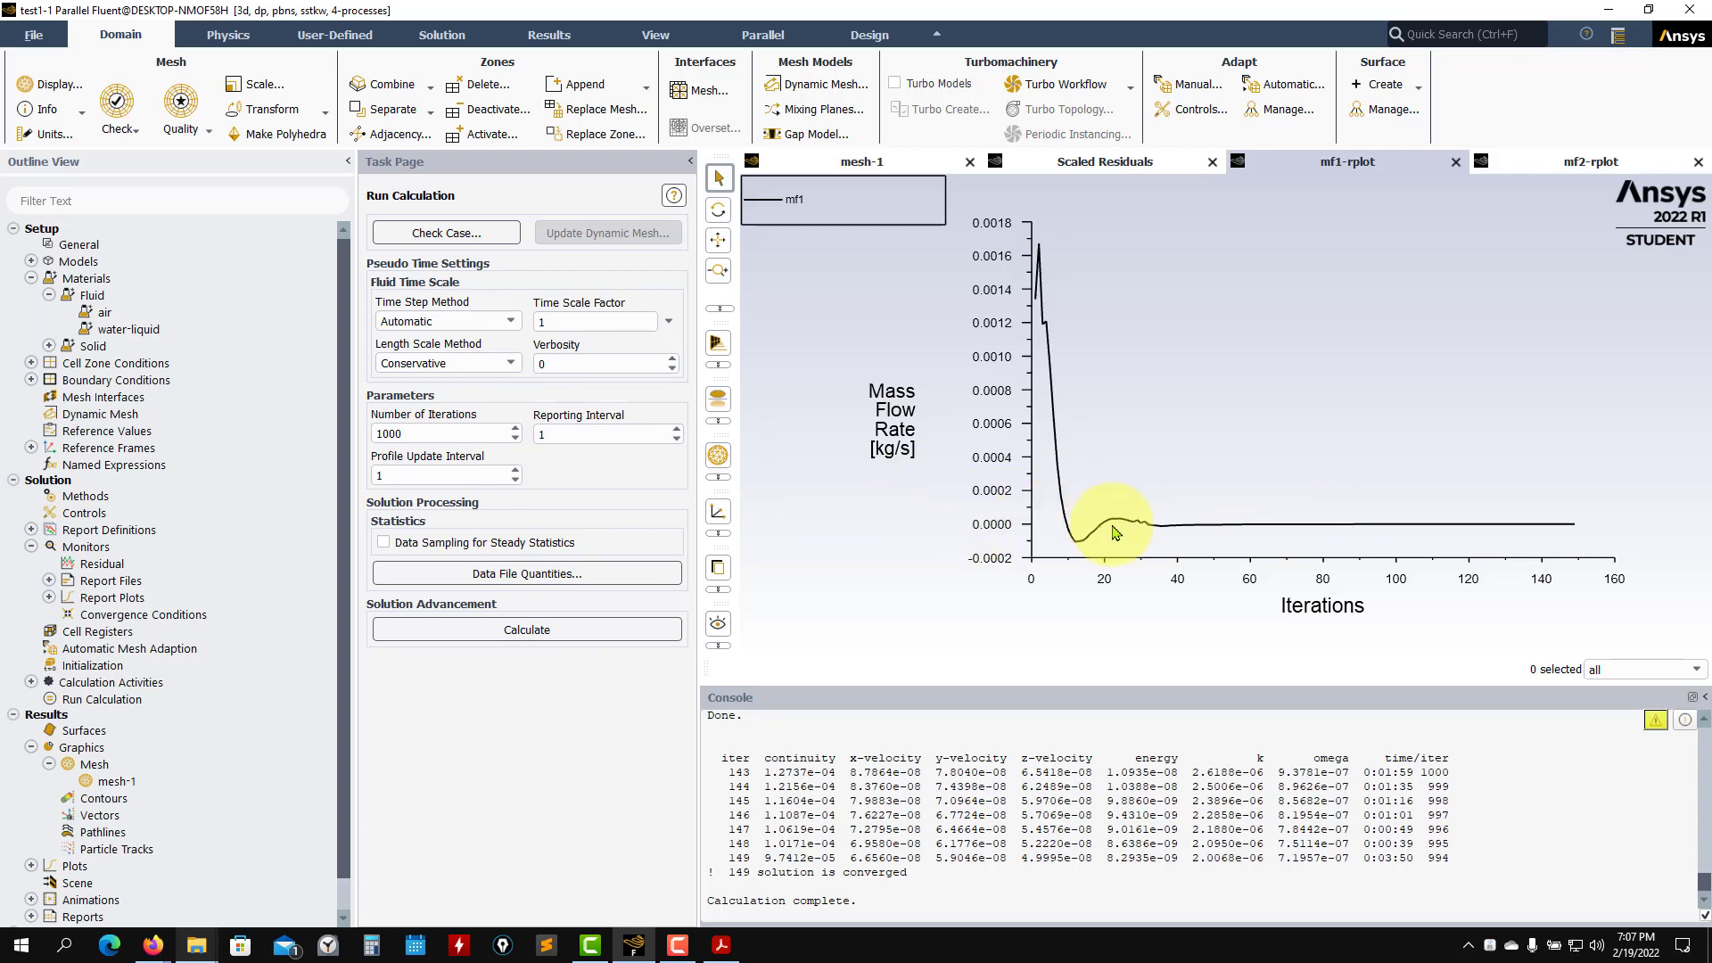
pyautogui.click(1585, 167)
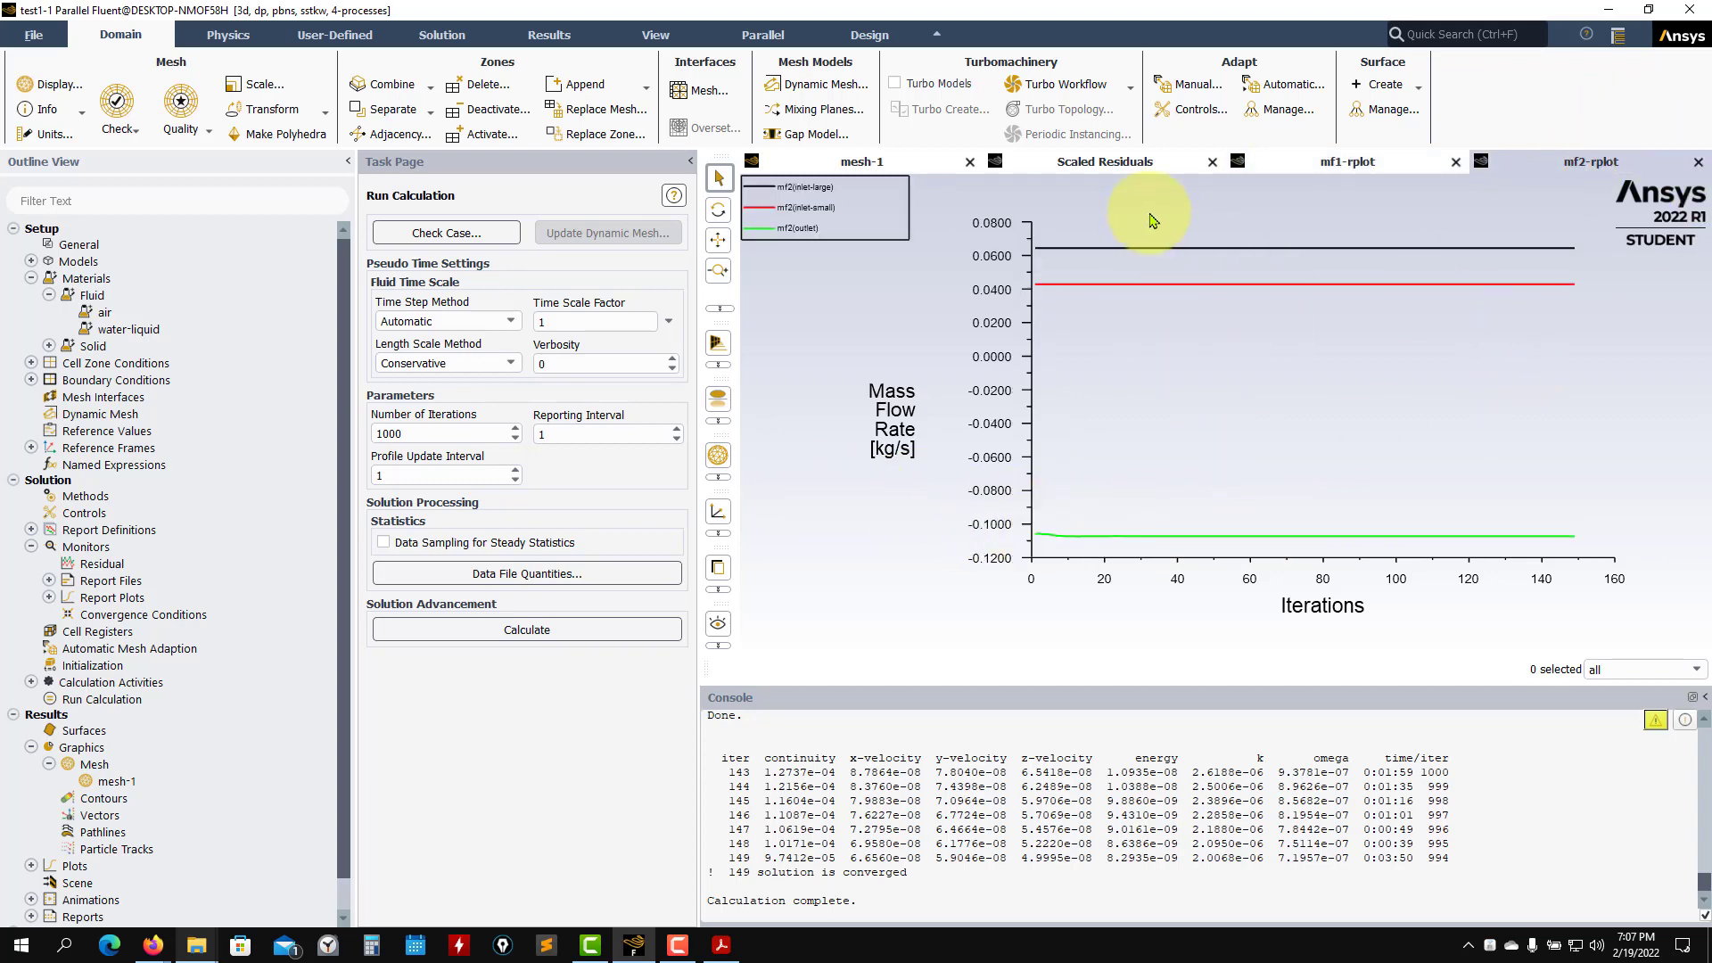
pyautogui.click(1122, 173)
# Step: Collapse the Setup and Solution branches of the outline tree, leaving Results expanded
pyautogui.click(116, 781)
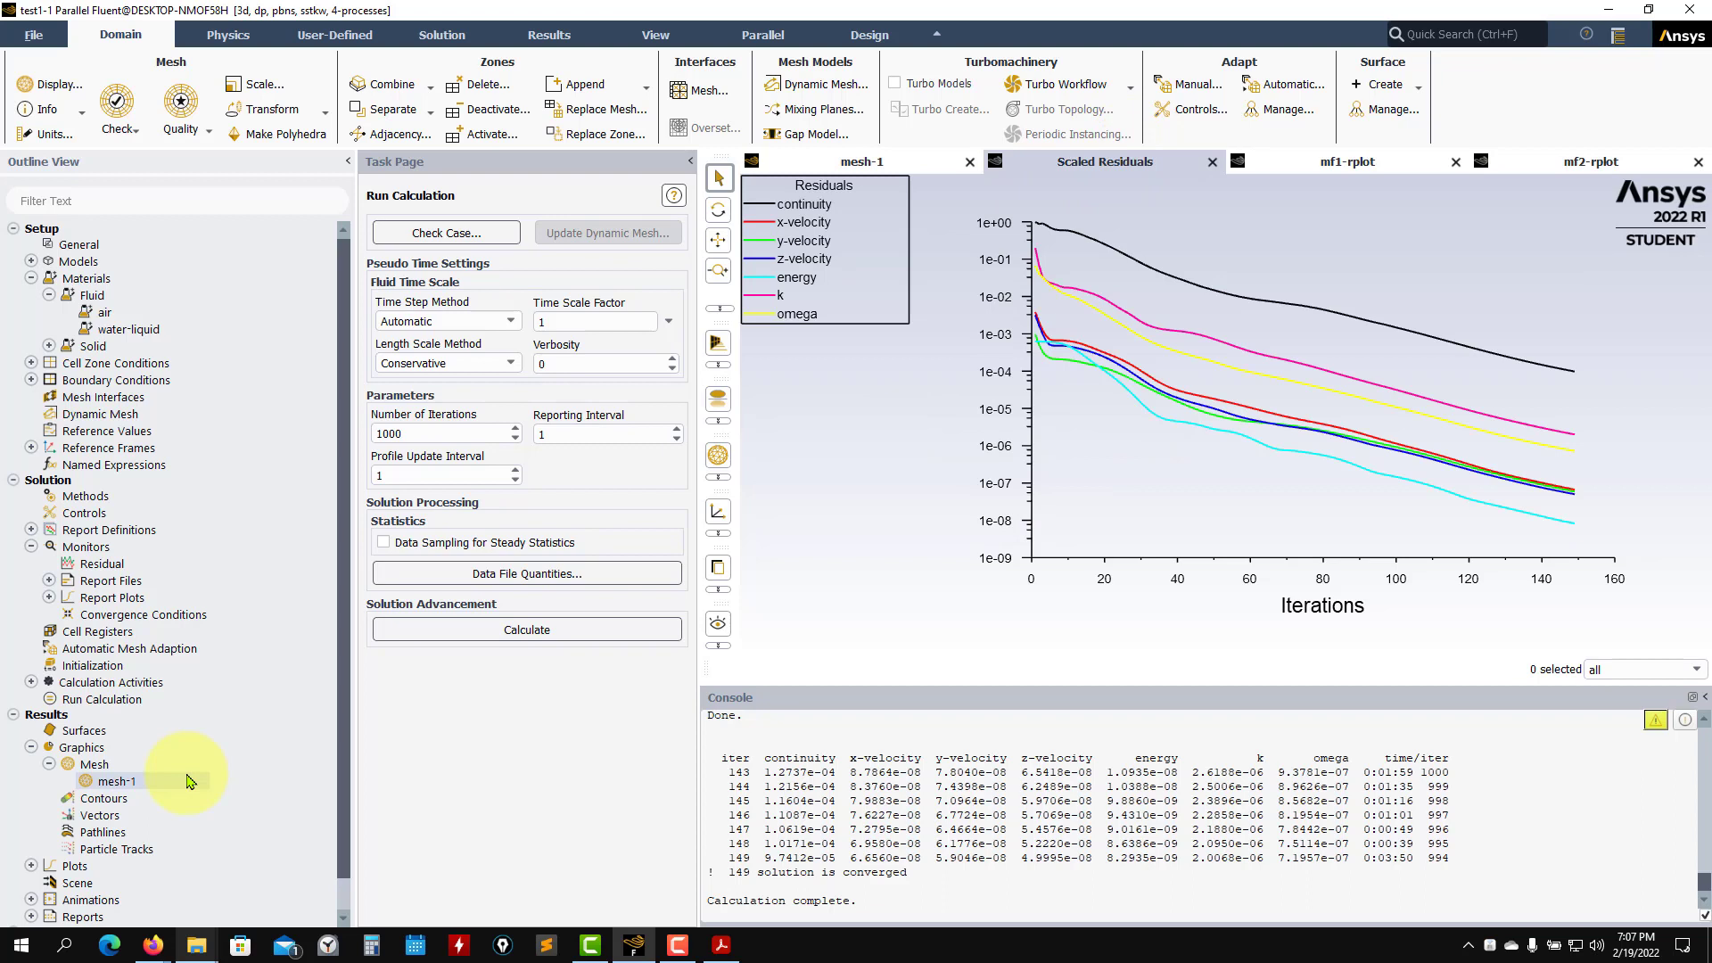
pyautogui.click(43, 716)
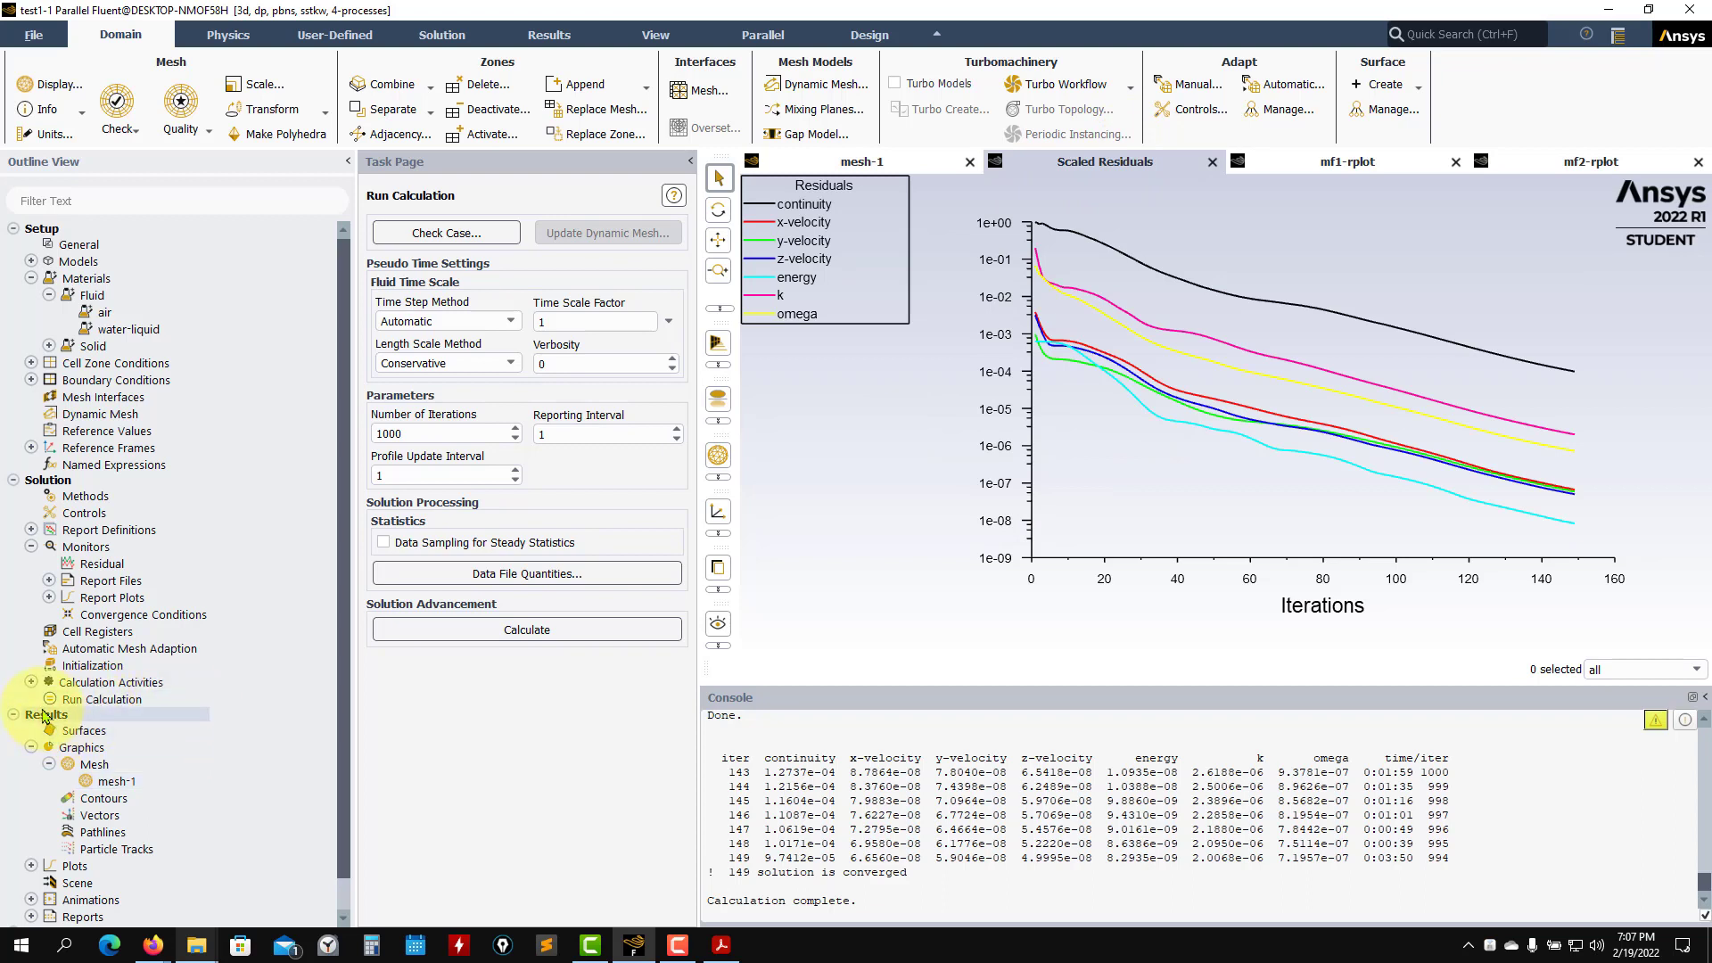
pyautogui.click(13, 480)
pyautogui.click(14, 229)
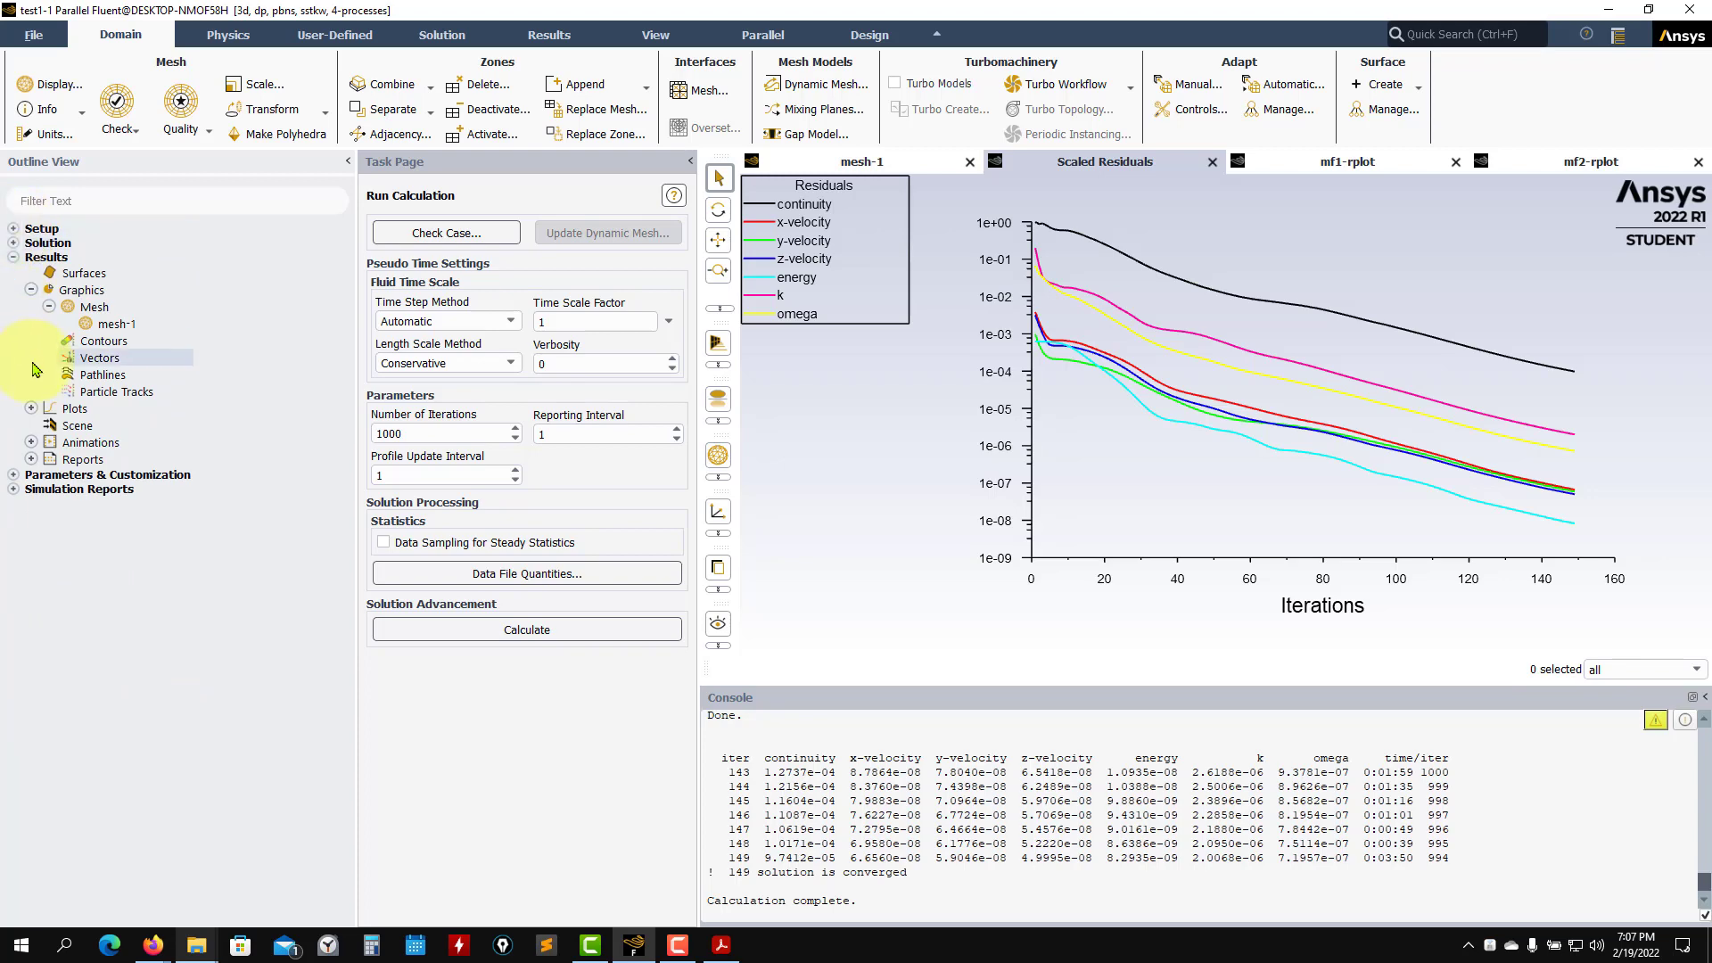
# Step: Create the filled contour-1 of static pressure on the inlet-large, inlet-small and outlet surfaces and display it
pyautogui.doubleClick(110, 346)
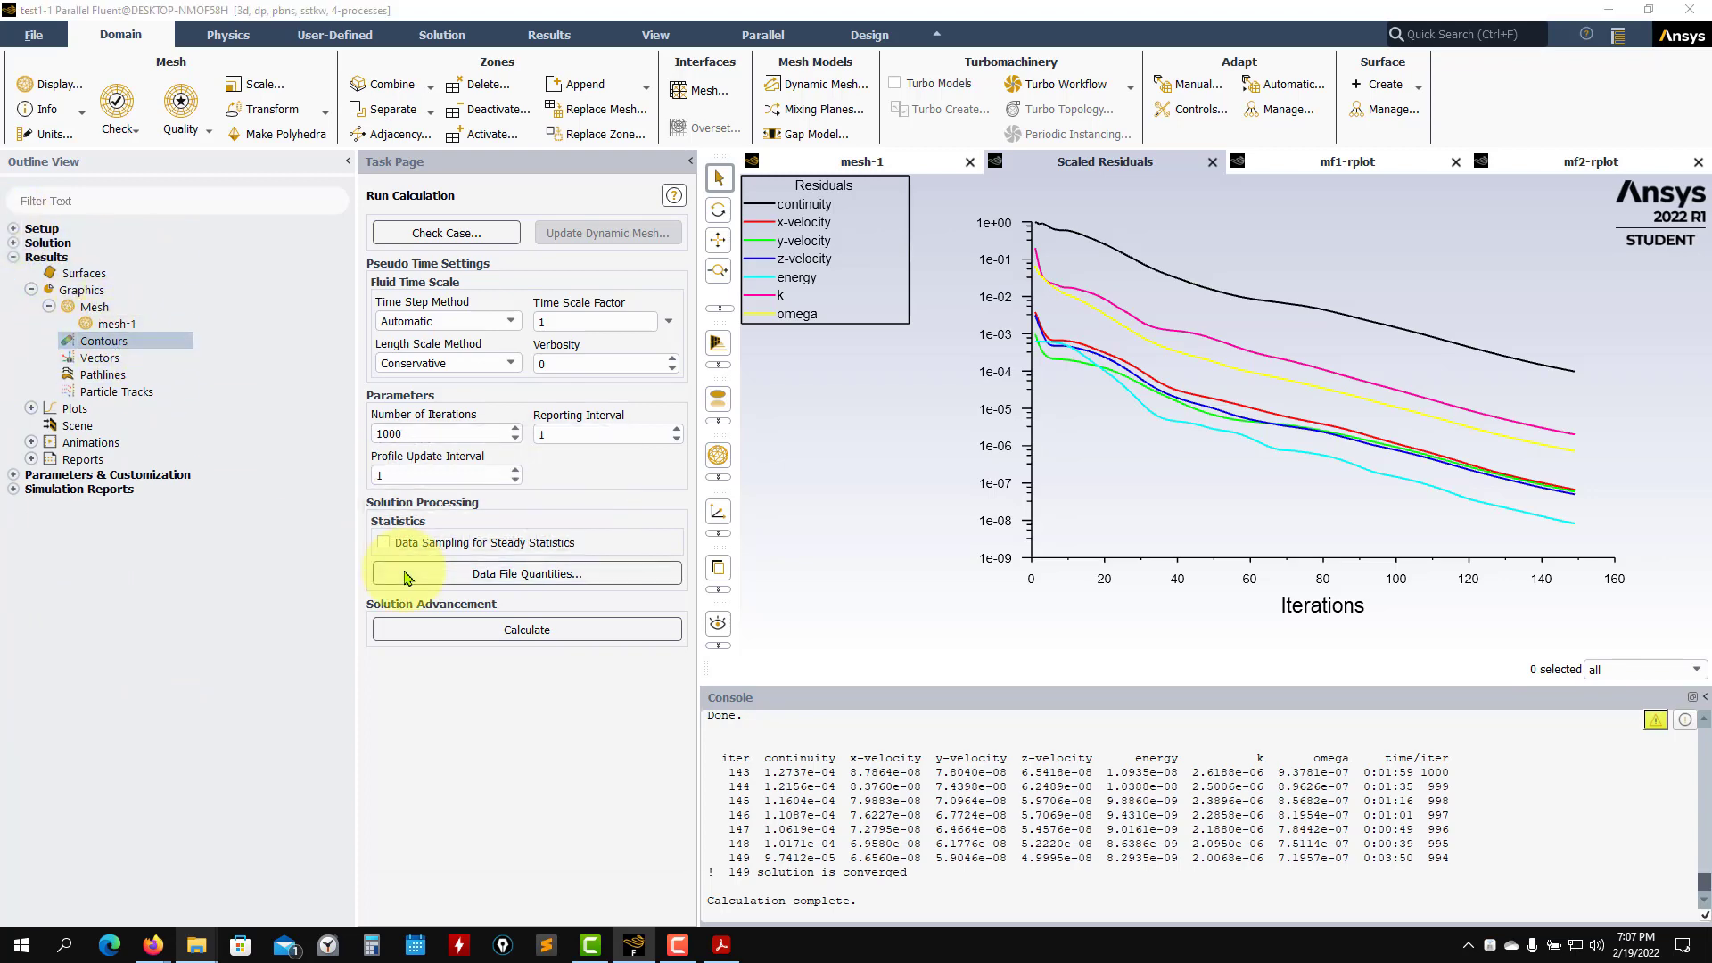
pyautogui.click(521, 642)
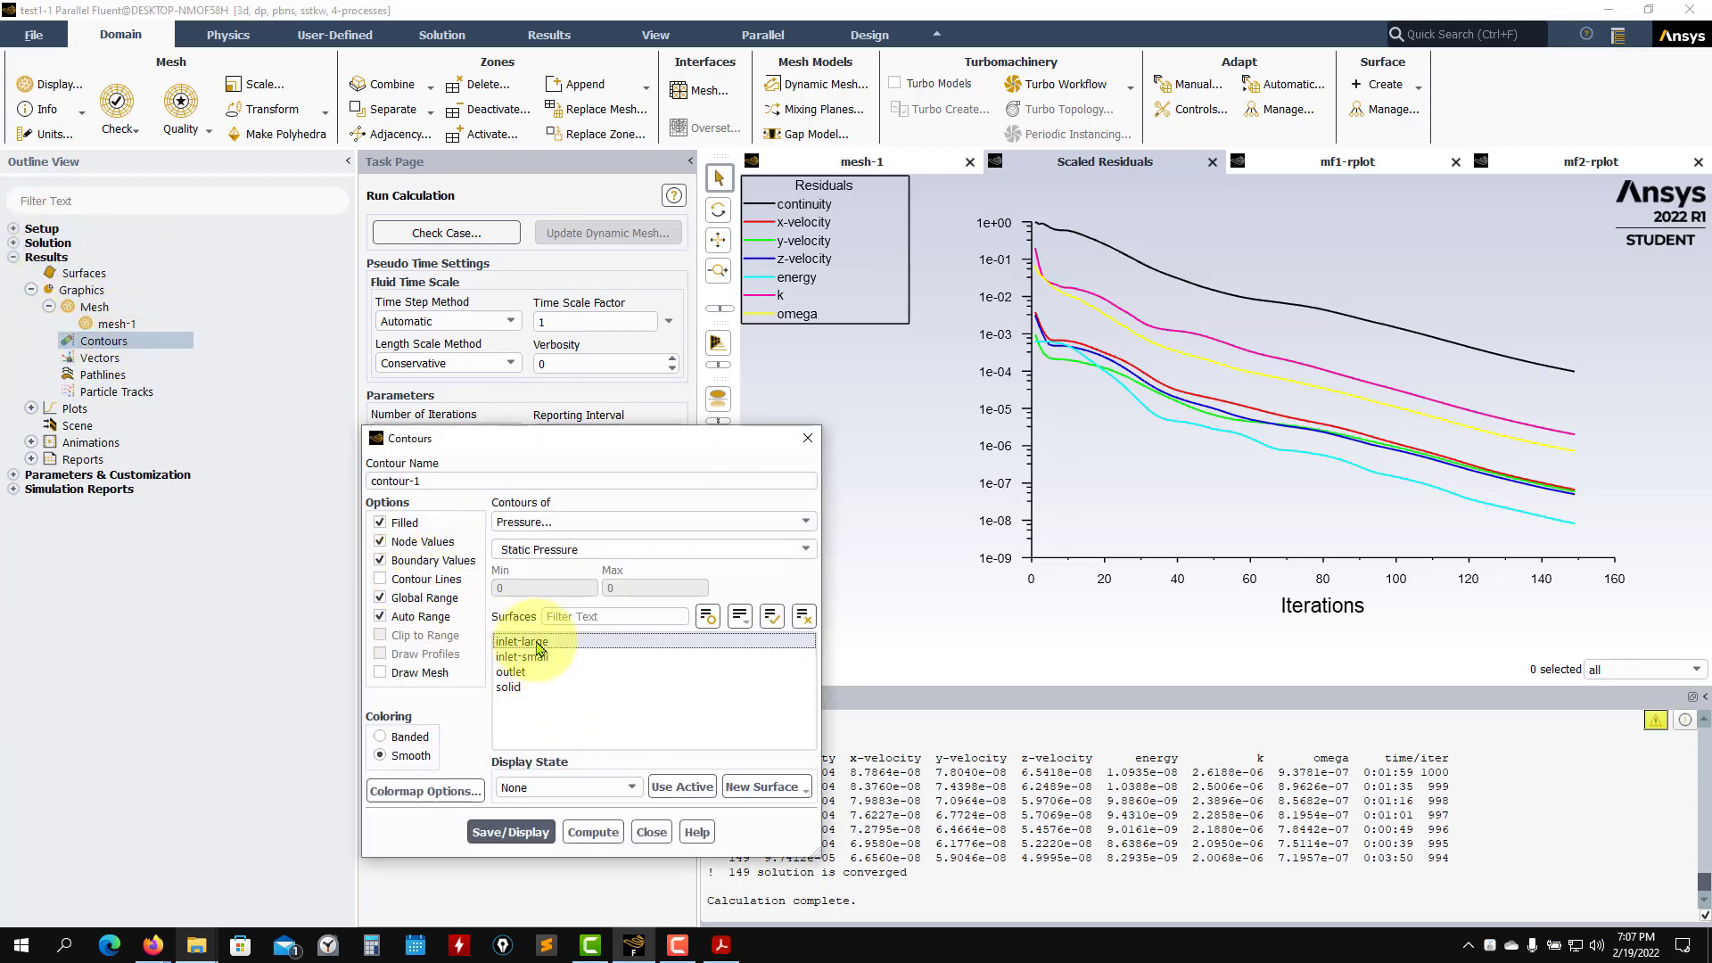
pyautogui.keyDown('shift'); pyautogui.click(511, 672); pyautogui.keyUp('shift')
pyautogui.click(533, 835)
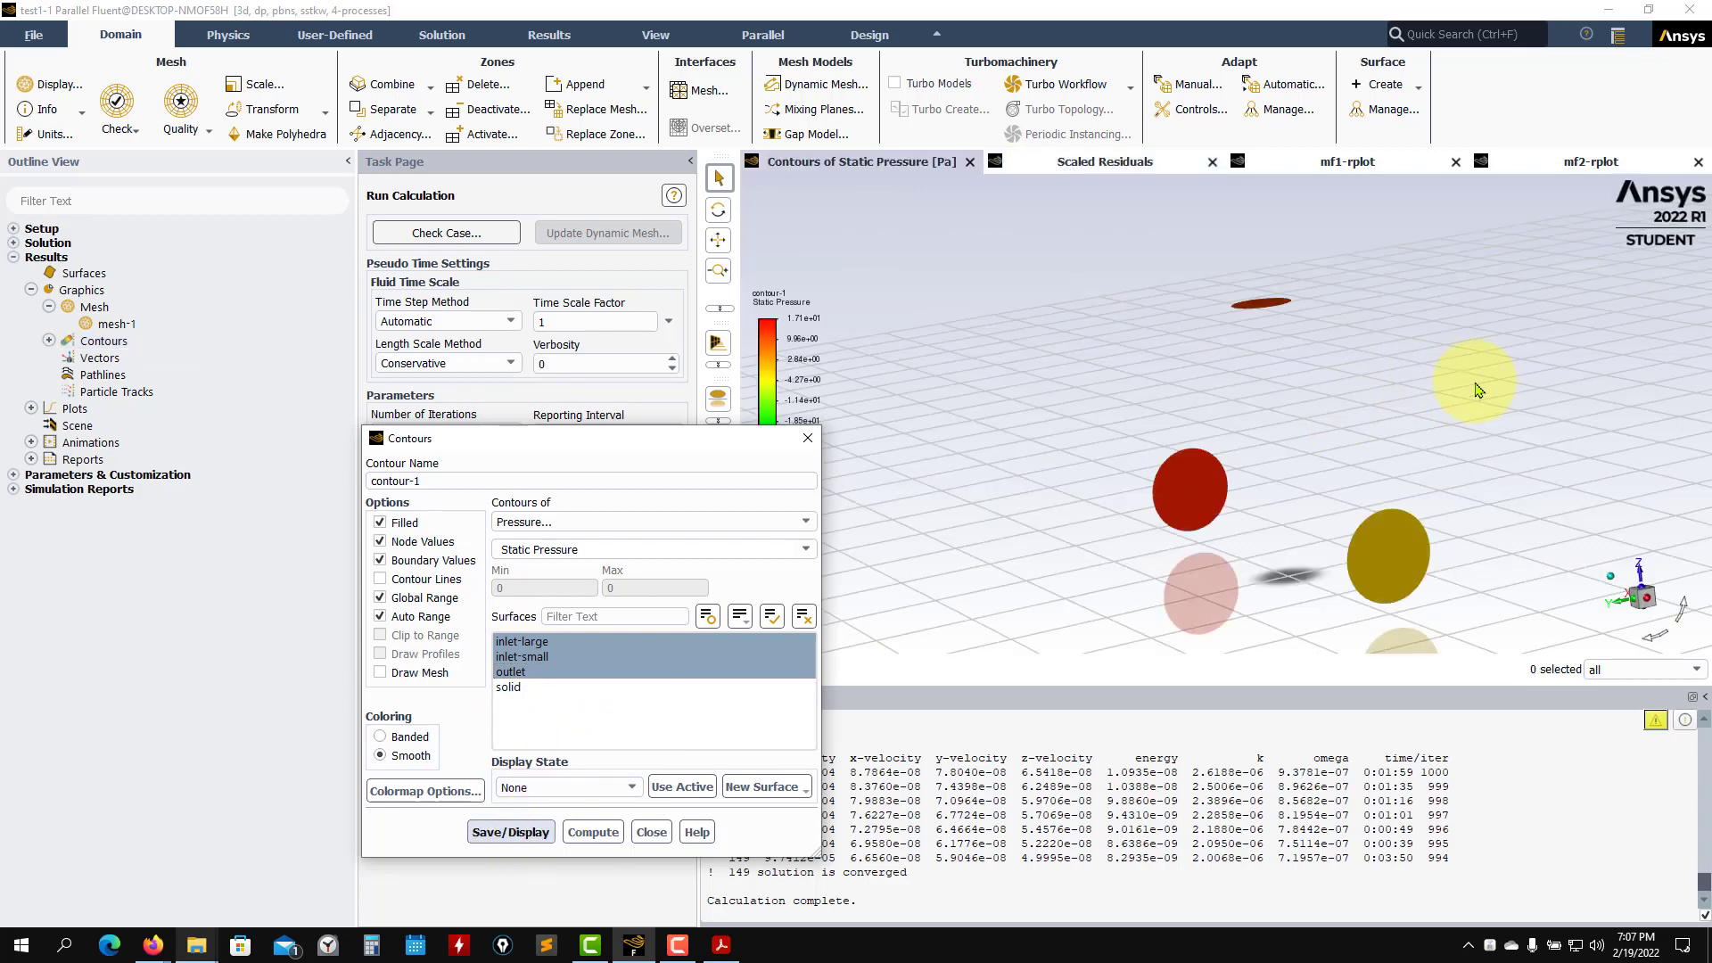
pyautogui.moveTo(1230, 475); pyautogui.dragTo(1205, 517, button='middle')
# Step: Add the solid surface to the static pressure contour, redisplay it and inspect the whole tee from several angles
pyautogui.click(528, 675)
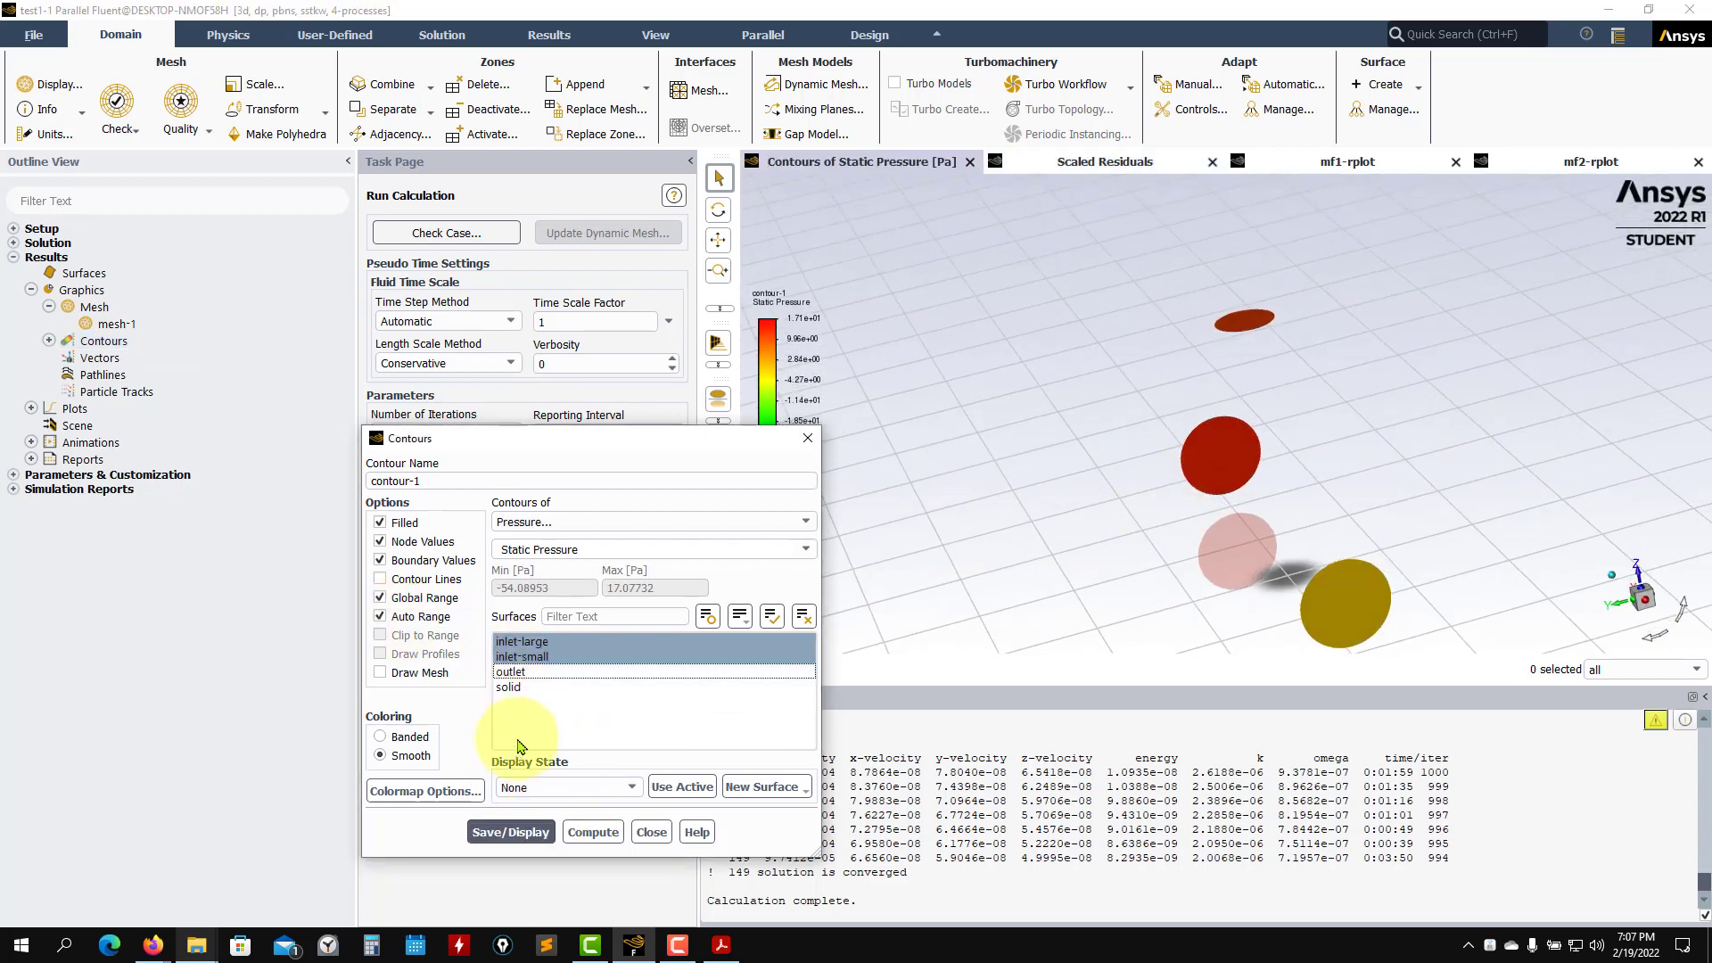
pyautogui.keyDown('shift'); pyautogui.click(525, 687); pyautogui.keyUp('shift')
pyautogui.click(535, 831)
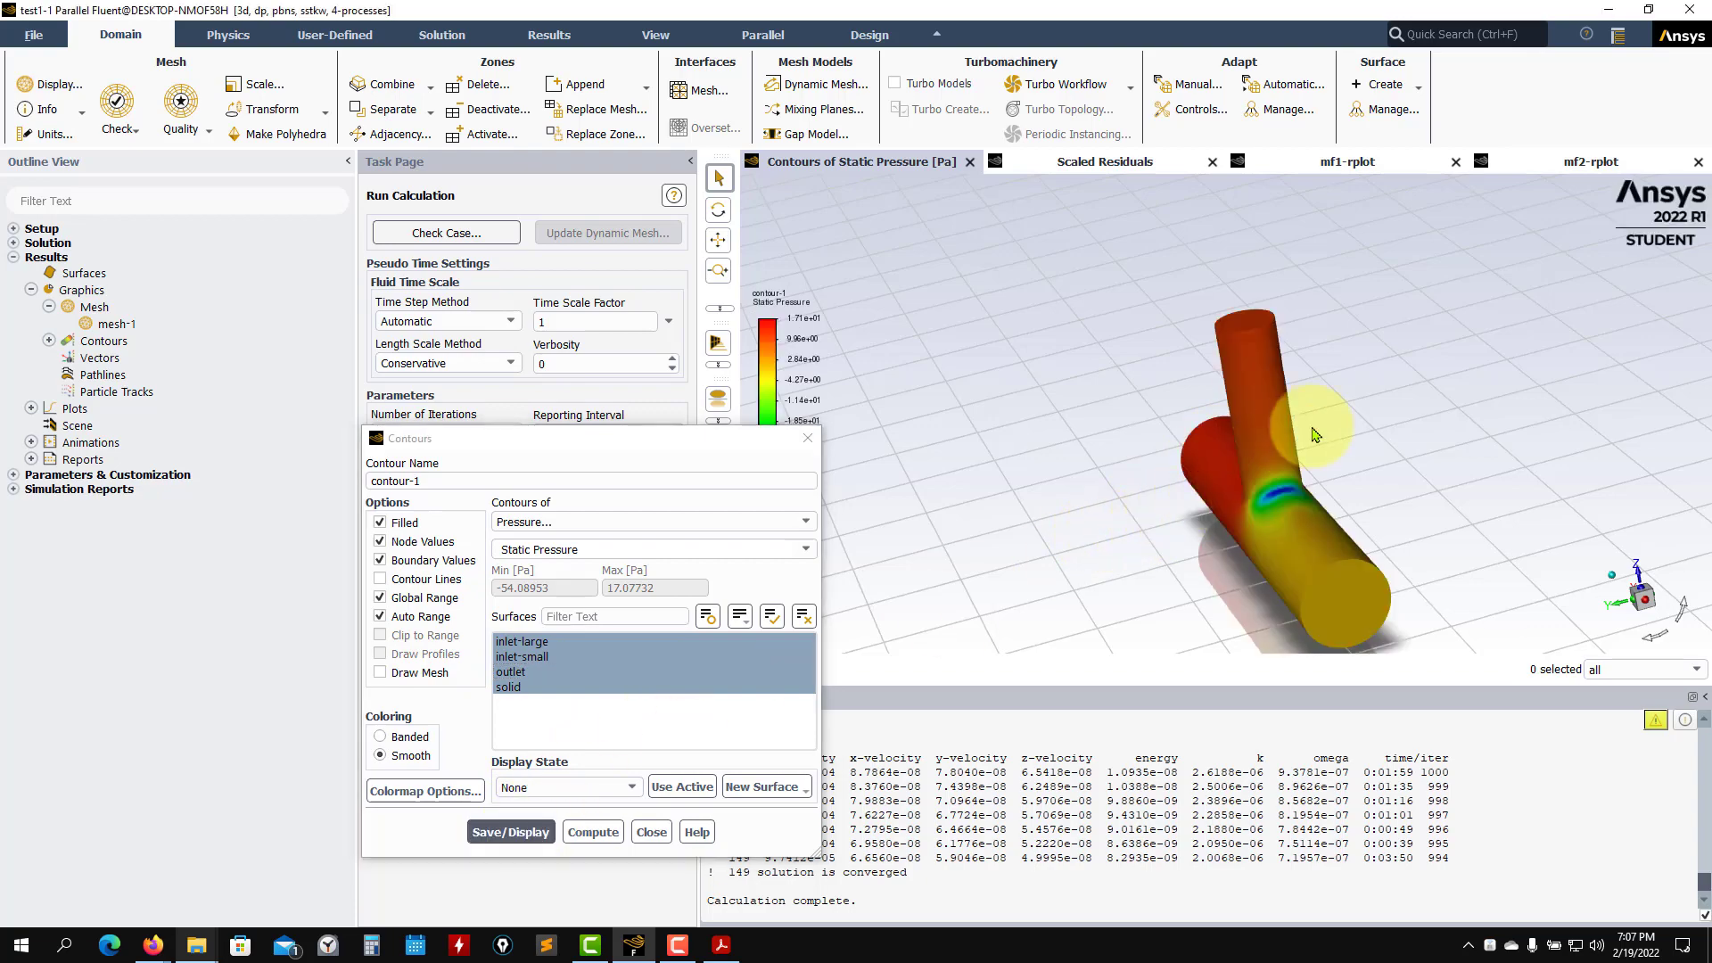
pyautogui.moveTo(1365, 508); pyautogui.dragTo(1485, 502)
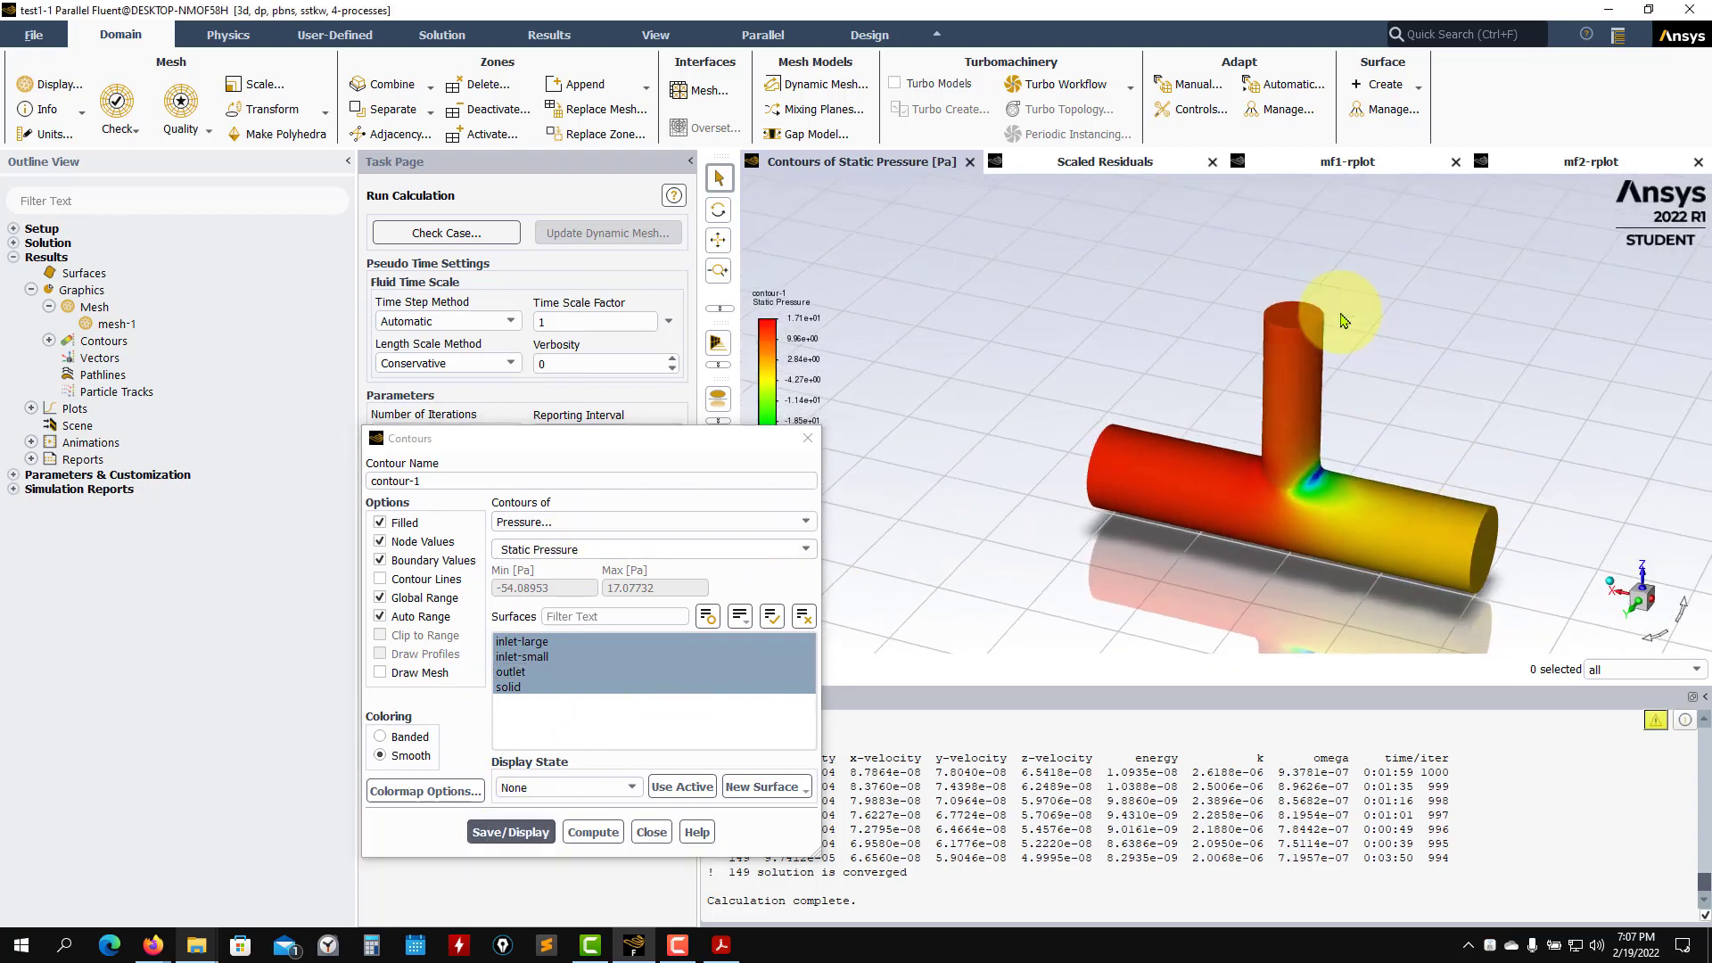
pyautogui.moveTo(1160, 454); pyautogui.dragTo(981, 463)
# Step: Switch contour-1 to velocity magnitude, display it and inspect the tee with the color legend unobstructed
pyautogui.click(756, 523)
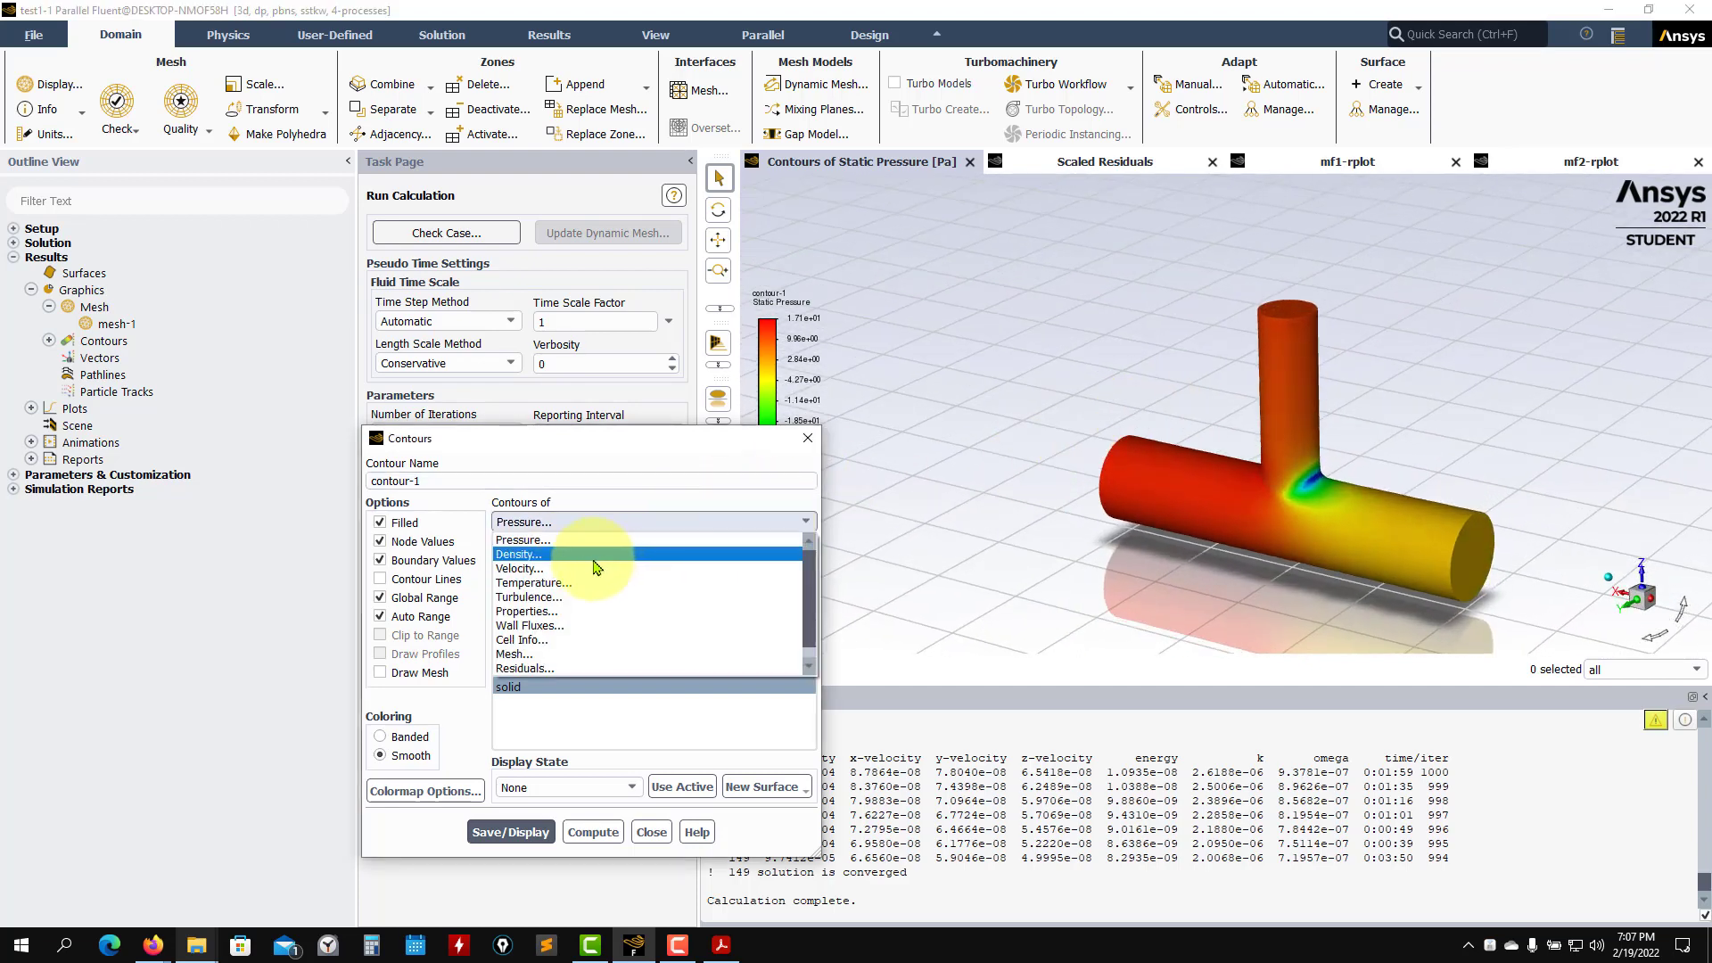
pyautogui.click(553, 558)
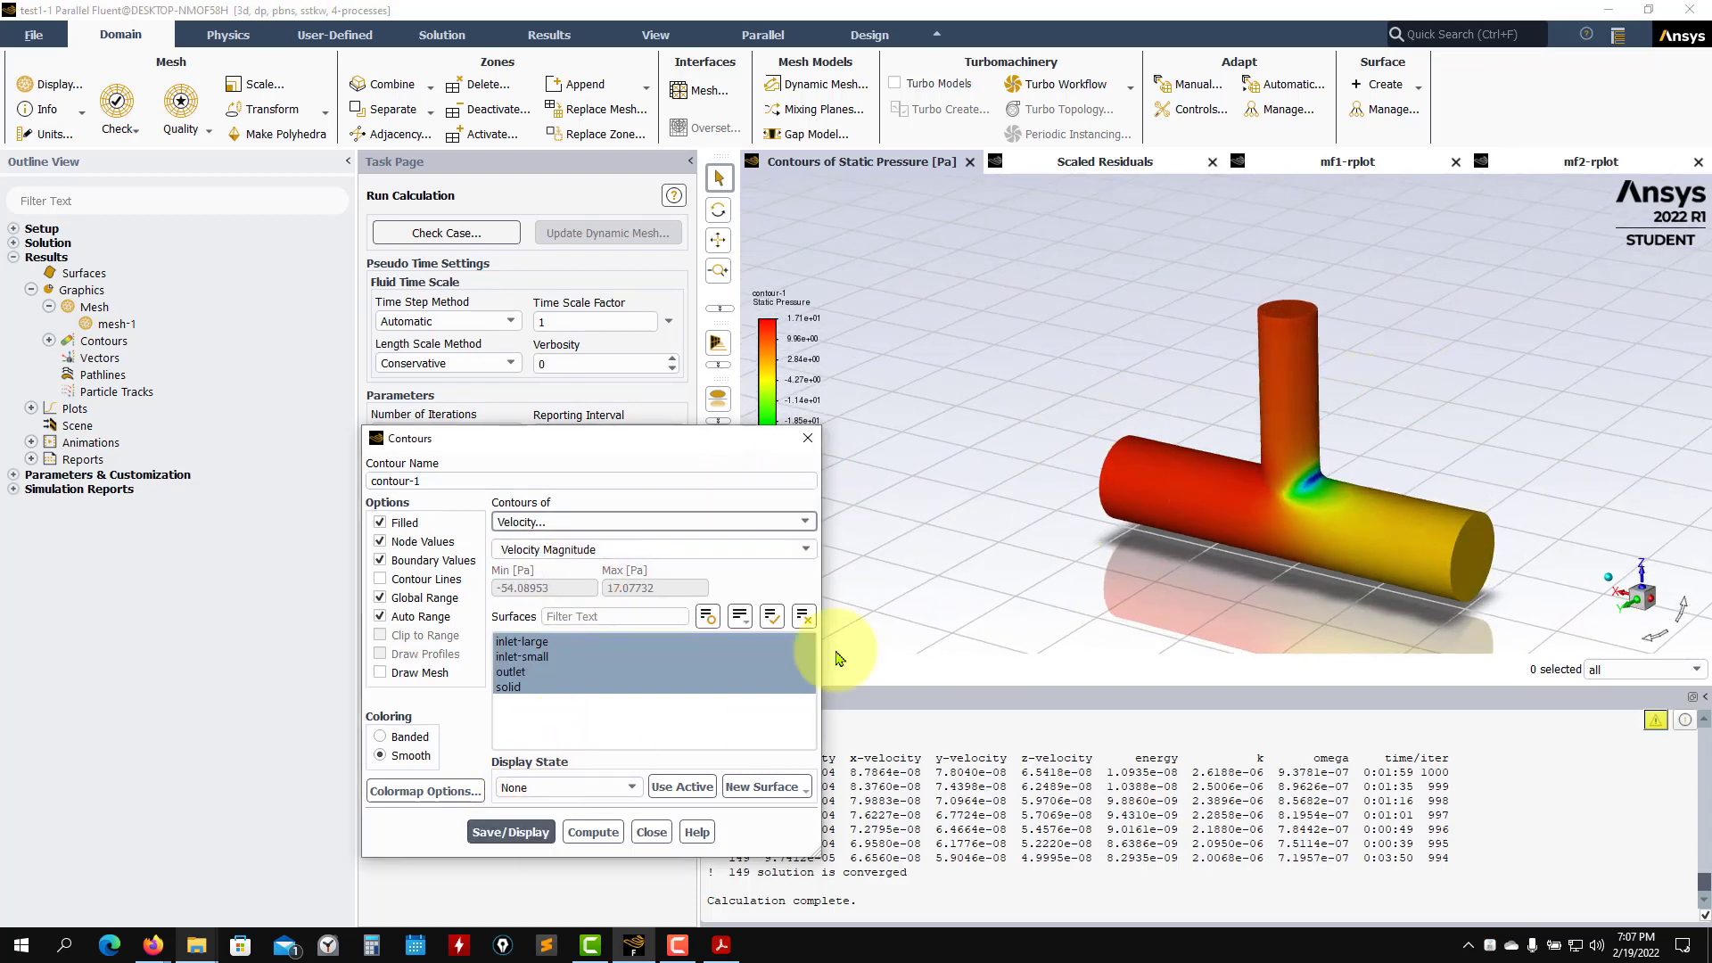
pyautogui.click(504, 832)
pyautogui.moveTo(986, 450); pyautogui.dragTo(1287, 565)
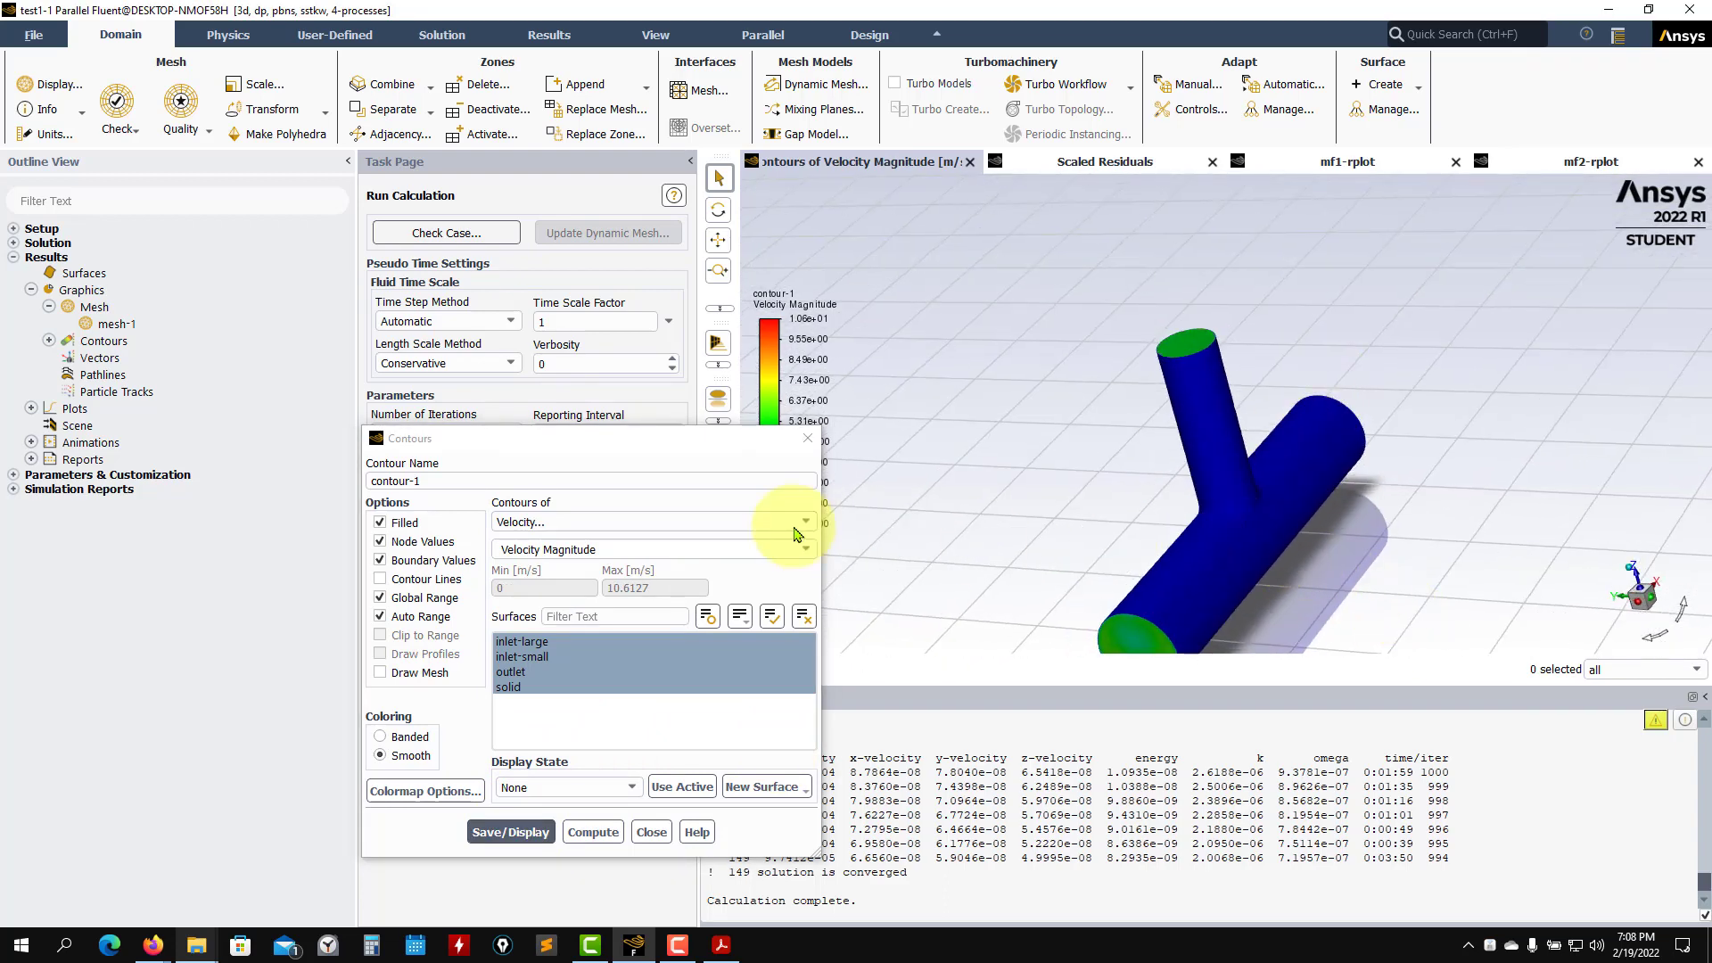
pyautogui.moveTo(738, 439); pyautogui.dragTo(546, 421)
pyautogui.moveTo(892, 504); pyautogui.dragTo(891, 719)
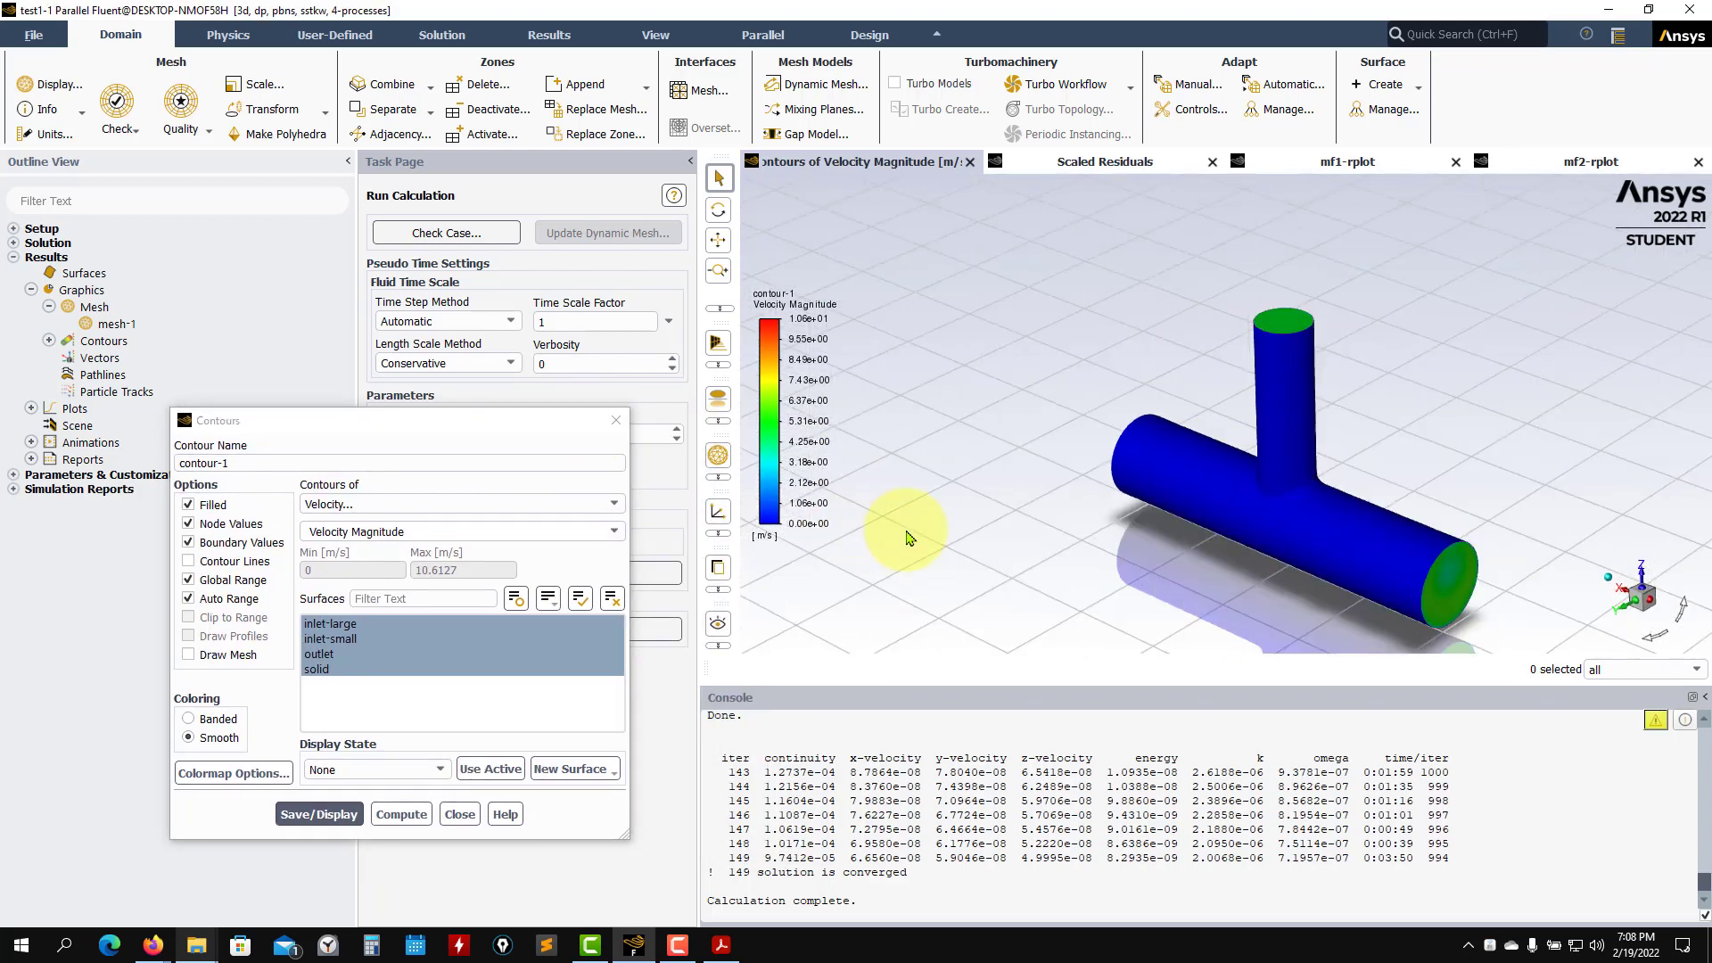
# Step: Remove the solid surface from the velocity contour and redisplay only the inlets and outlet
pyautogui.click(320, 670)
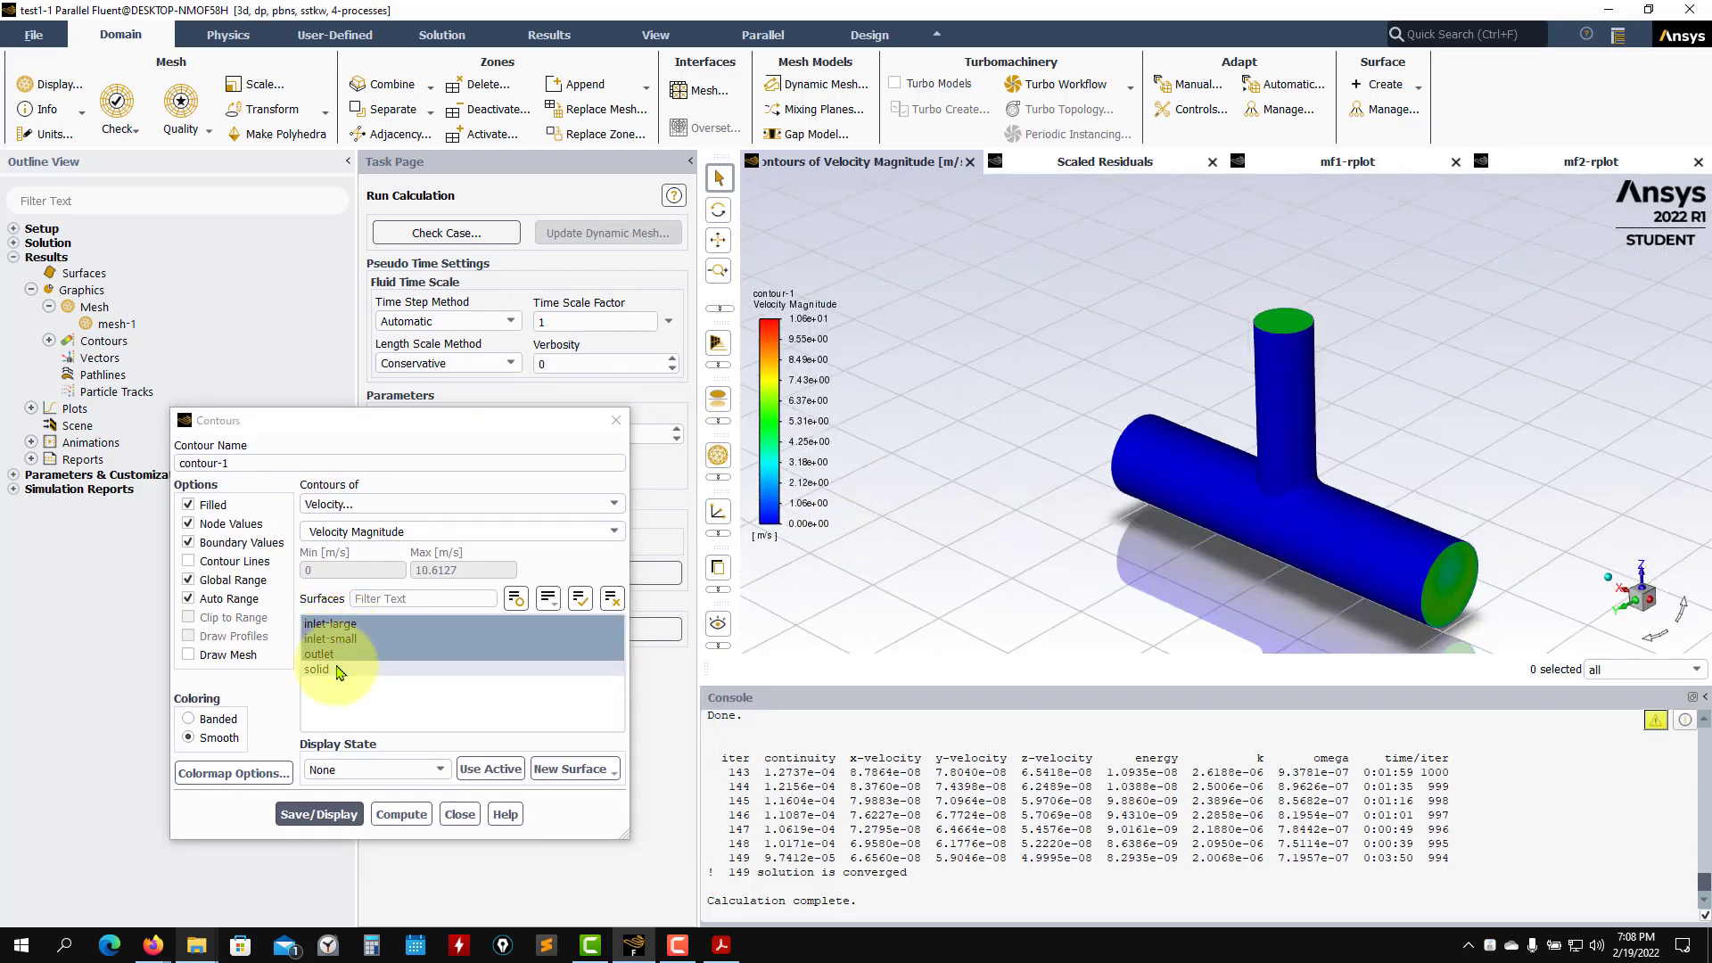
pyautogui.click(319, 814)
pyautogui.moveTo(1356, 510); pyautogui.dragTo(897, 454)
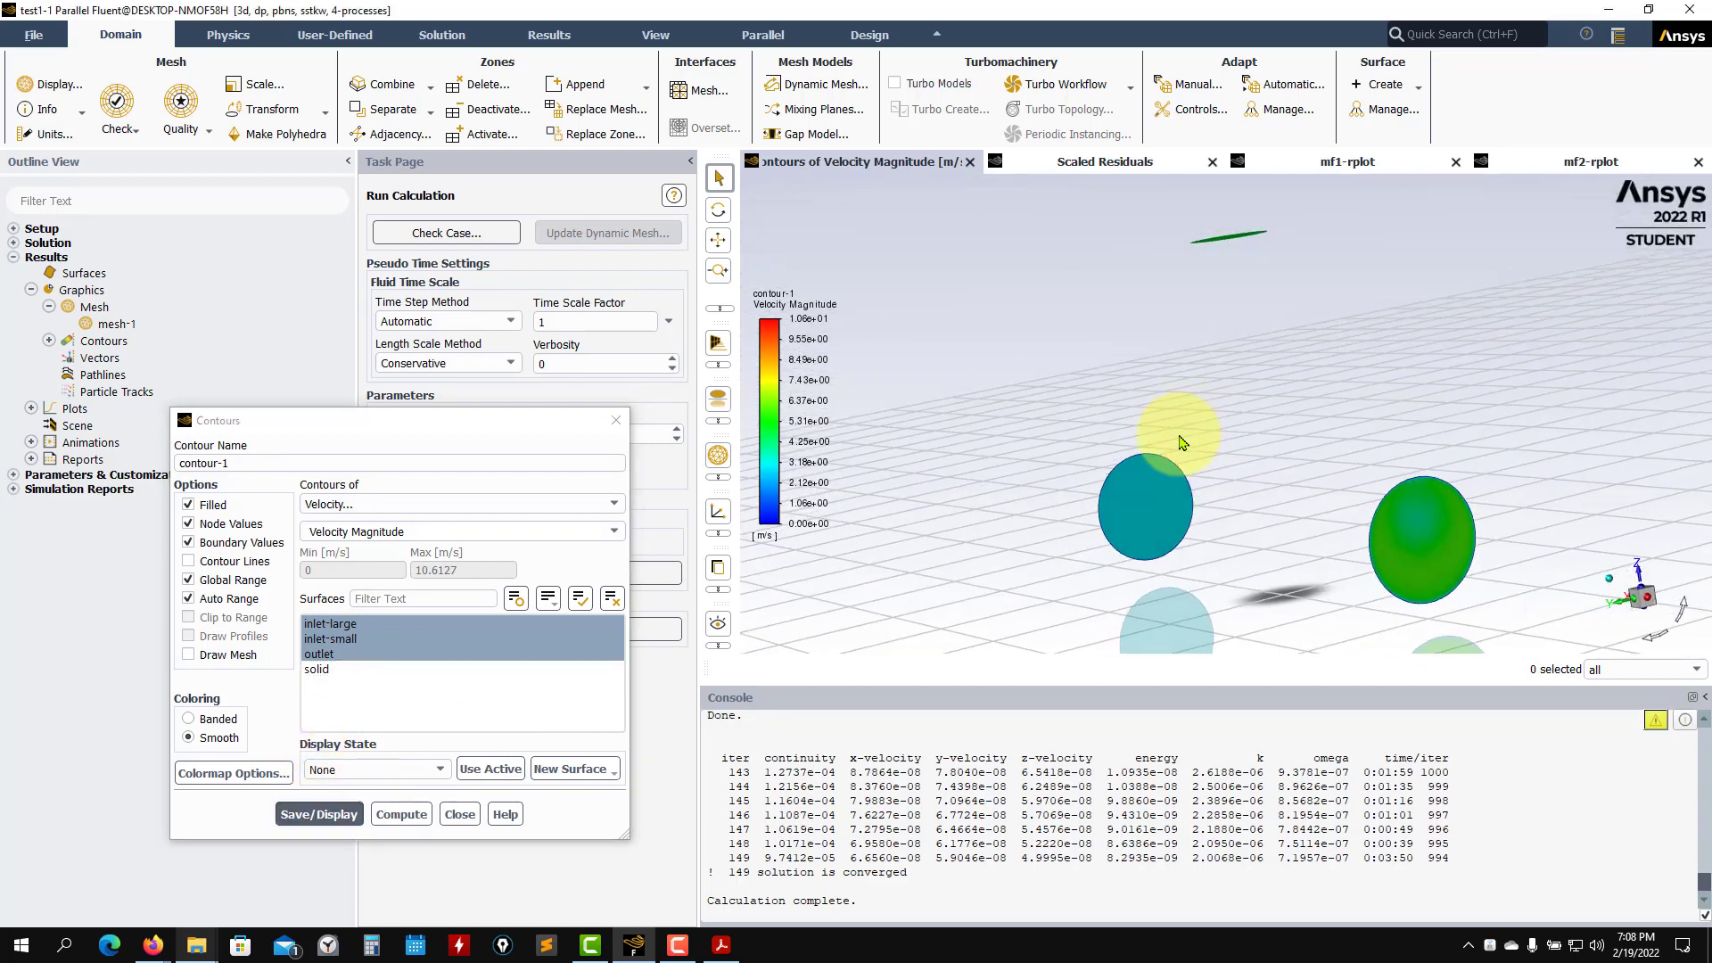
# Step: Turn off the automatic range, set the maximum velocity to 5 m/s, and display the contour with and without clipping to range
pyautogui.click(223, 603)
pyautogui.click(486, 570)
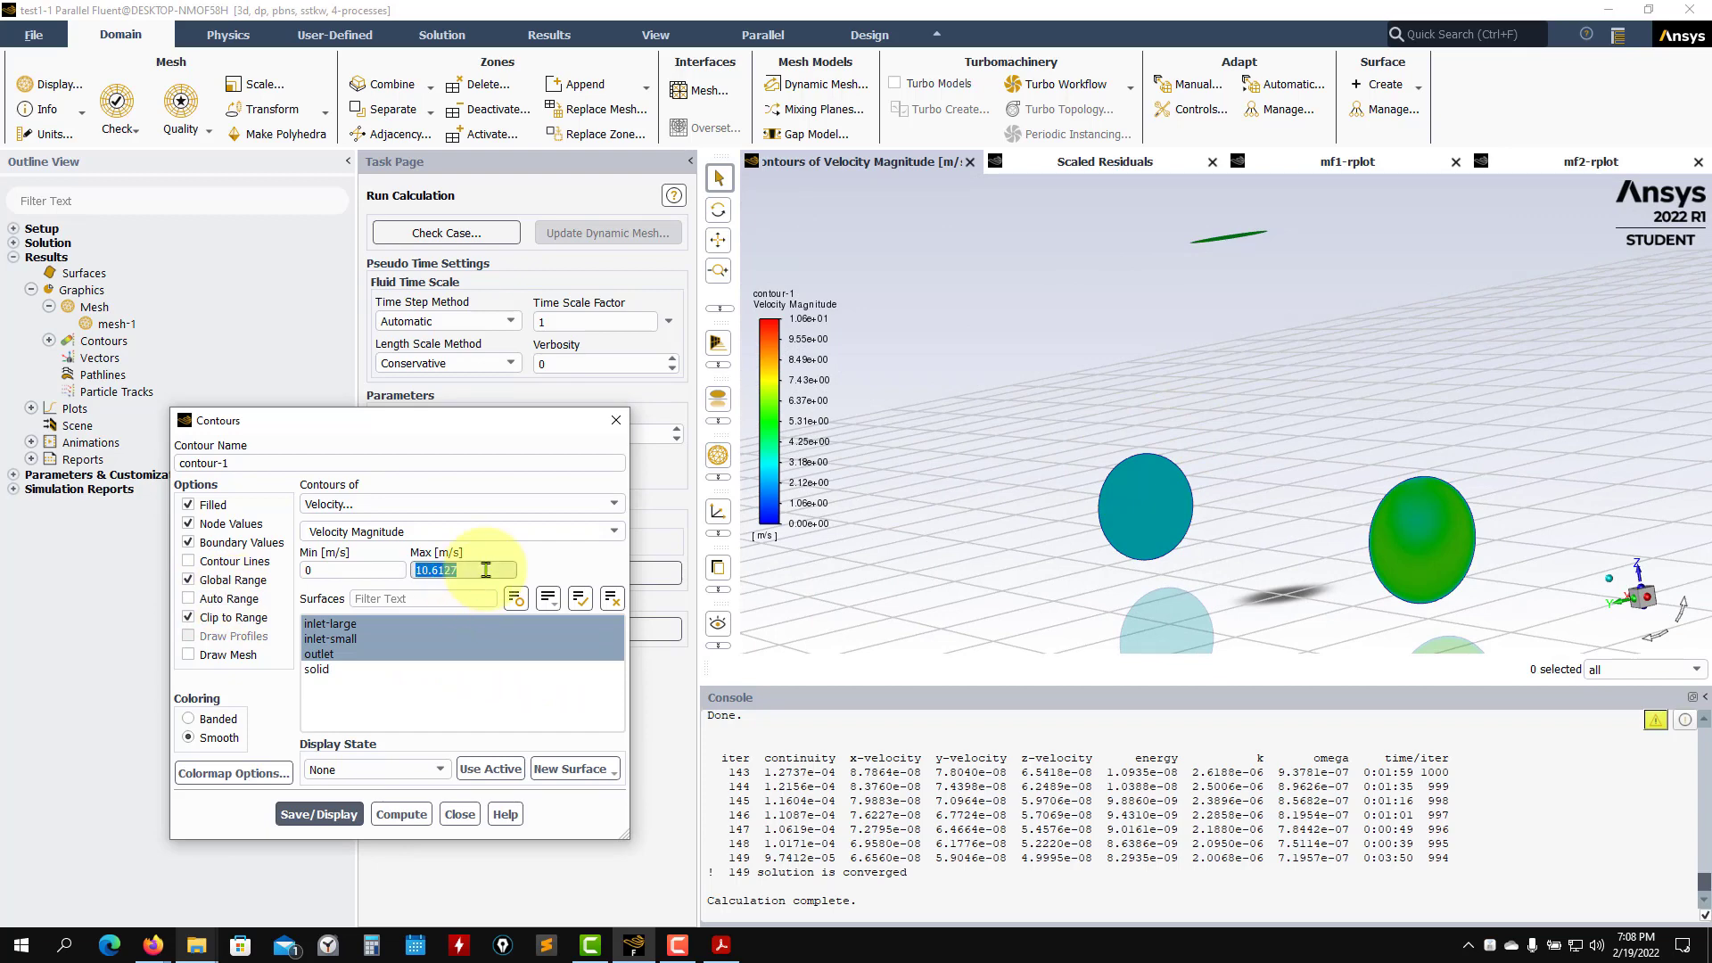
pyautogui.write('5')
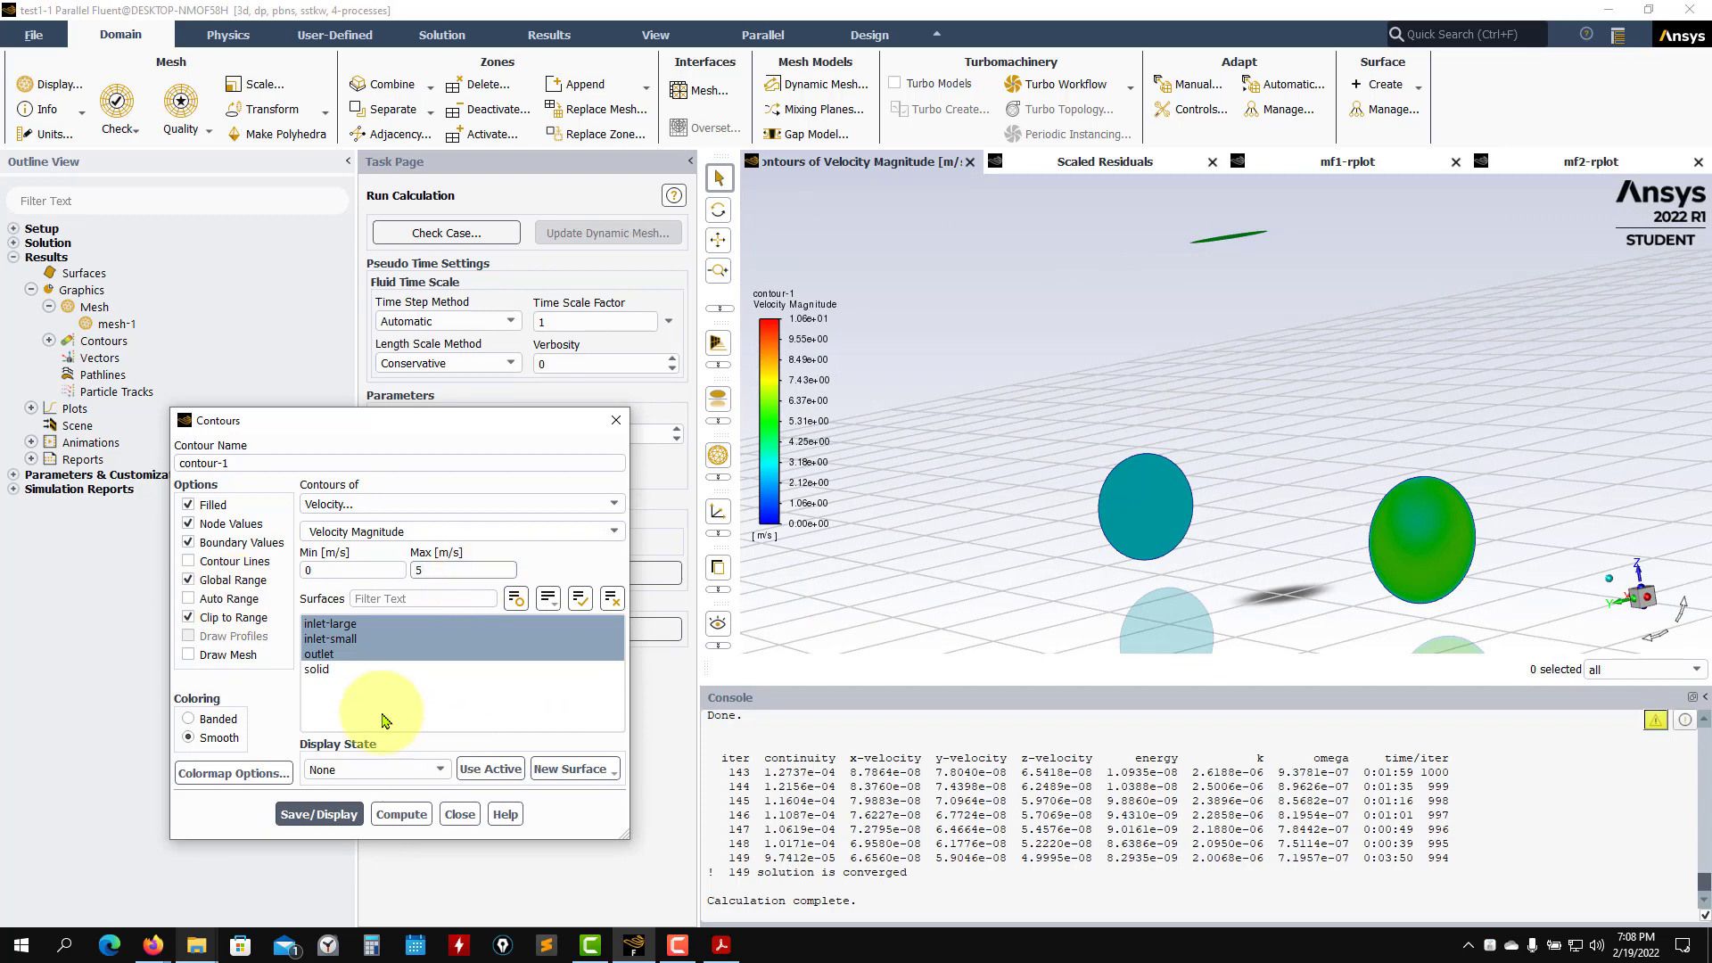
pyautogui.click(319, 814)
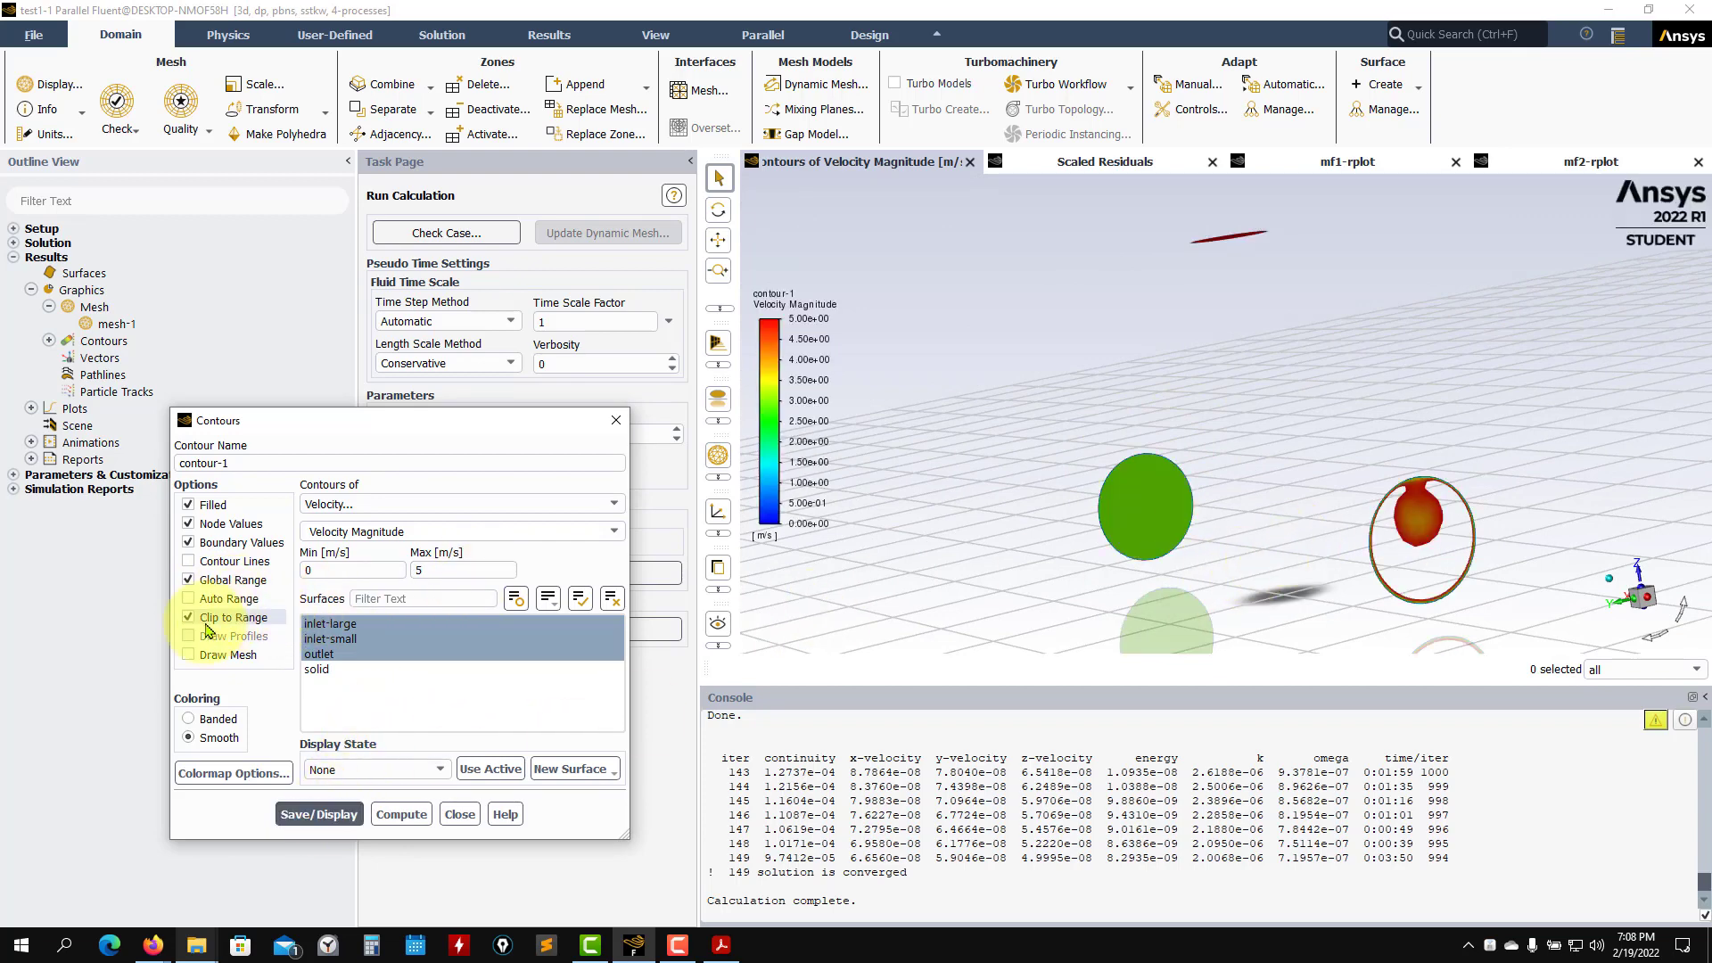
pyautogui.click(319, 814)
pyautogui.moveTo(1097, 504); pyautogui.dragTo(803, 536)
# Step: Switch contour-1 to static temperature with automatic range and display it on the inlets and outlet
pyautogui.click(316, 505)
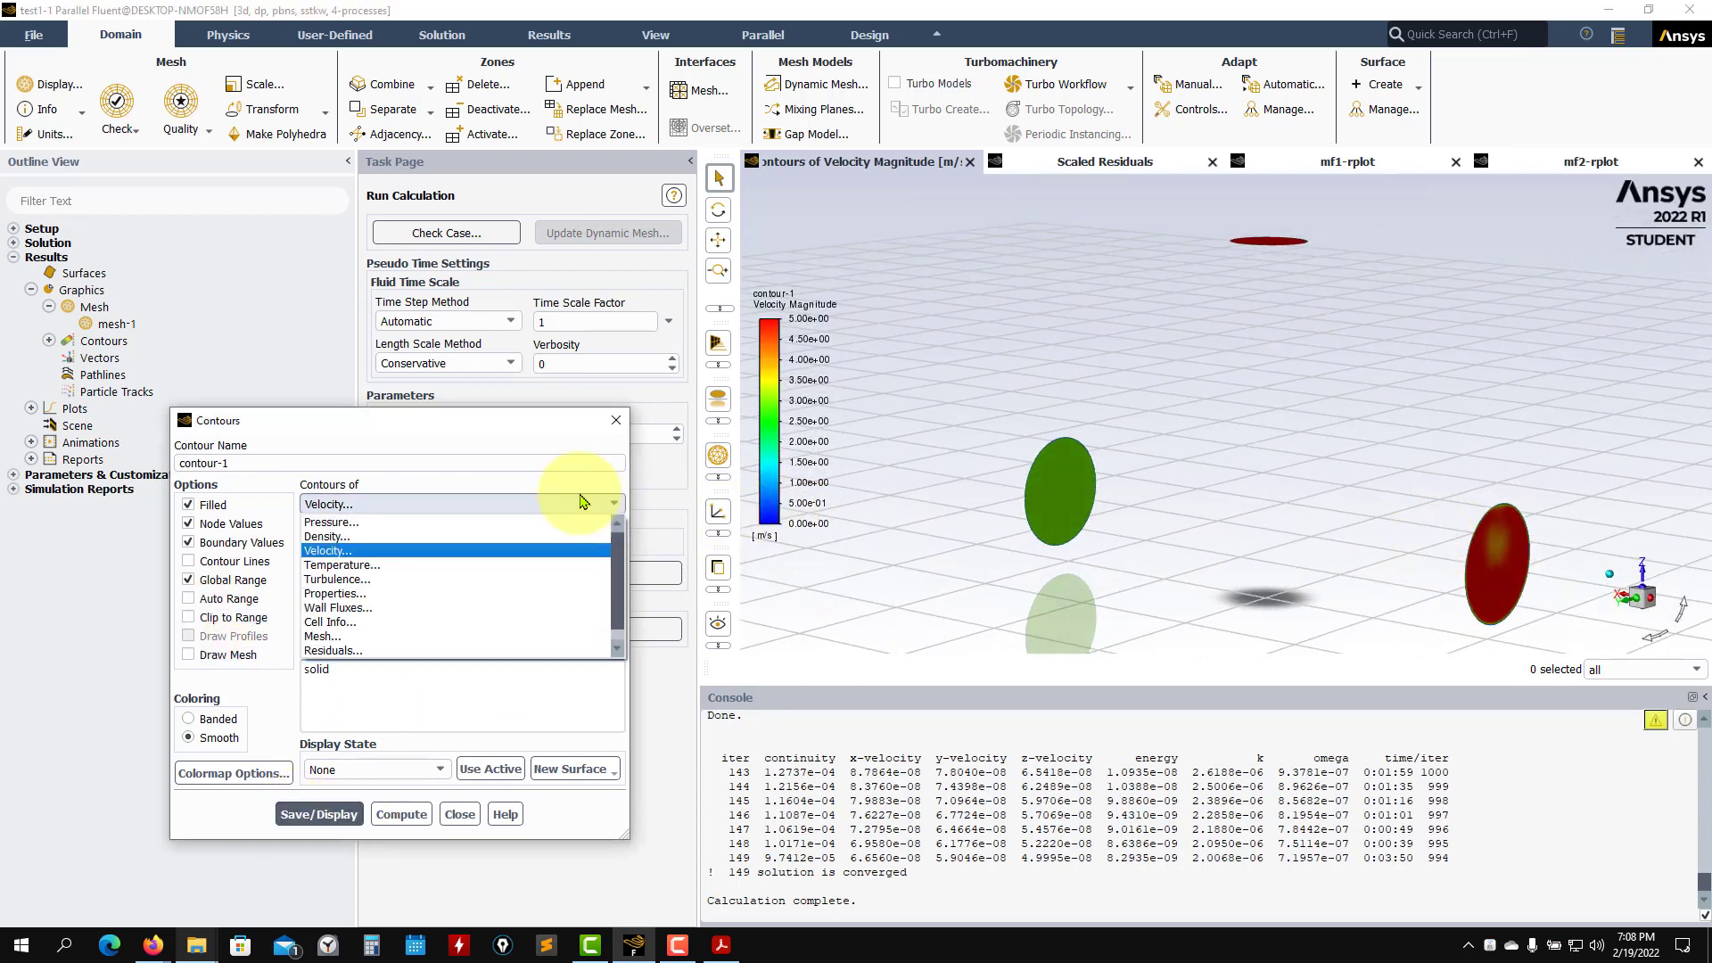
pyautogui.click(342, 565)
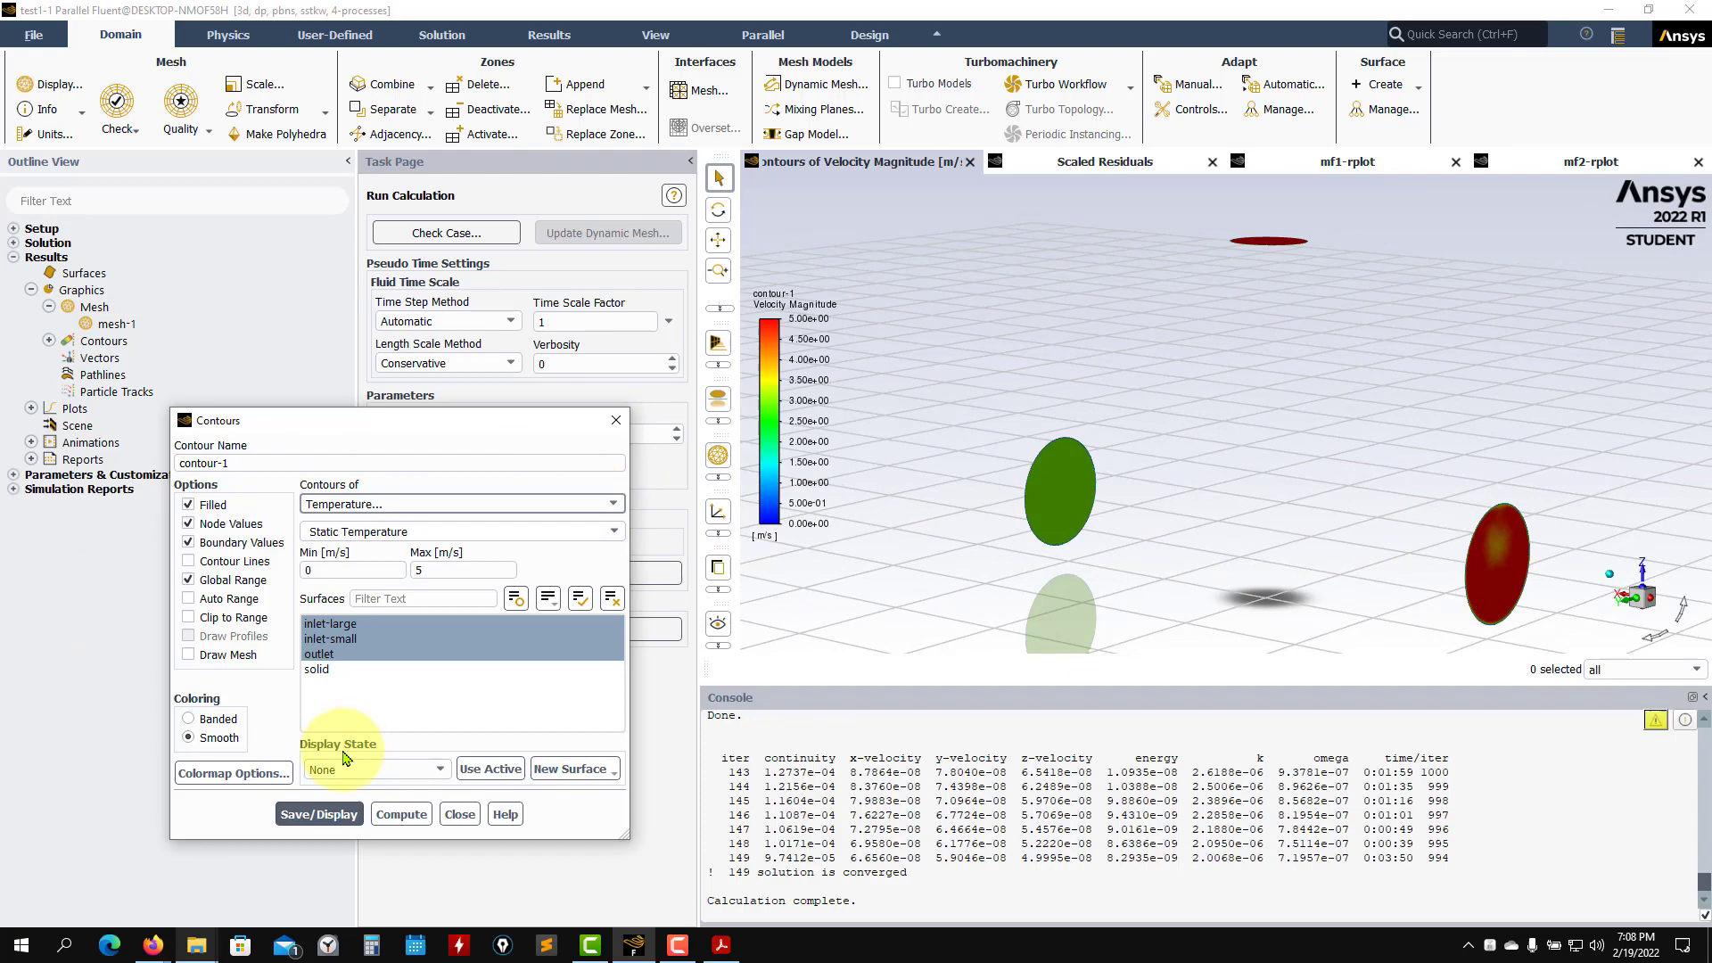
pyautogui.click(304, 811)
pyautogui.click(223, 598)
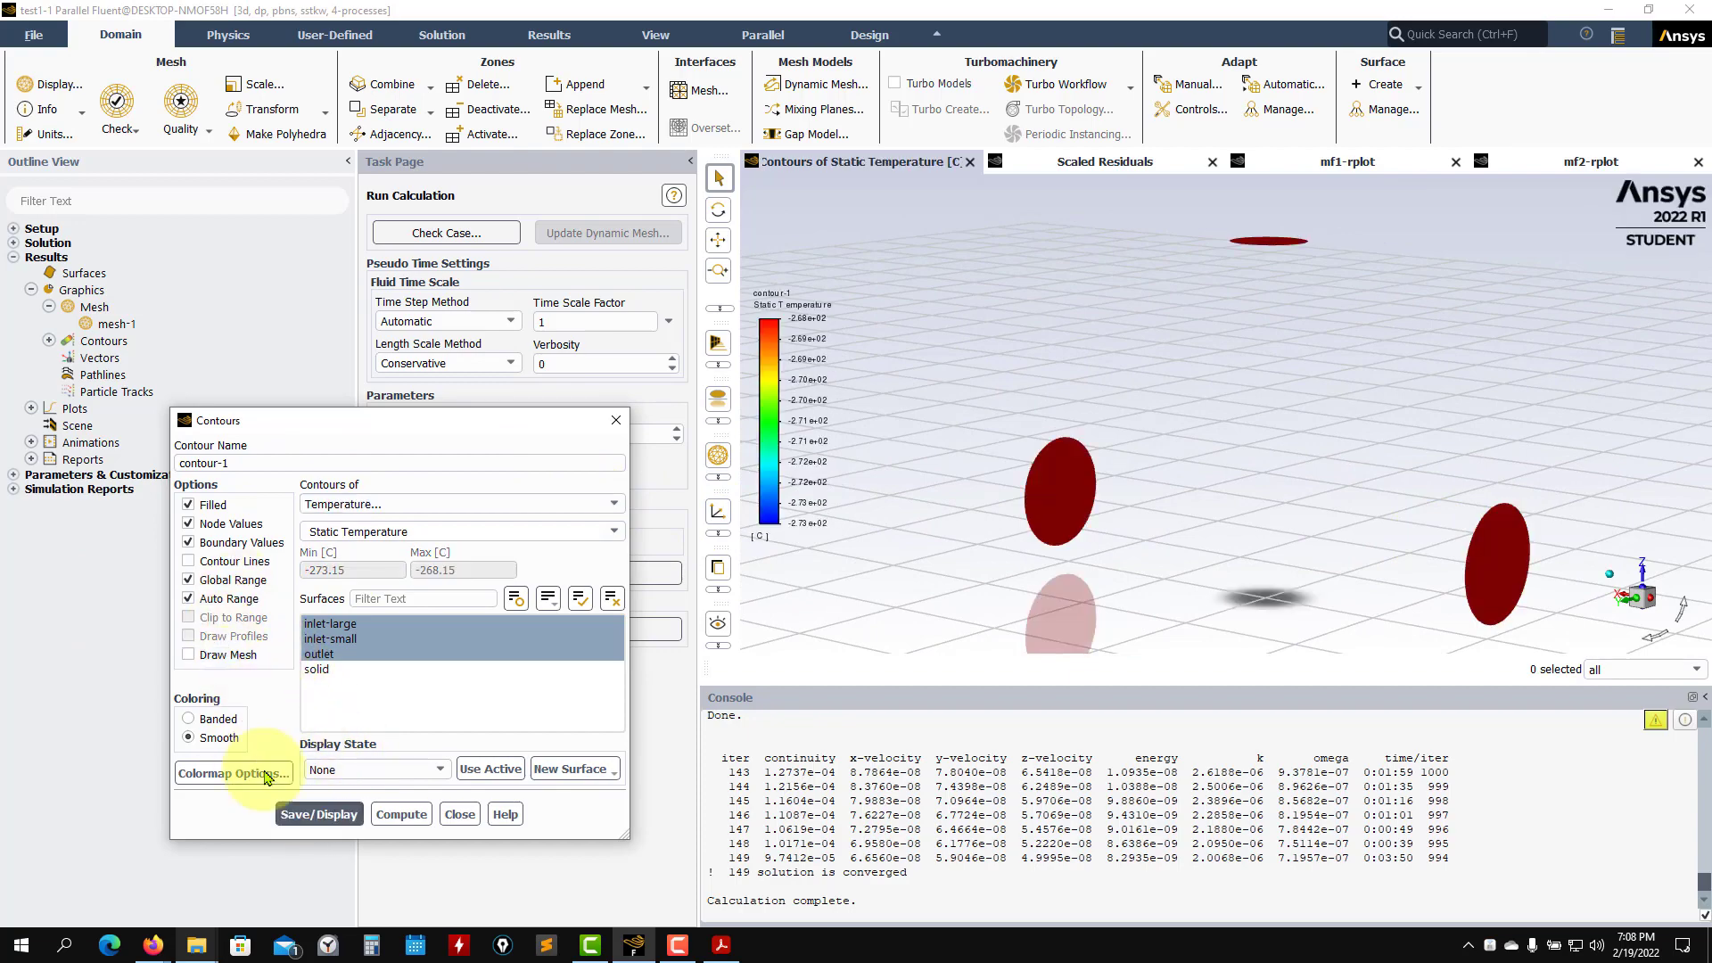
pyautogui.click(319, 814)
# Step: Examine the static temperature distribution on the outlet and inlets up close and from different angles, and close the contour settings
pyautogui.moveTo(997, 519); pyautogui.dragTo(1155, 514)
pyautogui.scroll(5, 1157, 512)
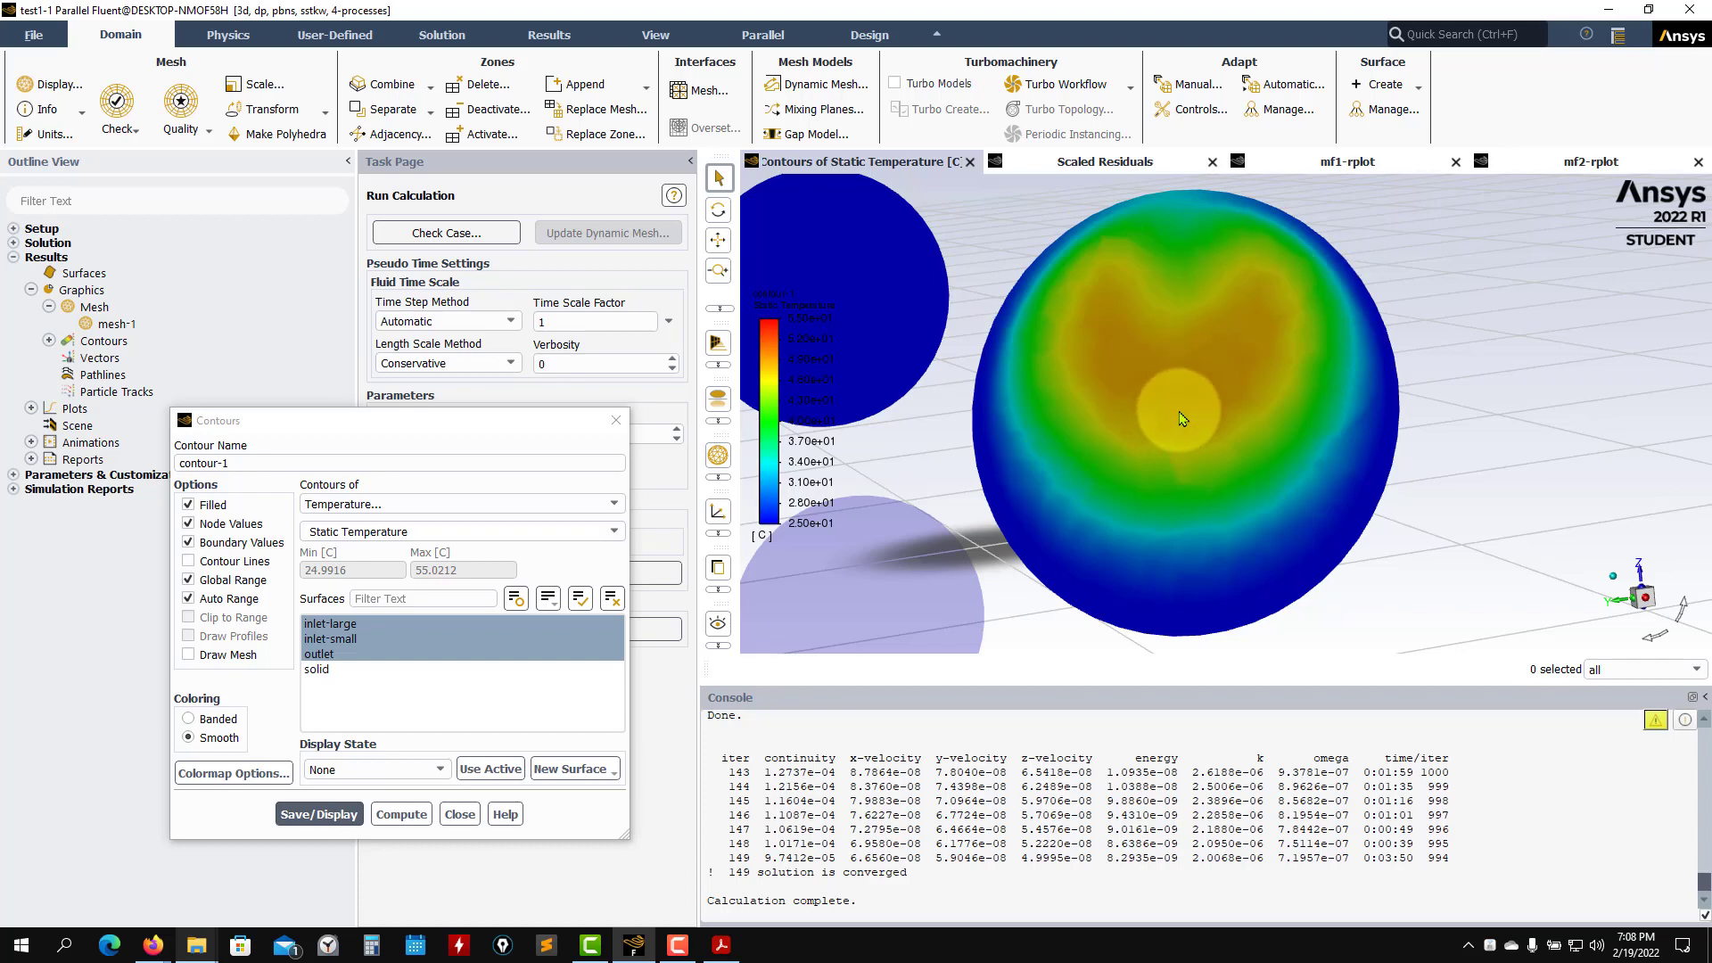
pyautogui.scroll(-3, 1204, 470)
pyautogui.scroll(-5, 1227, 486)
pyautogui.moveTo(1197, 374); pyautogui.dragTo(1147, 501, button='middle')
pyautogui.moveTo(1188, 396); pyautogui.dragTo(1142, 391)
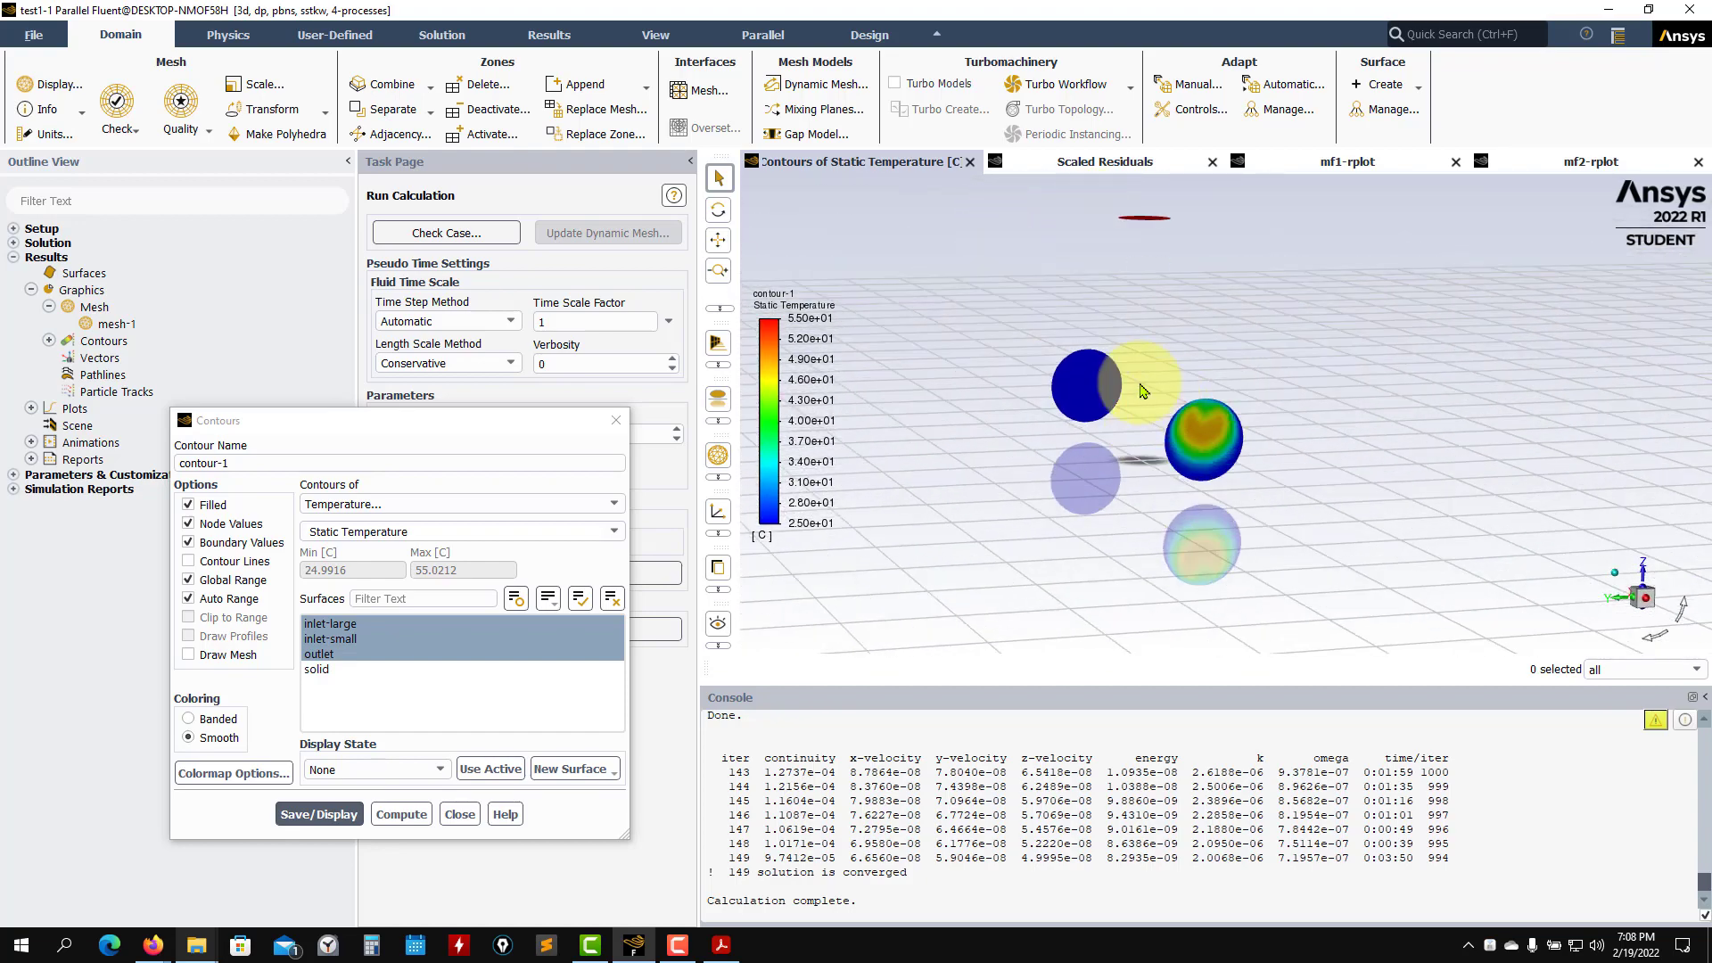
pyautogui.moveTo(1255, 509); pyautogui.dragTo(451, 807)
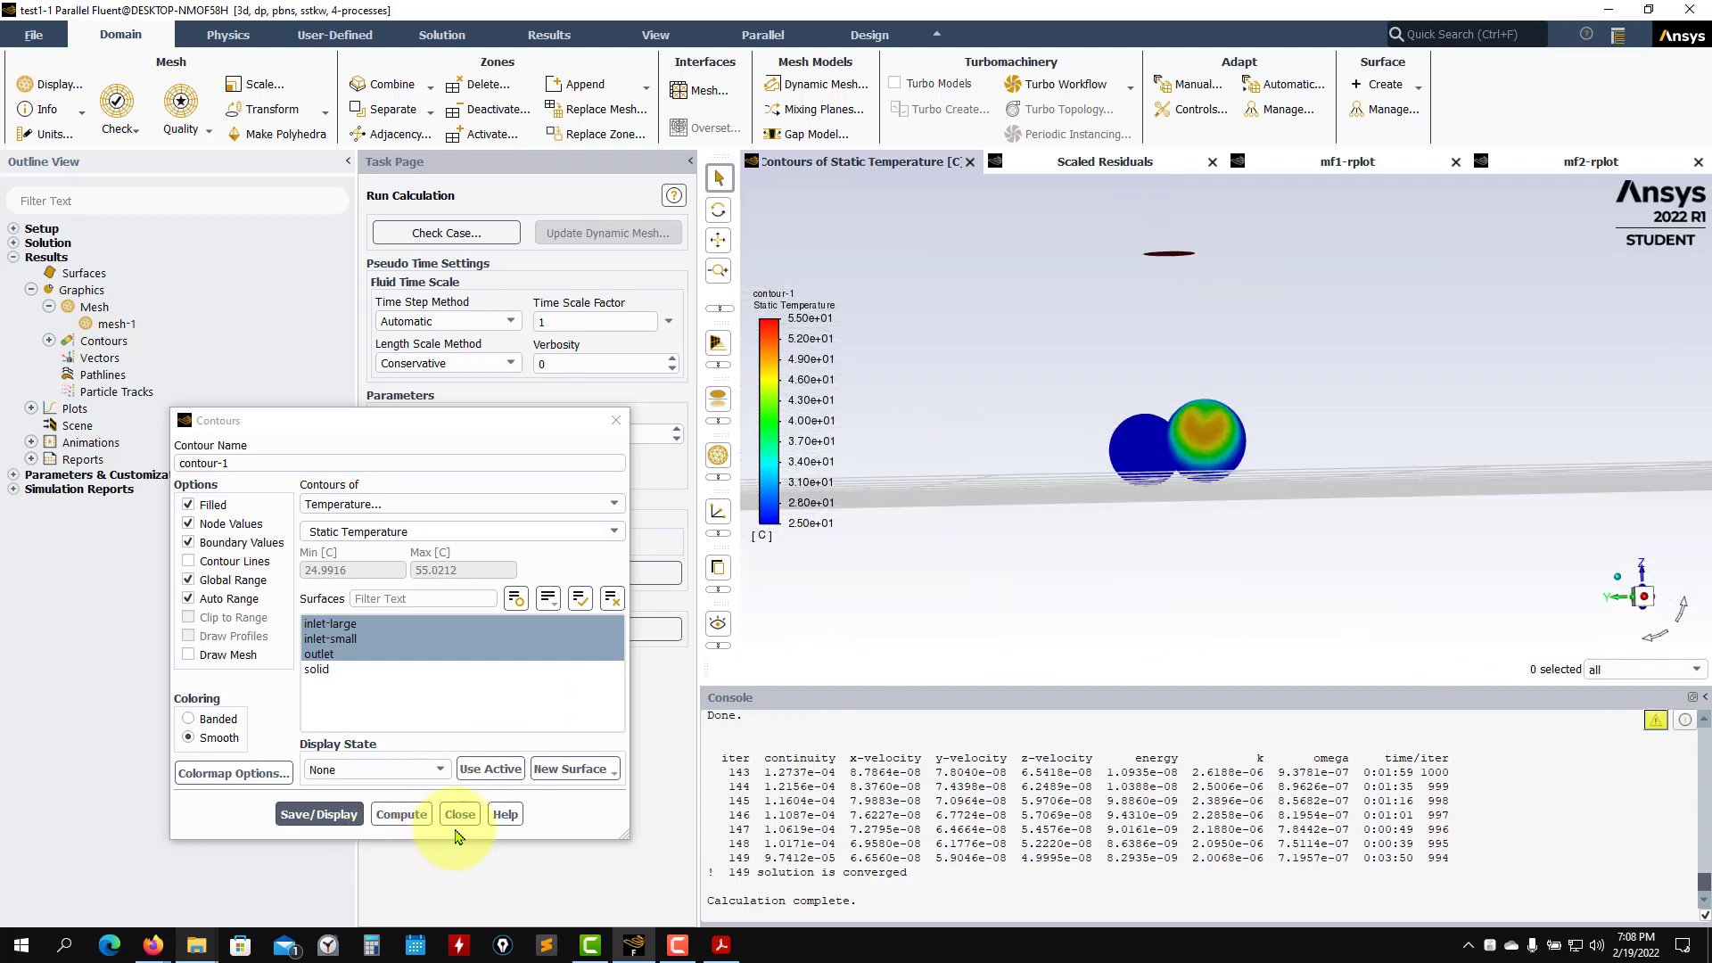
pyautogui.click(455, 812)
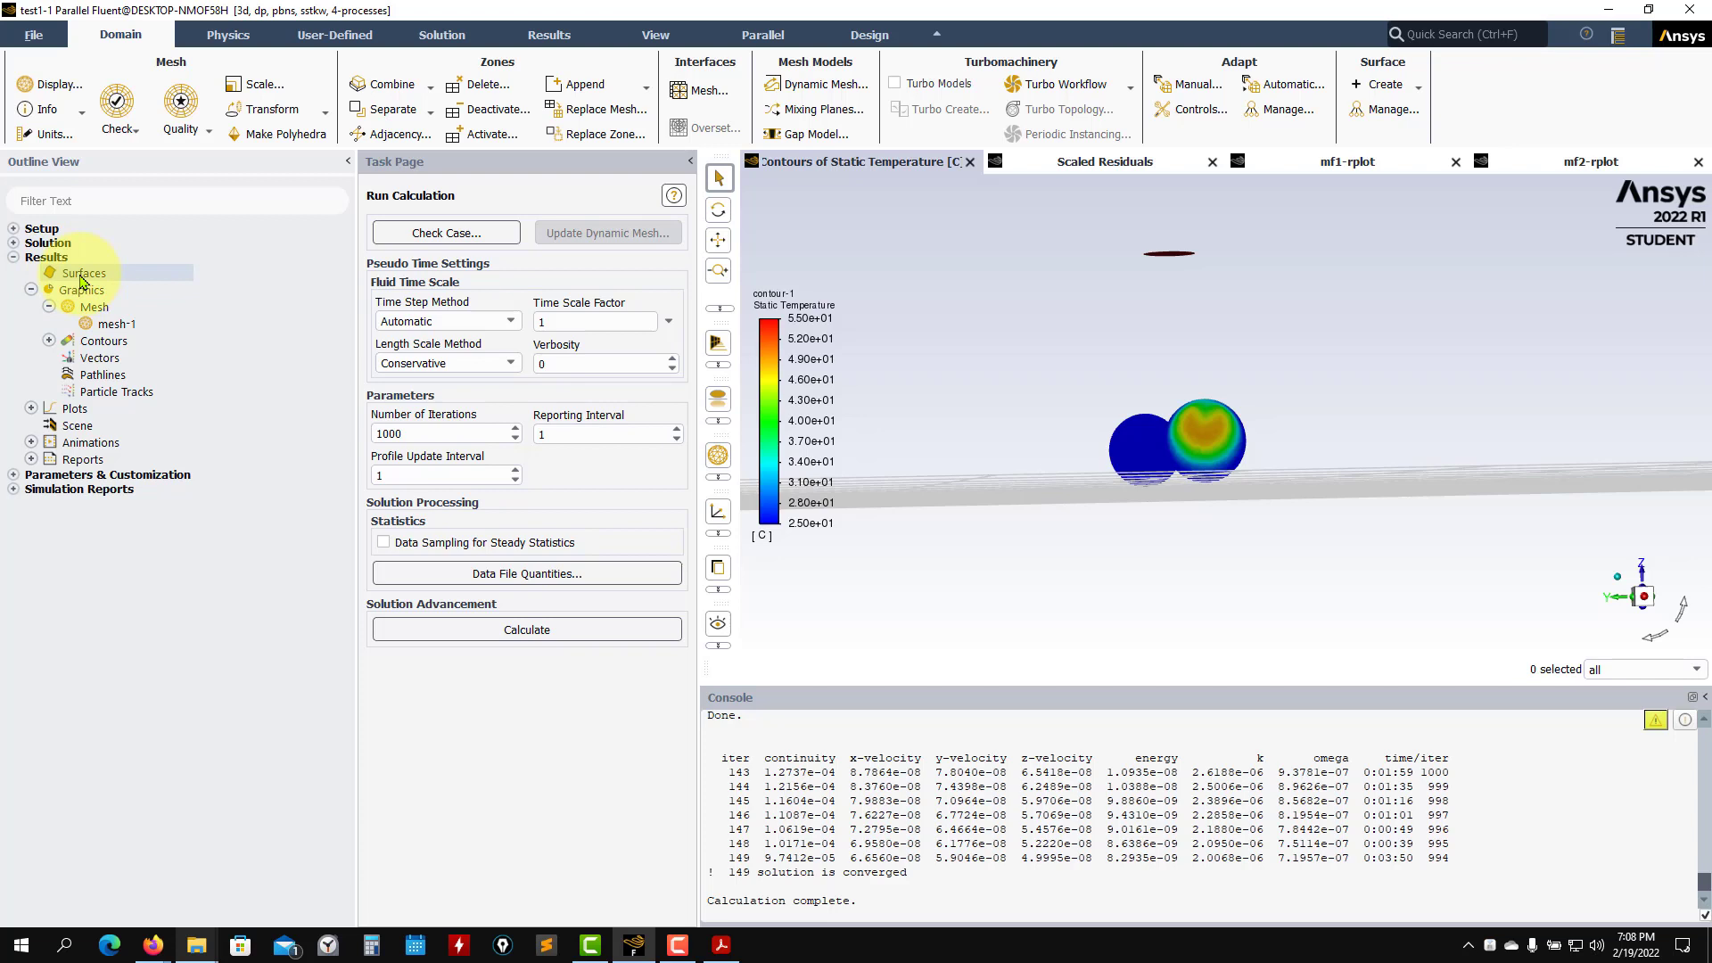
# Step: Create a plane surface with the ZX Plane method at Y = 6.0378e-06 m and expand the surfaces in the outline
pyautogui.moveTo(90, 314)
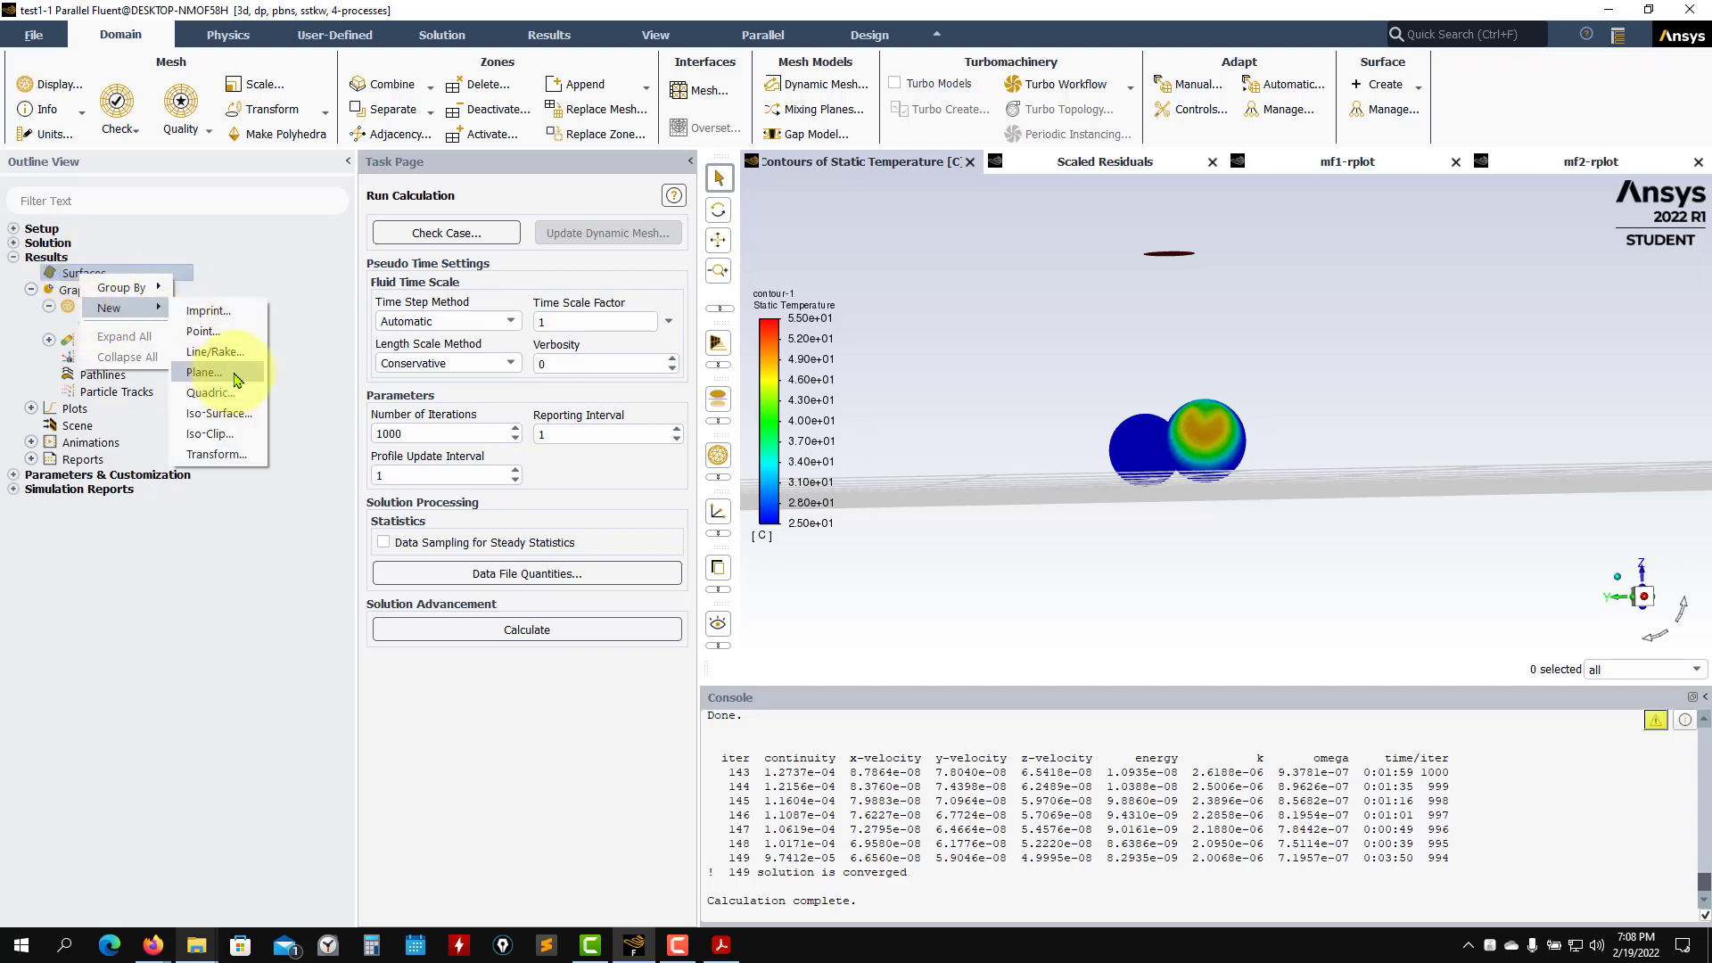
pyautogui.click(204, 373)
pyautogui.moveTo(988, 674); pyautogui.dragTo(1135, 584)
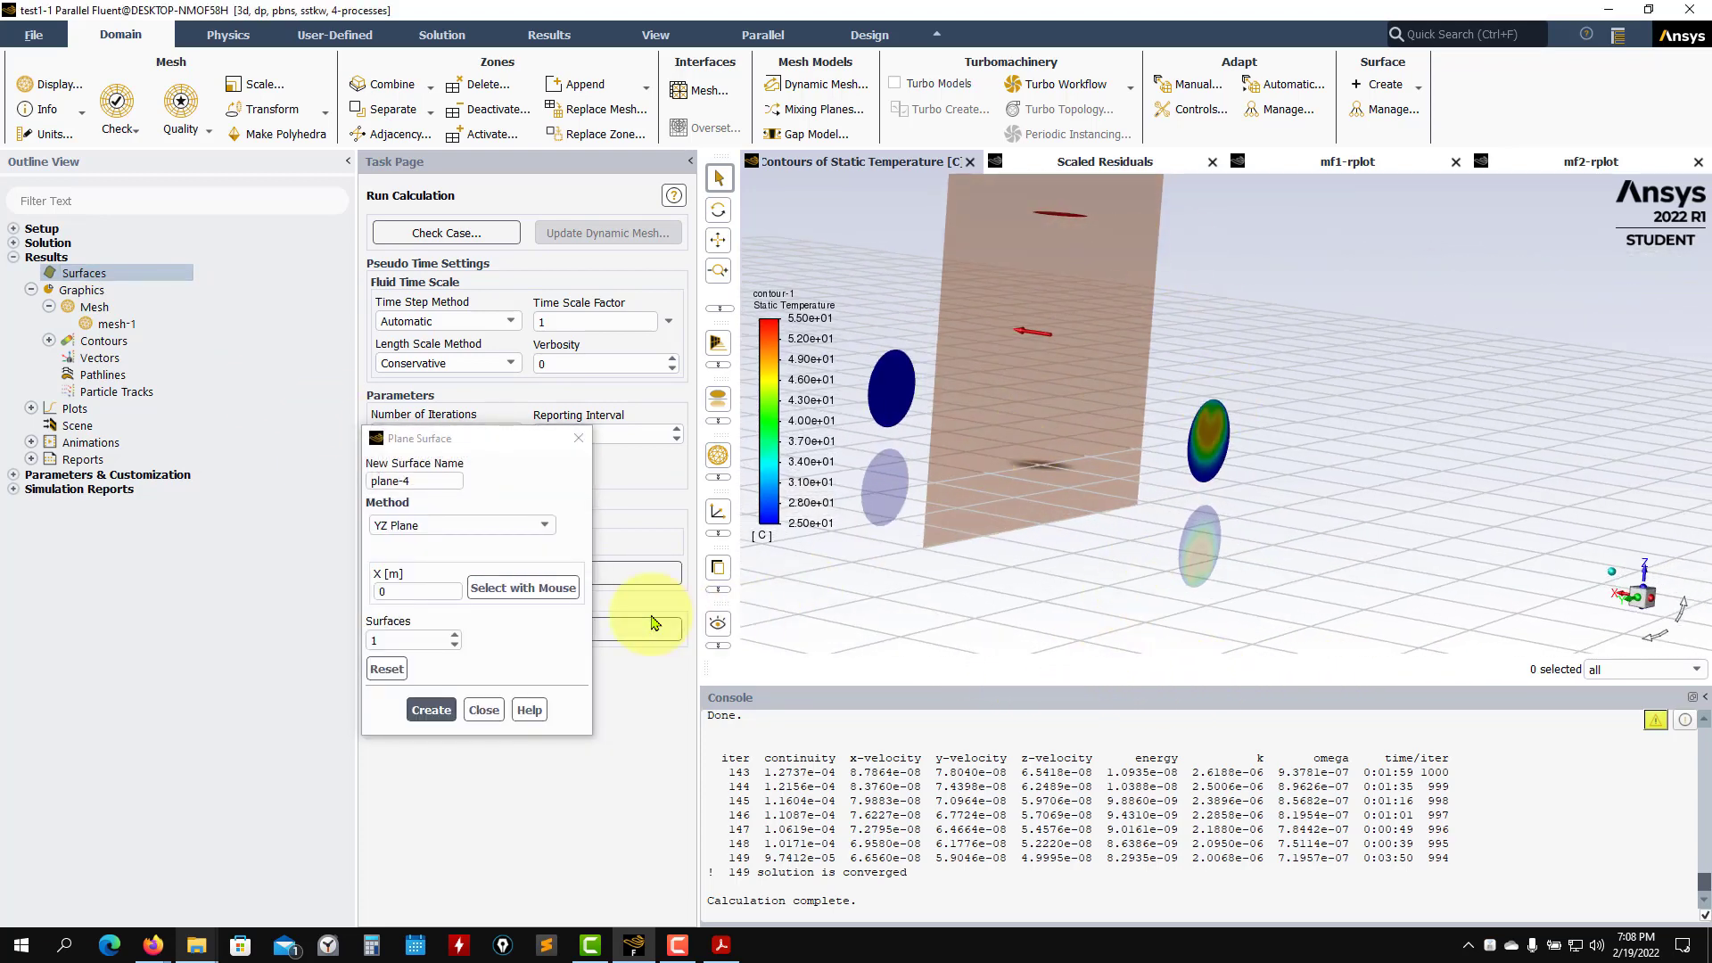
pyautogui.click(533, 525)
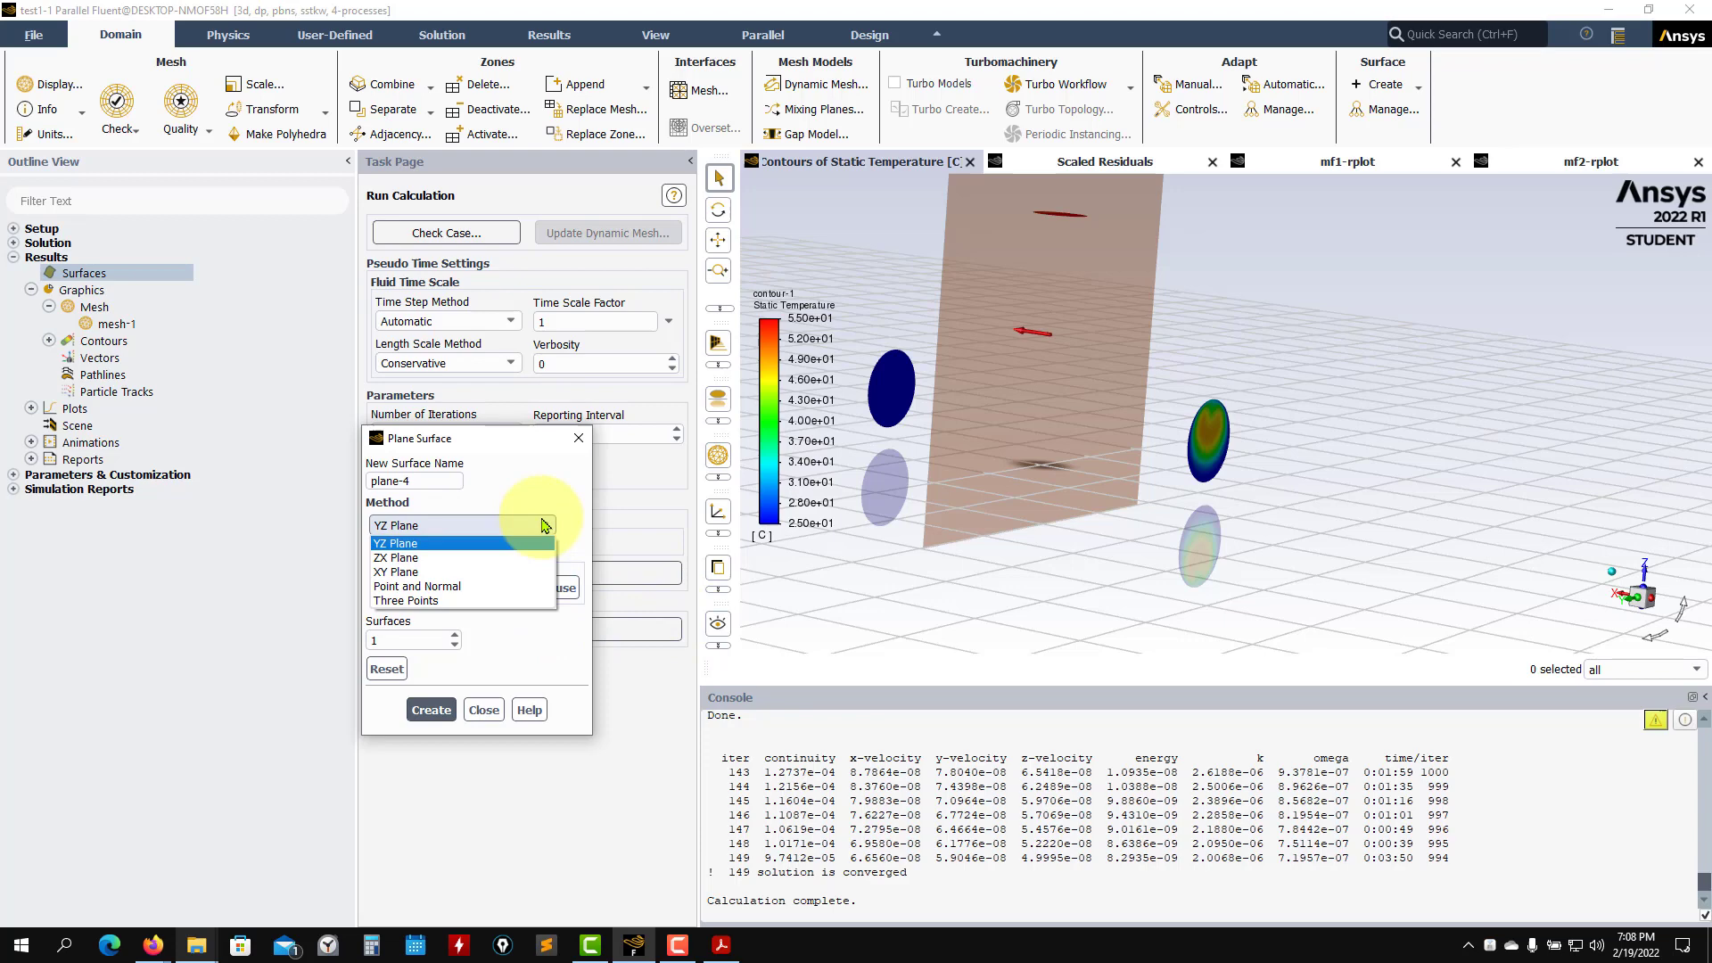
pyautogui.click(453, 565)
pyautogui.moveTo(879, 569); pyautogui.dragTo(1204, 535)
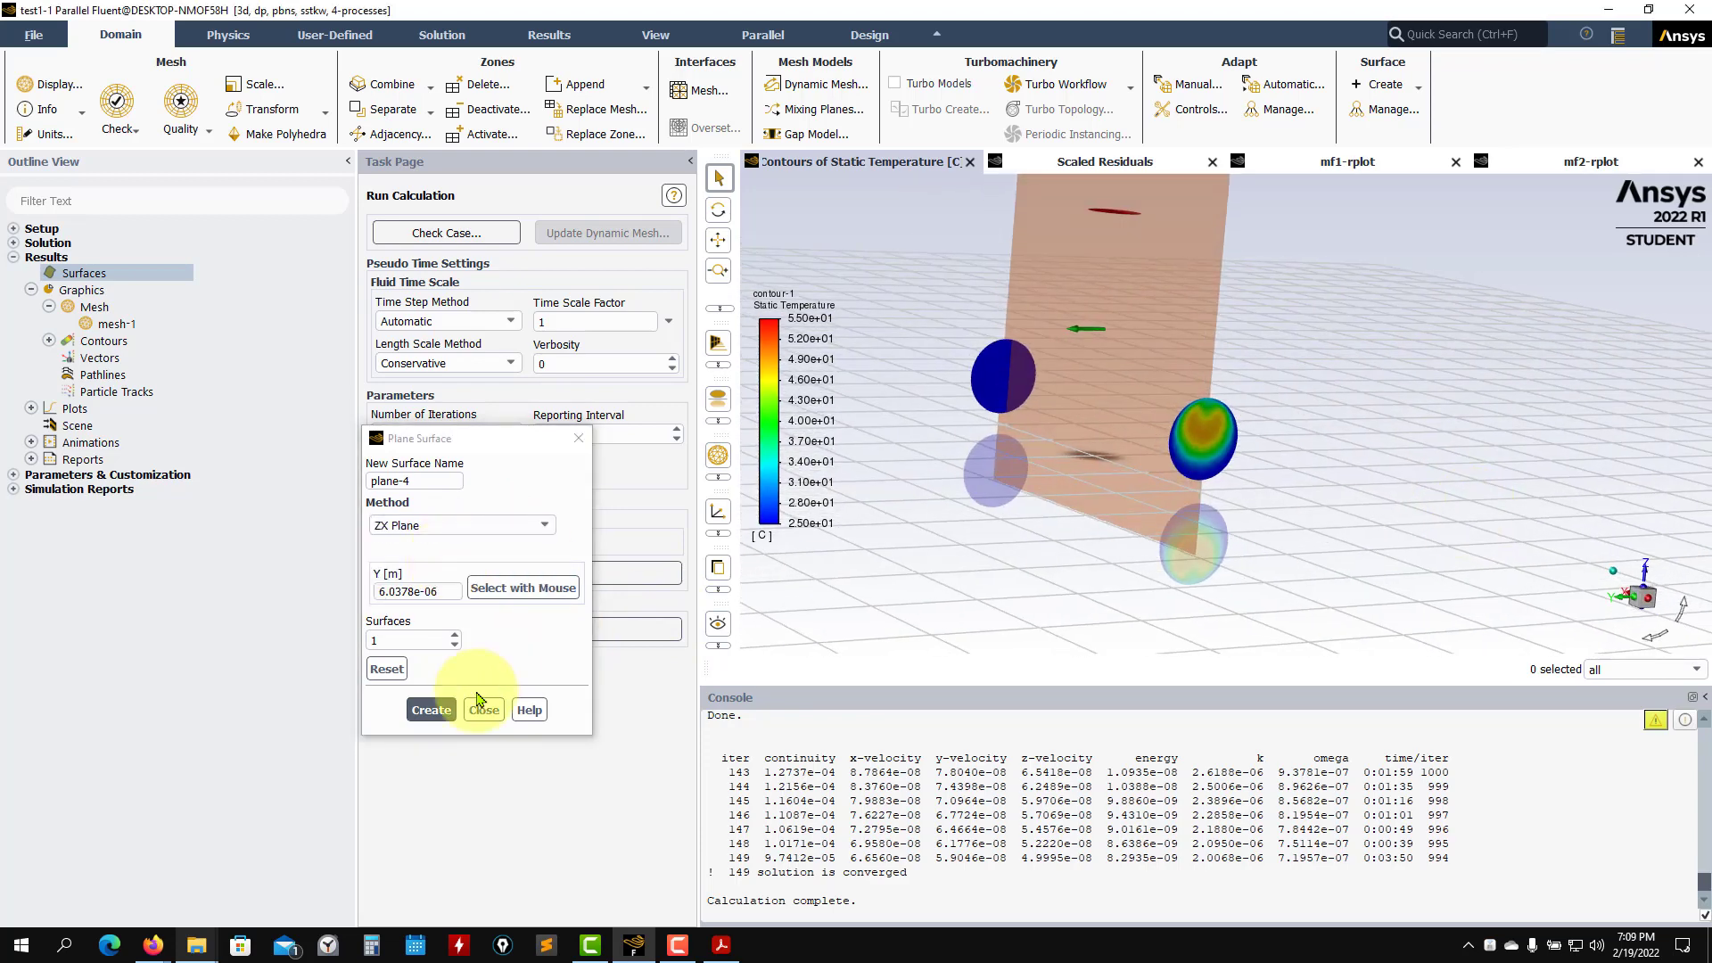
pyautogui.click(432, 709)
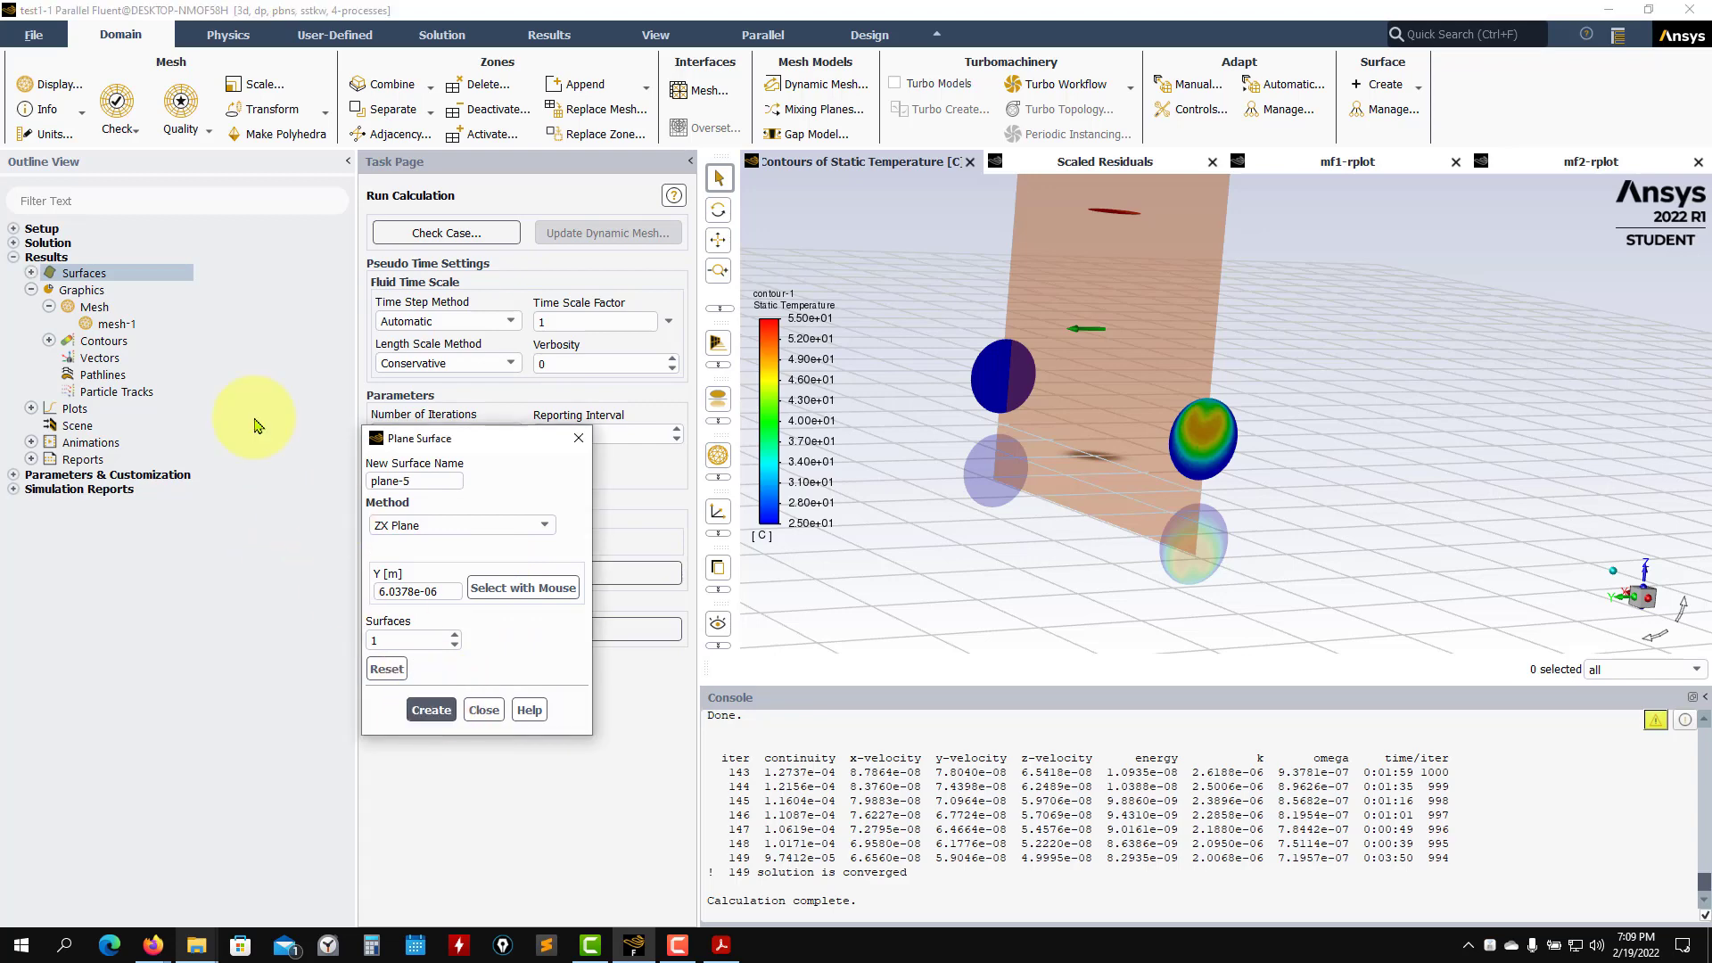
pyautogui.click(483, 709)
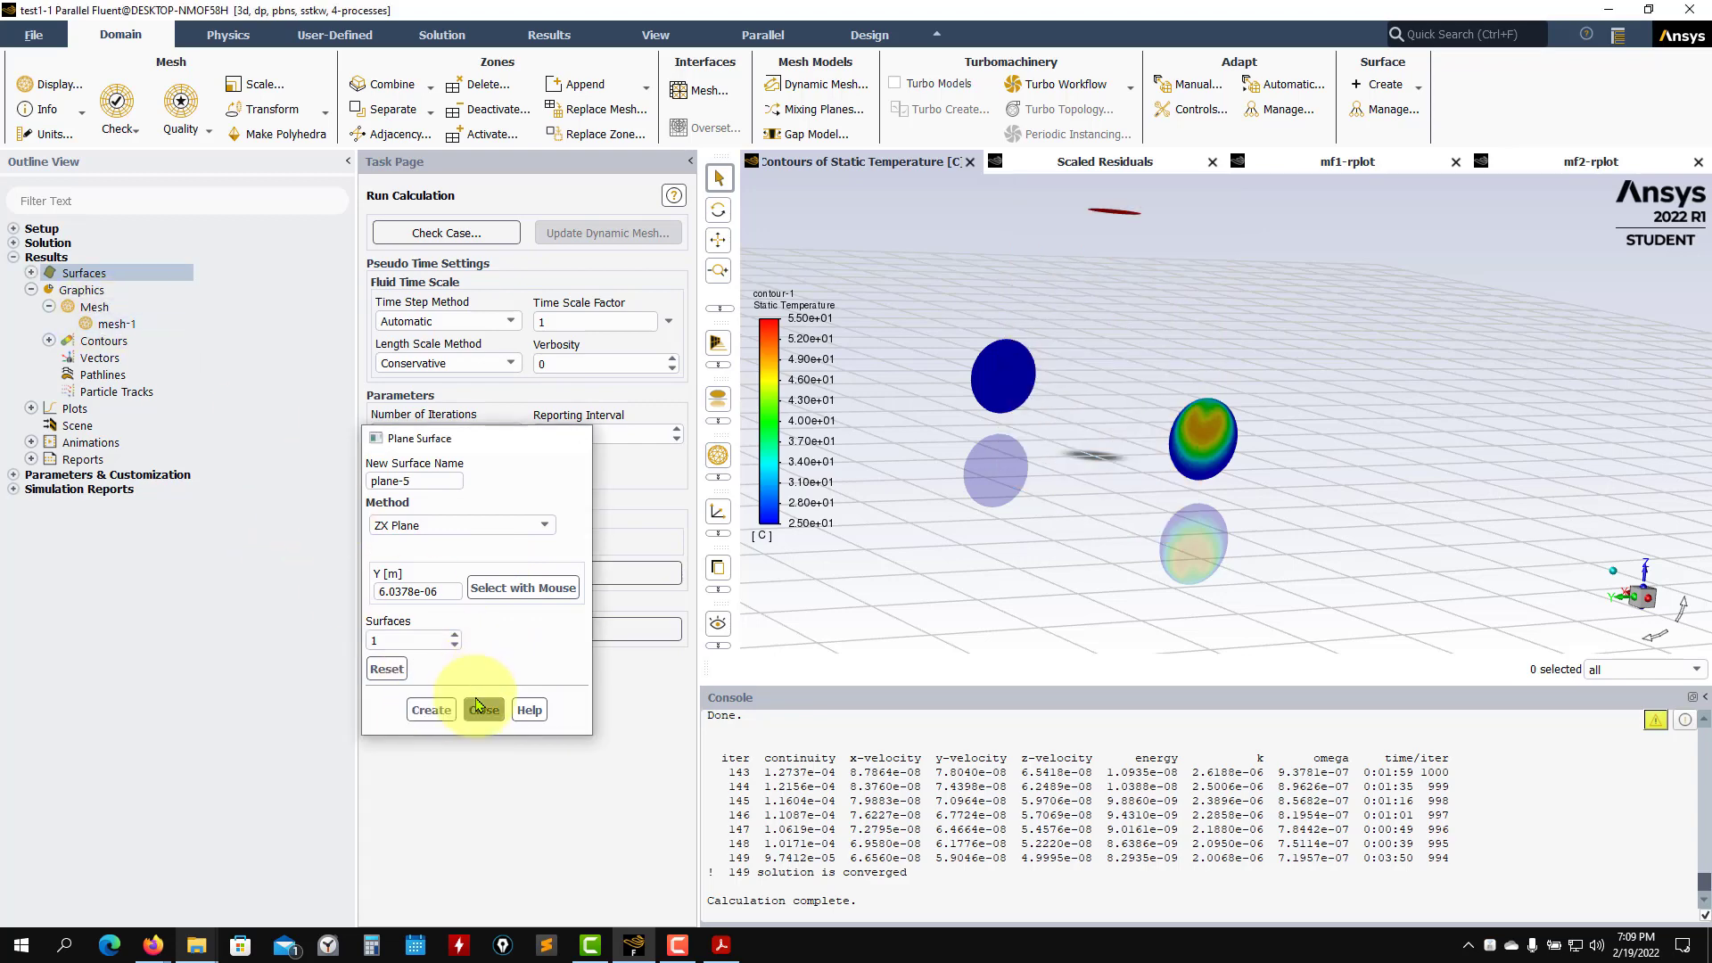
pyautogui.click(31, 272)
pyautogui.rightClick(93, 282)
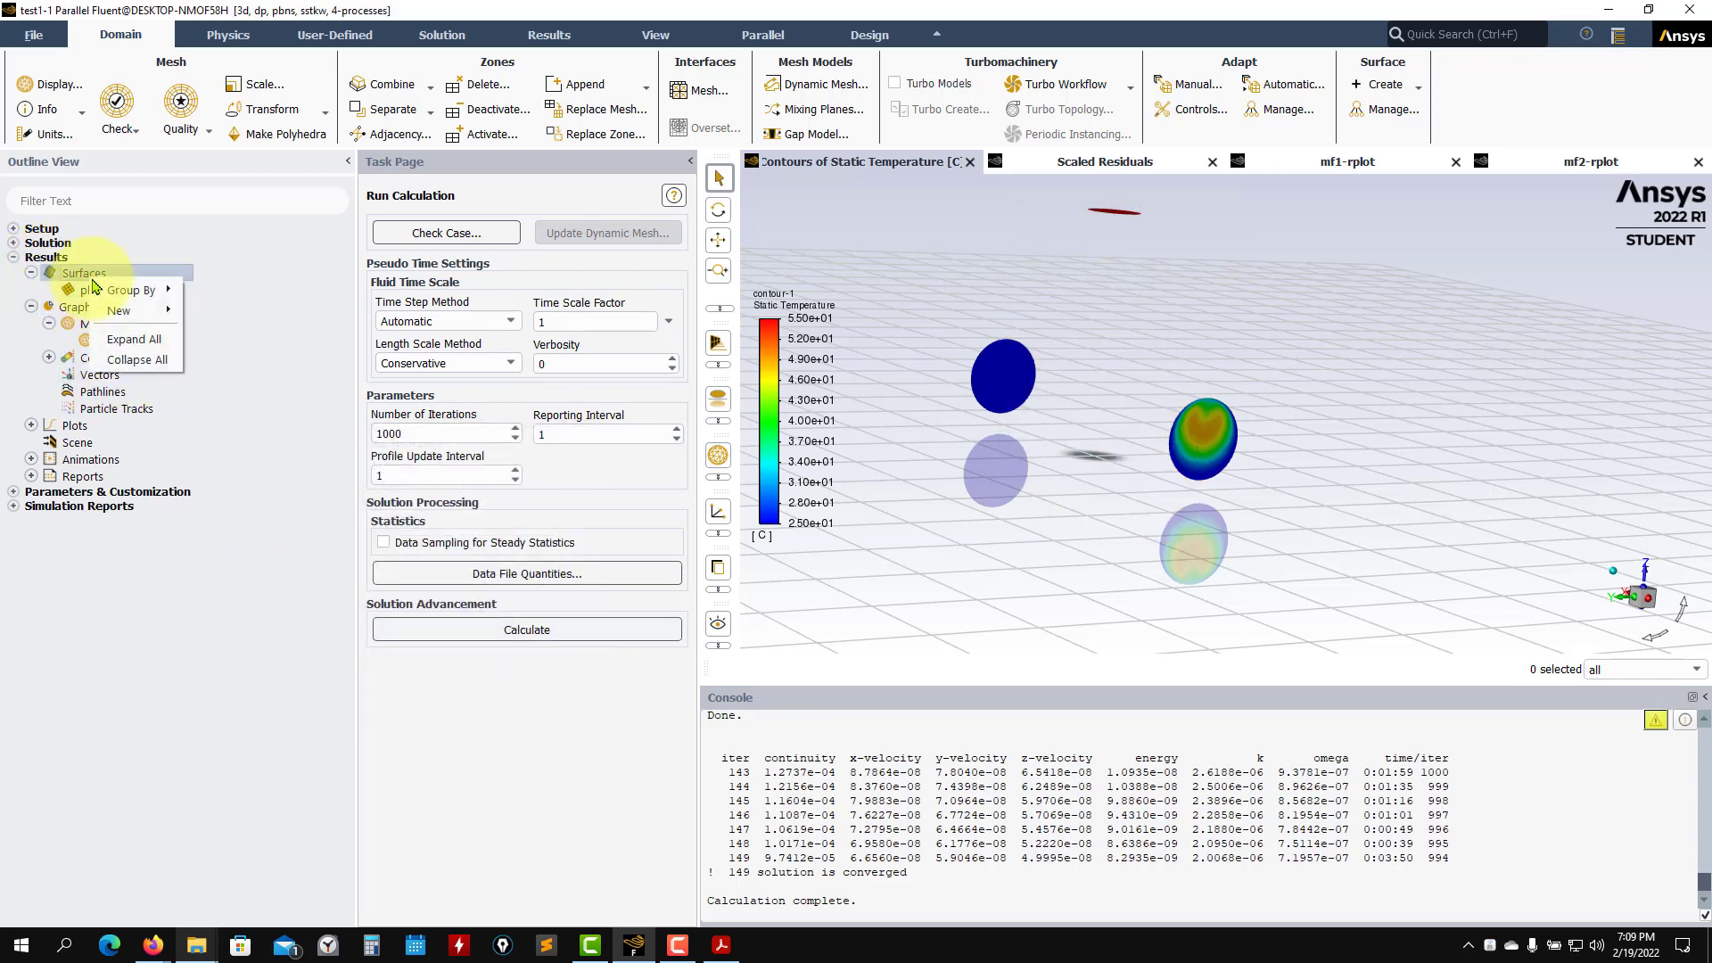
pyautogui.moveTo(114, 312)
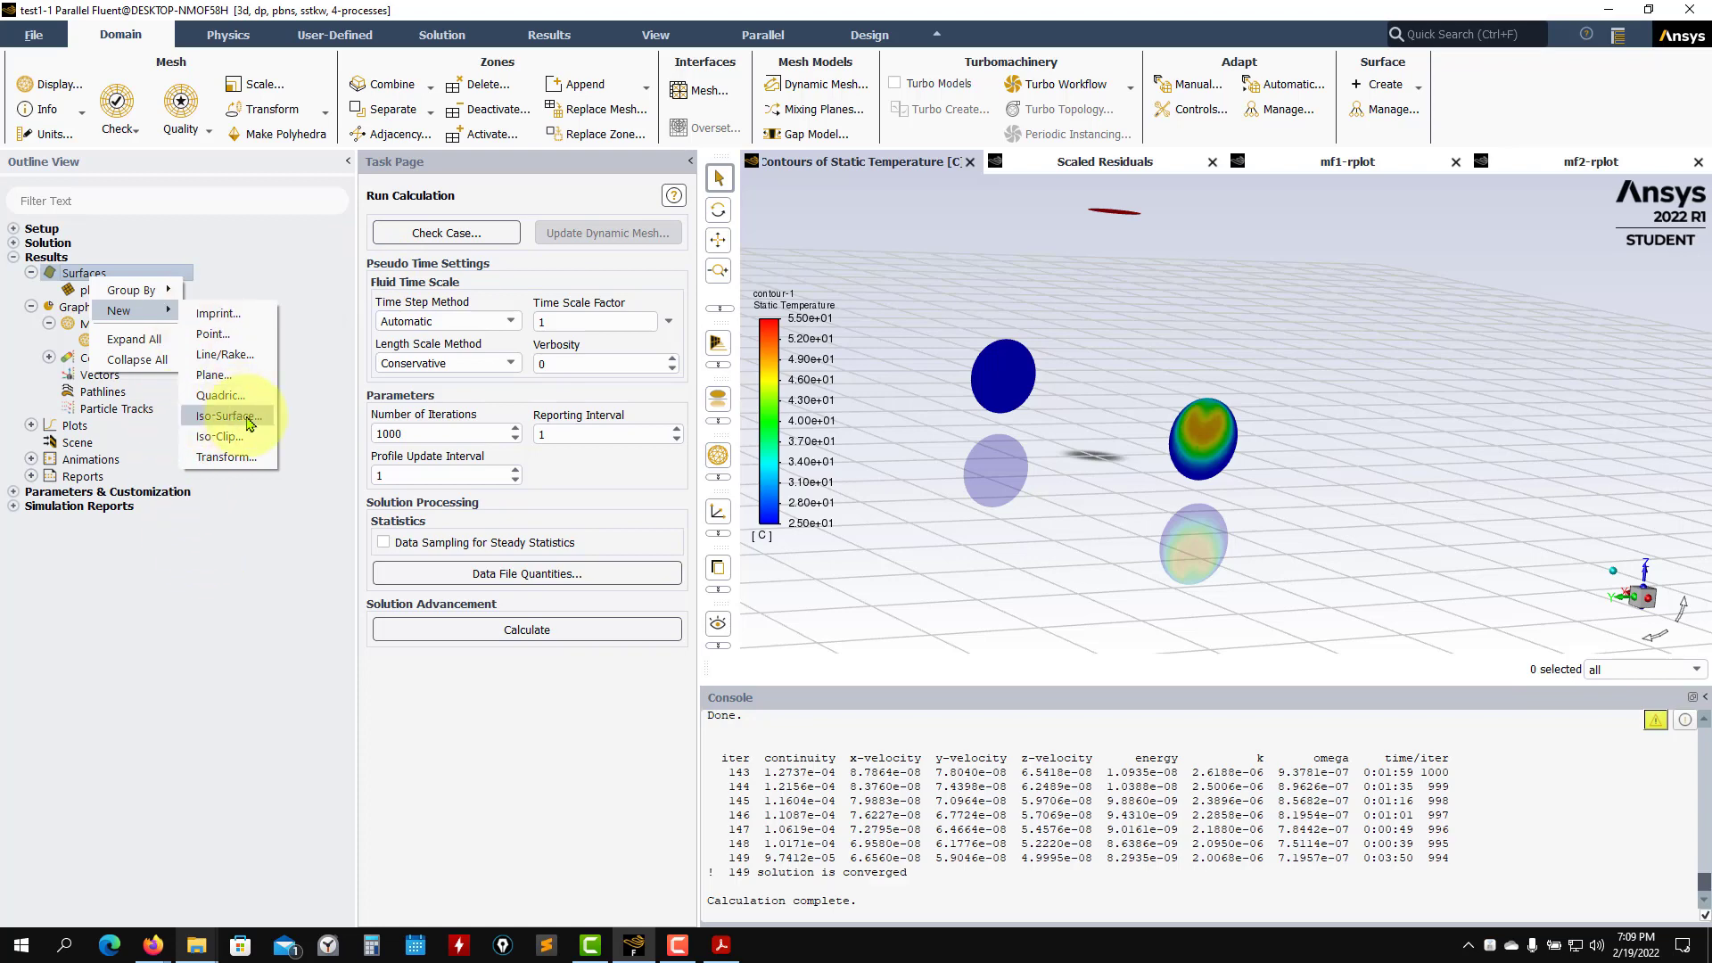
pyautogui.click(232, 612)
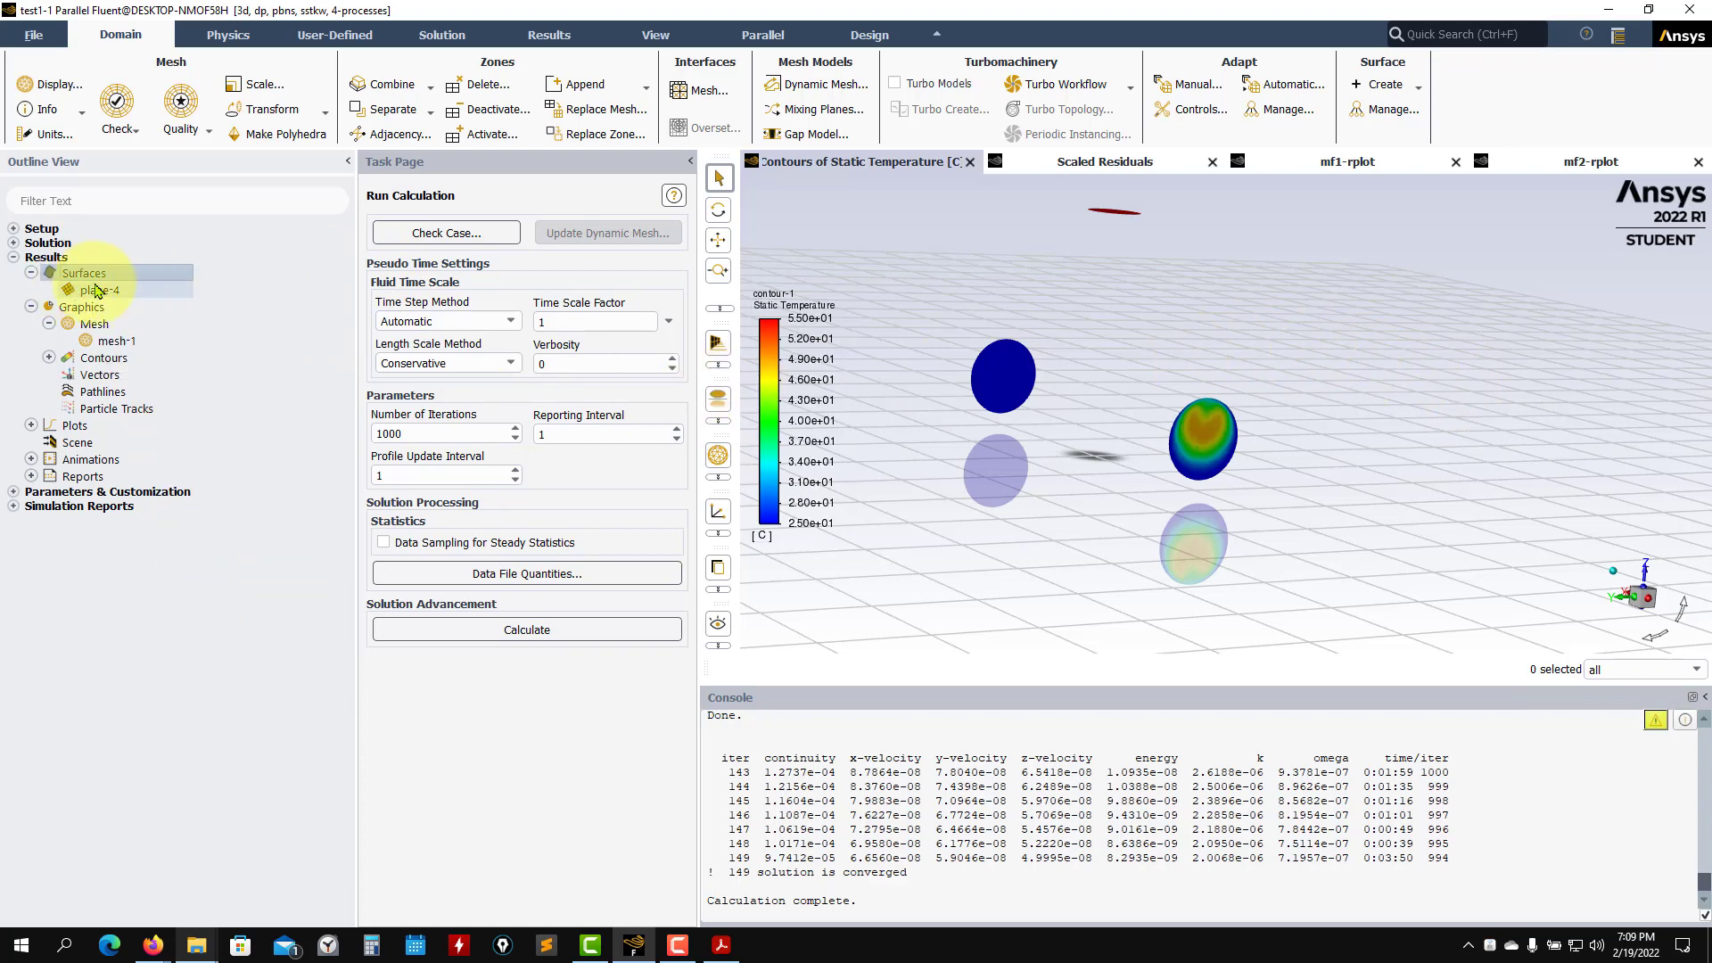
# Step: Create contour-2 of static temperature on plane-4 and display it
pyautogui.click(49, 358)
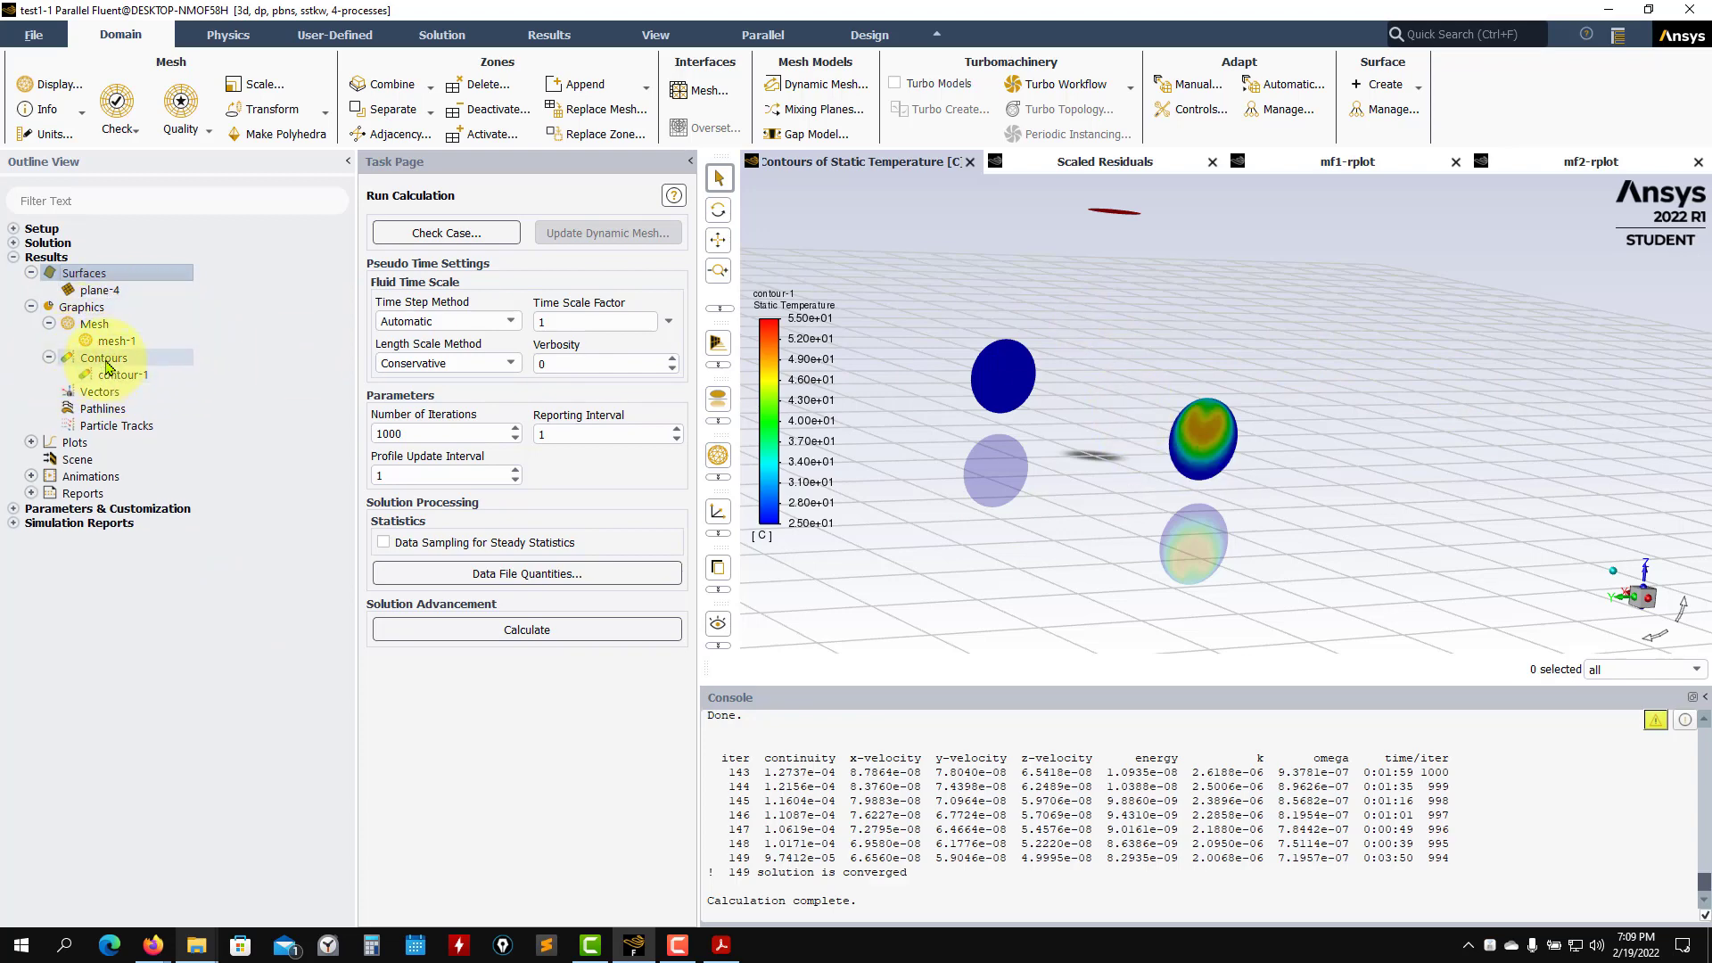
pyautogui.rightClick(107, 367)
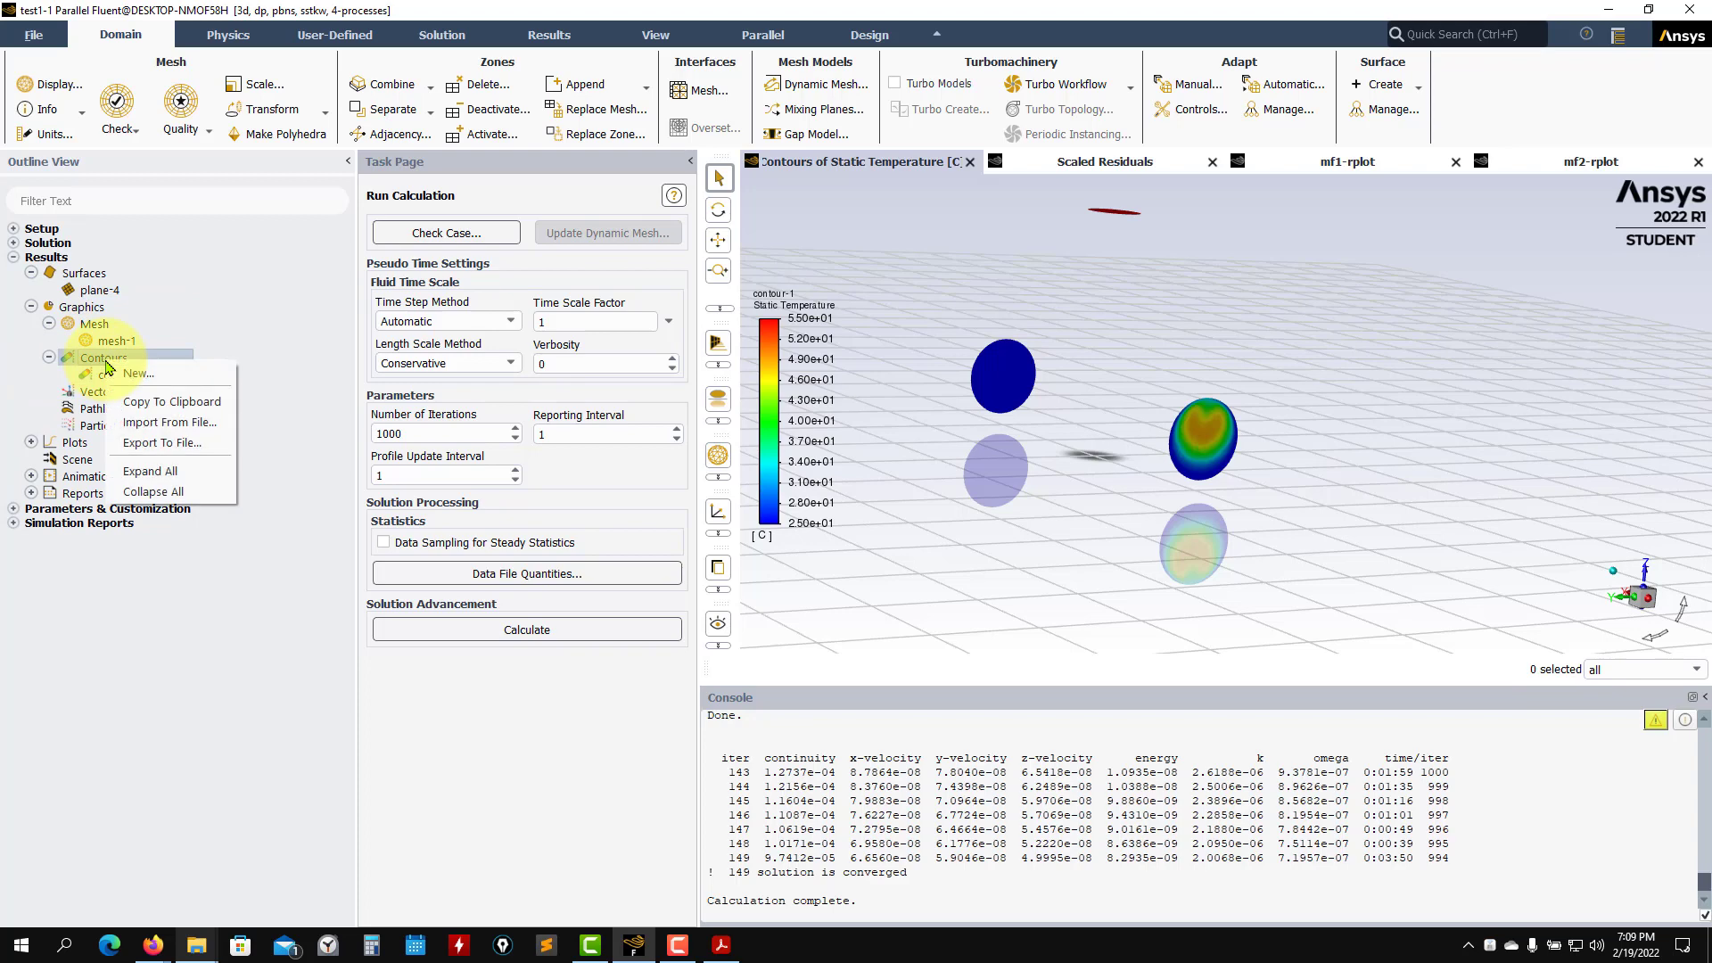
pyautogui.click(136, 373)
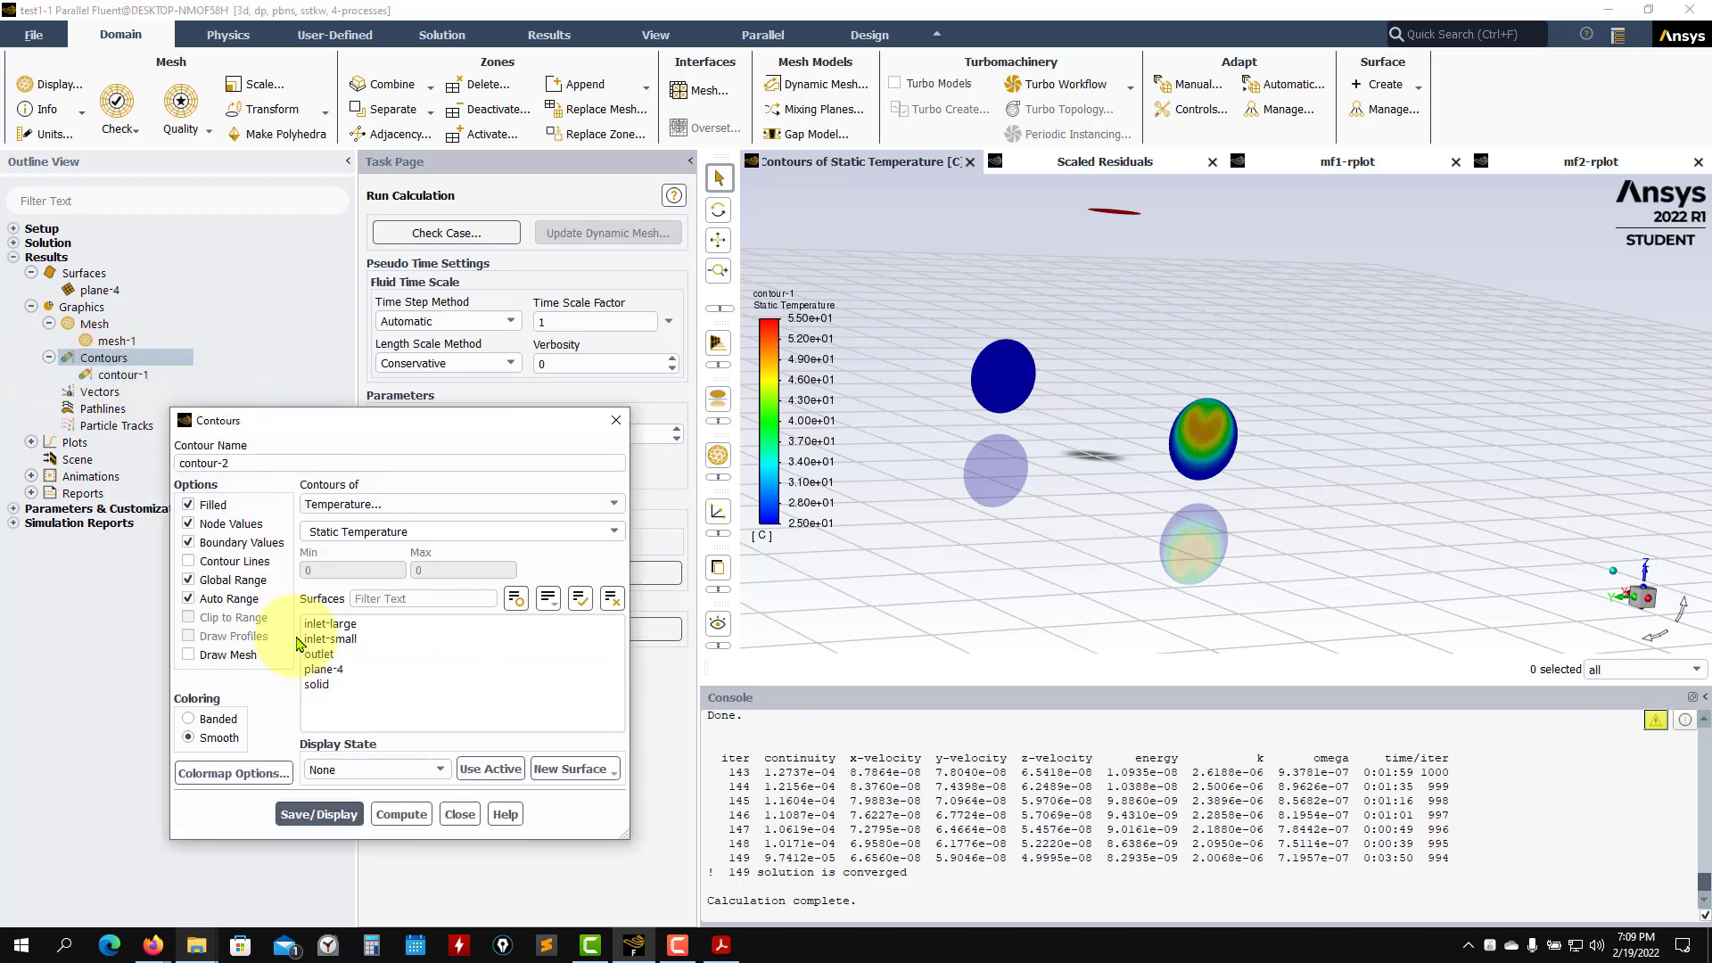
pyautogui.click(323, 669)
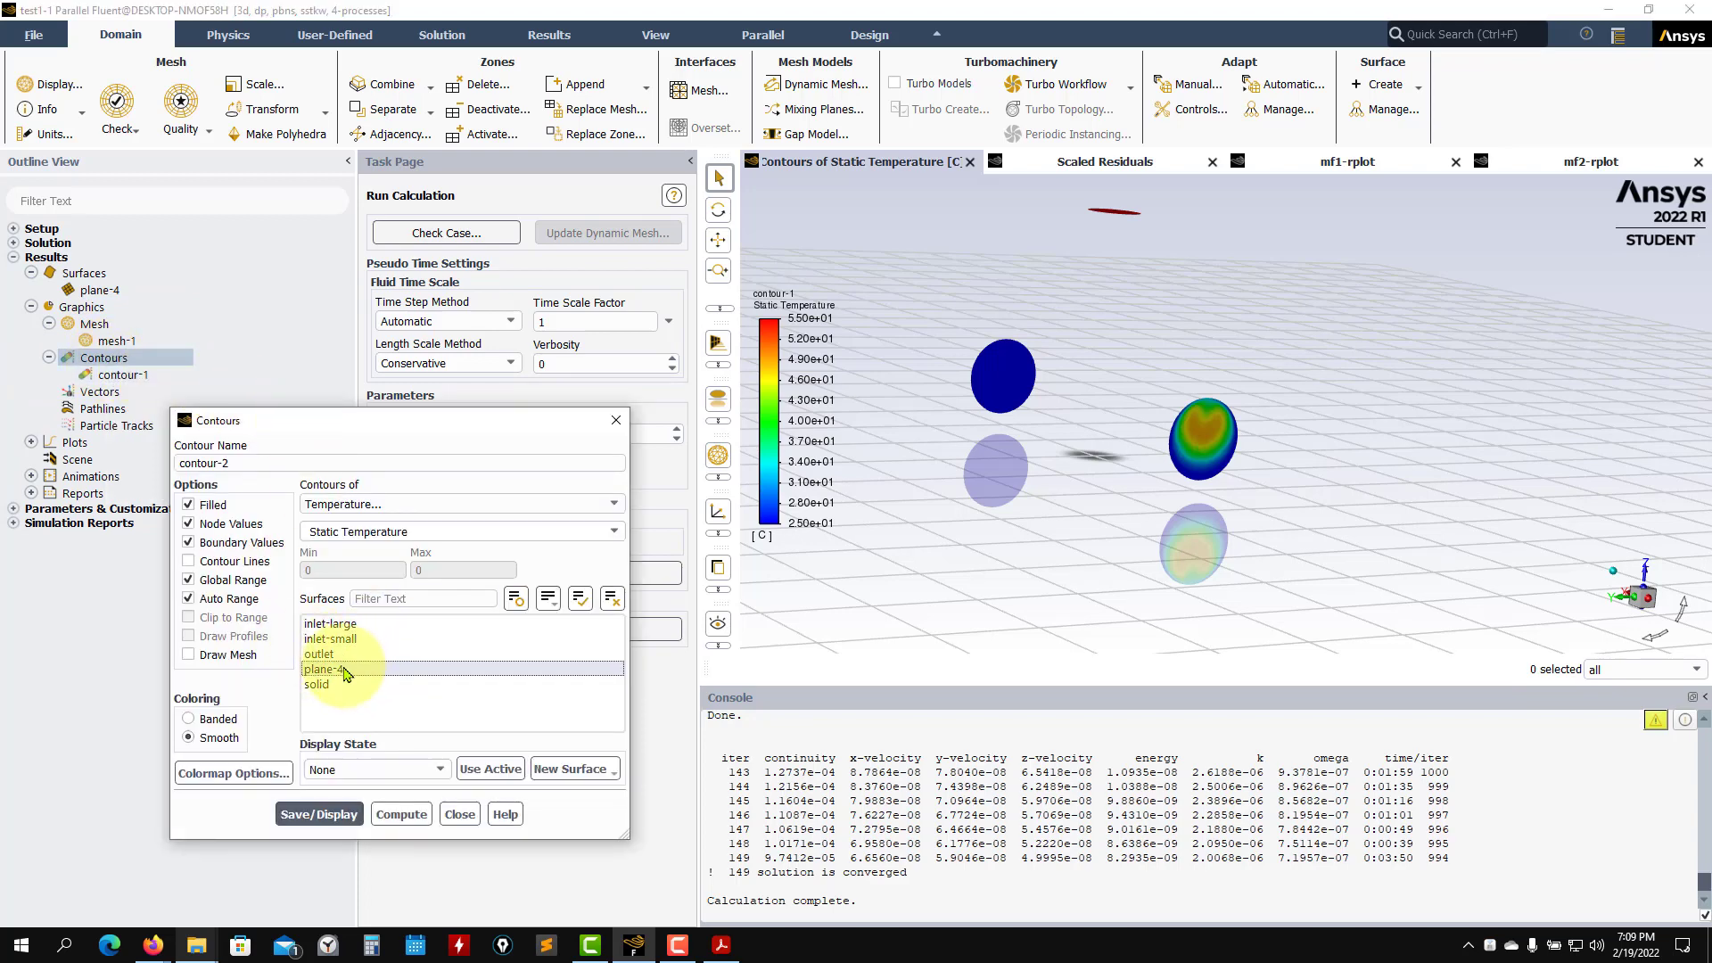
pyautogui.click(319, 815)
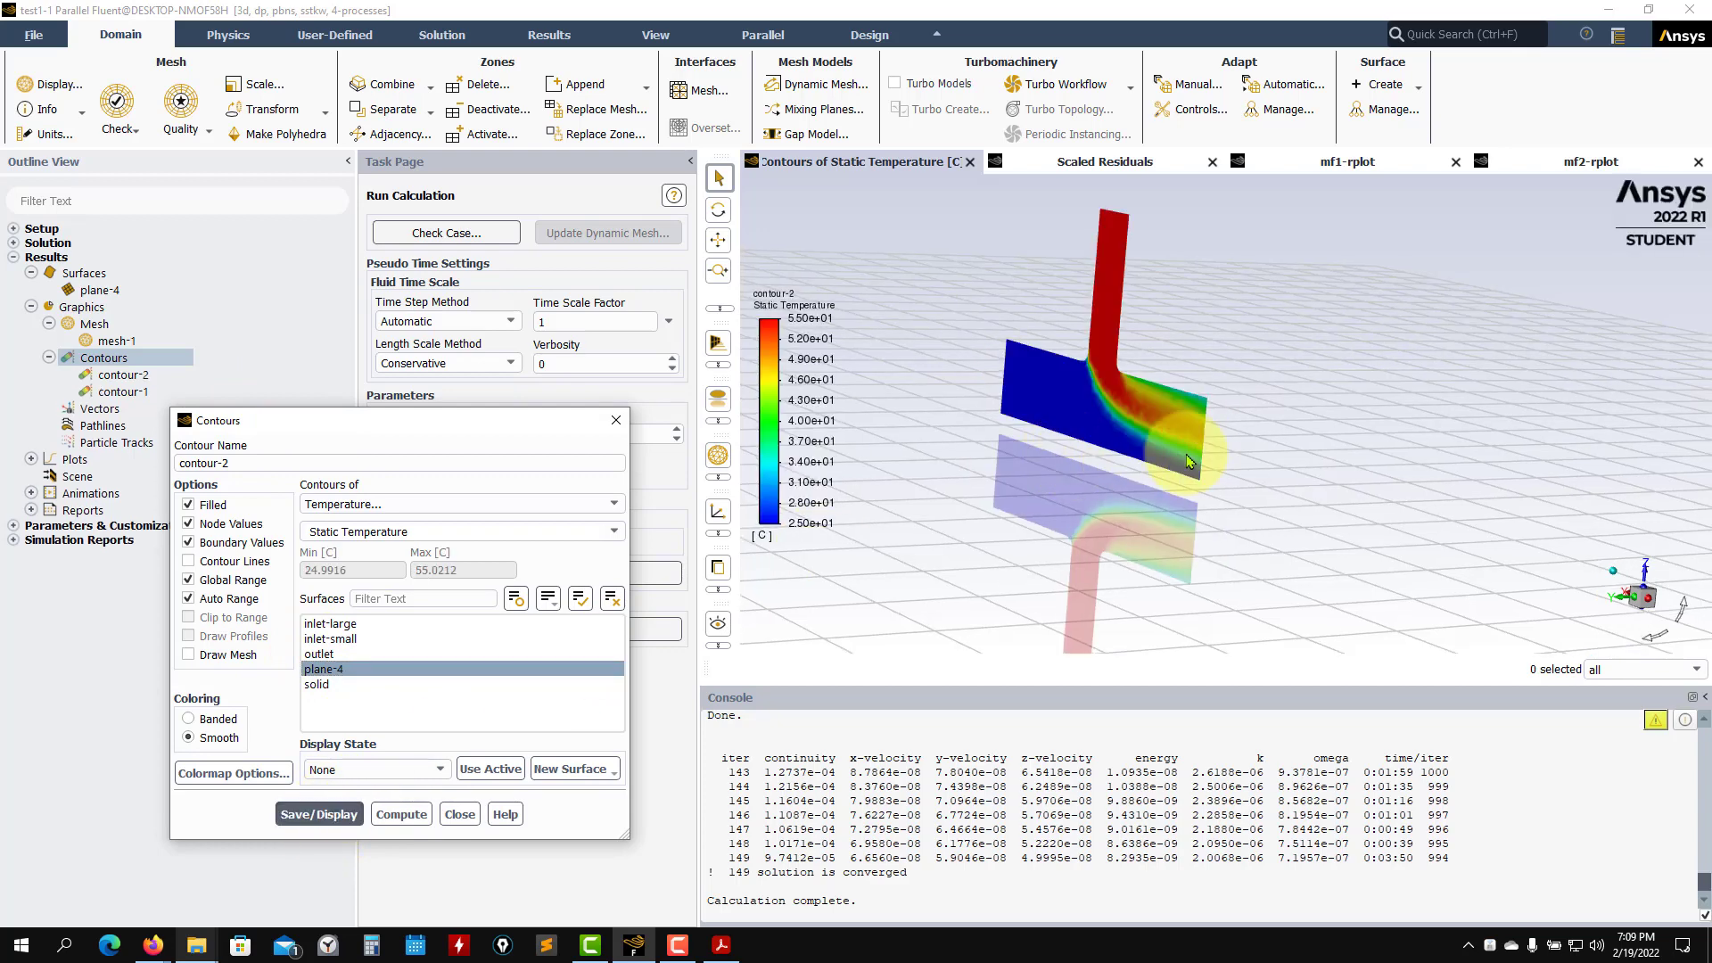
pyautogui.moveTo(1189, 461); pyautogui.dragTo(1460, 444)
# Step: Add the outlet, inlet-small and inlet-large surfaces to contour-2 and redisplay it
pyautogui.click(319, 654)
pyautogui.click(330, 638)
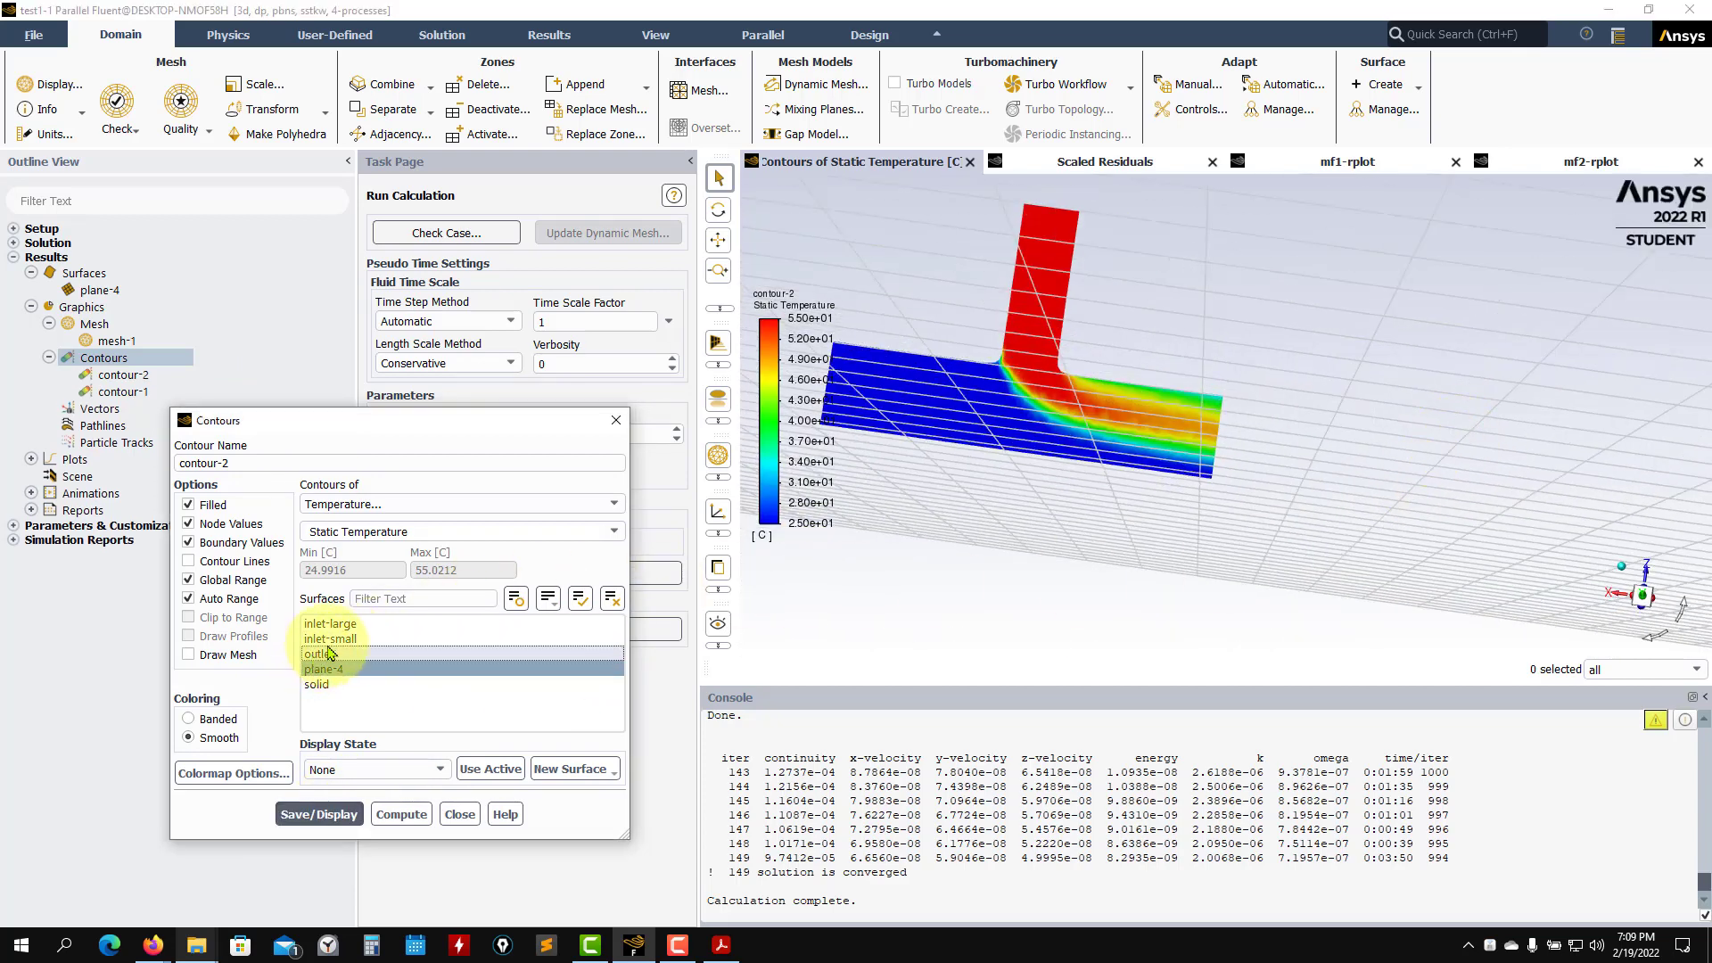
pyautogui.click(337, 623)
pyautogui.click(319, 814)
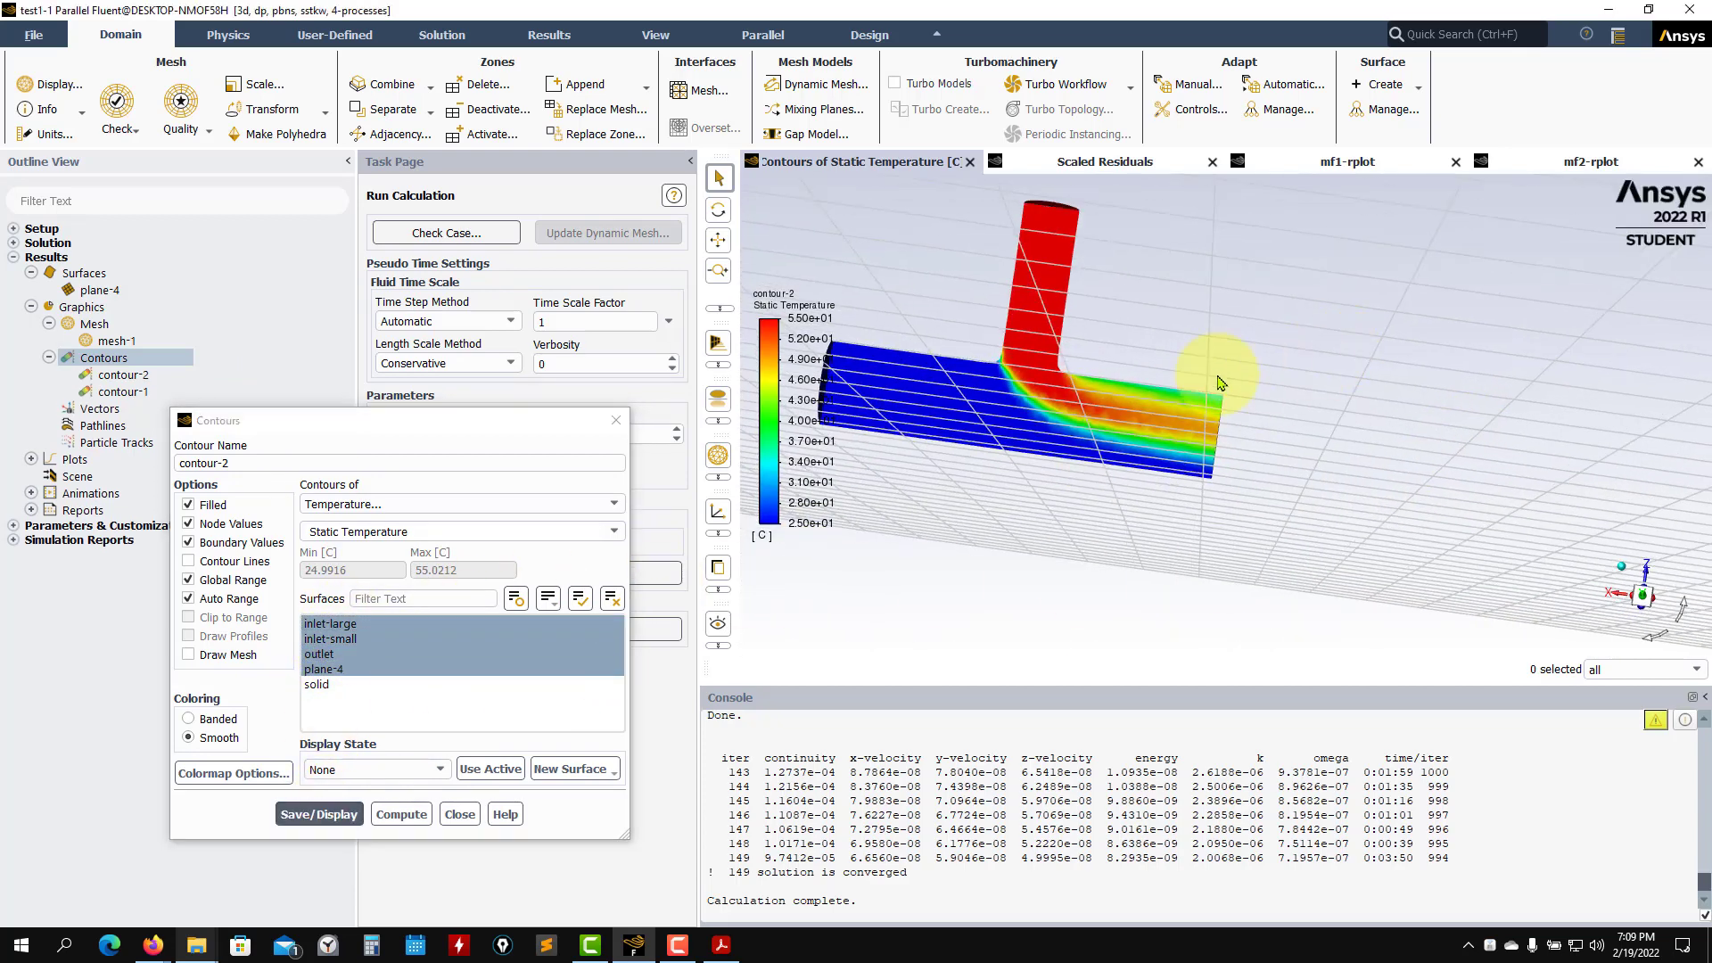
pyautogui.moveTo(1216, 382); pyautogui.dragTo(1407, 298)
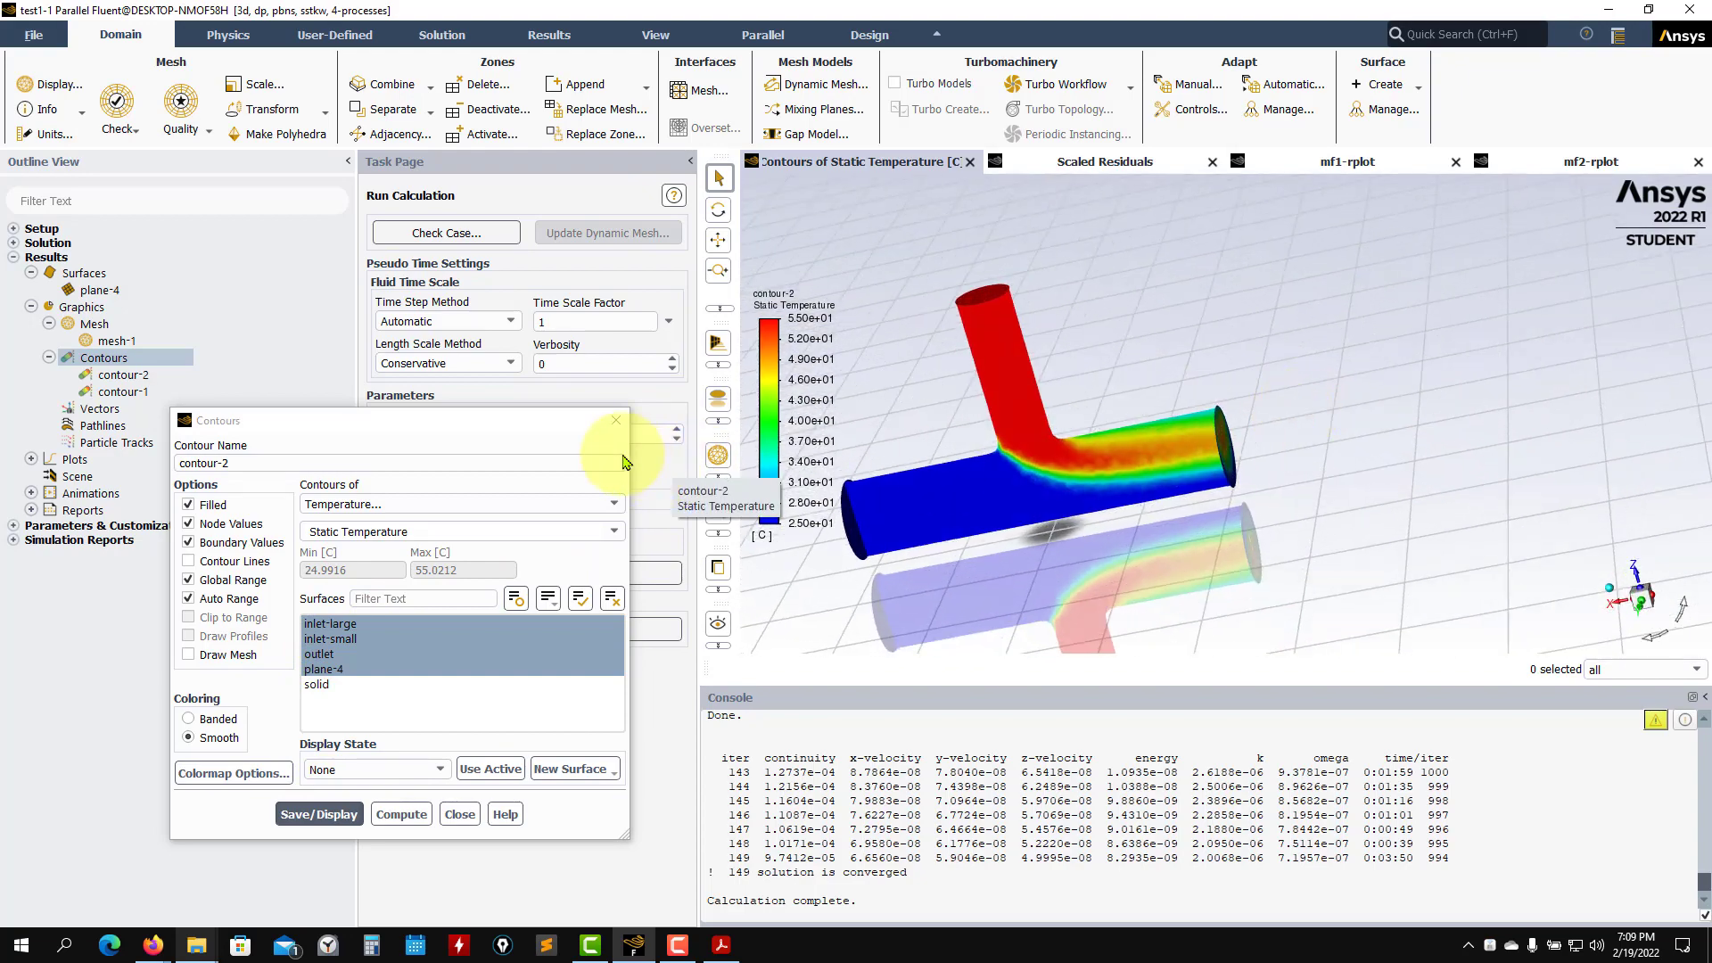
# Step: Switch contour-2 to velocity magnitude, display it on the plane, inlets and outlet, and close the contour settings
pyautogui.click(612, 505)
pyautogui.click(330, 550)
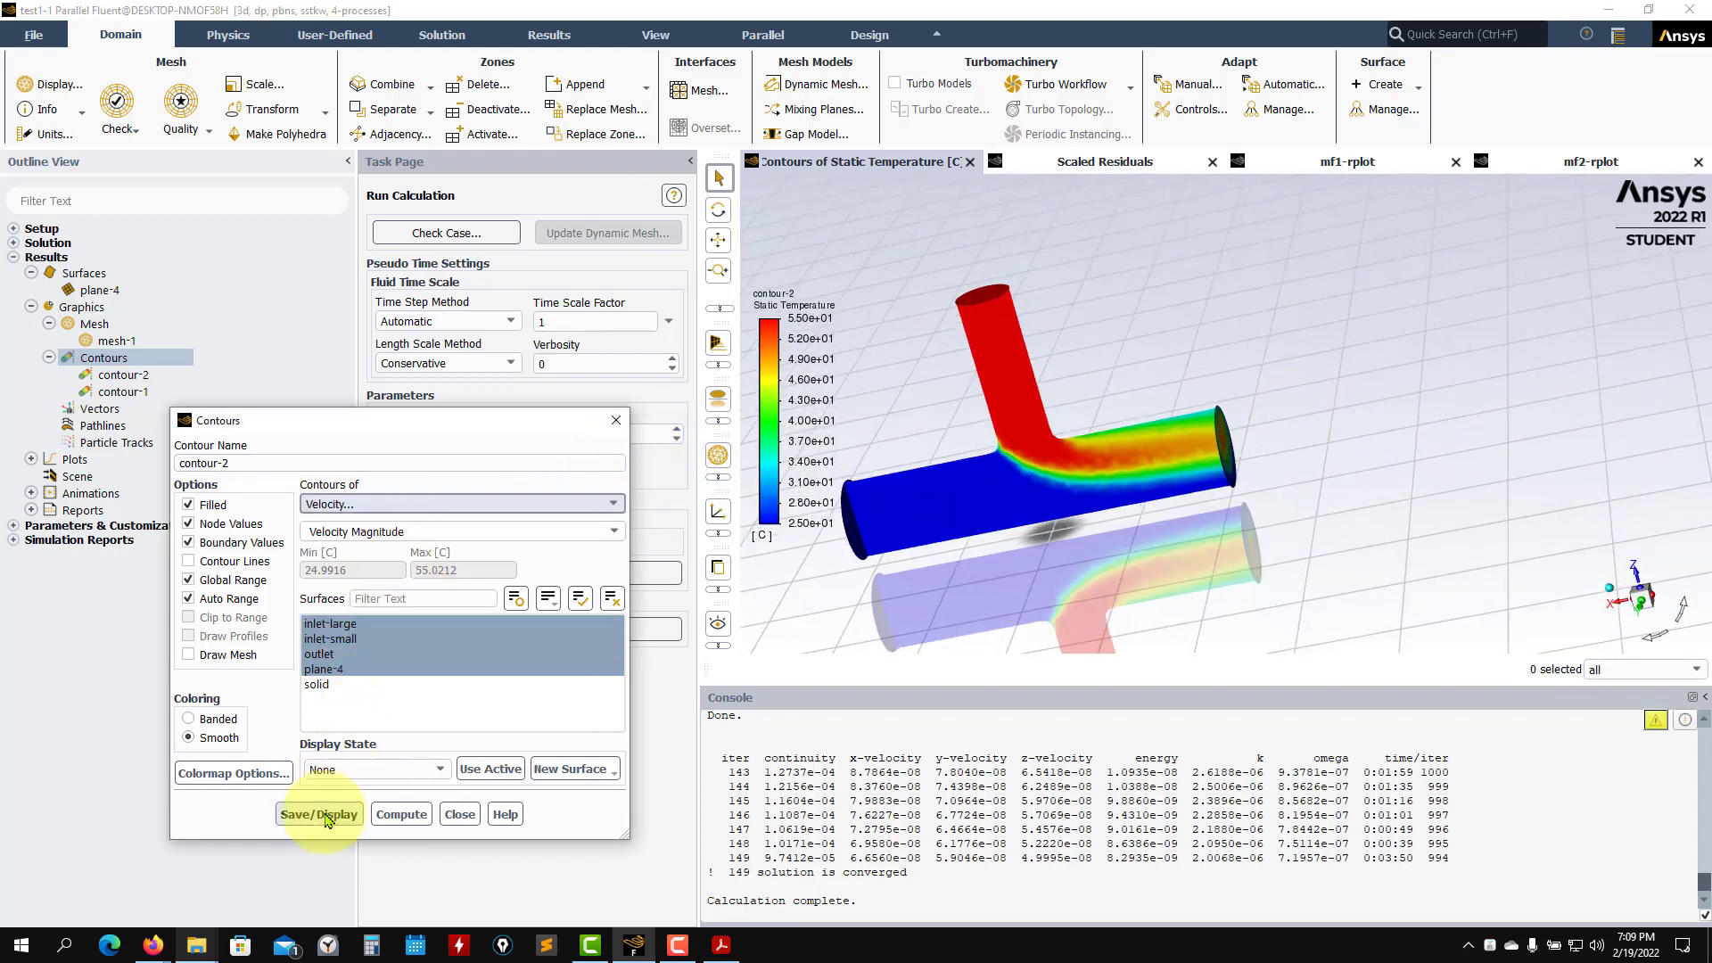
pyautogui.click(319, 814)
pyautogui.moveTo(1247, 348); pyautogui.dragTo(945, 478)
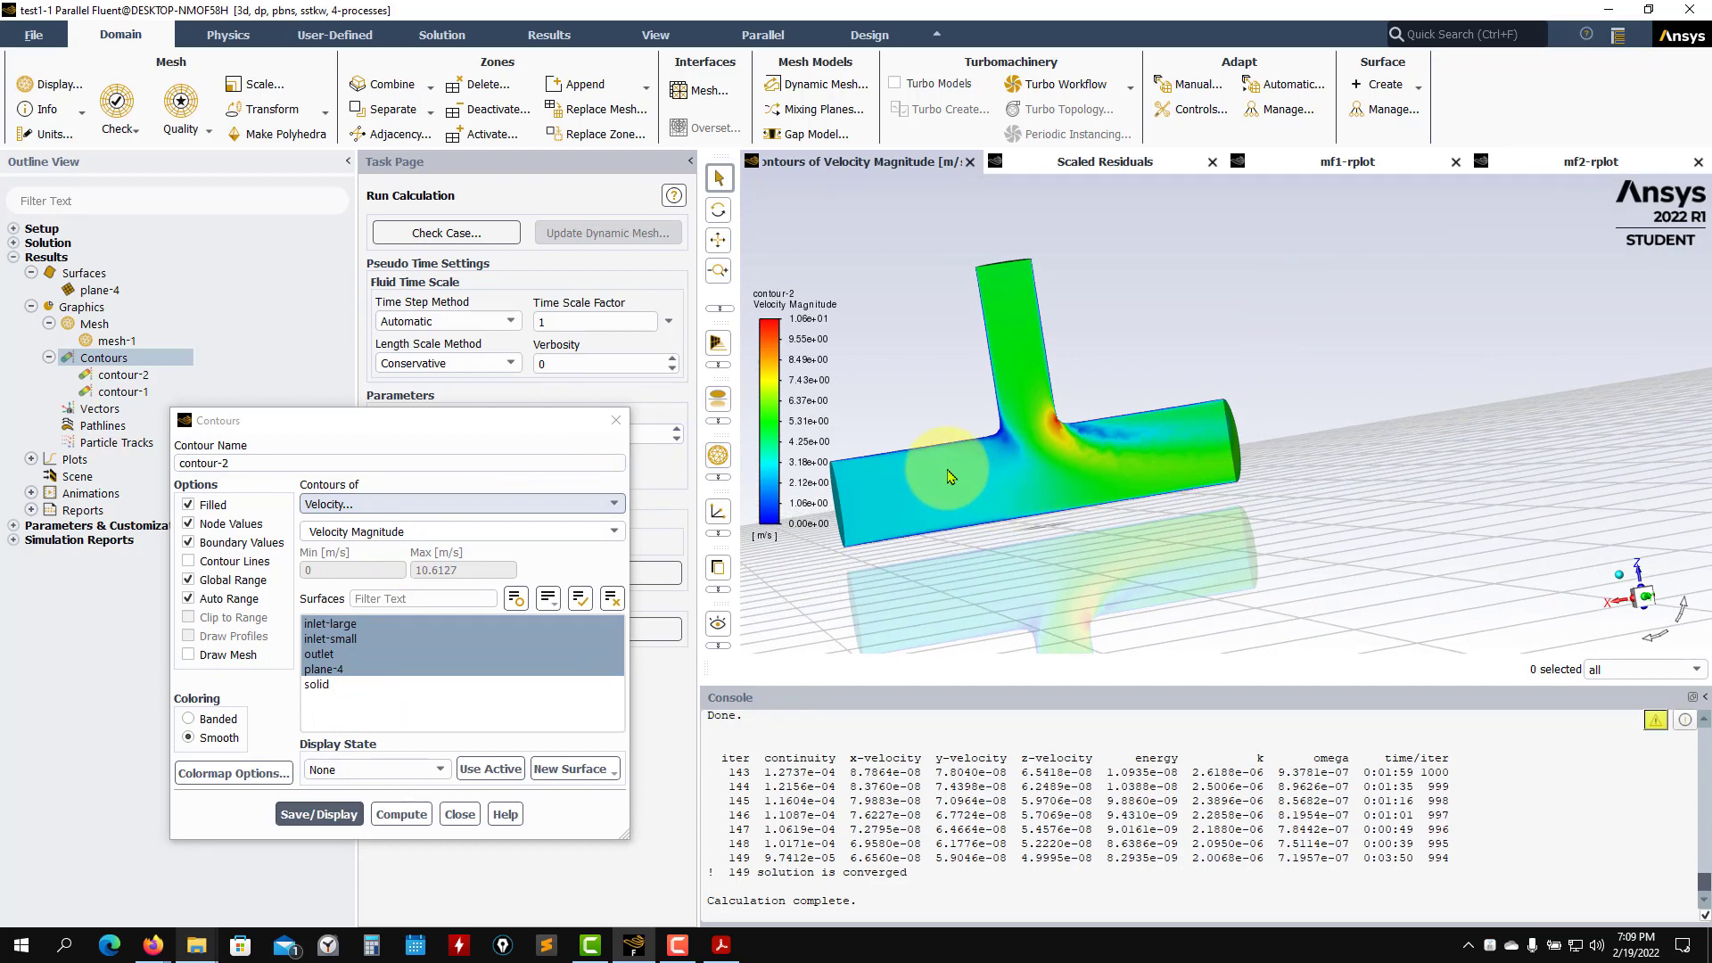
pyautogui.click(428, 824)
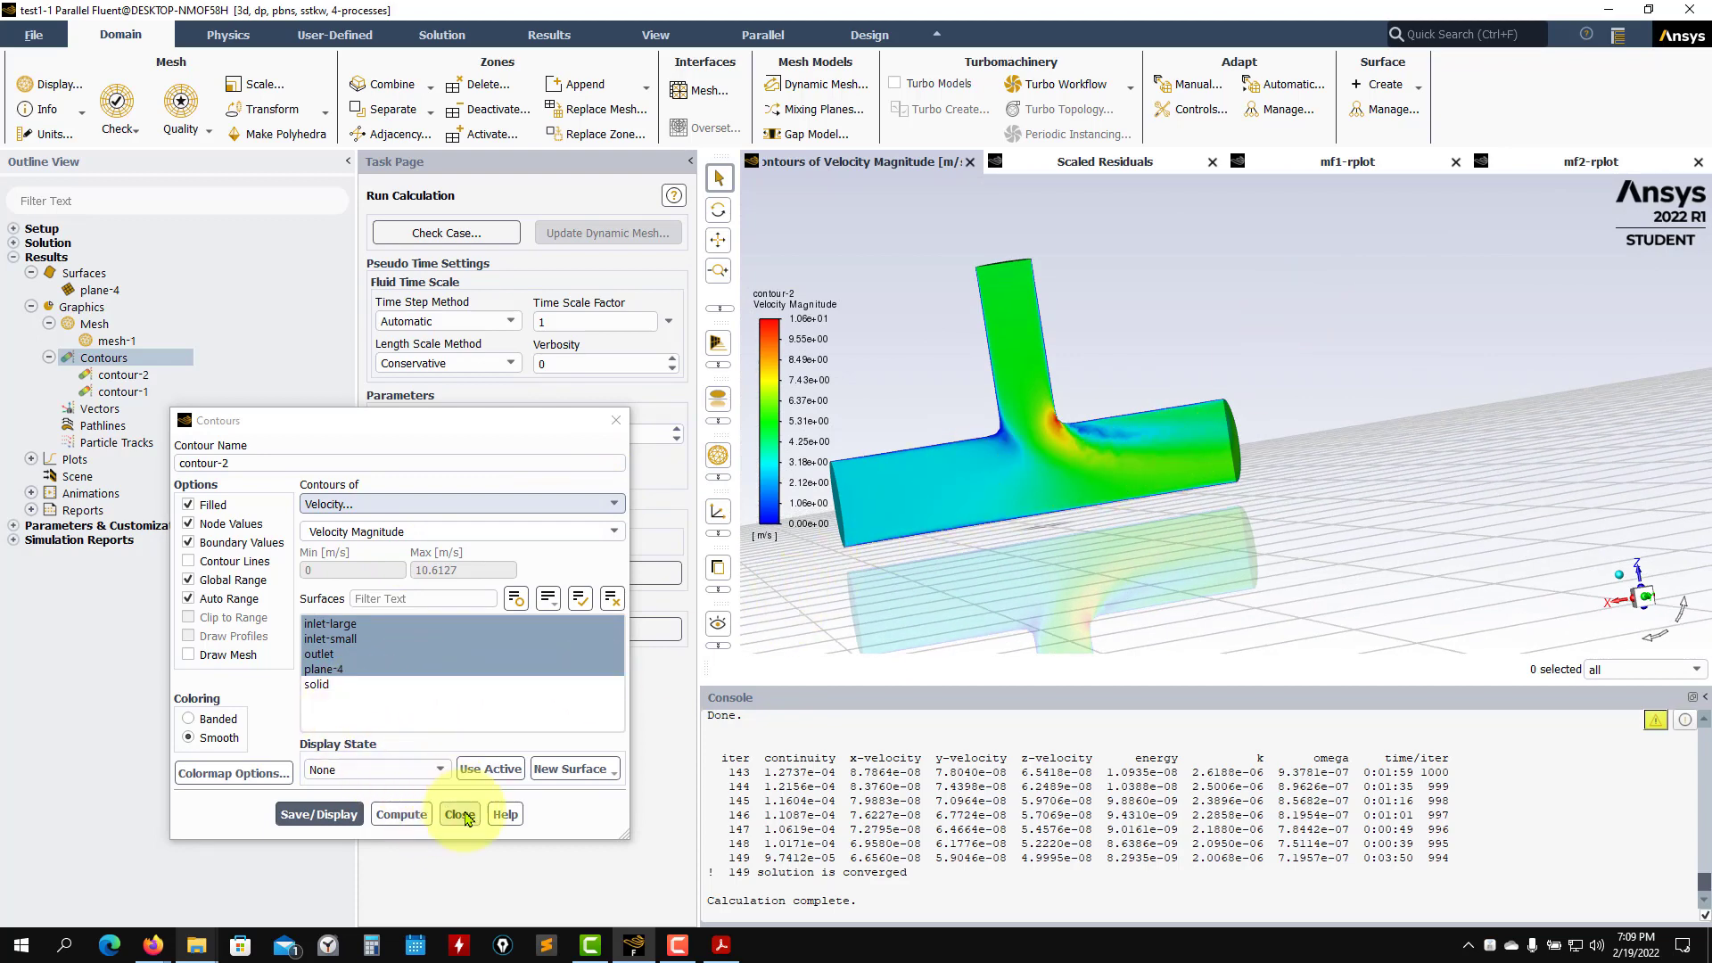
pyautogui.click(460, 814)
# Step: Create vector-1 of velocity on plane-4, colored by velocity magnitude, and display it
pyautogui.rightClick(64, 406)
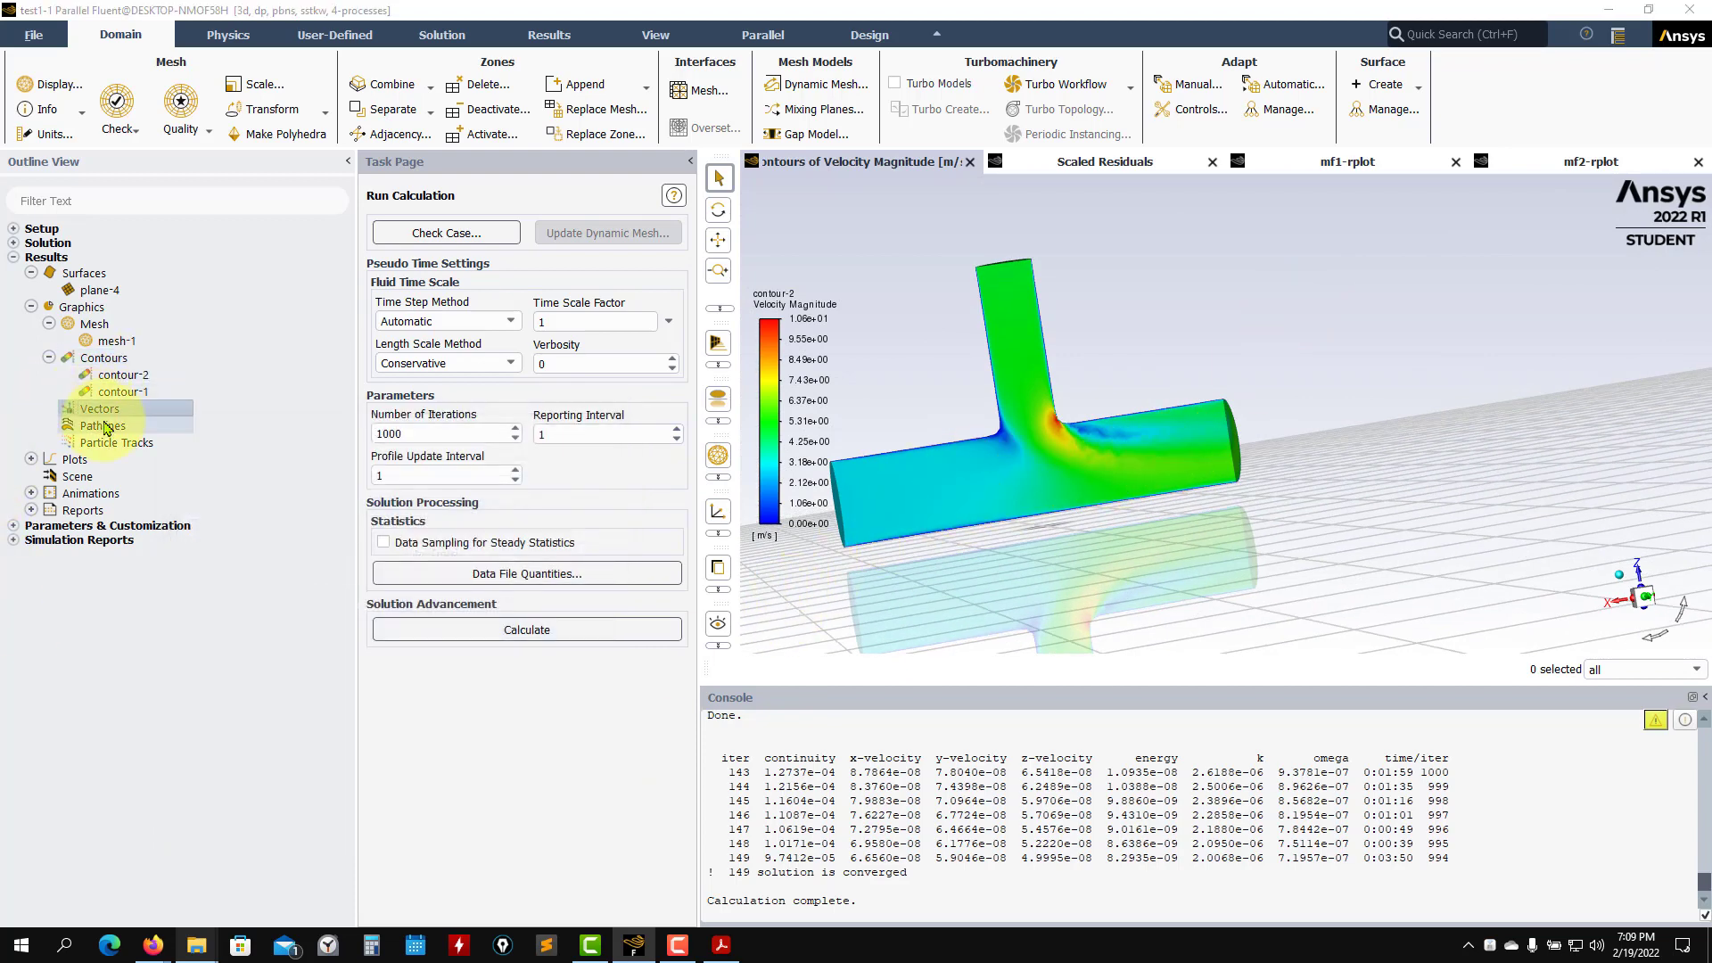
pyautogui.click(109, 428)
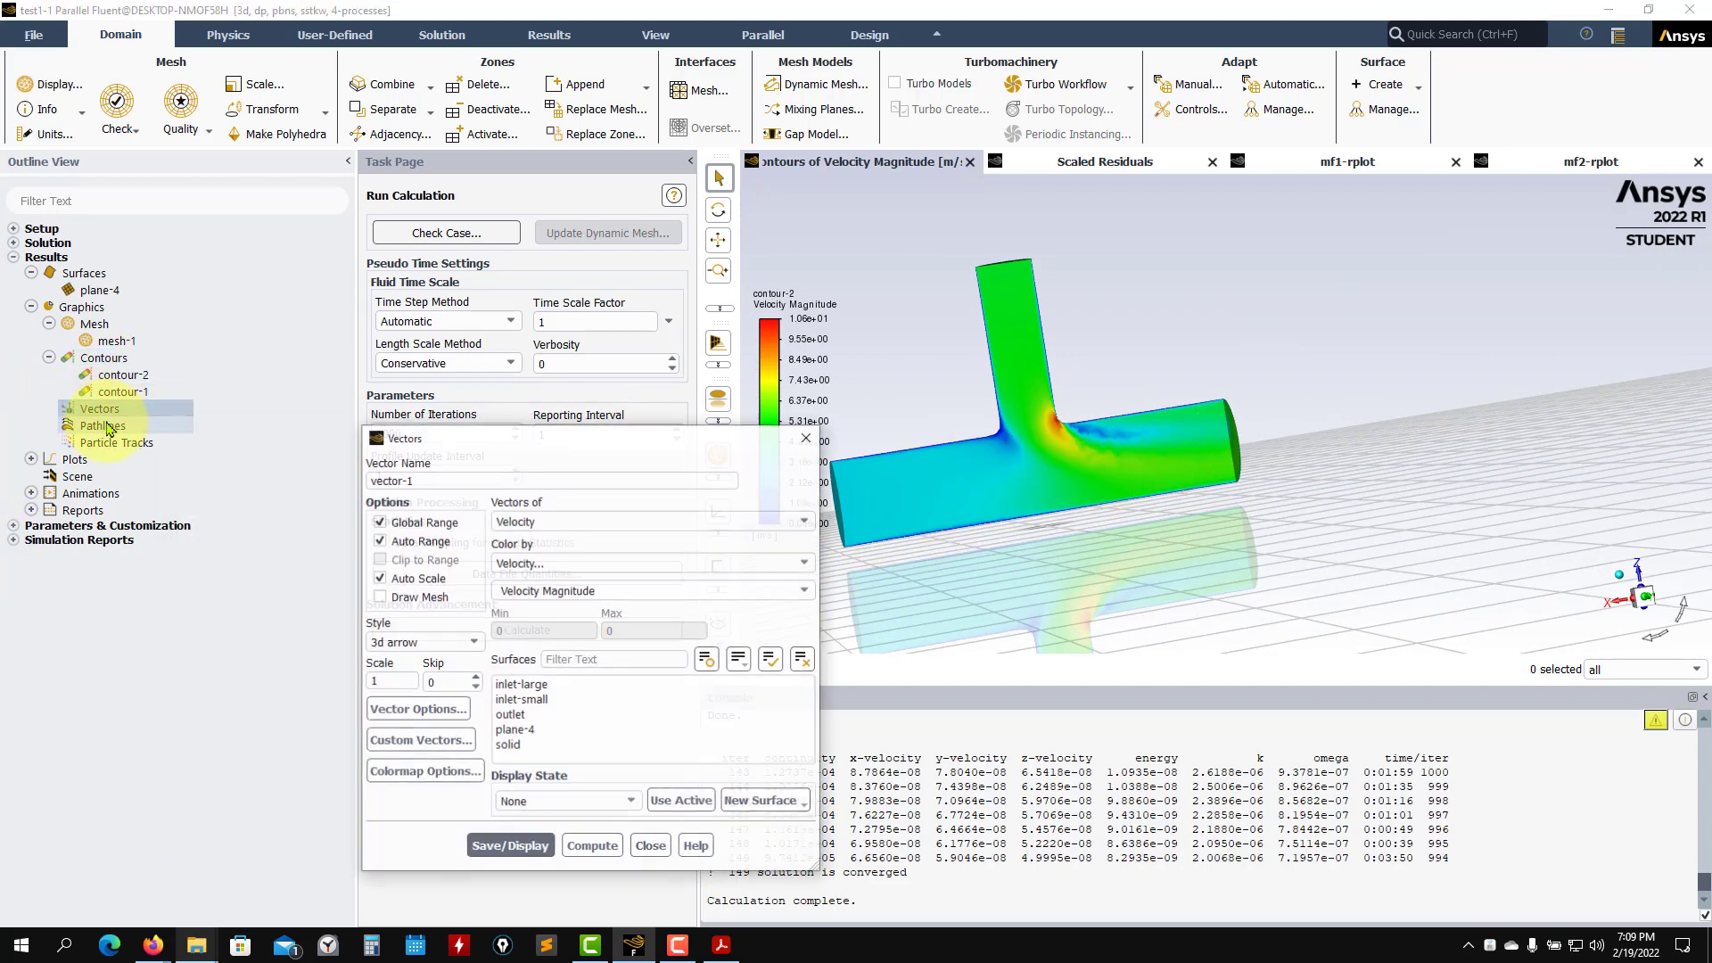
pyautogui.click(528, 731)
pyautogui.click(535, 847)
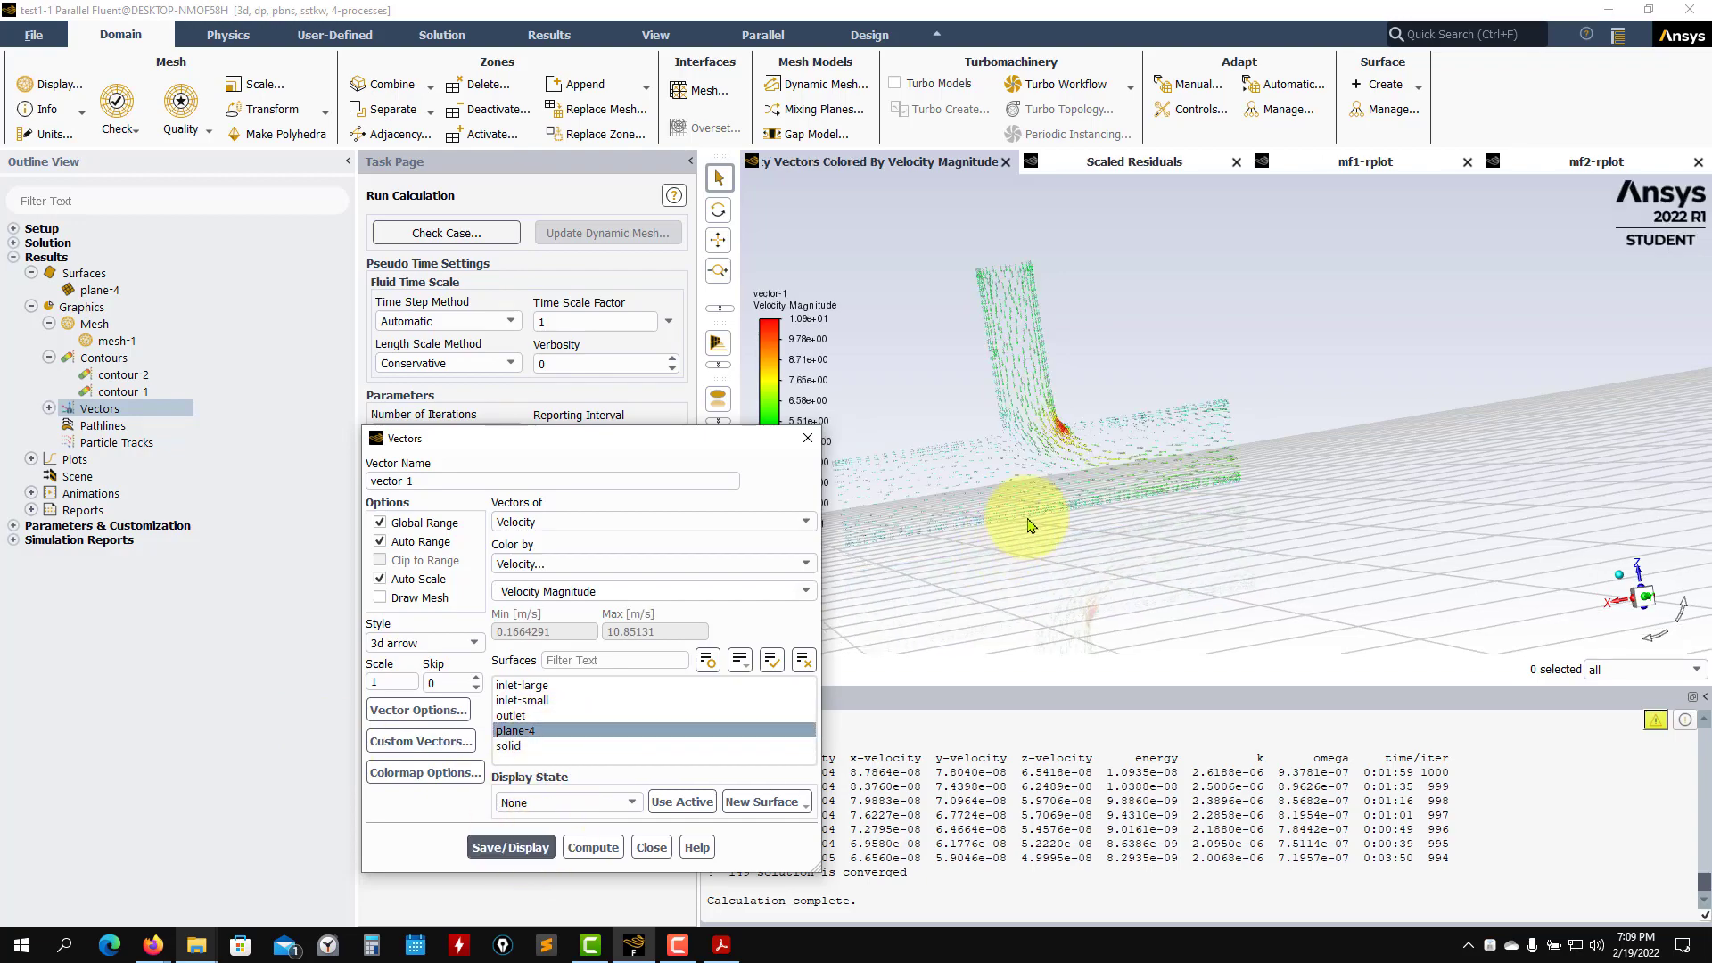
# Step: Examine the velocity vectors around the tee junction and in the branch pipe up close, and close the vector settings
pyautogui.scroll(6, 1109, 524)
pyautogui.scroll(-3, 1026, 490)
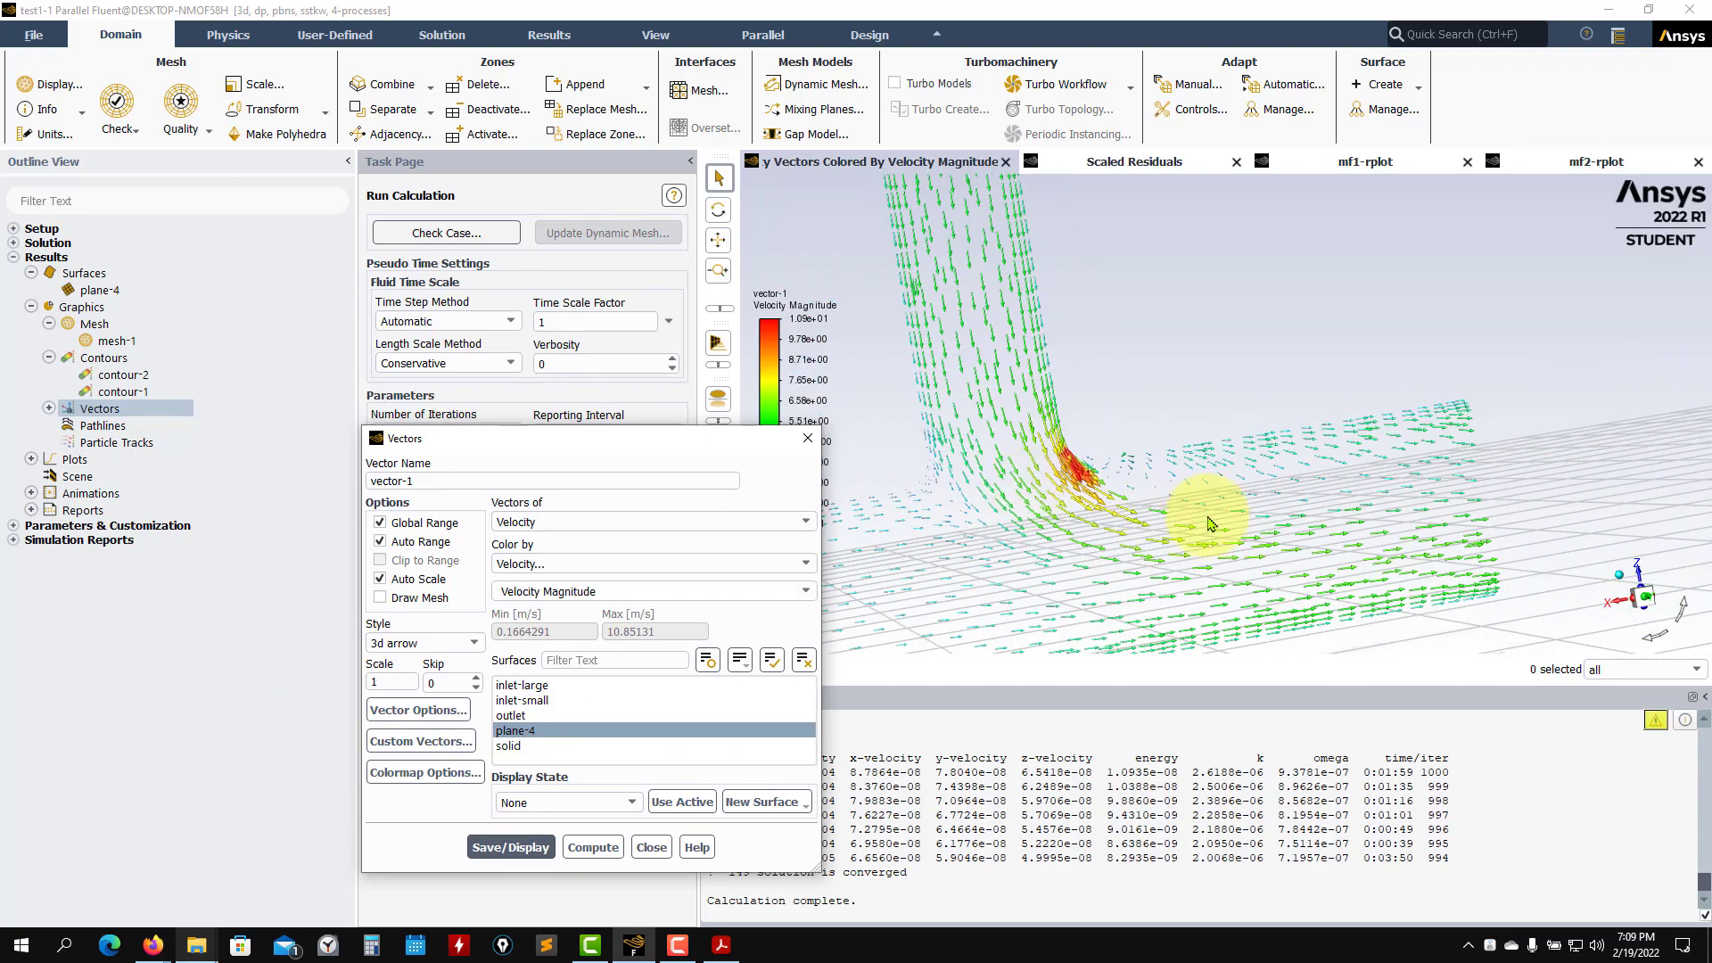
pyautogui.scroll(4, 1200, 511)
pyautogui.scroll(-3, 1148, 533)
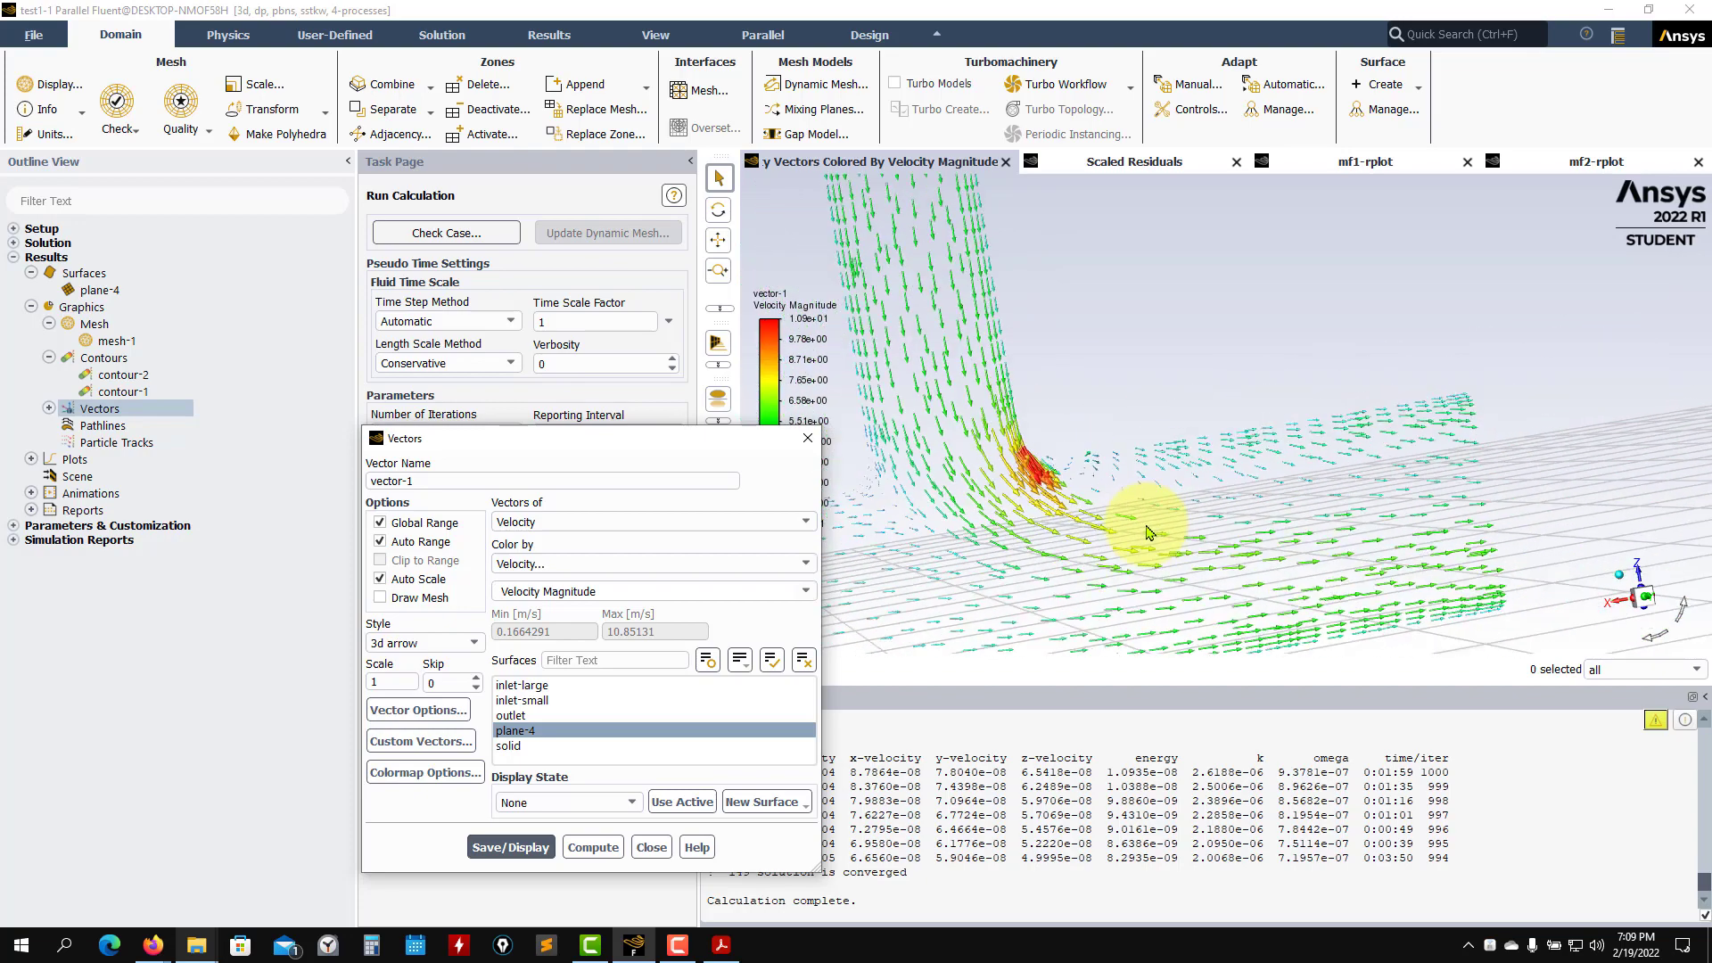
pyautogui.scroll(2, 977, 535)
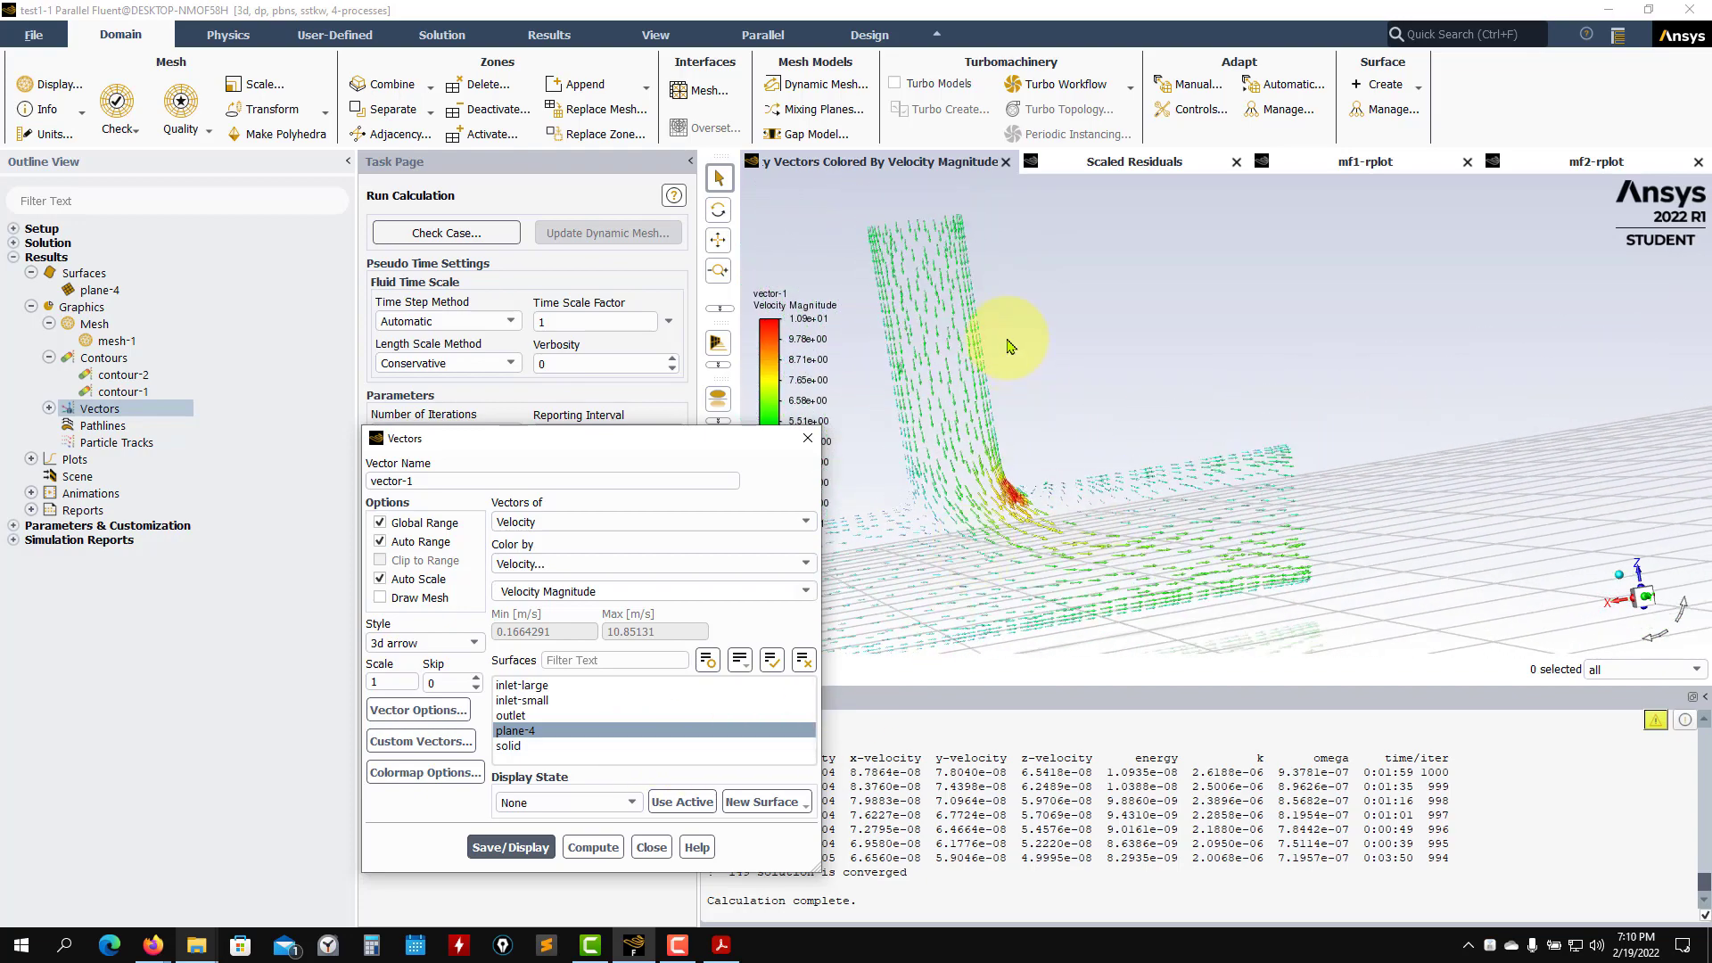
pyautogui.scroll(5, 1024, 298)
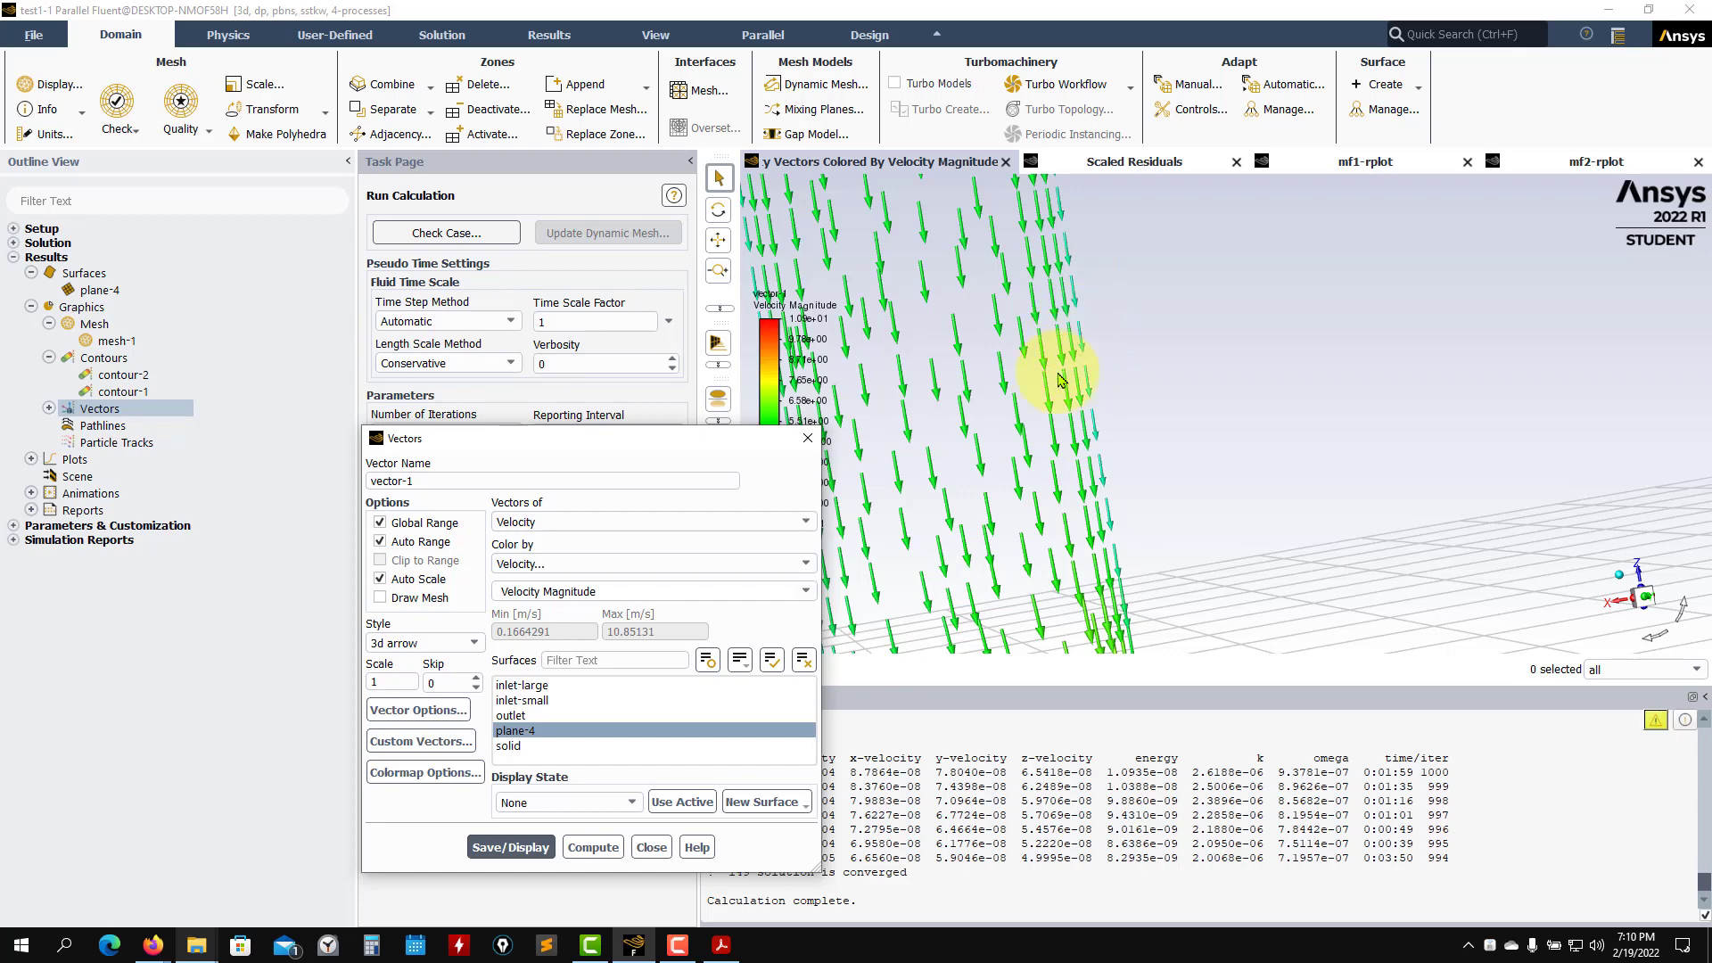
pyautogui.scroll(-5, 1061, 379)
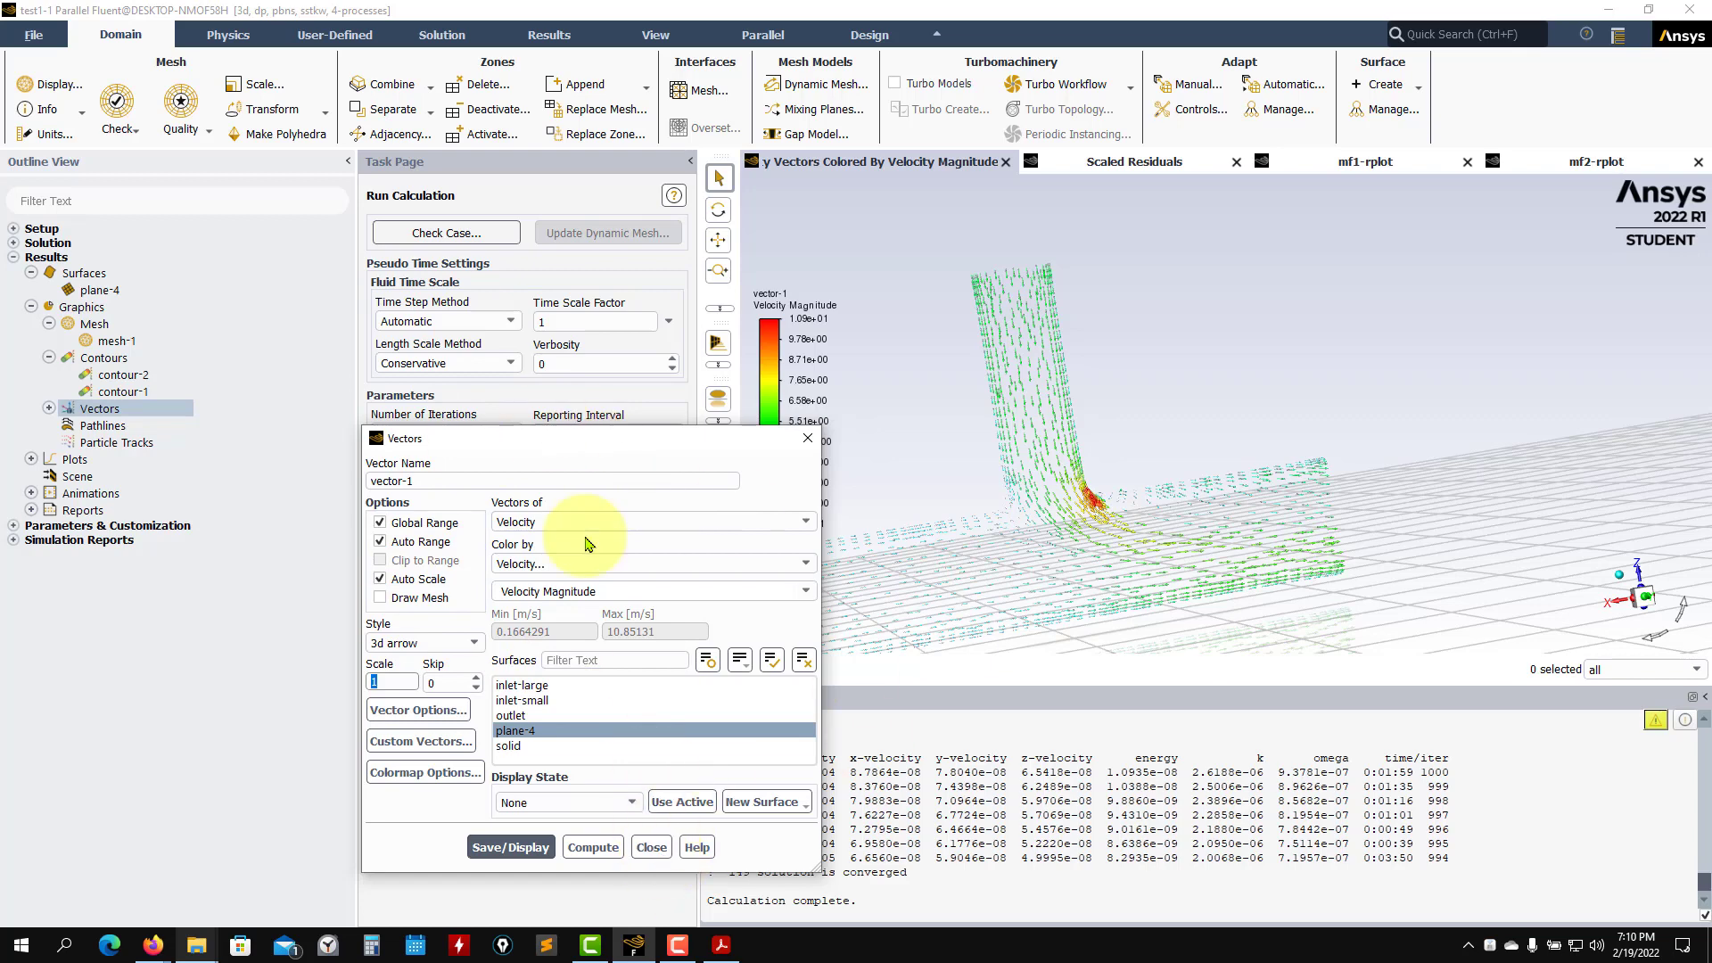
pyautogui.click(650, 847)
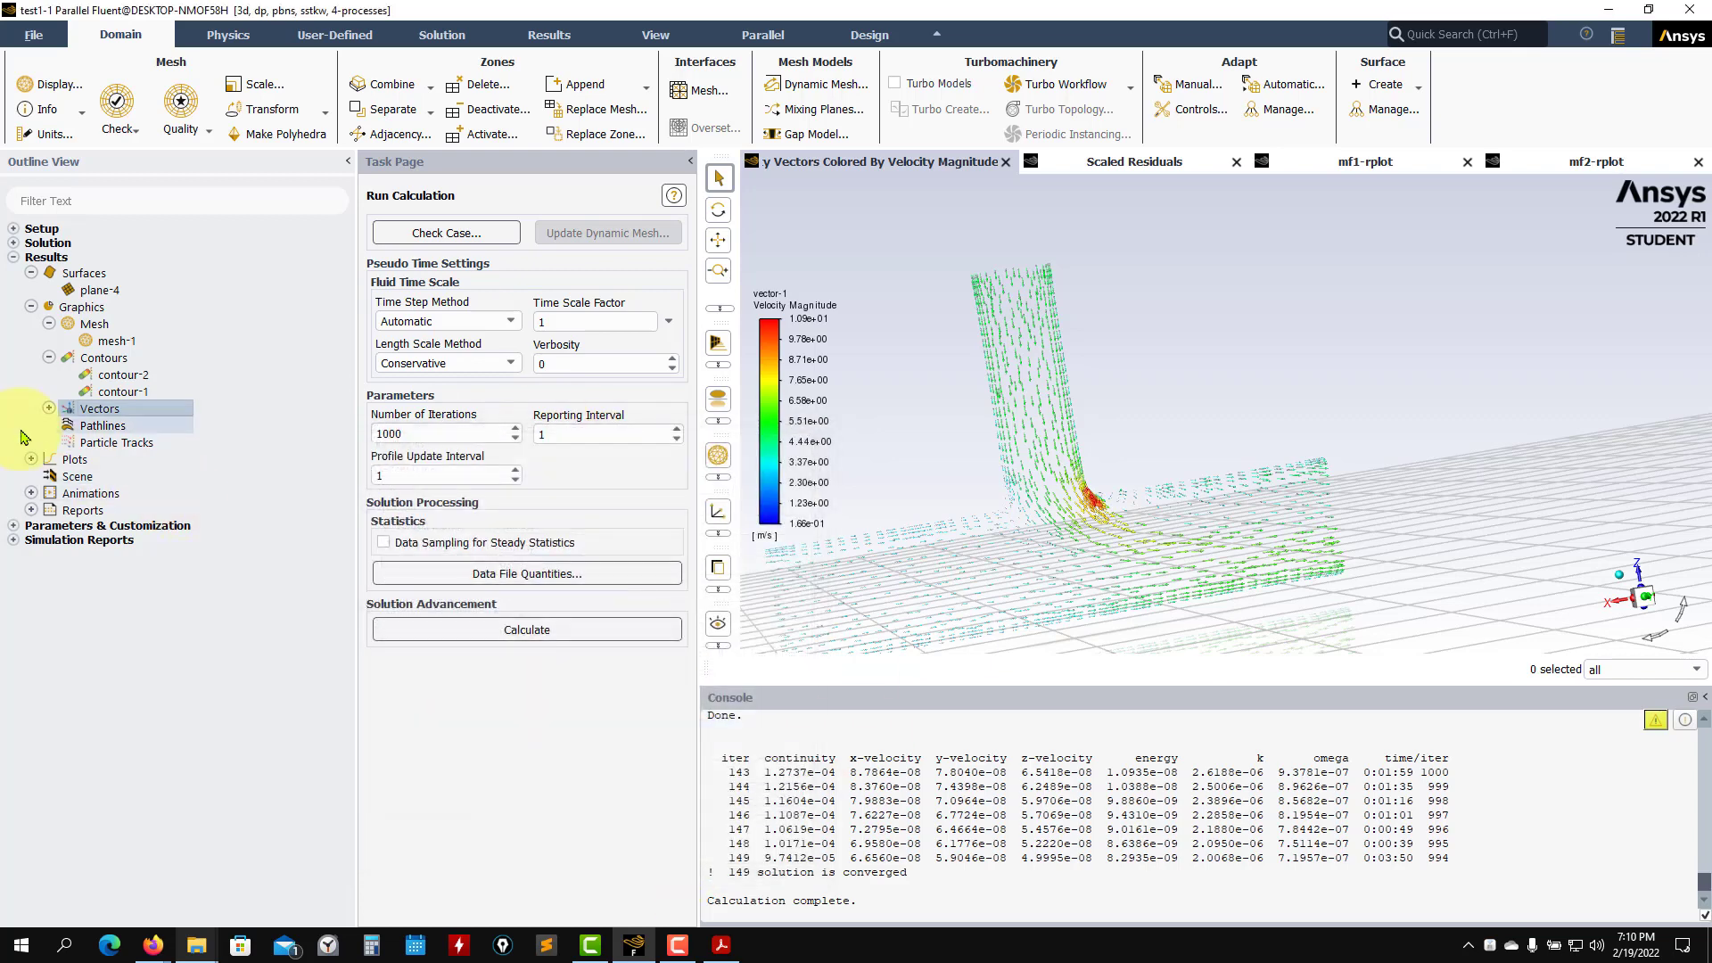
# Step: Create pathlines-1 released from inlet-small, colored by particle ID, and display it
pyautogui.doubleClick(104, 426)
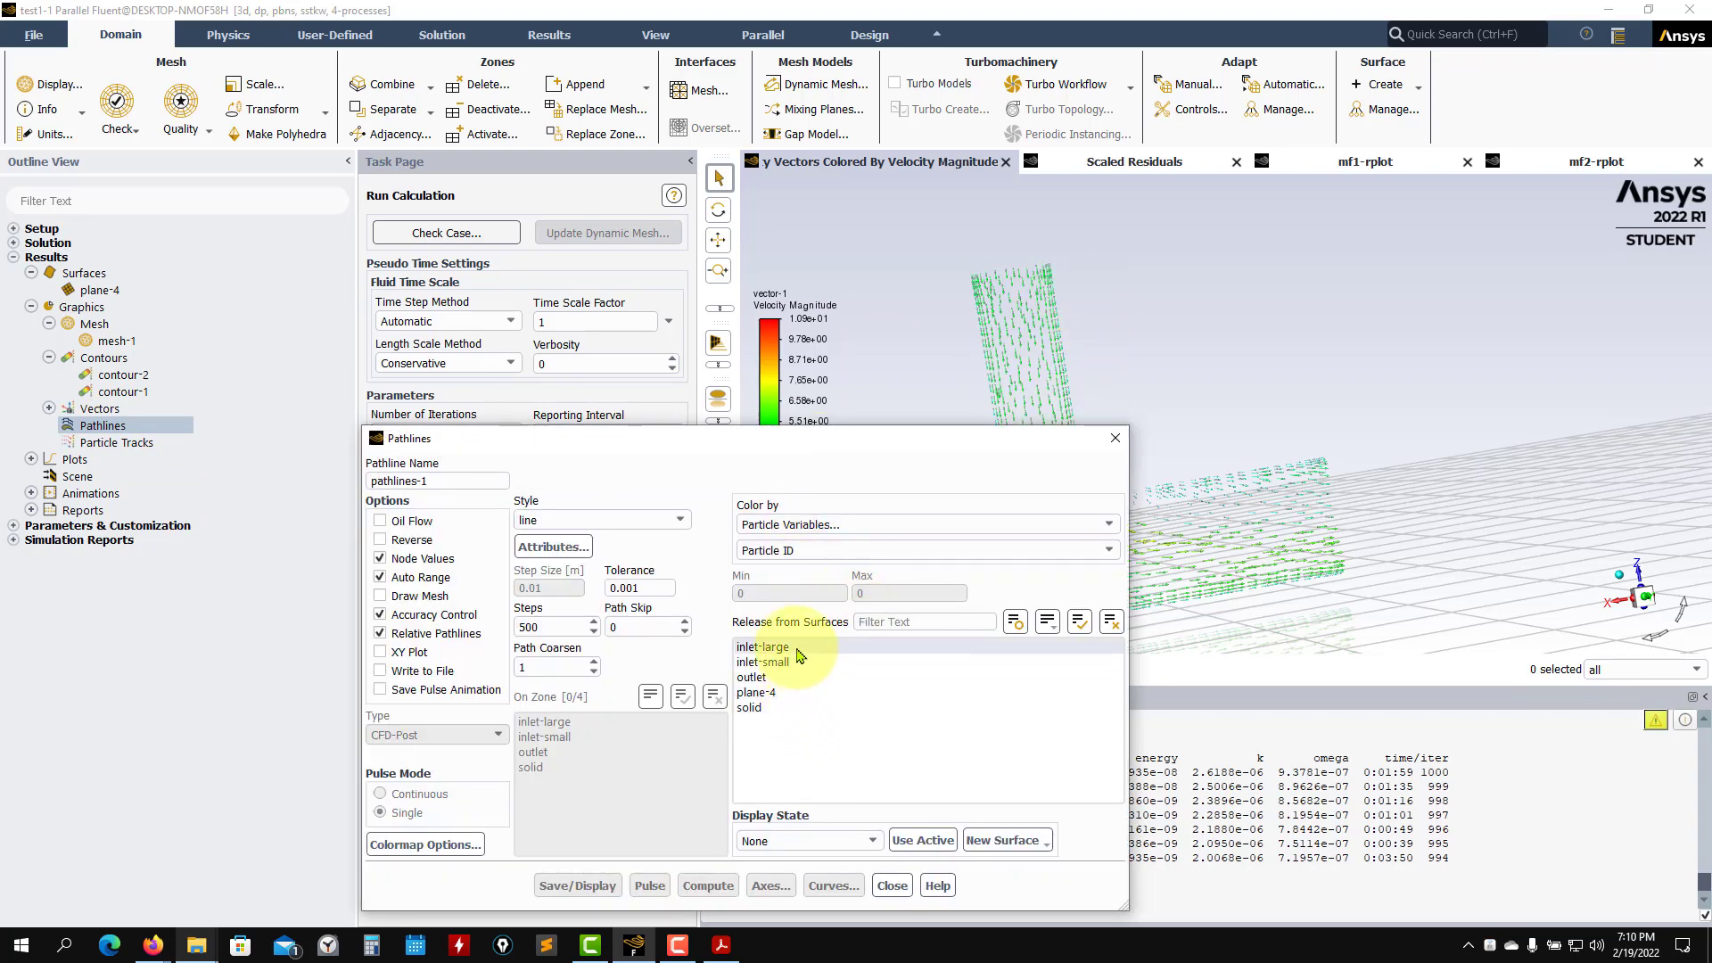
pyautogui.click(785, 647)
pyautogui.click(792, 661)
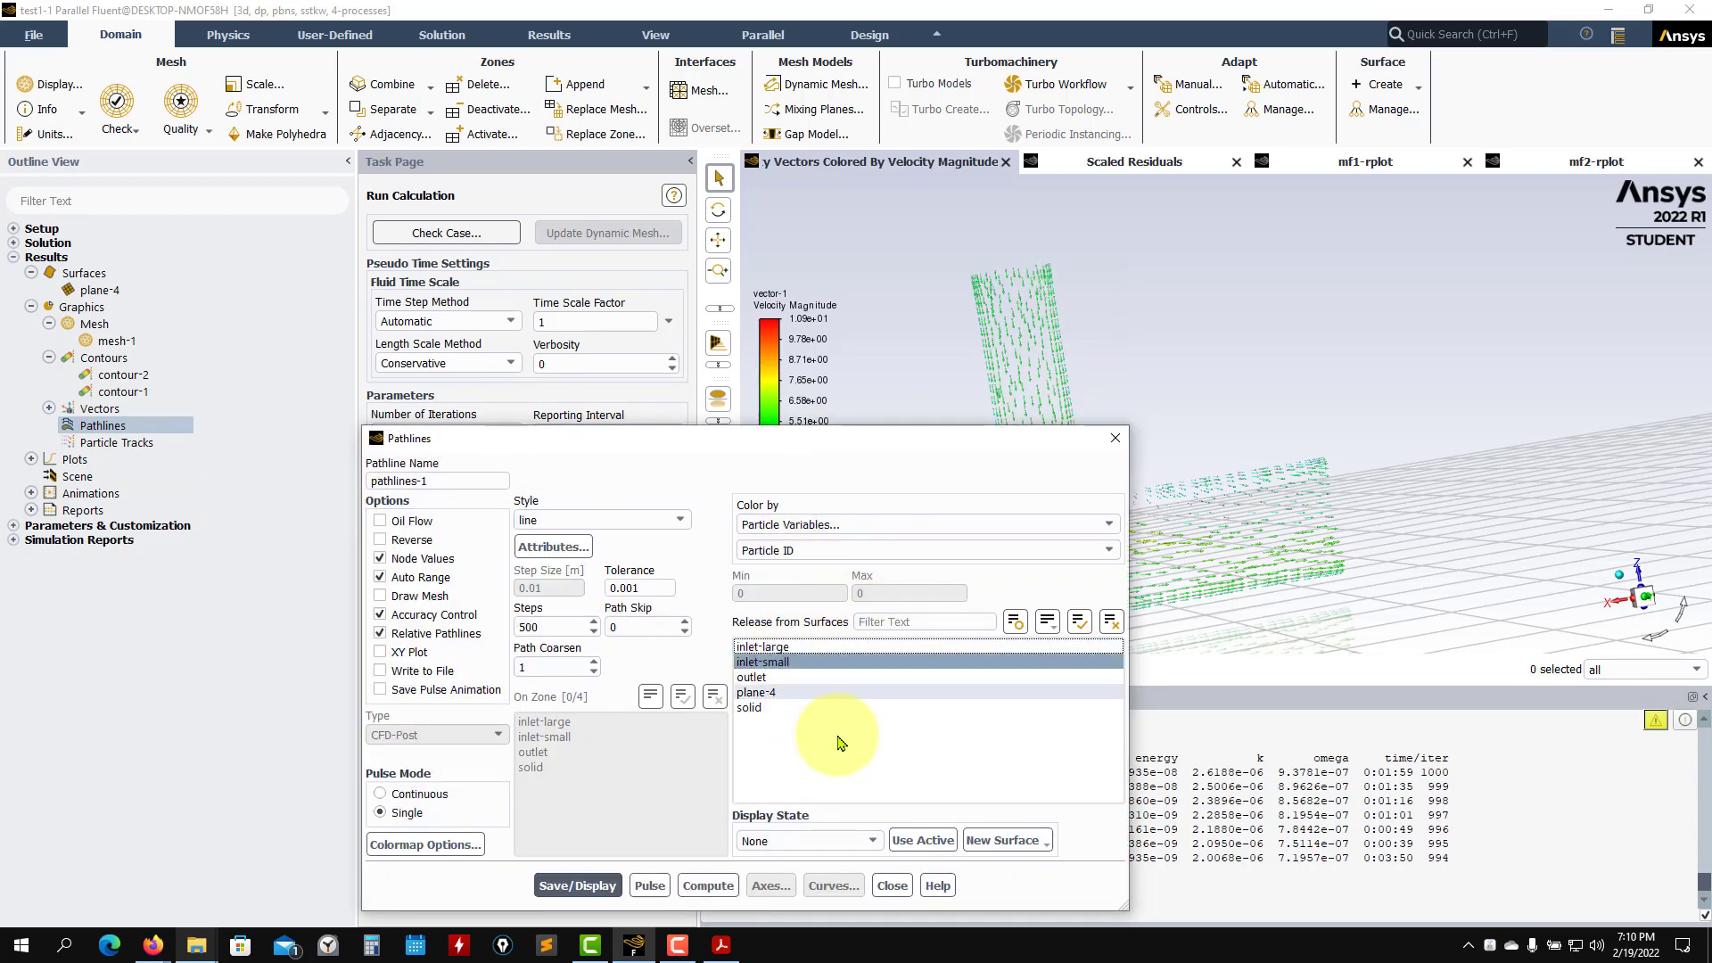
pyautogui.click(578, 885)
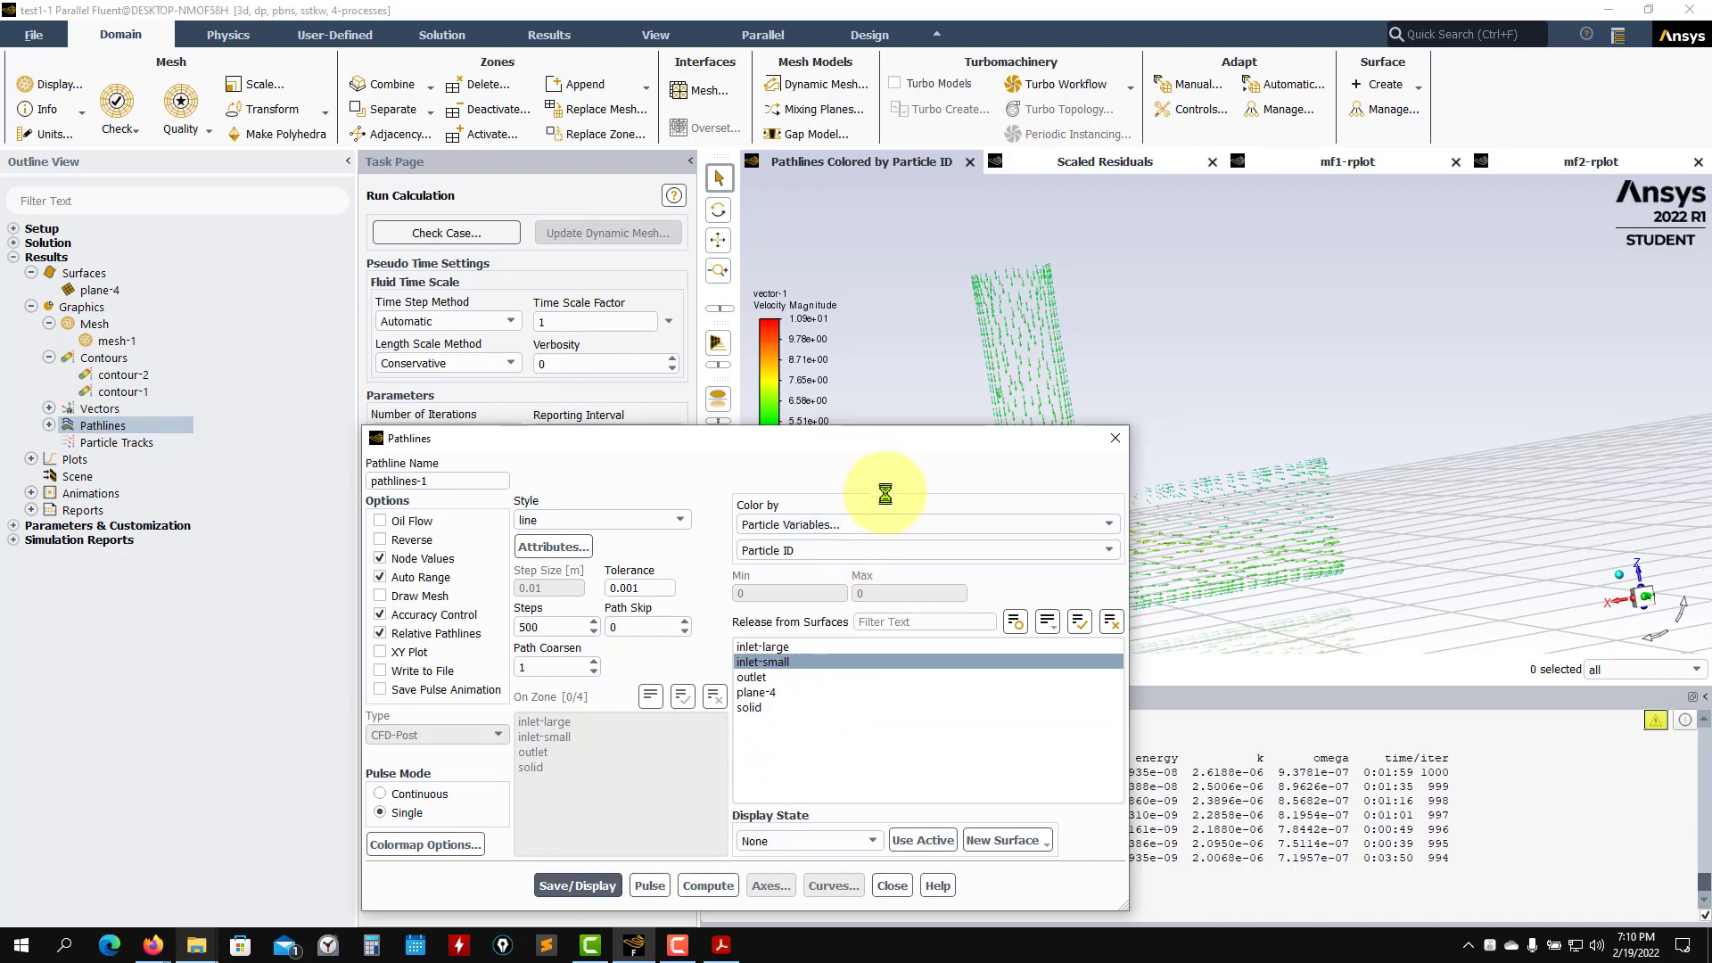
pyautogui.moveTo(967, 431); pyautogui.dragTo(707, 351)
pyautogui.scroll(4, 1079, 455)
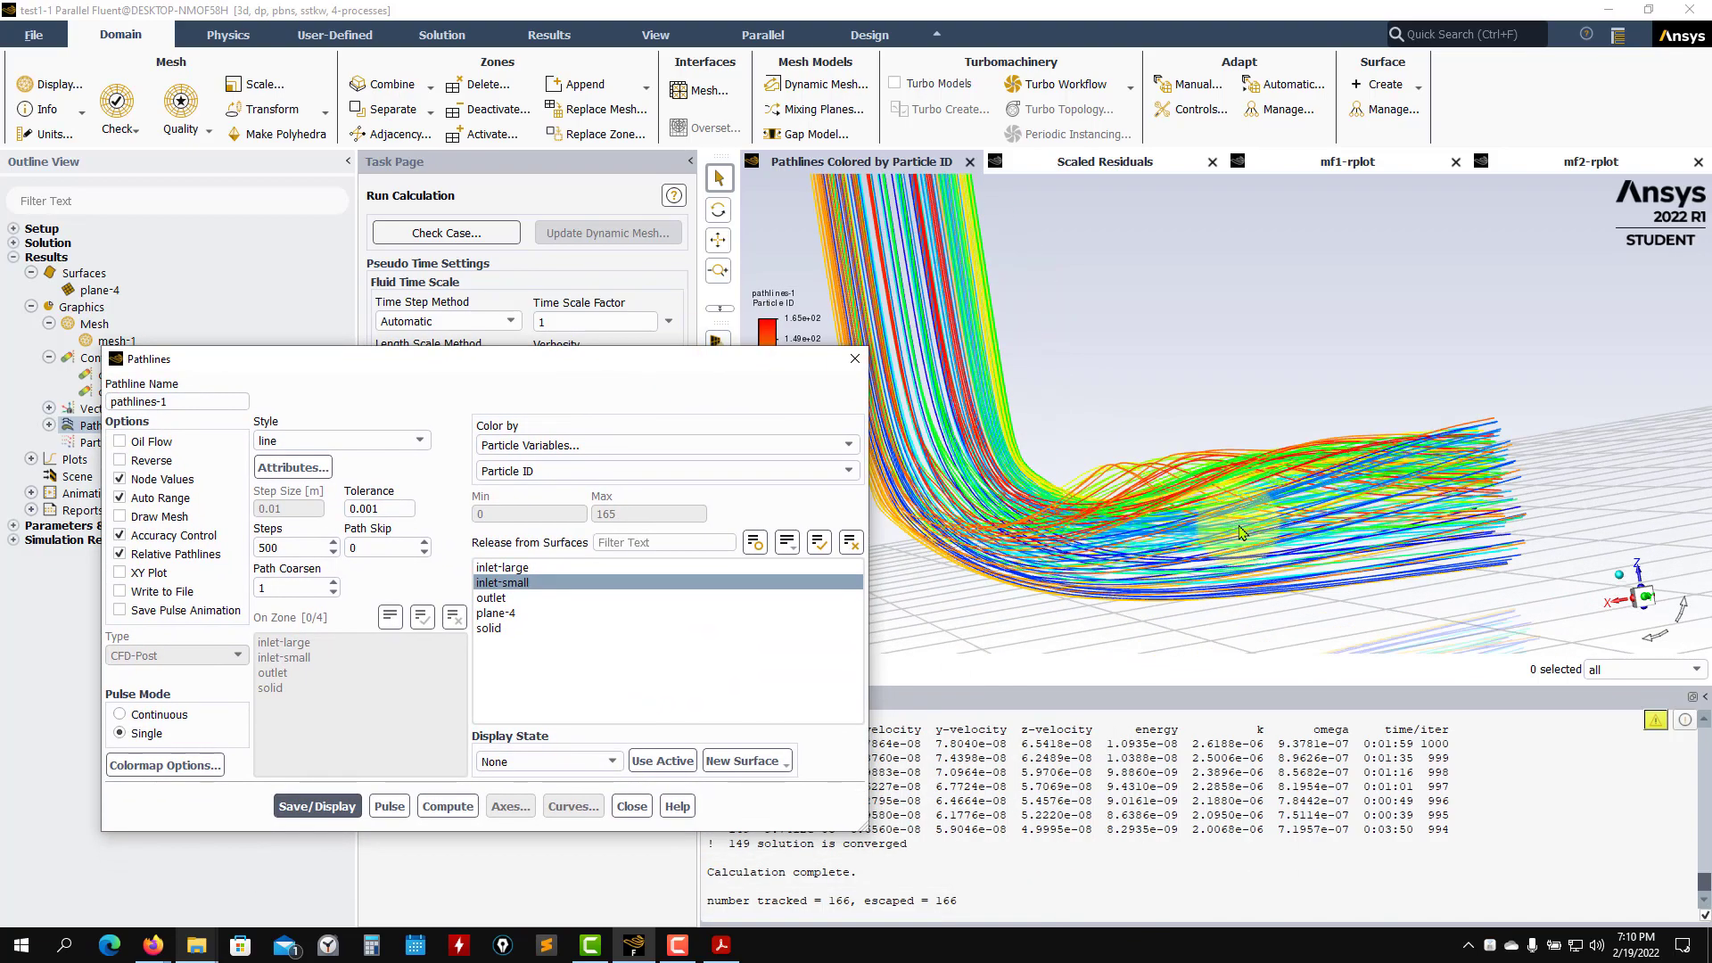
pyautogui.moveTo(1122, 525); pyautogui.dragTo(1457, 432)
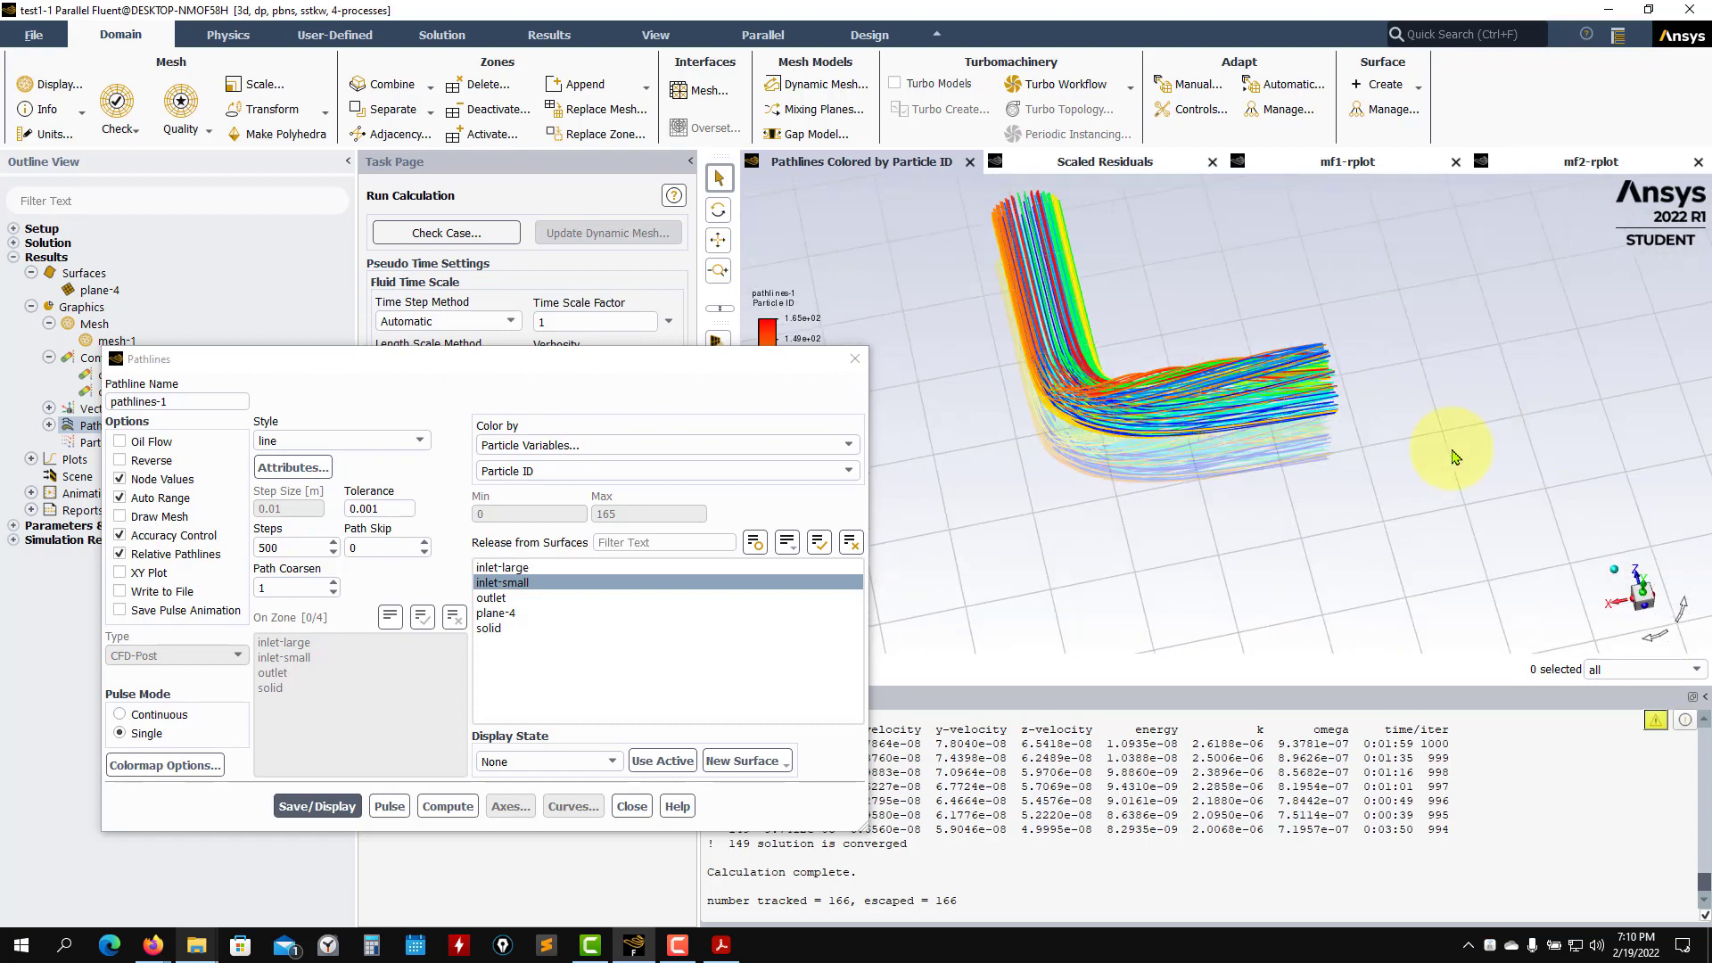
# Step: Recolor pathlines-1 by velocity magnitude and display it again
pyautogui.click(838, 445)
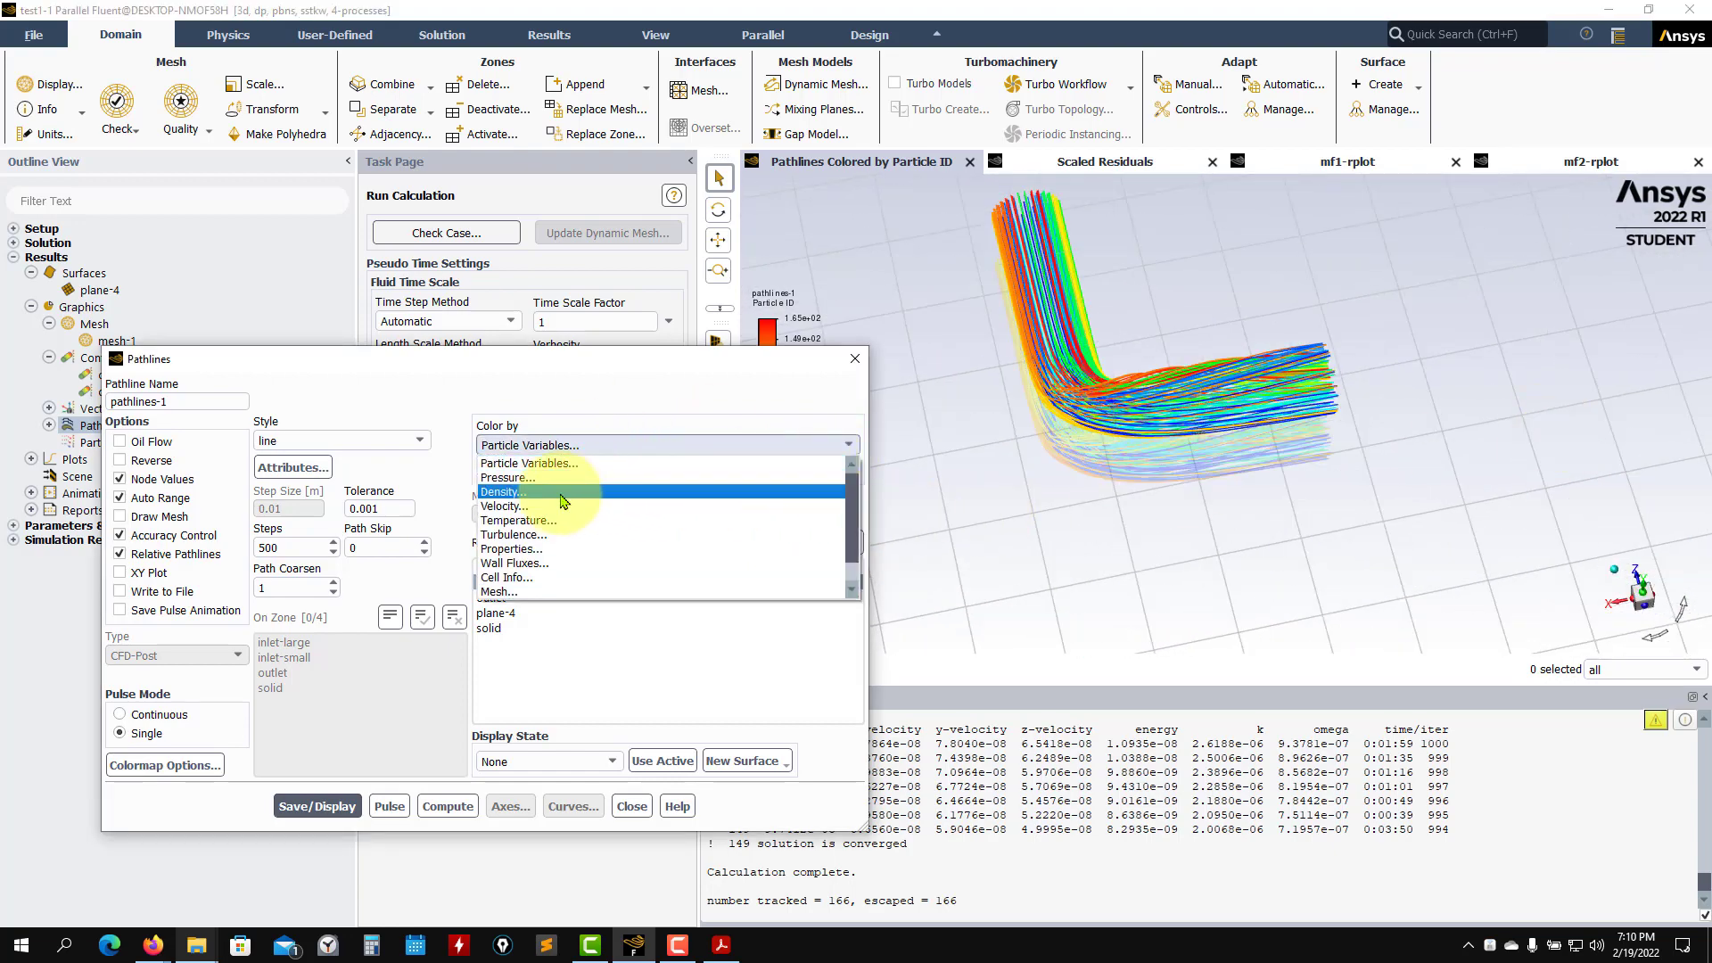
pyautogui.click(504, 505)
pyautogui.click(317, 806)
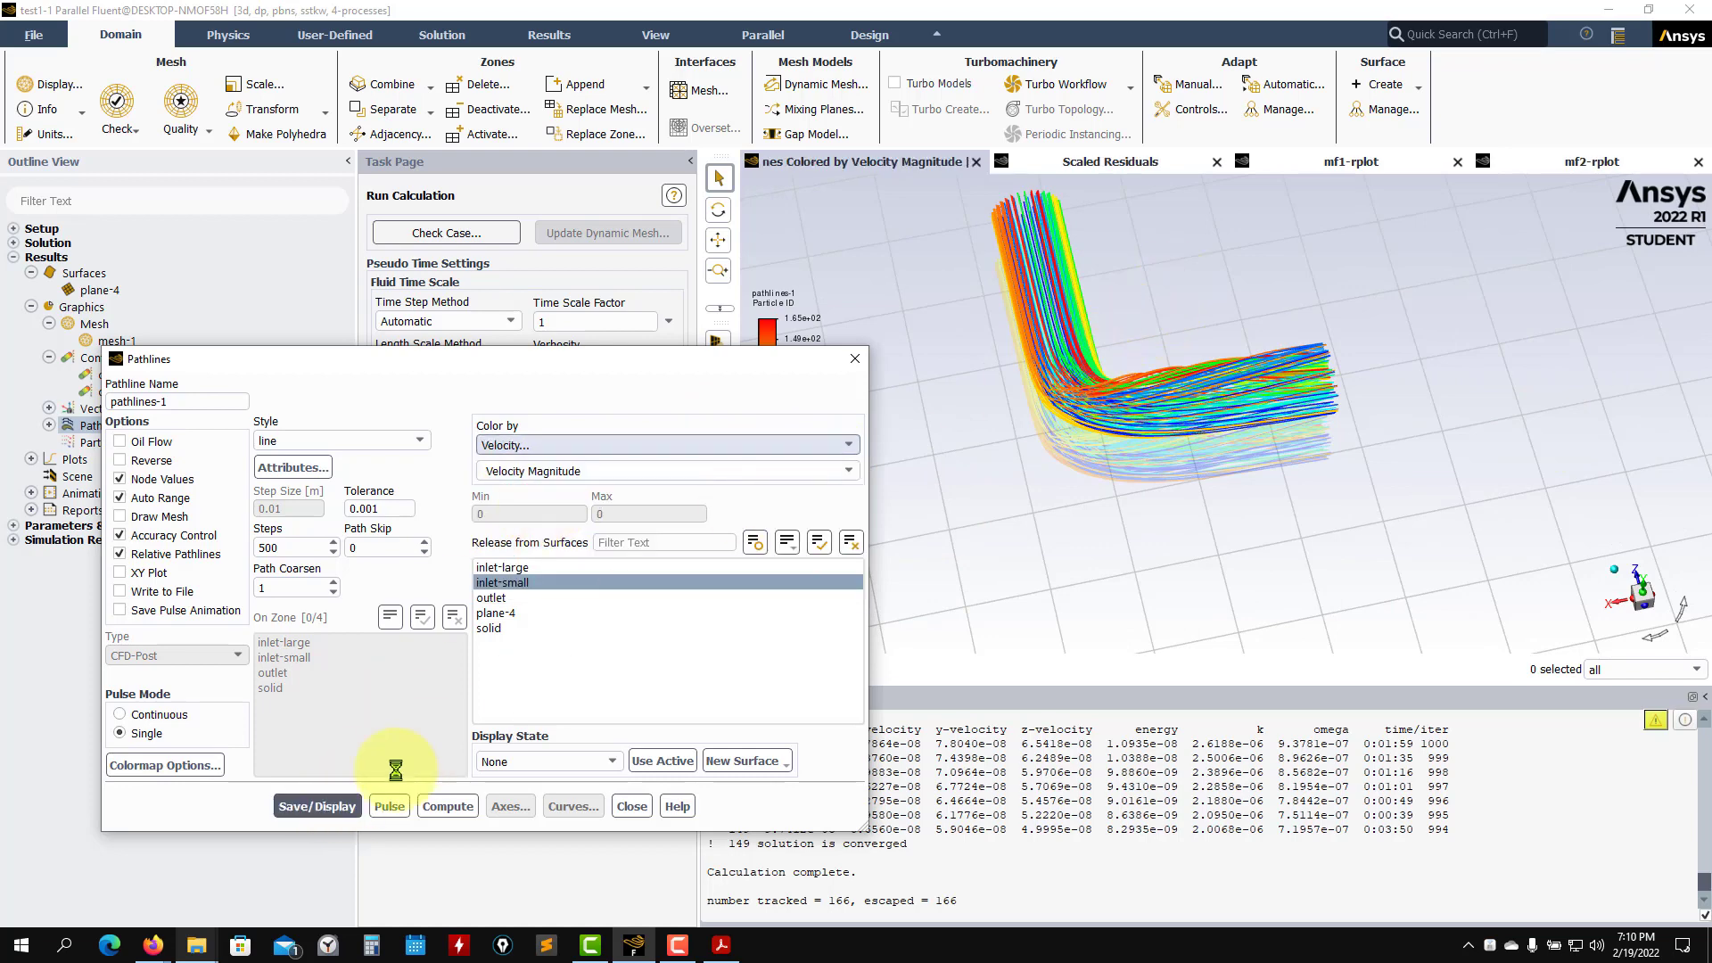
pyautogui.moveTo(1275, 438); pyautogui.dragTo(1207, 552)
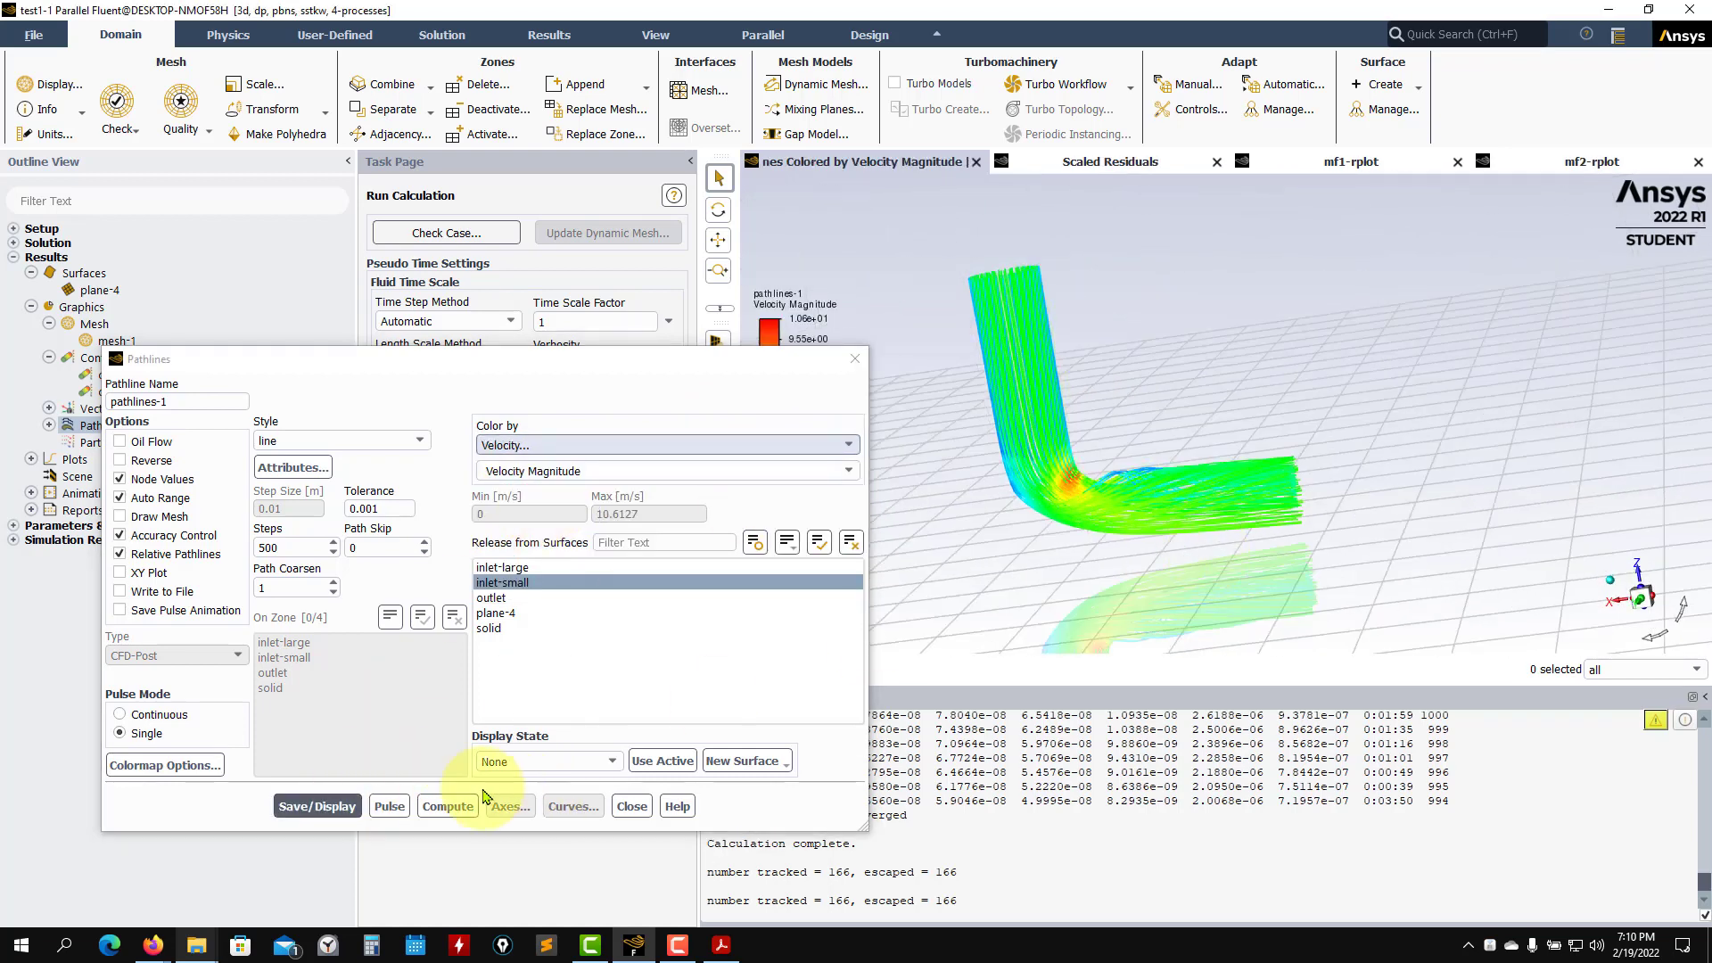
# Step: Play the pathline pulse animation and stop it, redisplay the static pathlines, and close the pathline settings
pyautogui.click(390, 807)
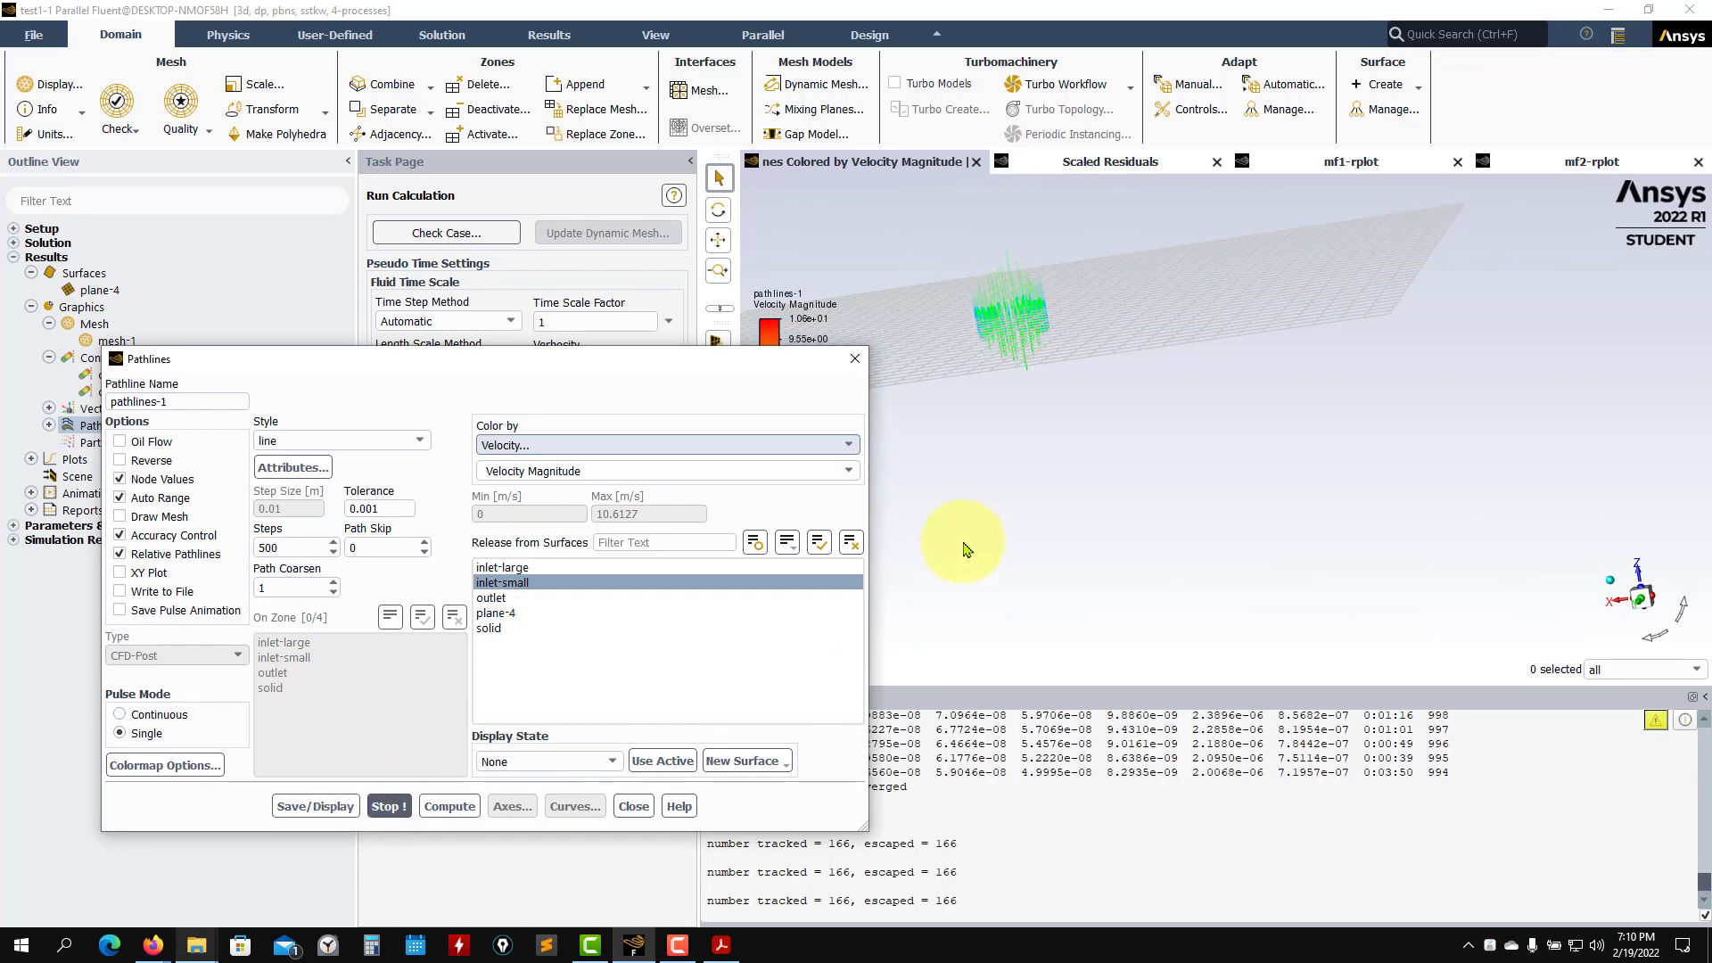
pyautogui.moveTo(1032, 517); pyautogui.dragTo(1177, 451)
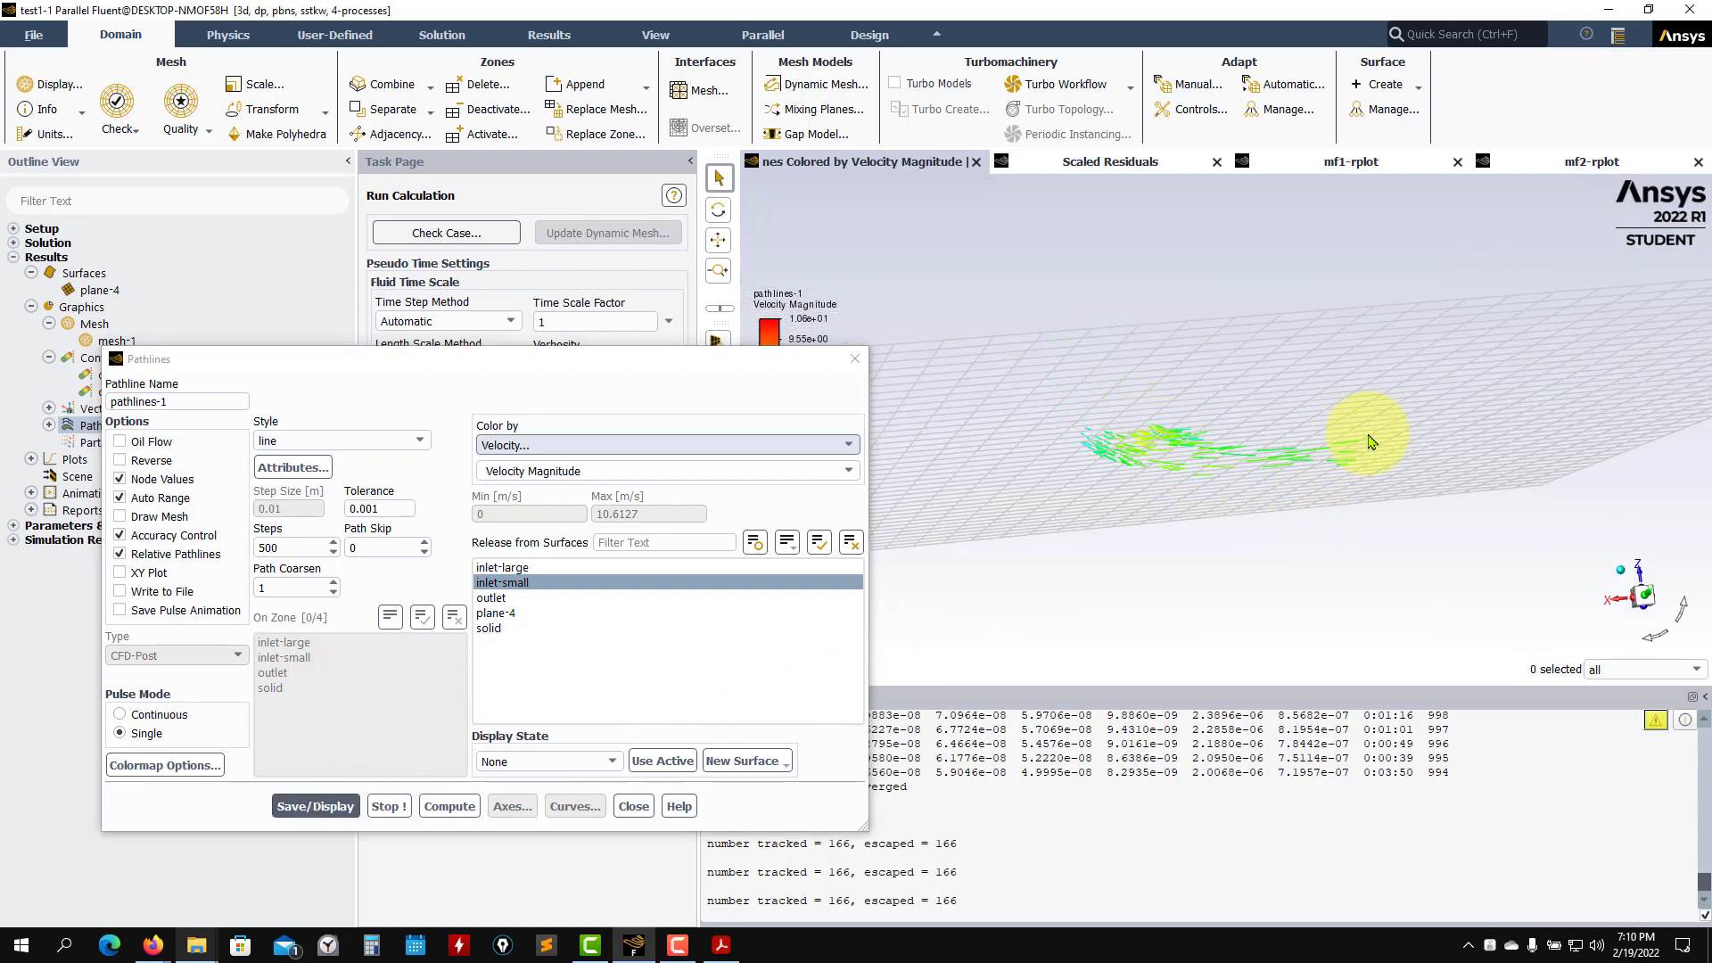
pyautogui.click(632, 807)
pyautogui.click(388, 808)
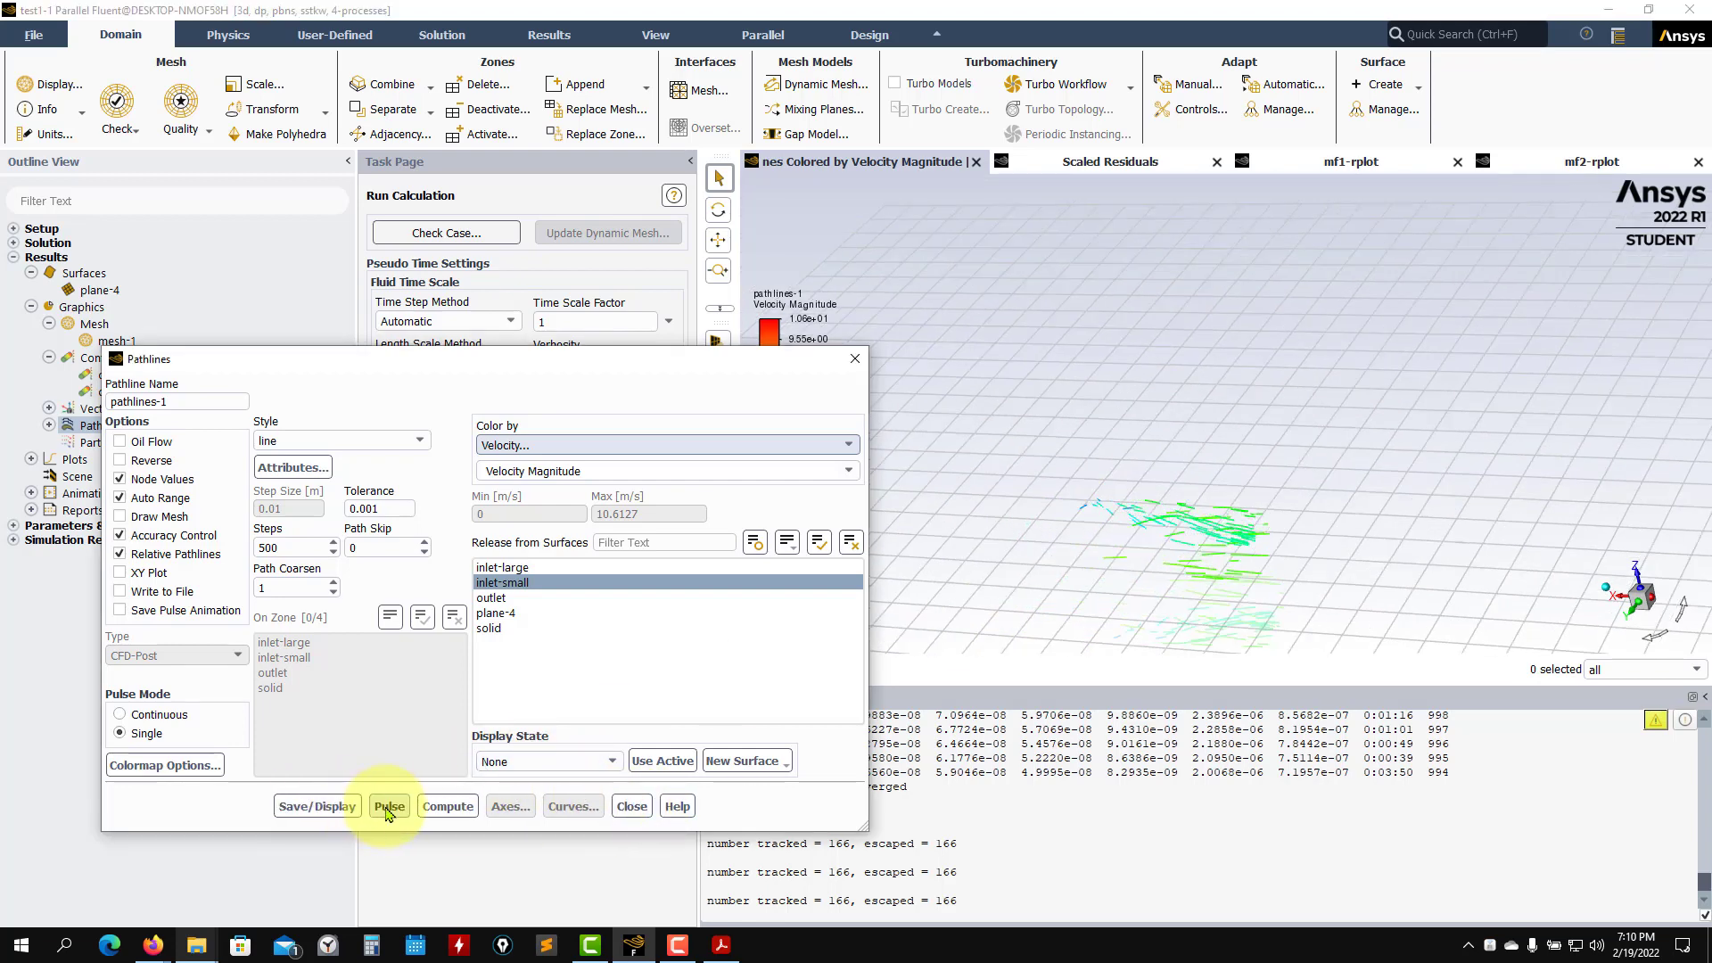
pyautogui.click(348, 807)
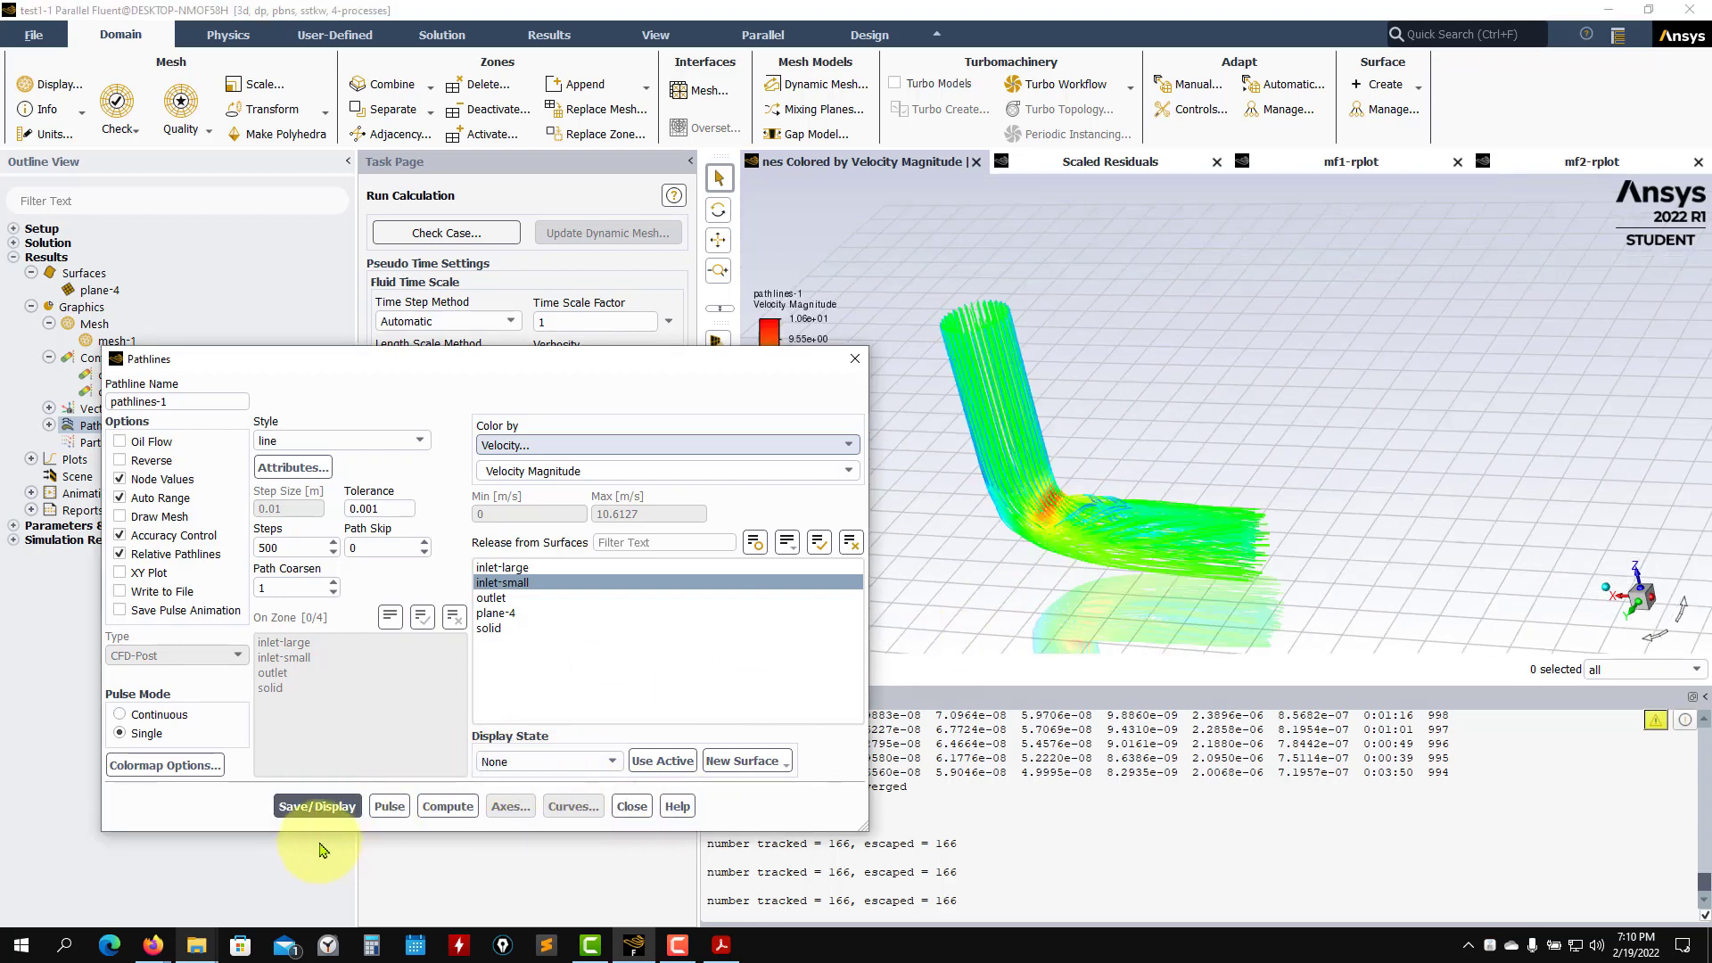
pyautogui.click(631, 806)
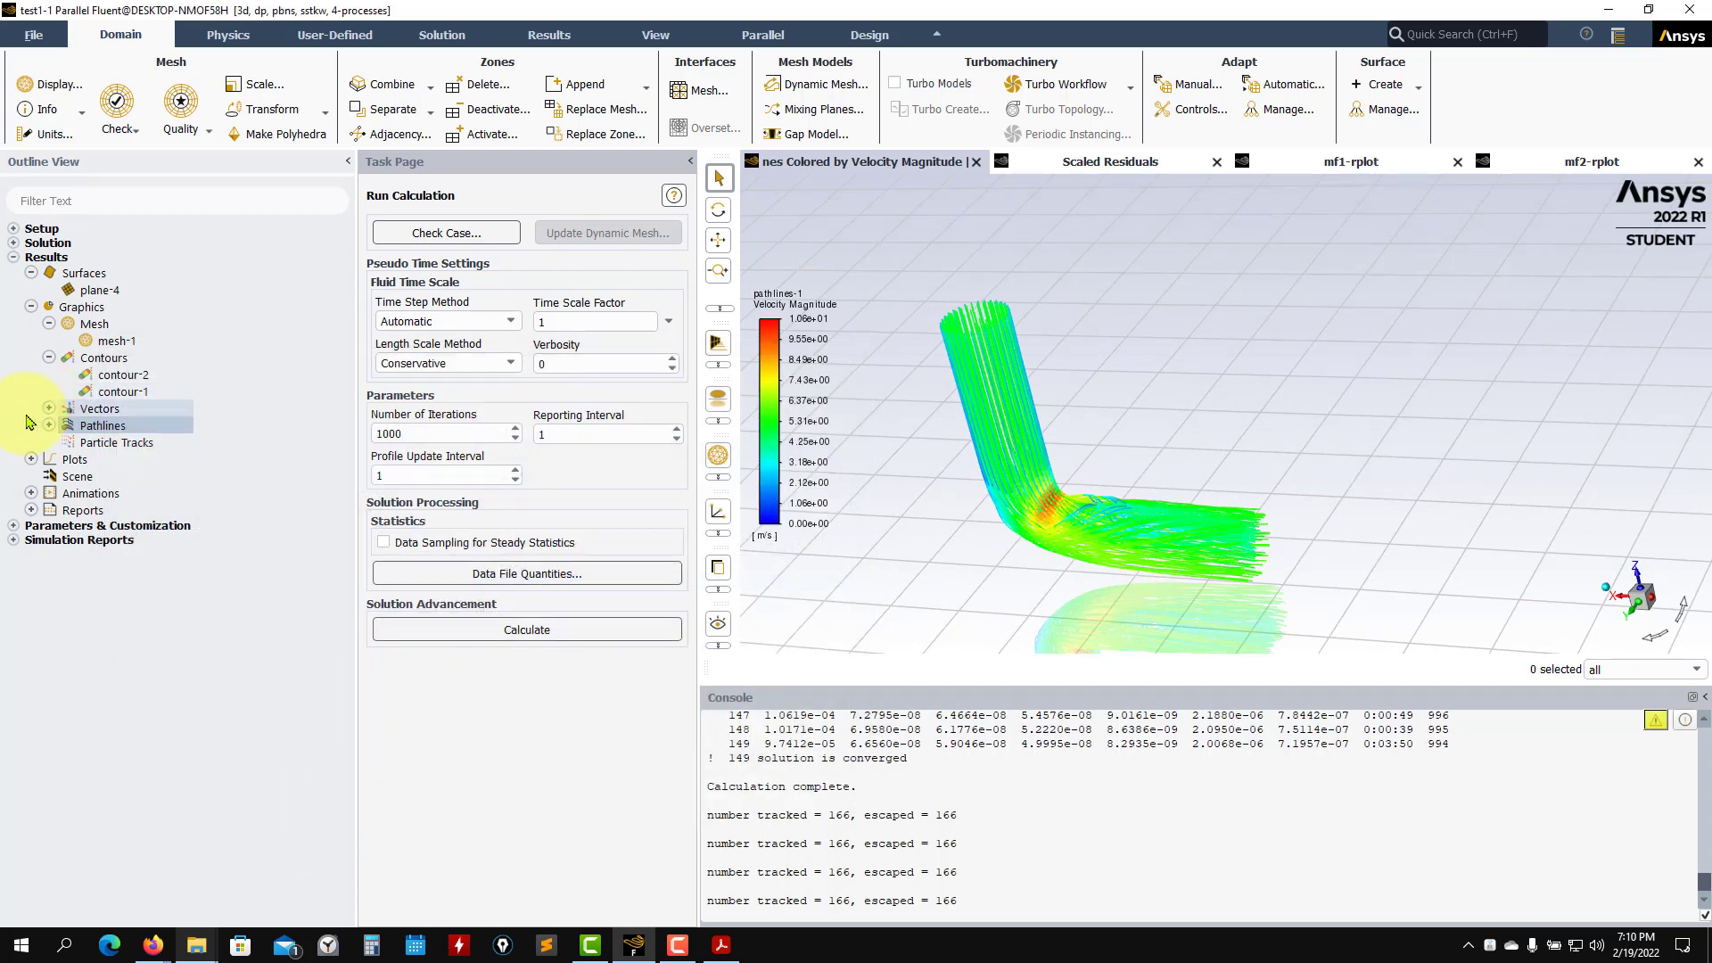
# Step: Review the stored vector and pathline objects, inspect the settings of pathlines-1, and close them
pyautogui.click(49, 424)
pyautogui.click(49, 410)
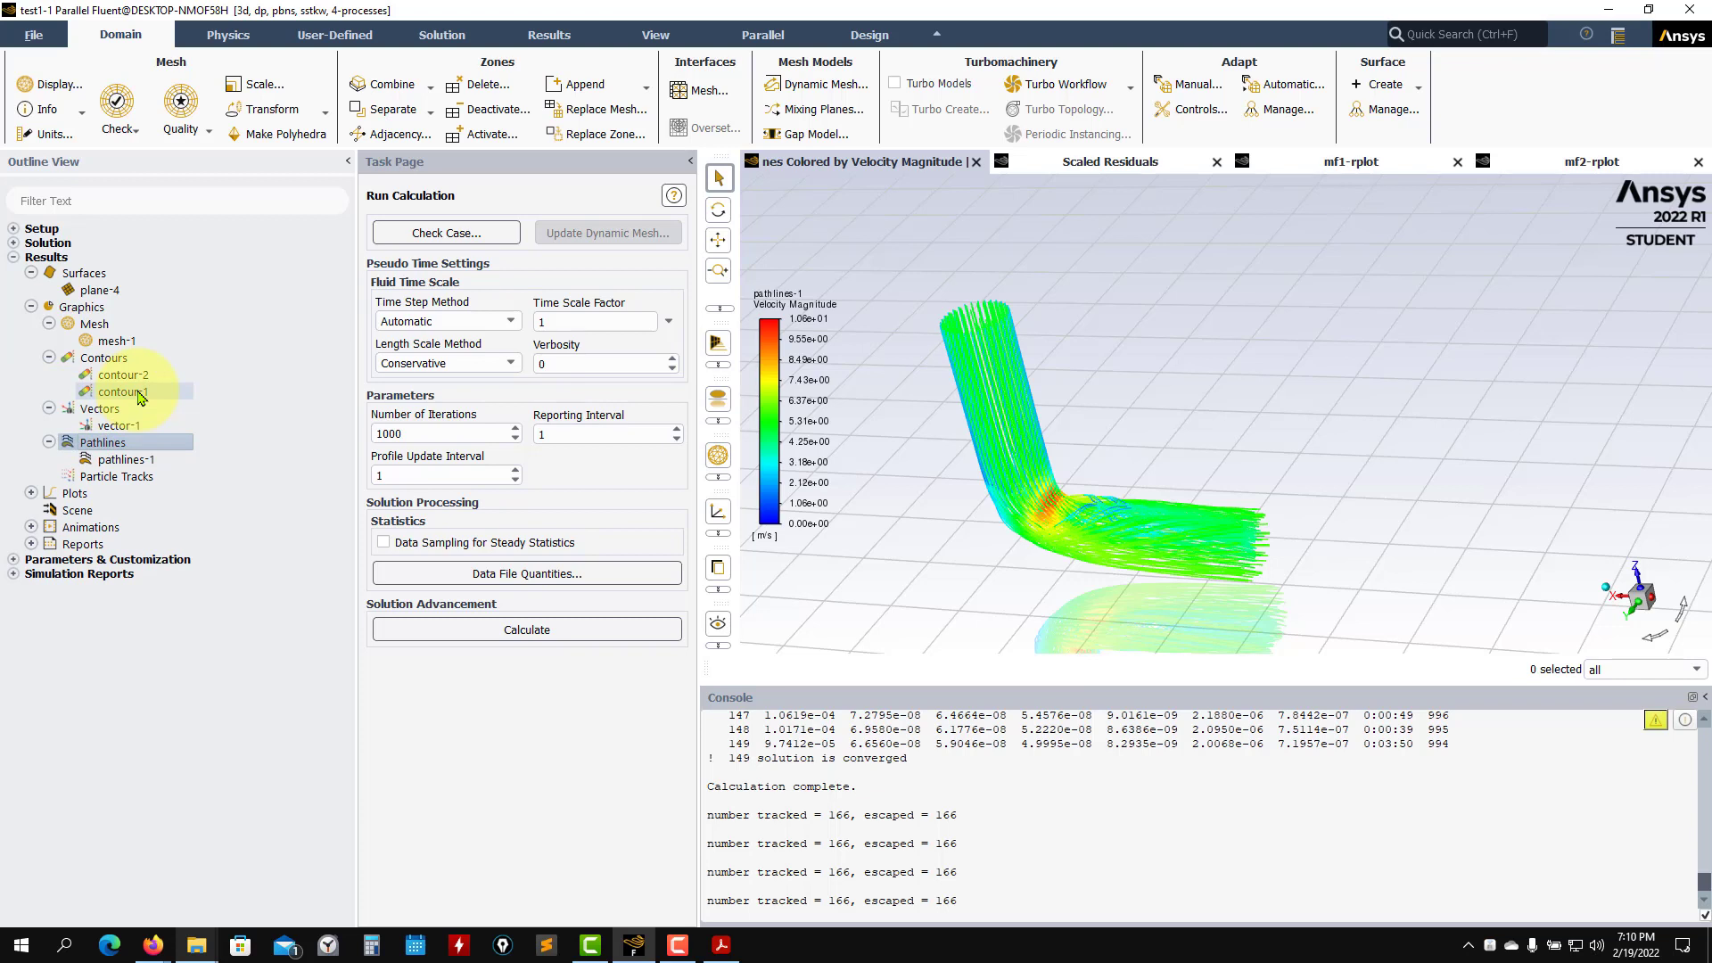
pyautogui.doubleClick(125, 460)
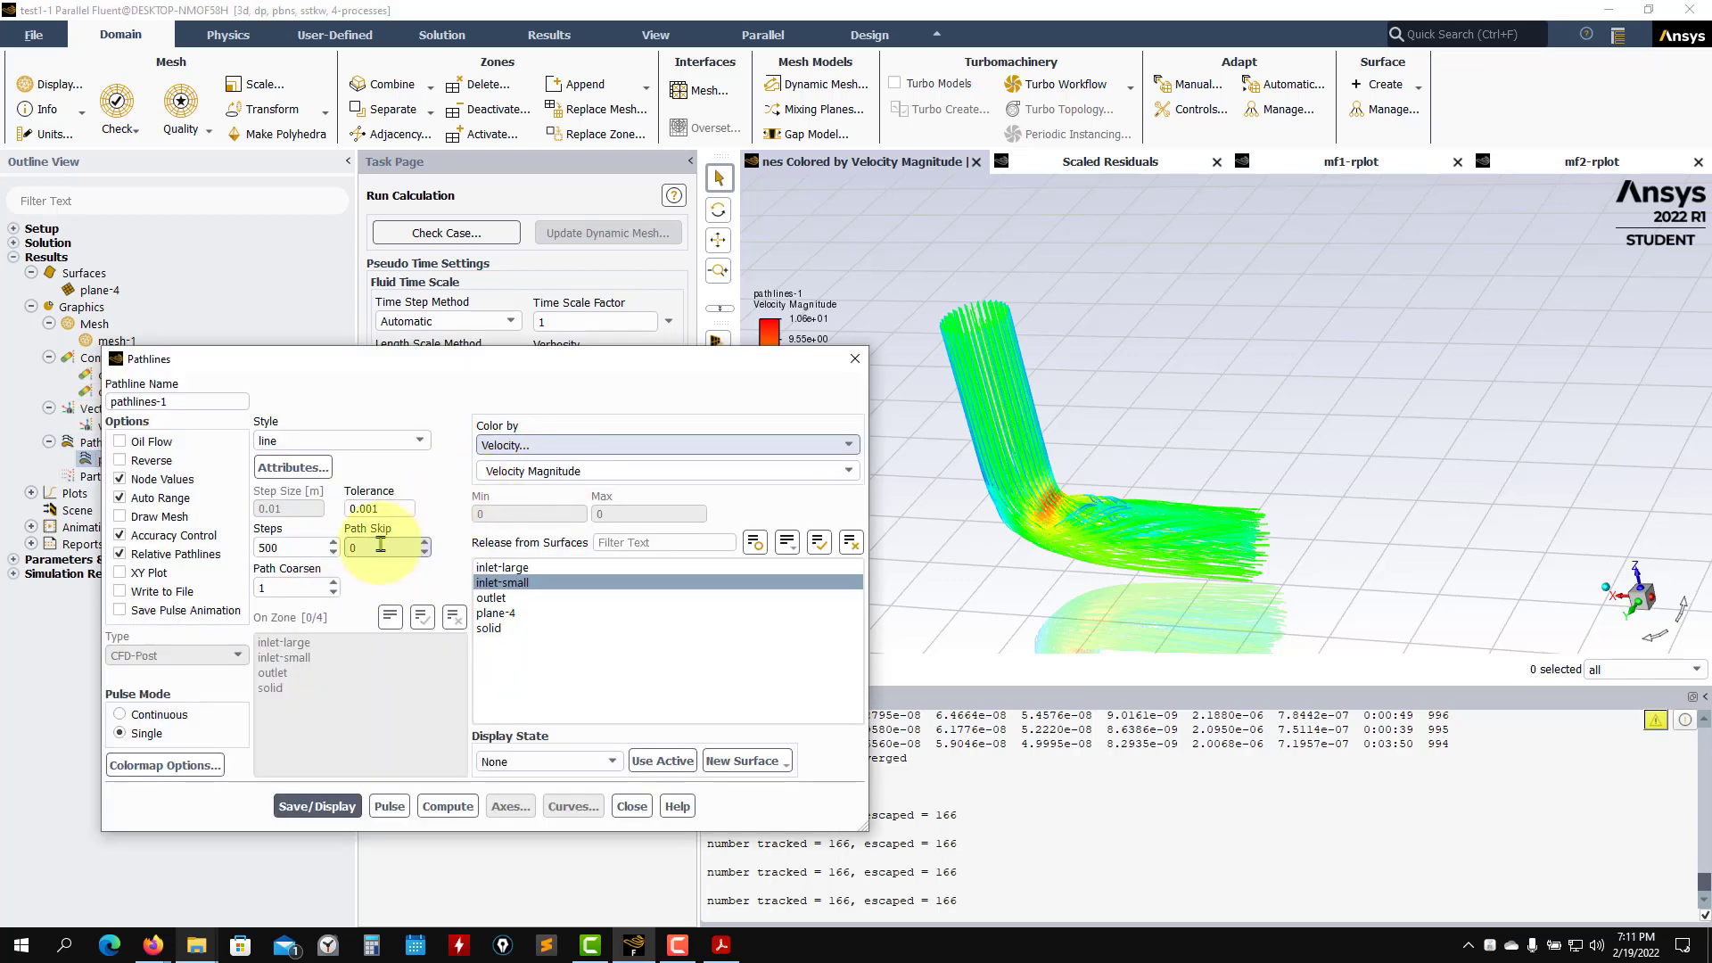
pyautogui.click(633, 807)
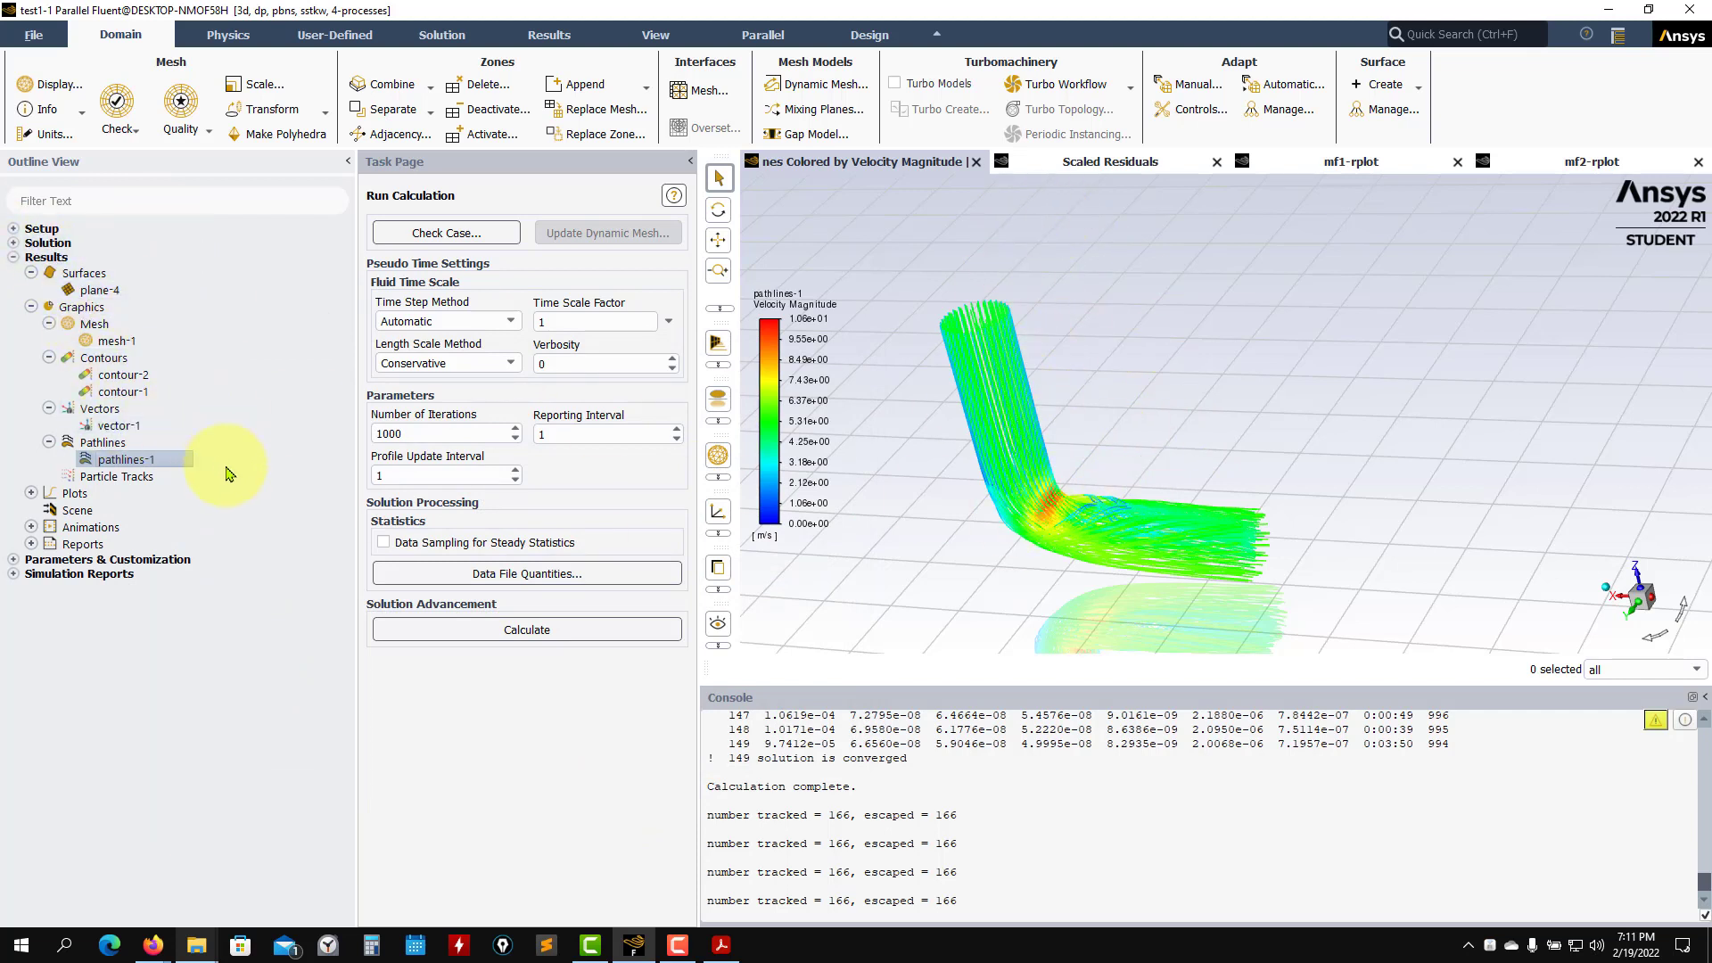
# Step: Save the pathlines view as a color JPEG picture named test1-1-00100.jpg in the Desktop folder
pyautogui.moveTo(1139, 436); pyautogui.dragTo(1067, 484)
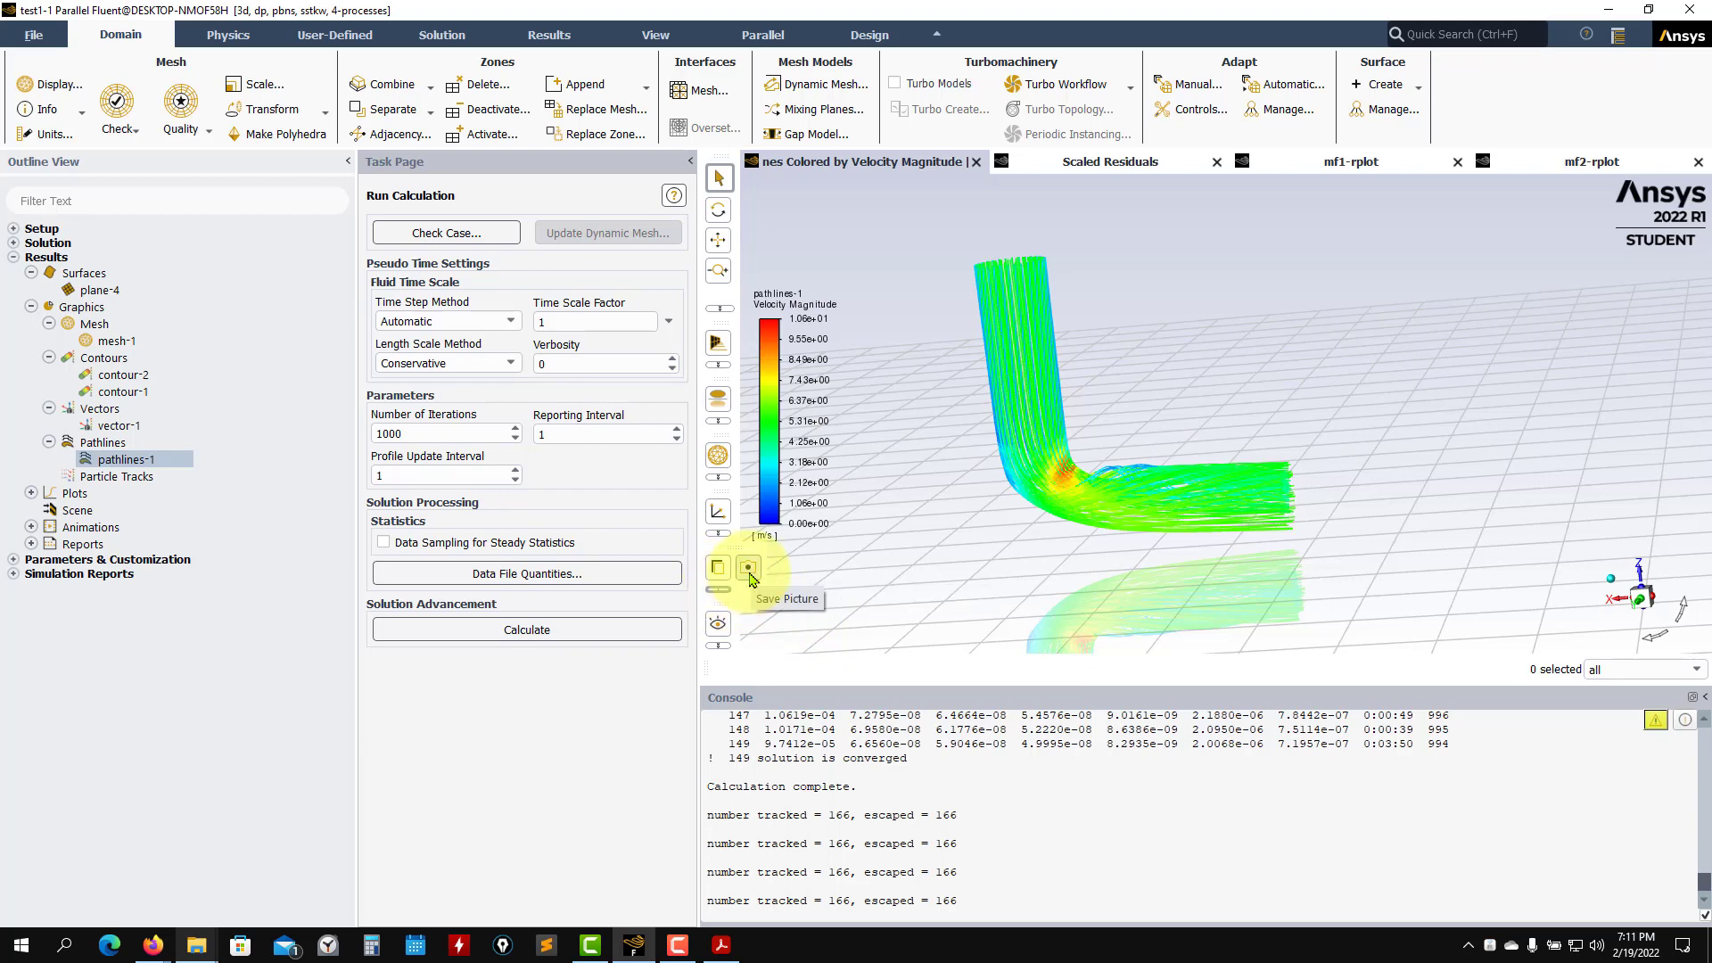
pyautogui.click(749, 567)
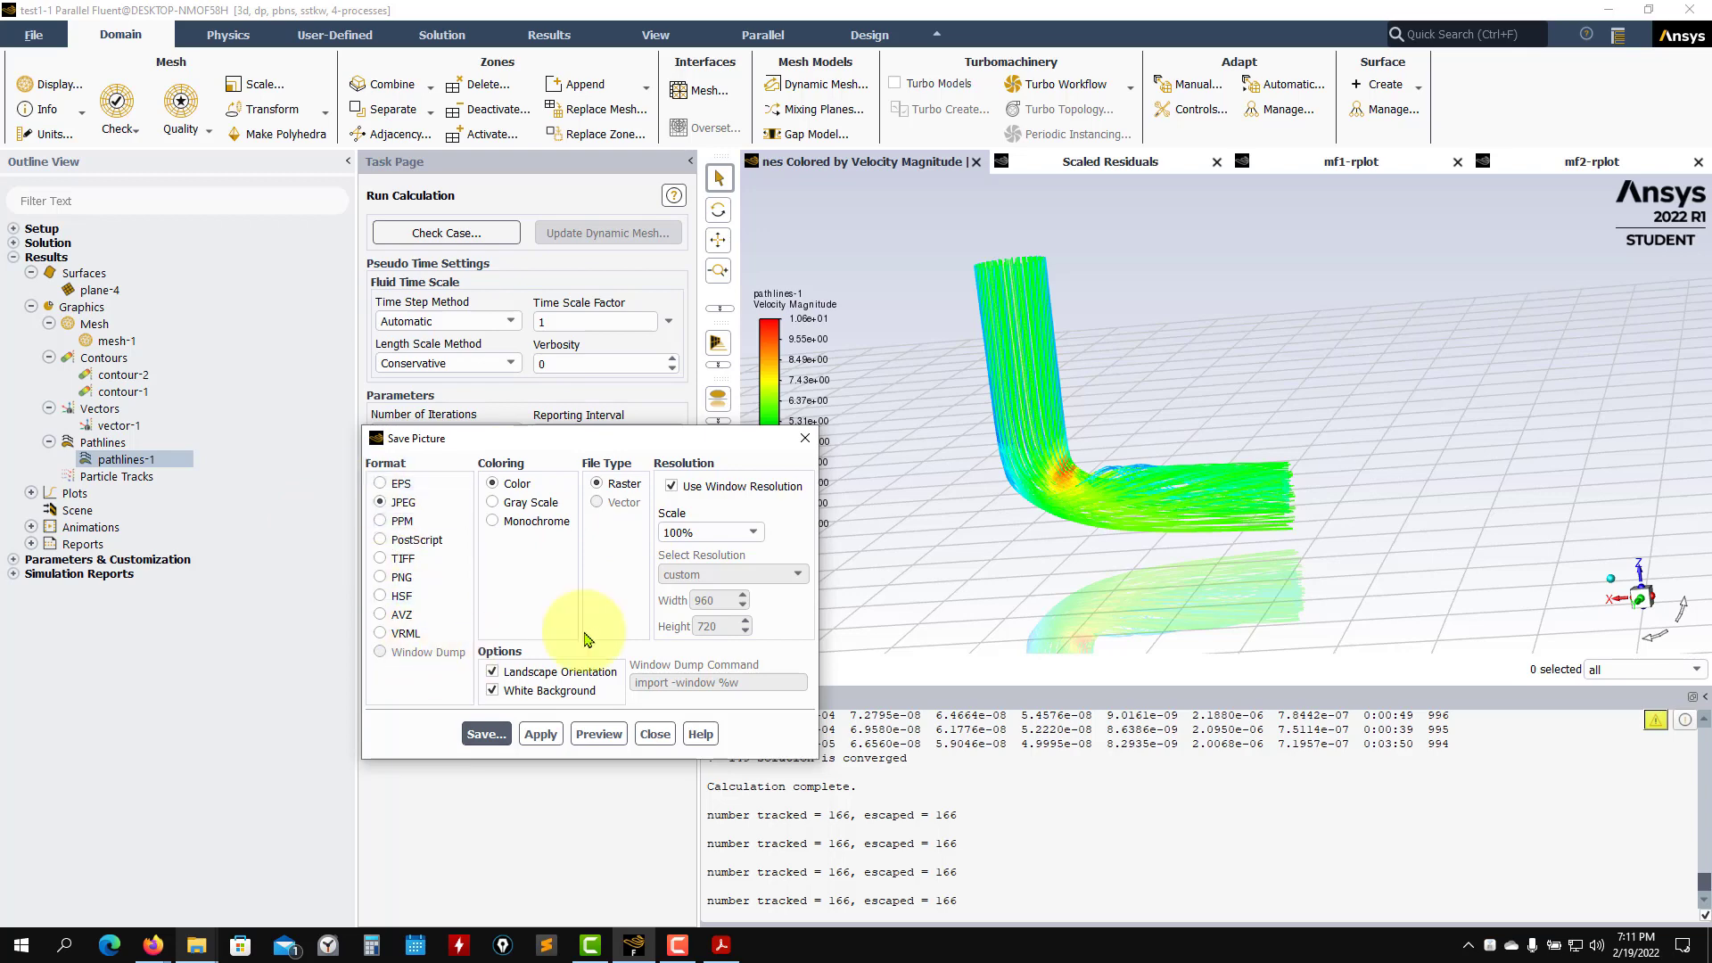
pyautogui.click(486, 734)
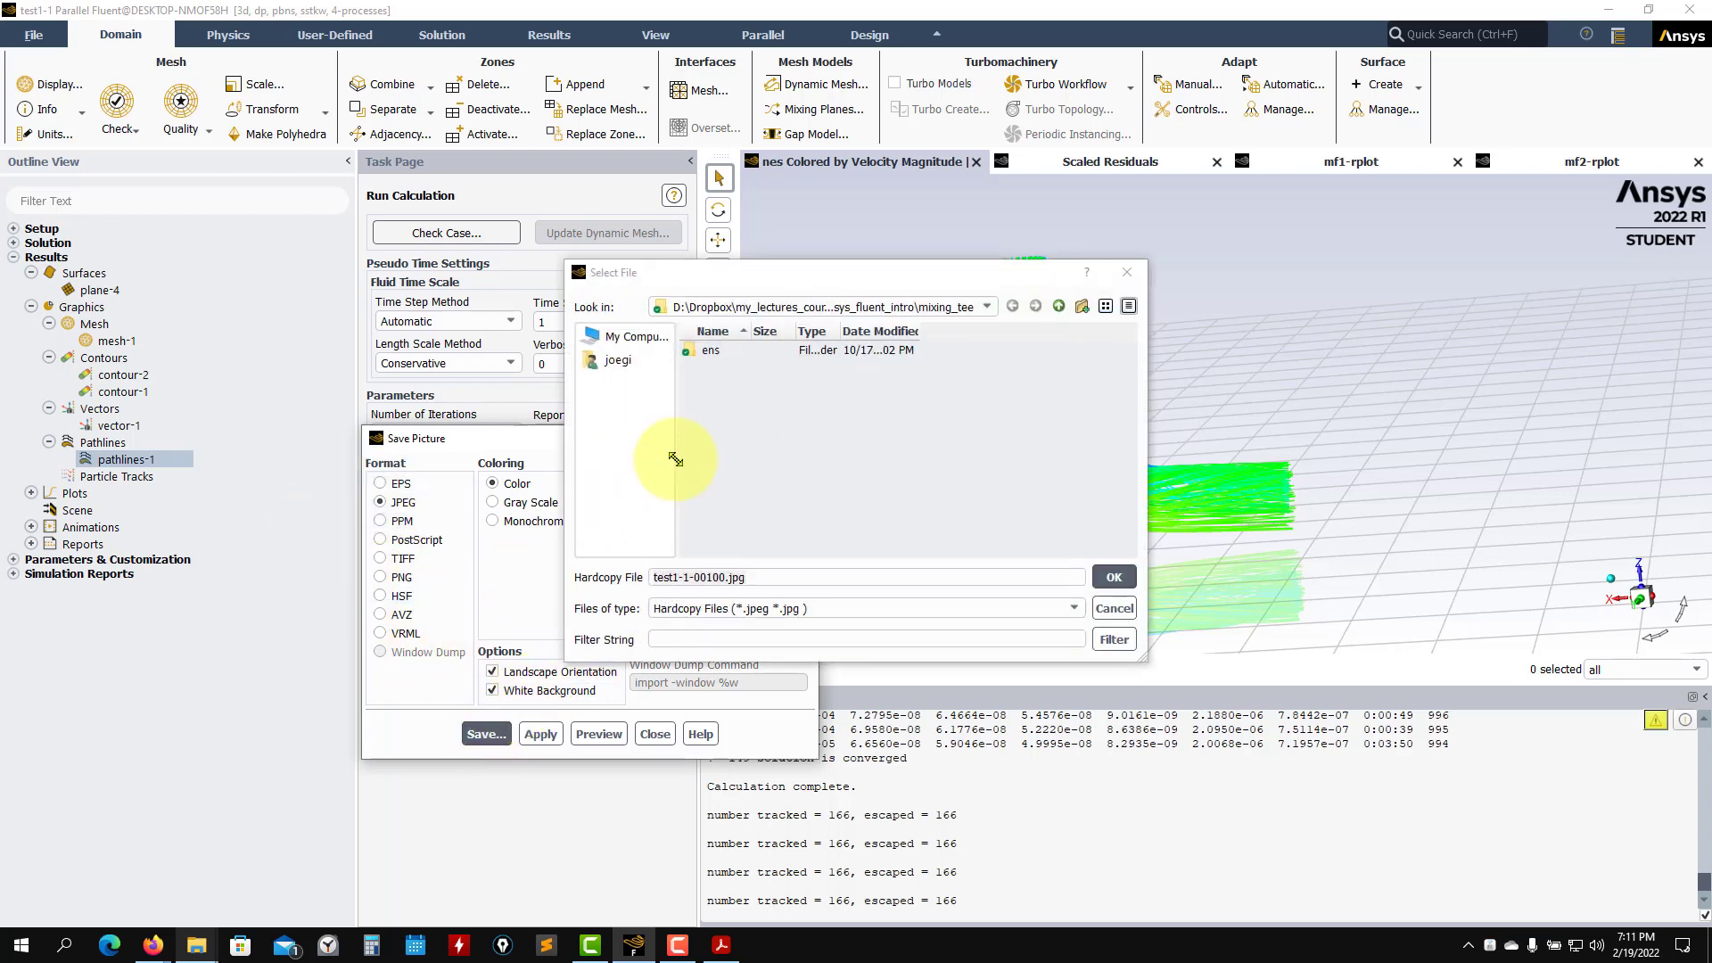
pyautogui.click(618, 359)
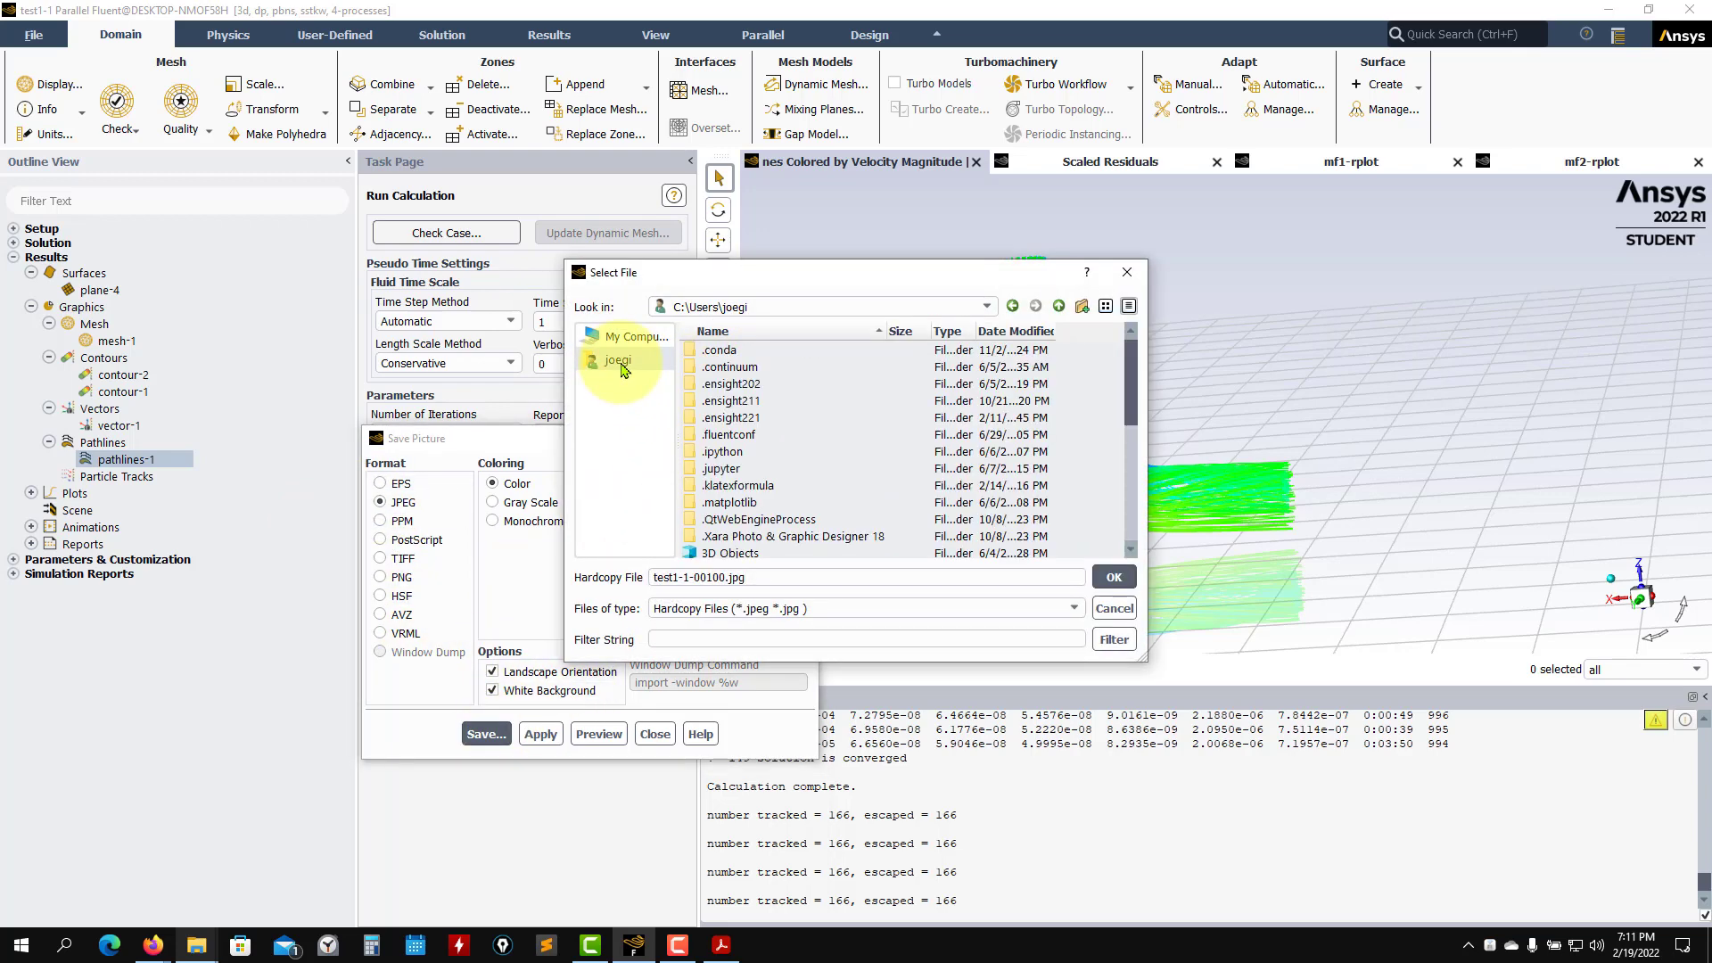
pyautogui.scroll(-3, 776, 469)
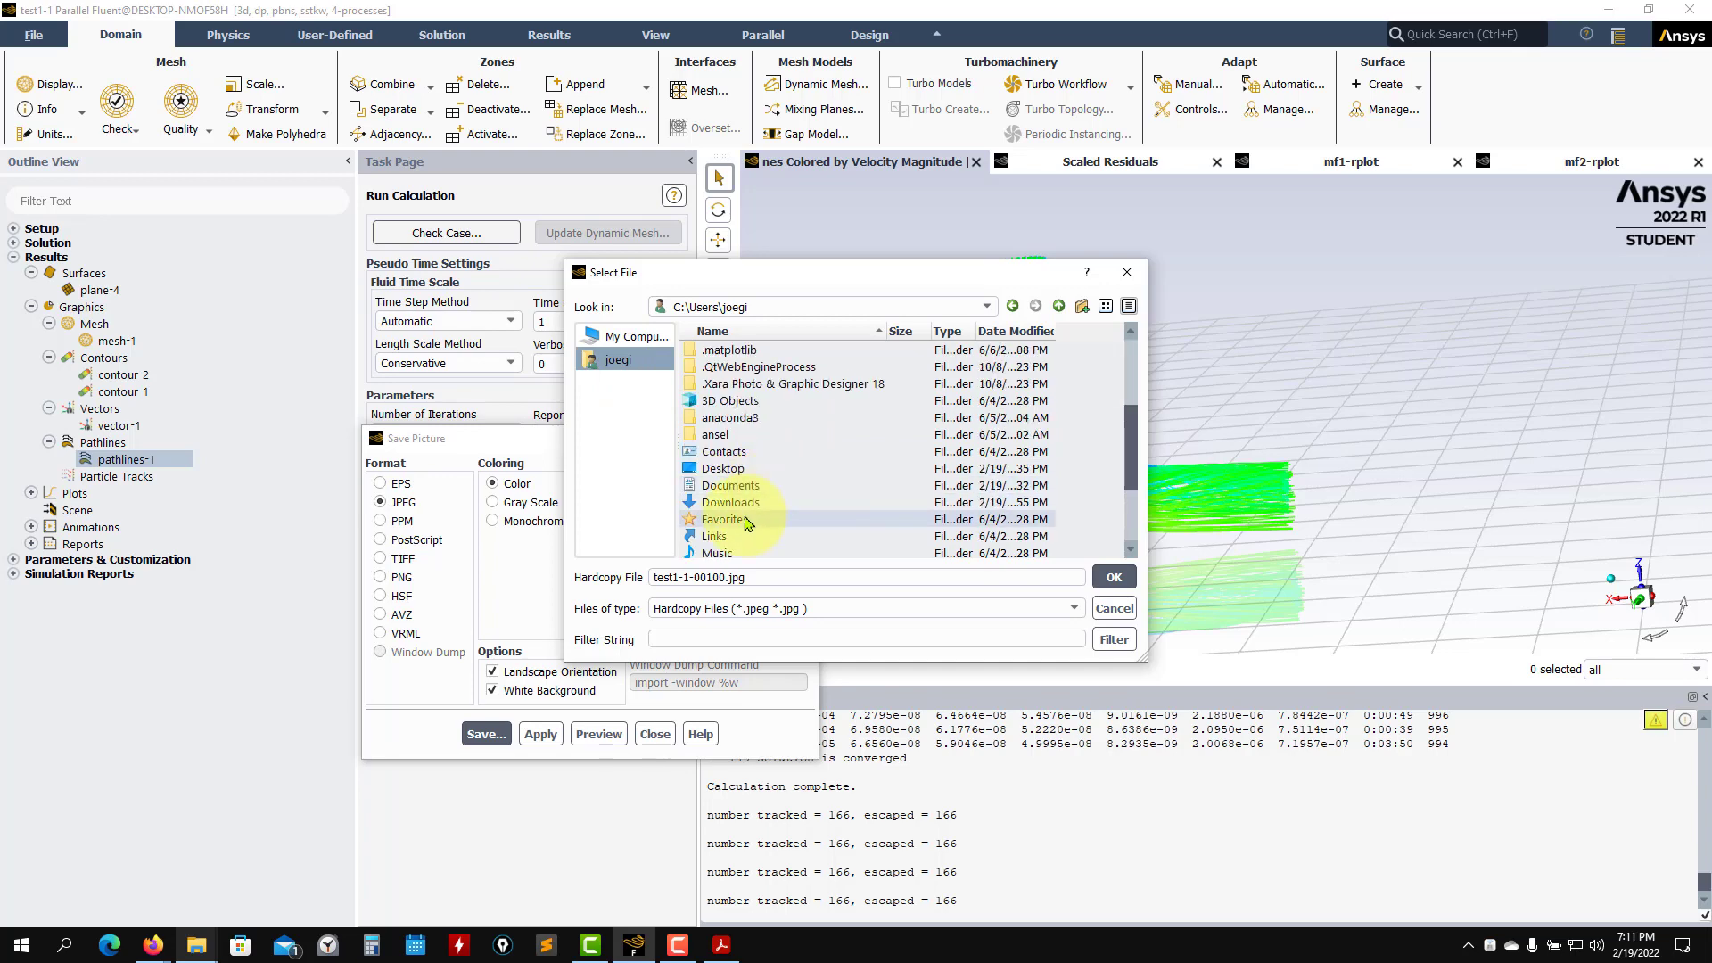
pyautogui.doubleClick(774, 505)
pyautogui.click(1114, 577)
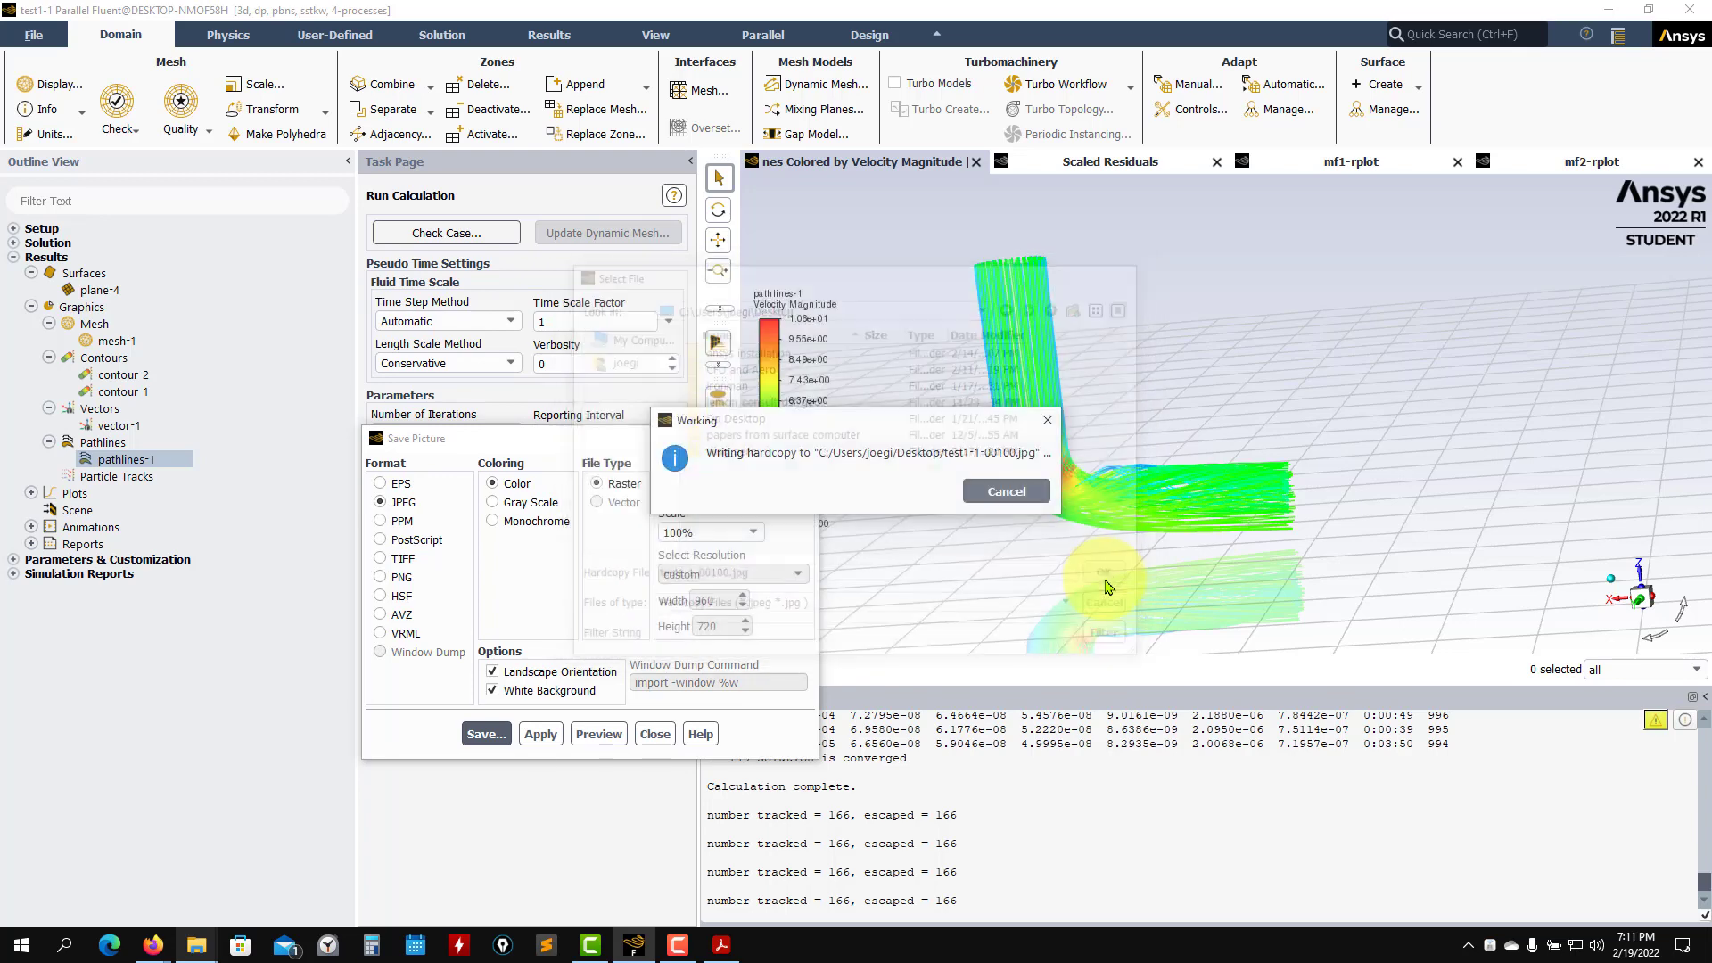
# Step: View the saved test1-1-00100.jpg from the desktop, return to Fluent, and close the picture-saving settings
pyautogui.click(1621, 12)
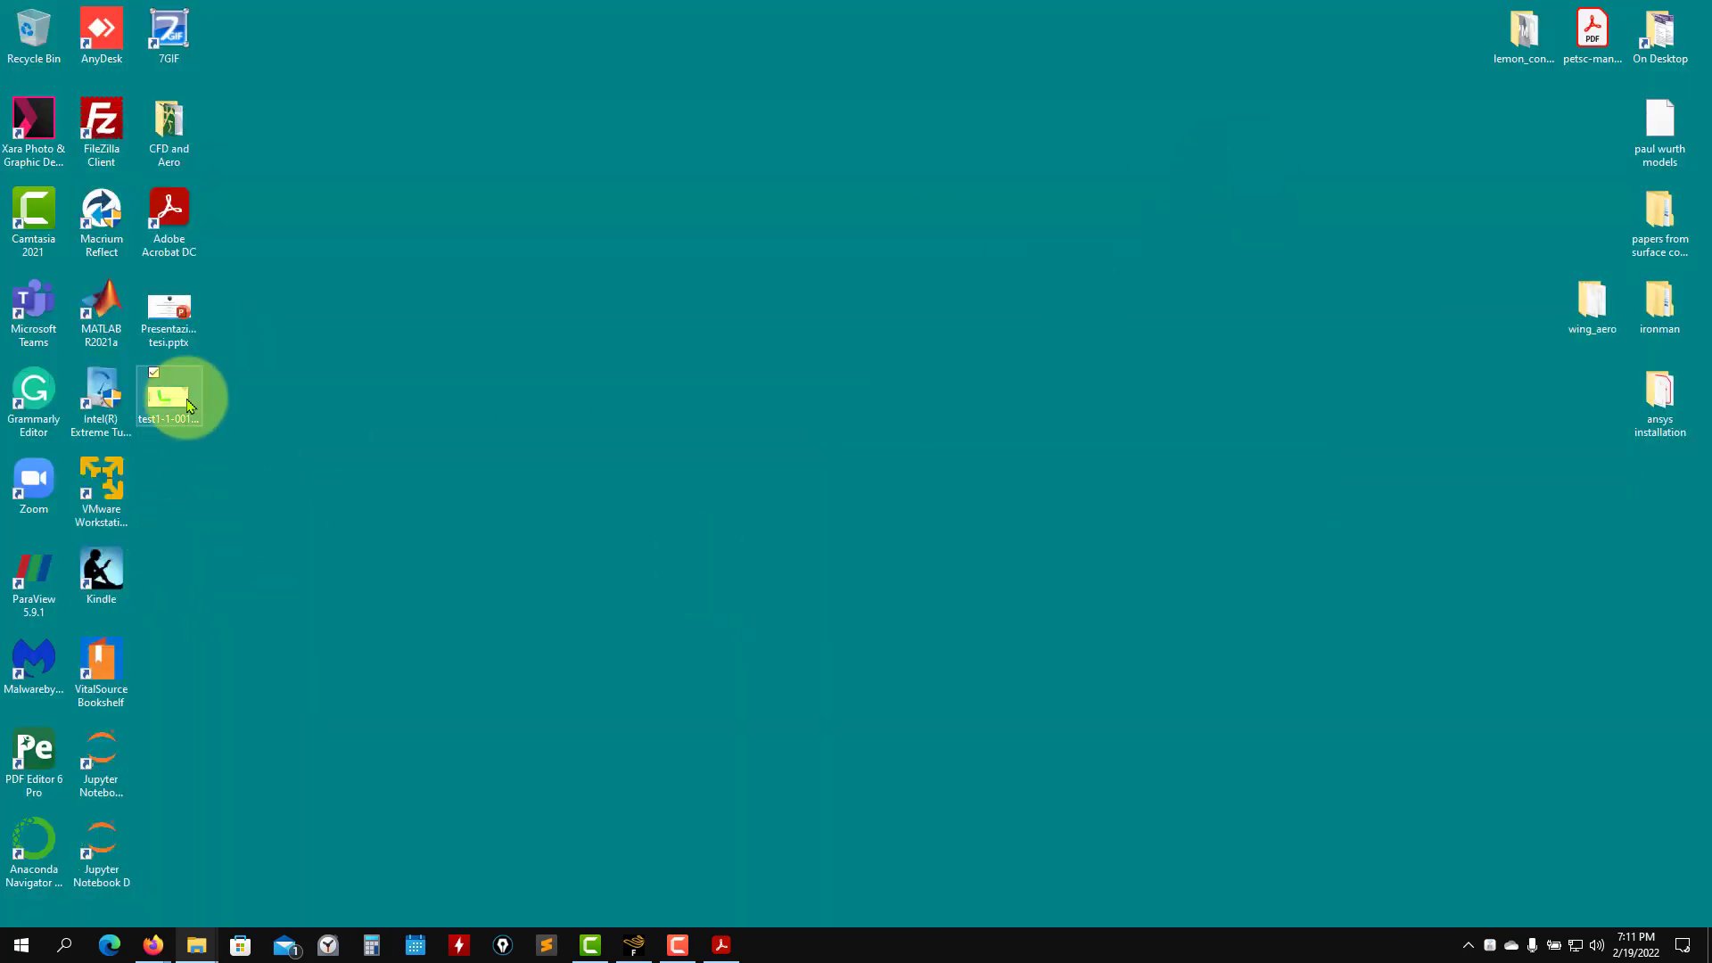
pyautogui.doubleClick(188, 406)
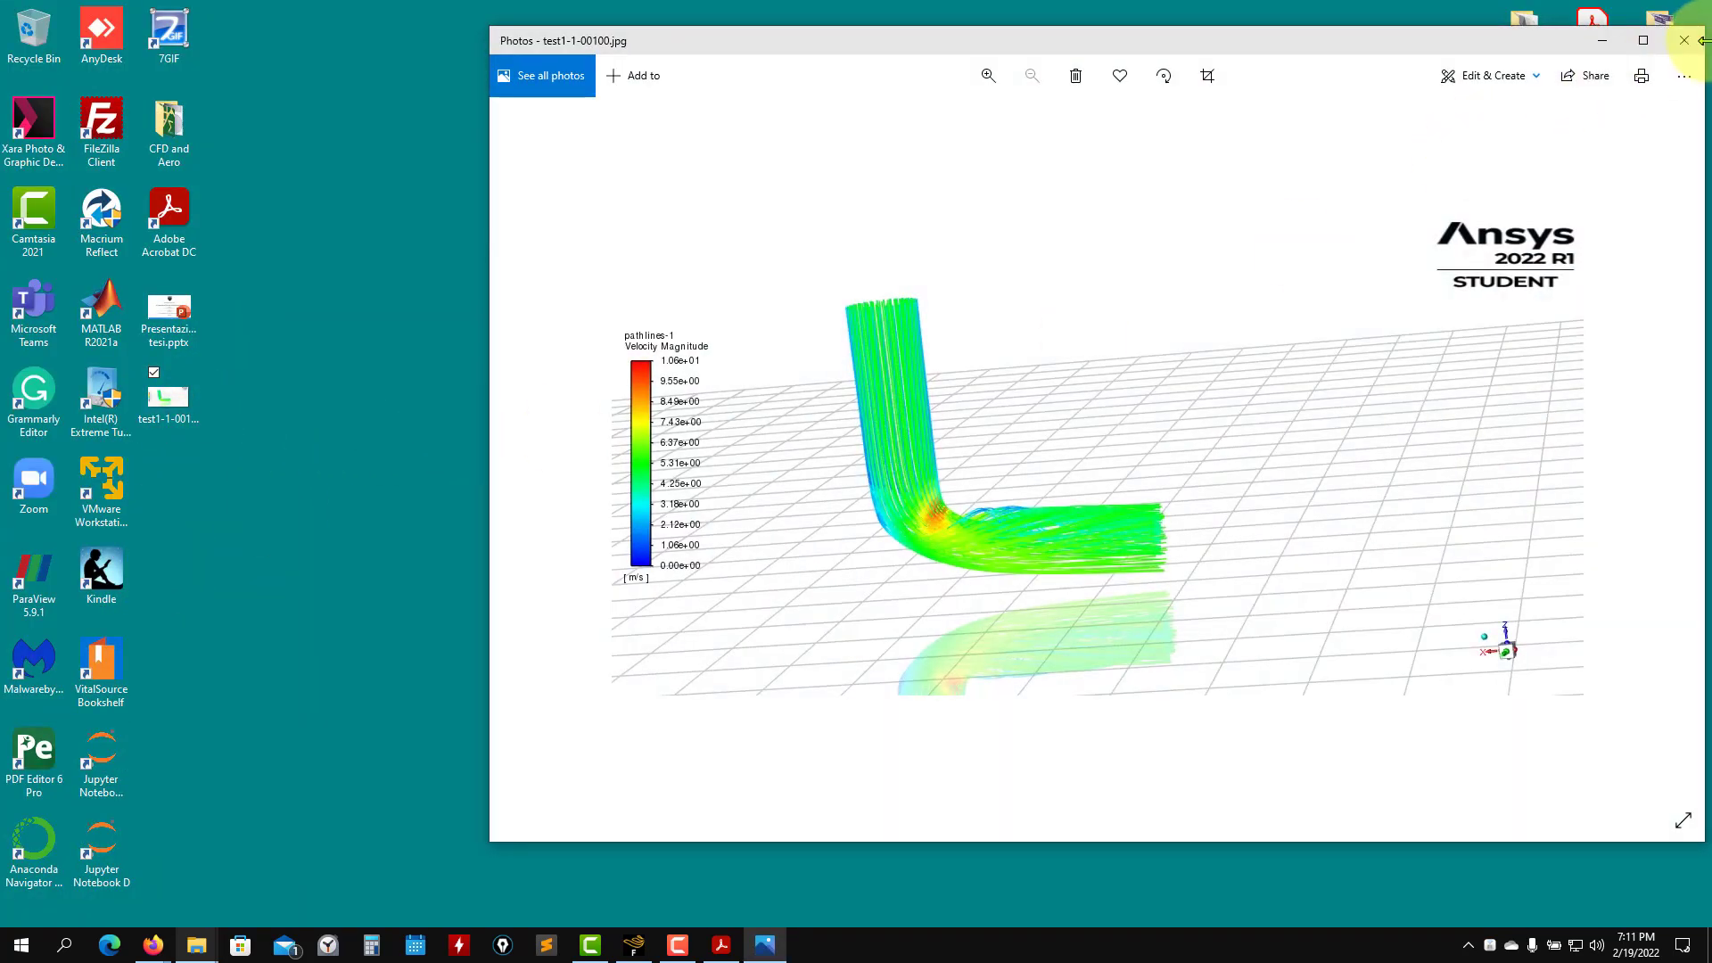
pyautogui.click(1702, 40)
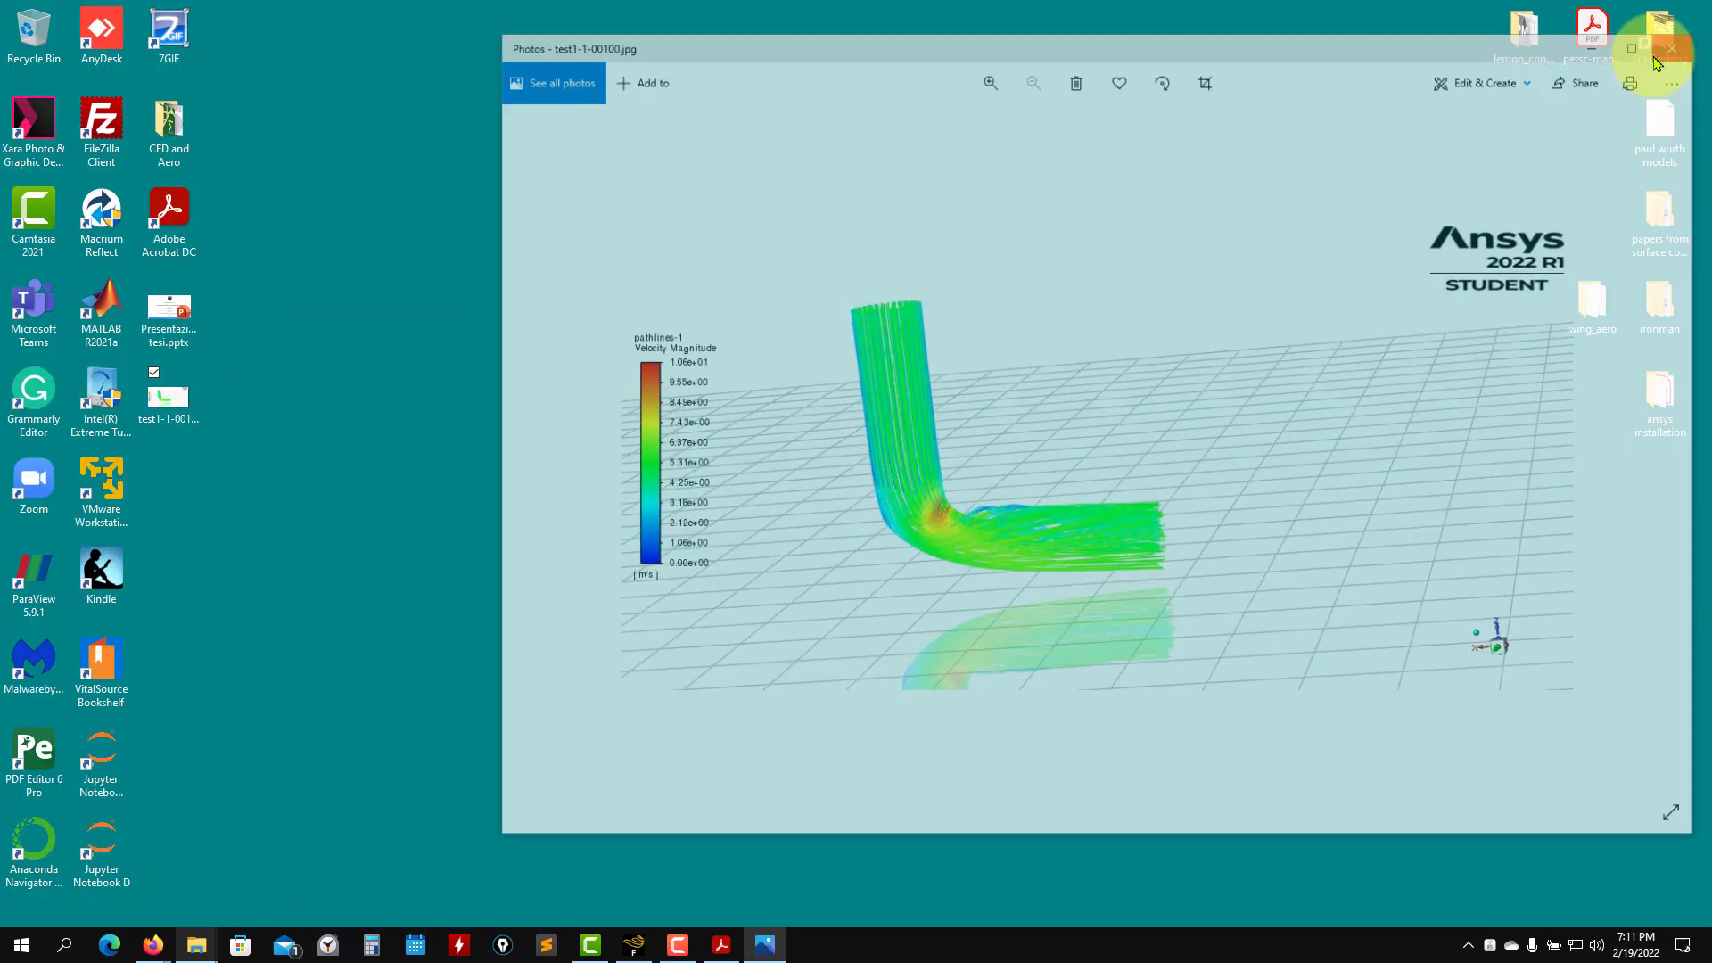
pyautogui.click(649, 945)
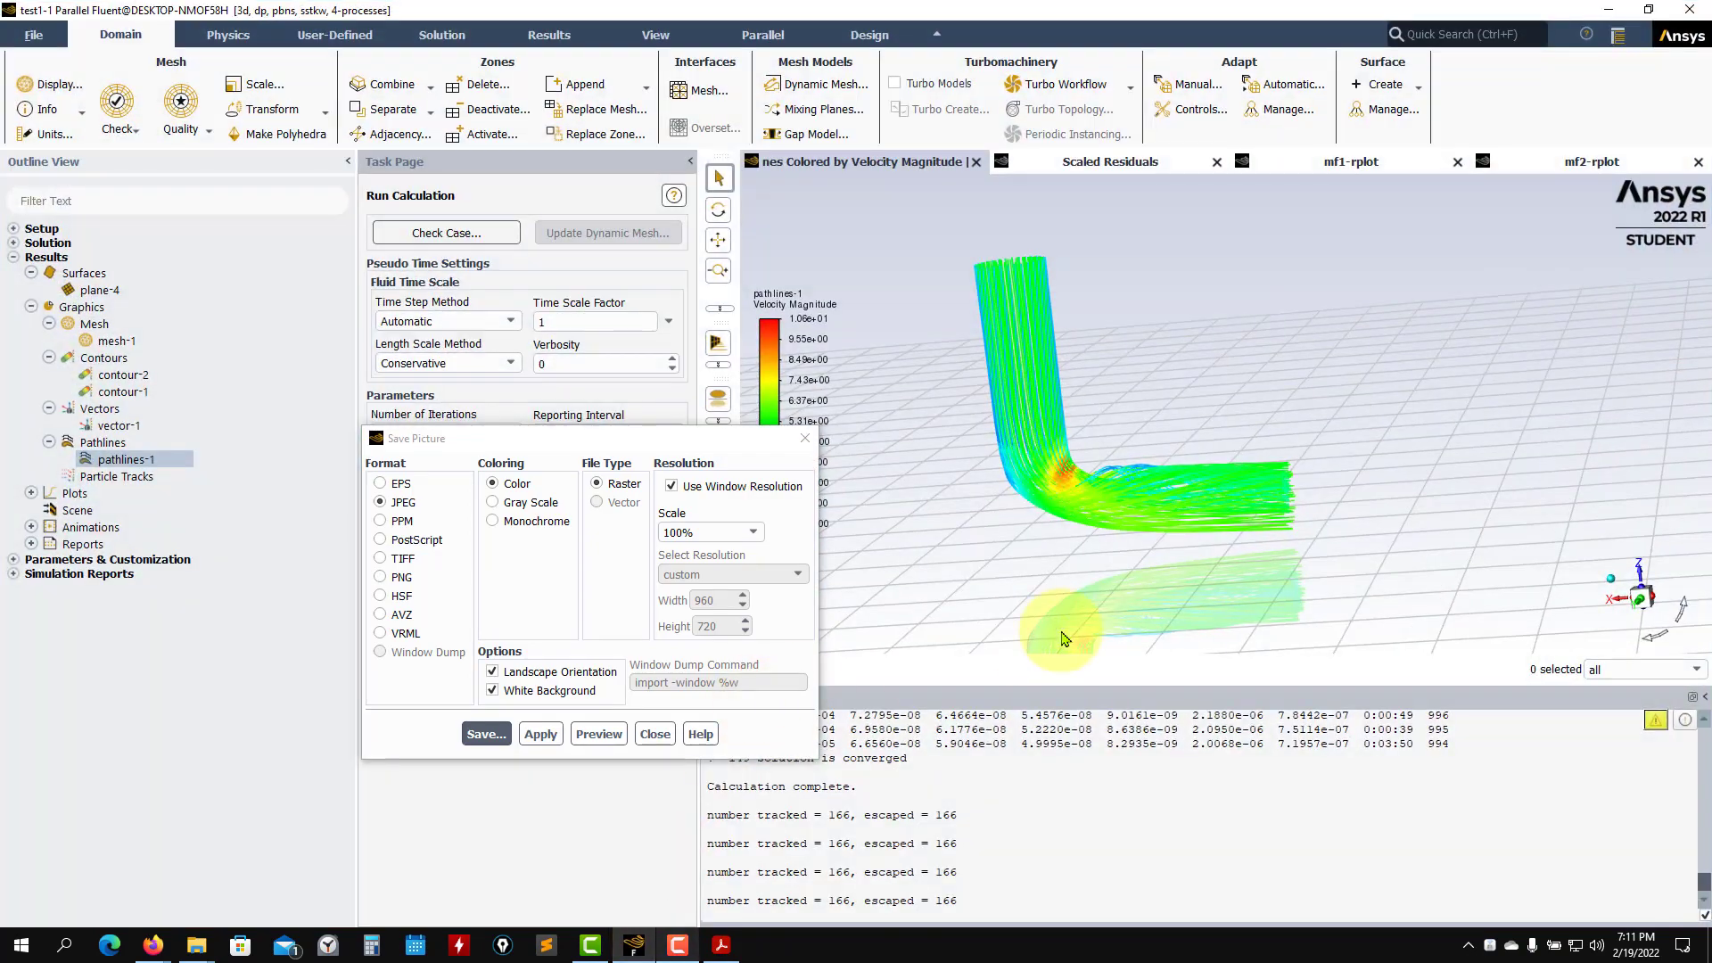
pyautogui.click(654, 733)
pyautogui.moveTo(1145, 519); pyautogui.dragTo(1391, 488)
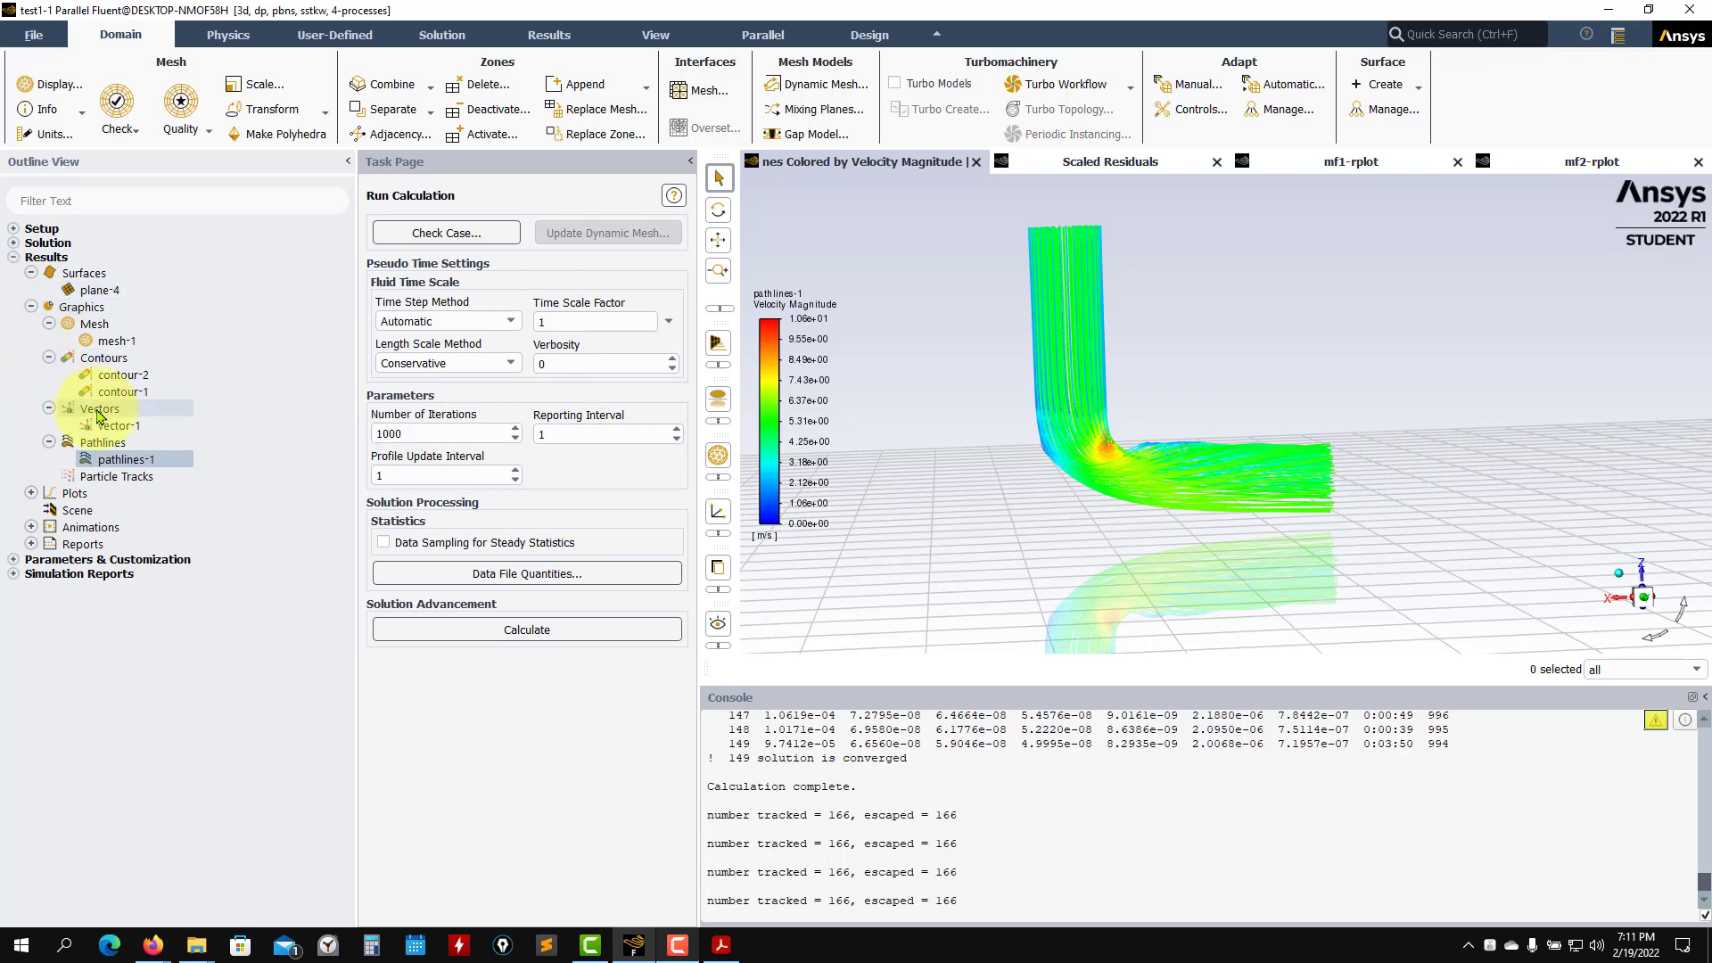
# Step: Compute a mass flow rate flux report for inlet-large, inlet-small, outlet and solid
pyautogui.click(31, 307)
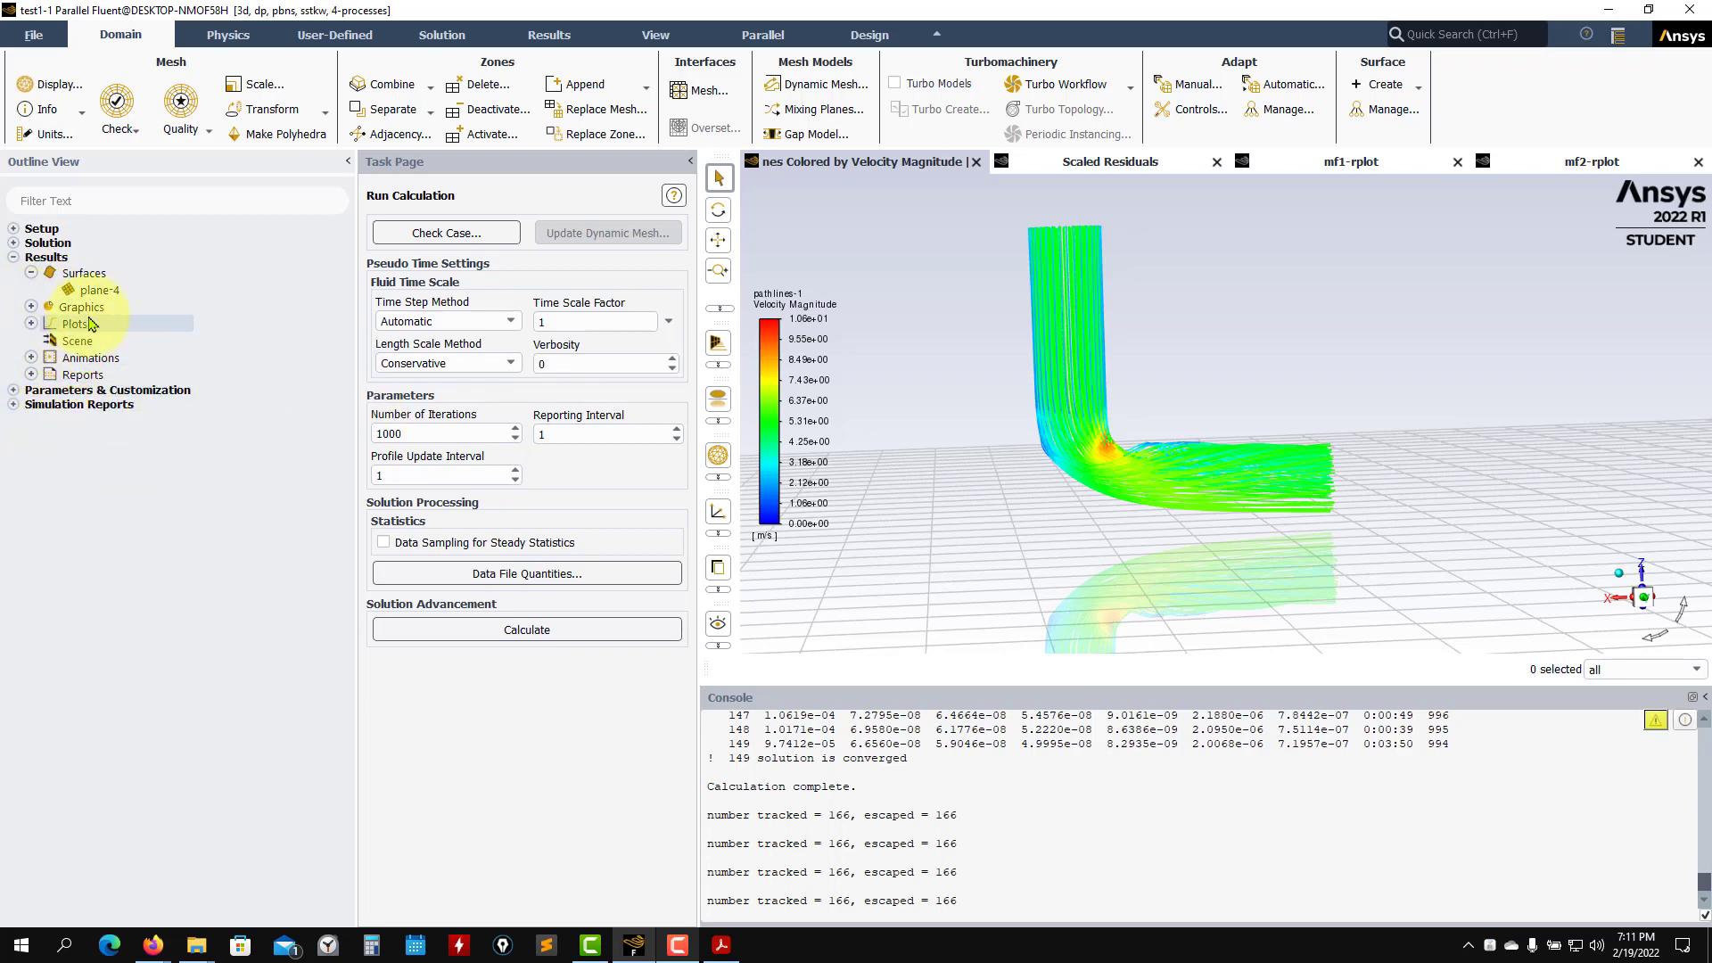
pyautogui.click(33, 378)
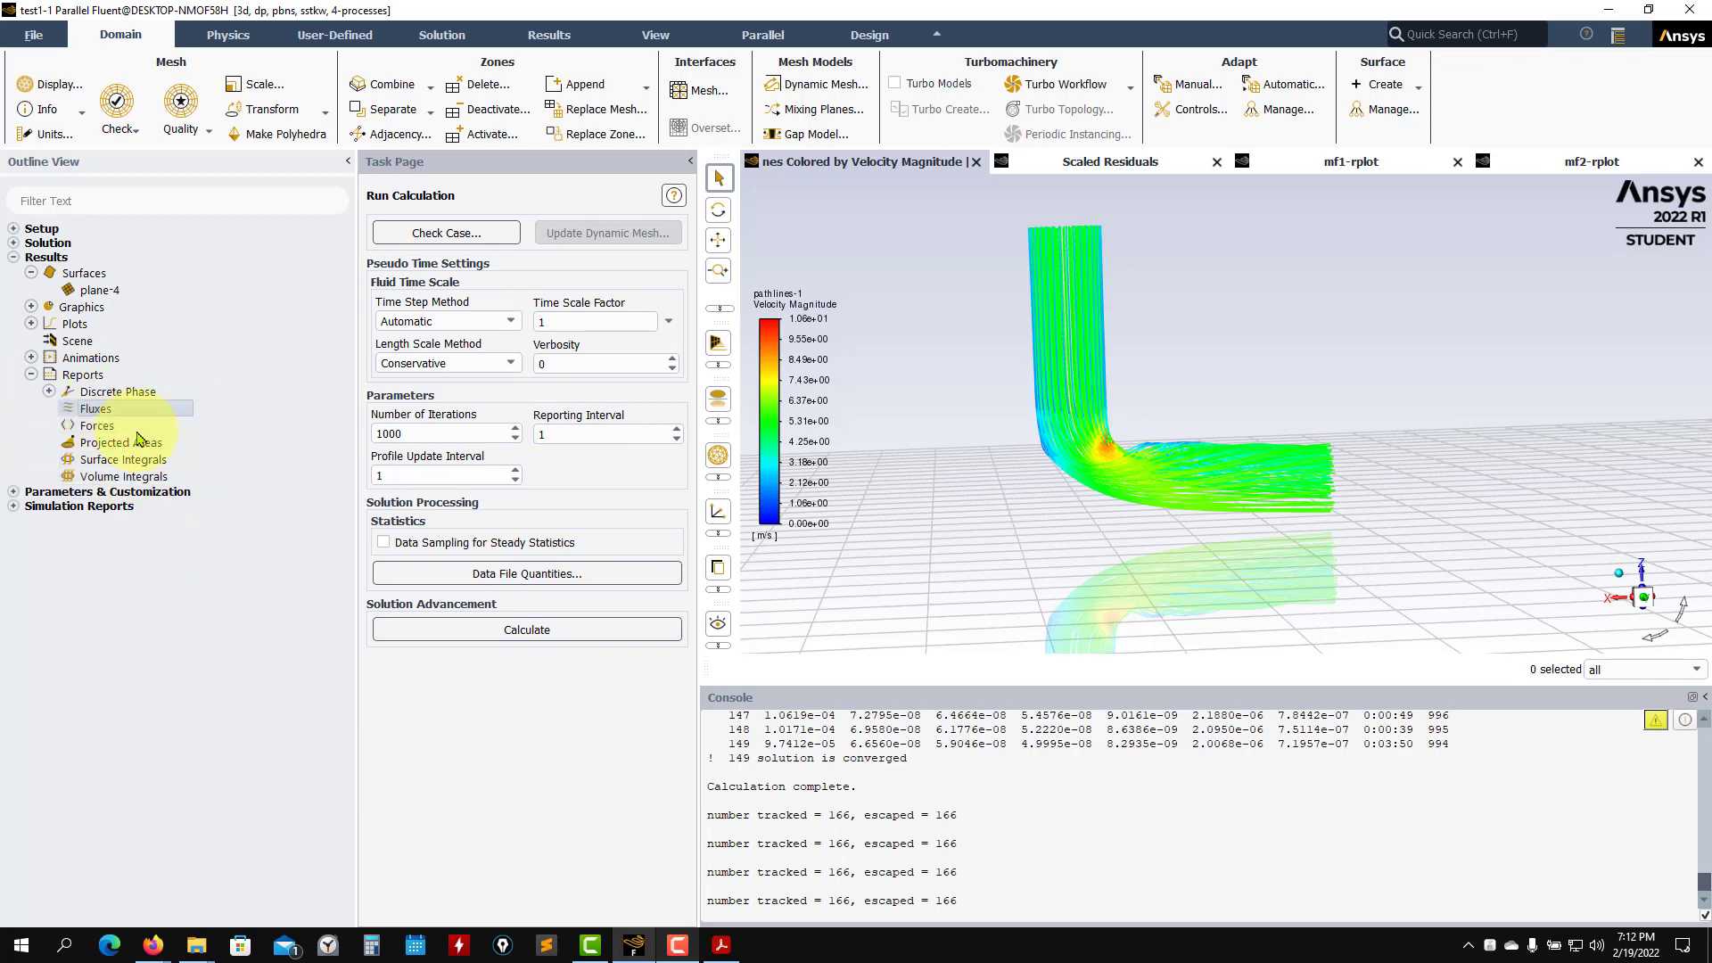
pyautogui.doubleClick(96, 408)
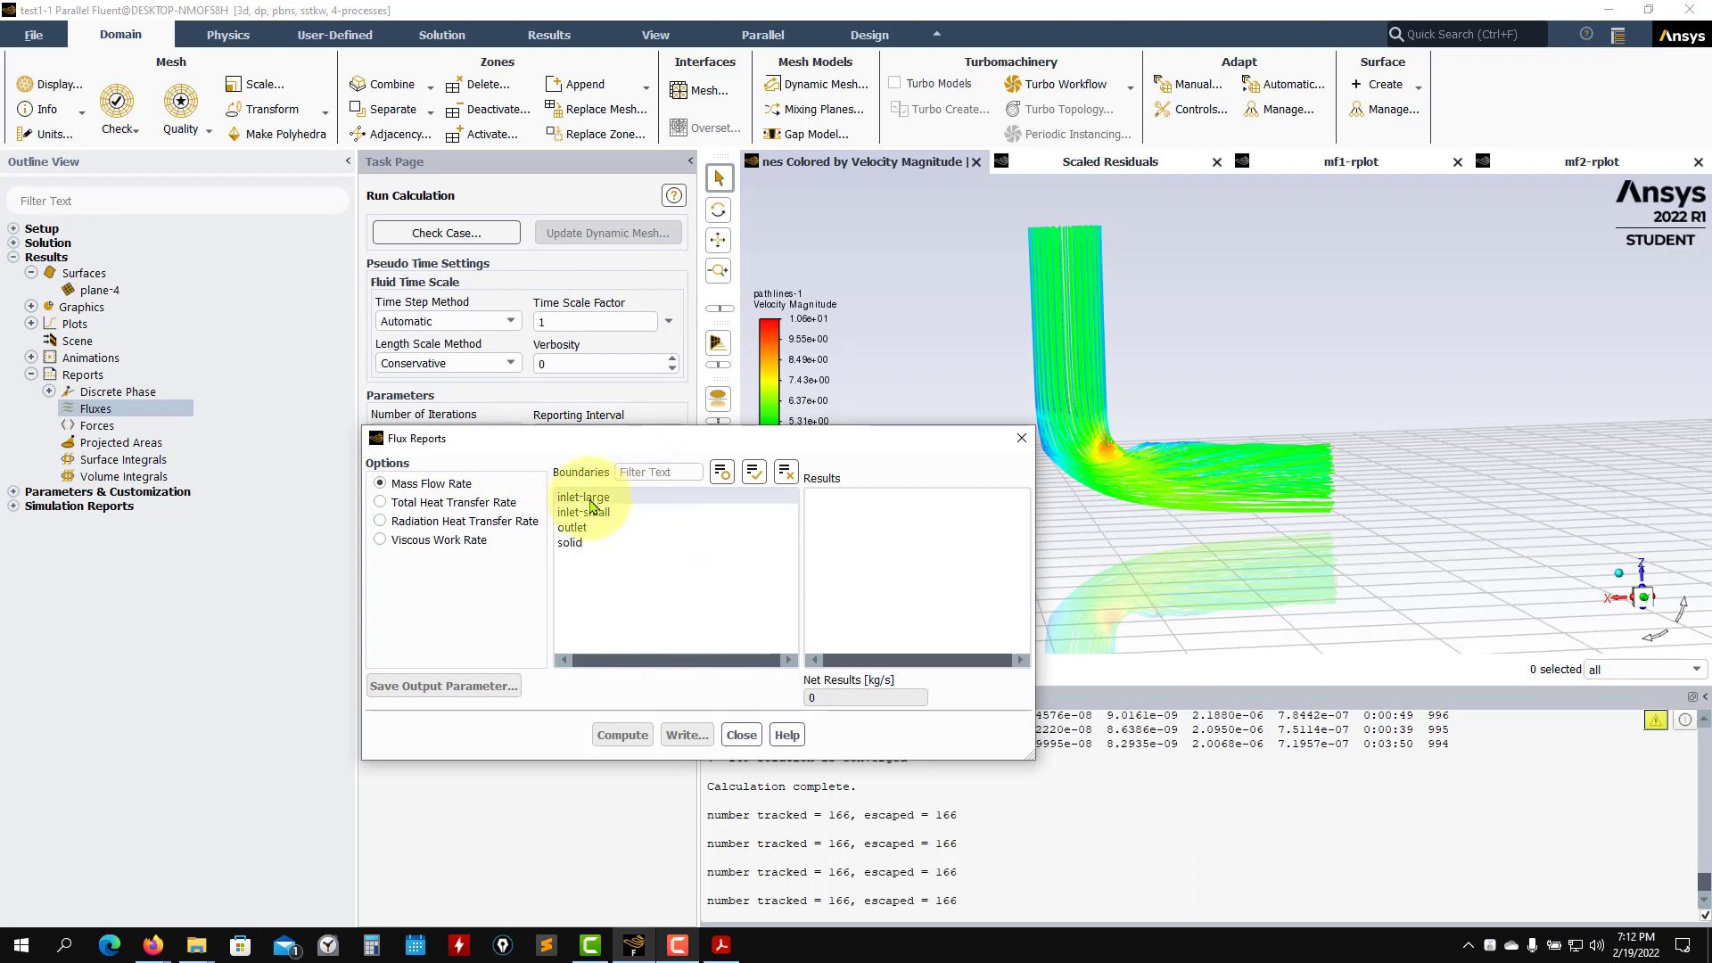
pyautogui.moveTo(589, 503); pyautogui.dragTo(554, 624)
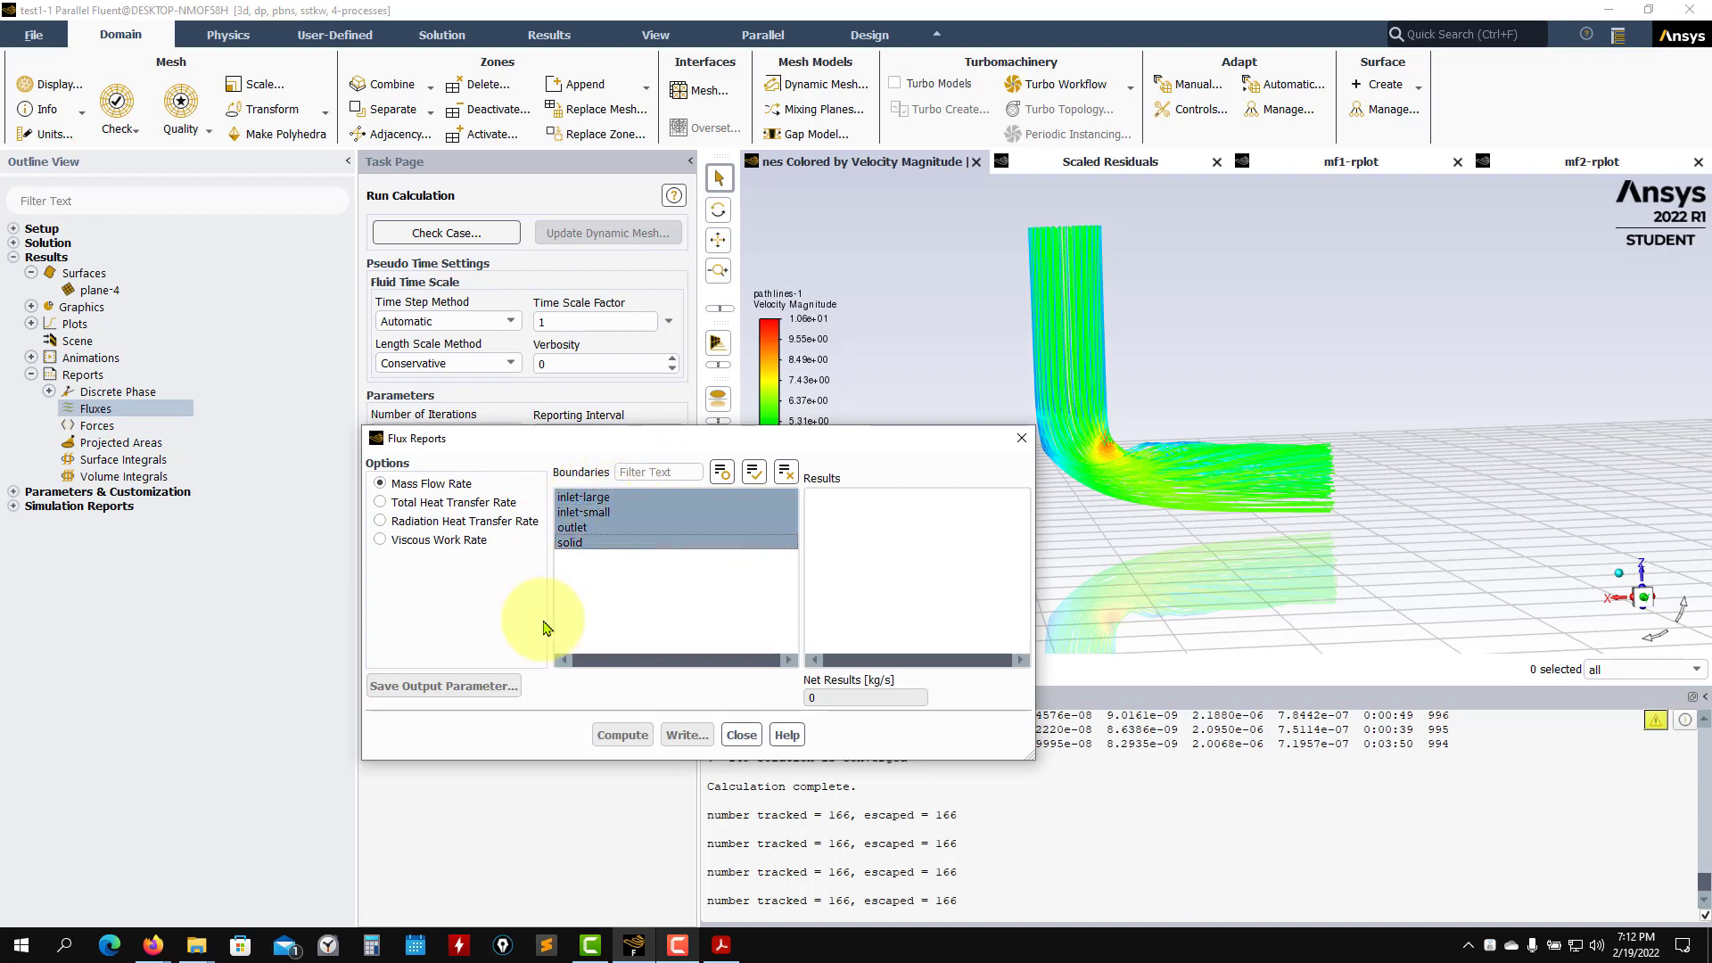
pyautogui.click(612, 733)
pyautogui.moveTo(702, 438); pyautogui.dragTo(504, 263)
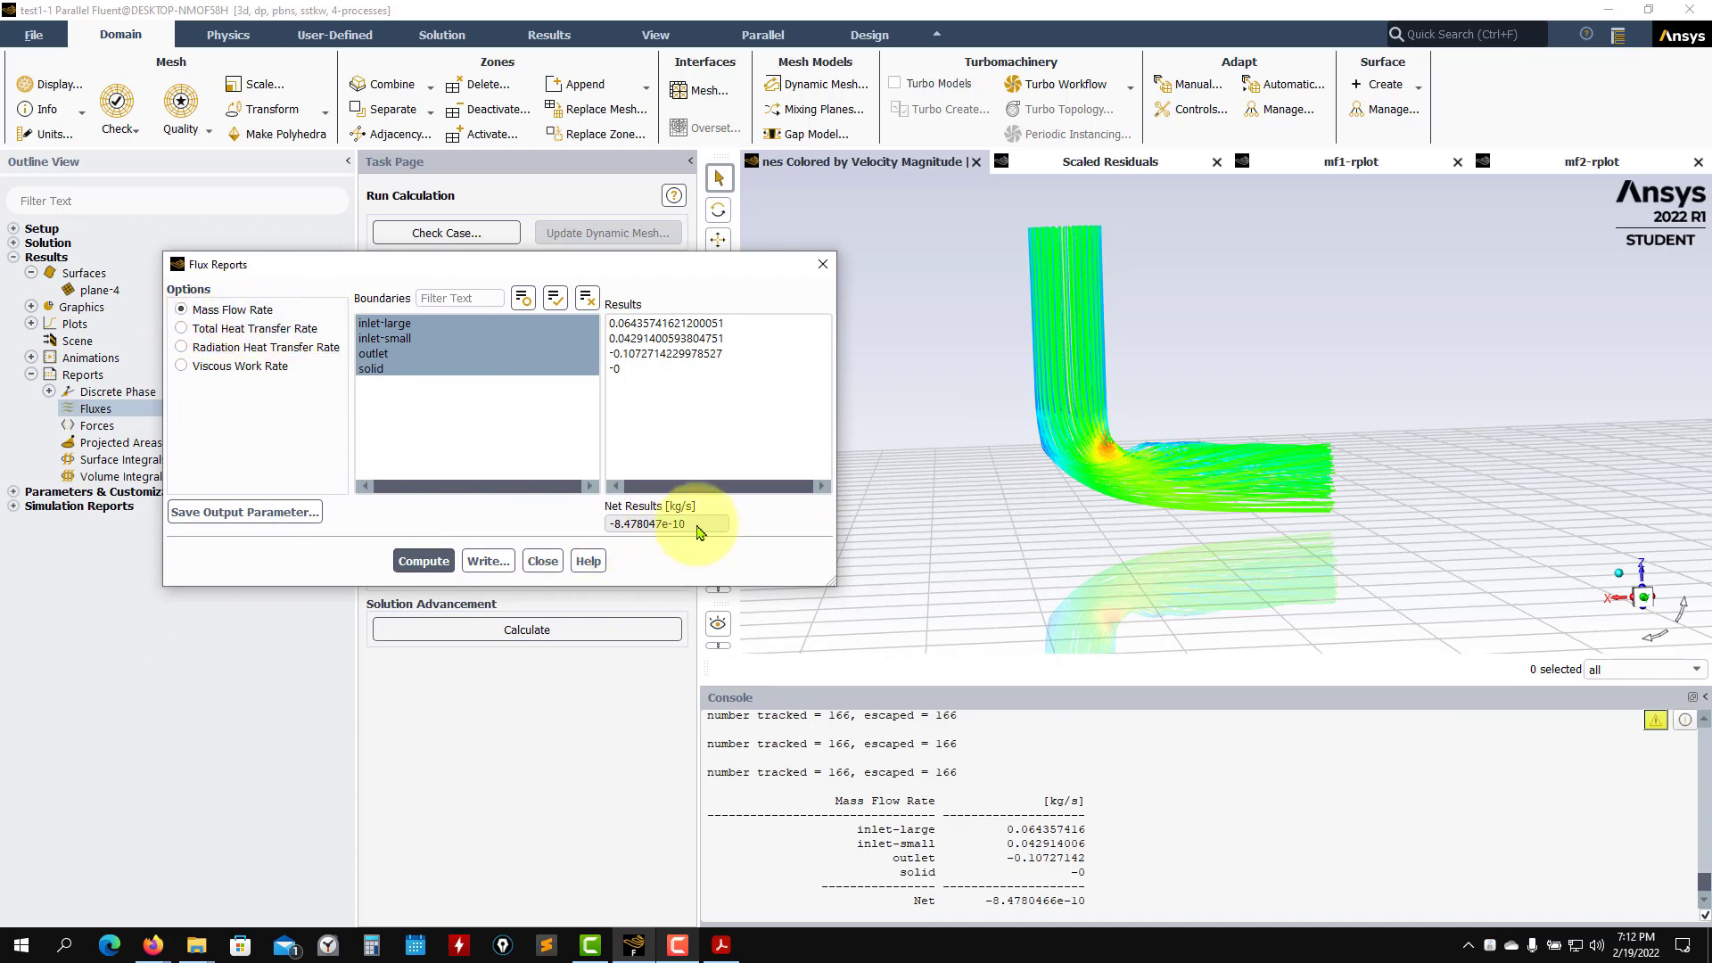
# Step: Compute the total heat transfer rate for the same four boundaries and close the flux report
pyautogui.click(246, 329)
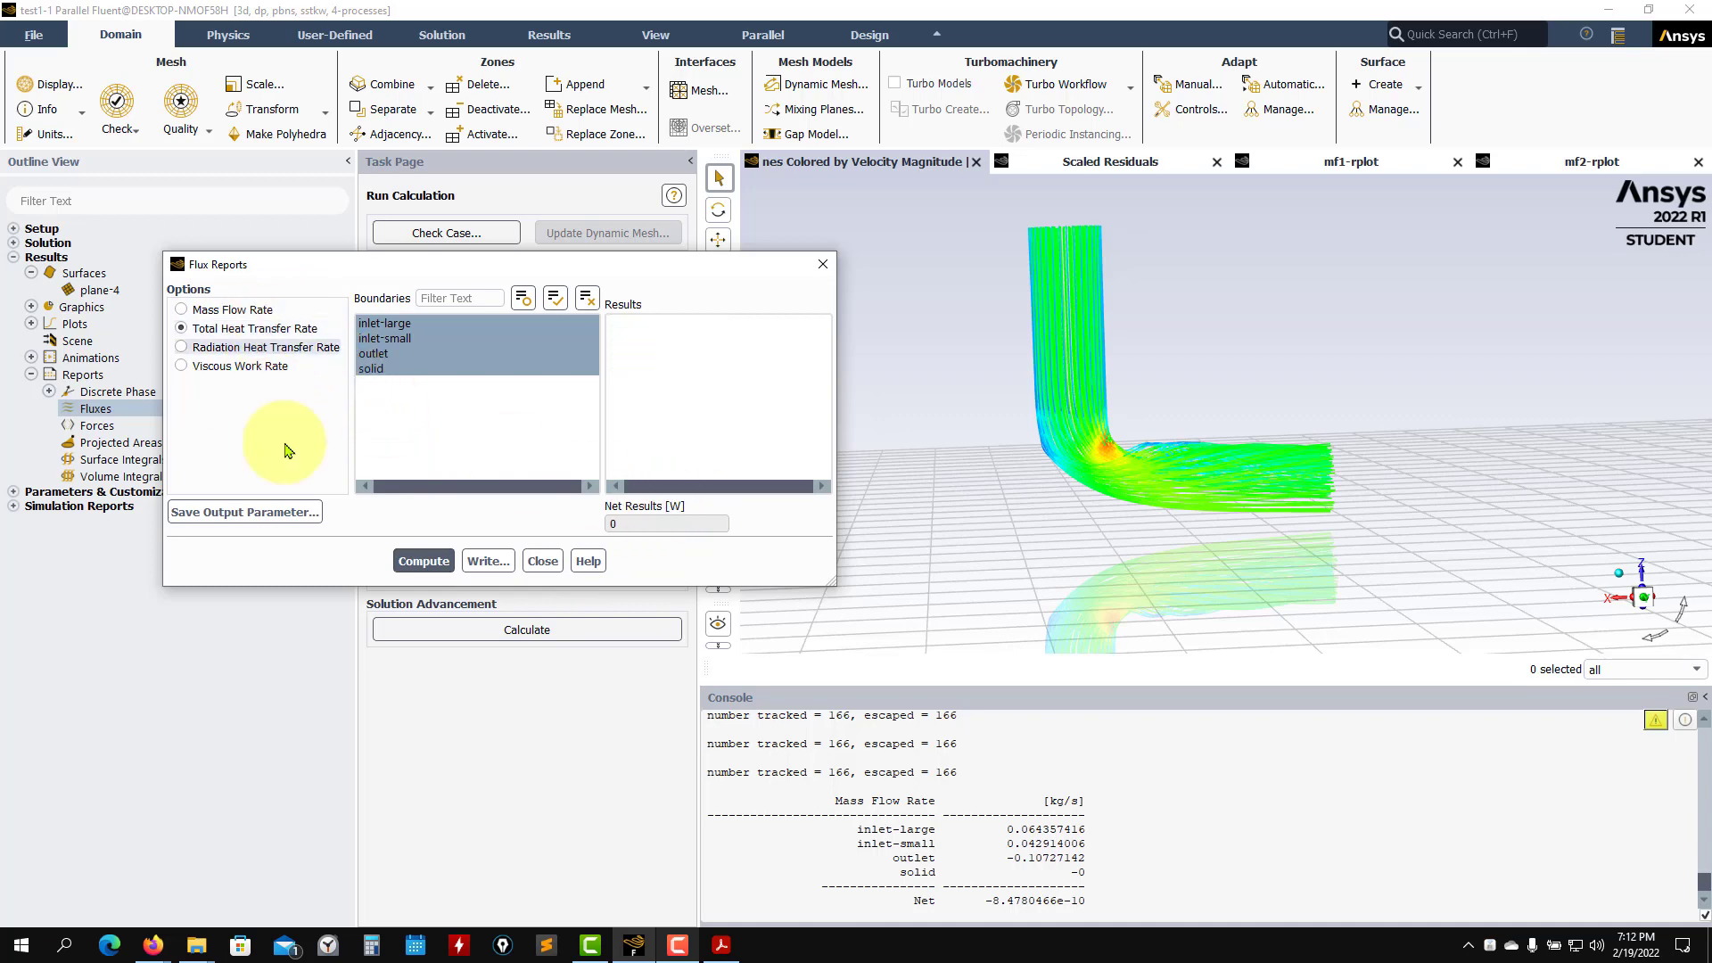
pyautogui.click(424, 561)
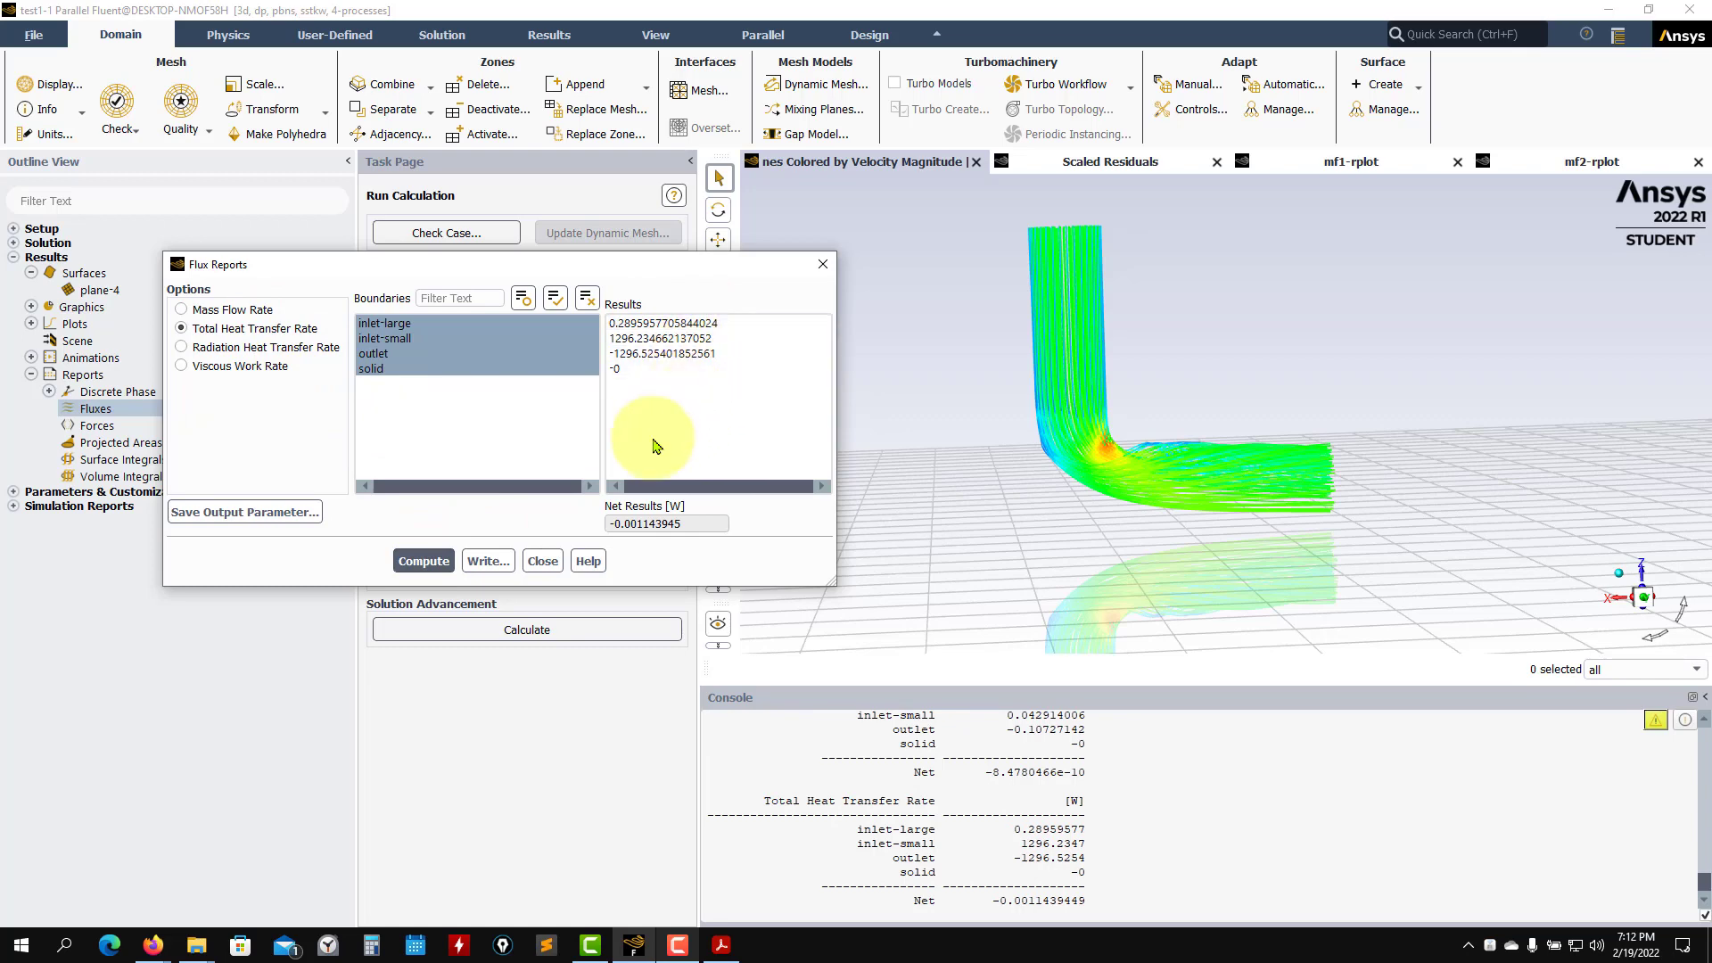
pyautogui.click(543, 561)
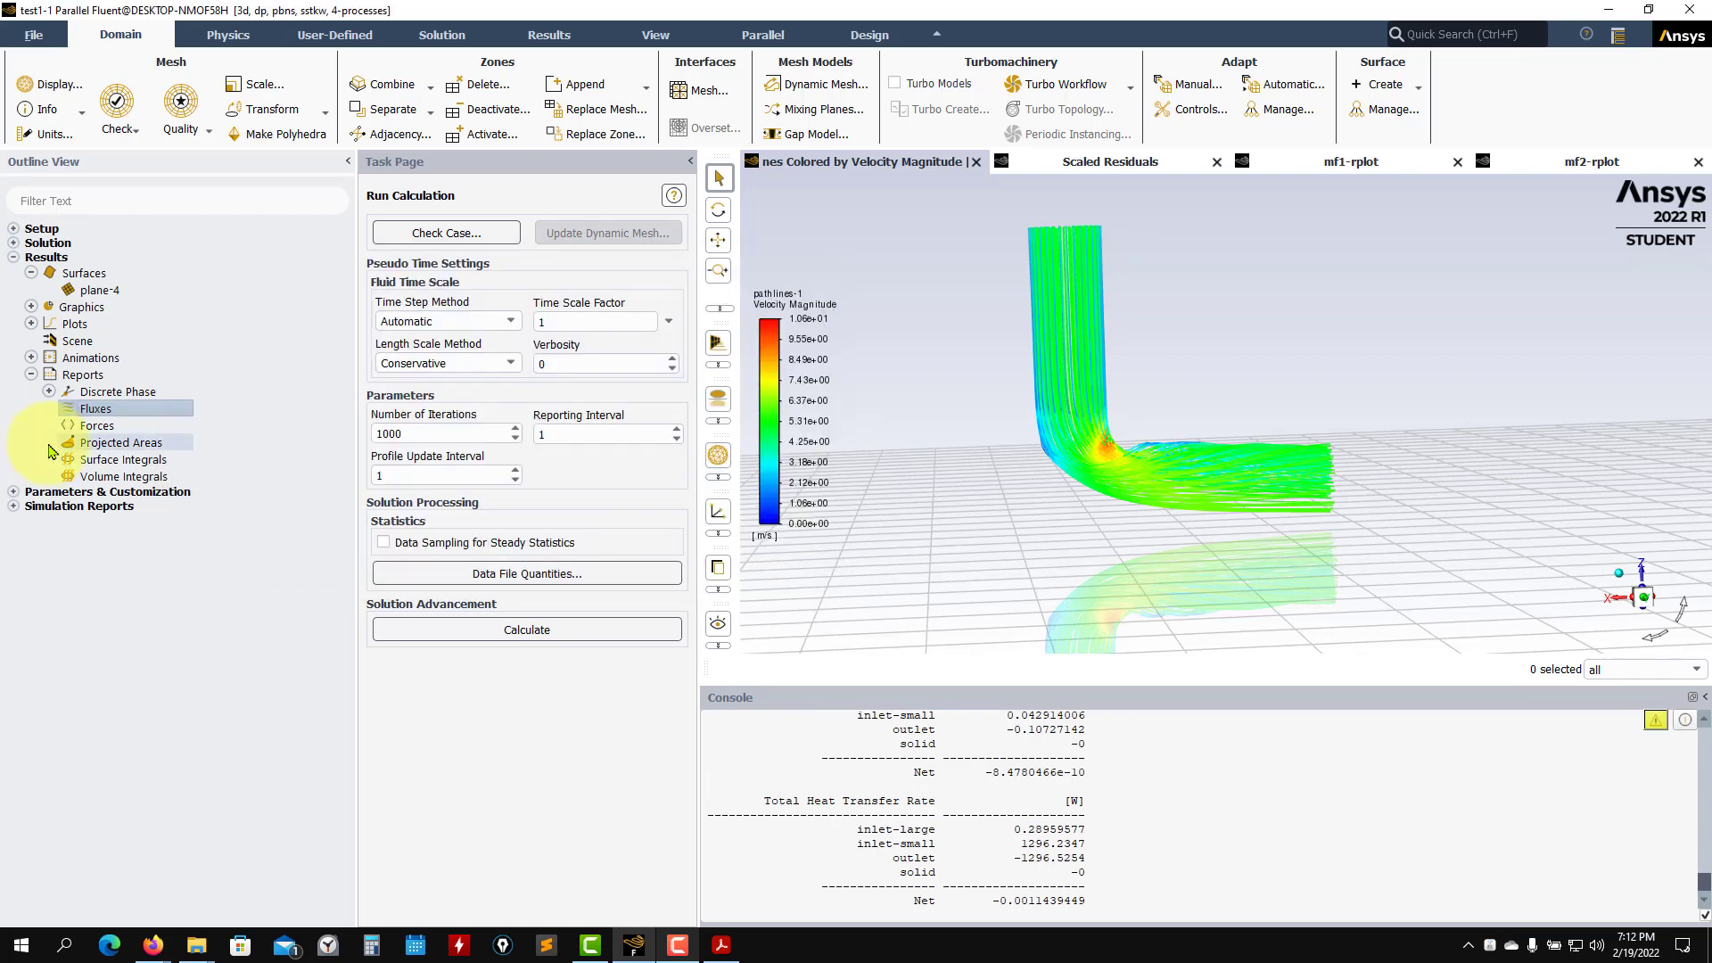
# Step: Print a force report for the solid wall zone with direction vector X 1, Y 0, Z 0
pyautogui.doubleClick(101, 425)
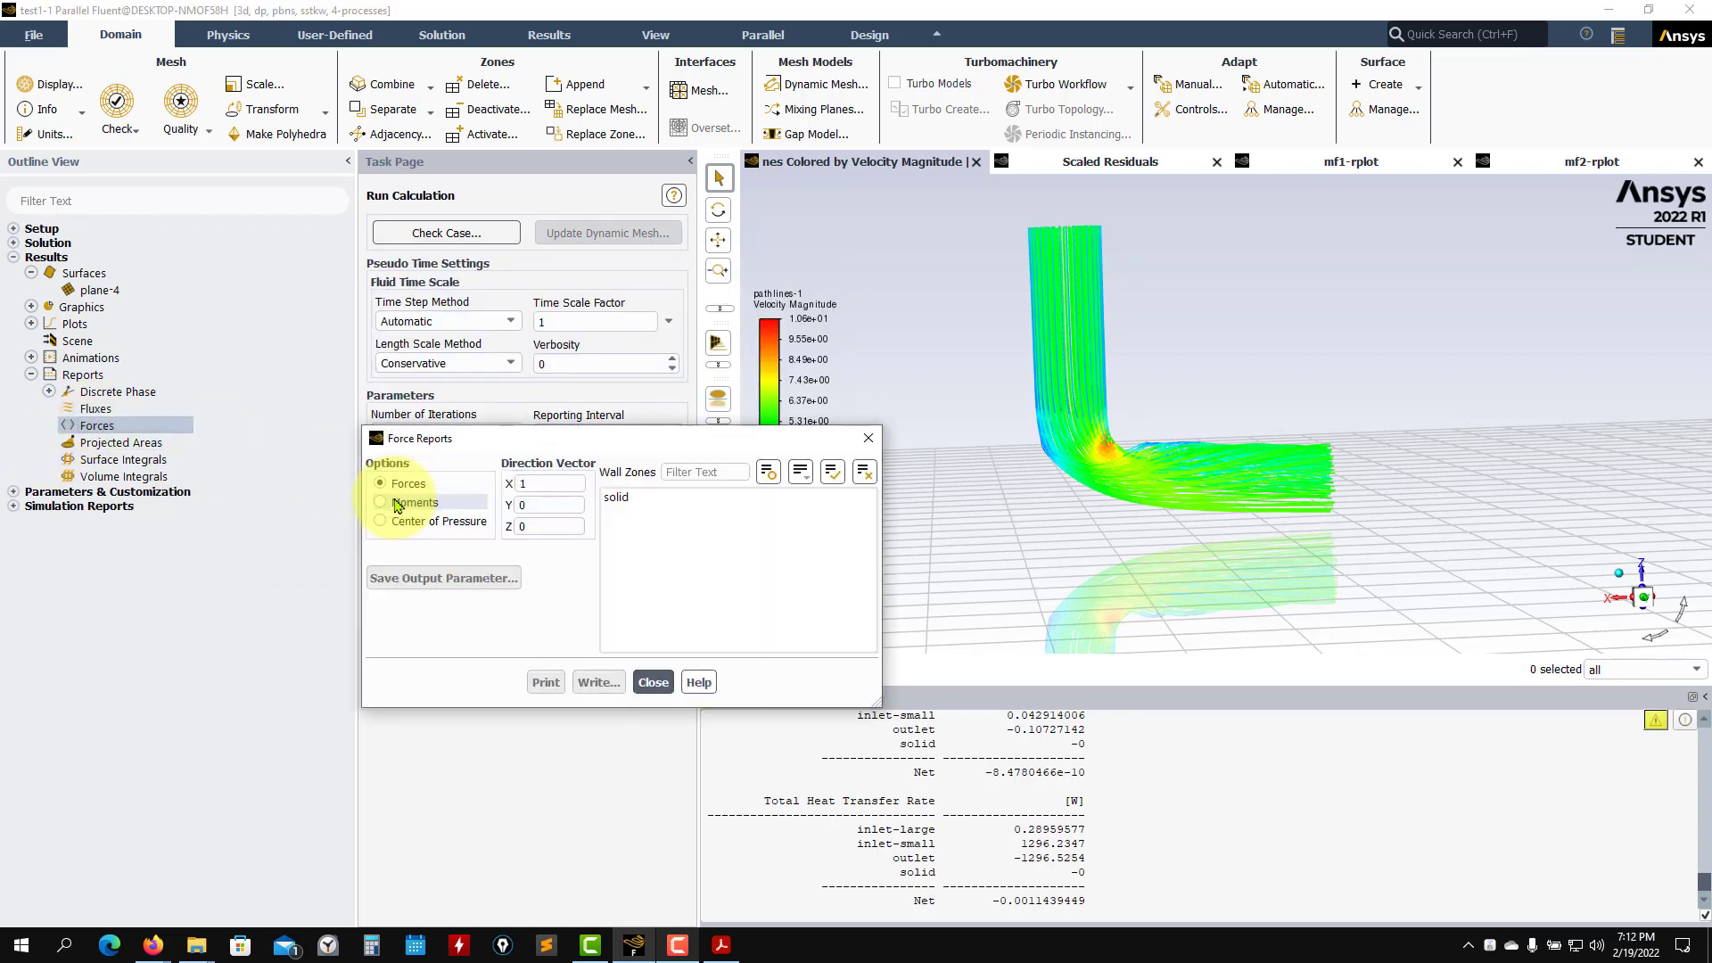
pyautogui.click(617, 497)
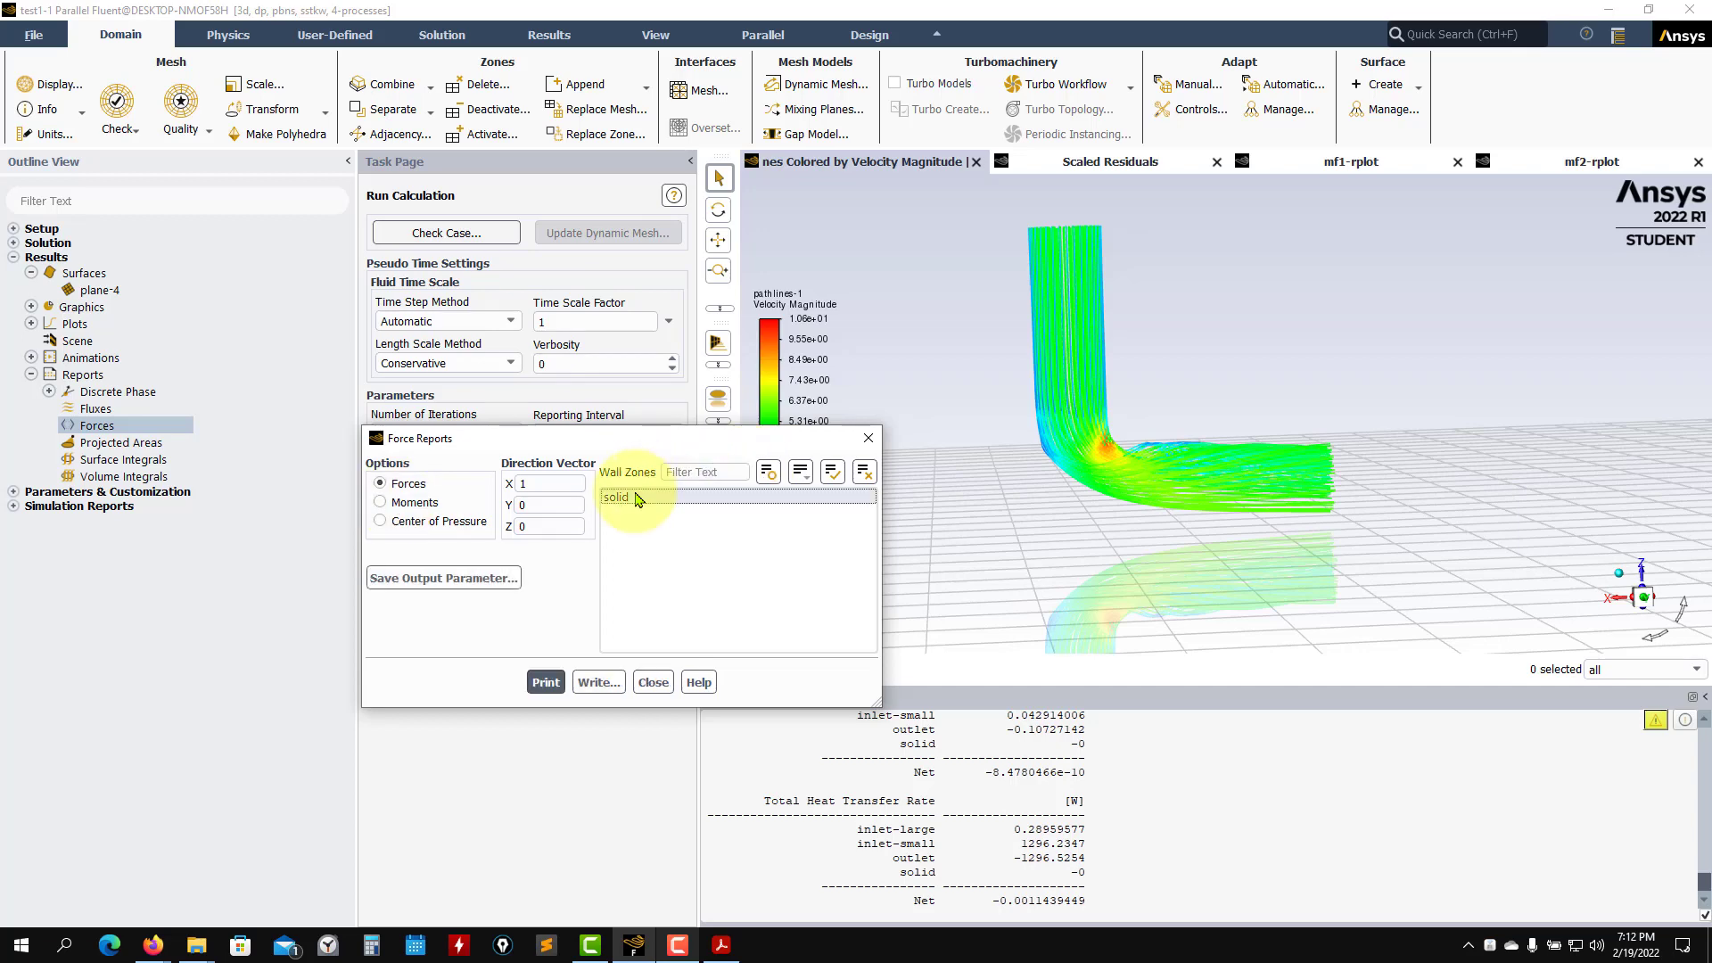
pyautogui.click(546, 681)
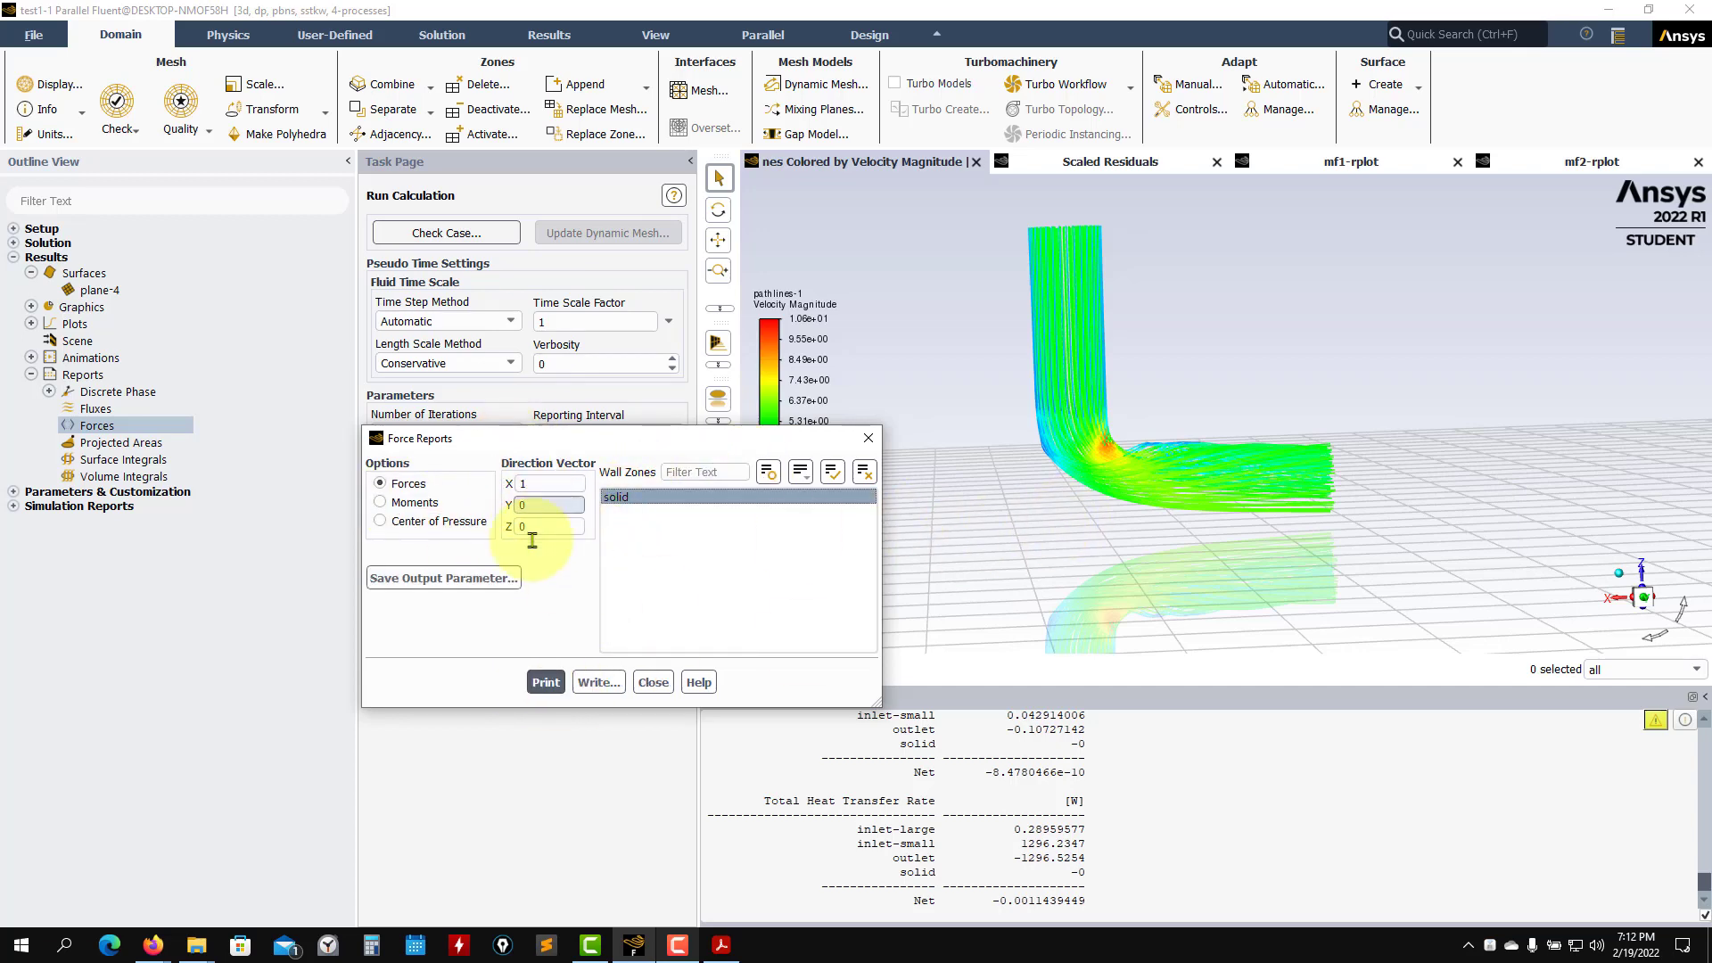
pyautogui.click(548, 681)
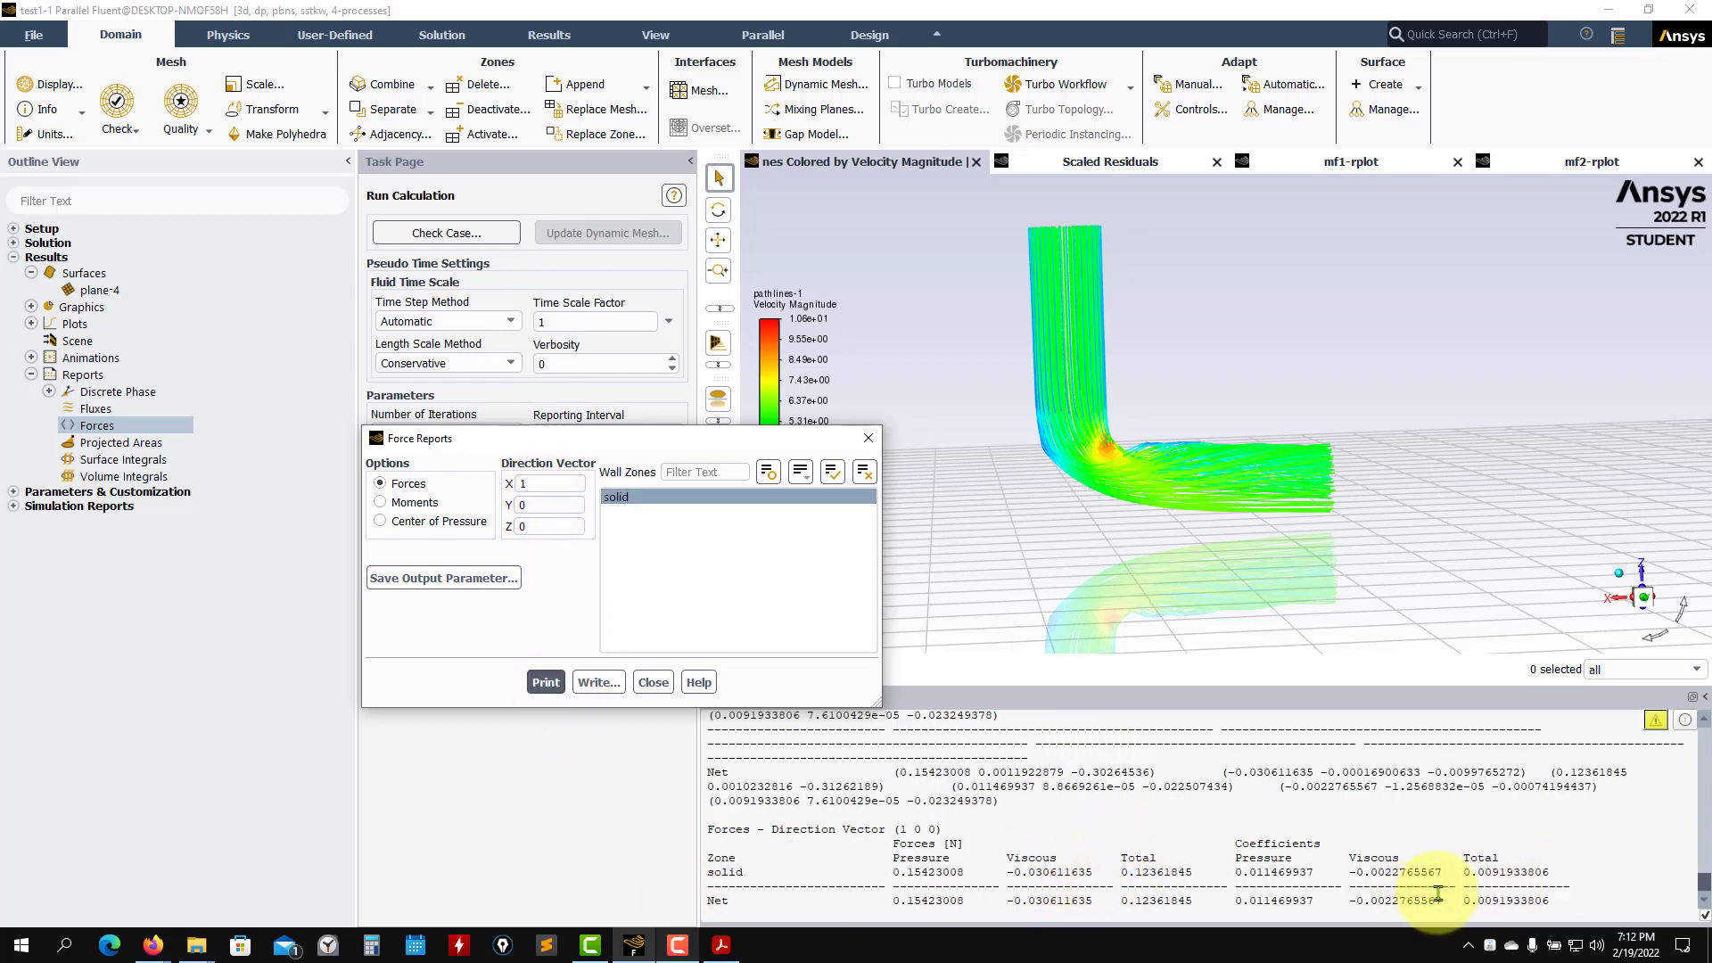
# Step: Expand the Setup branch of the outline and close the force report
pyautogui.click(14, 244)
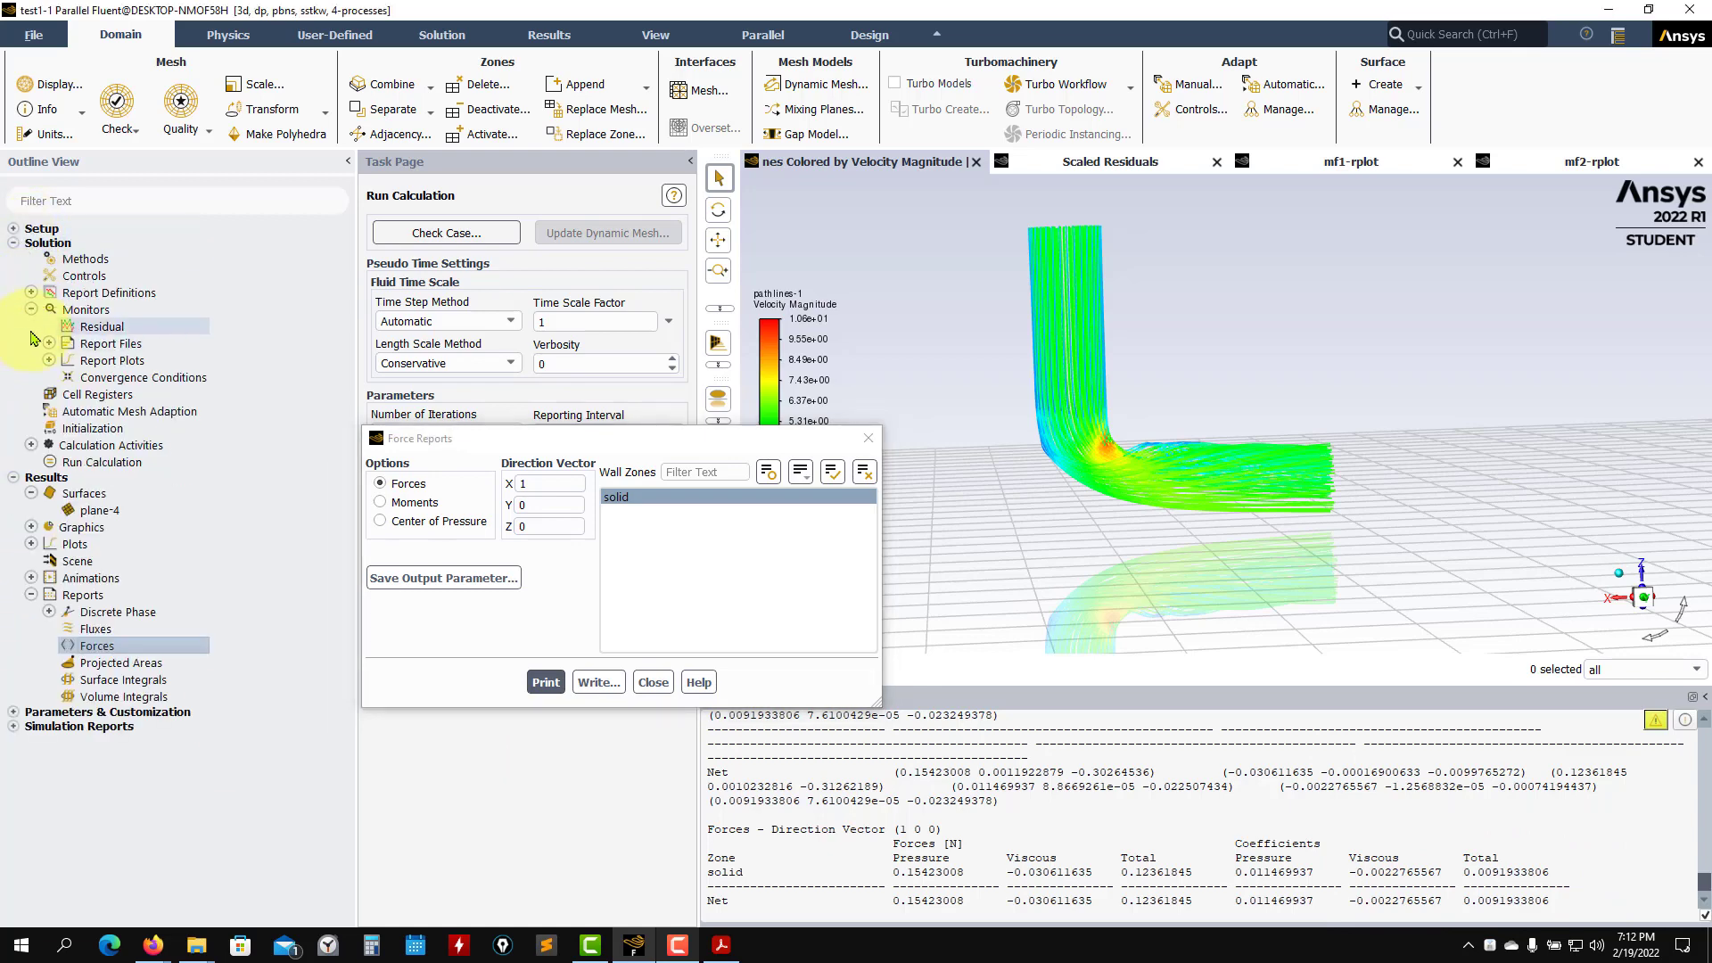
pyautogui.click(13, 244)
pyautogui.click(13, 229)
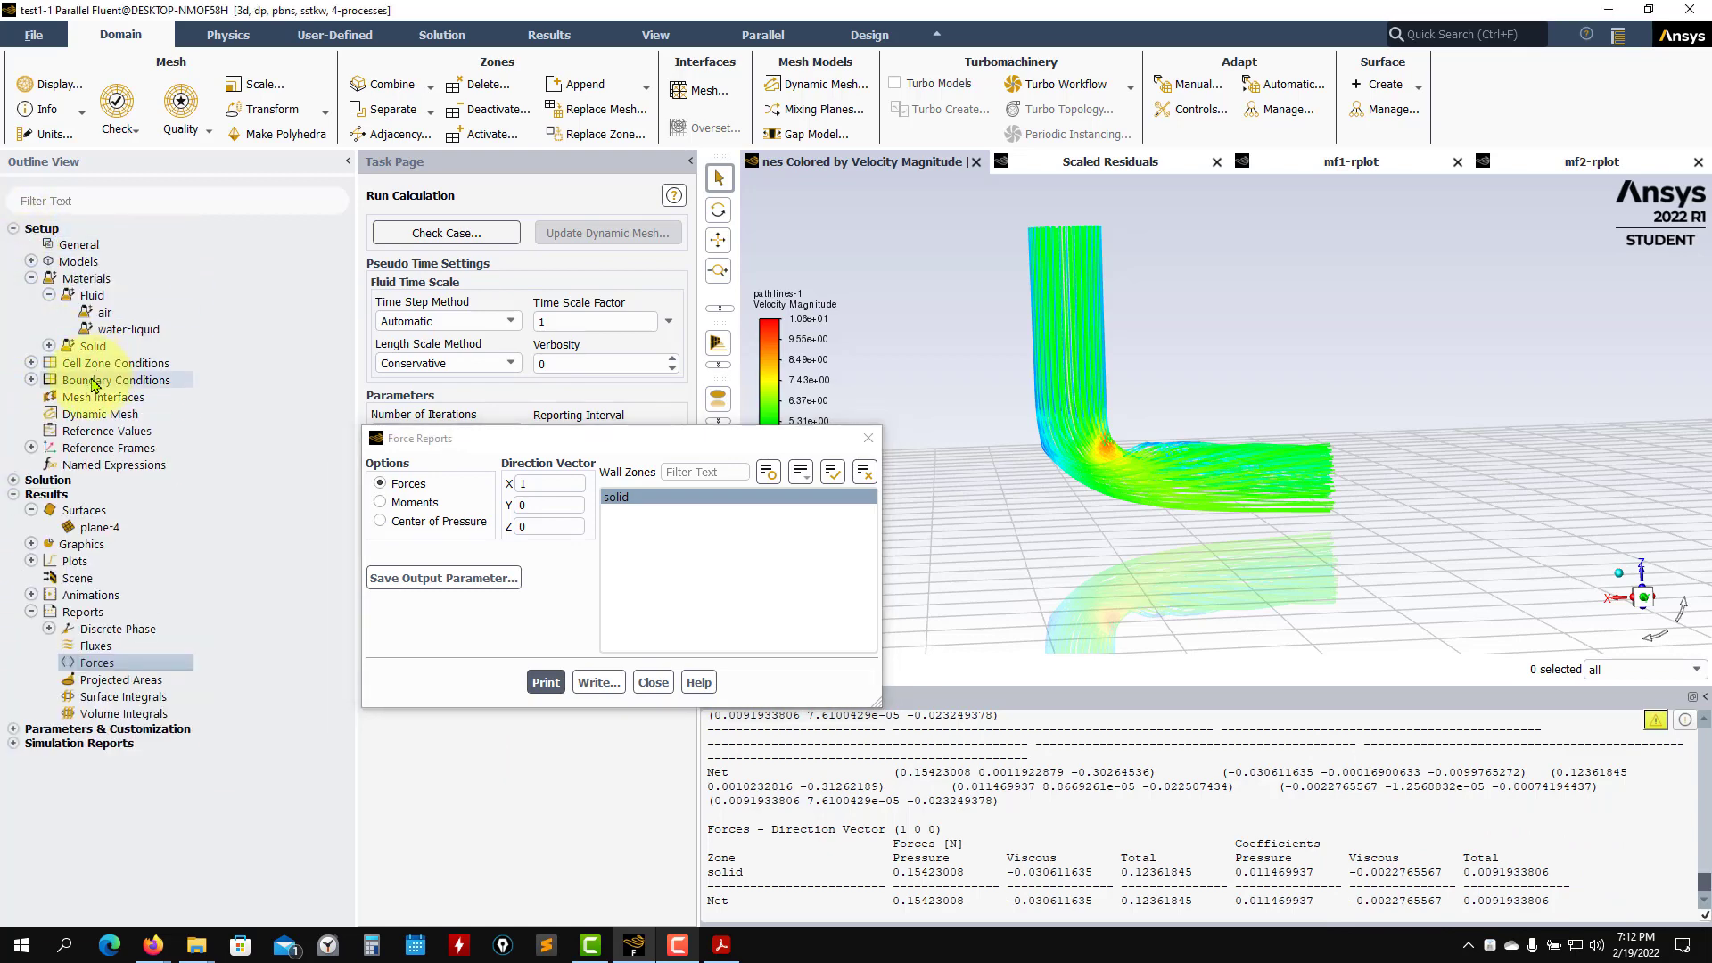
pyautogui.click(653, 682)
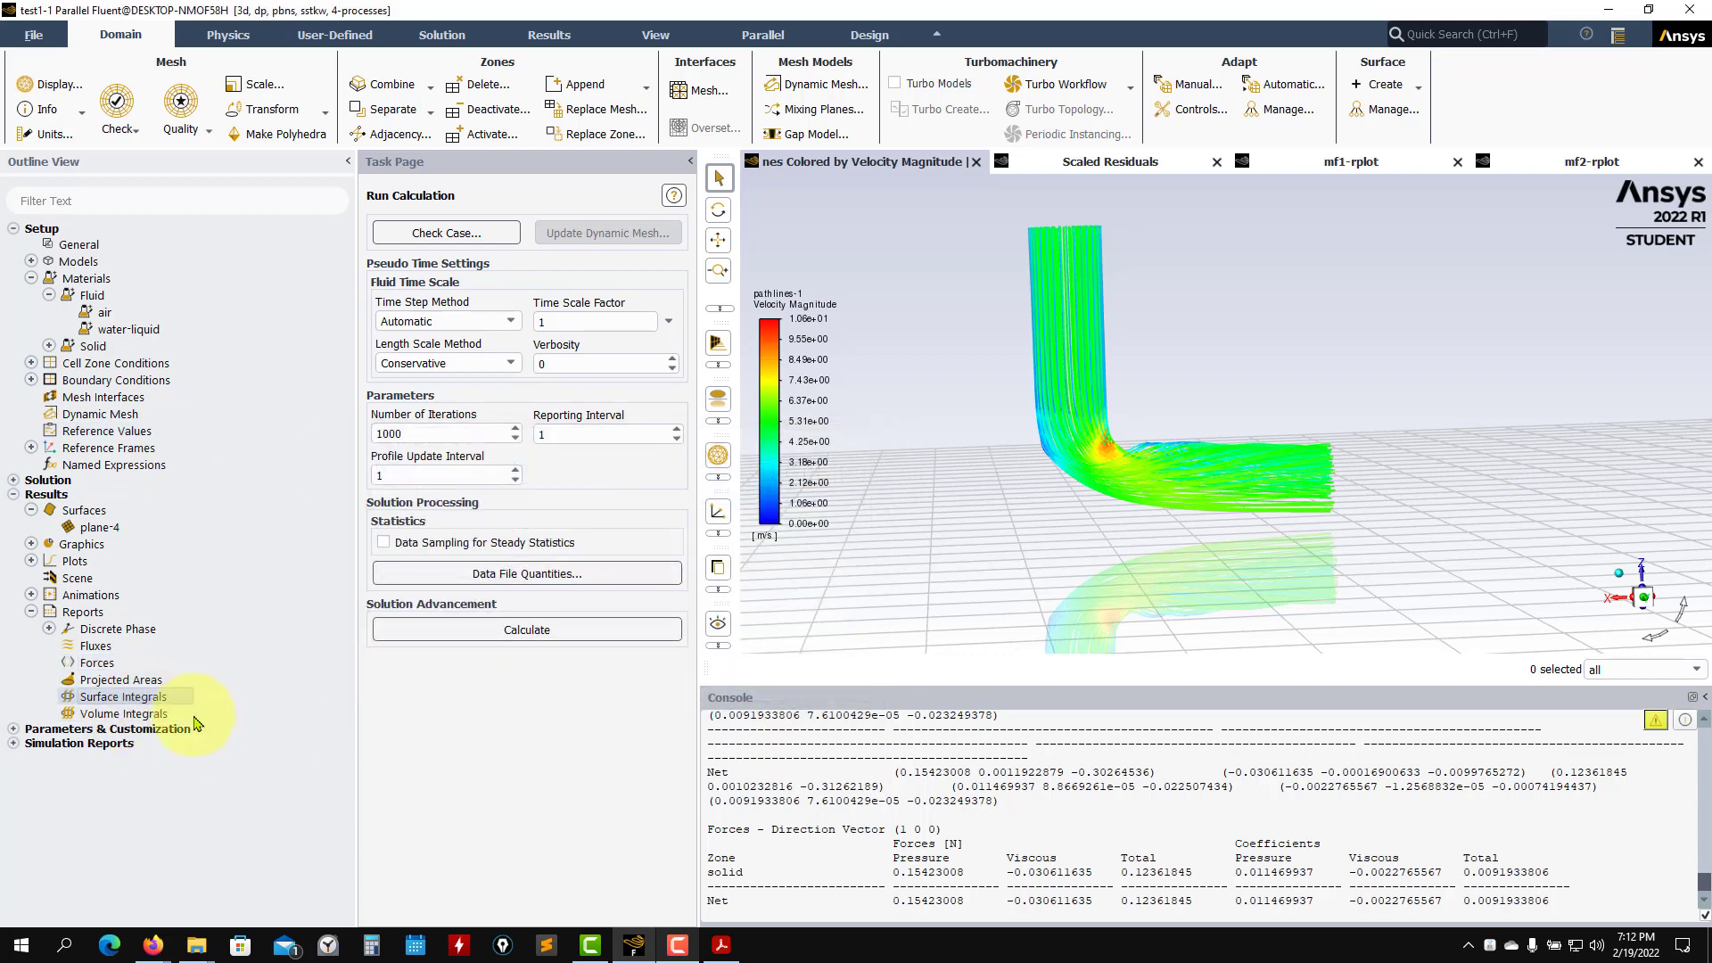
# Step: Compute a surface integral report of the facet average static temperature on the outlet
pyautogui.doubleClick(143, 696)
pyautogui.moveTo(660, 446); pyautogui.dragTo(502, 283)
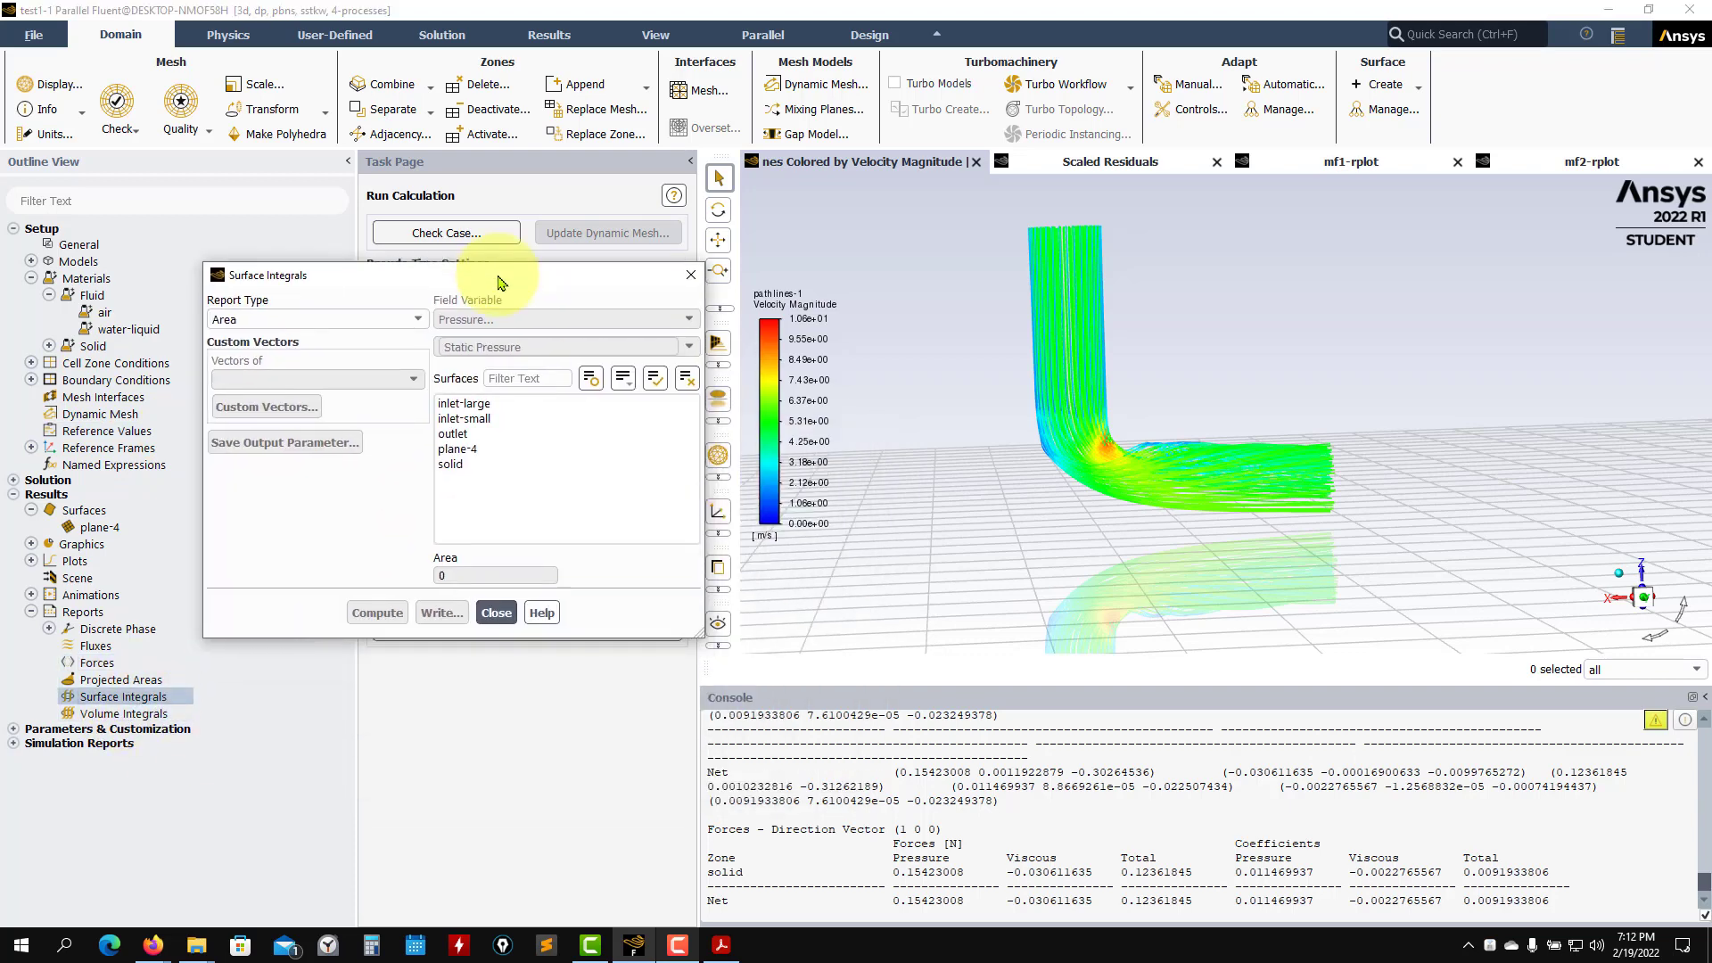
pyautogui.click(452, 433)
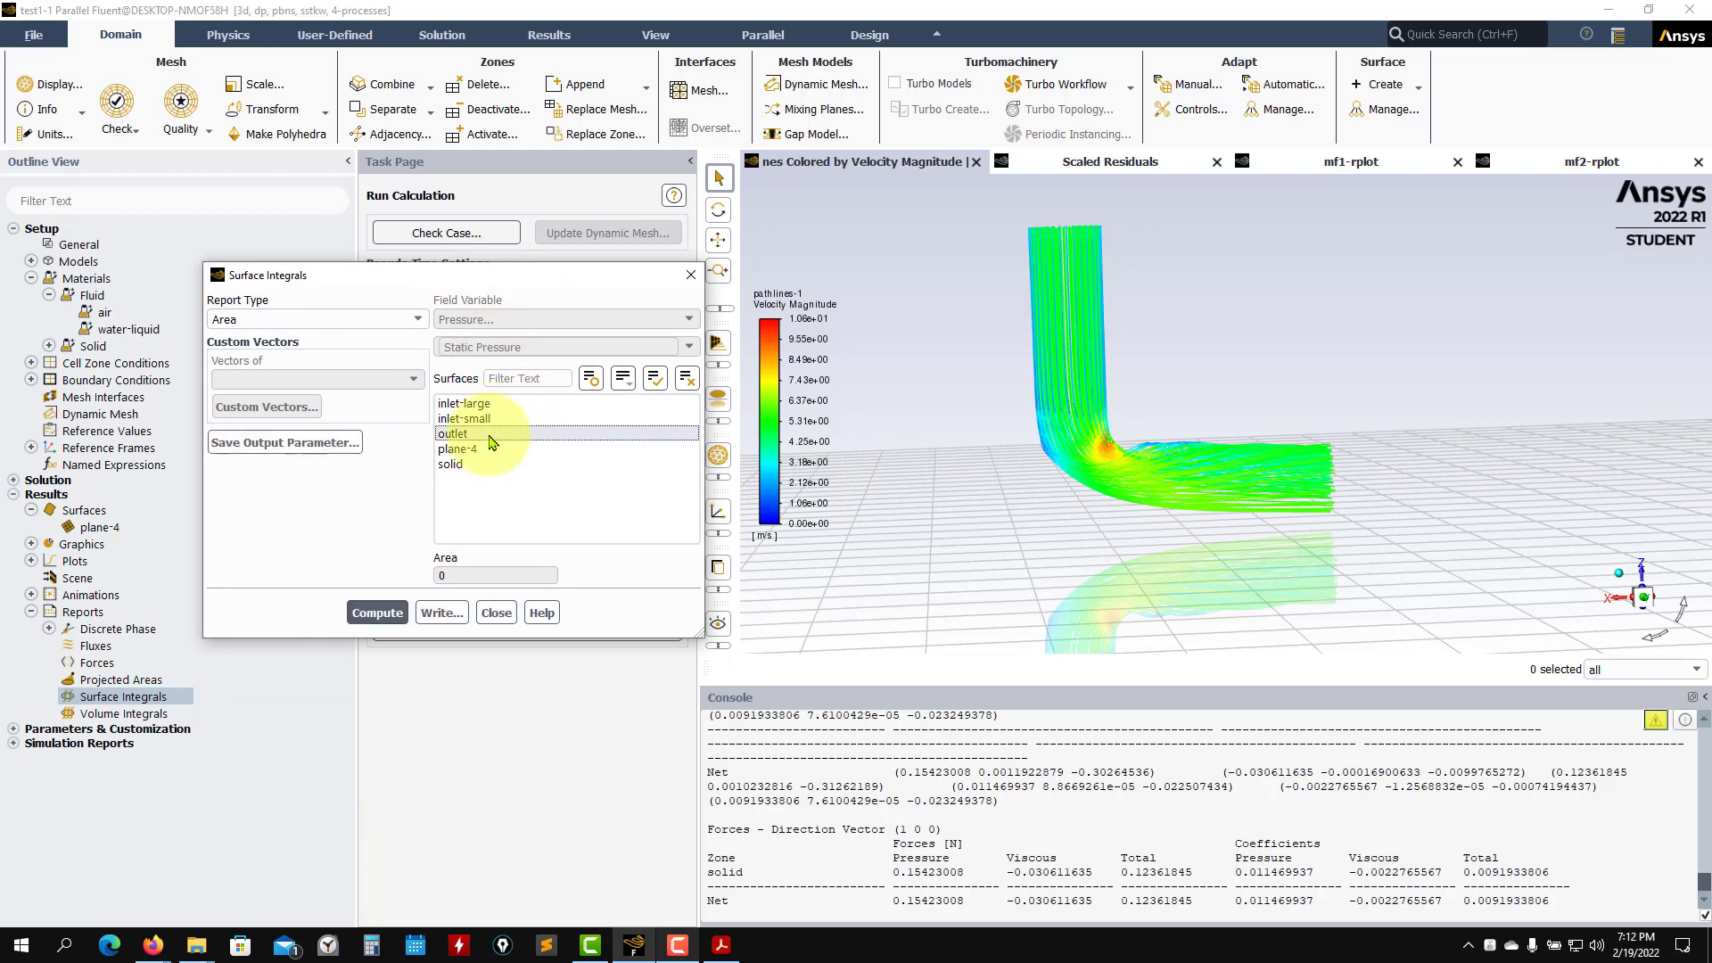
pyautogui.click(419, 319)
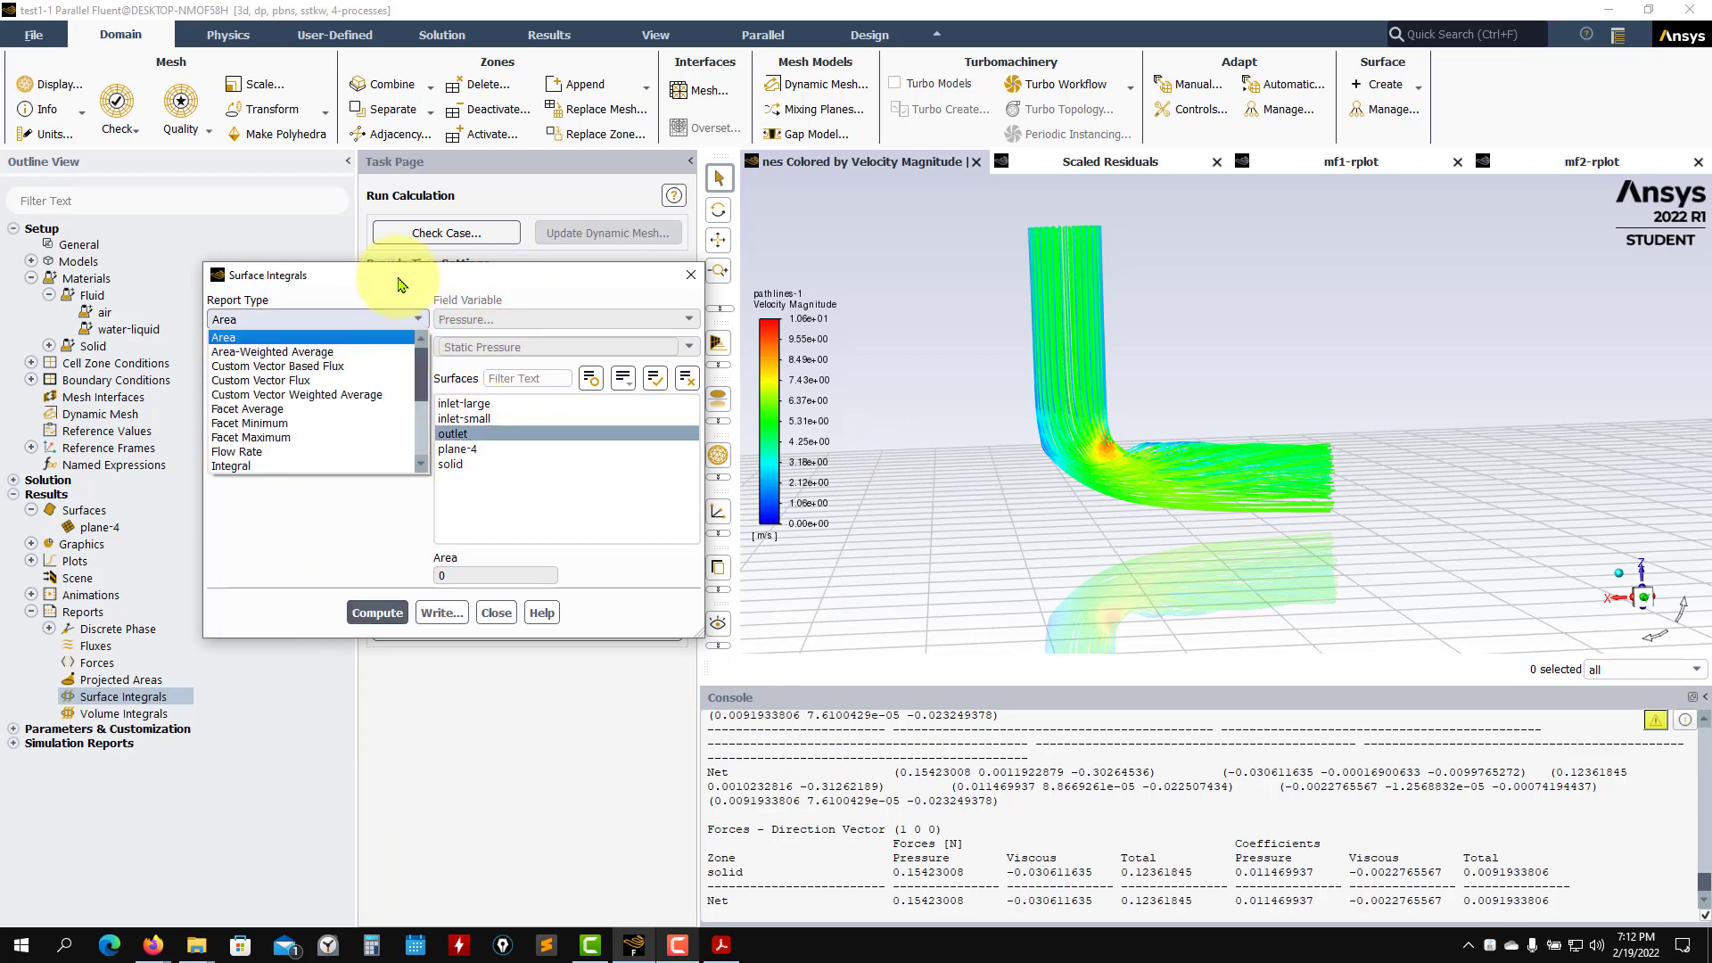
pyautogui.click(282, 413)
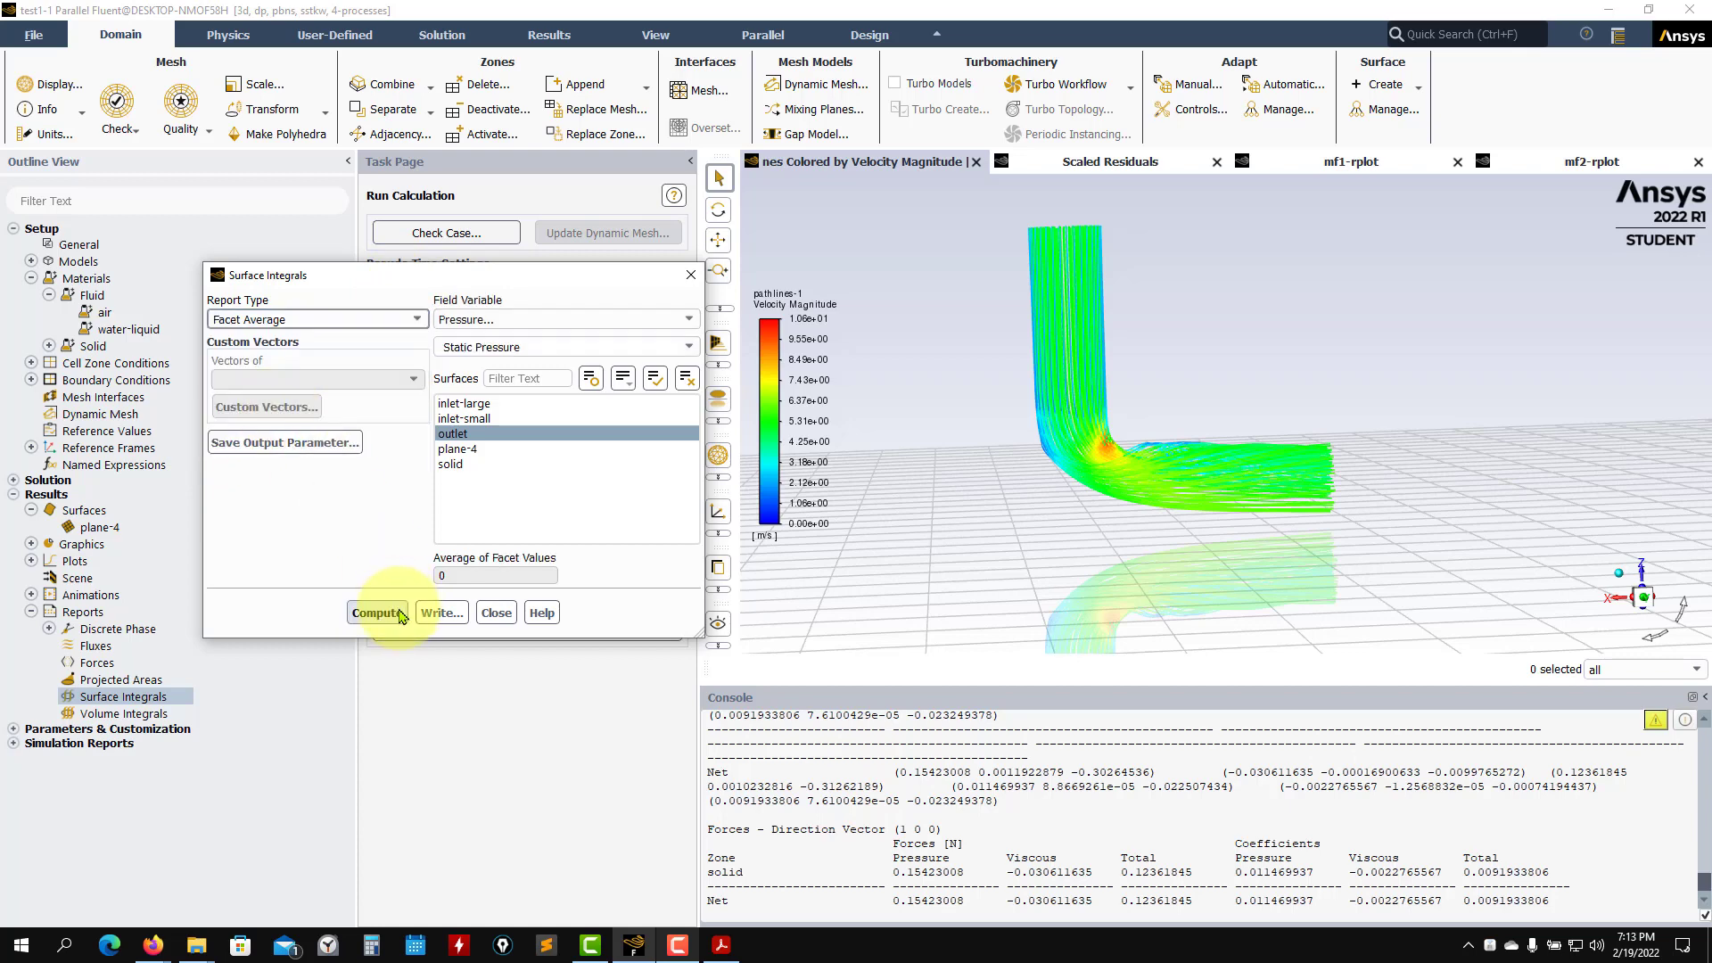
pyautogui.click(678, 319)
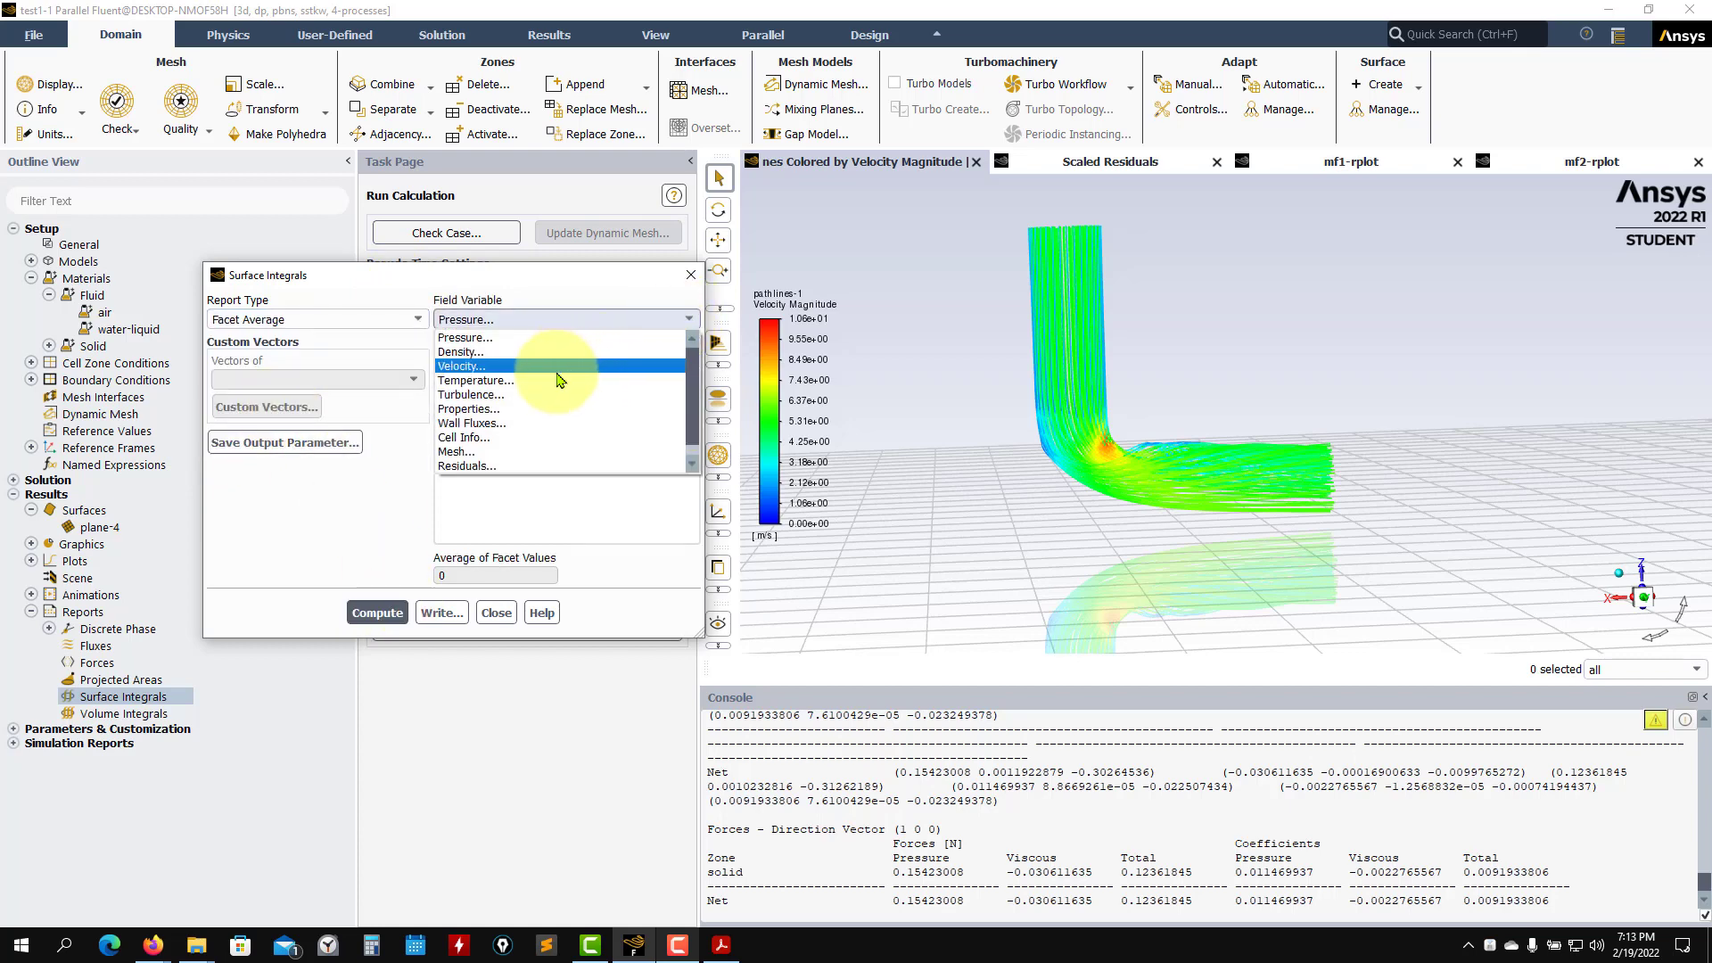
pyautogui.click(560, 380)
pyautogui.click(377, 613)
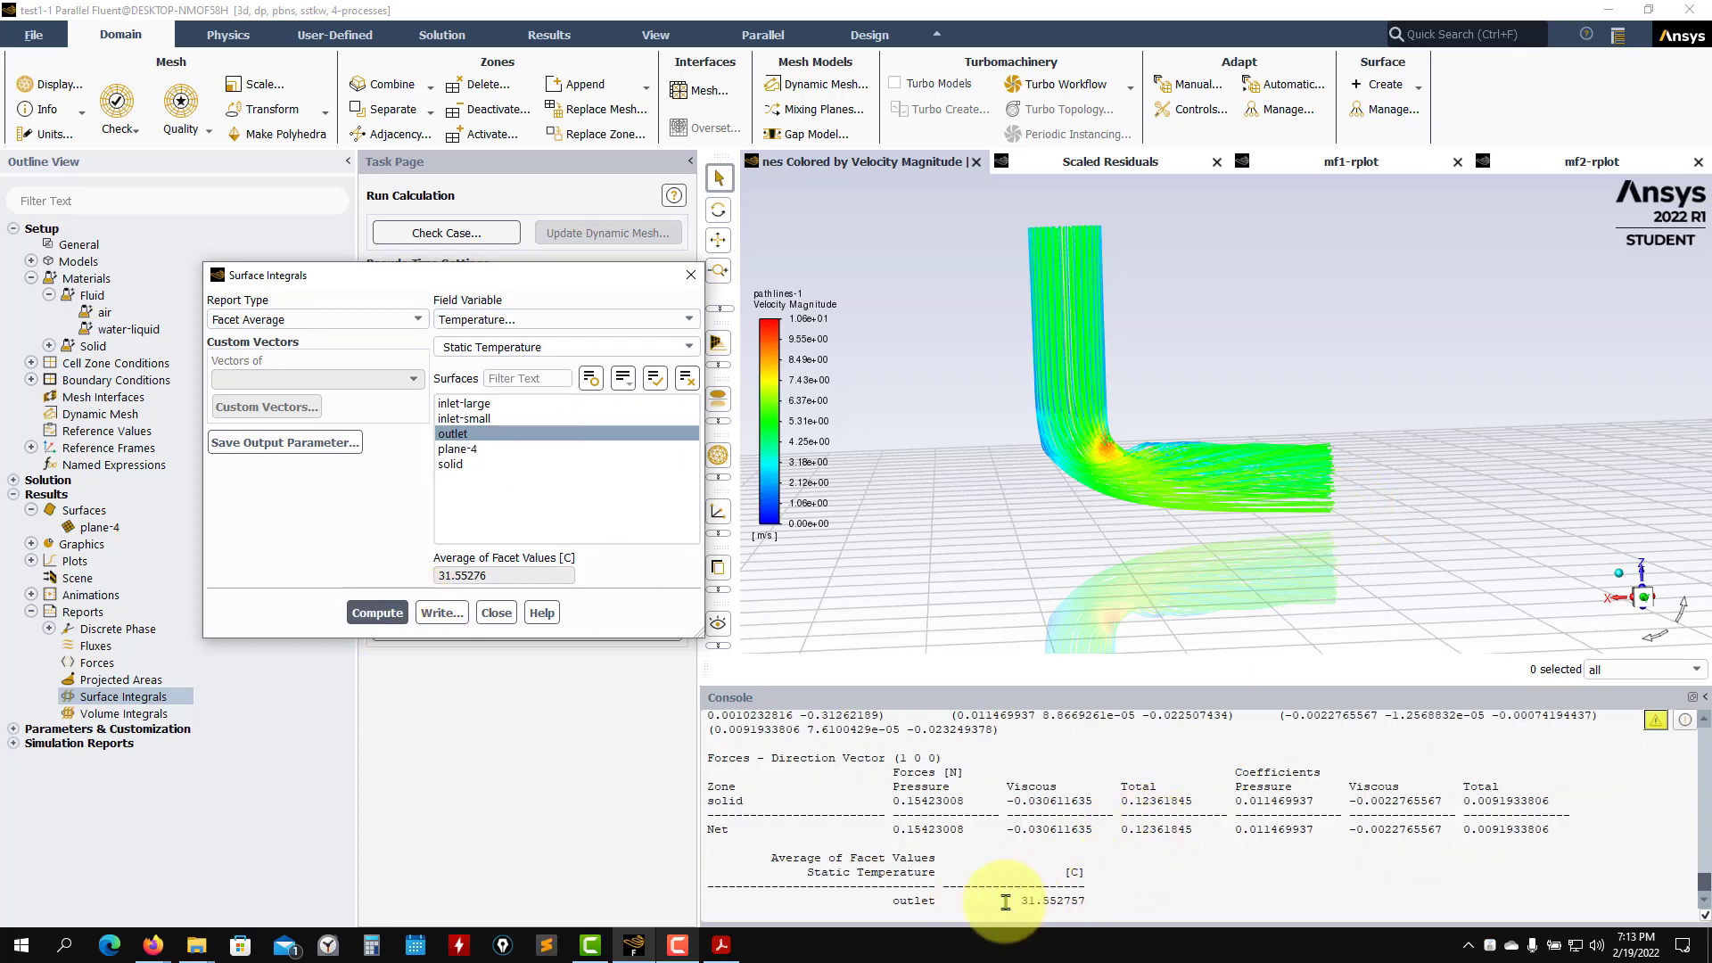
pyautogui.moveTo(1005, 903); pyautogui.dragTo(1118, 901)
# Step: Compute the area-weighted average of static temperature on the outlet surface
pyautogui.click(383, 318)
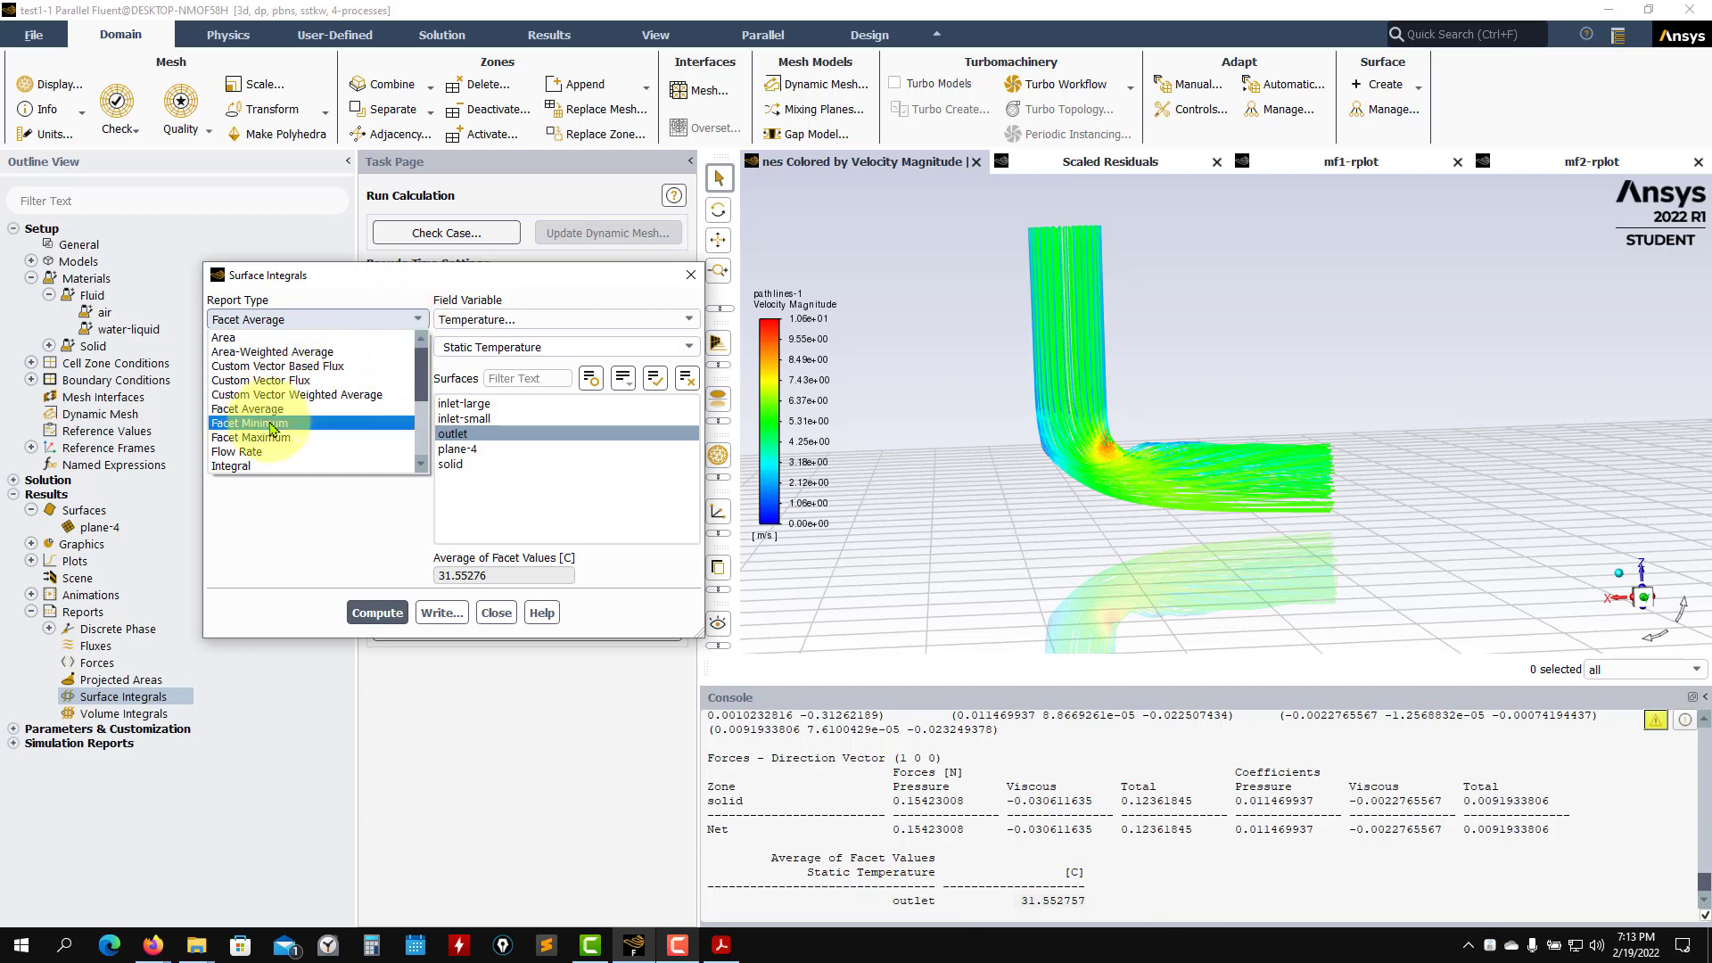
pyautogui.scroll(-3, 282, 437)
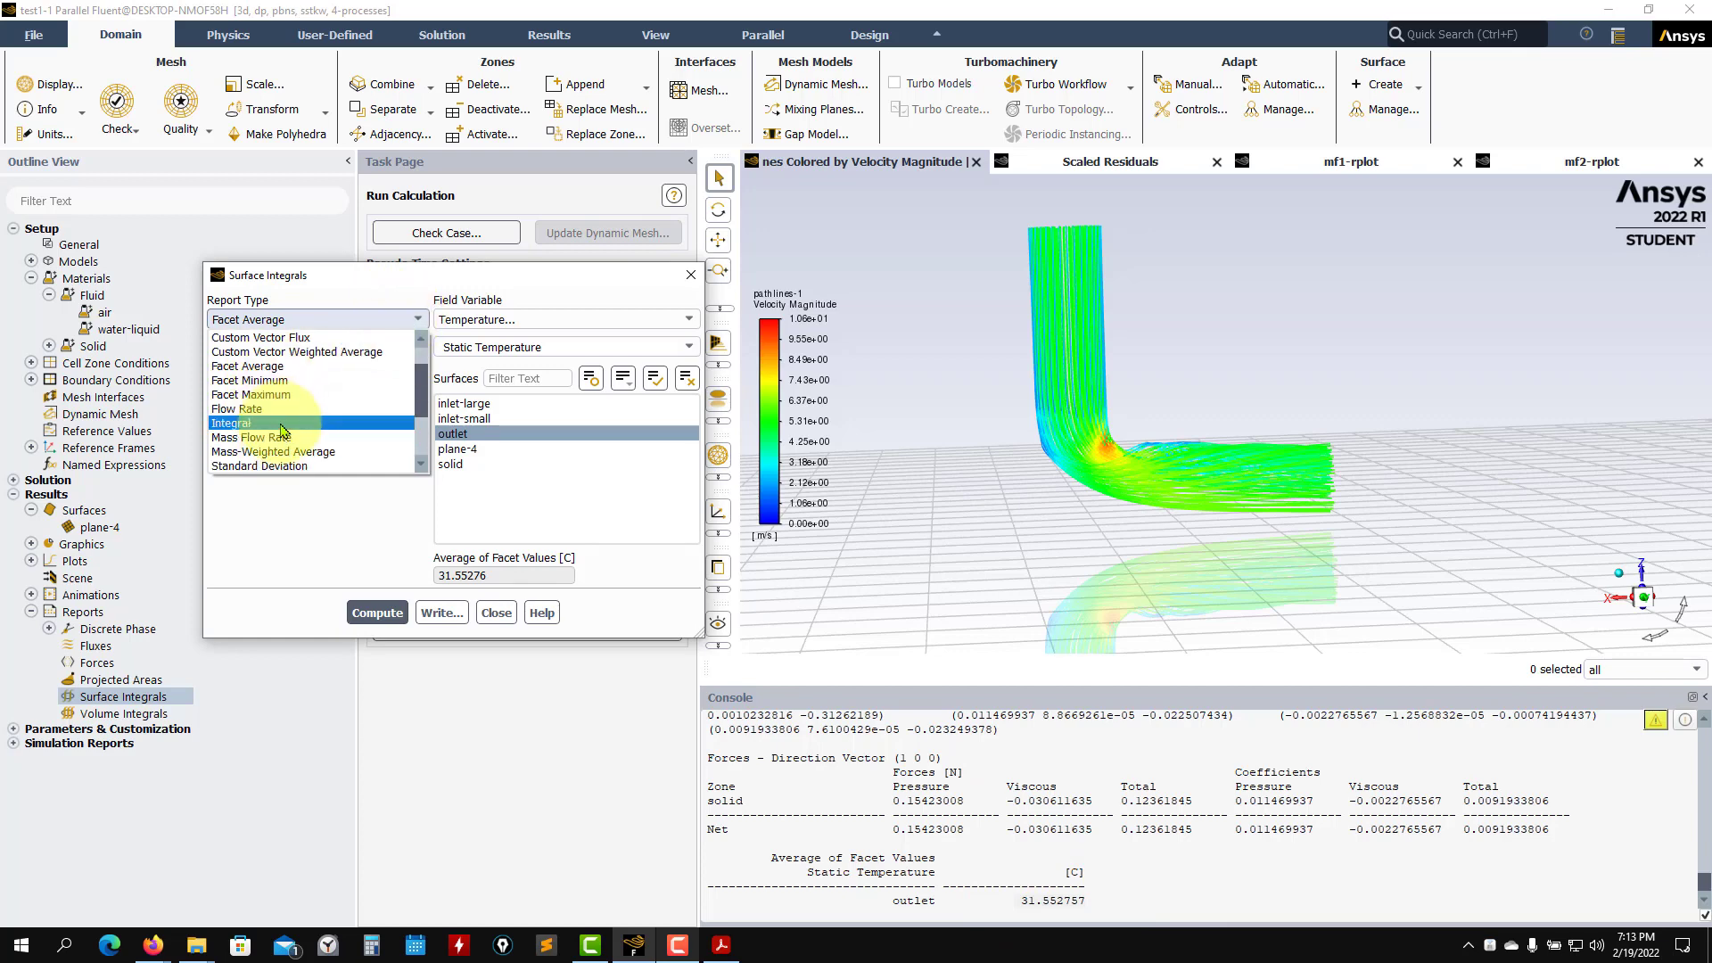
pyautogui.scroll(-1, 317, 422)
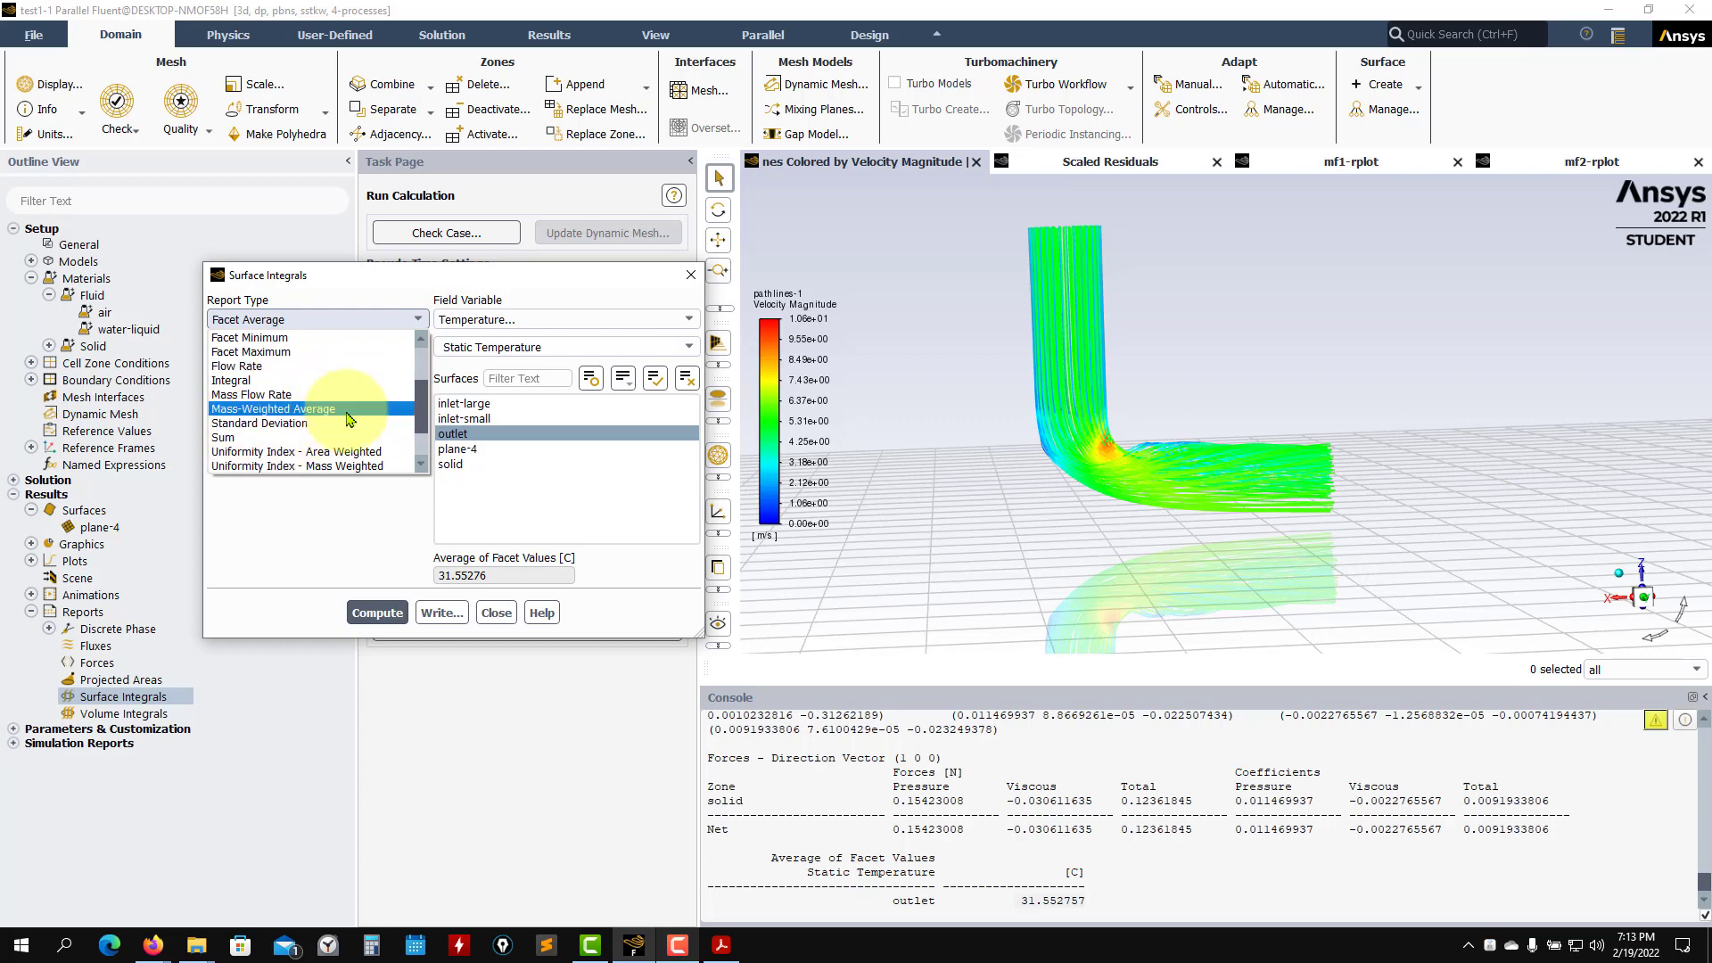
pyautogui.scroll(-2, 316, 424)
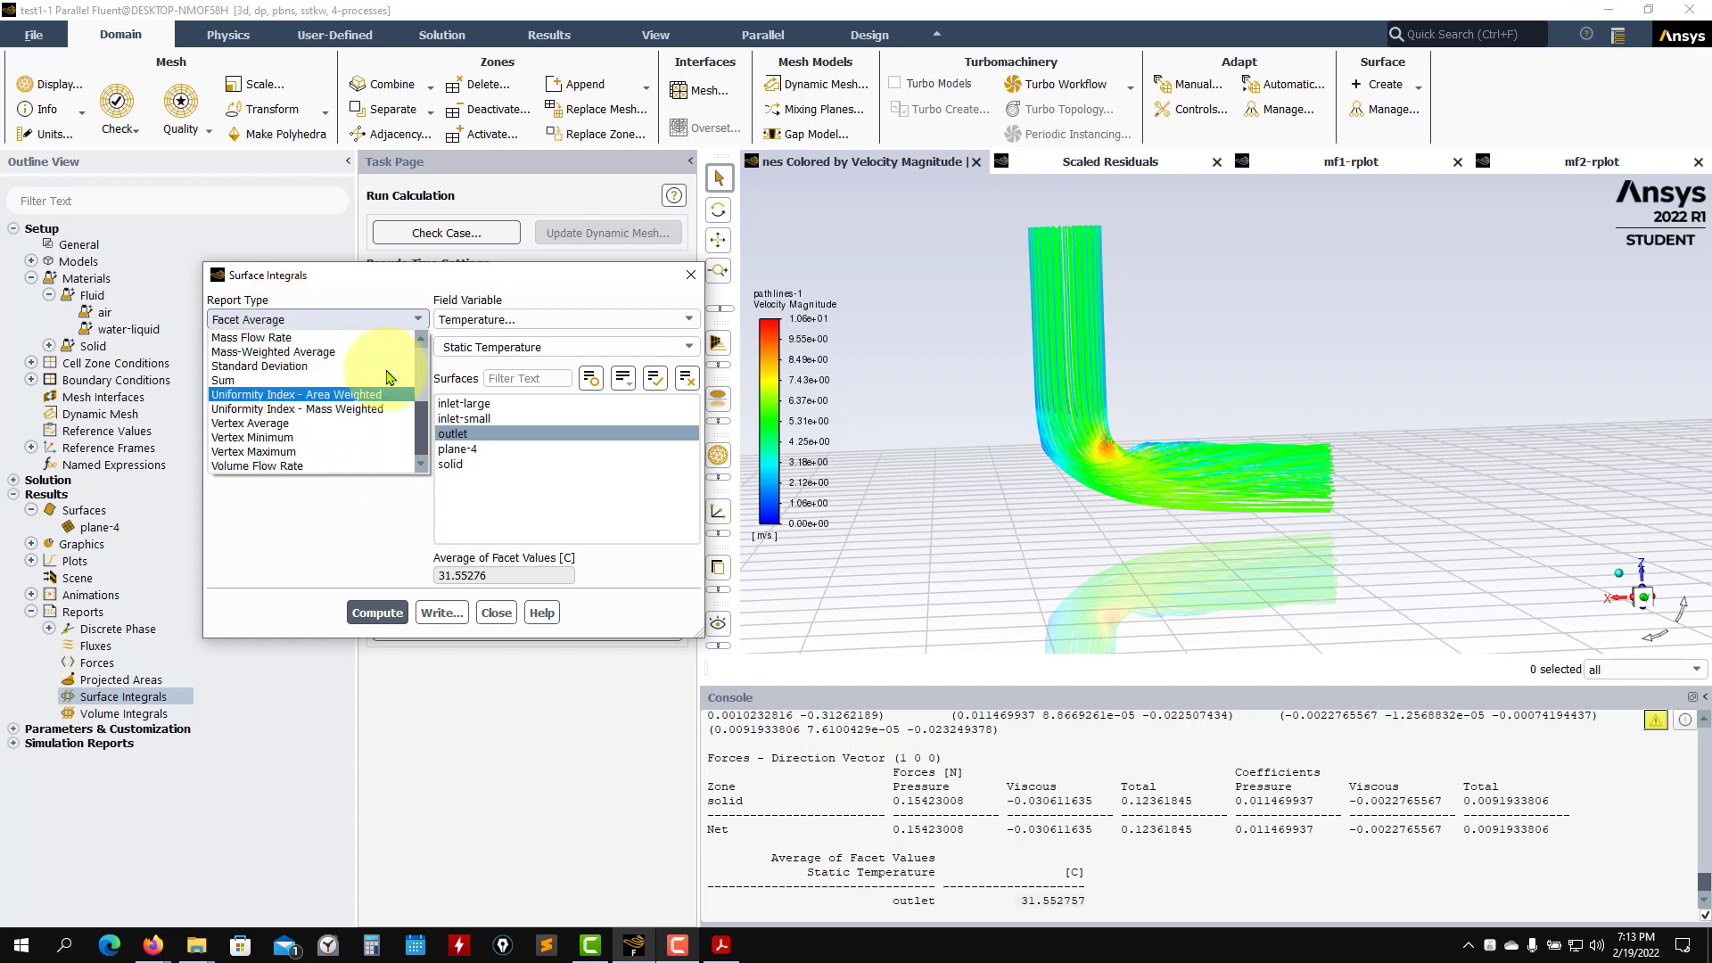
pyautogui.scroll(5, 294, 395)
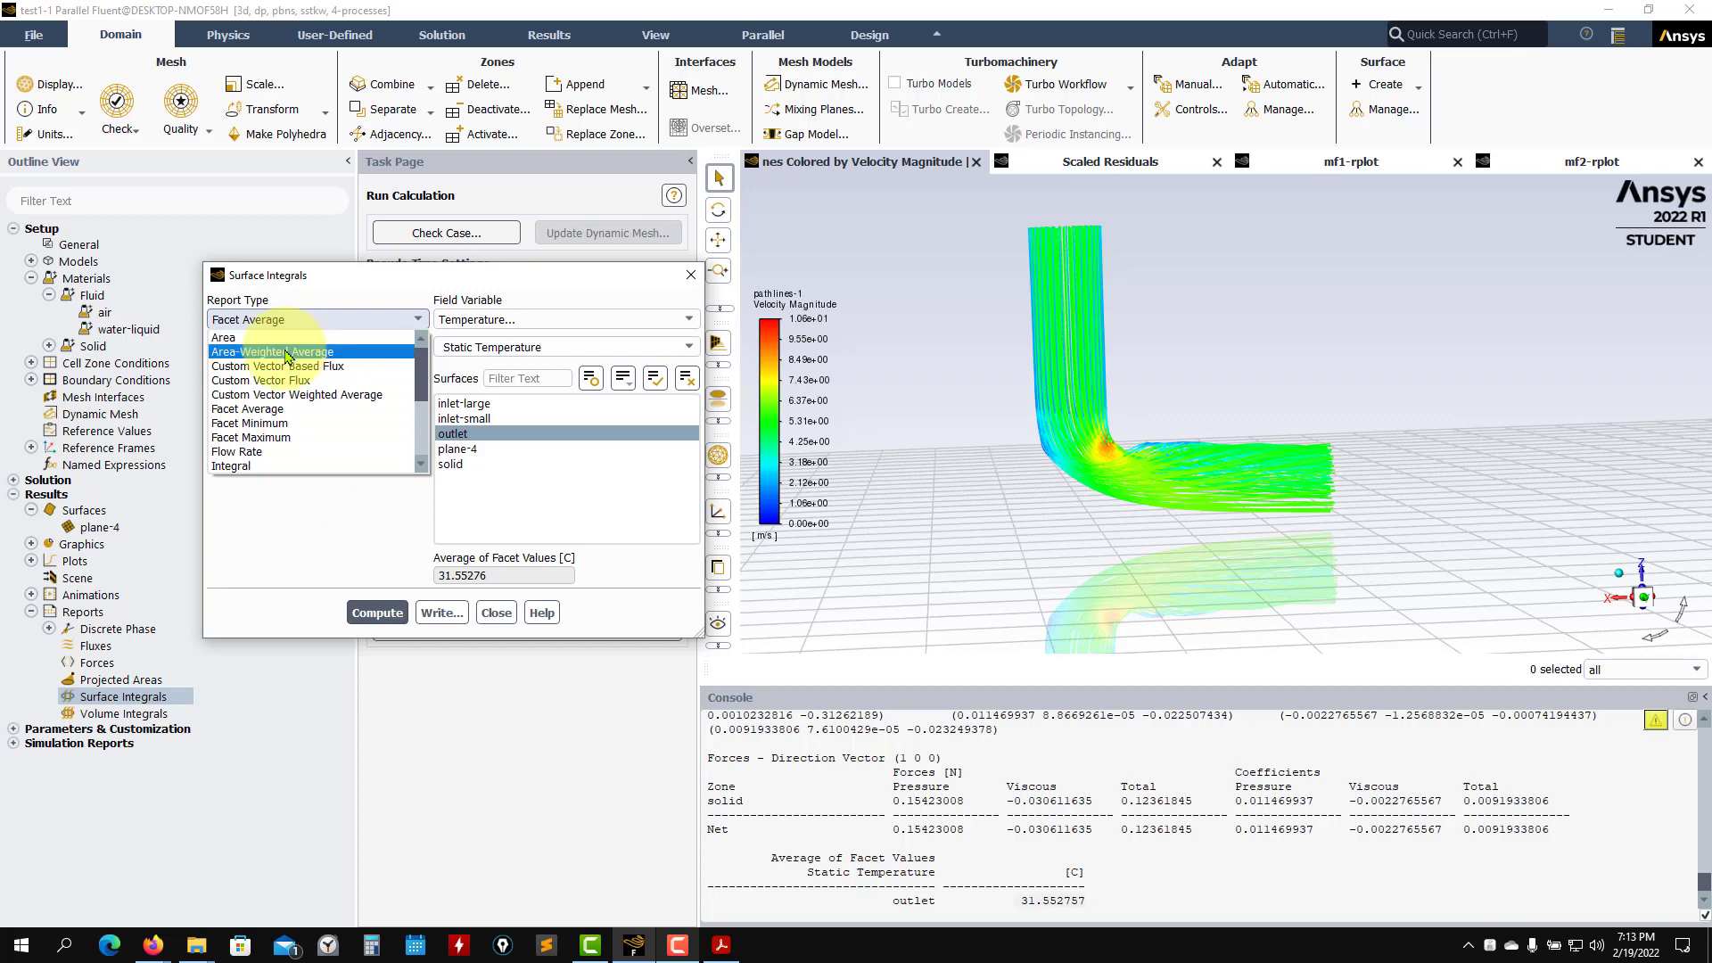
pyautogui.click(287, 354)
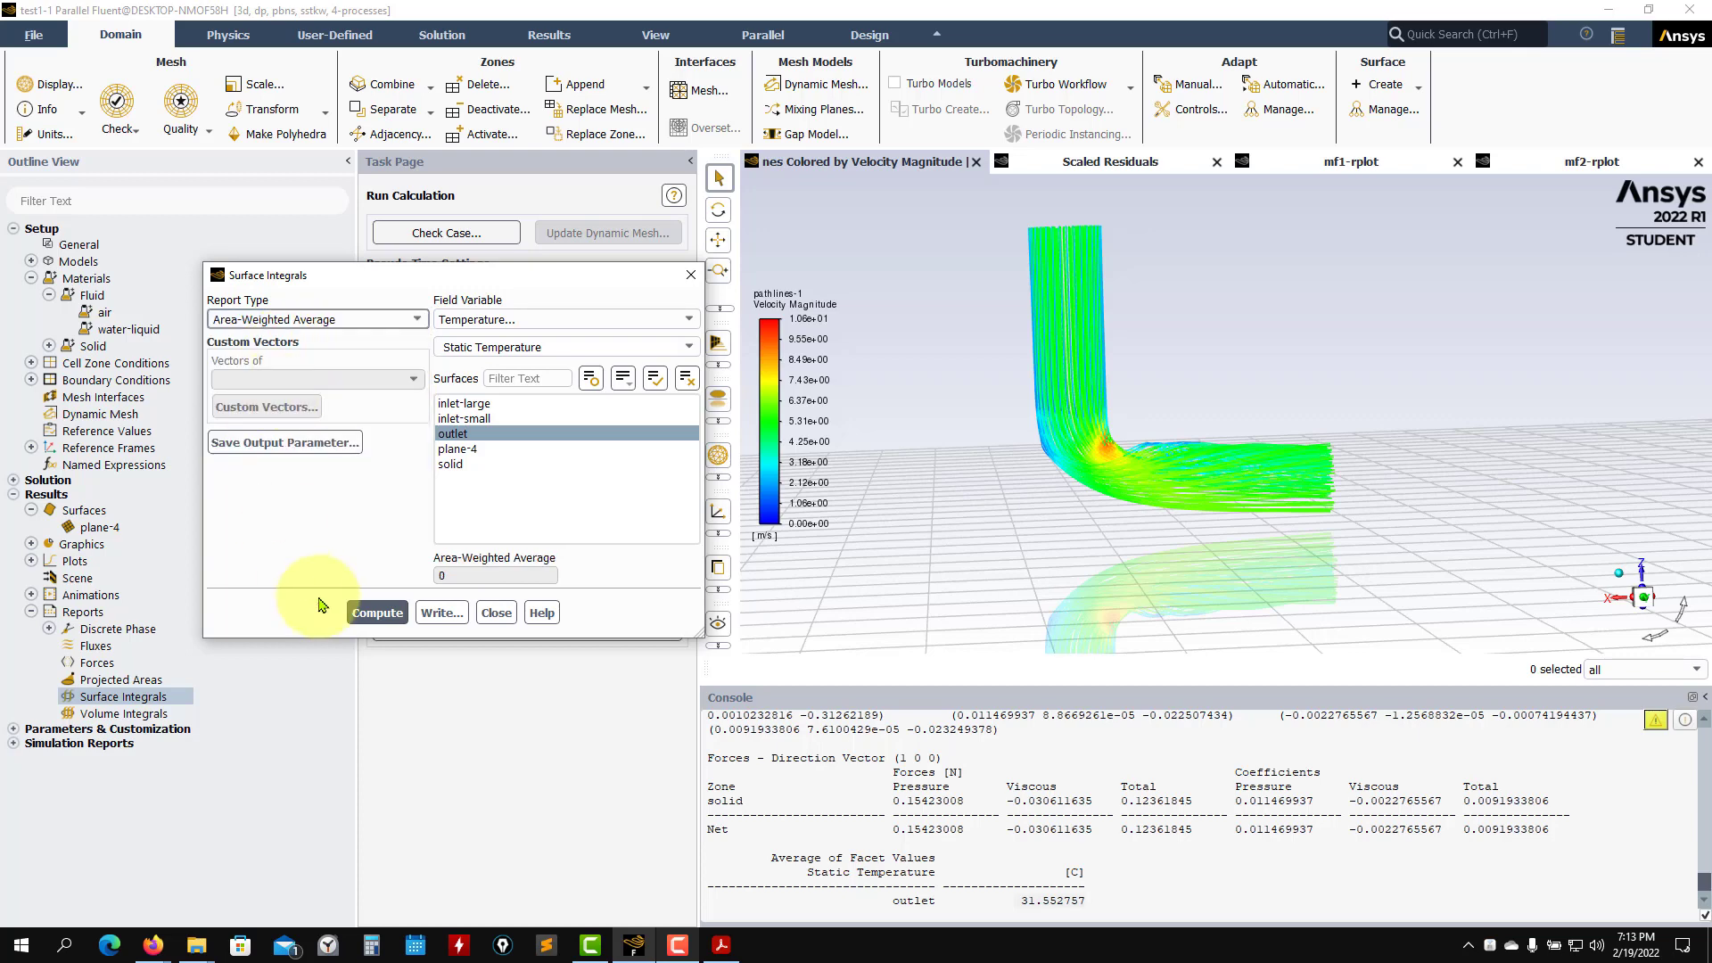
pyautogui.click(361, 613)
# Step: Try to compute a custom vector weighted average of static temperature on the outlet
pyautogui.click(412, 321)
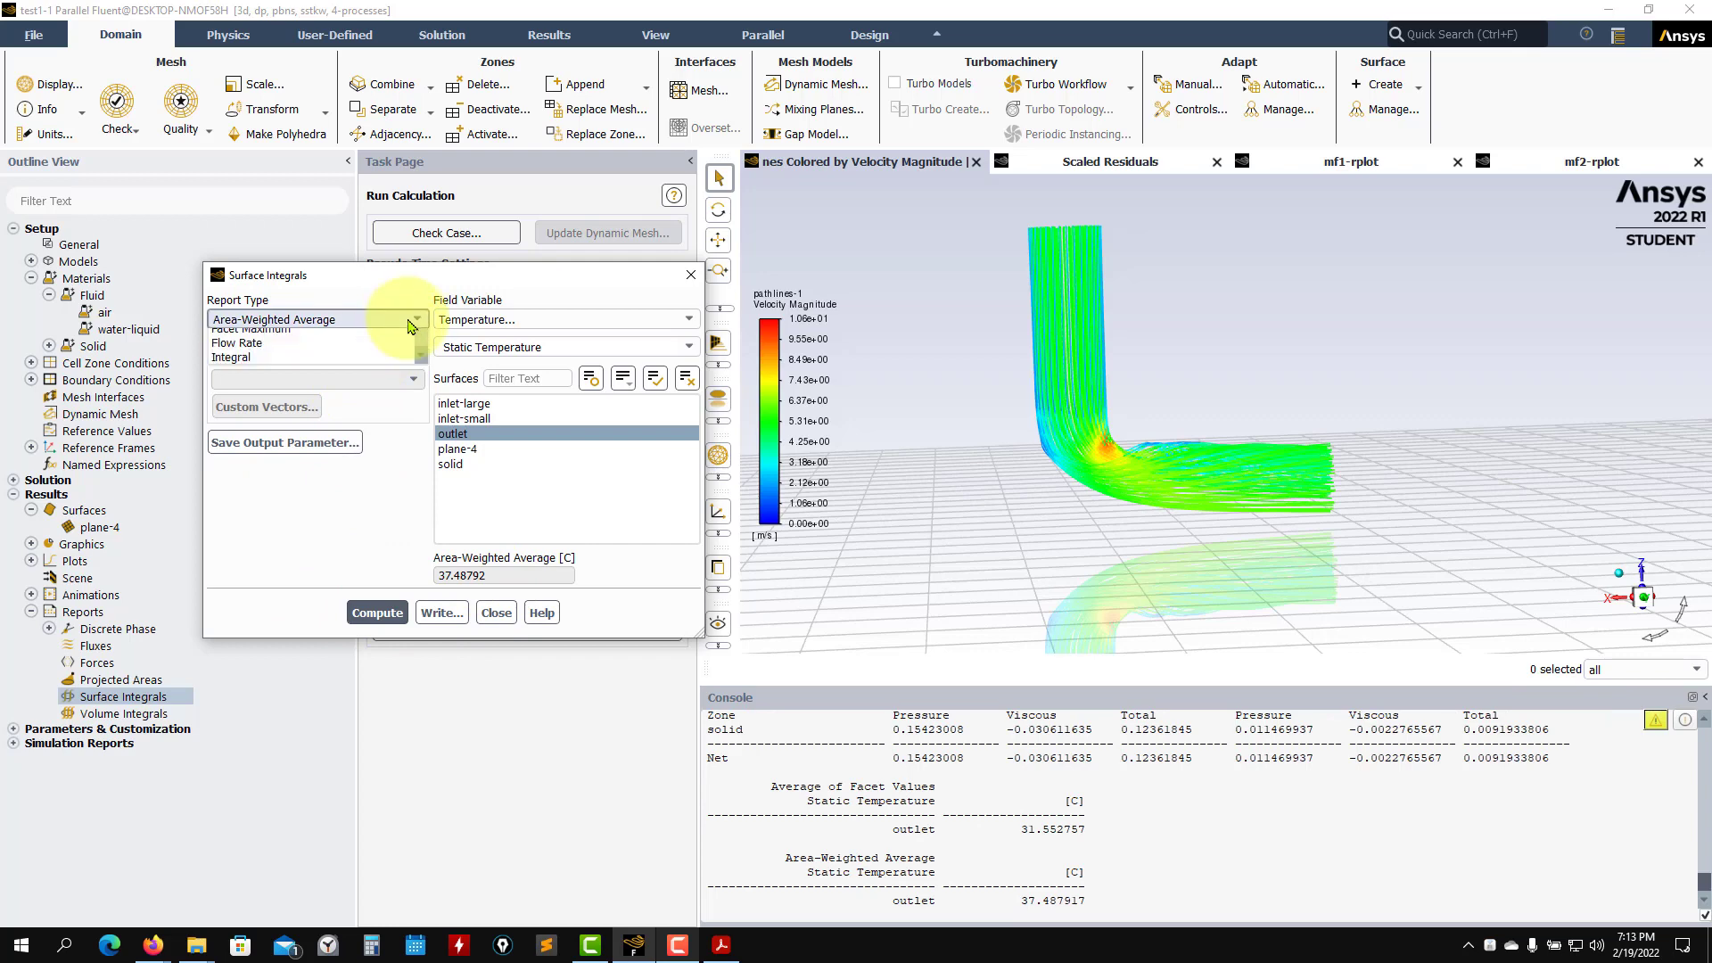
pyautogui.scroll(-4, 362, 379)
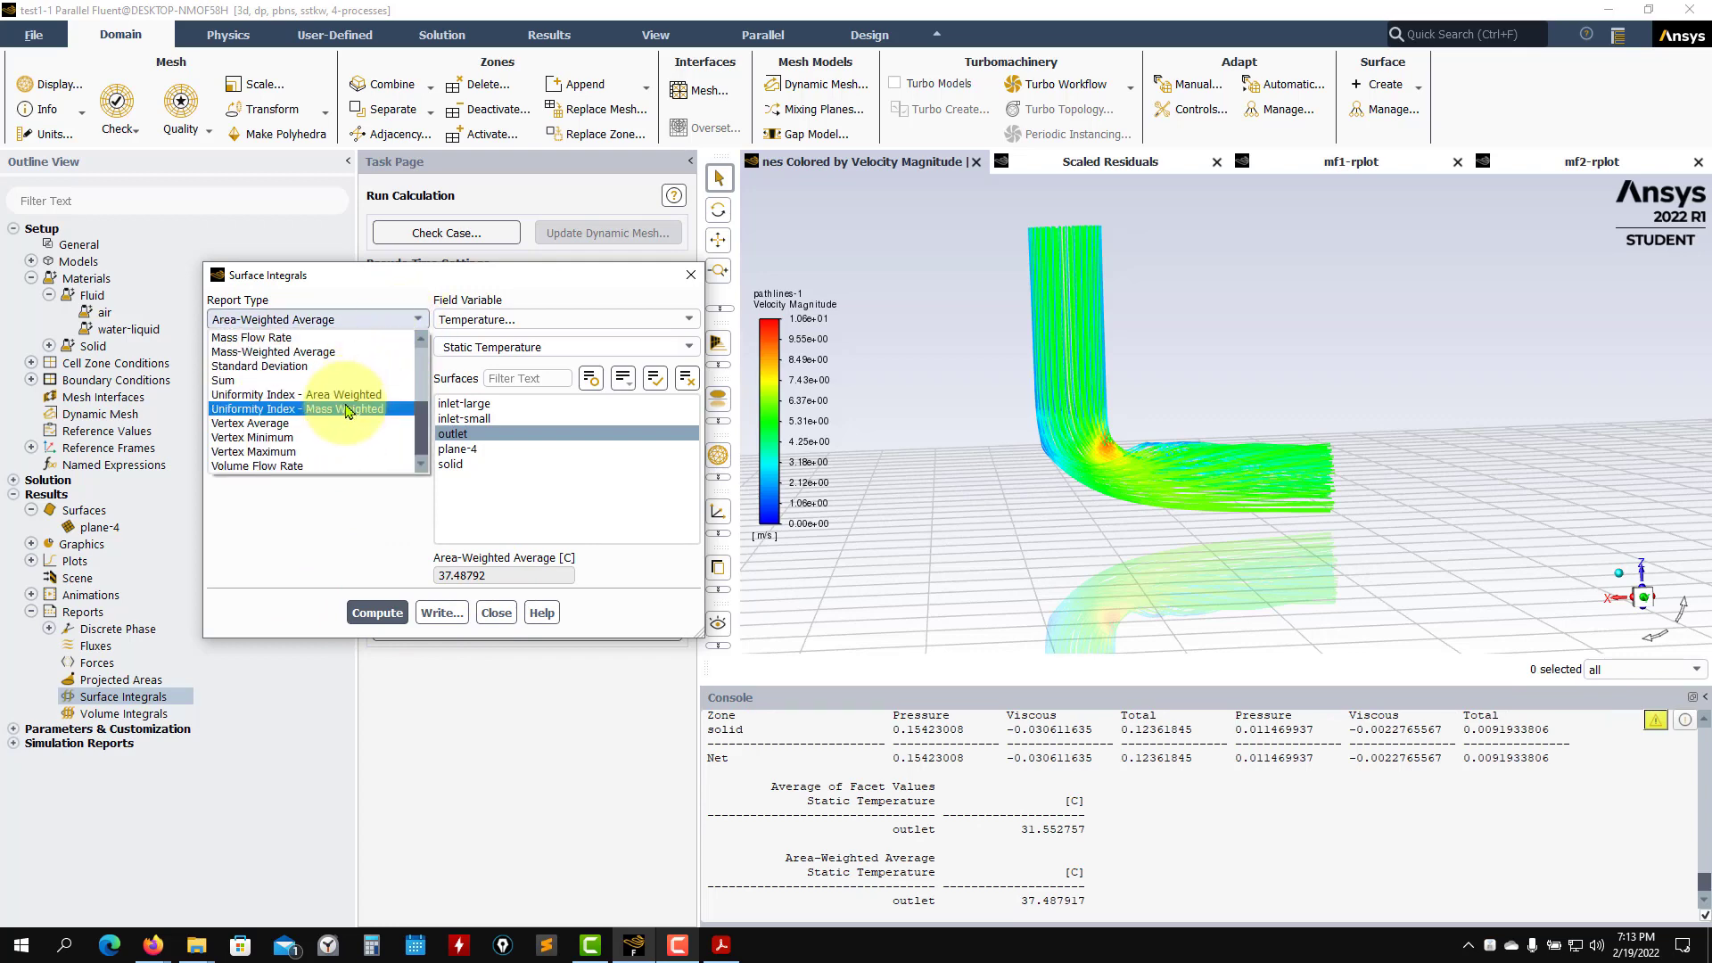
pyautogui.scroll(3, 346, 418)
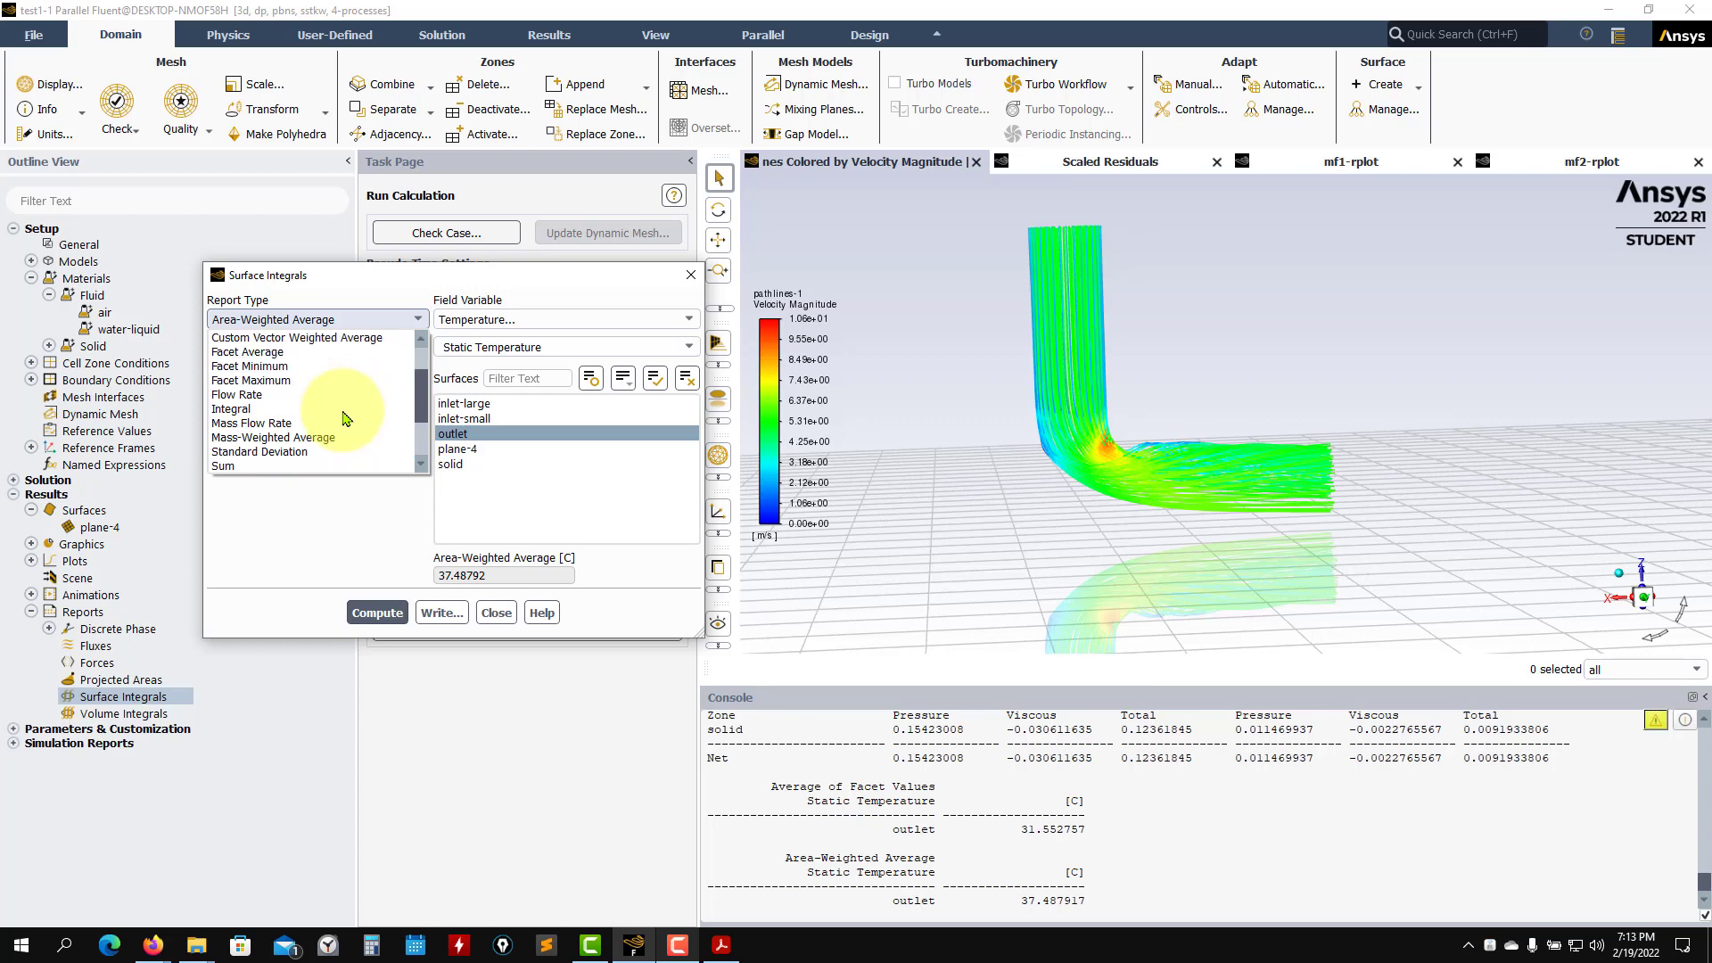
pyautogui.scroll(1, 346, 418)
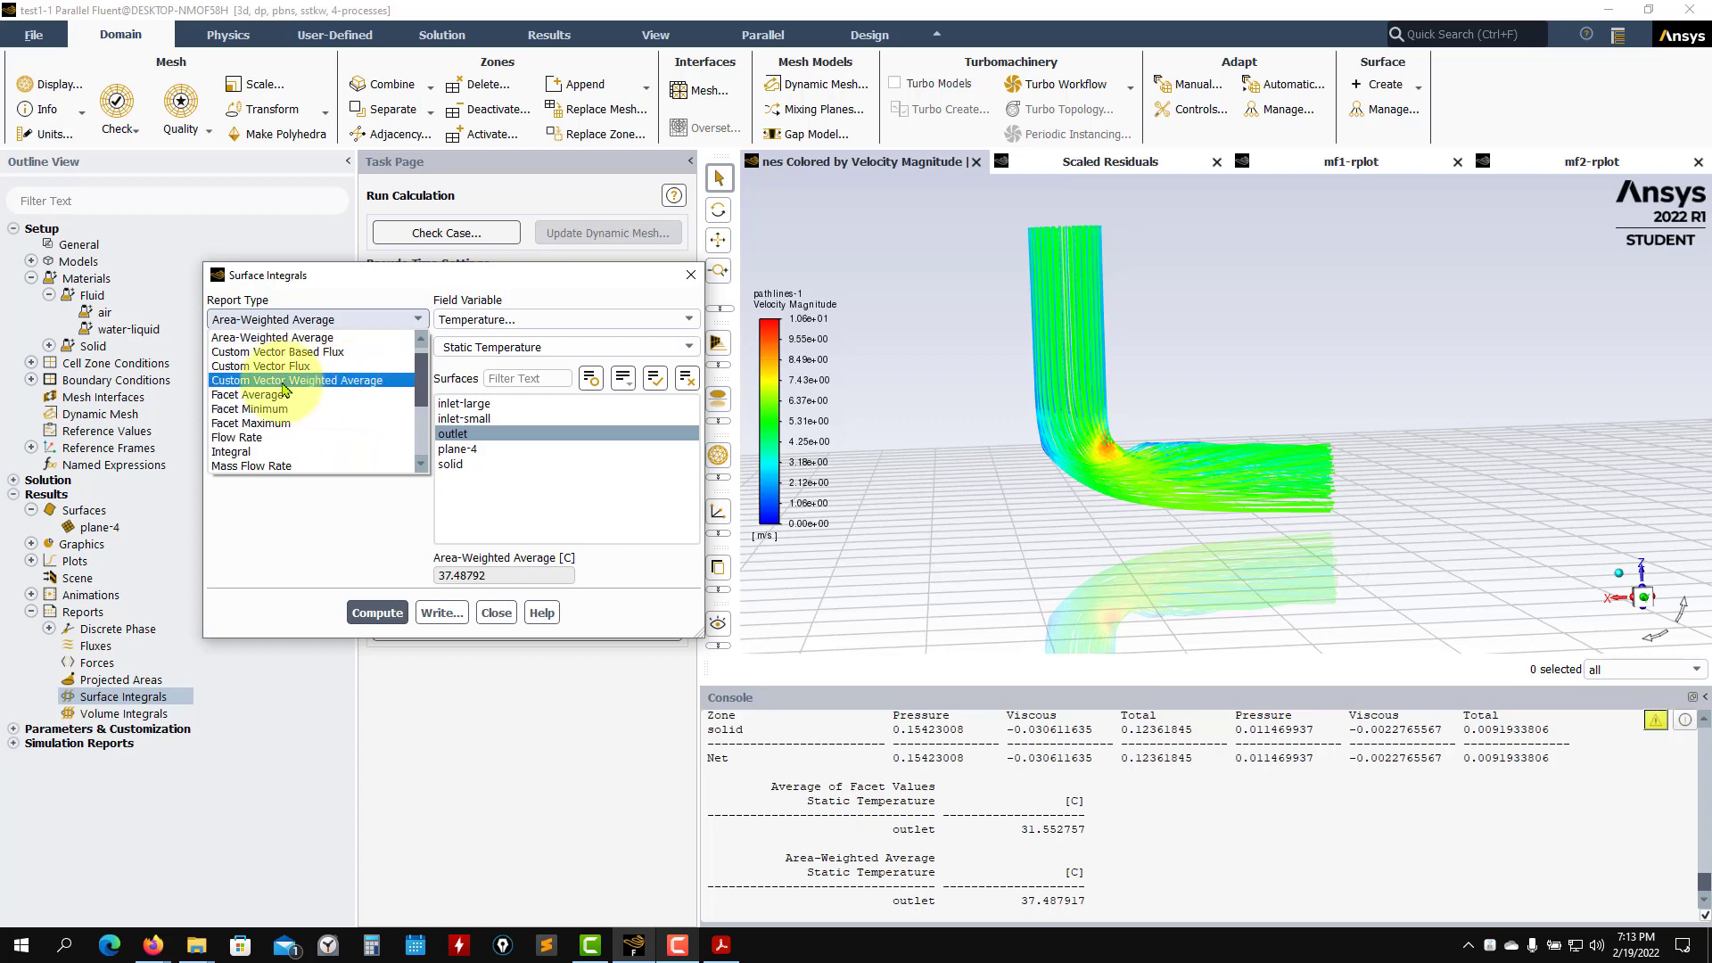
pyautogui.scroll(1, 303, 393)
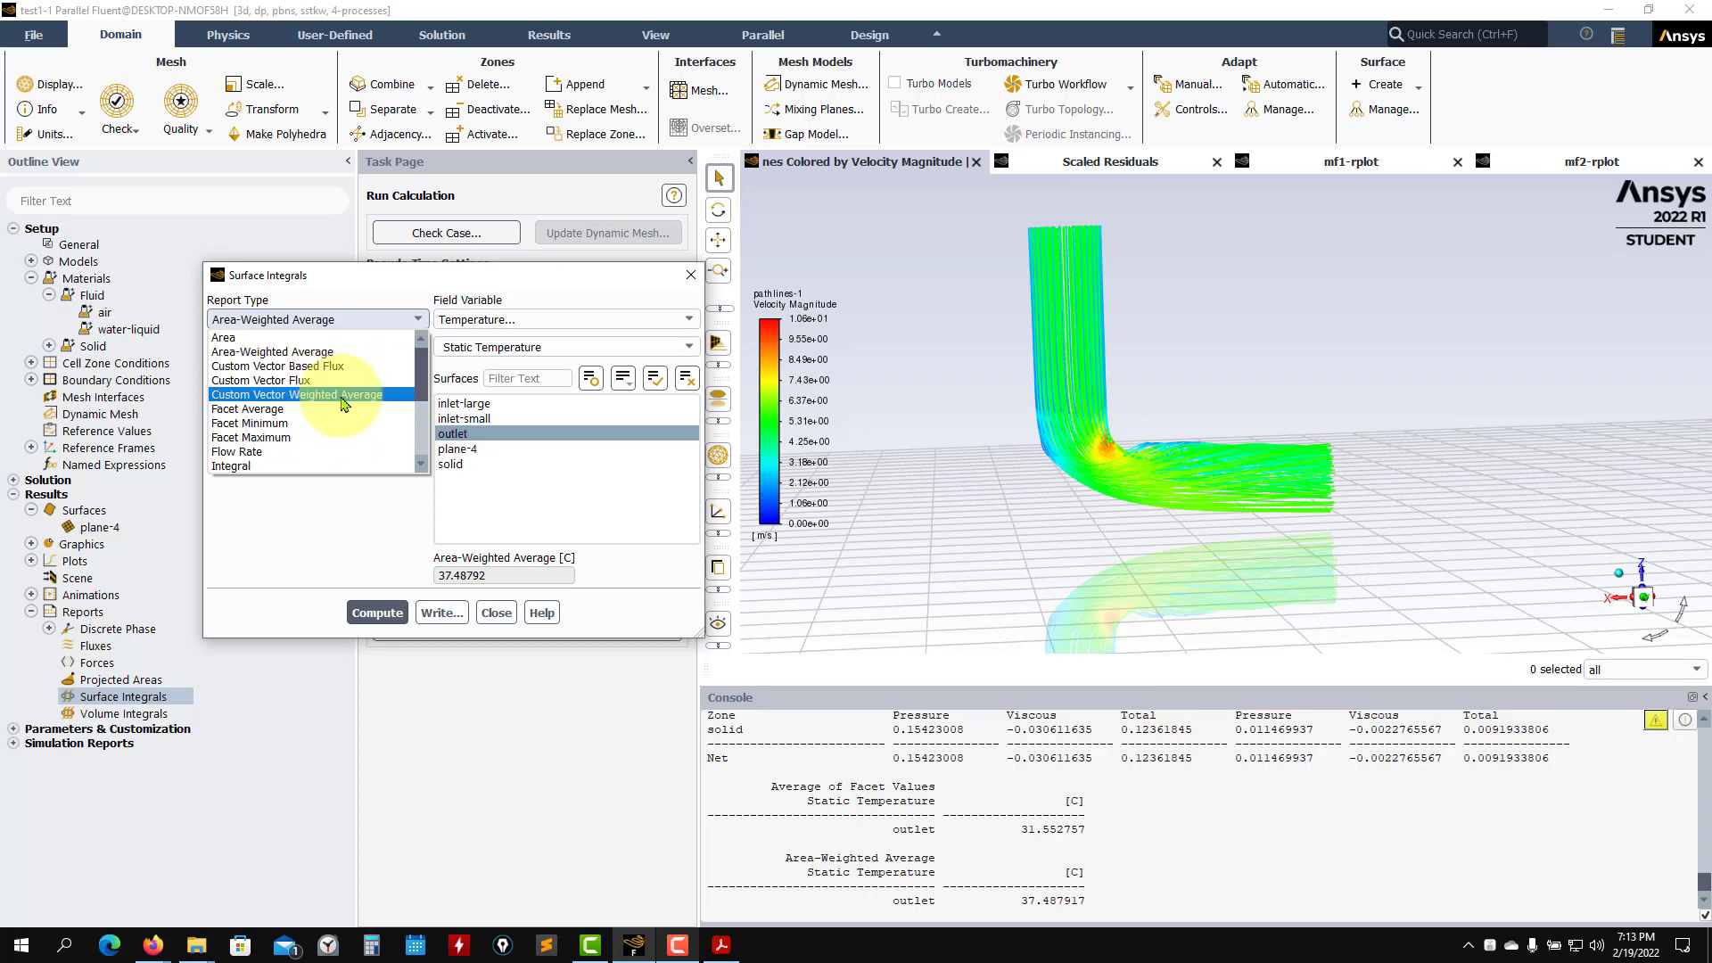
pyautogui.click(342, 395)
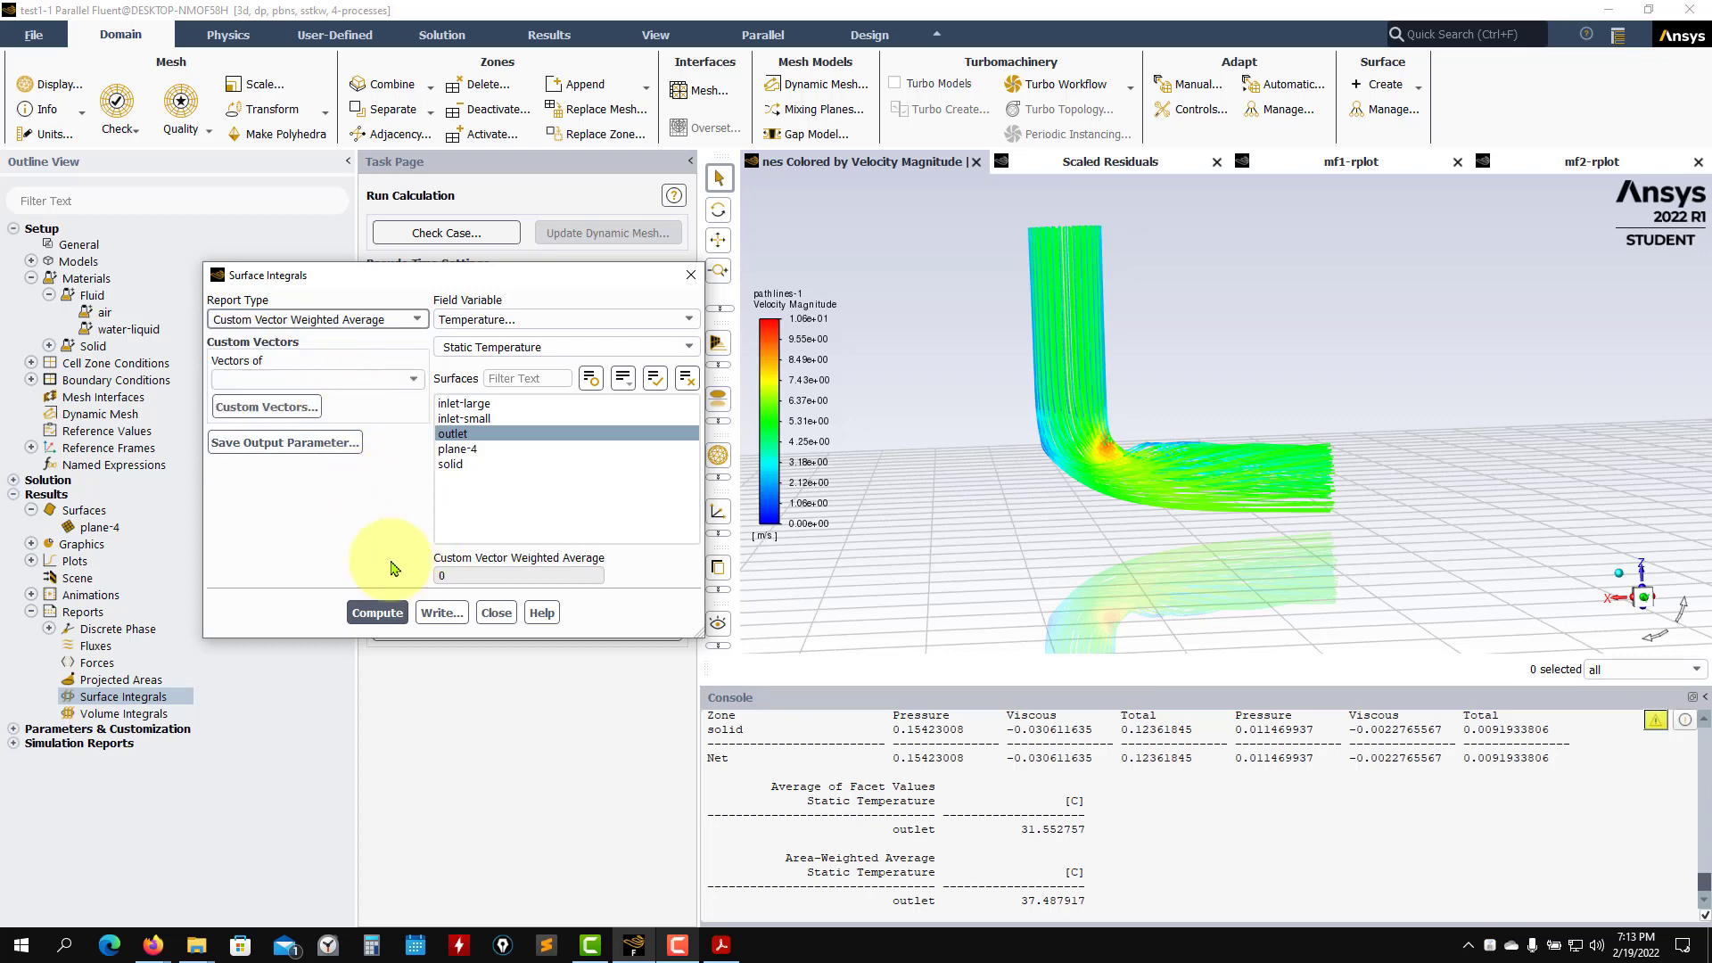
pyautogui.click(383, 604)
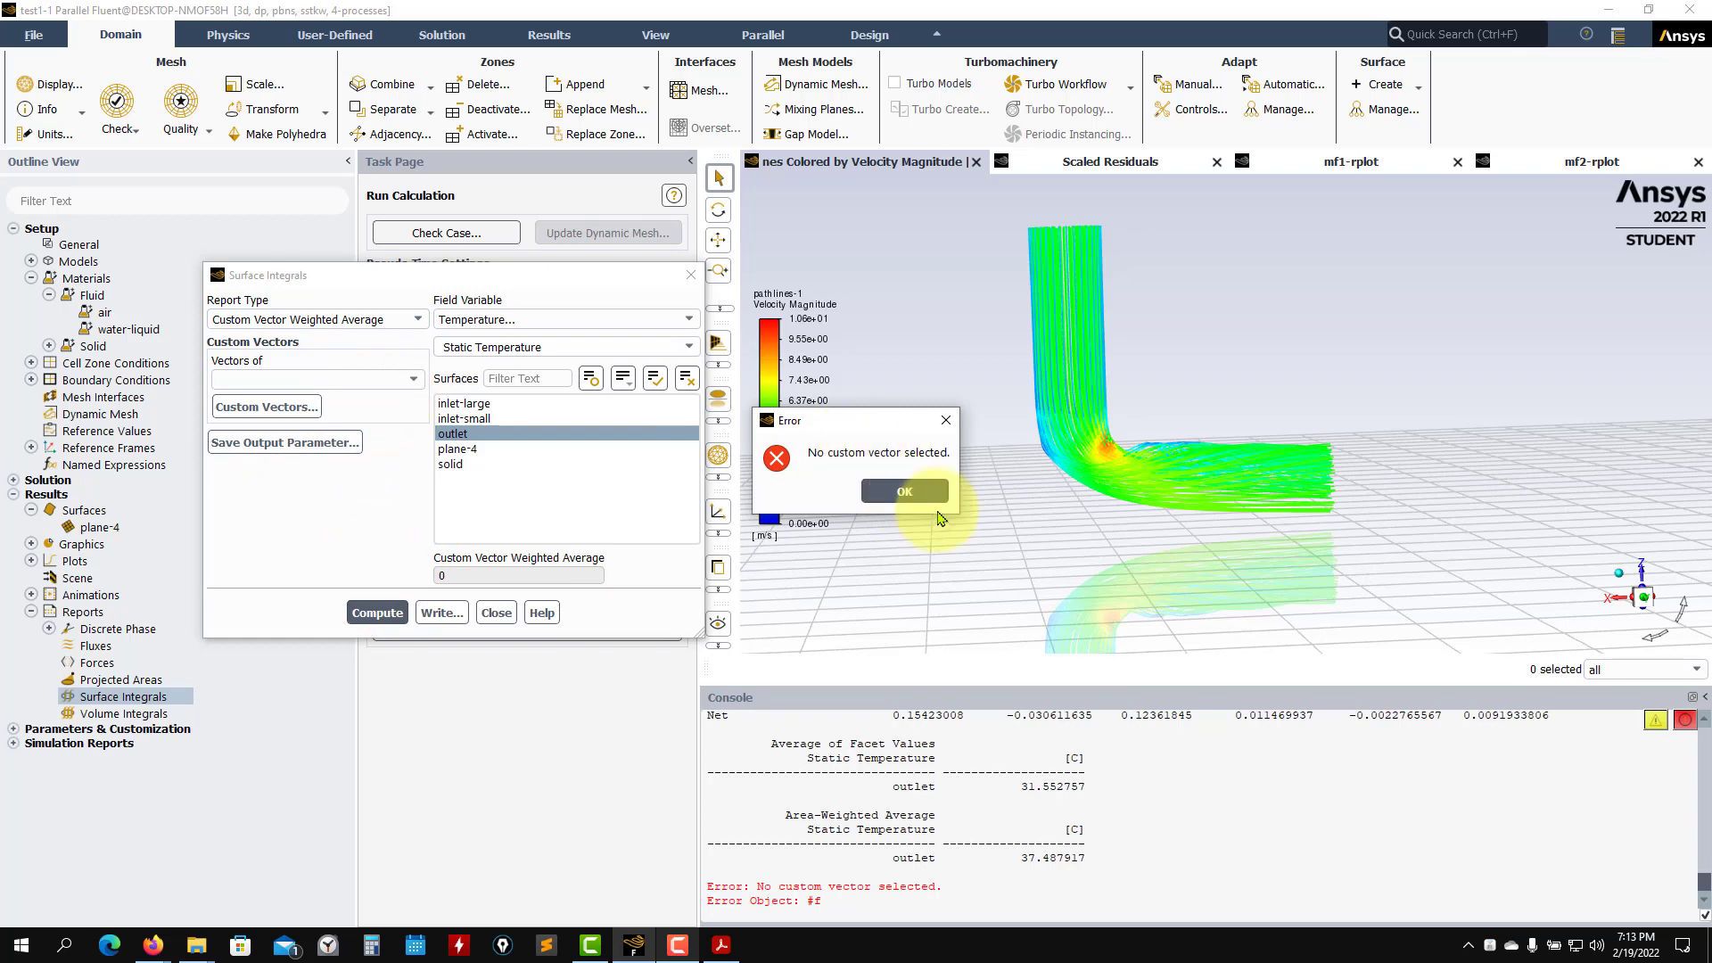
pyautogui.click(904, 493)
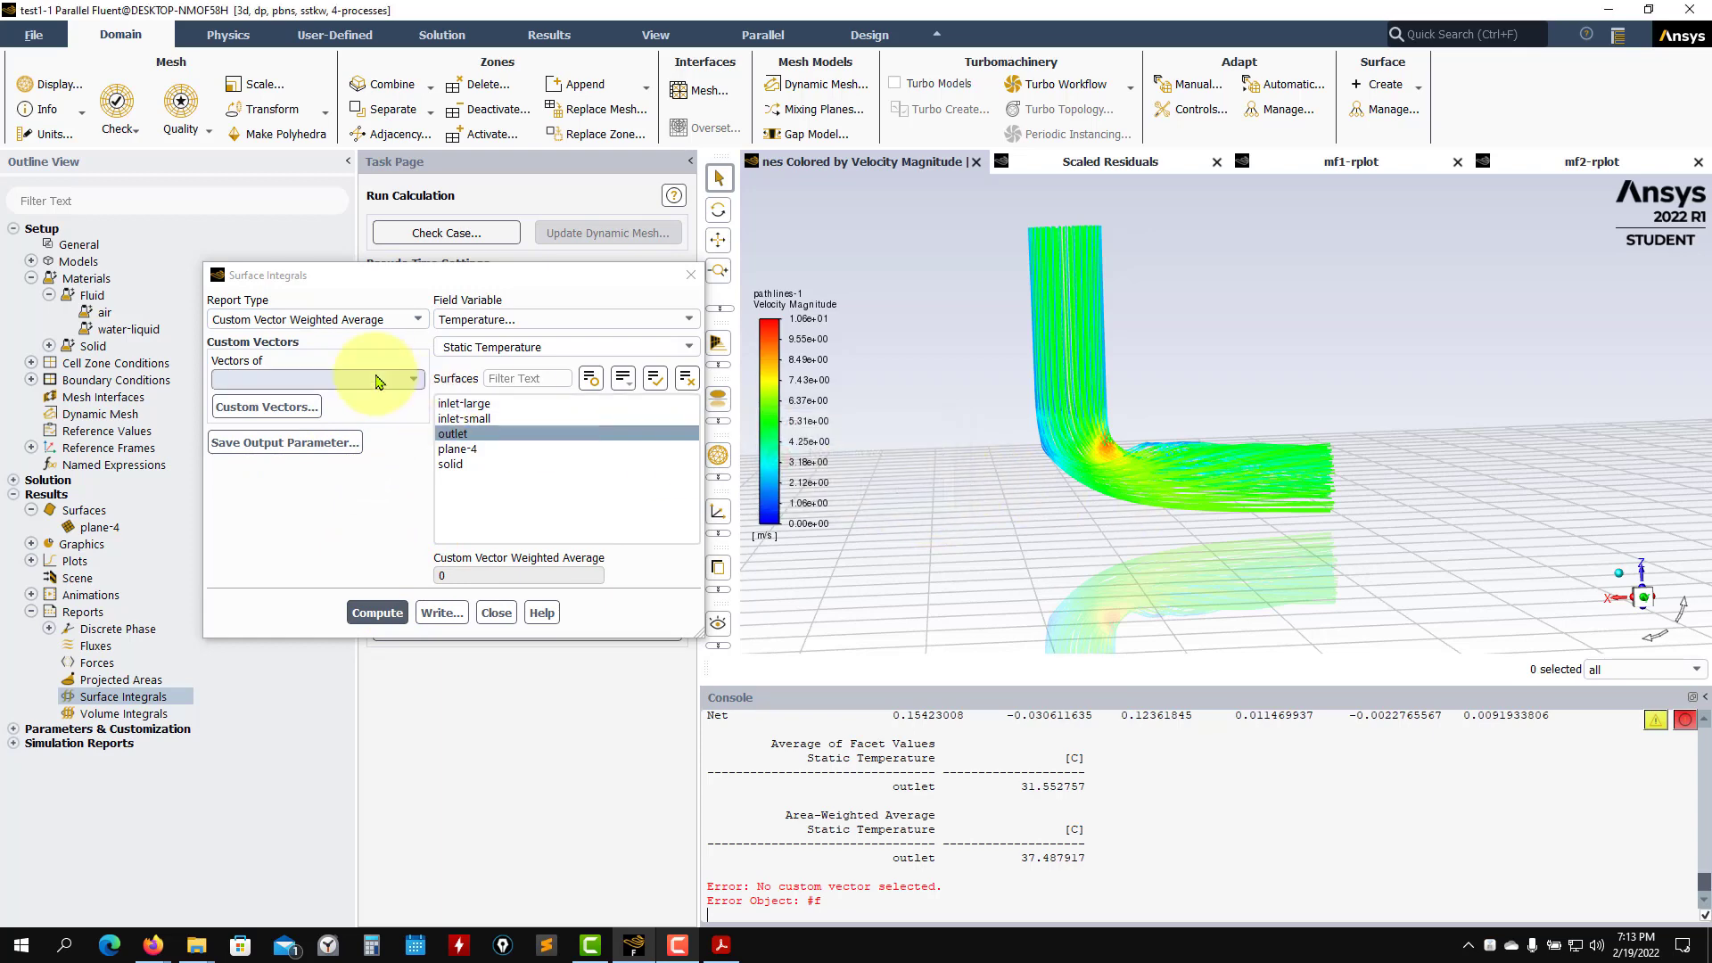
# Step: Compute the mass-weighted average of static temperature on the outlet and close the surface integrals report
pyautogui.click(415, 320)
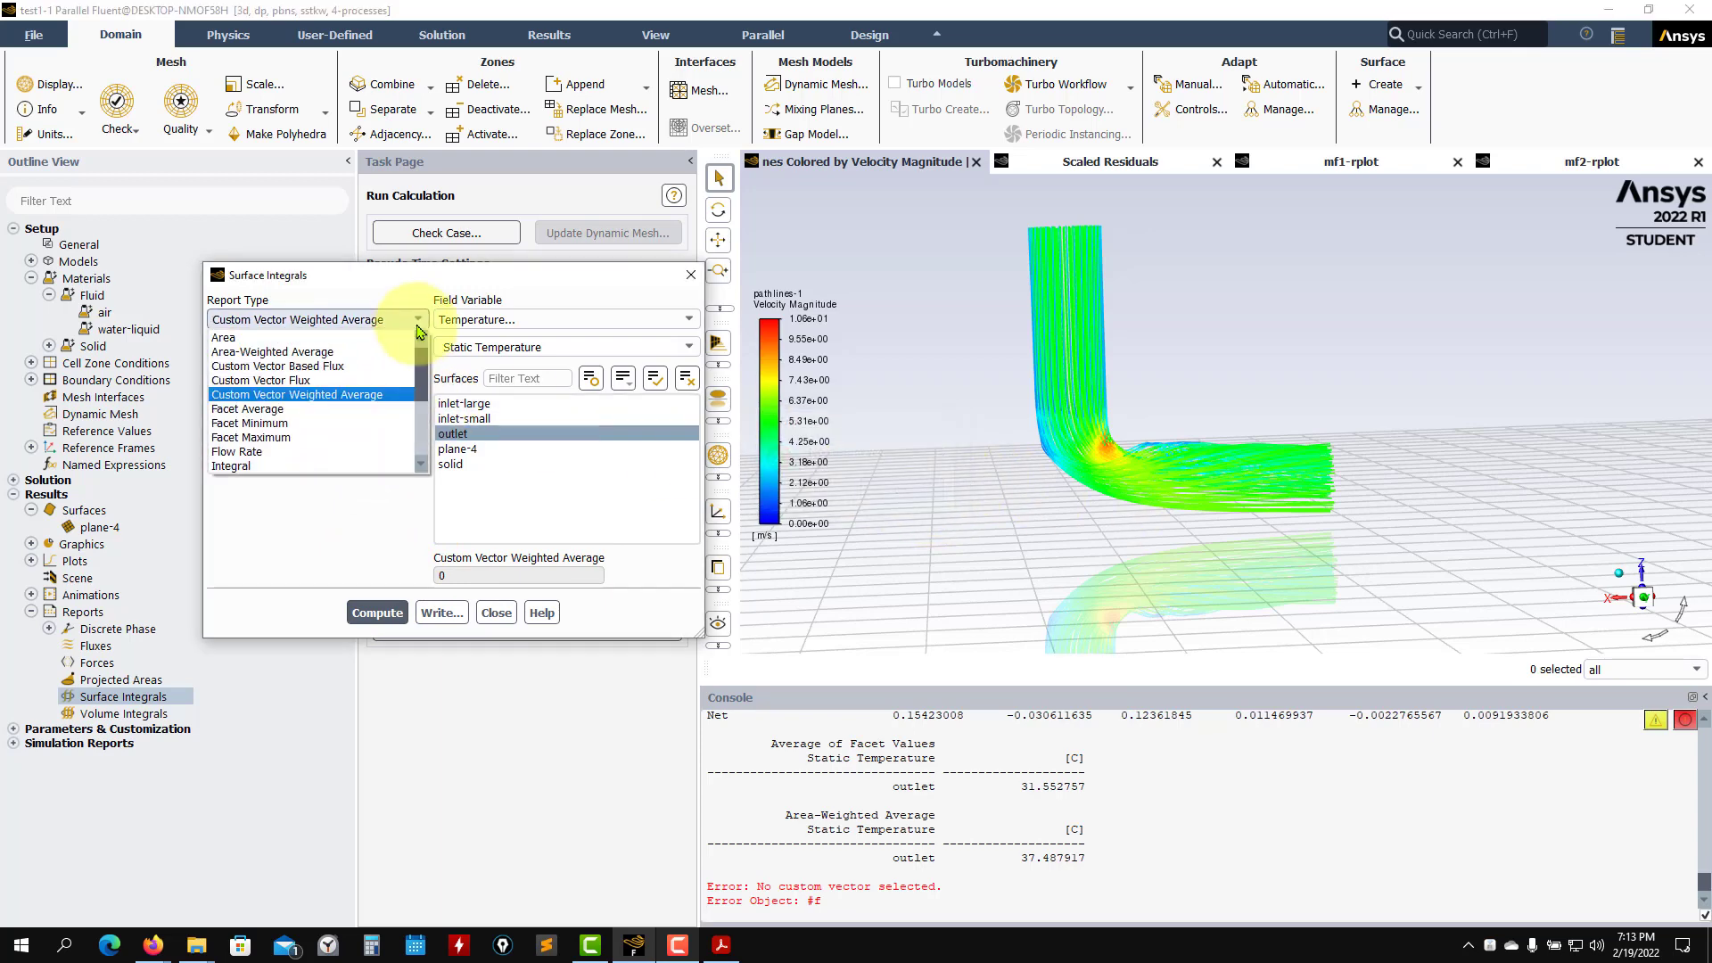
pyautogui.scroll(-1, 352, 428)
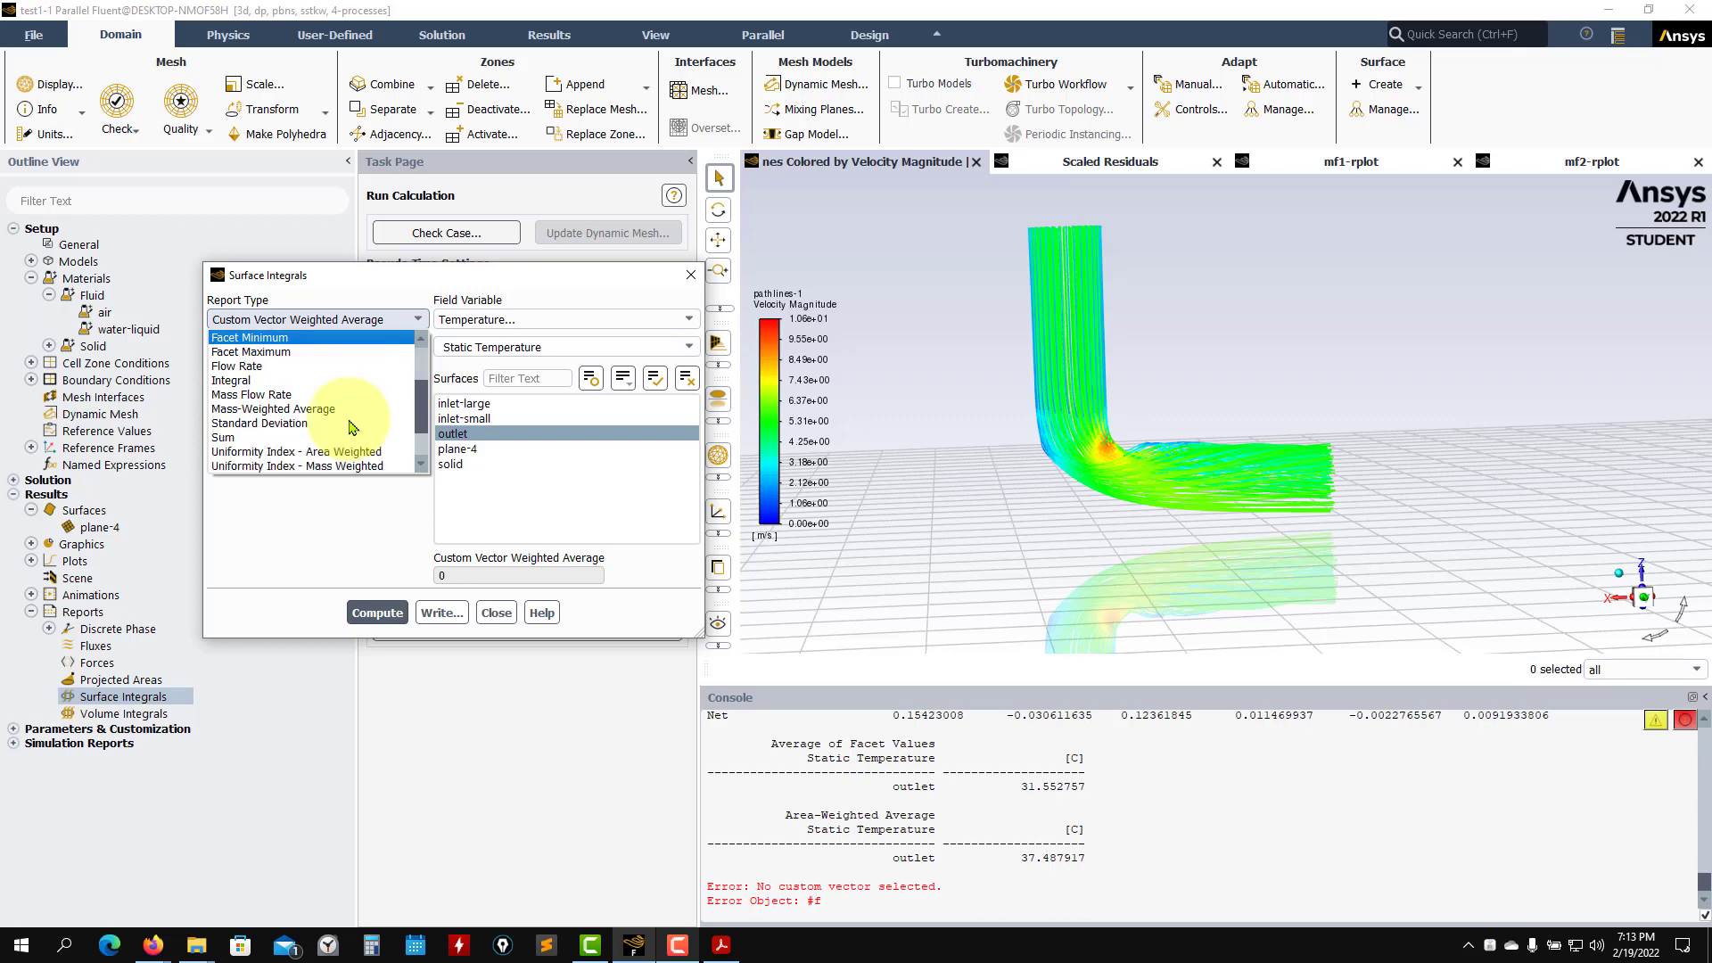
pyautogui.click(339, 408)
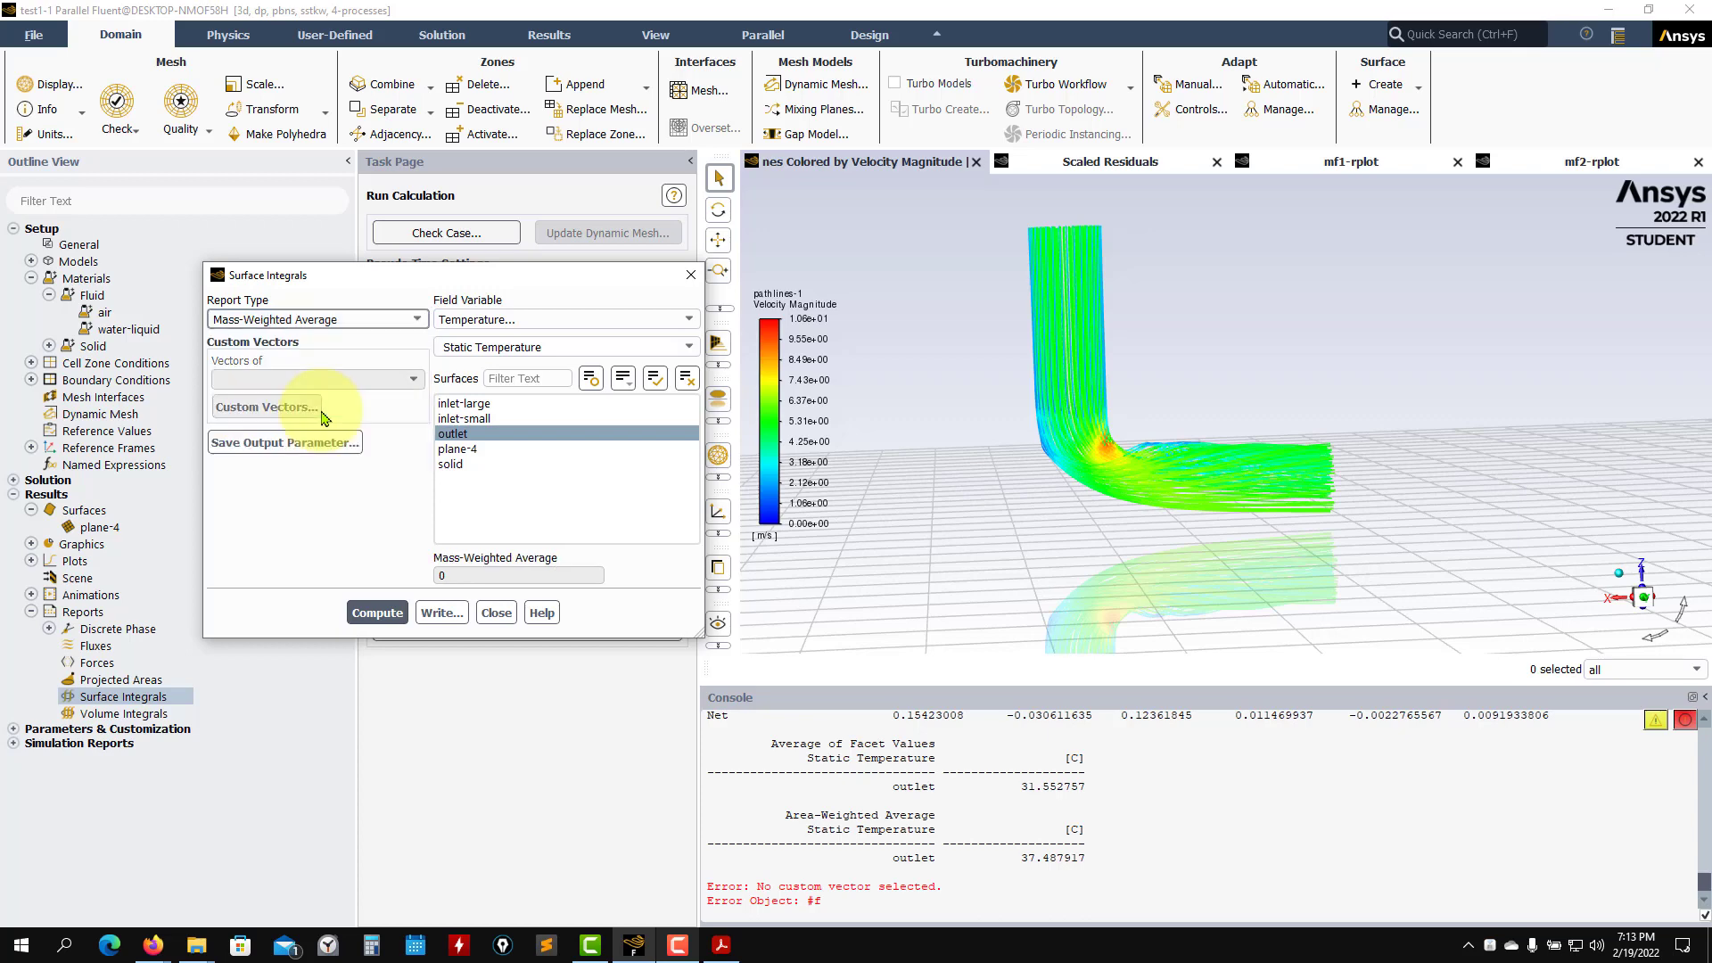
pyautogui.click(378, 614)
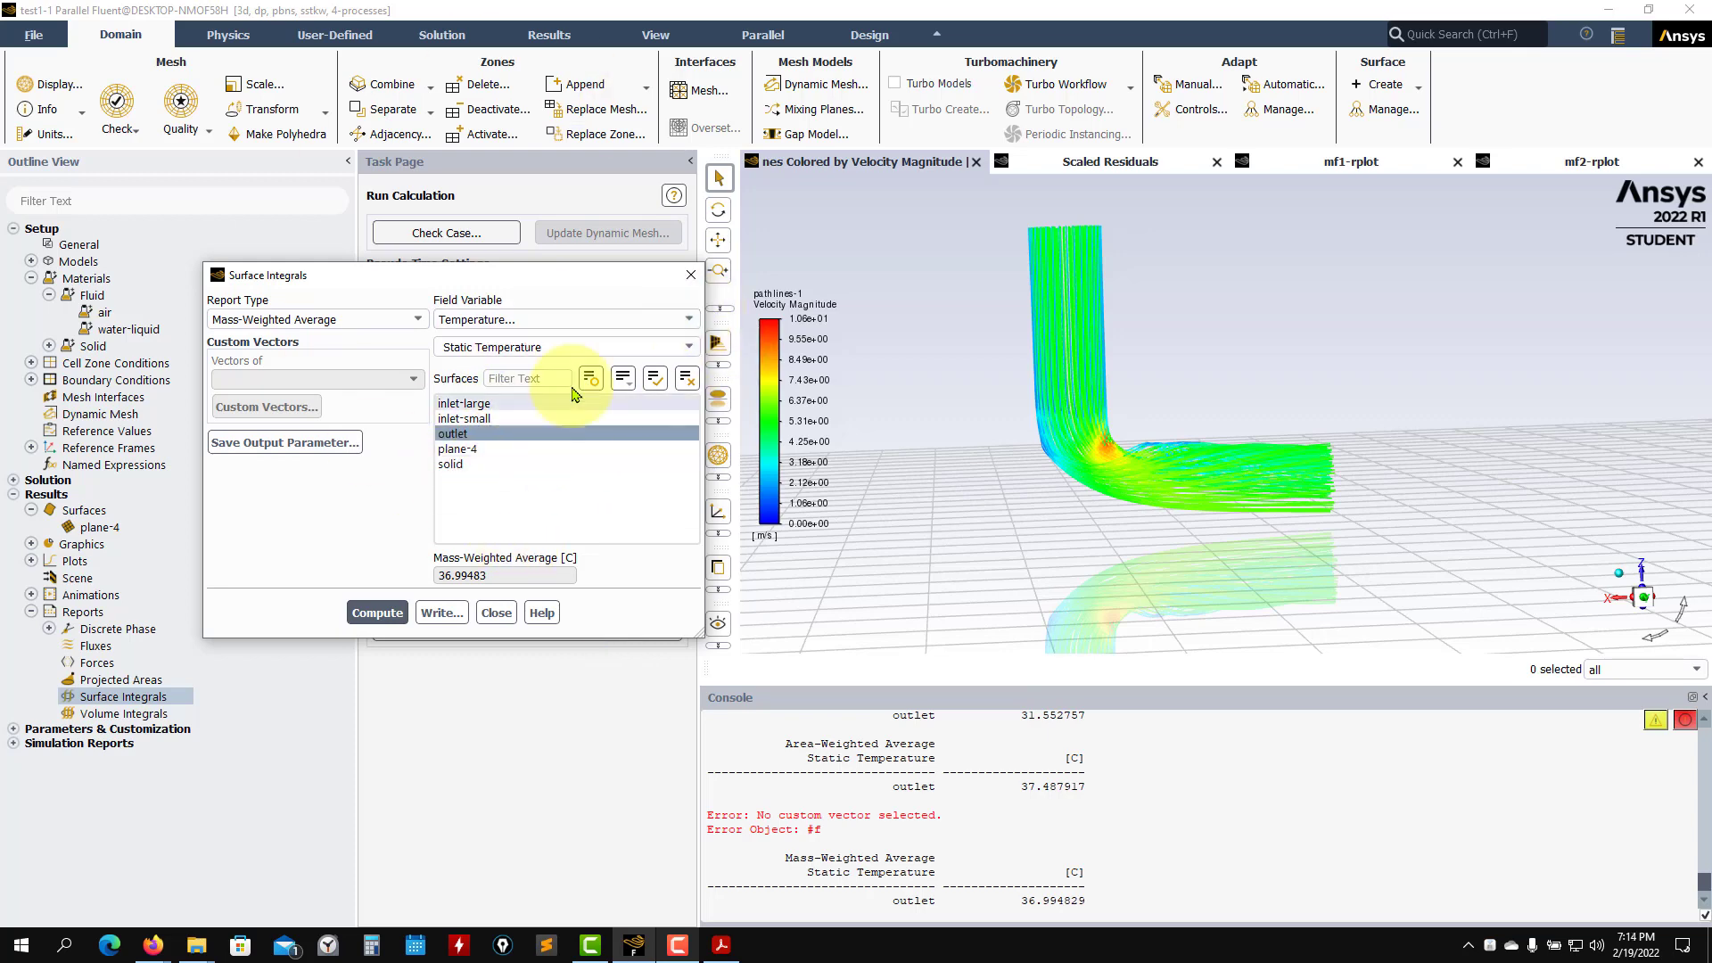
pyautogui.click(494, 614)
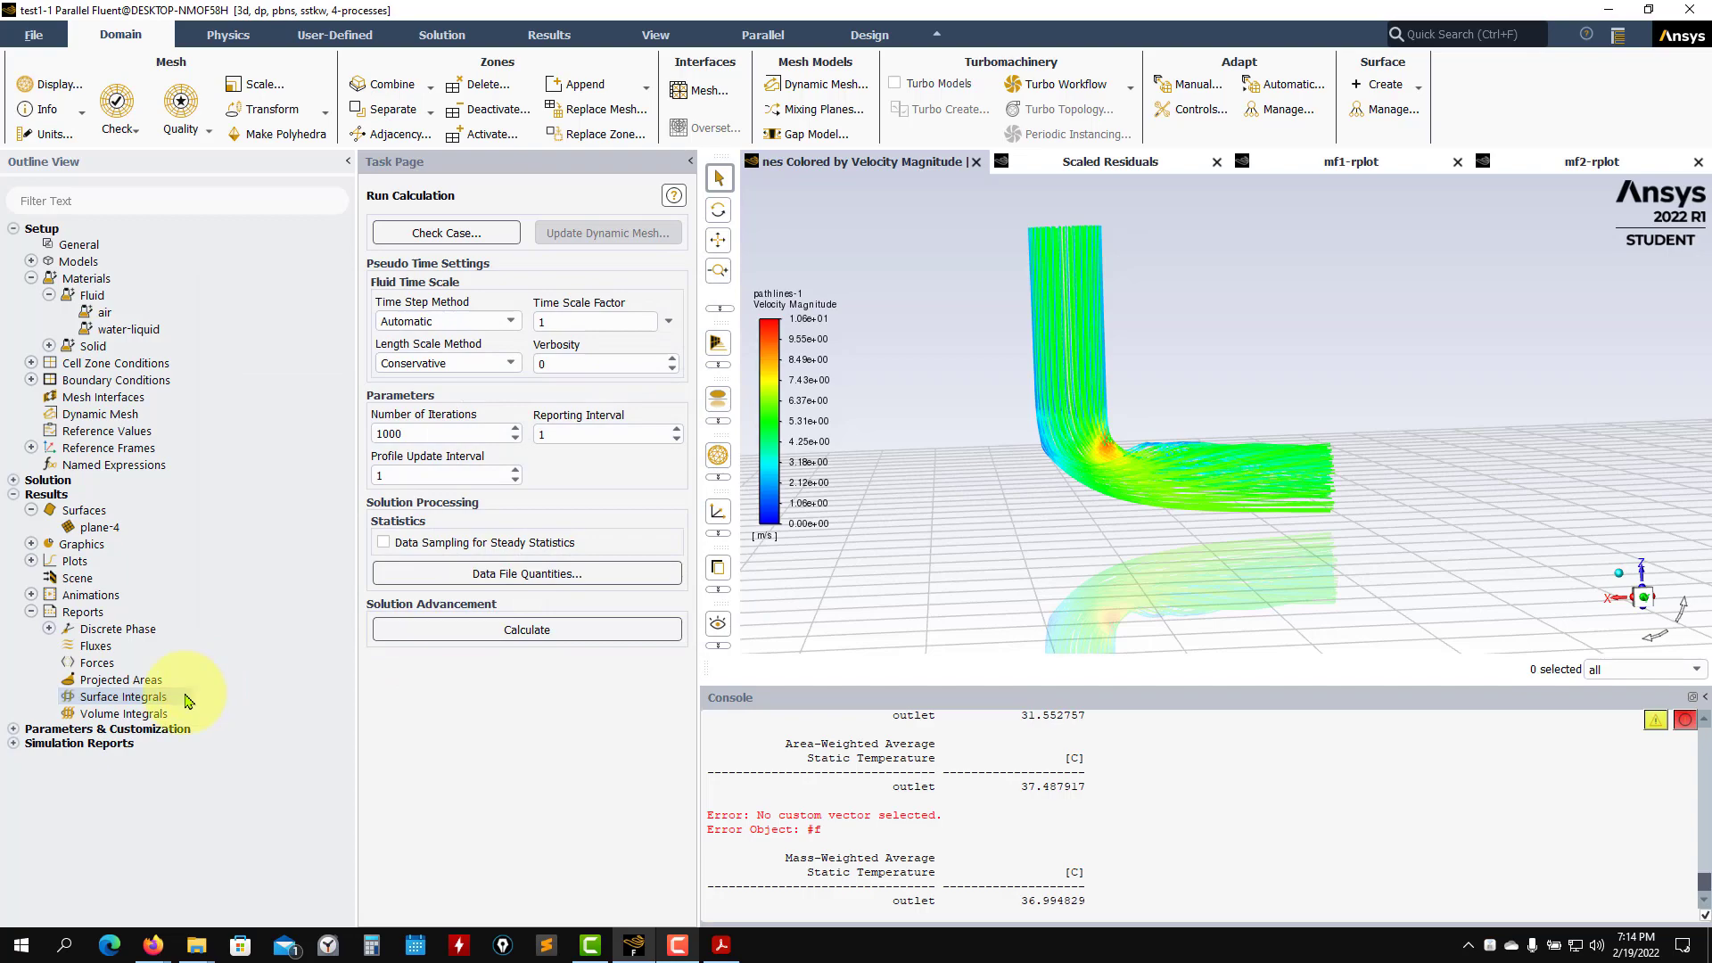
# Step: Expand the Solution and Graphics branches of the outline to review the solution settings and saved result displays
pyautogui.moveTo(1280, 413); pyautogui.dragTo(1359, 440)
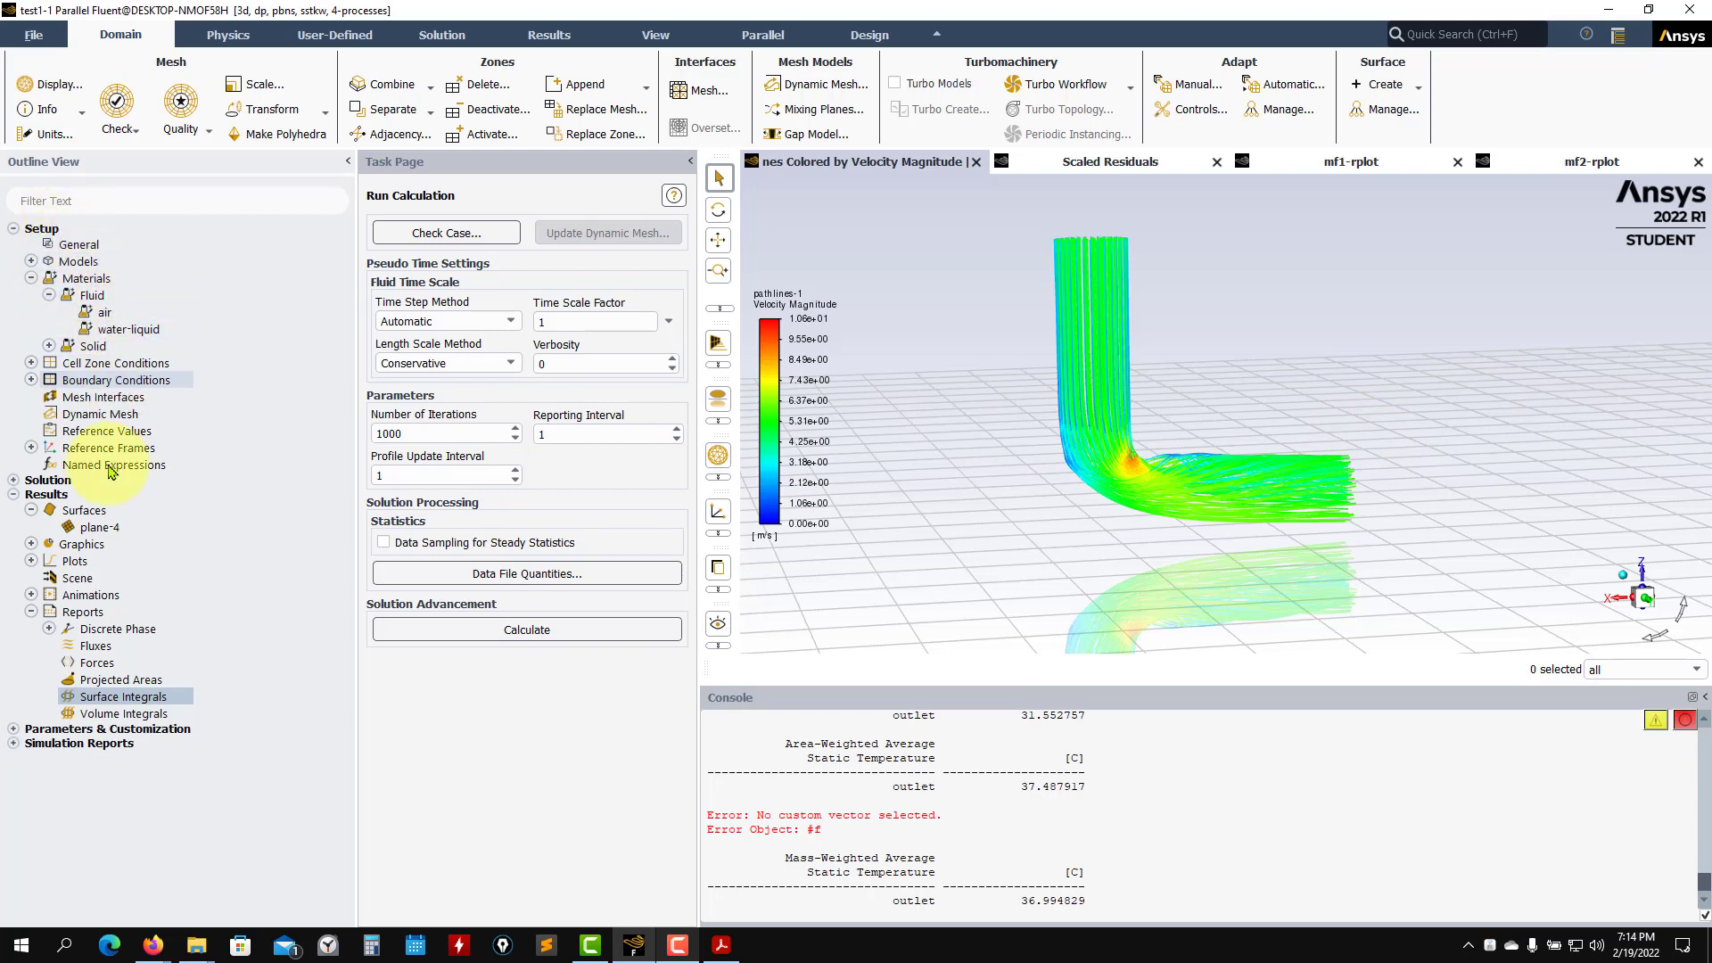
pyautogui.click(13, 480)
pyautogui.scroll(-1, 39, 727)
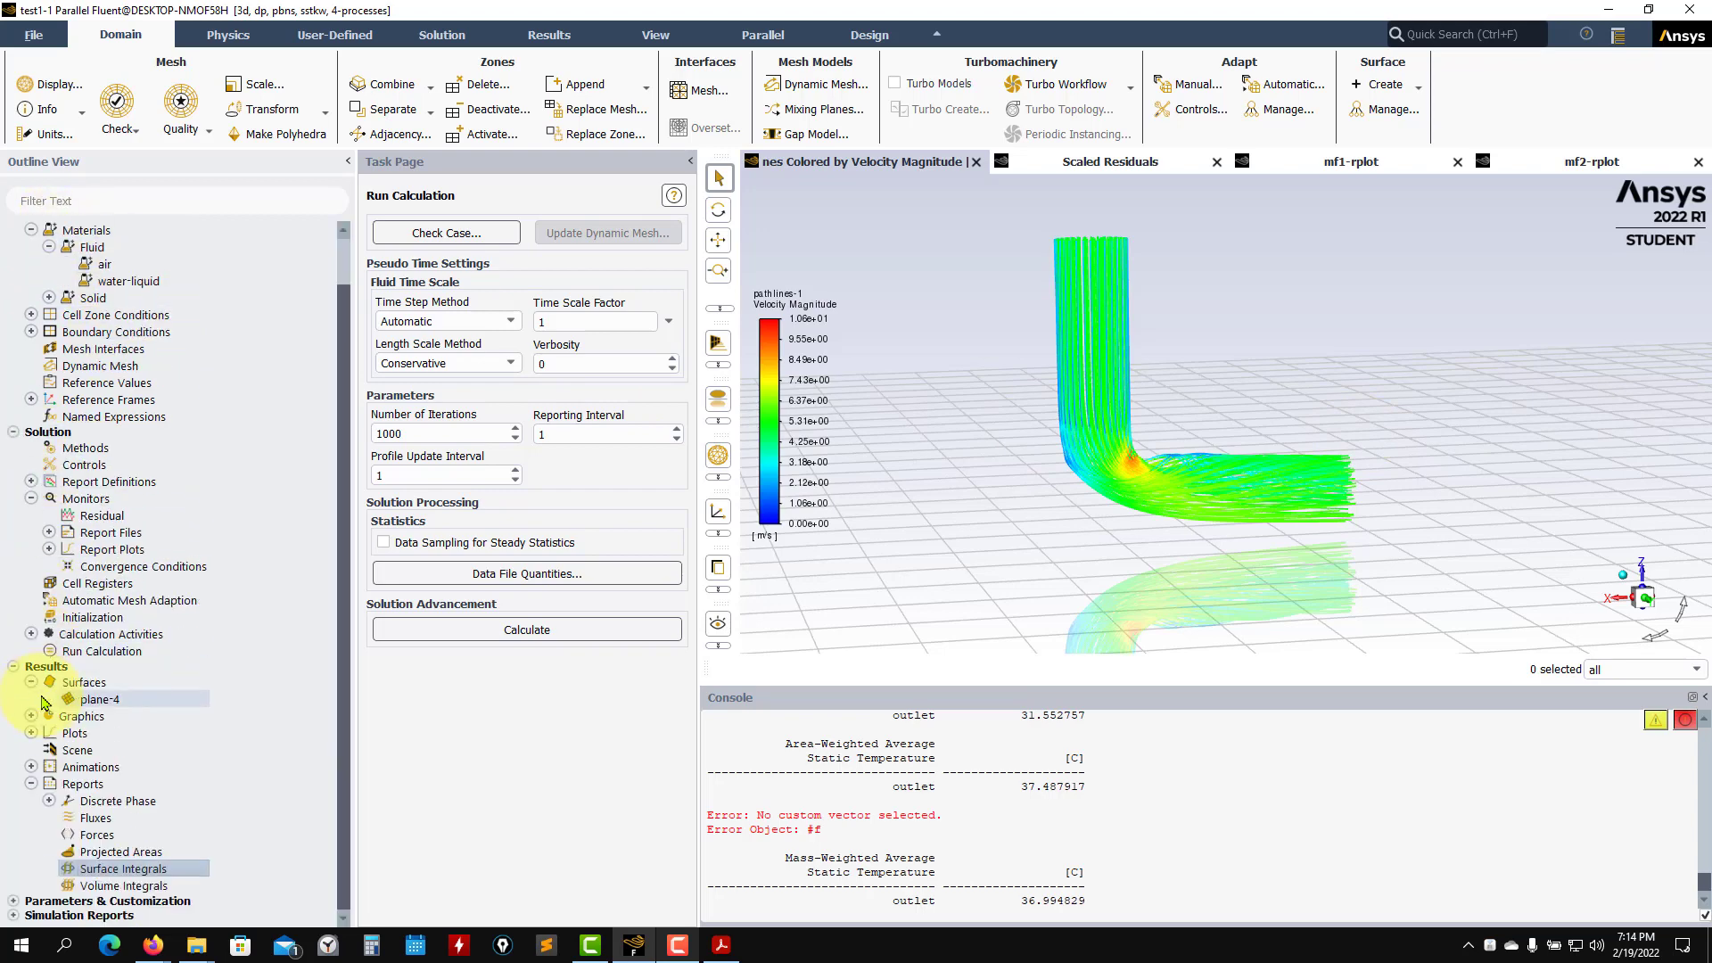
pyautogui.click(32, 716)
pyautogui.scroll(-3, 54, 709)
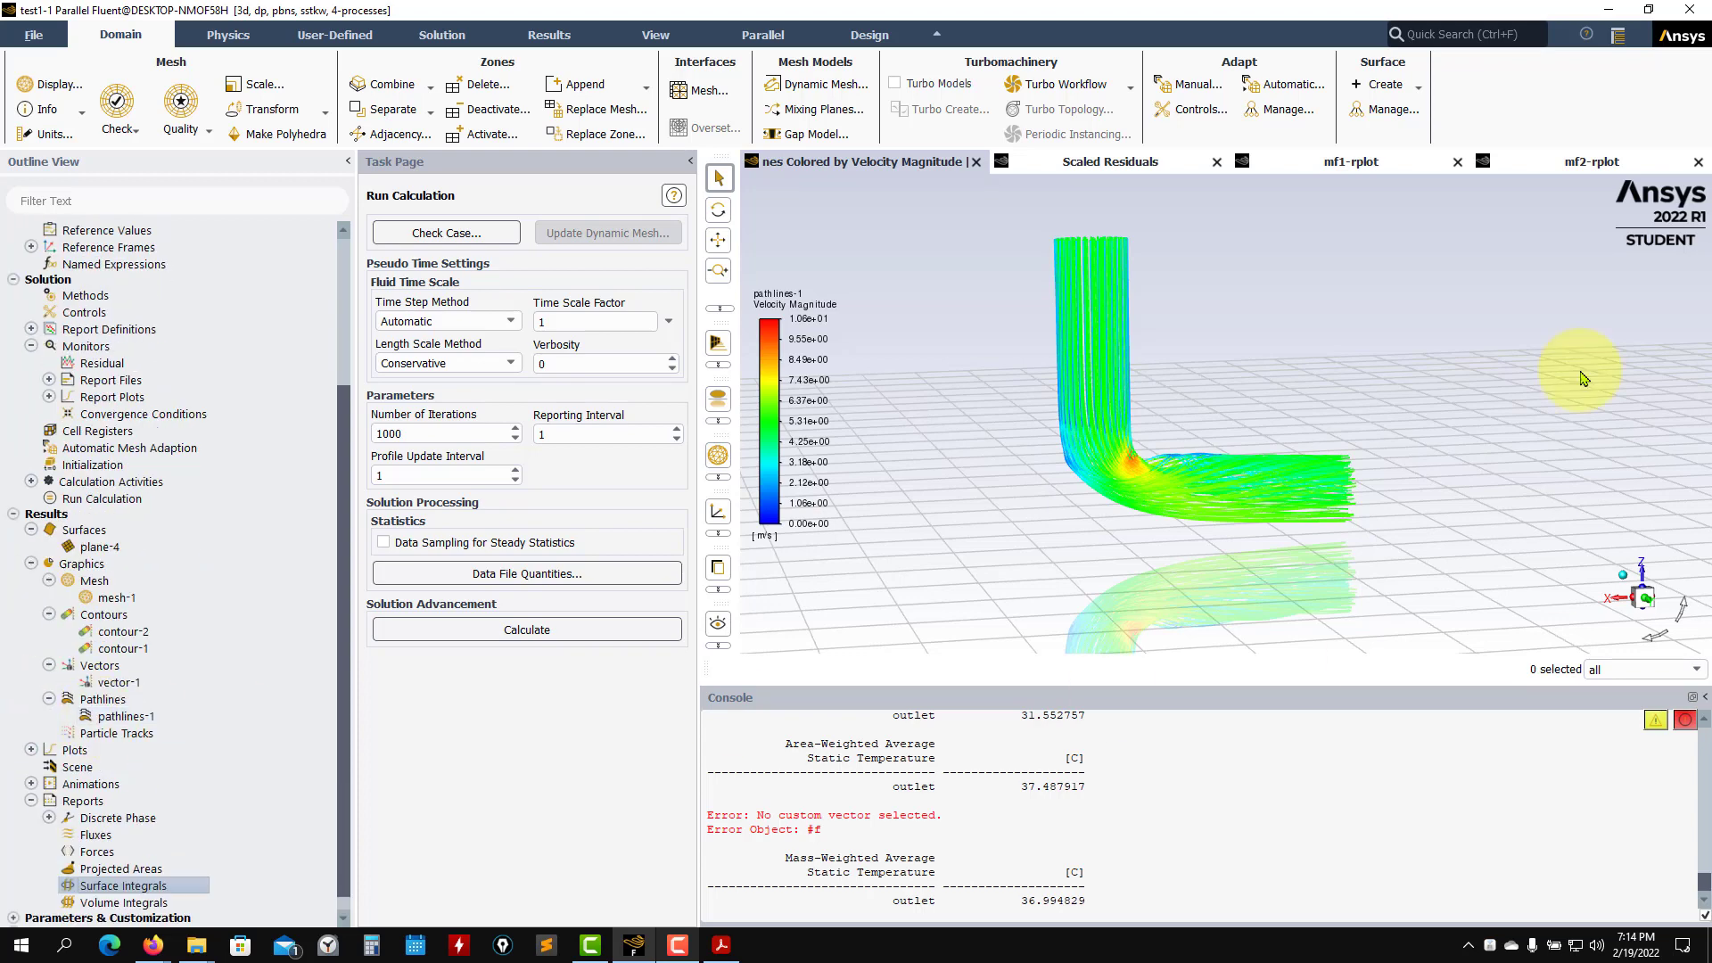
pyautogui.scroll(4, 243, 651)
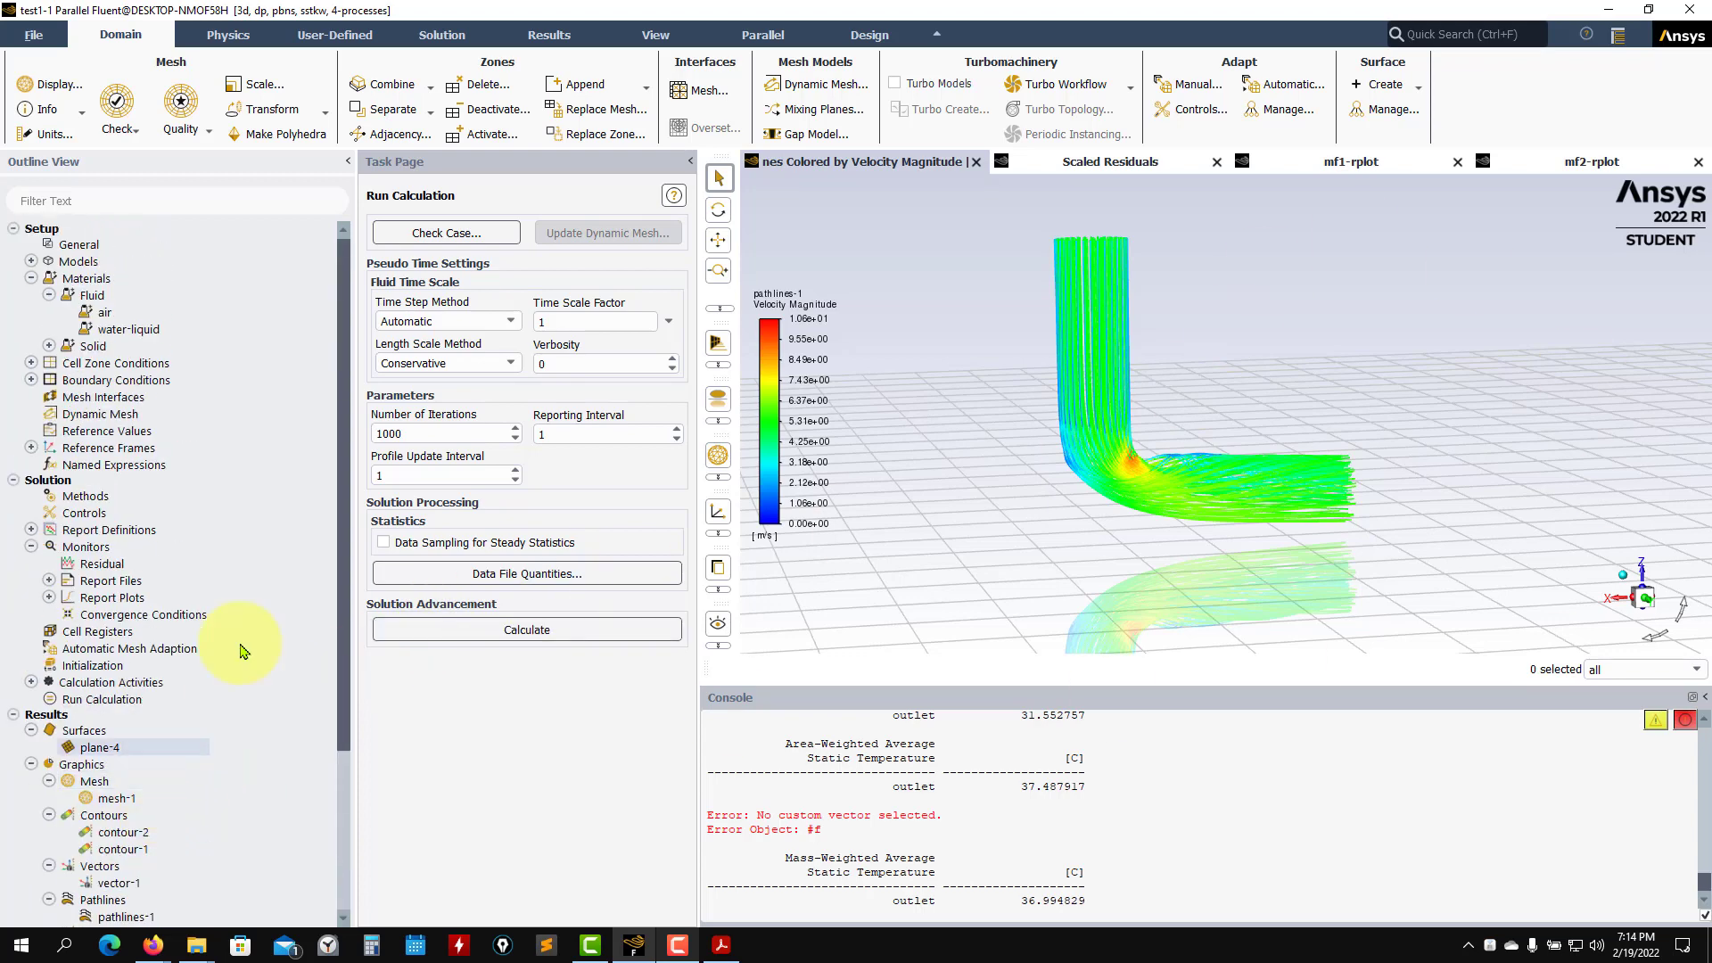
# Step: Expand the boundary conditions and models in the outline and open the viscous model settings for review
pyautogui.click(30, 380)
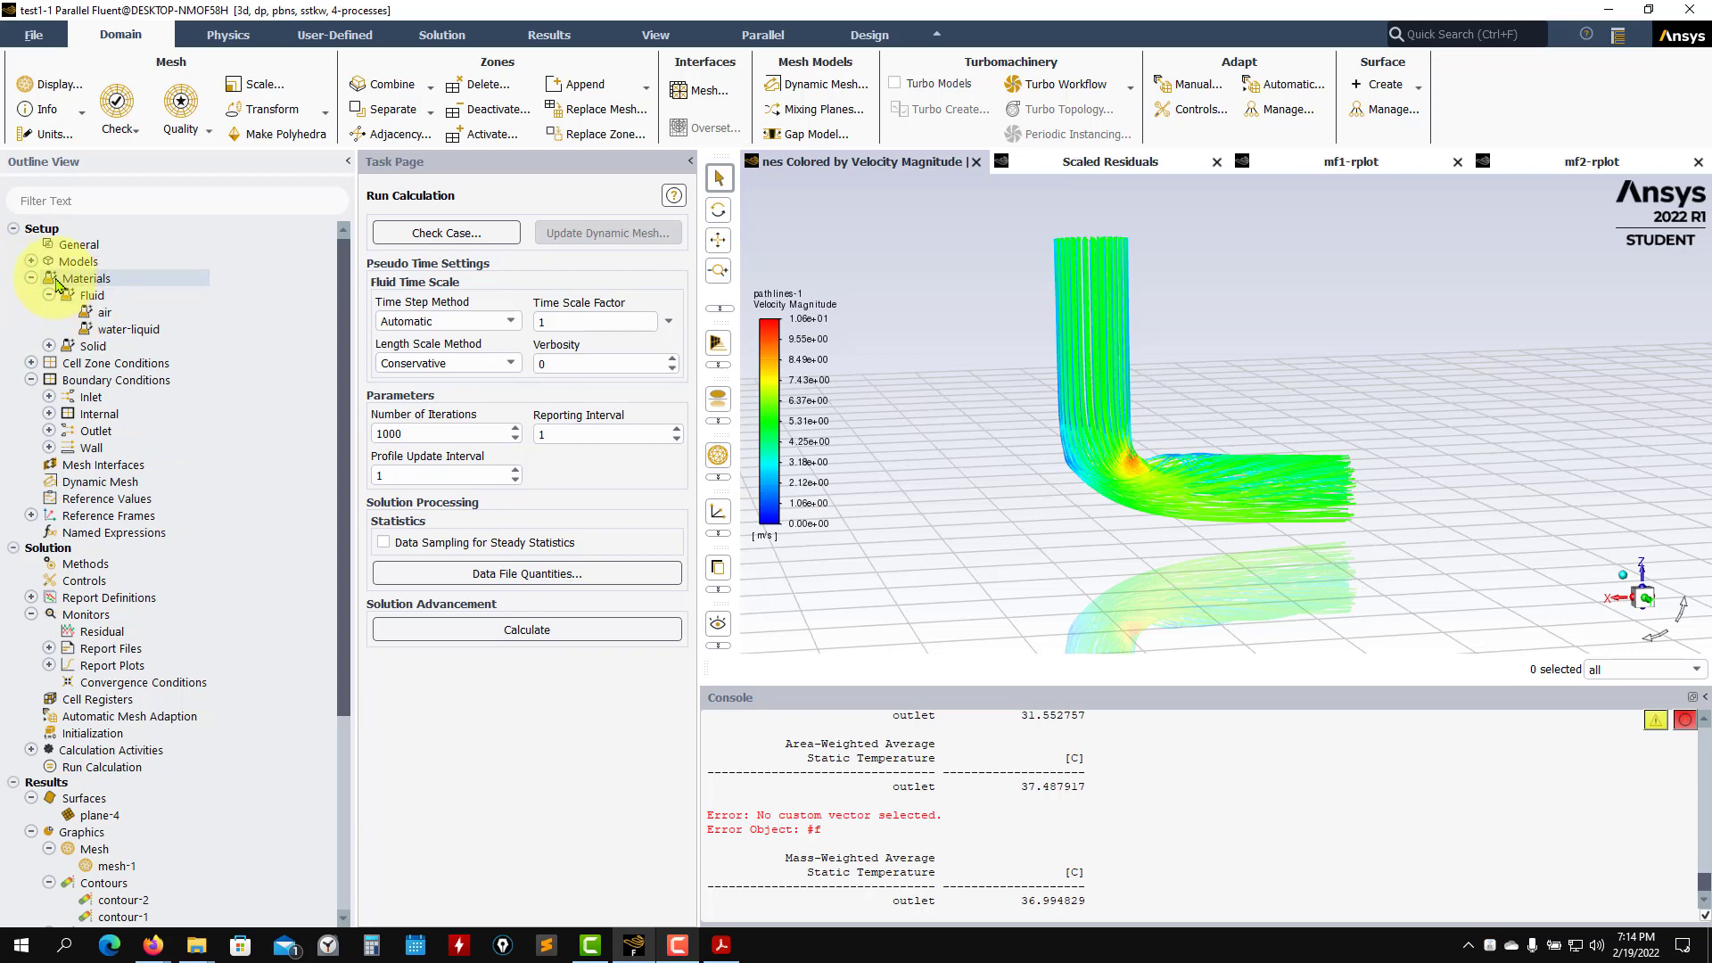
pyautogui.click(32, 262)
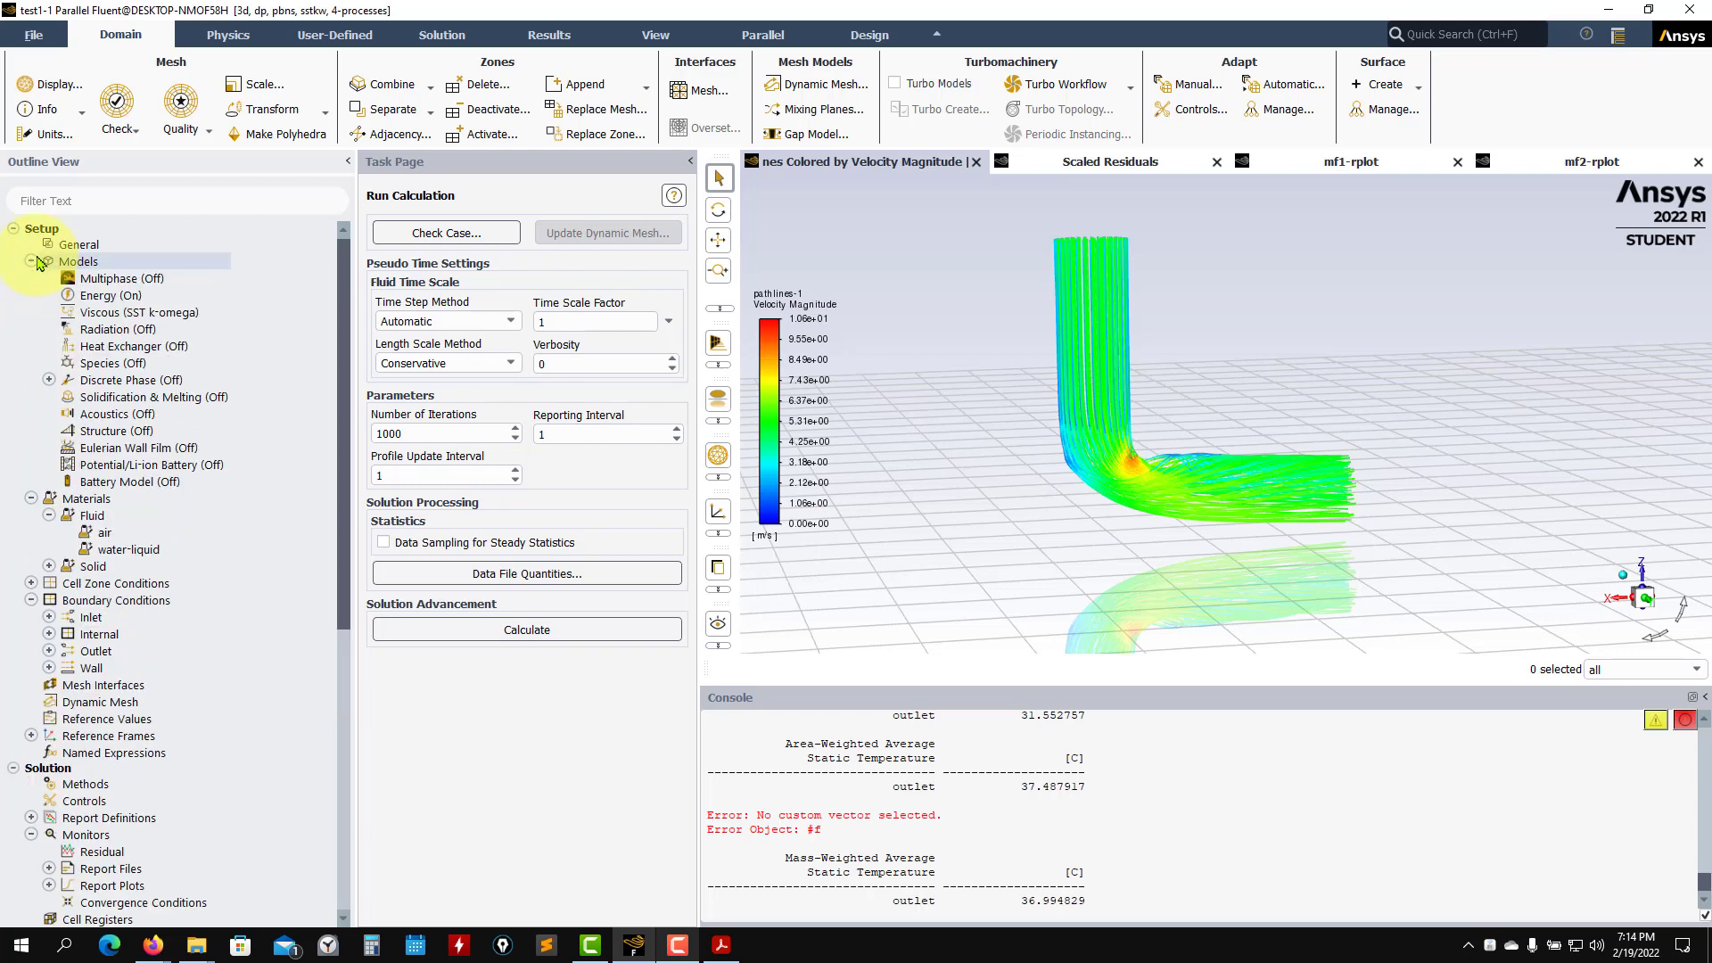
pyautogui.doubleClick(106, 316)
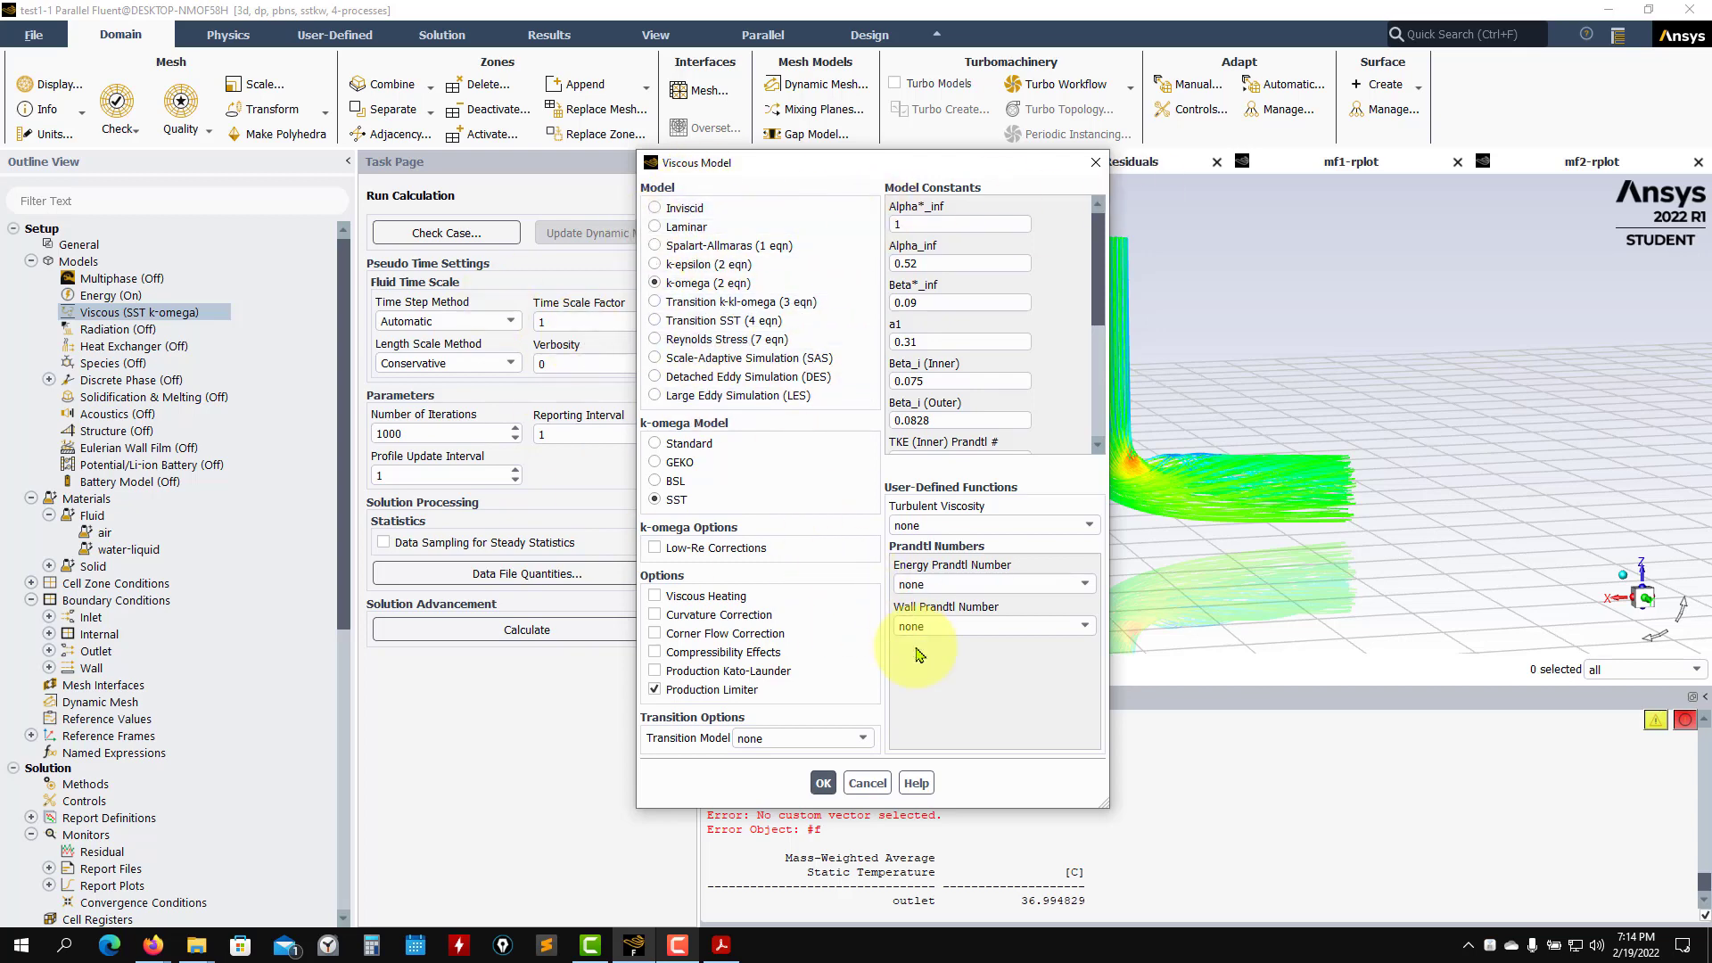
# Step: Dismiss the viscous model settings and look through the saved inviscid, laminar and turbulent case and data files in the mixing_tee folder
pyautogui.click(863, 785)
pyautogui.click(33, 35)
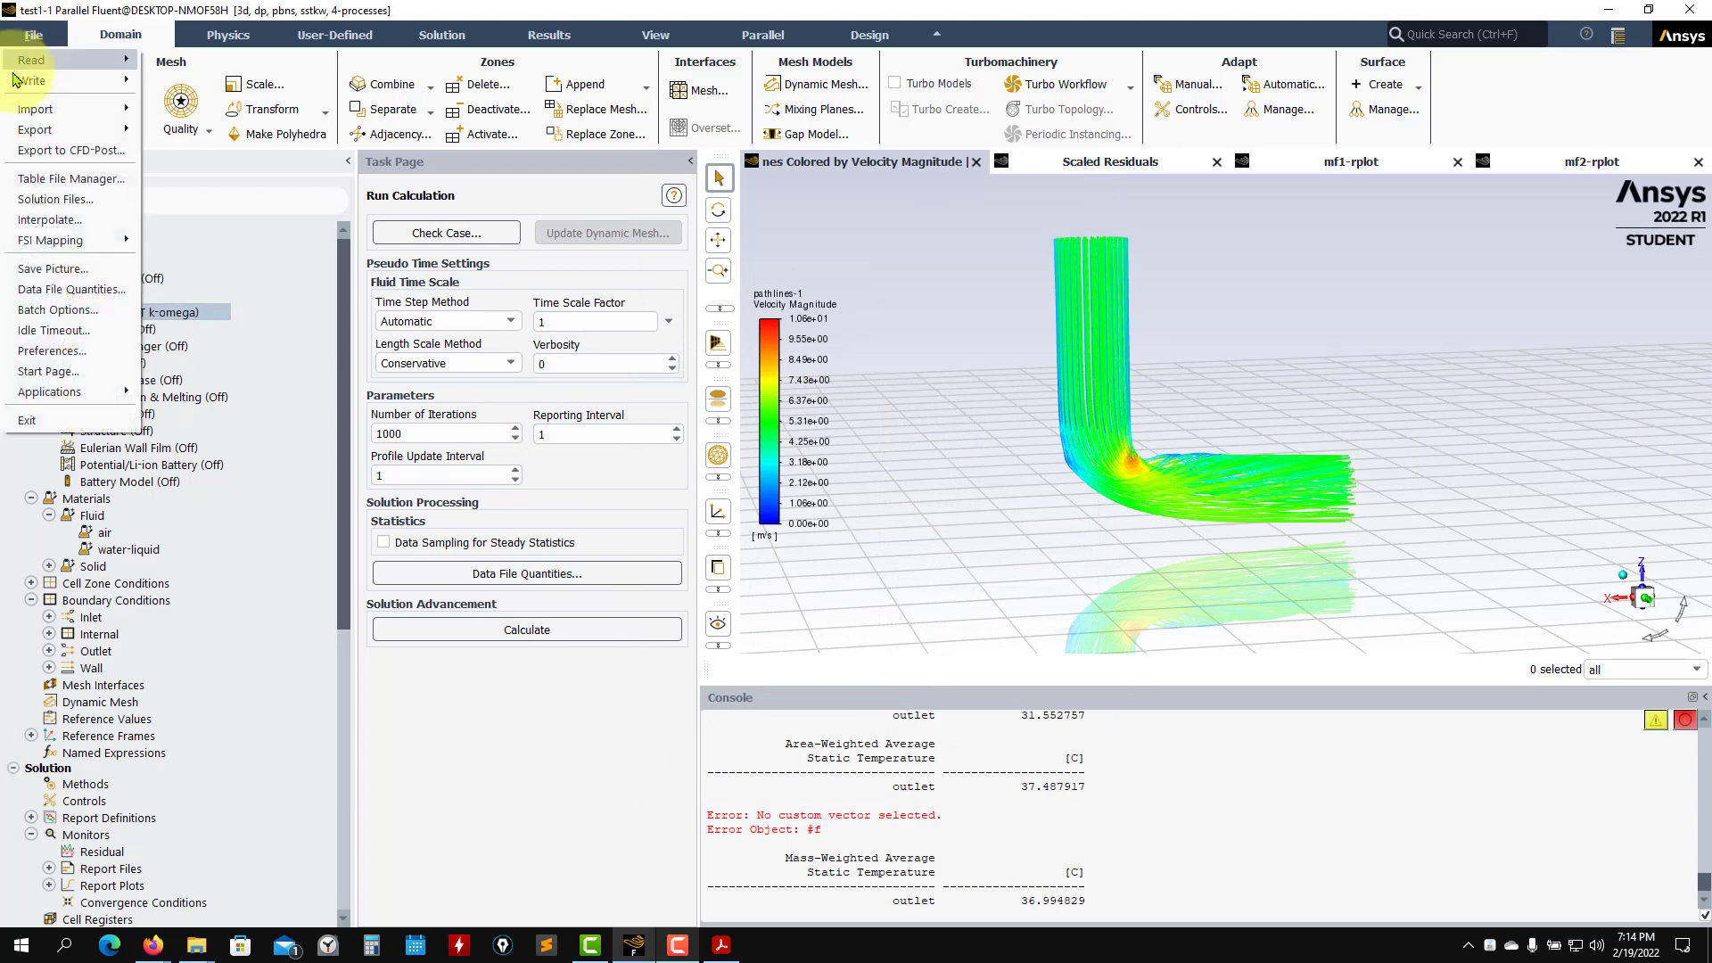
pyautogui.moveTo(31, 82)
pyautogui.click(191, 124)
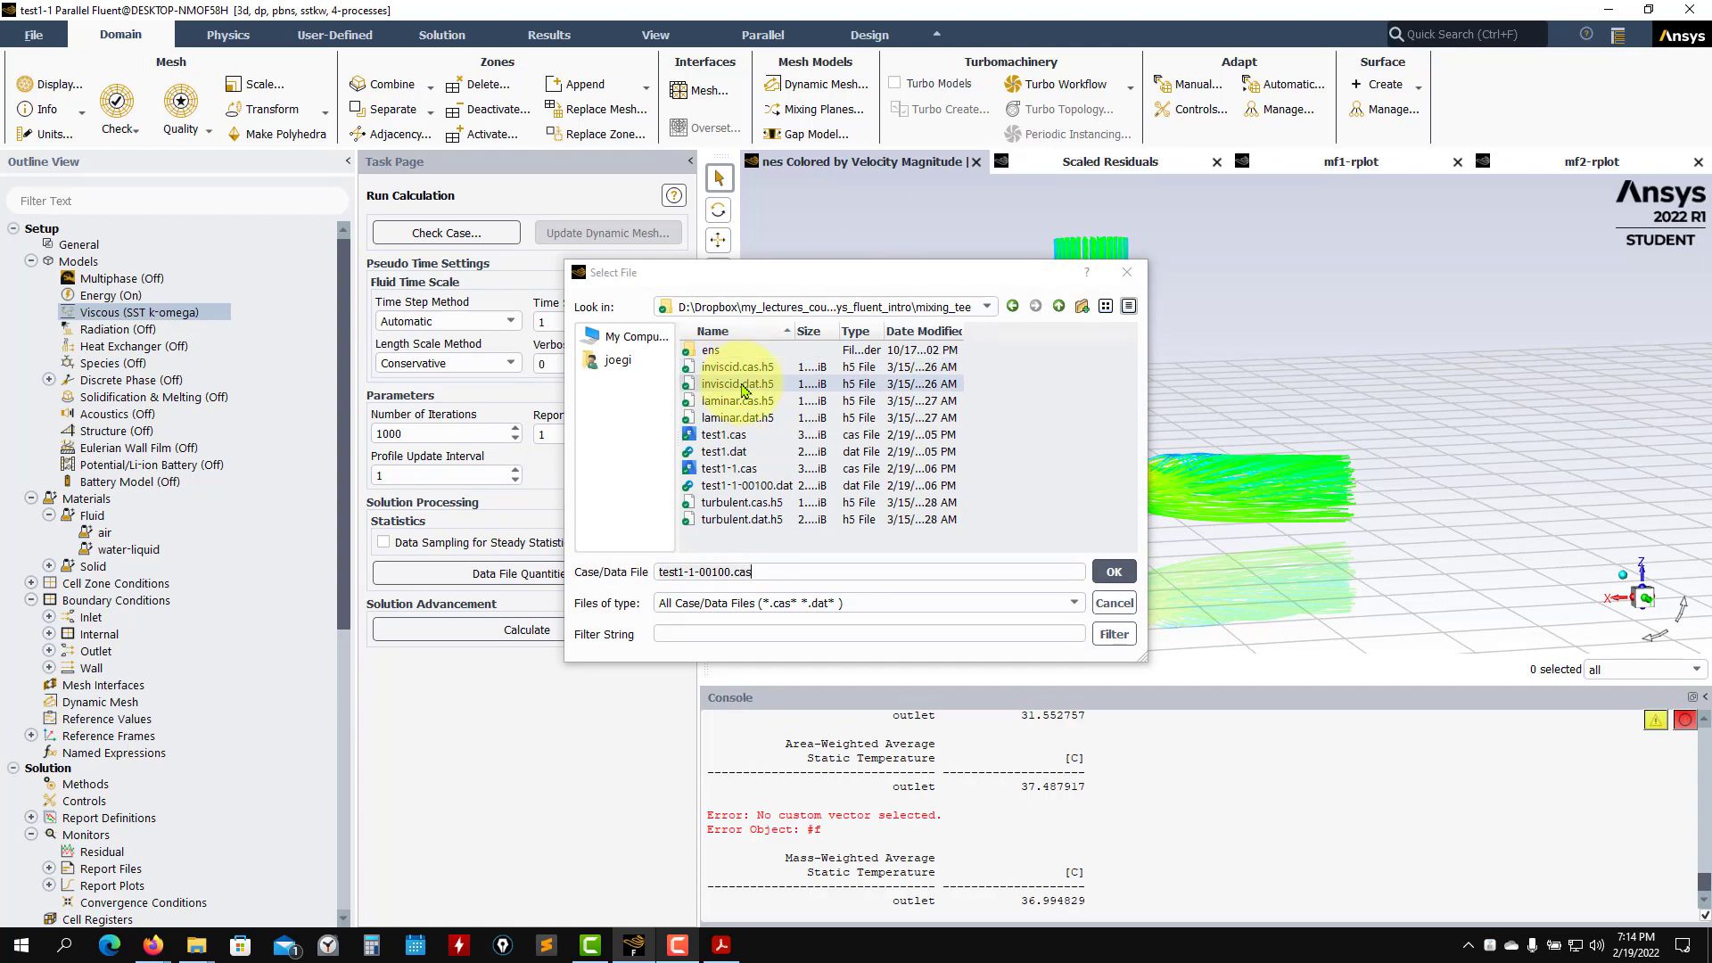
pyautogui.click(1114, 603)
# Step: Switch to the case presentation PDF in Acrobat Reader and review its quantitative results, qualitative results and problem definition pages
pyautogui.click(722, 946)
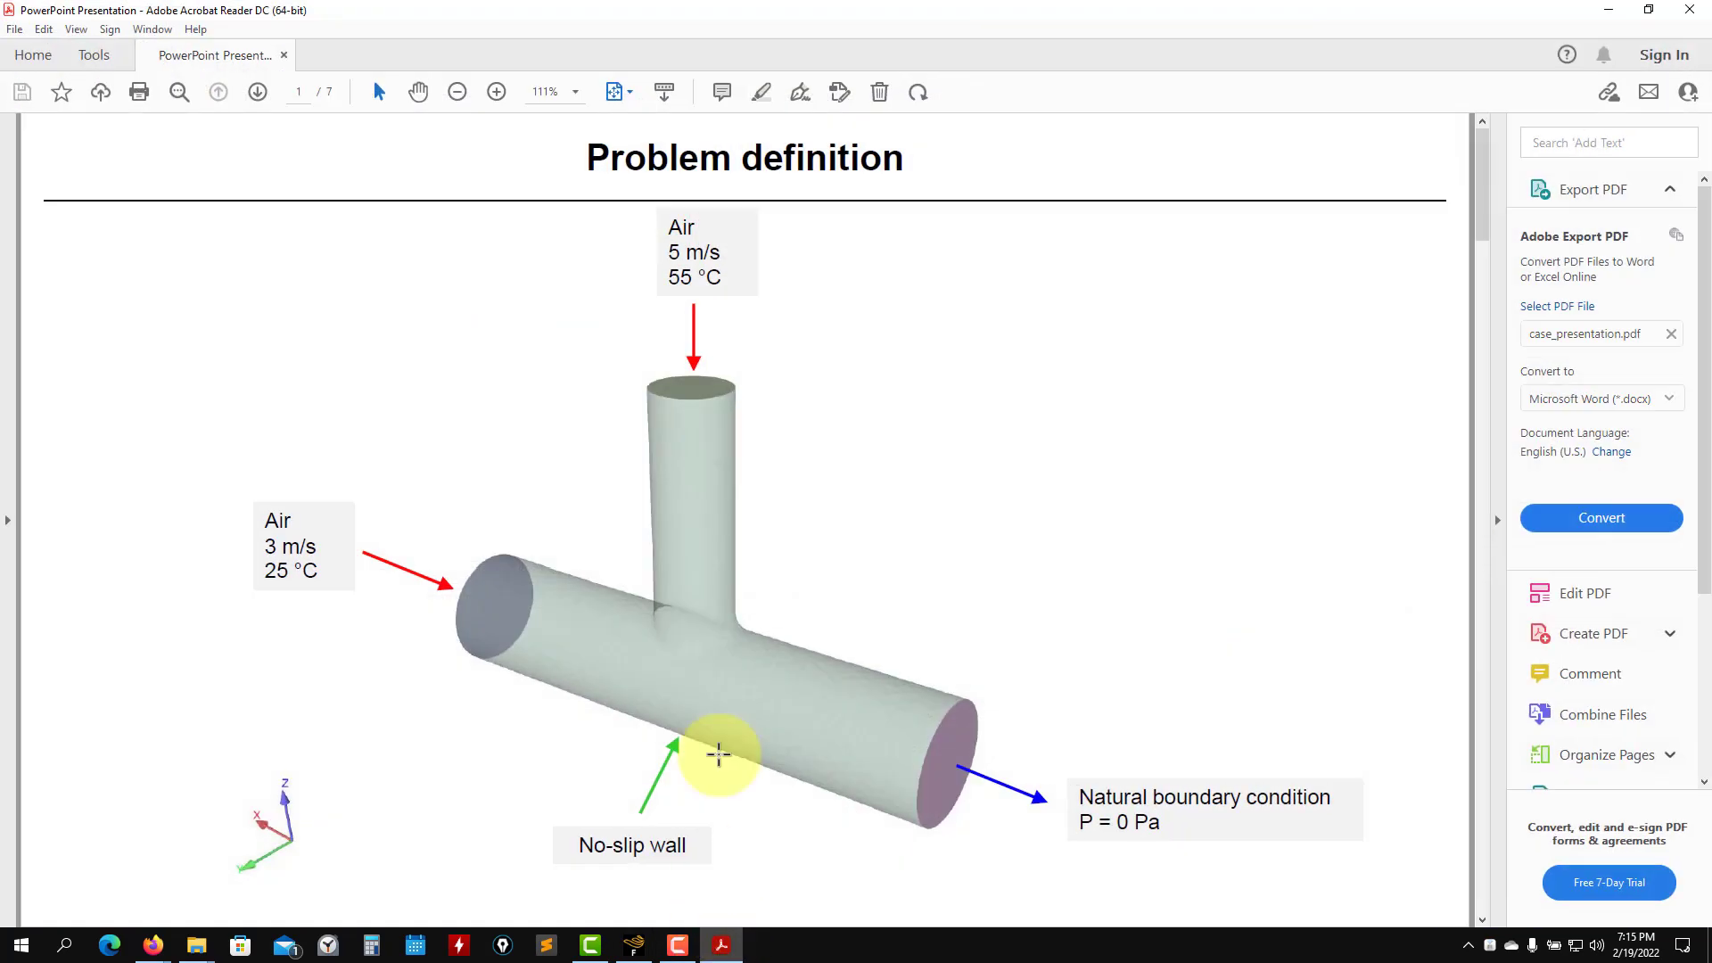
pyautogui.scroll(-3, 568, 522)
pyautogui.scroll(1, 569, 521)
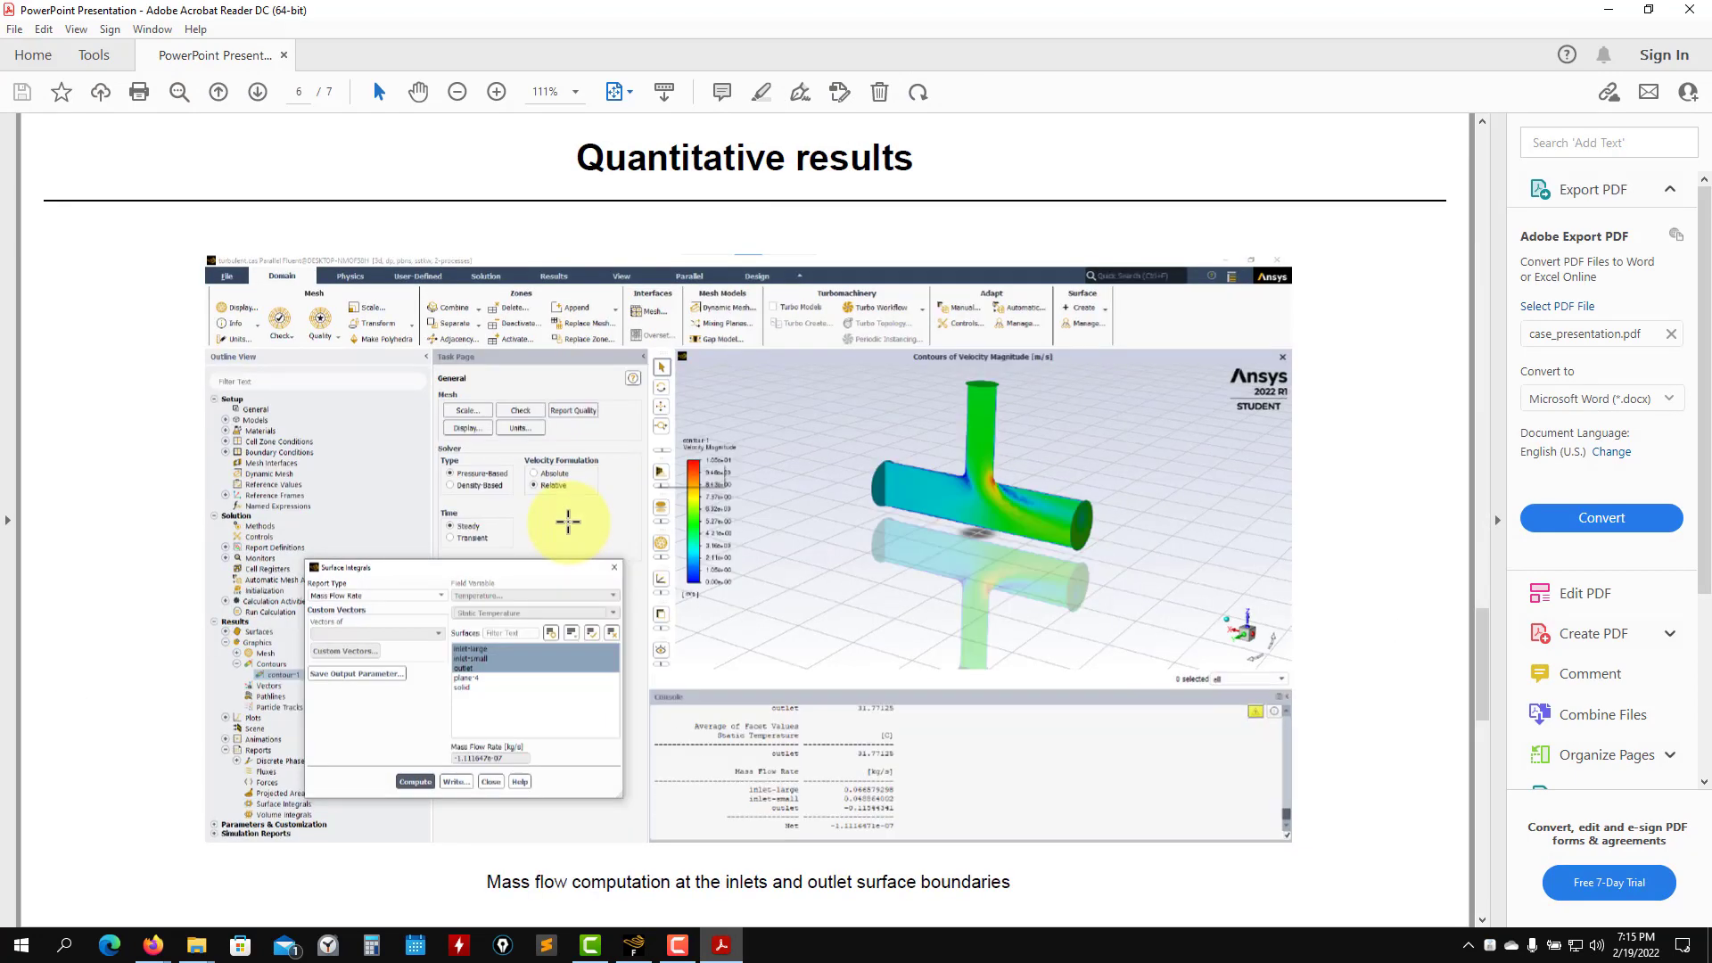
pyautogui.scroll(-1, 569, 522)
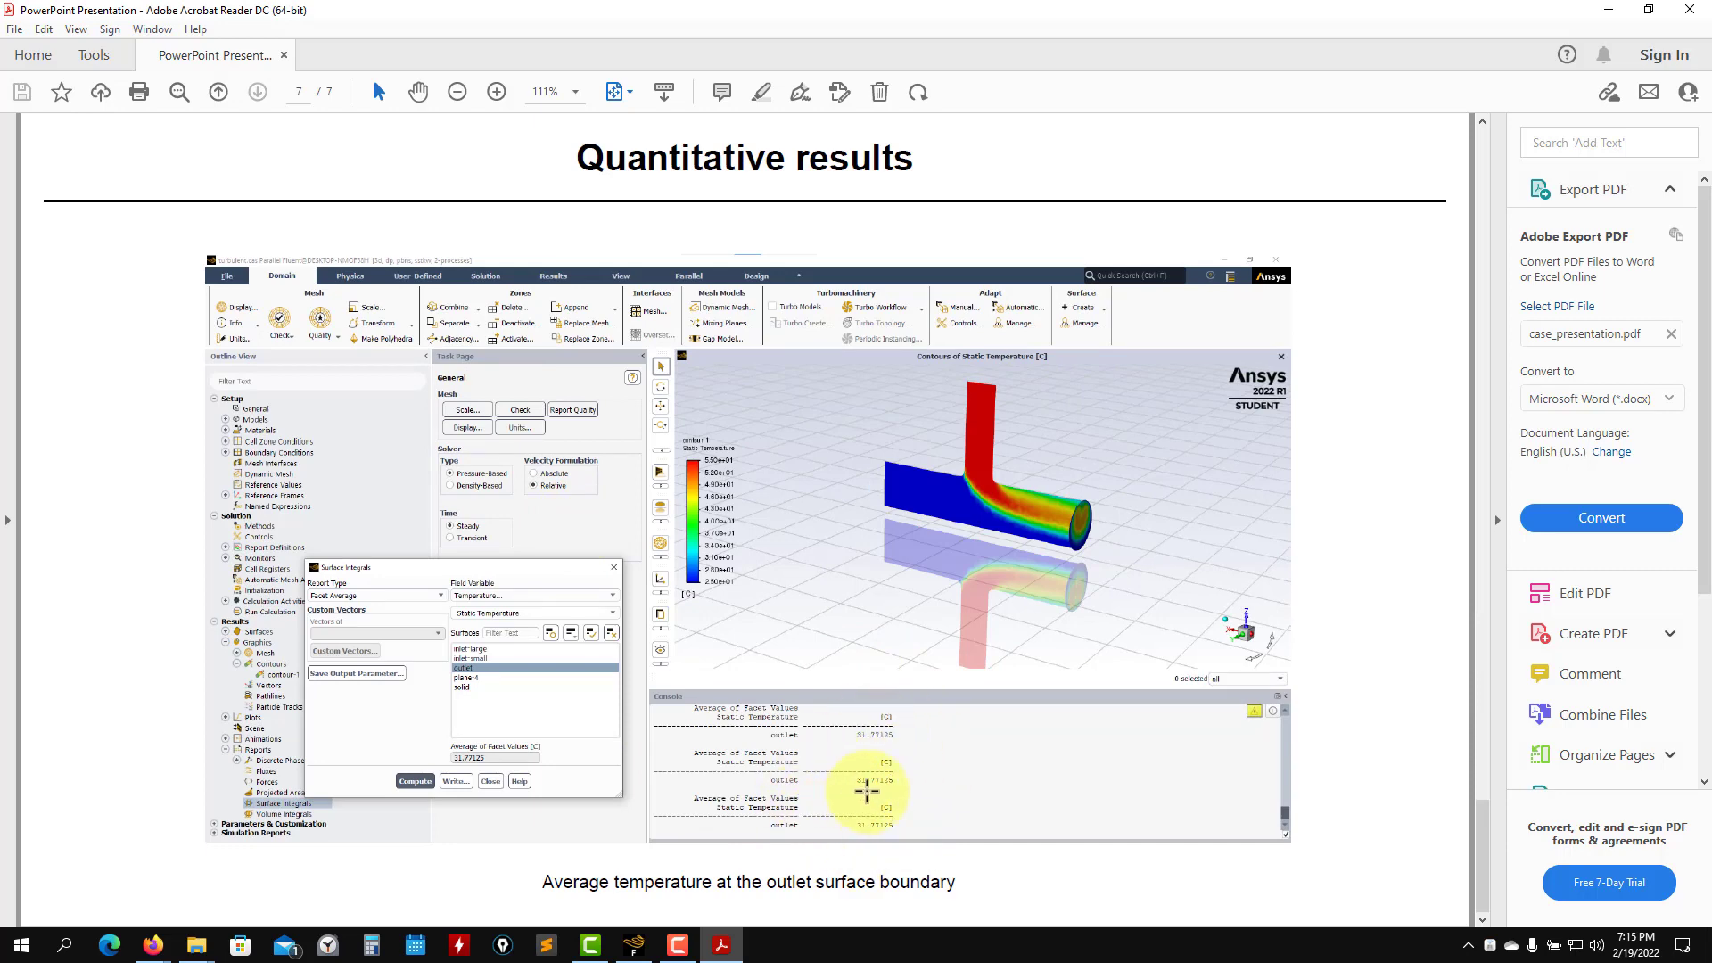
pyautogui.scroll(1, 892, 806)
pyautogui.scroll(1, 720, 754)
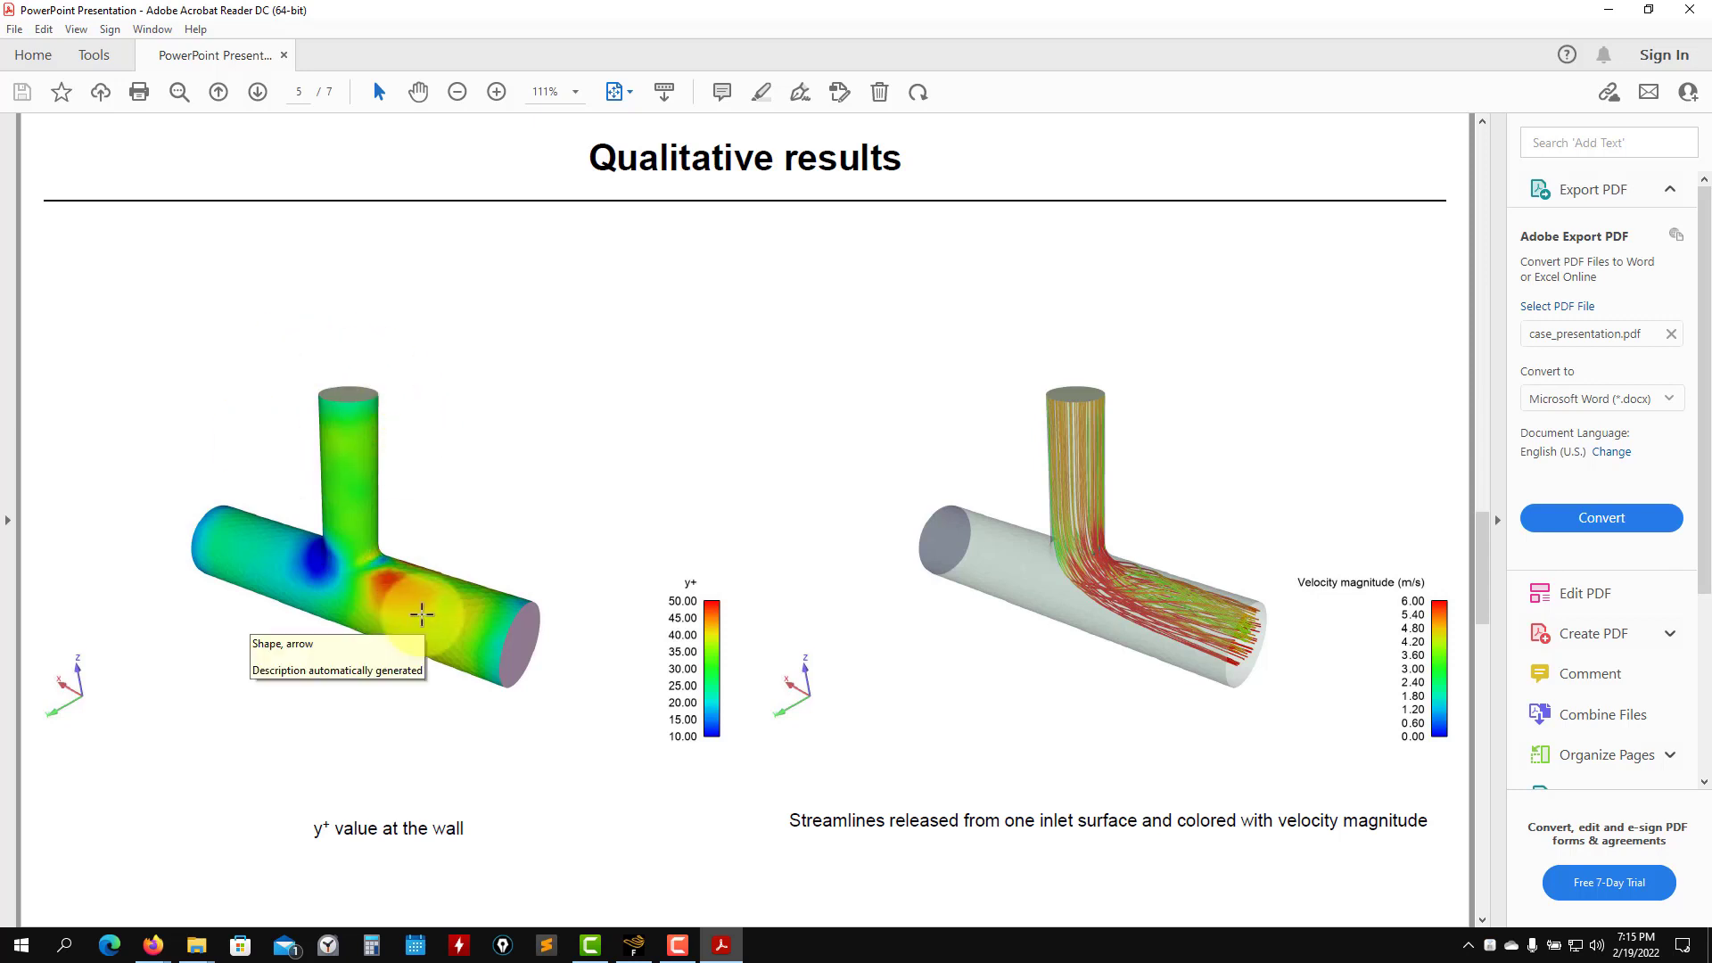
pyautogui.press('Left')
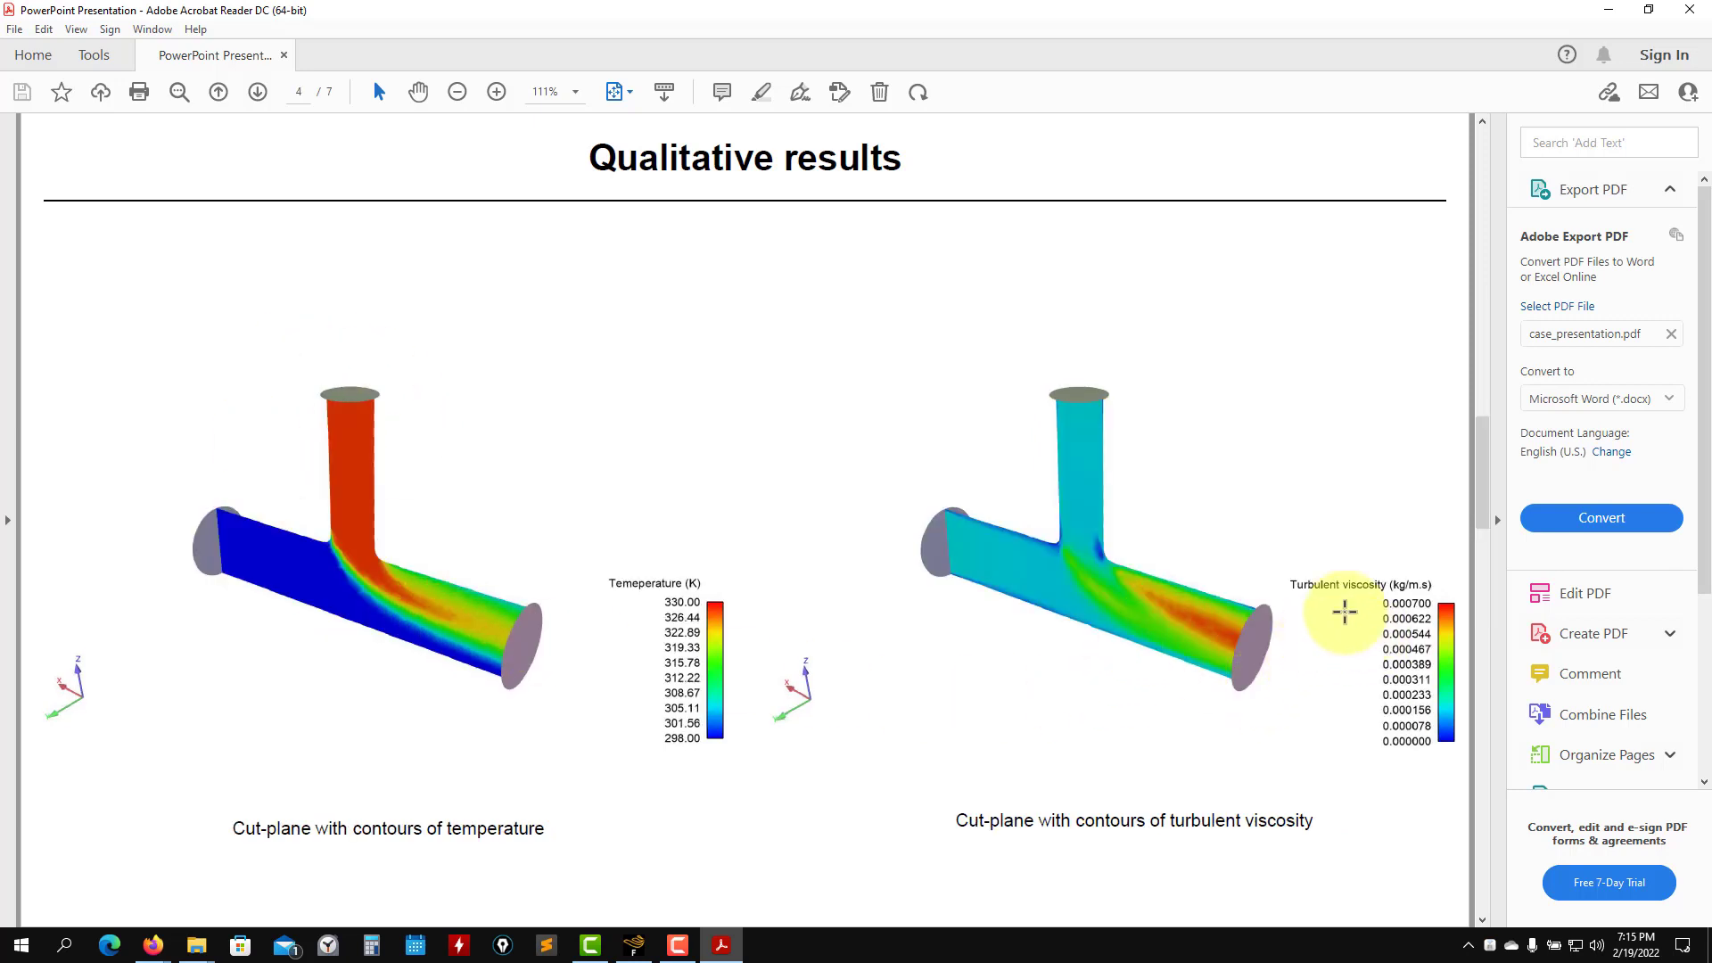
pyautogui.press('Left')
pyautogui.press('Home')
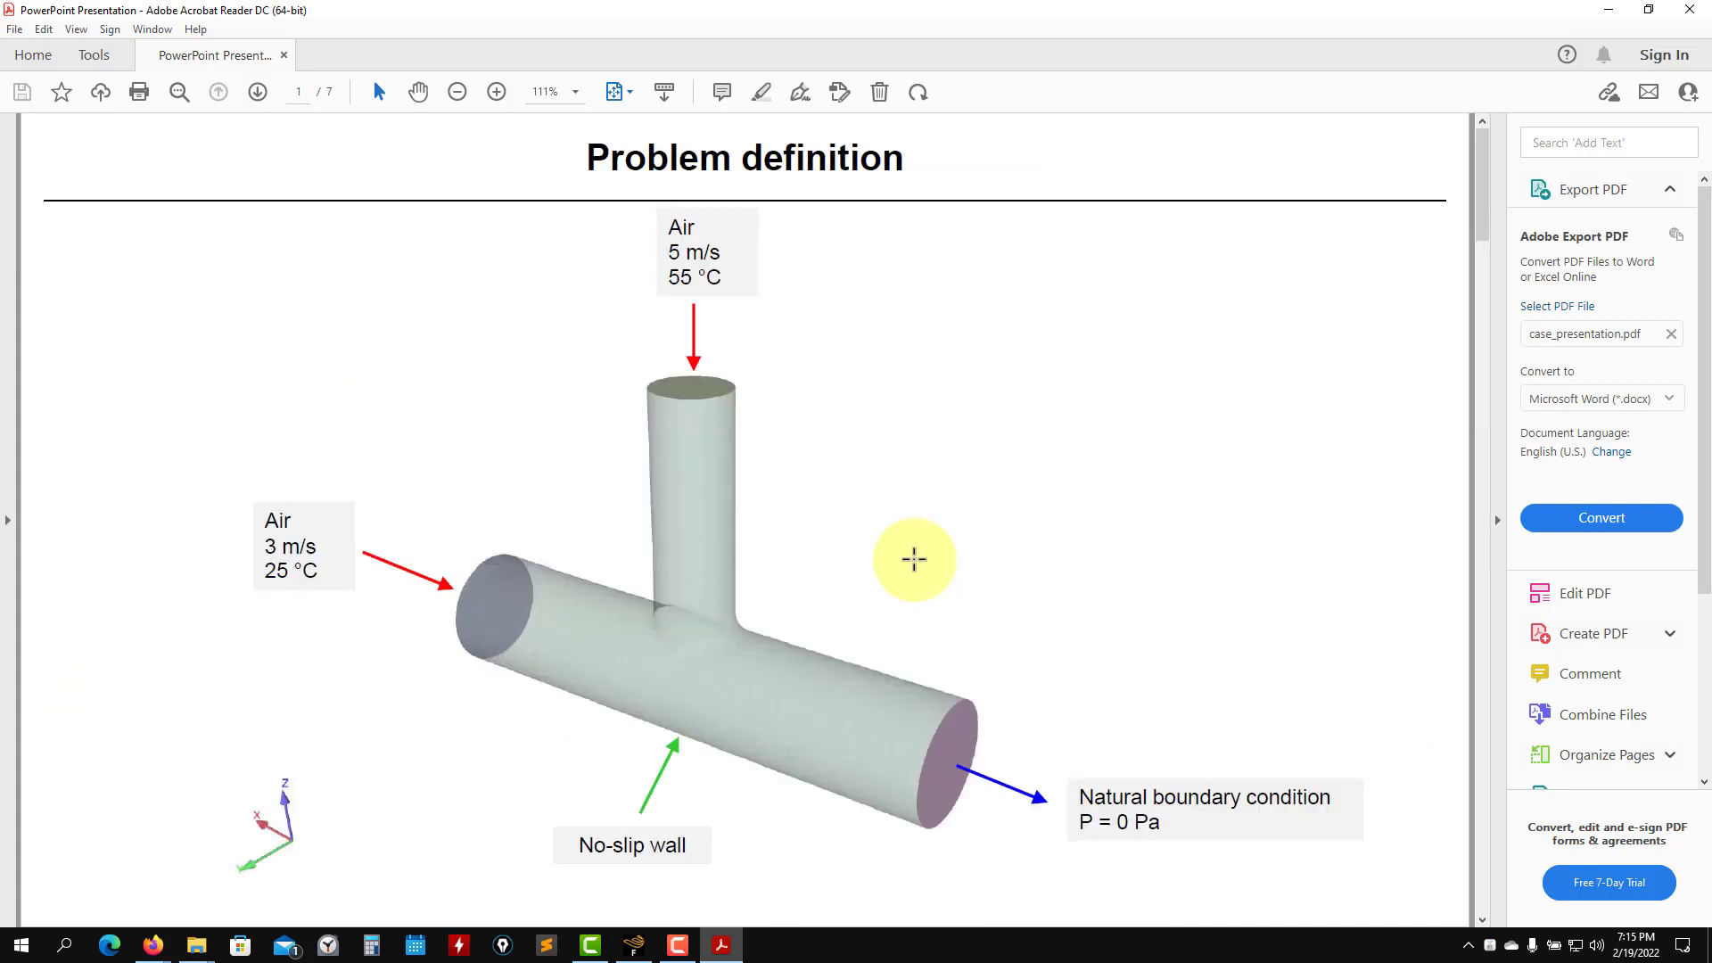